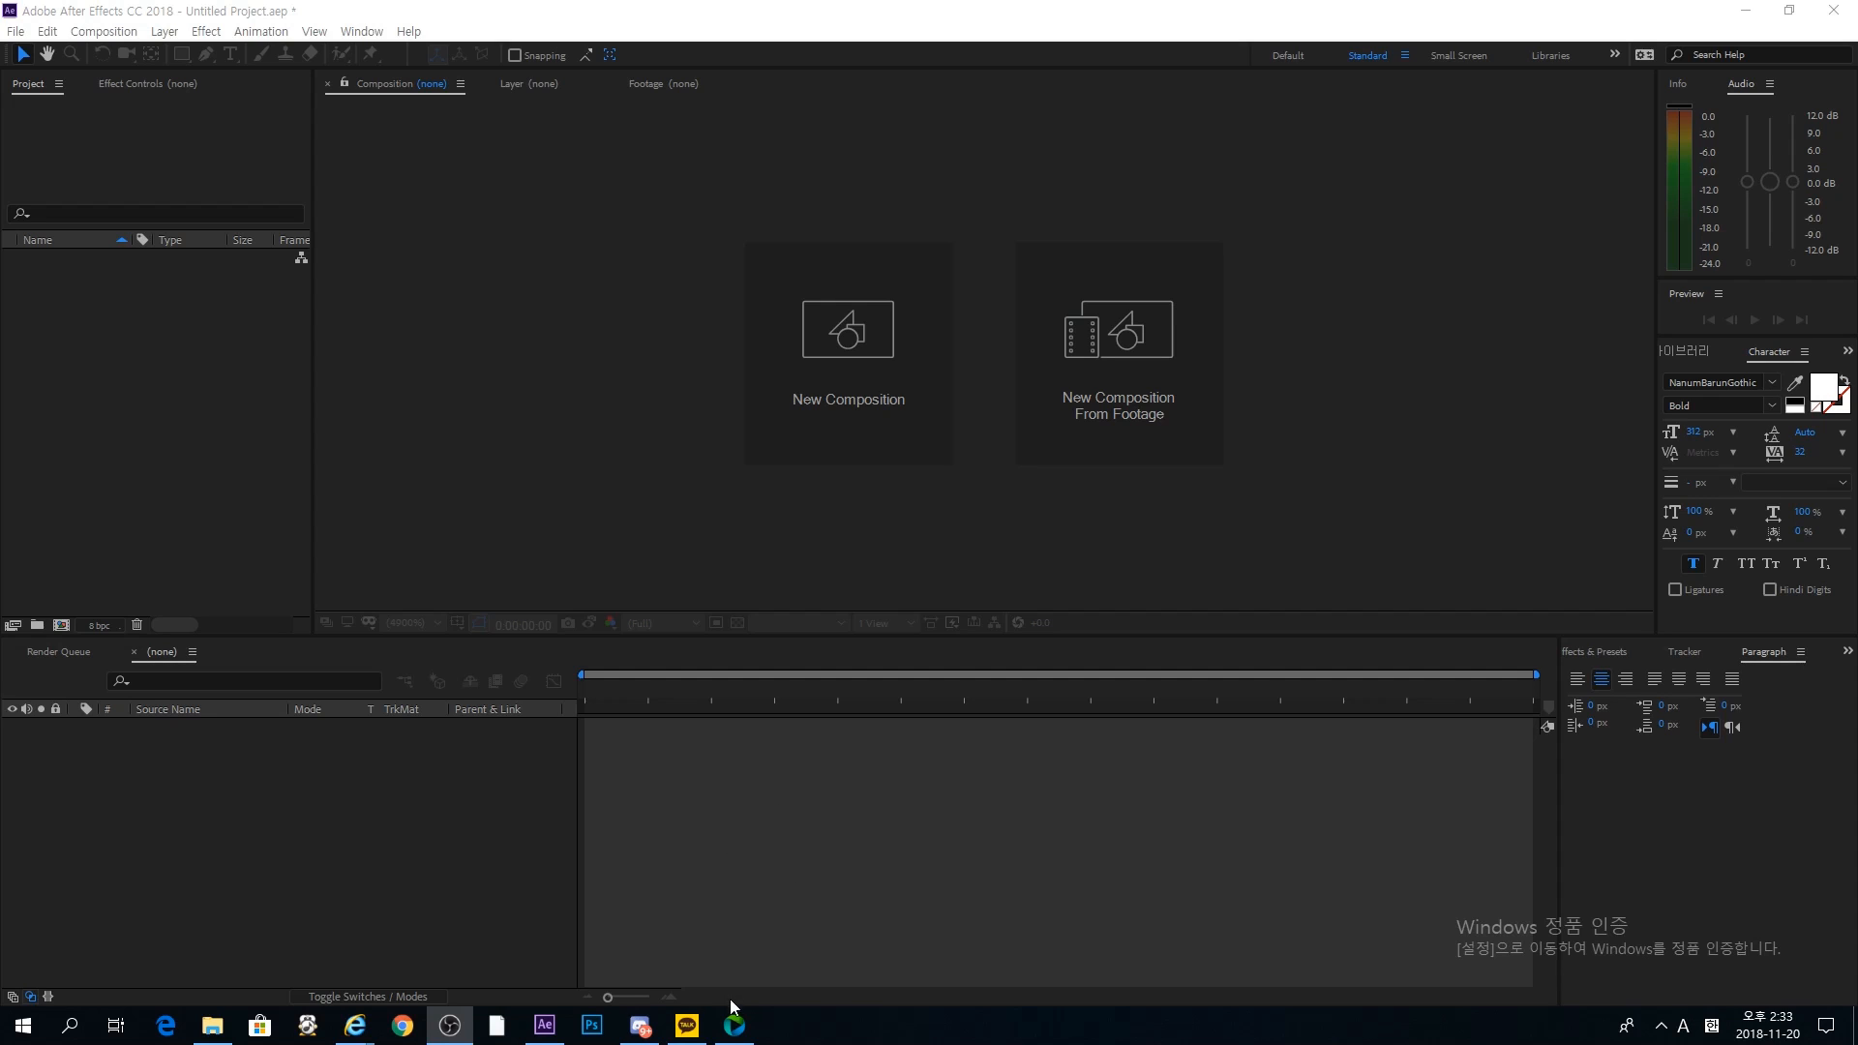
Step: Play the reference video "Apple animation" in the media player, and close the player
click(745, 1034)
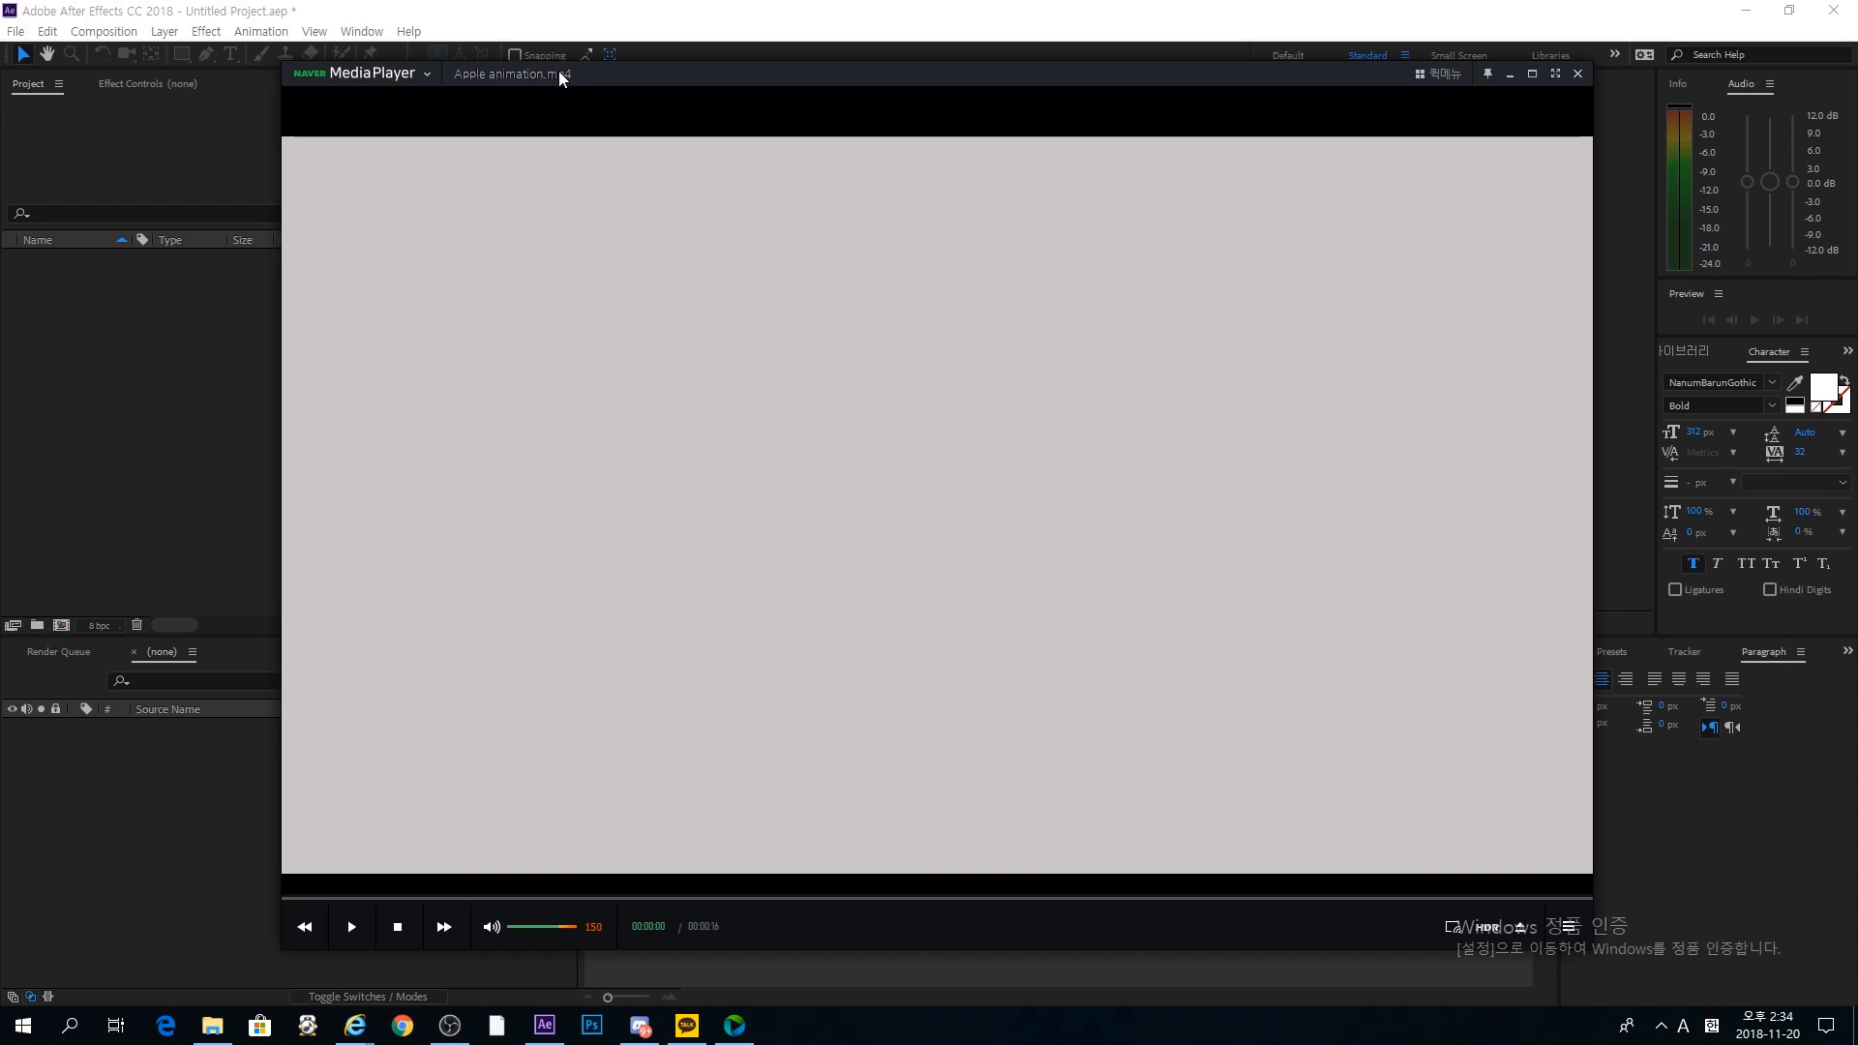
key(space)
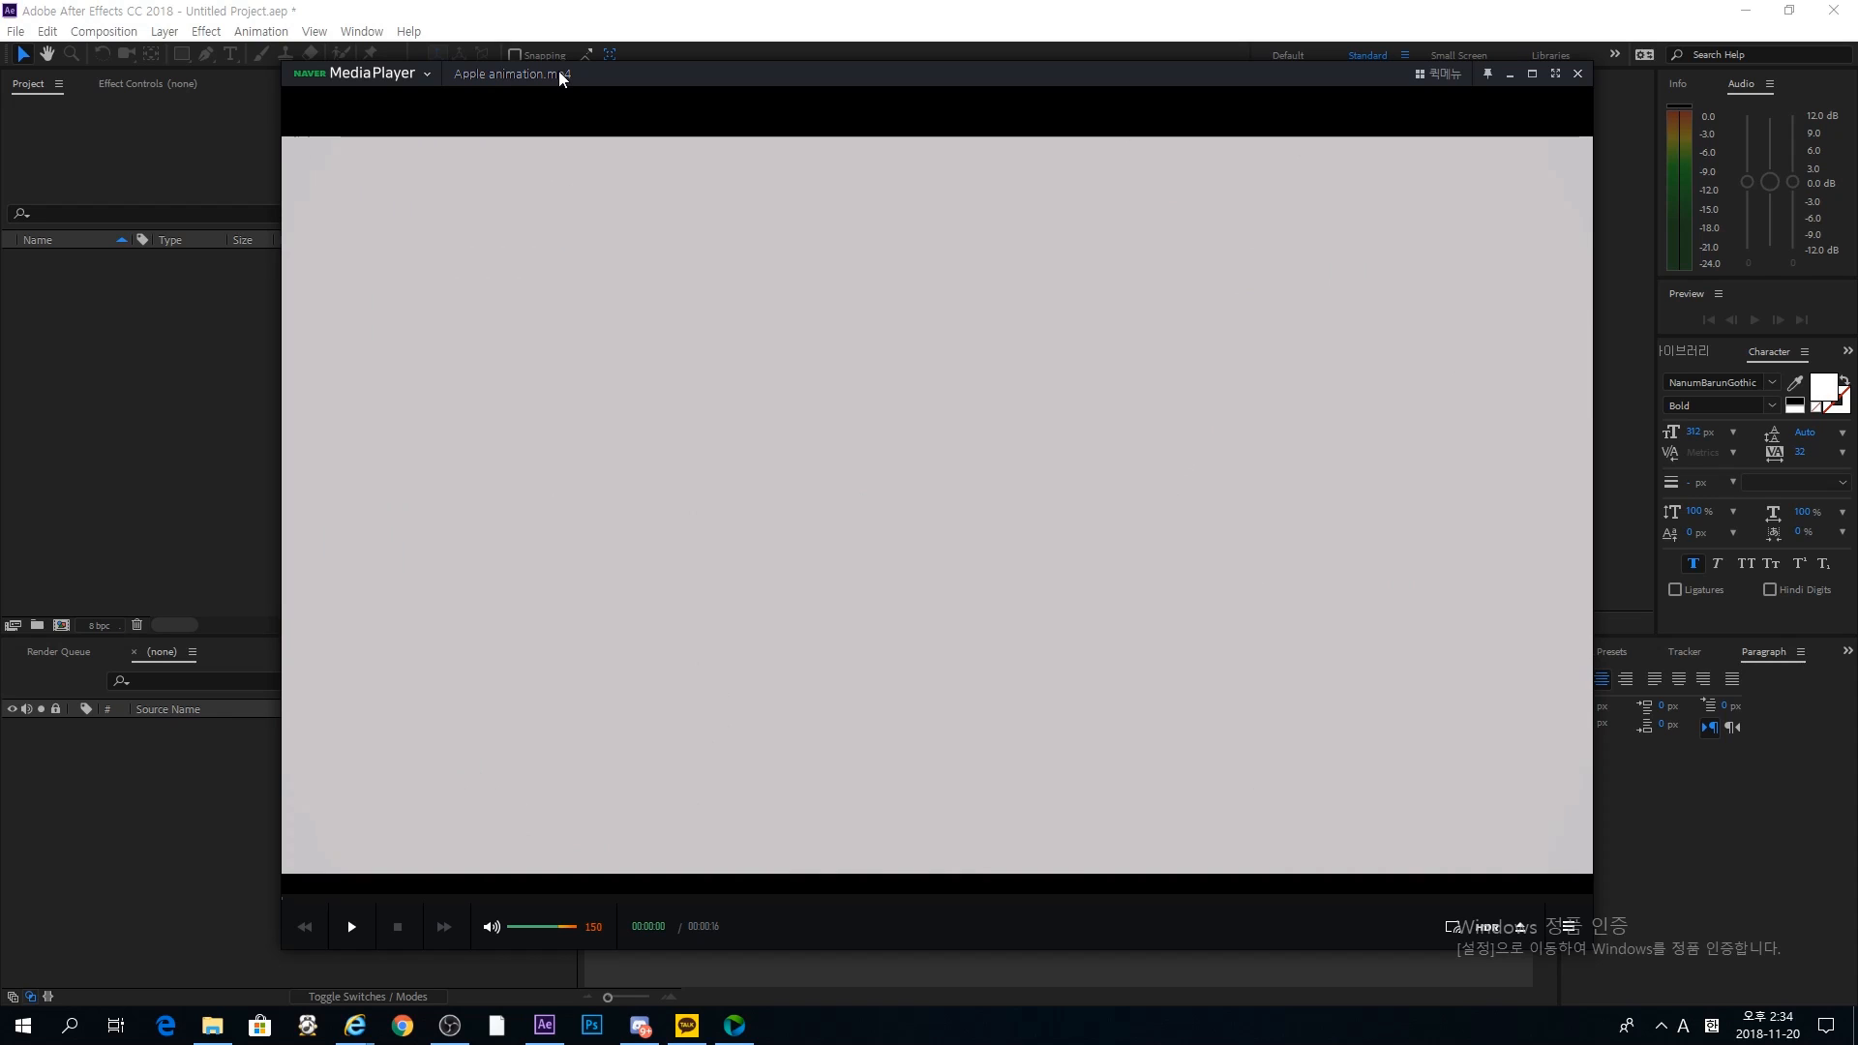
click(1577, 76)
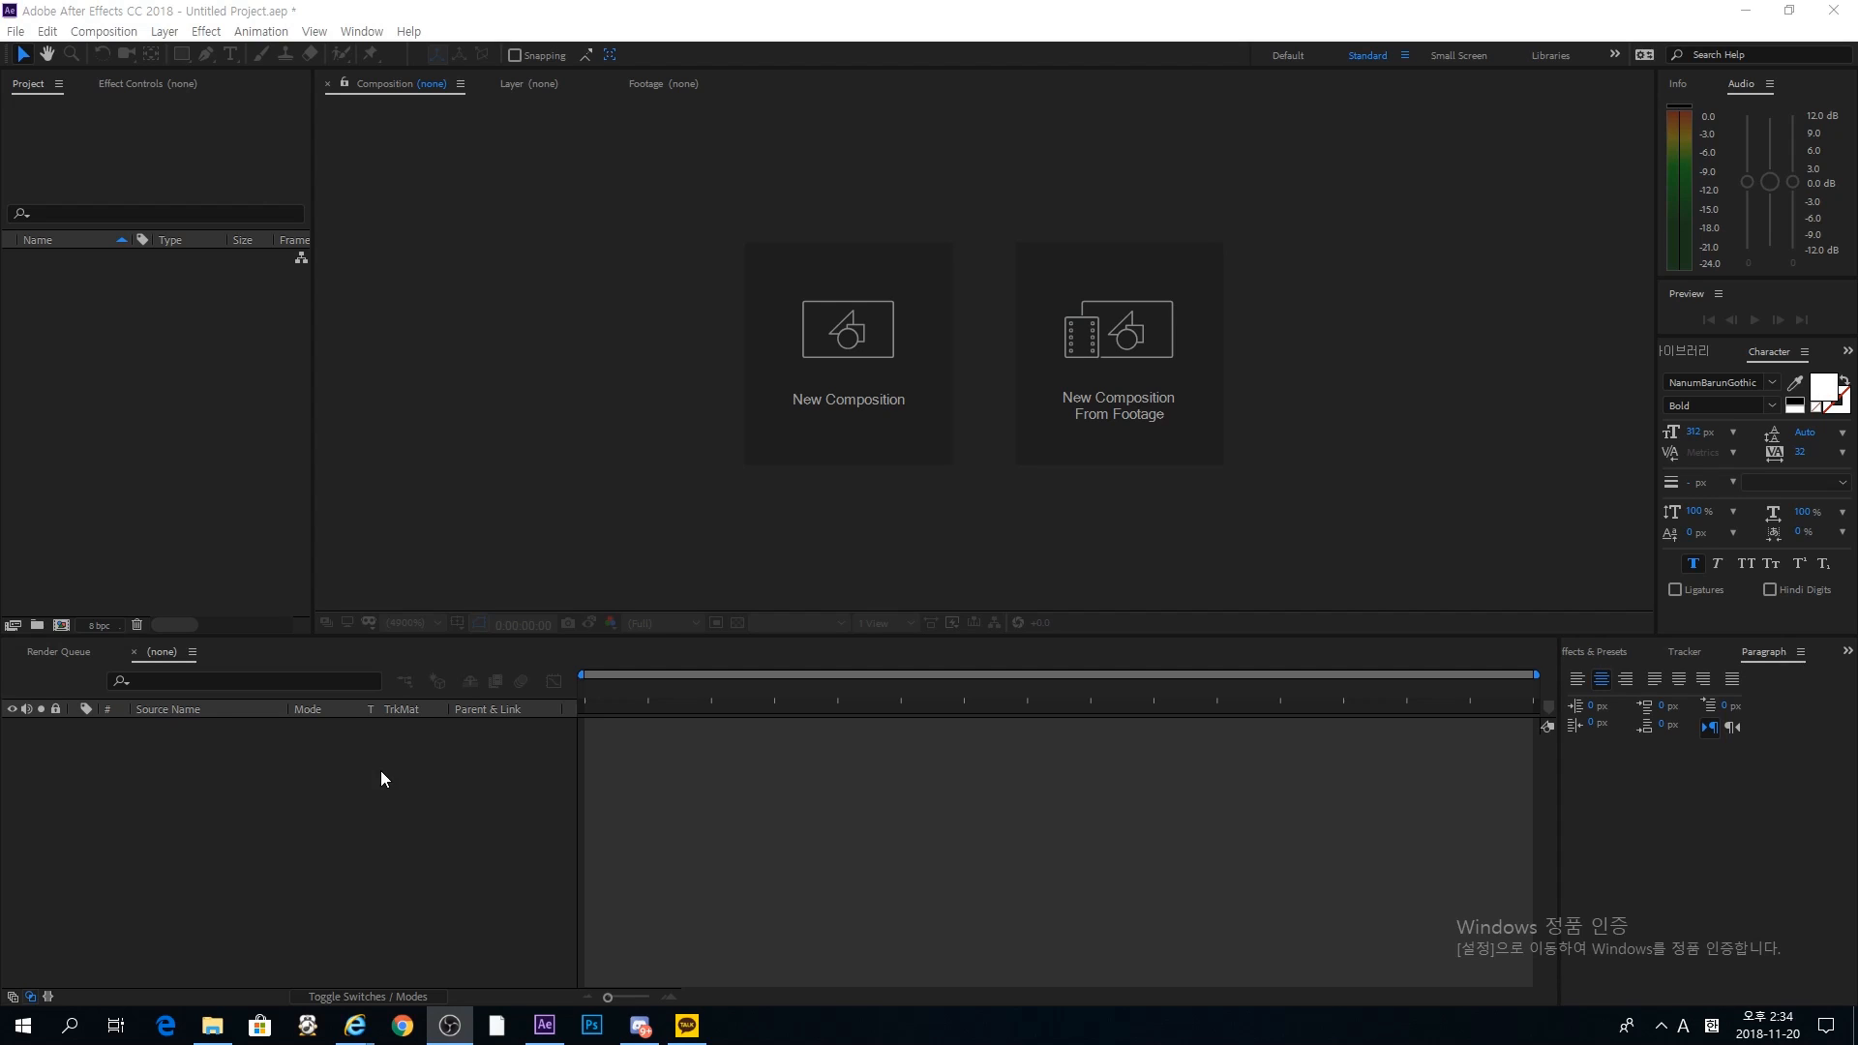
Step: Create a composition named "apple animation" at 1920 x 1080 px, 30 frames per second, with a 10-second duration
click(231, 356)
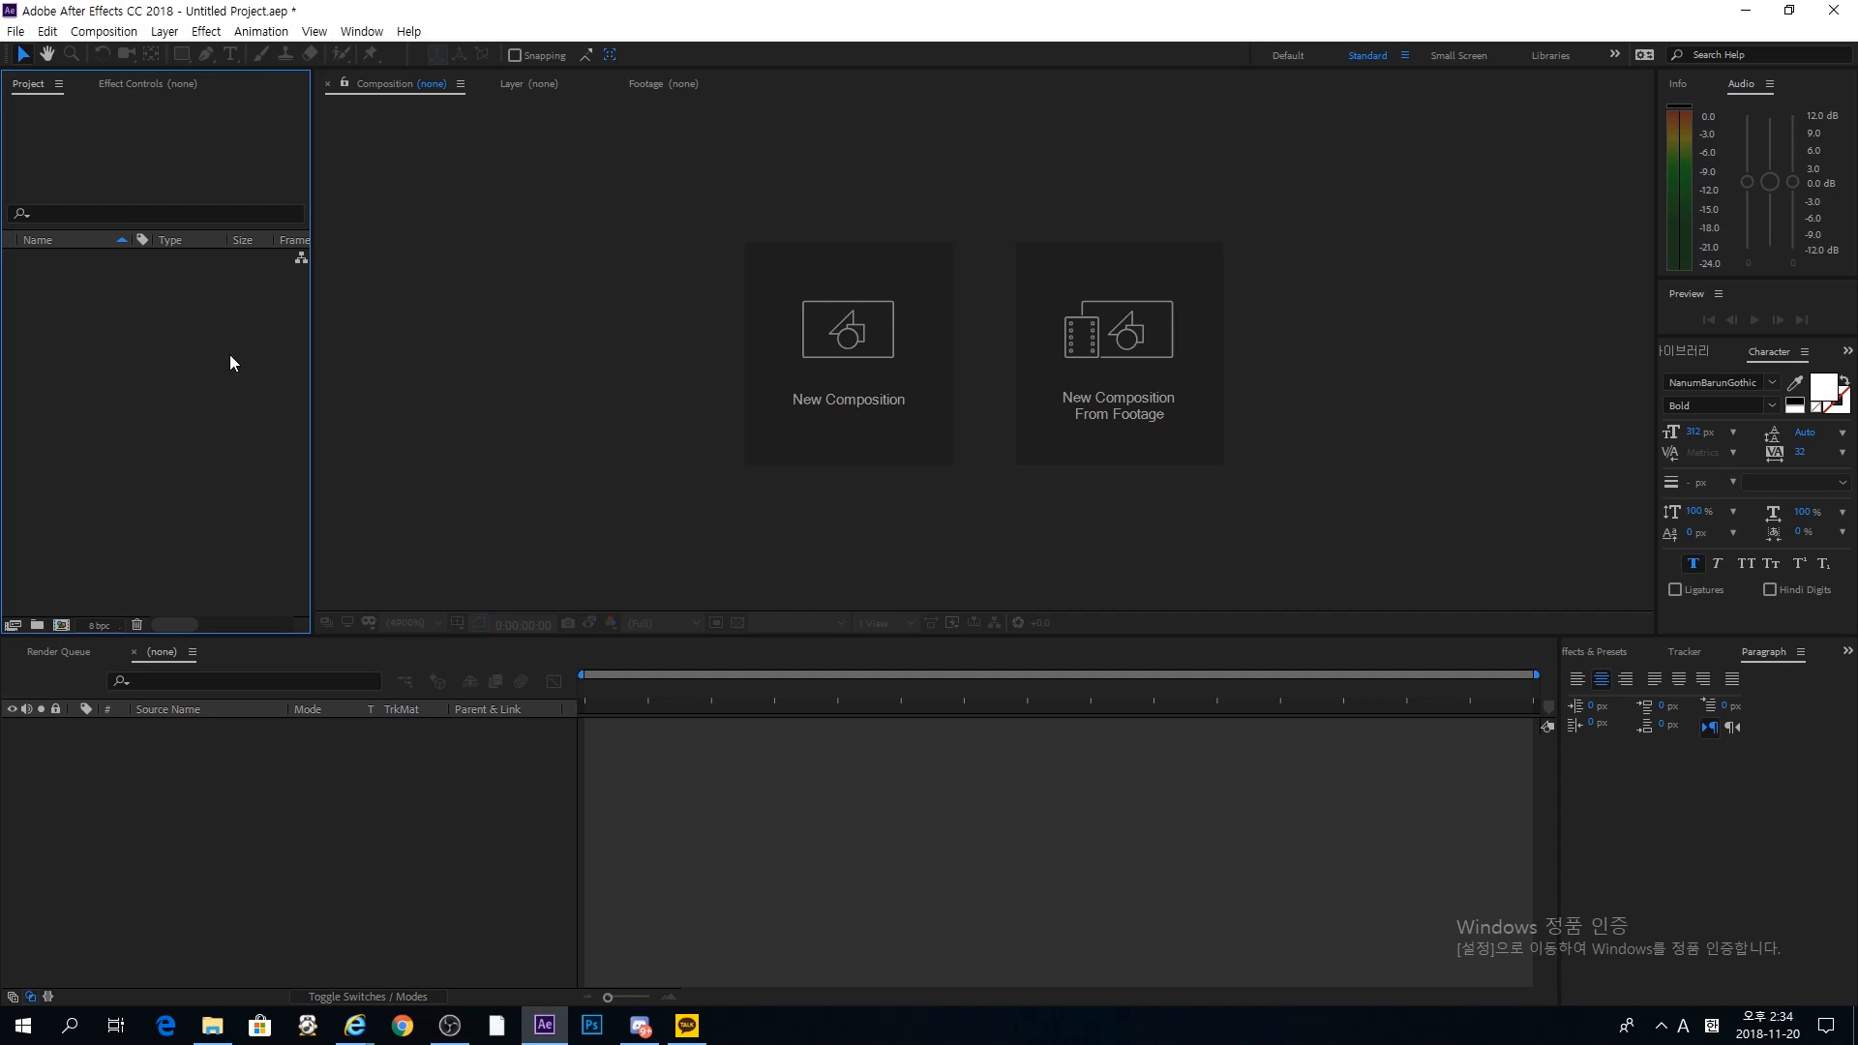
key(ctrl+n)
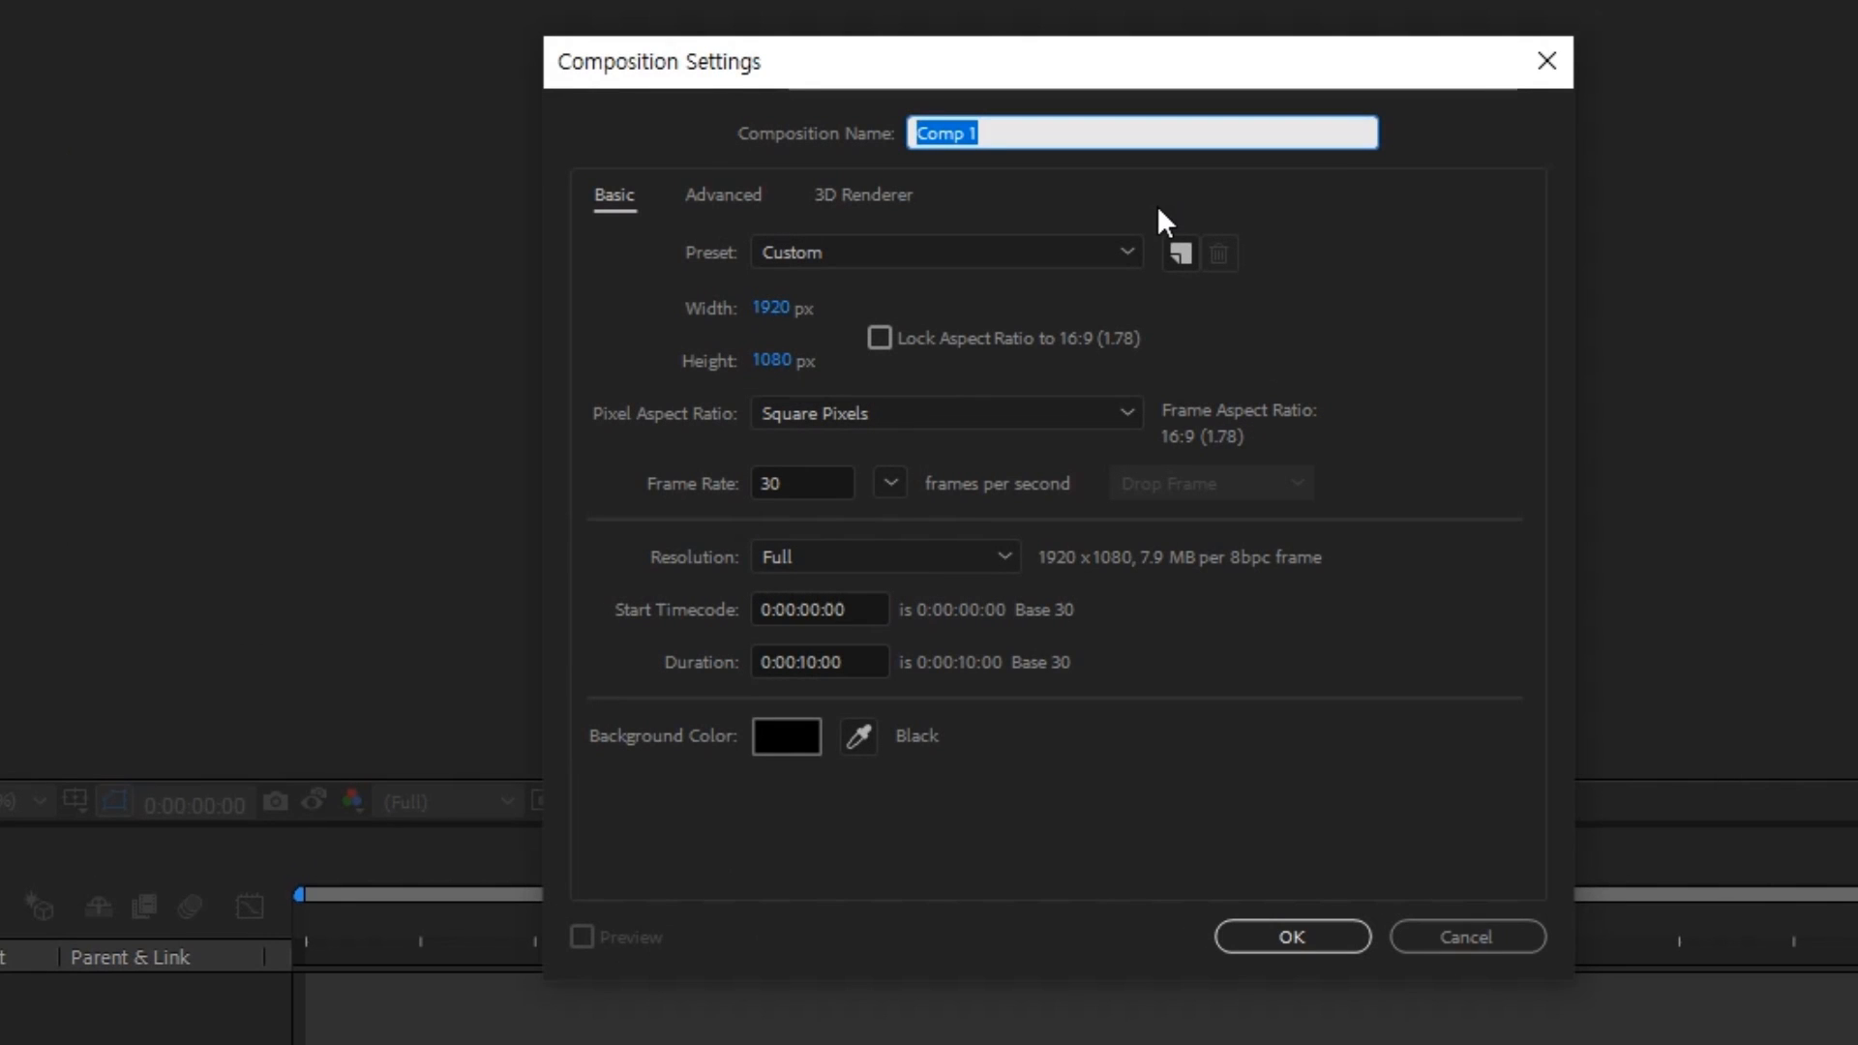
text(apple animation)
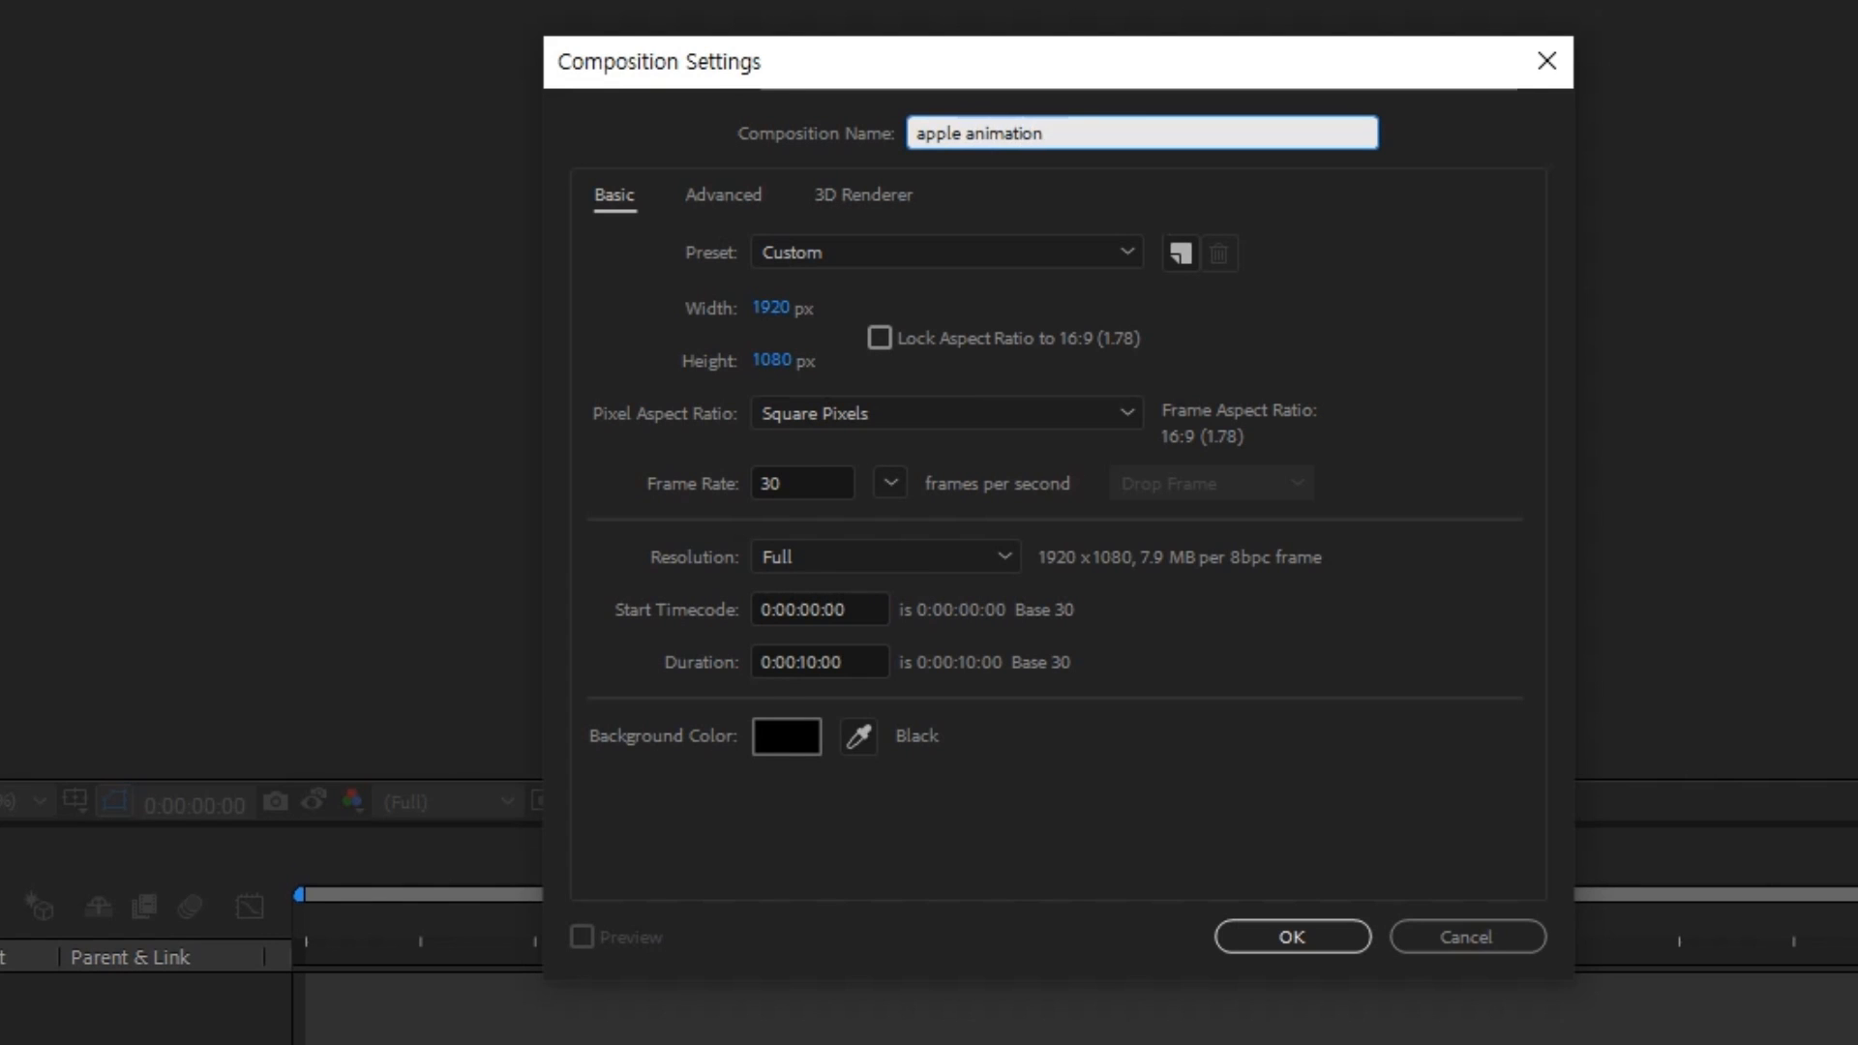
click(782, 484)
double_click(782, 484)
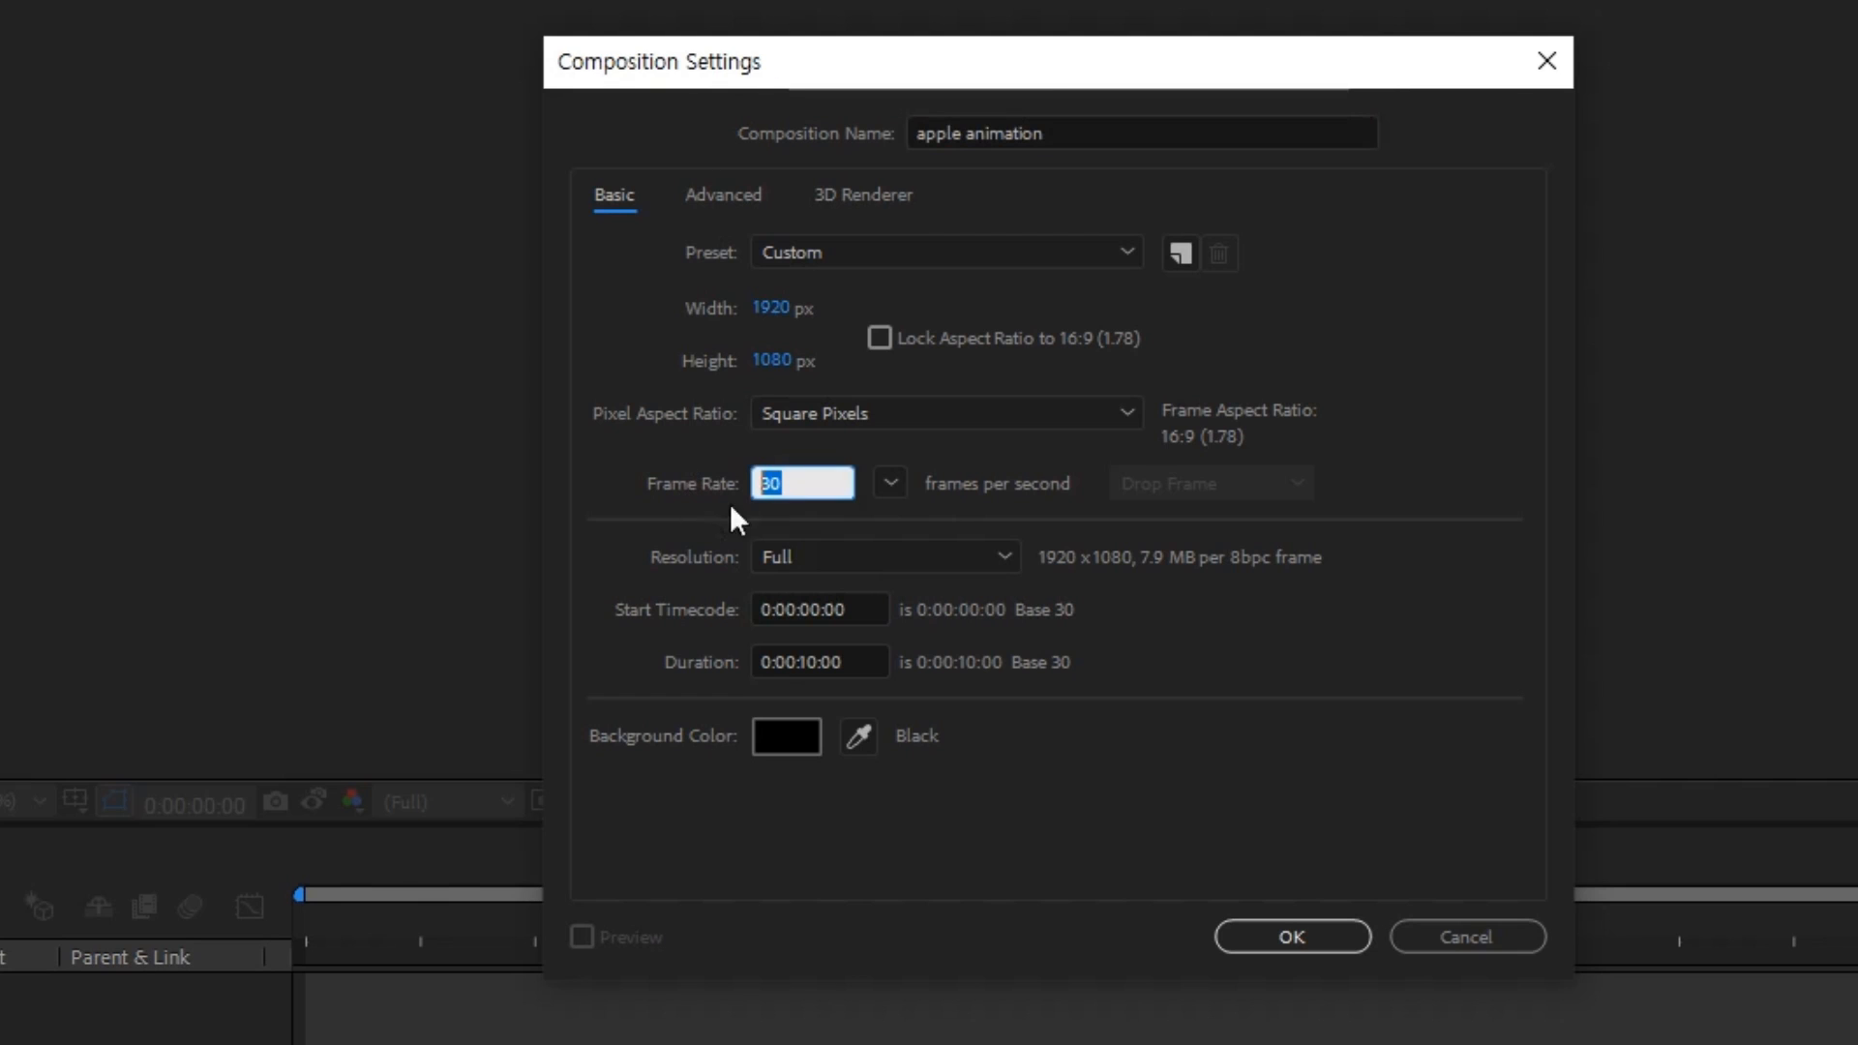
click(663, 508)
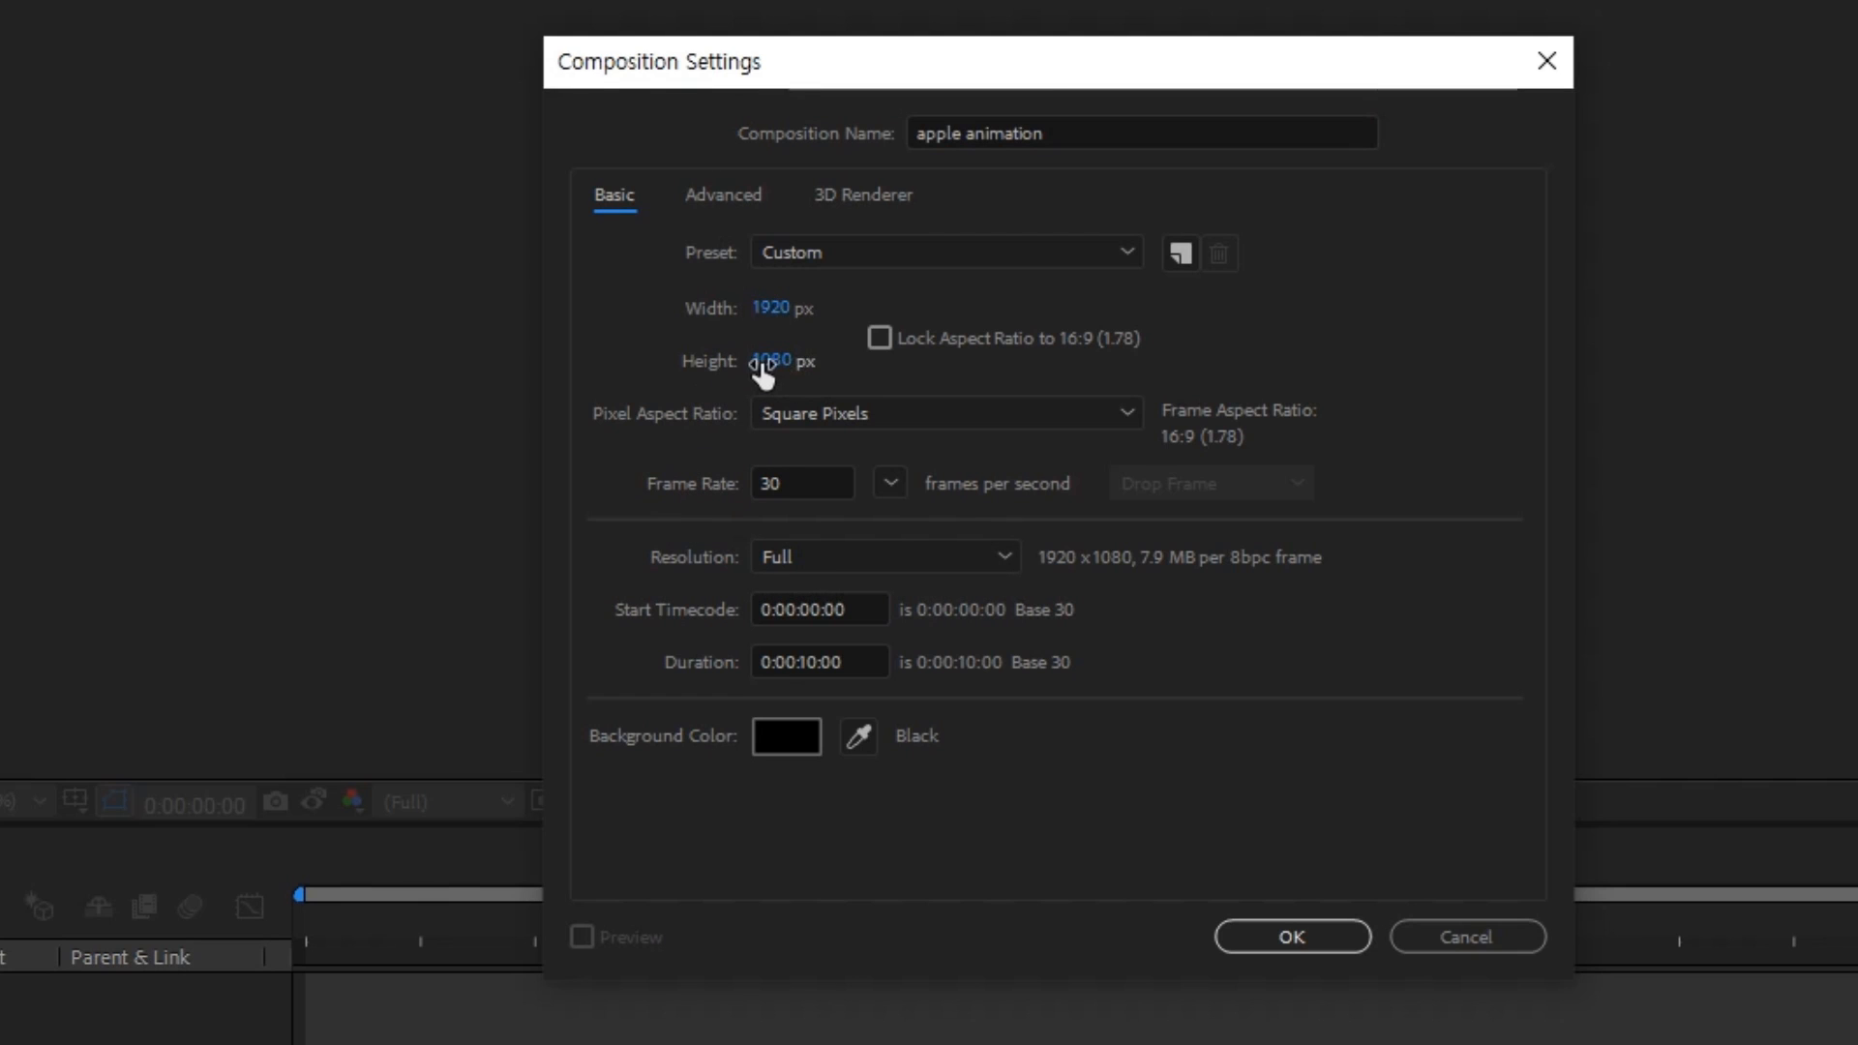
click(871, 664)
click(1000, 781)
click(1295, 931)
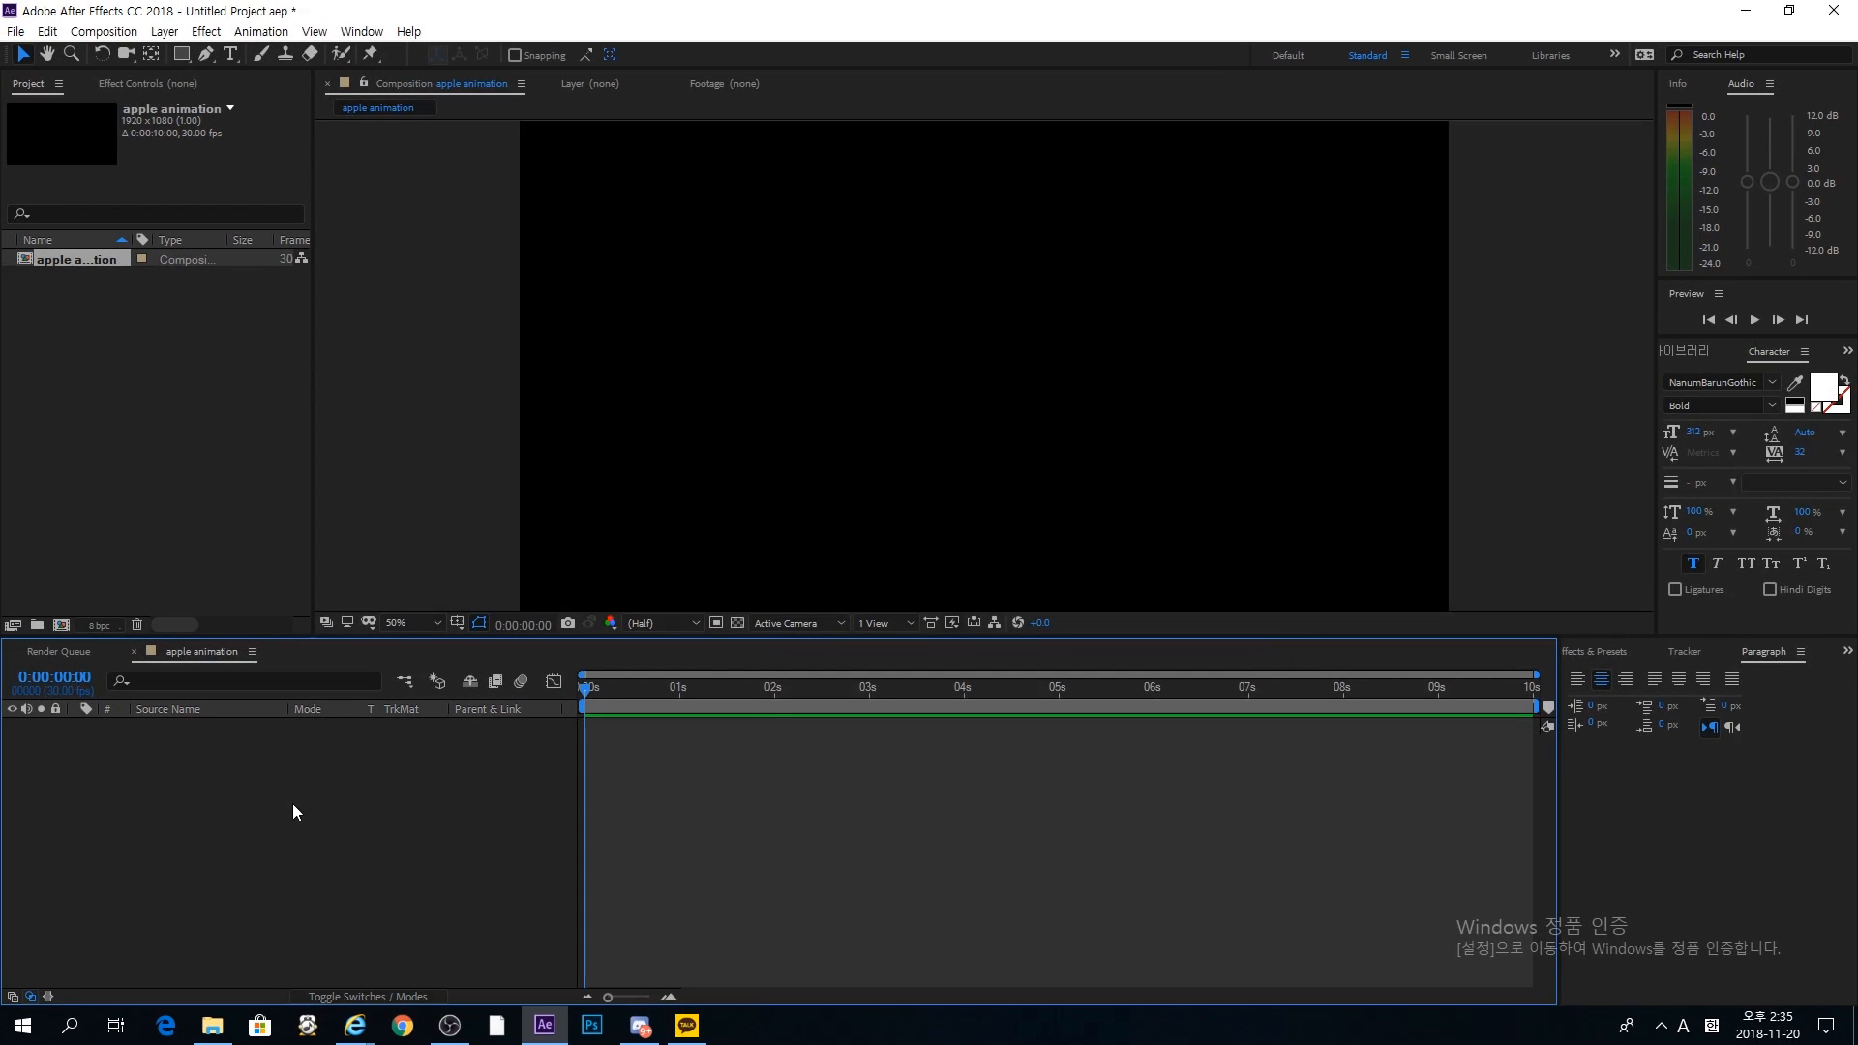
Step: Add a white 1920 x 1080 px solid named "back ground" and lock its layer
key(ctrl+y)
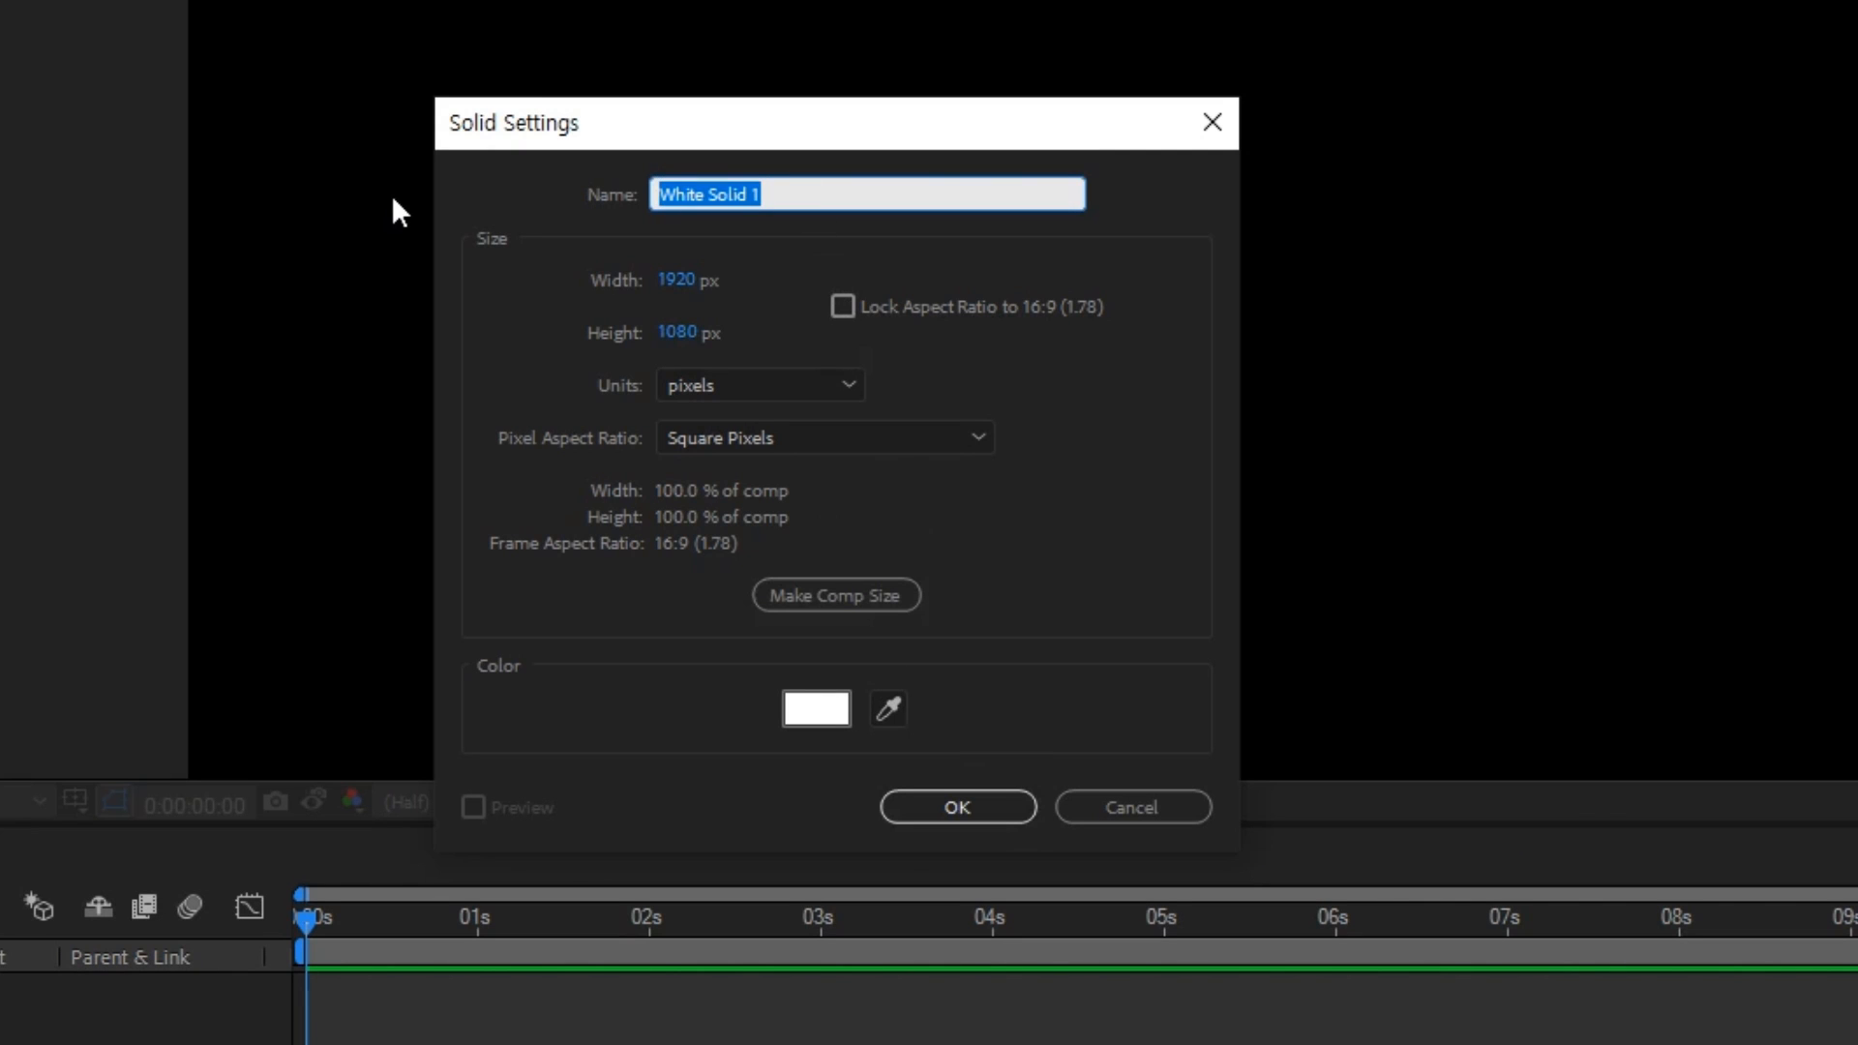
text(back g)
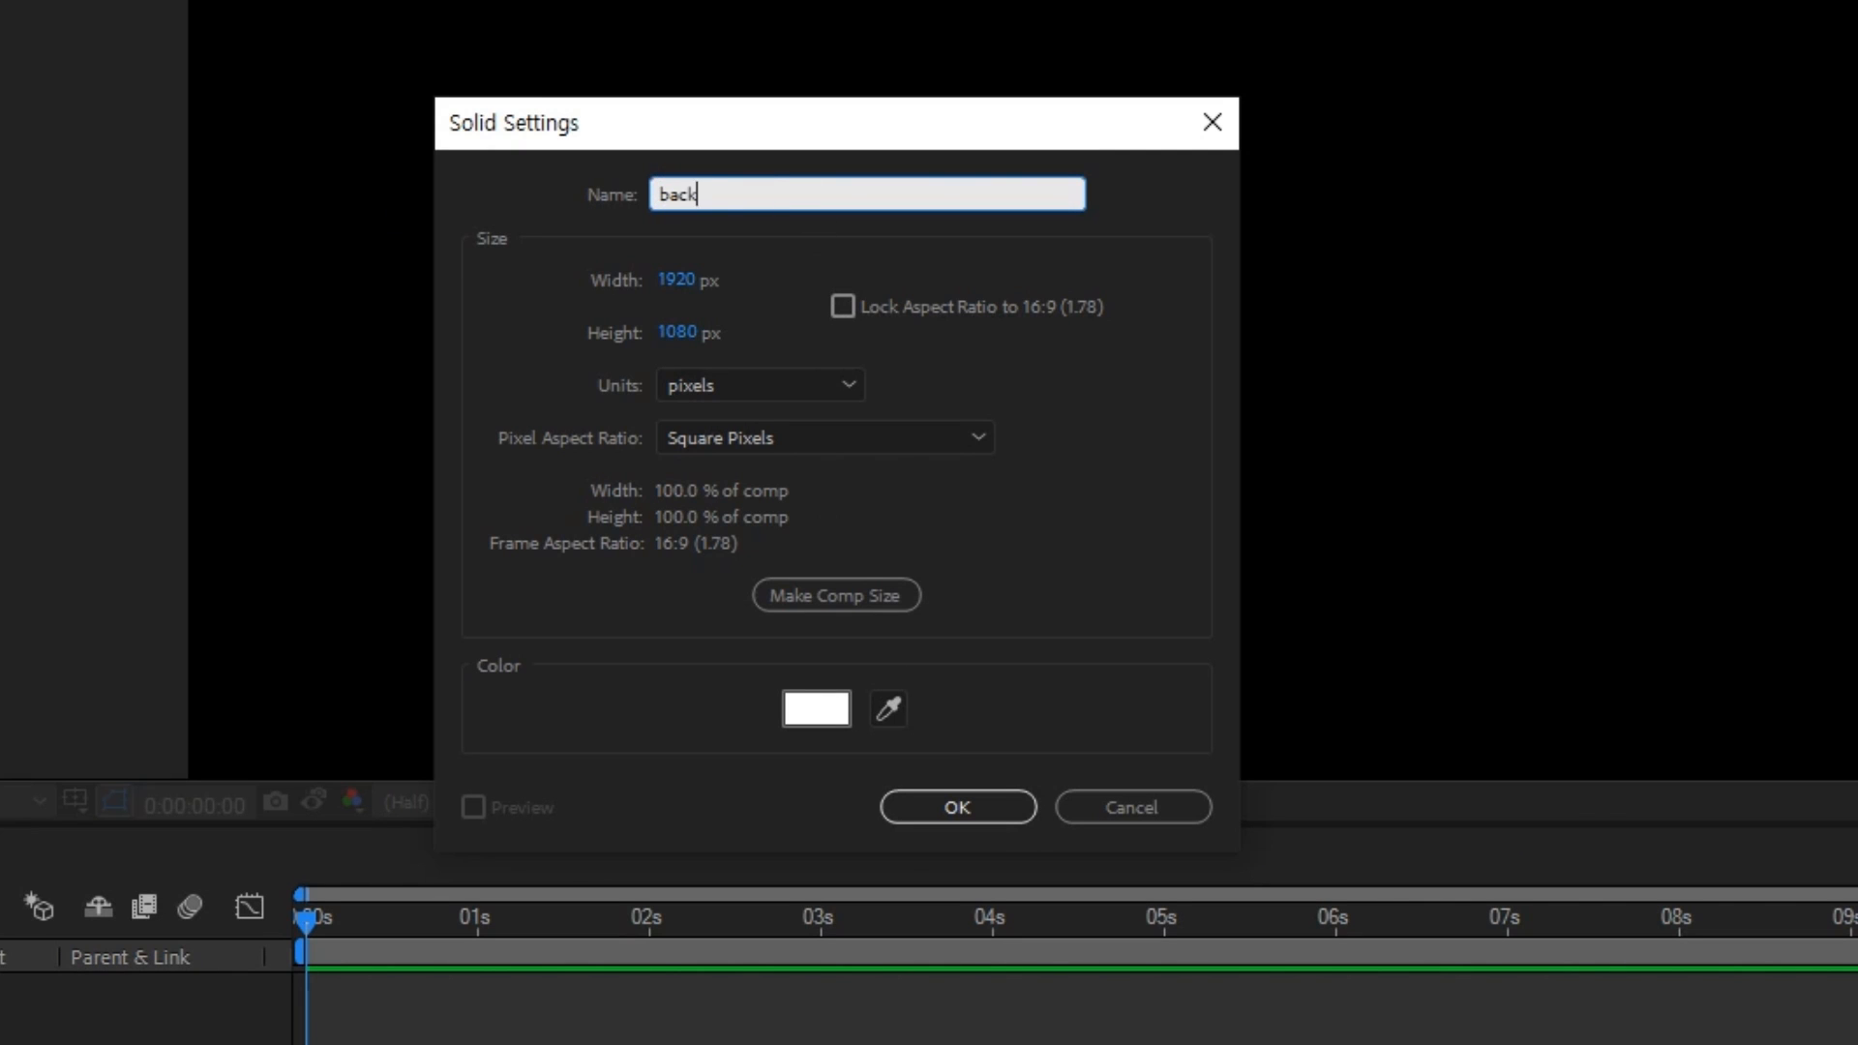
text(round)
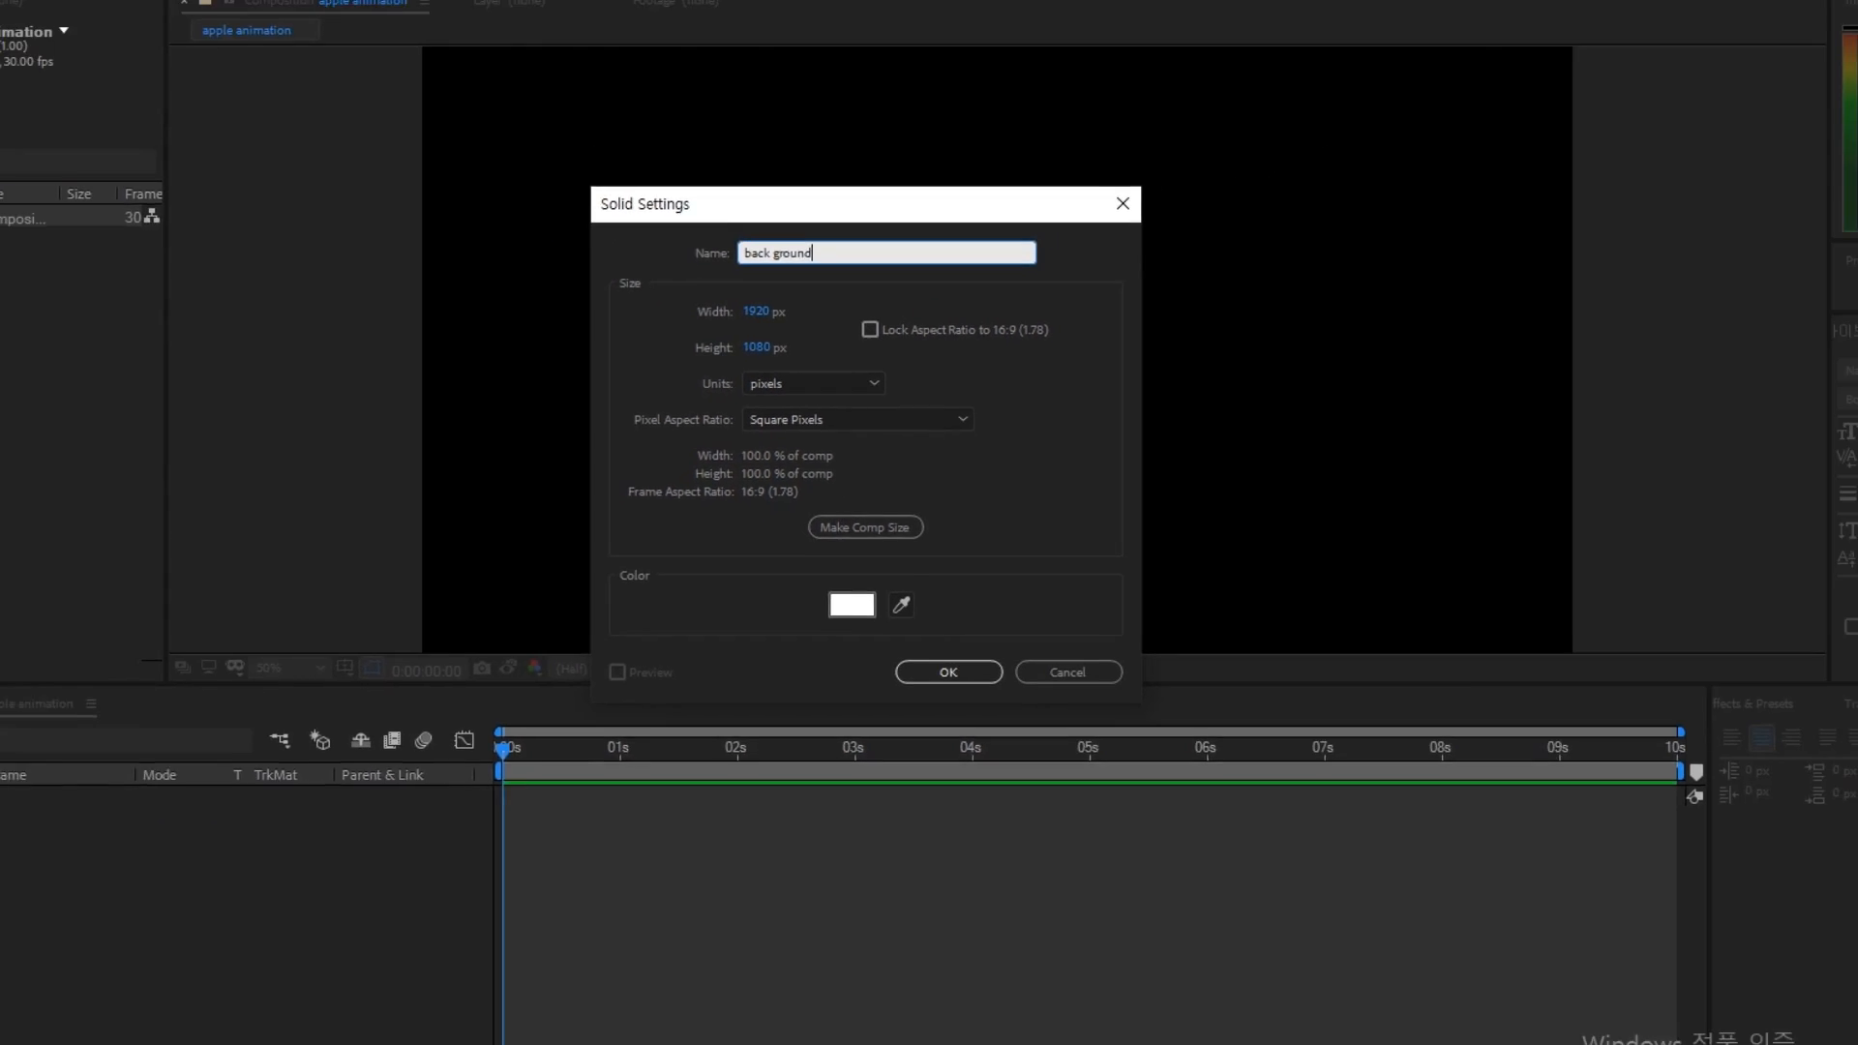
key(Return)
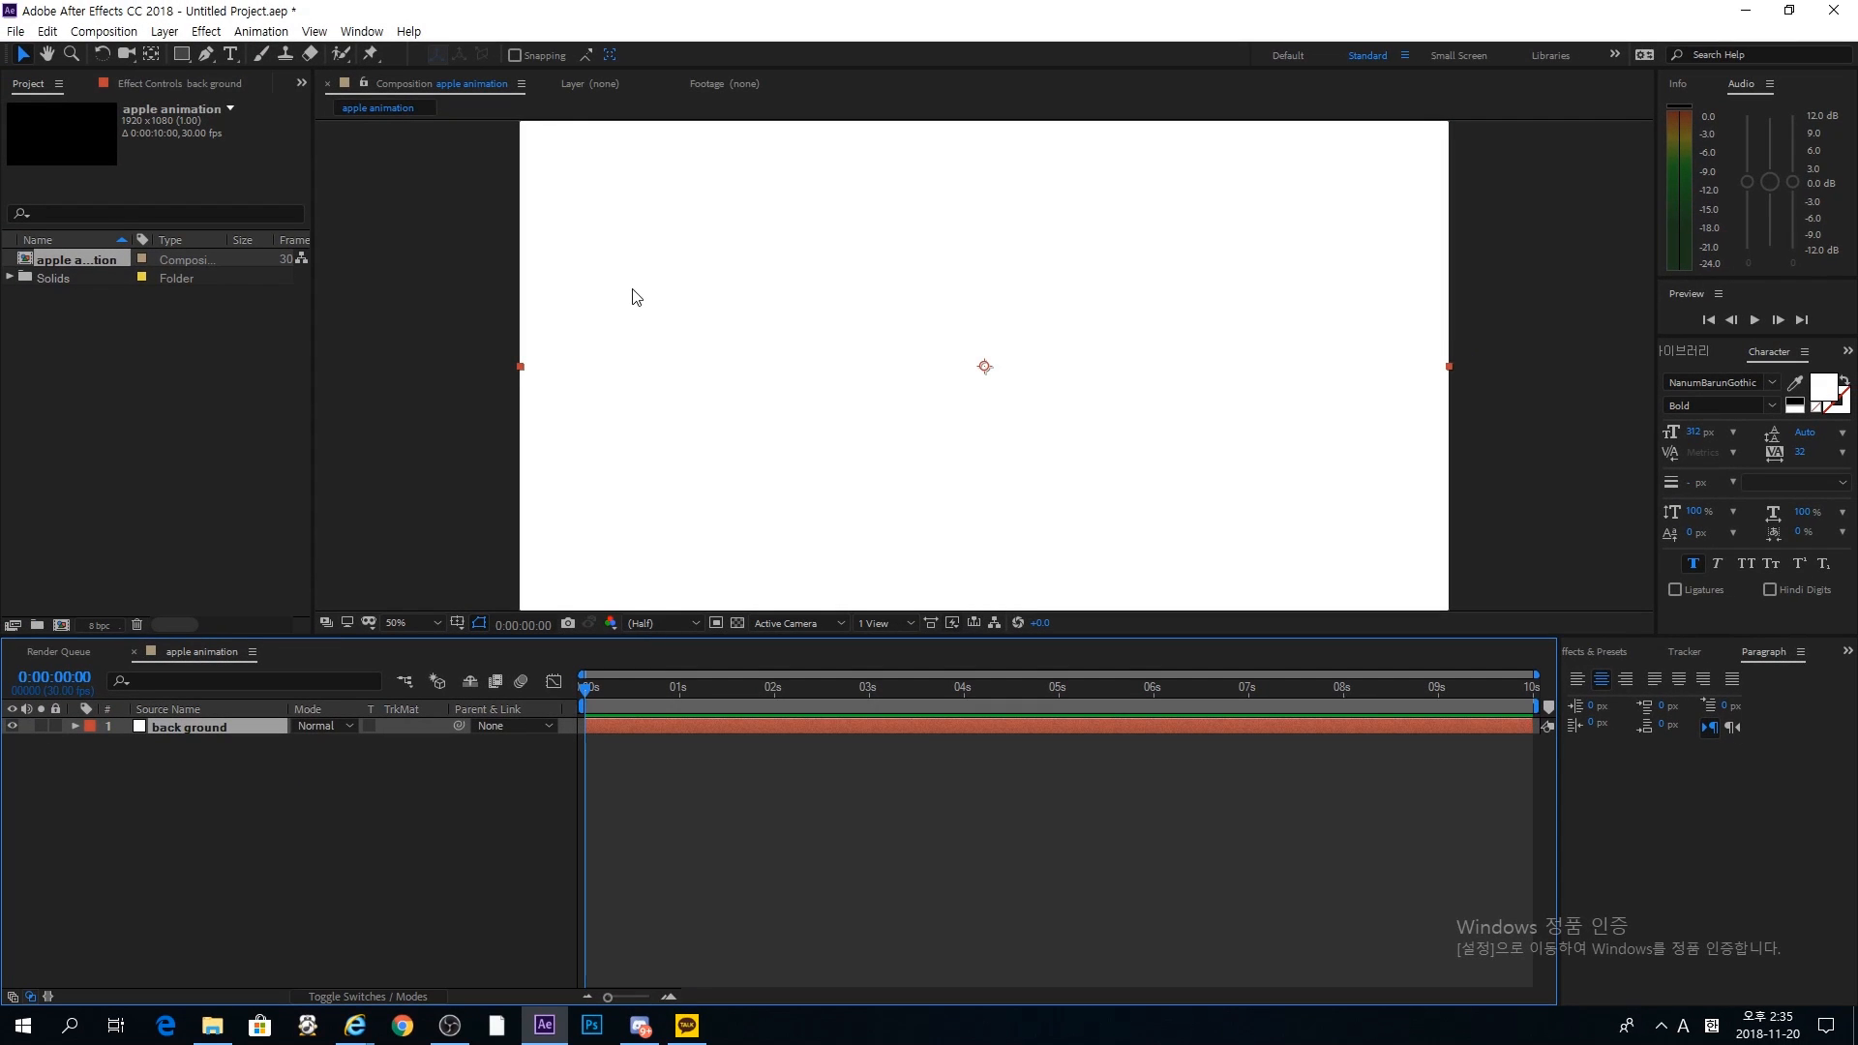
click(56, 726)
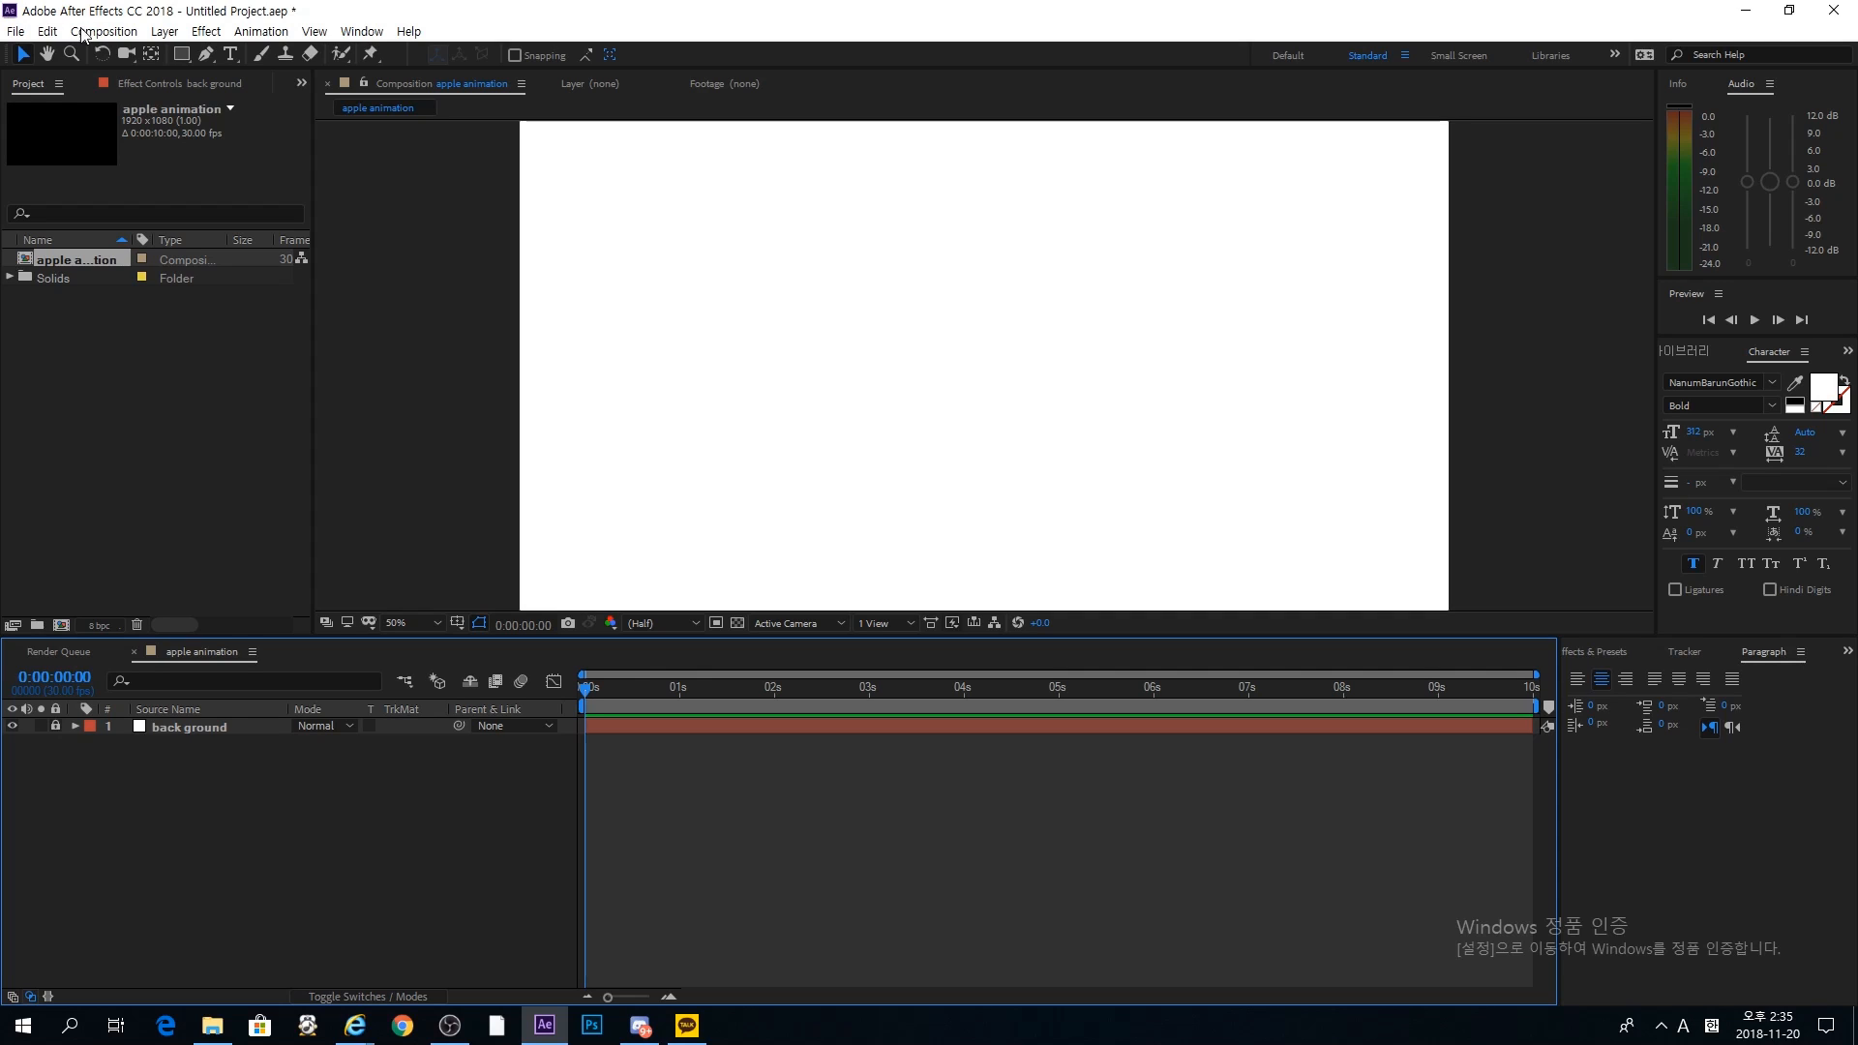
click(166, 33)
mouse_move(197, 57)
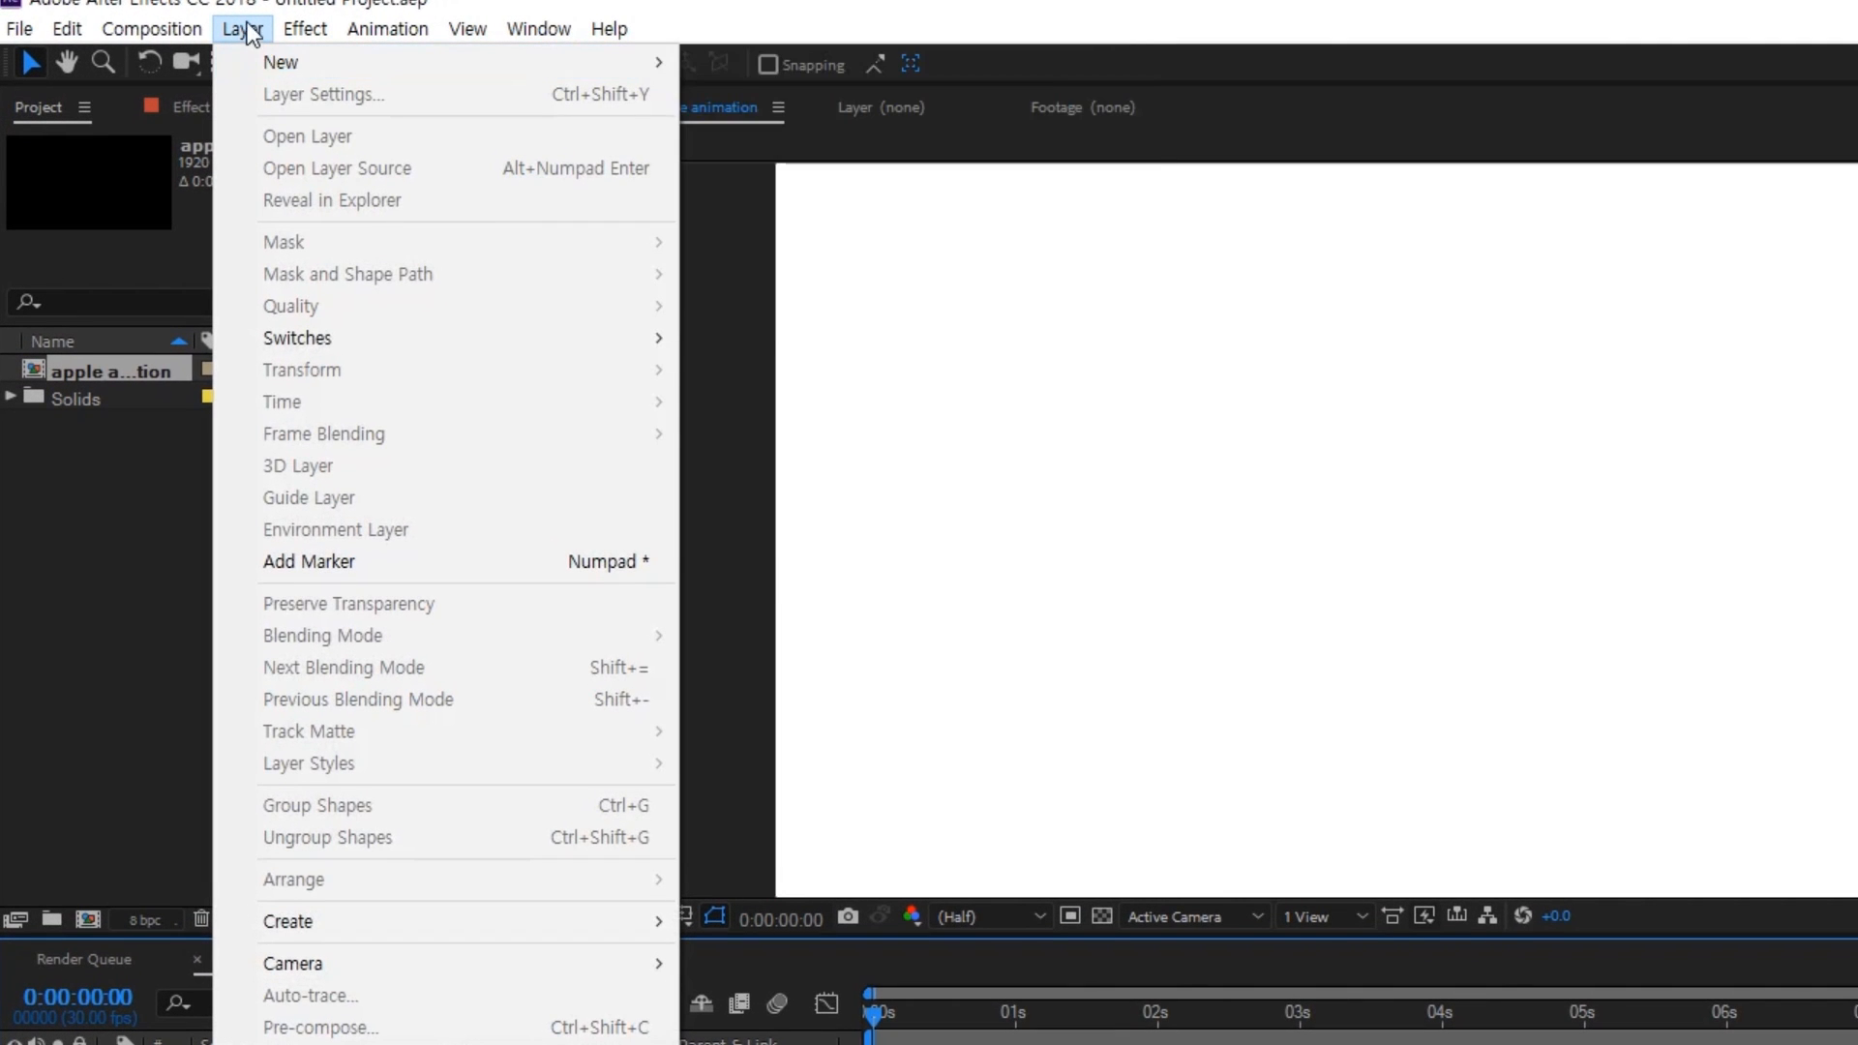
mouse_move(294, 67)
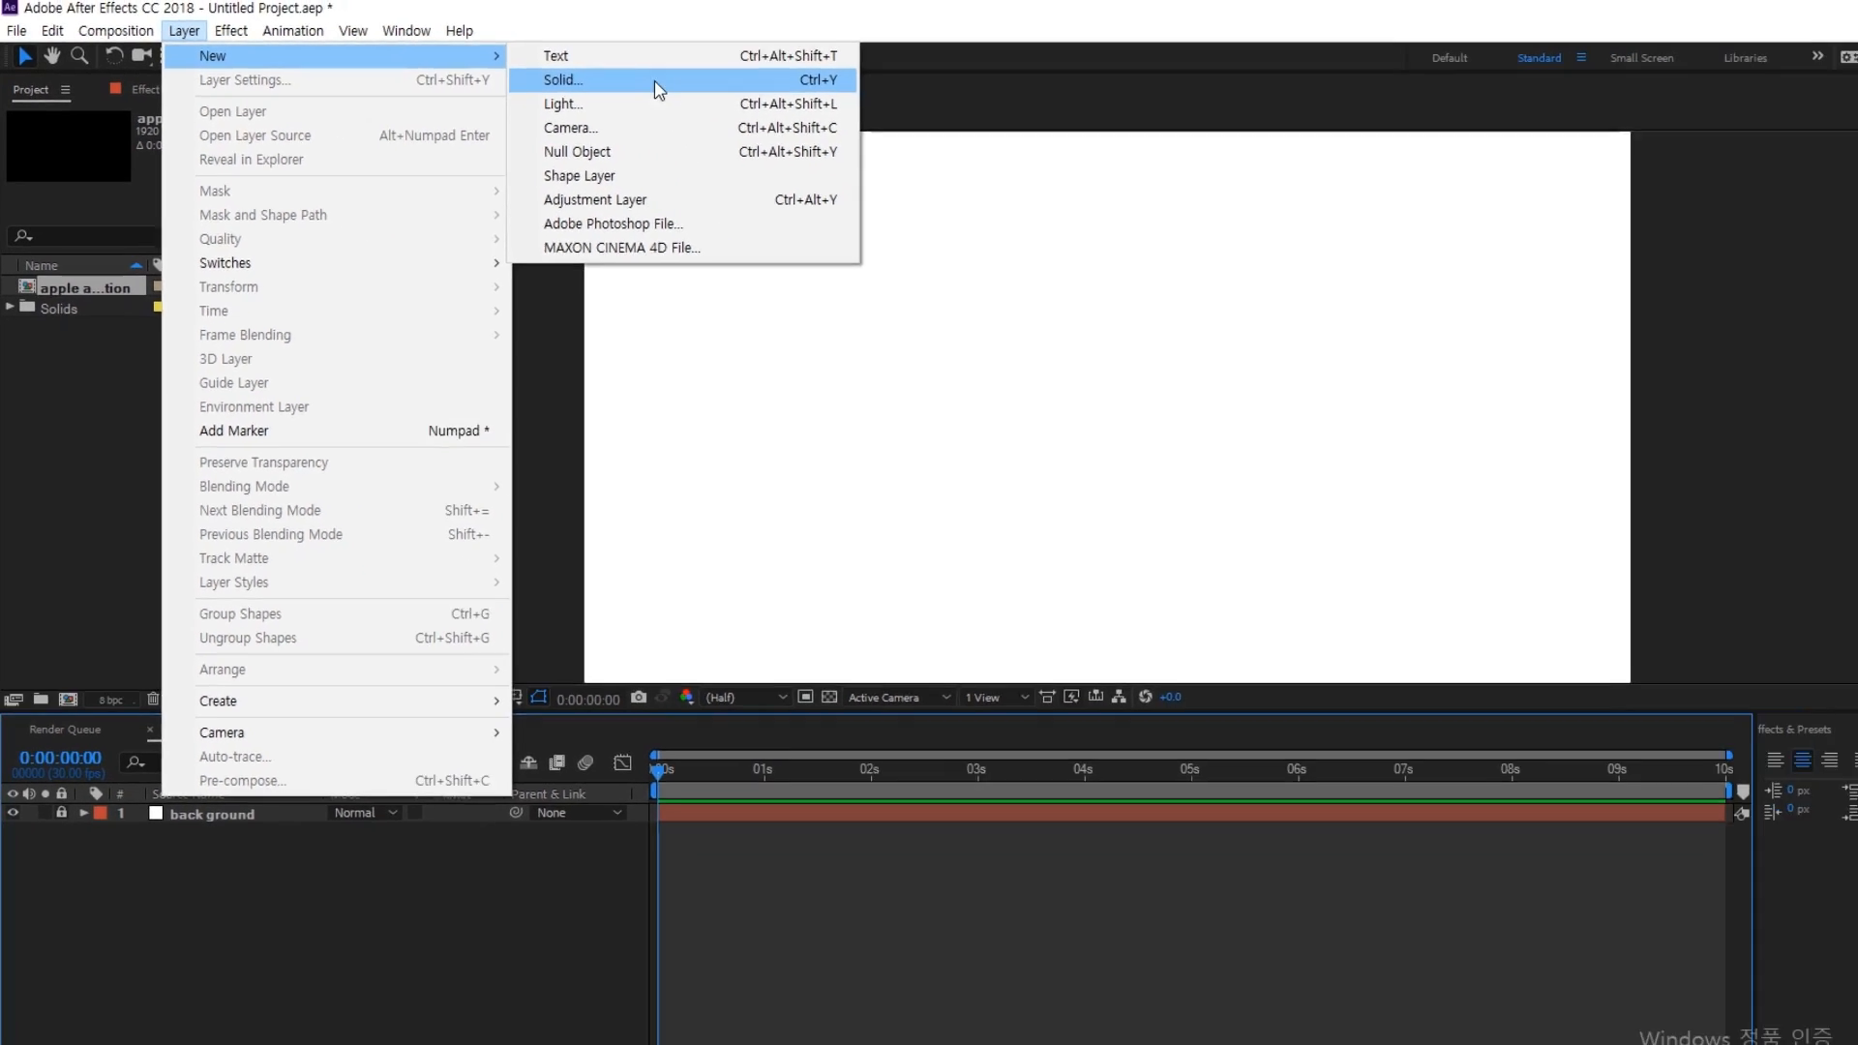
click(869, 96)
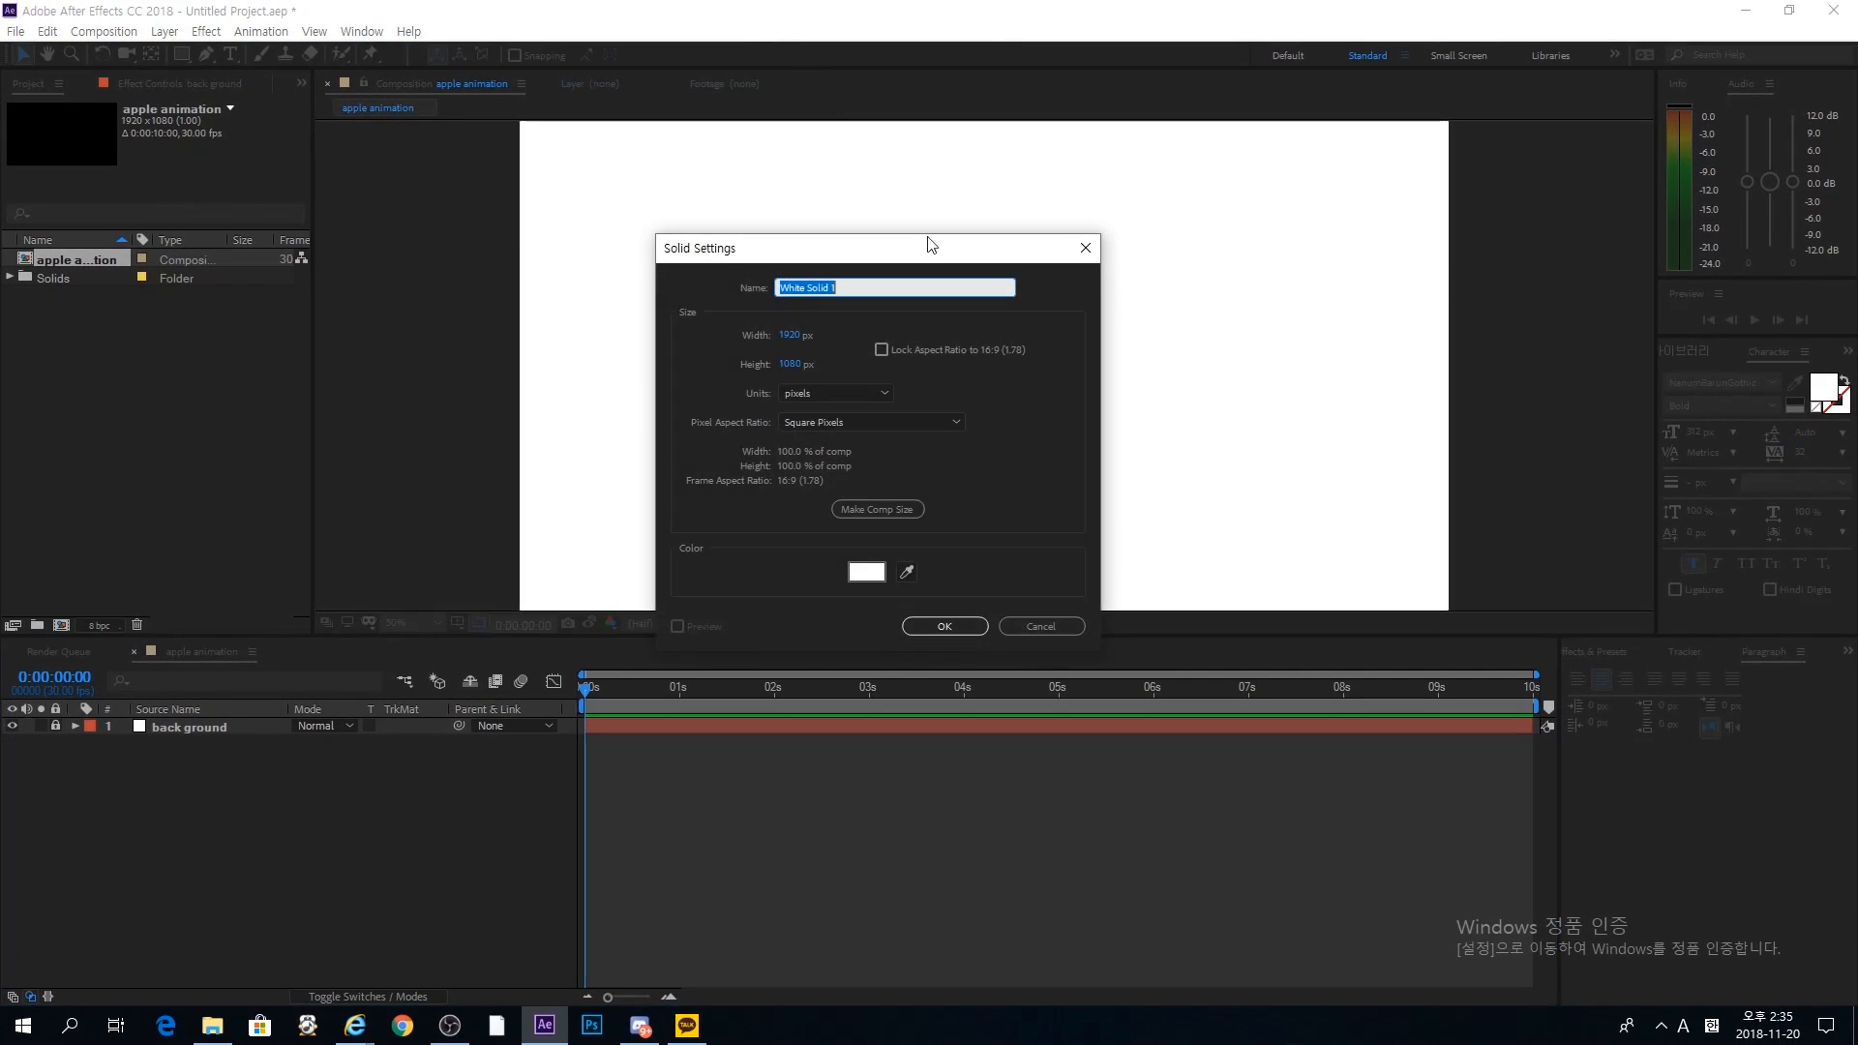
click(1074, 625)
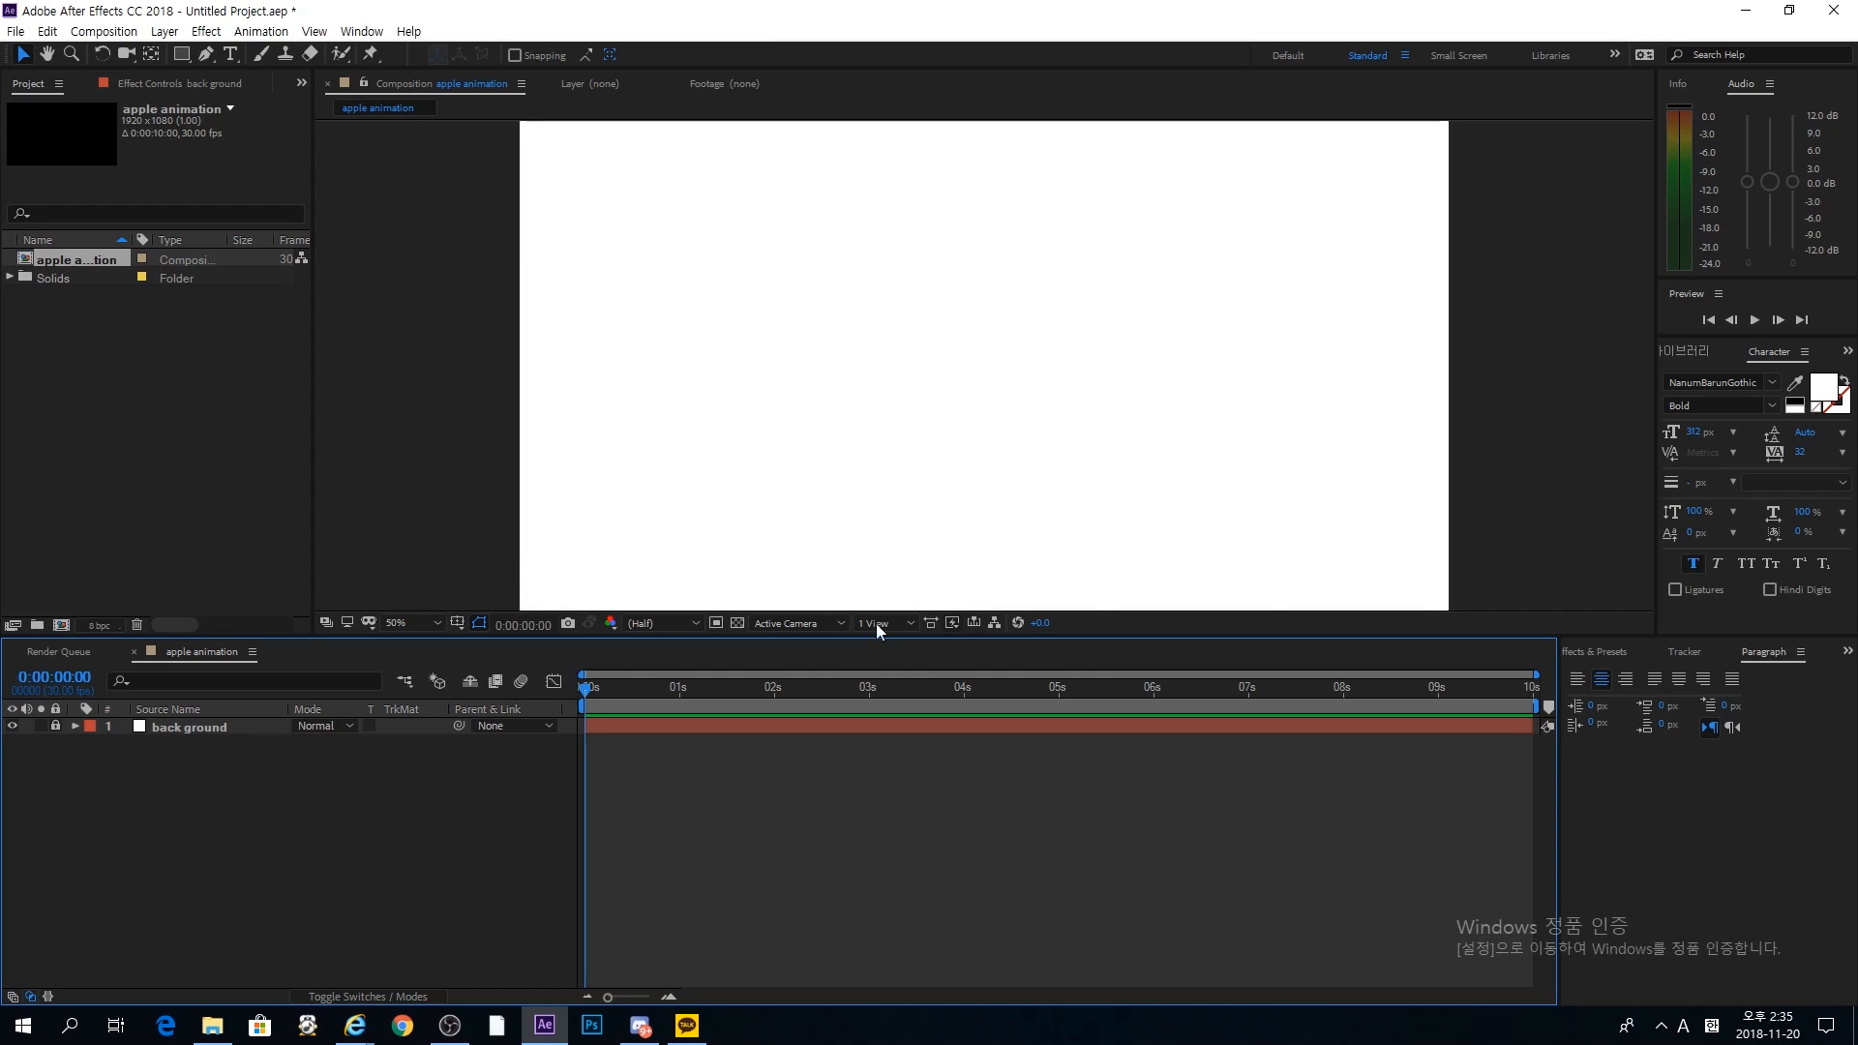
Step: Fit the composition in the viewer with Fit up to 100% and show the Title/Action Safe guides
click(424, 624)
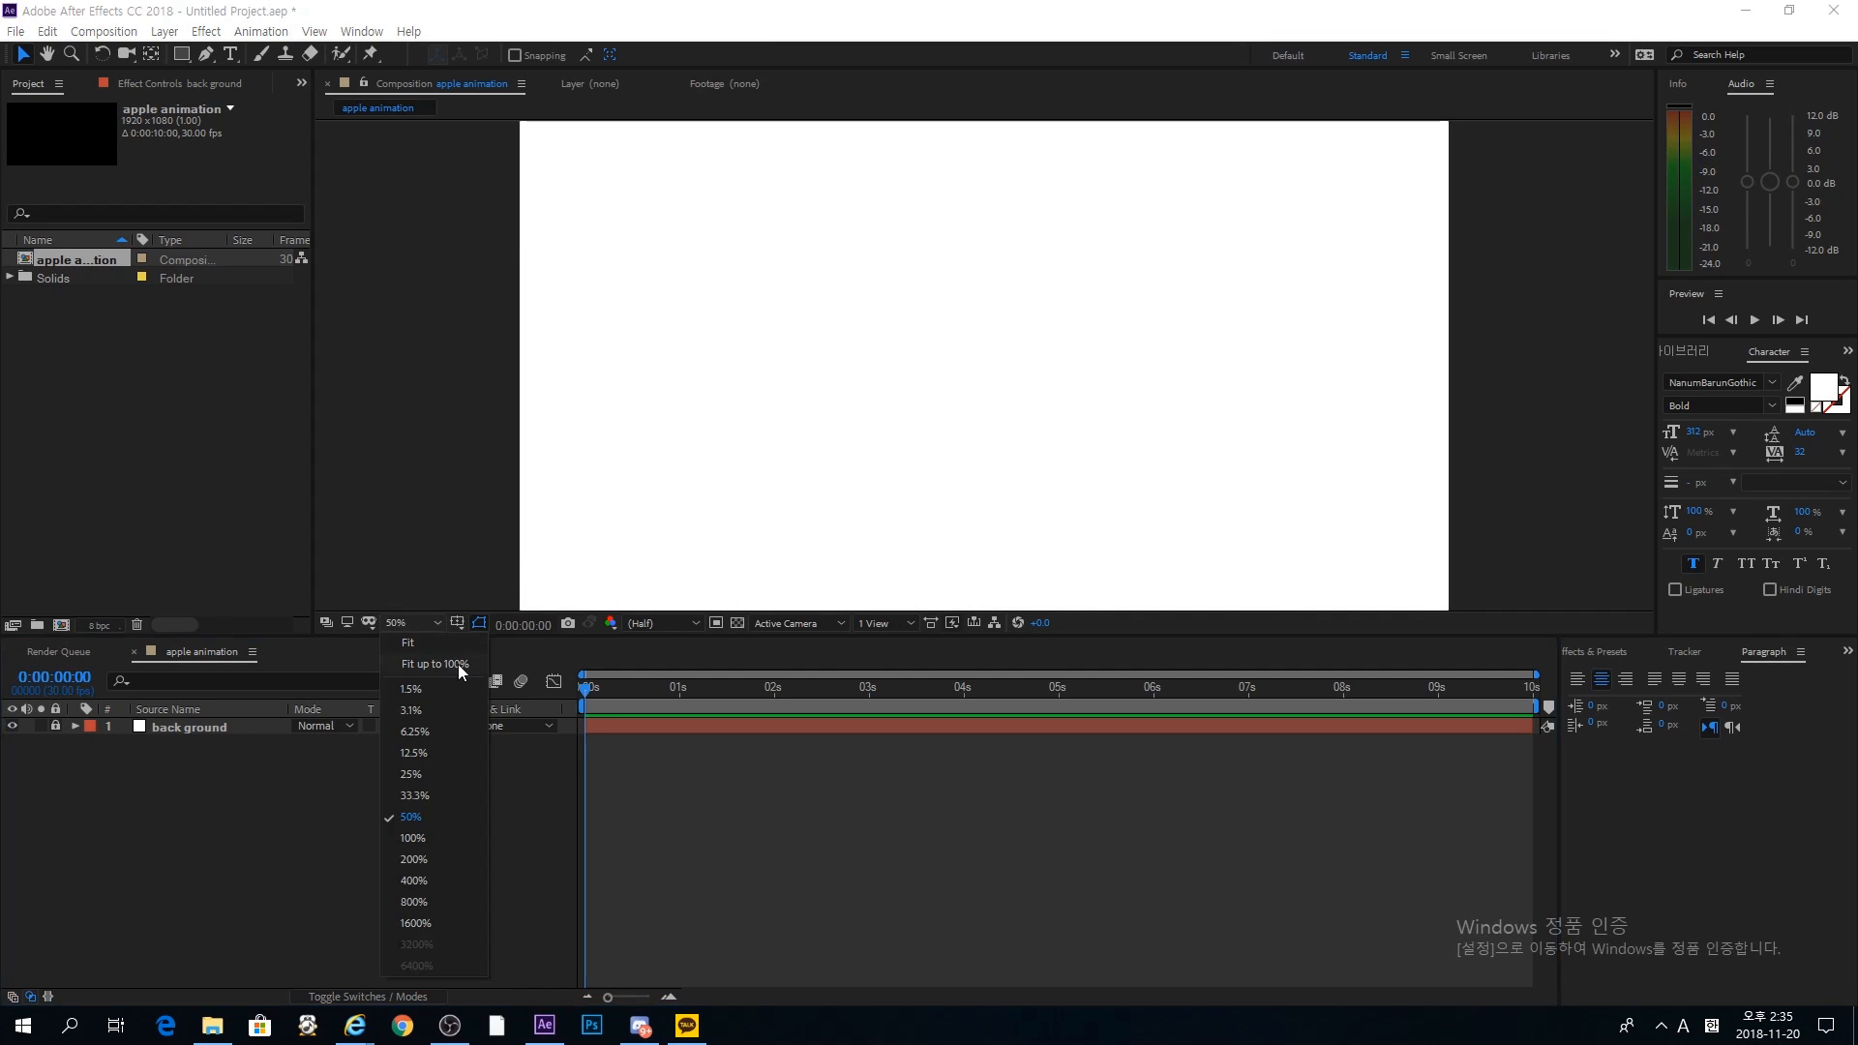
click(444, 659)
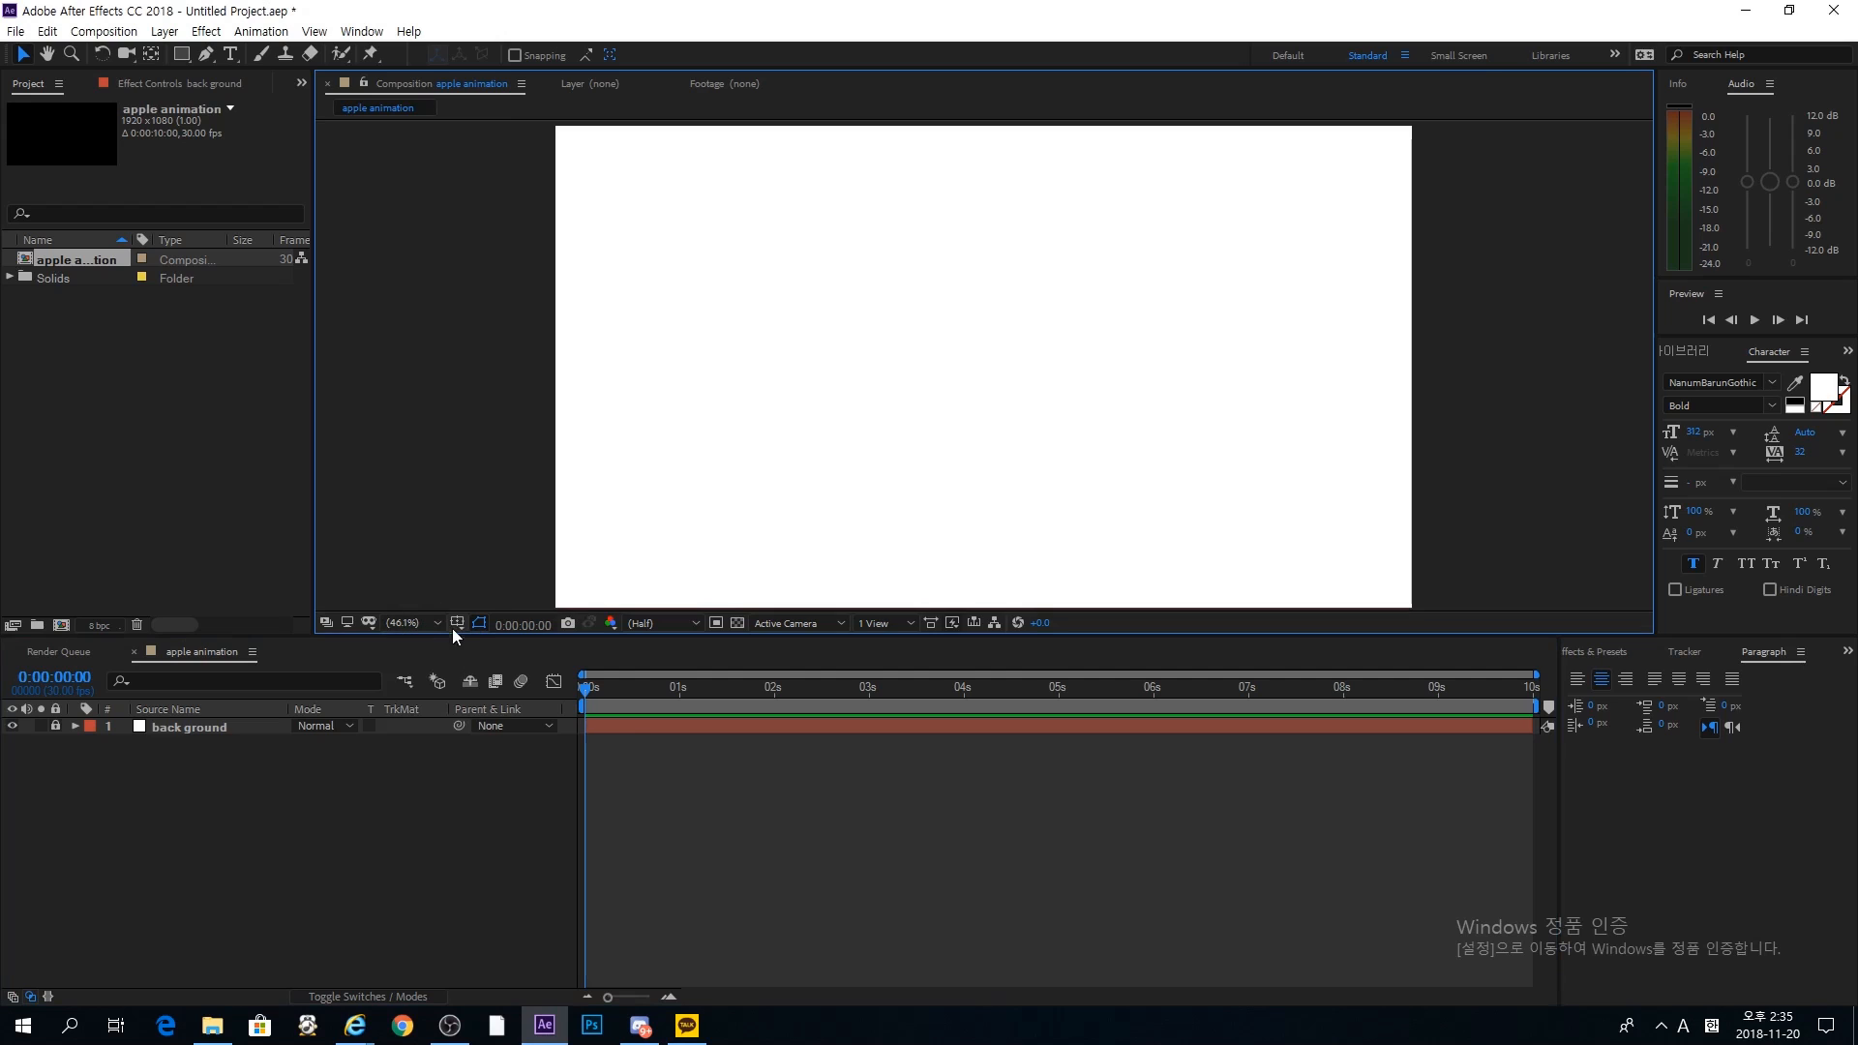
click(461, 621)
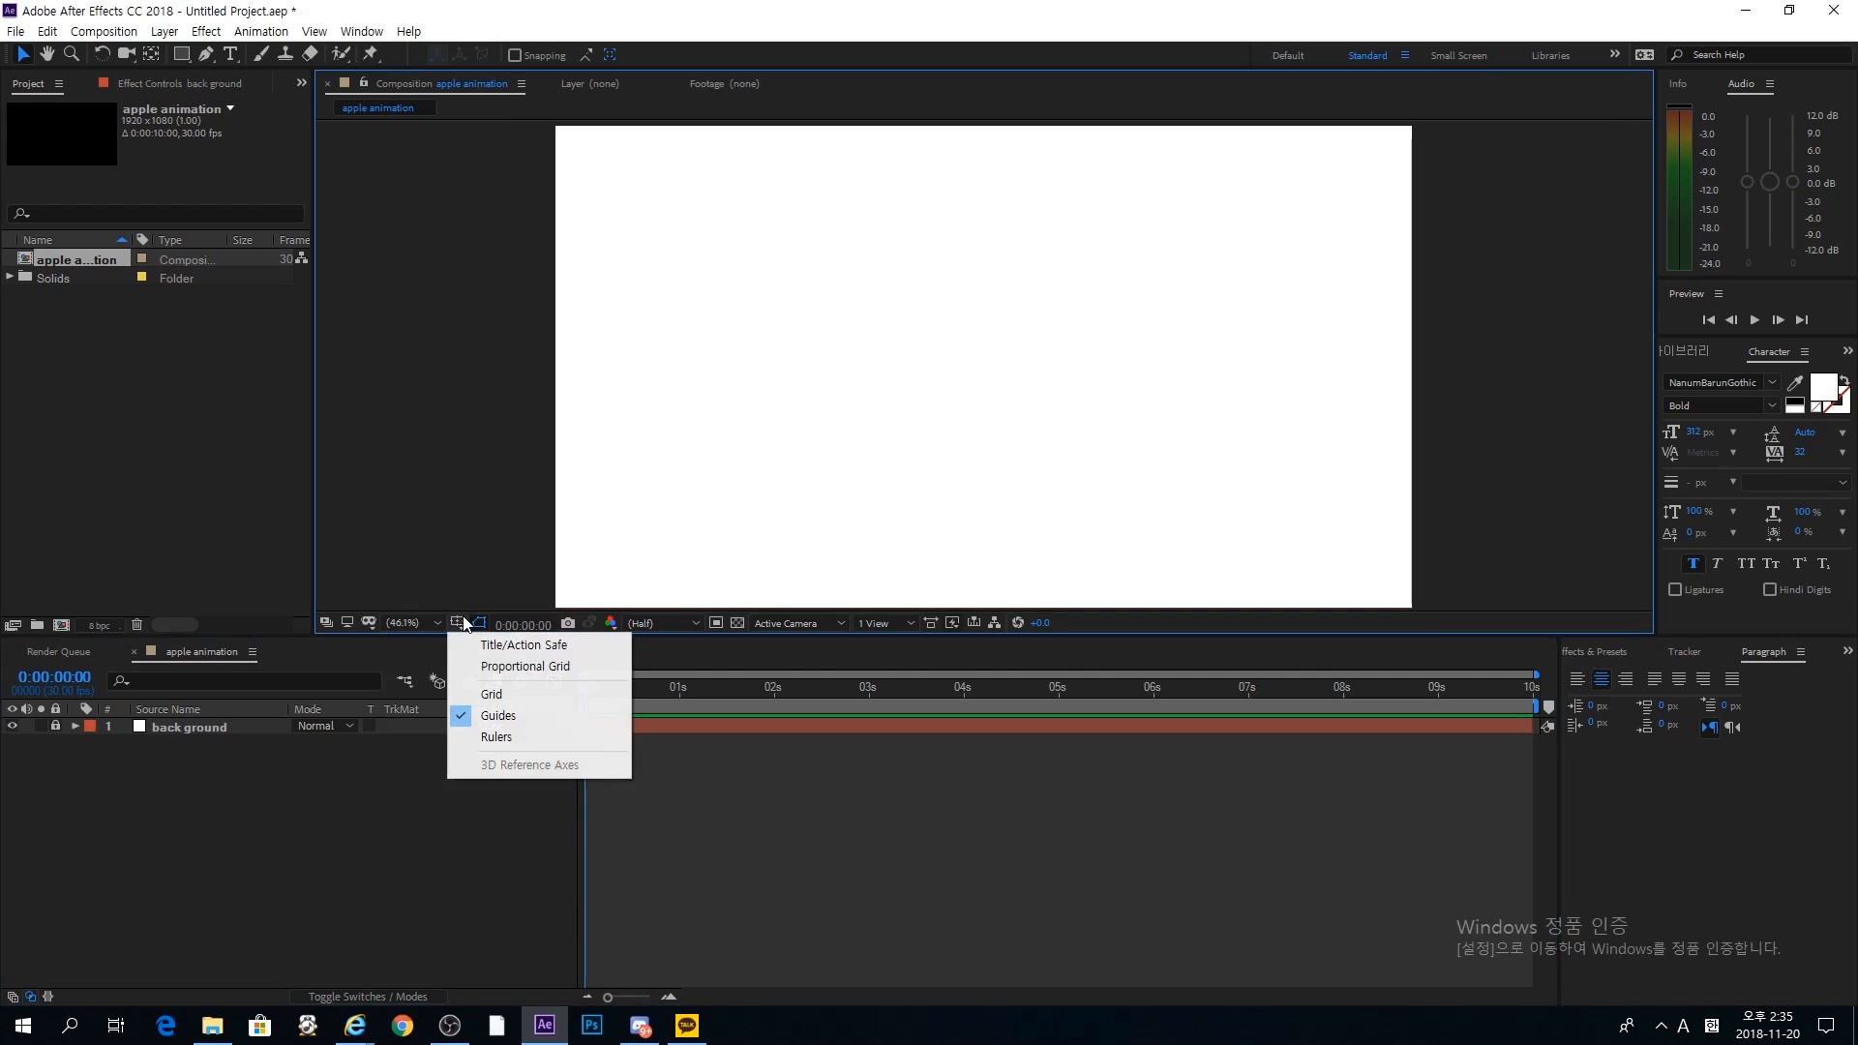
click(605, 652)
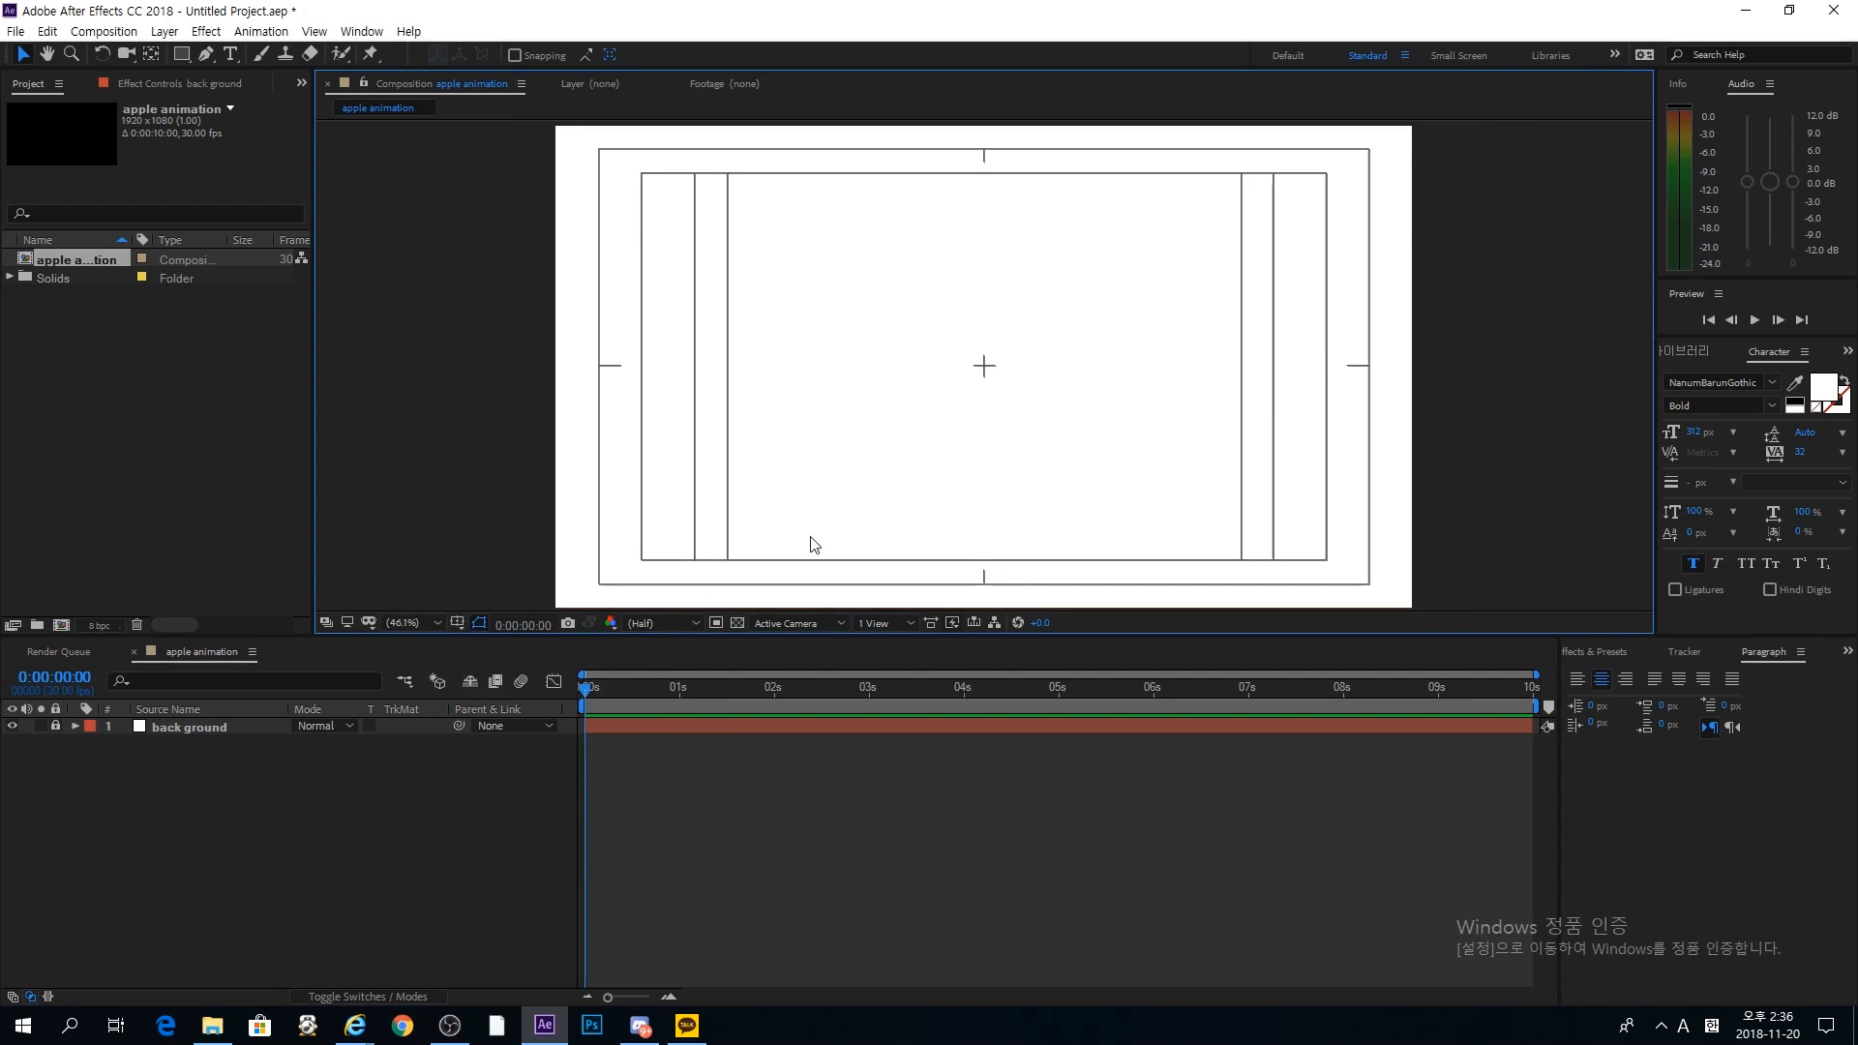
click(755, 817)
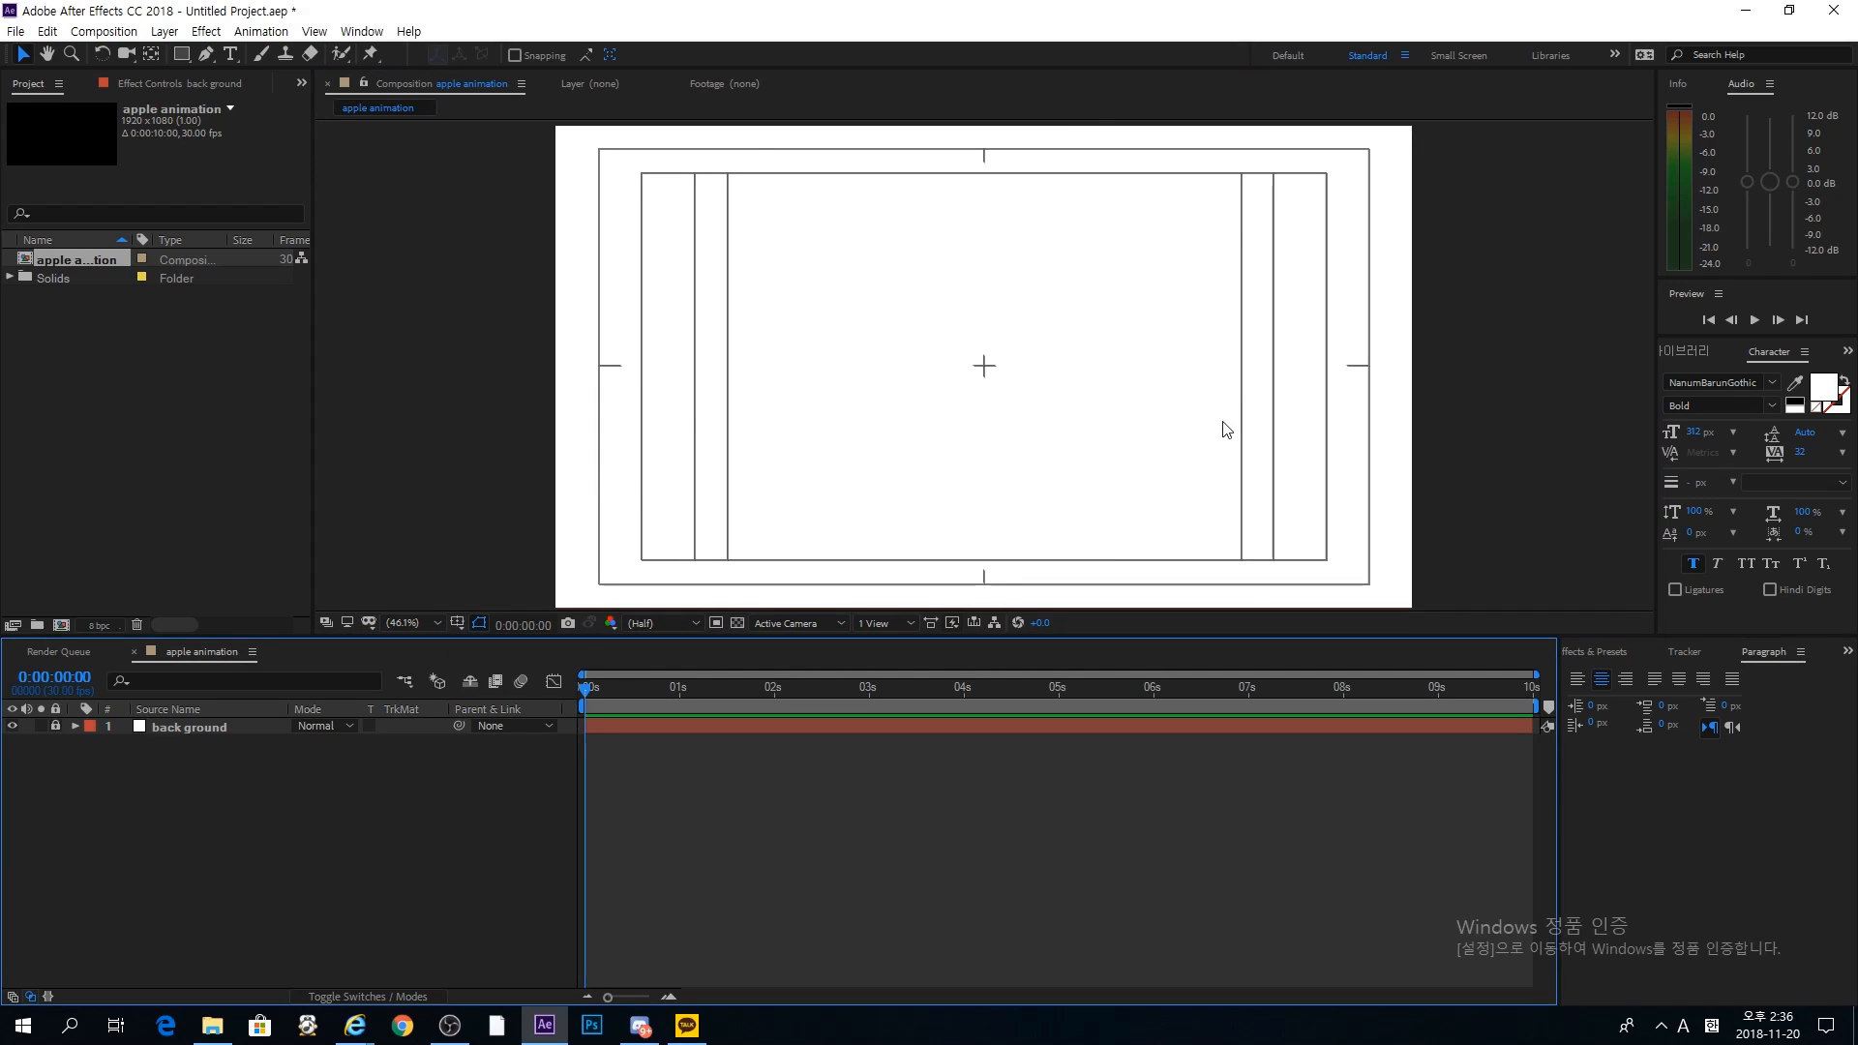
Step: Draw a square outline with the Rectangle tool, centred on the composition's centre mark, as a new shape layer
click(182, 62)
scroll(1026, 383, up, 5)
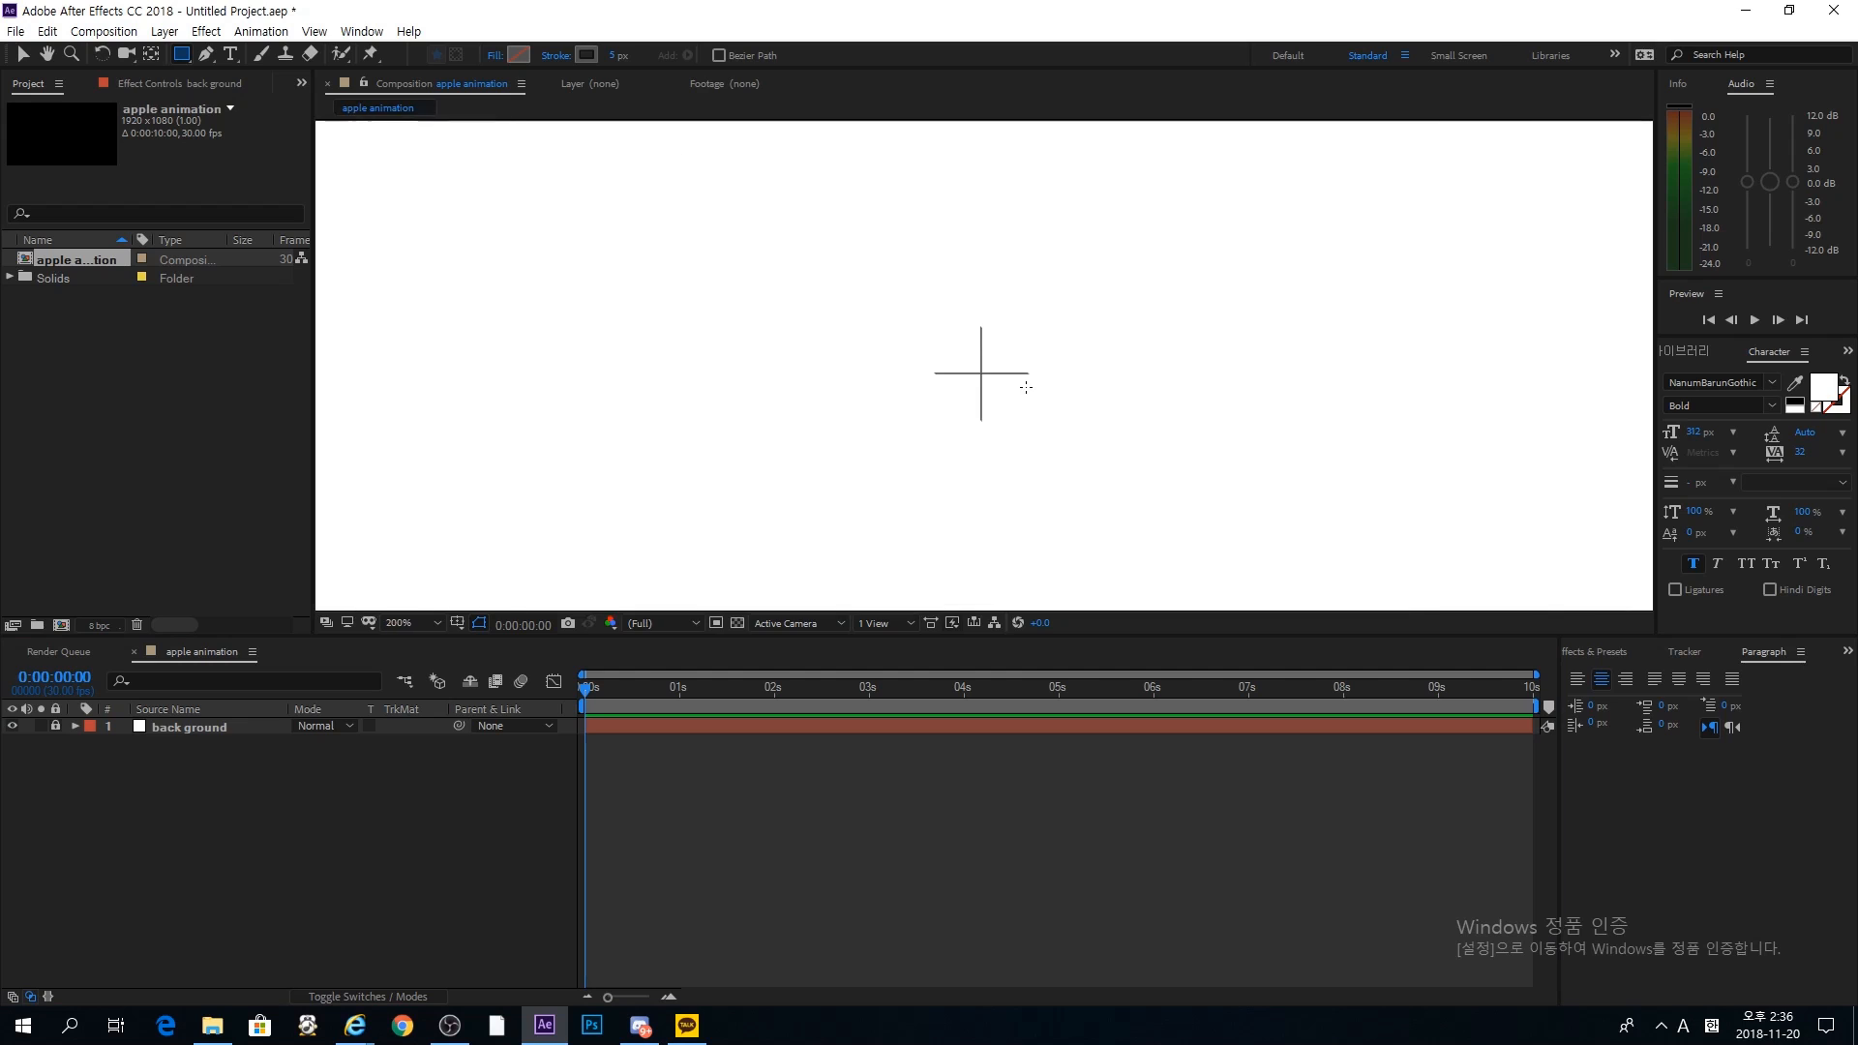
scroll(971, 396, down, 5)
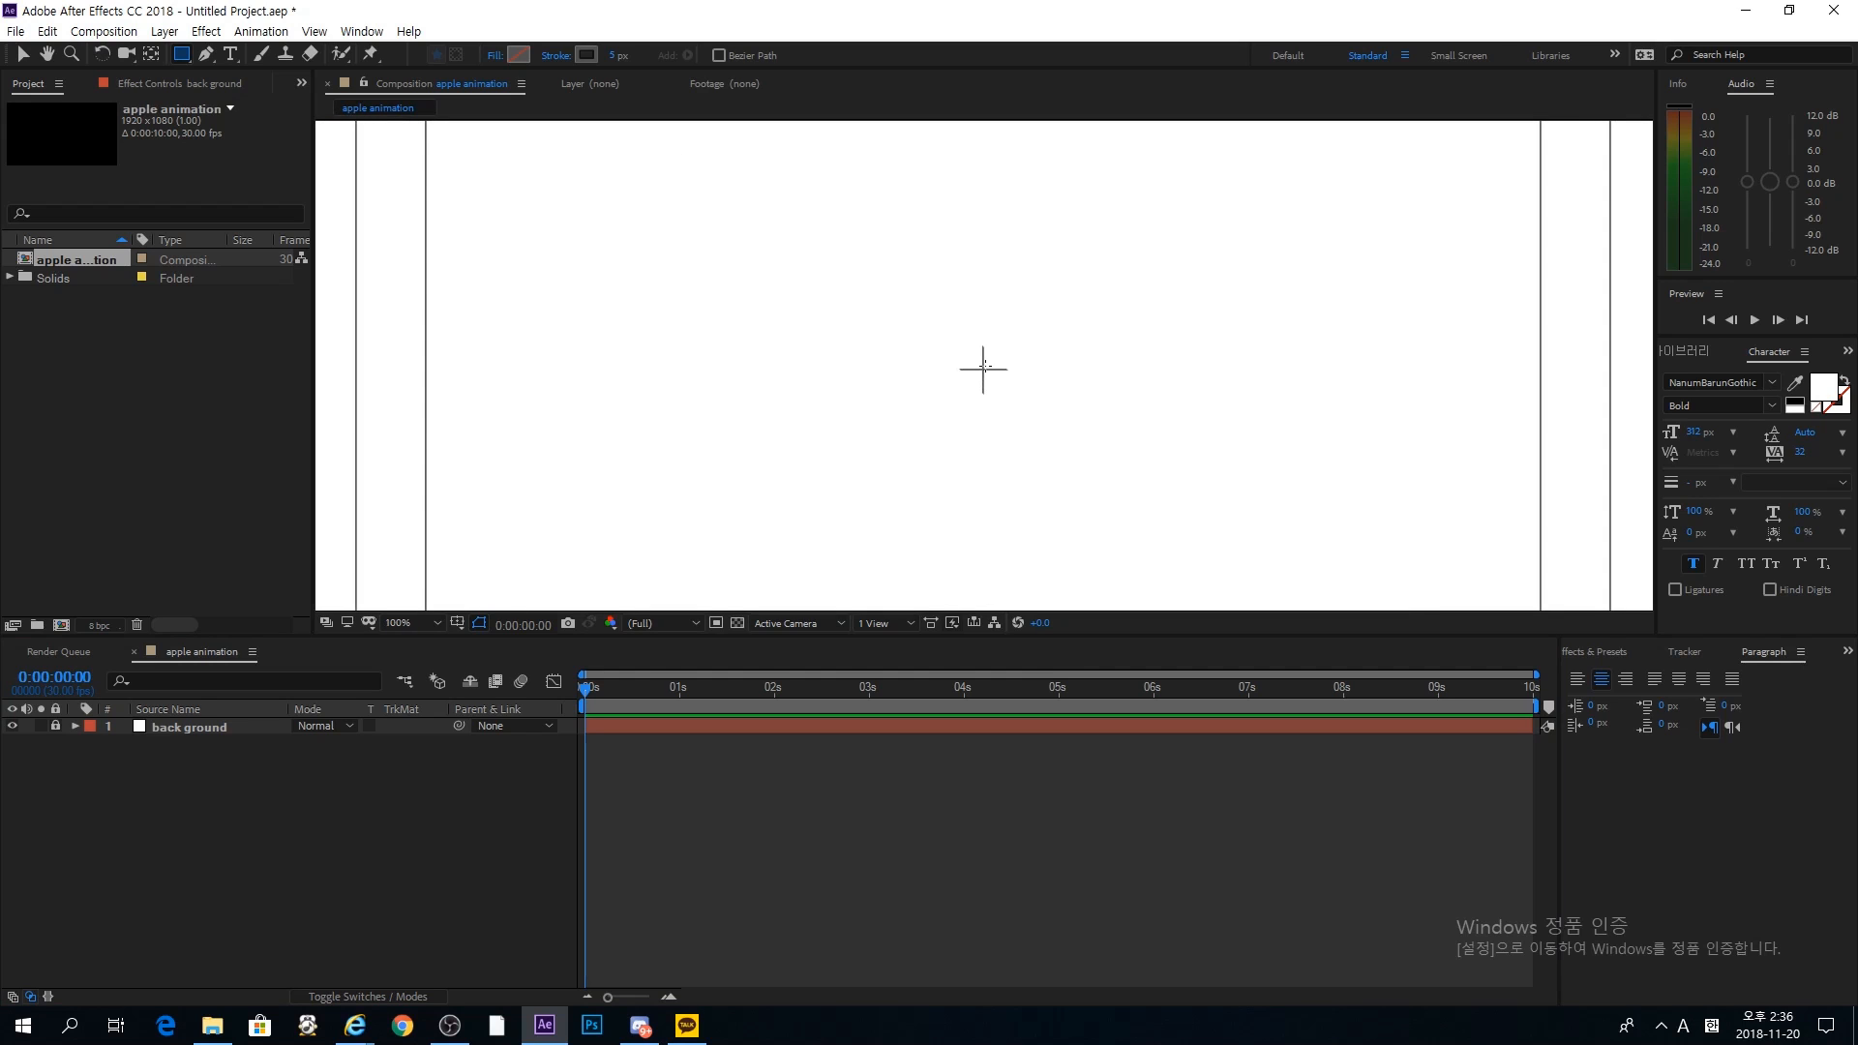
click(983, 369)
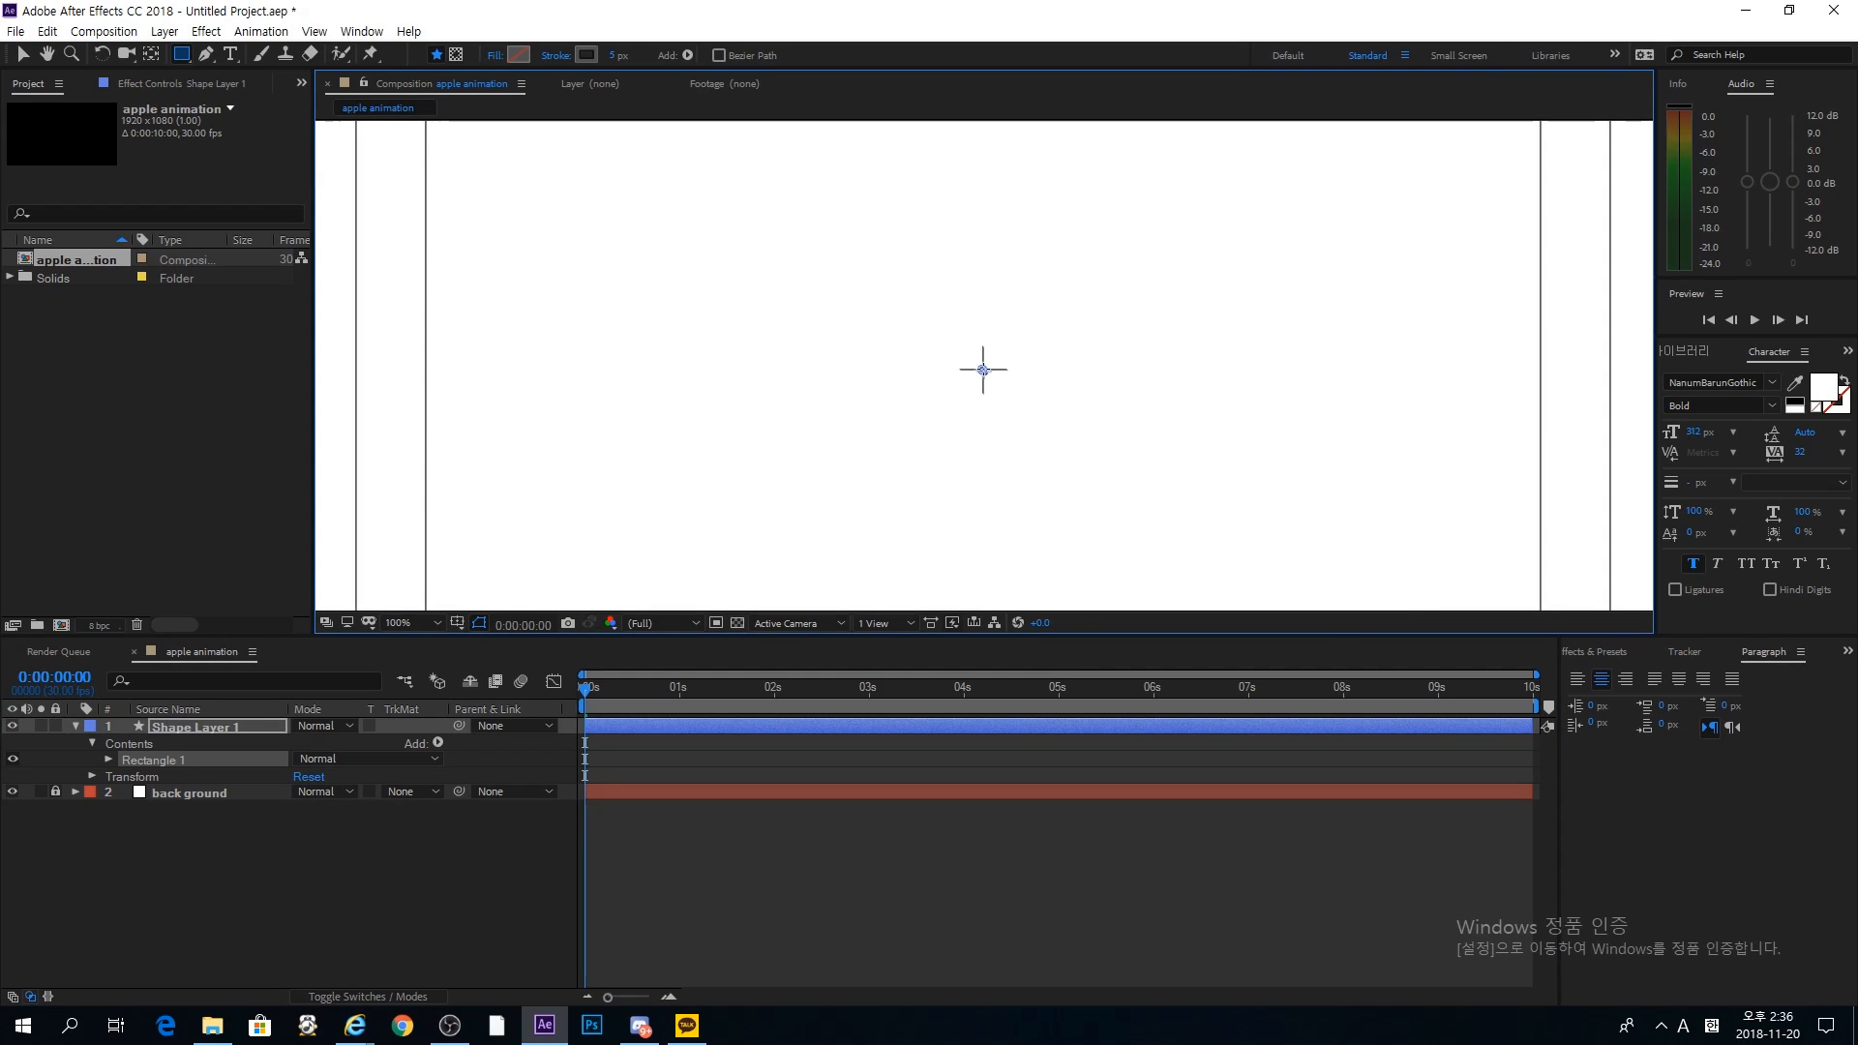
drag(983, 369, 1286, 209)
key(comma)
key(comma)
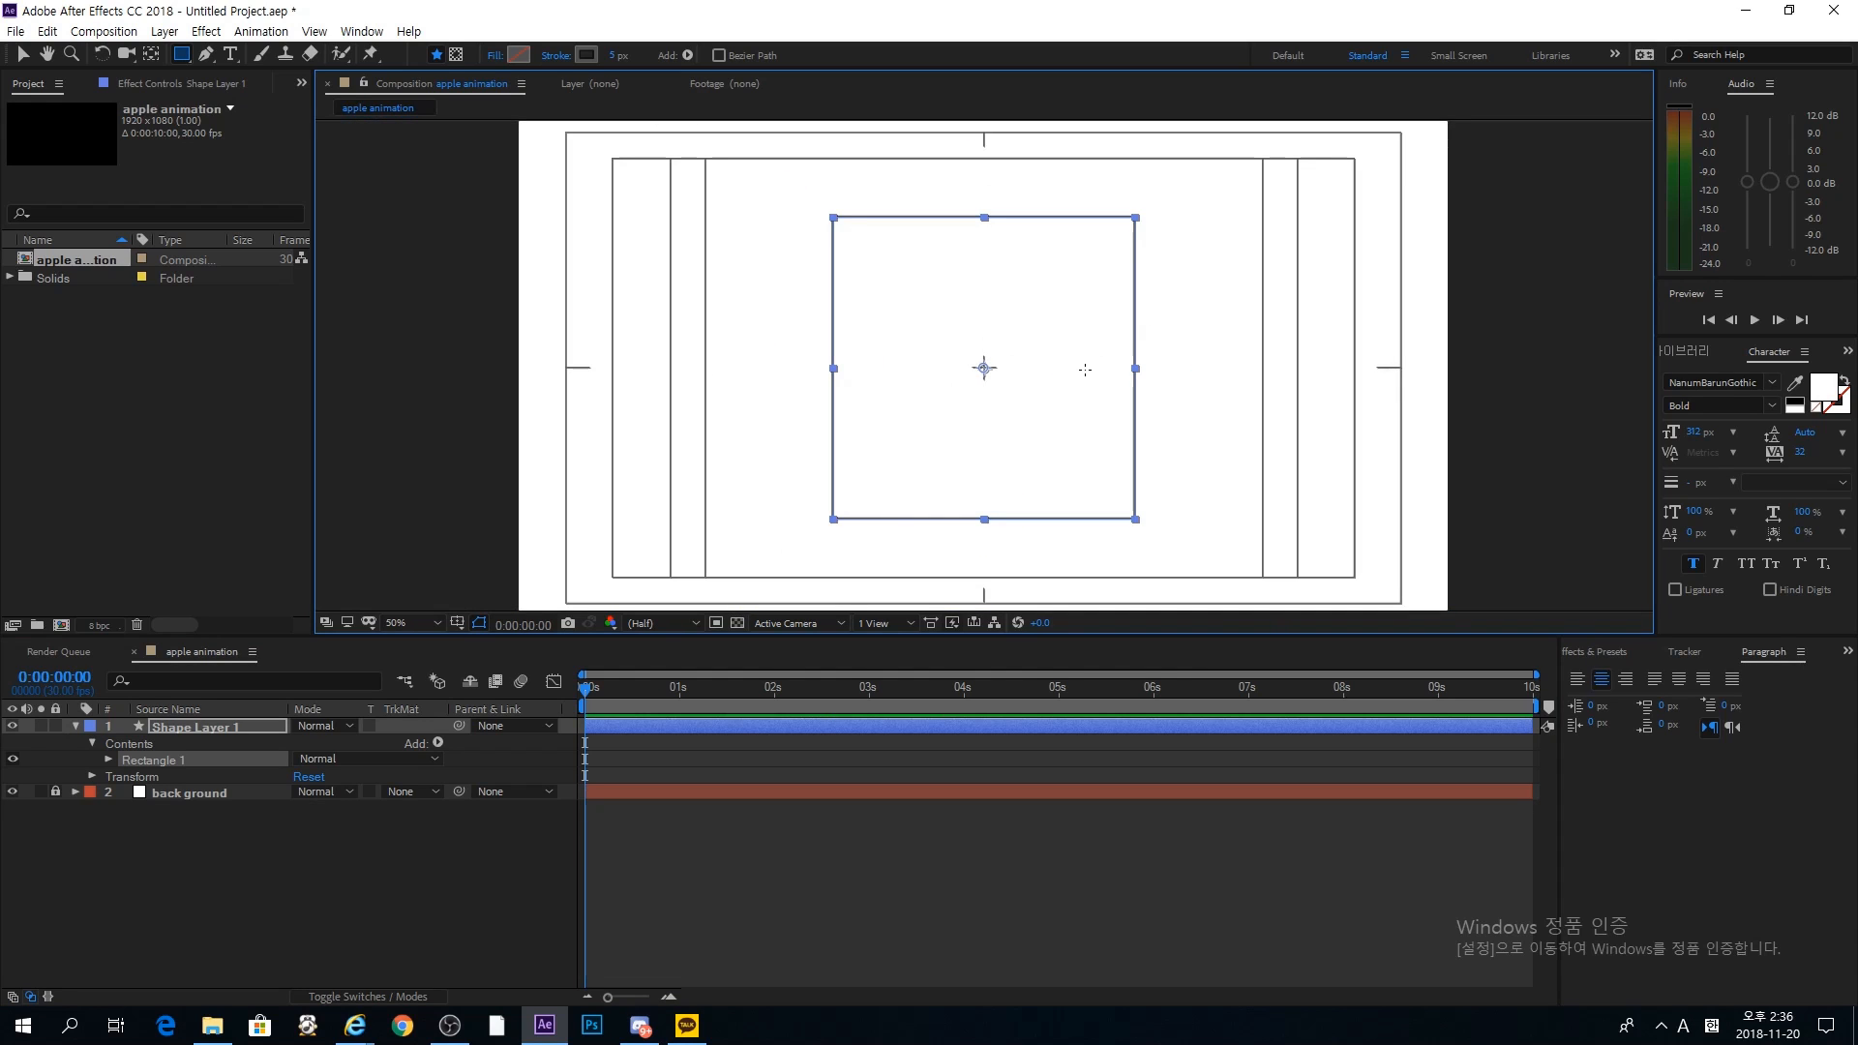
key(v)
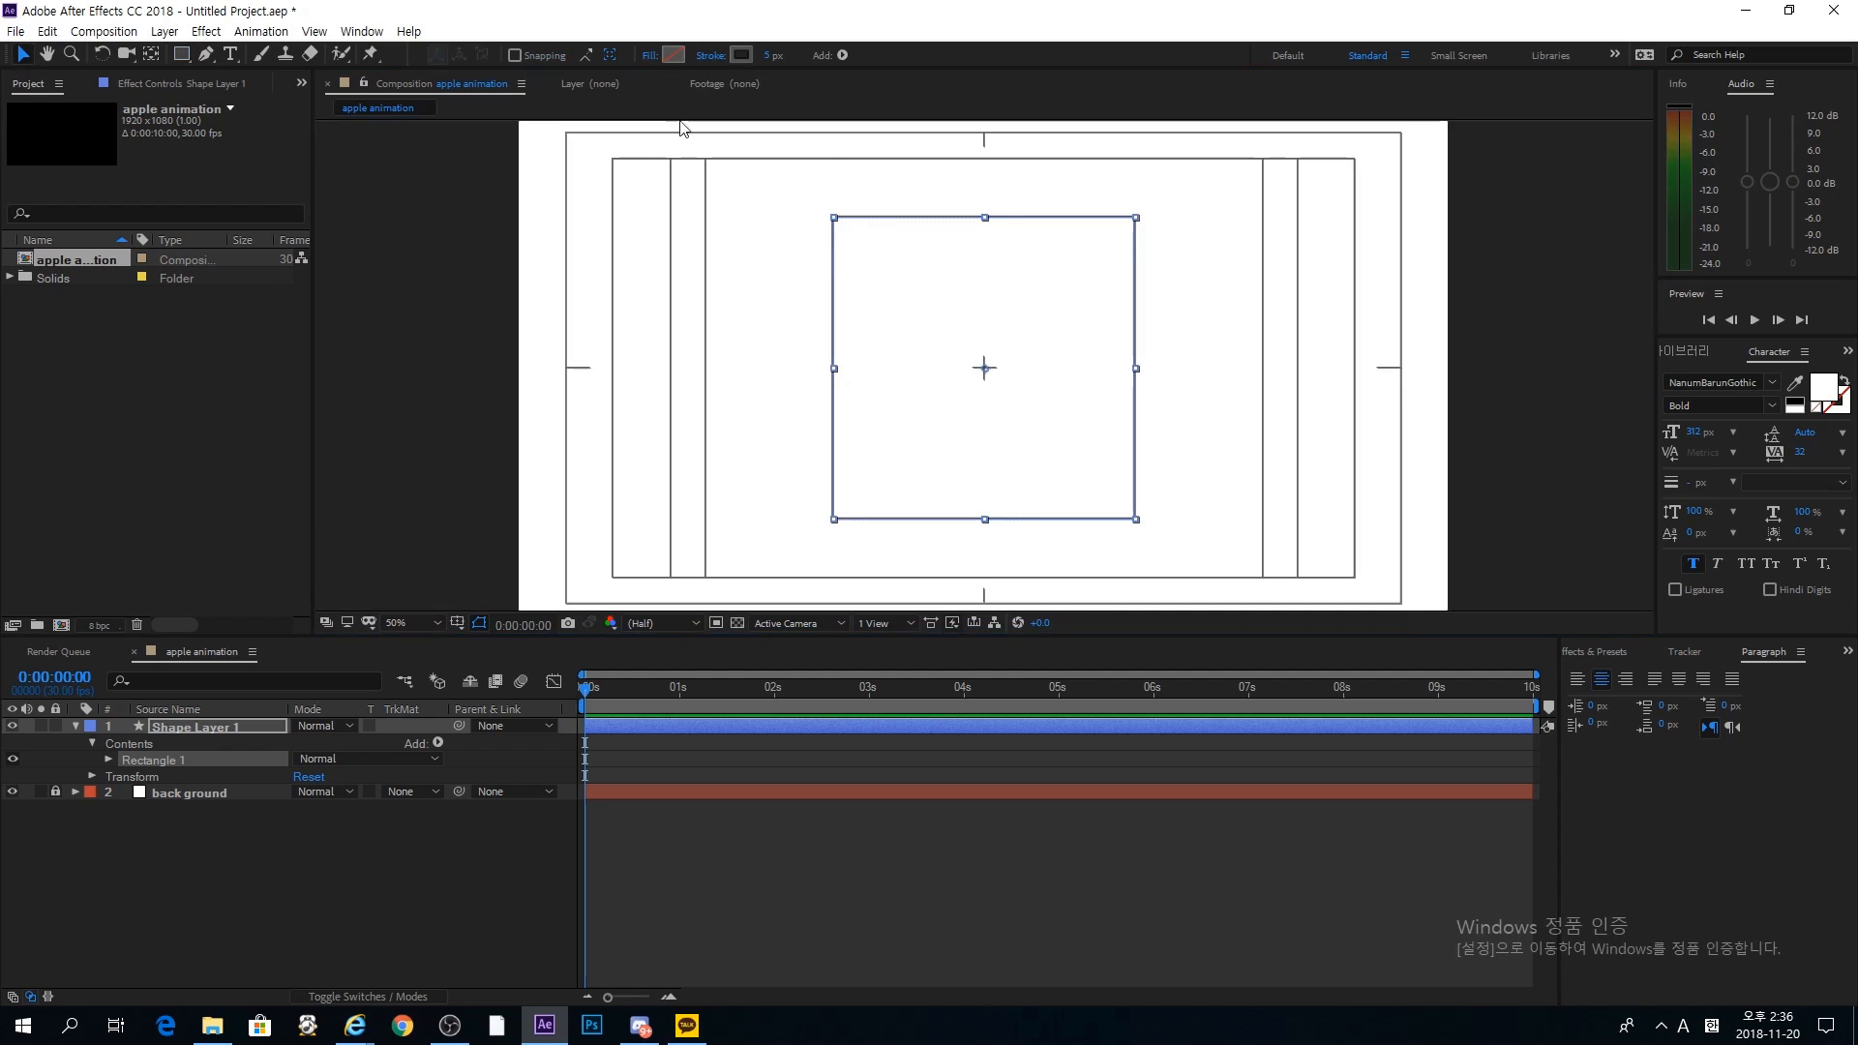
click(736, 55)
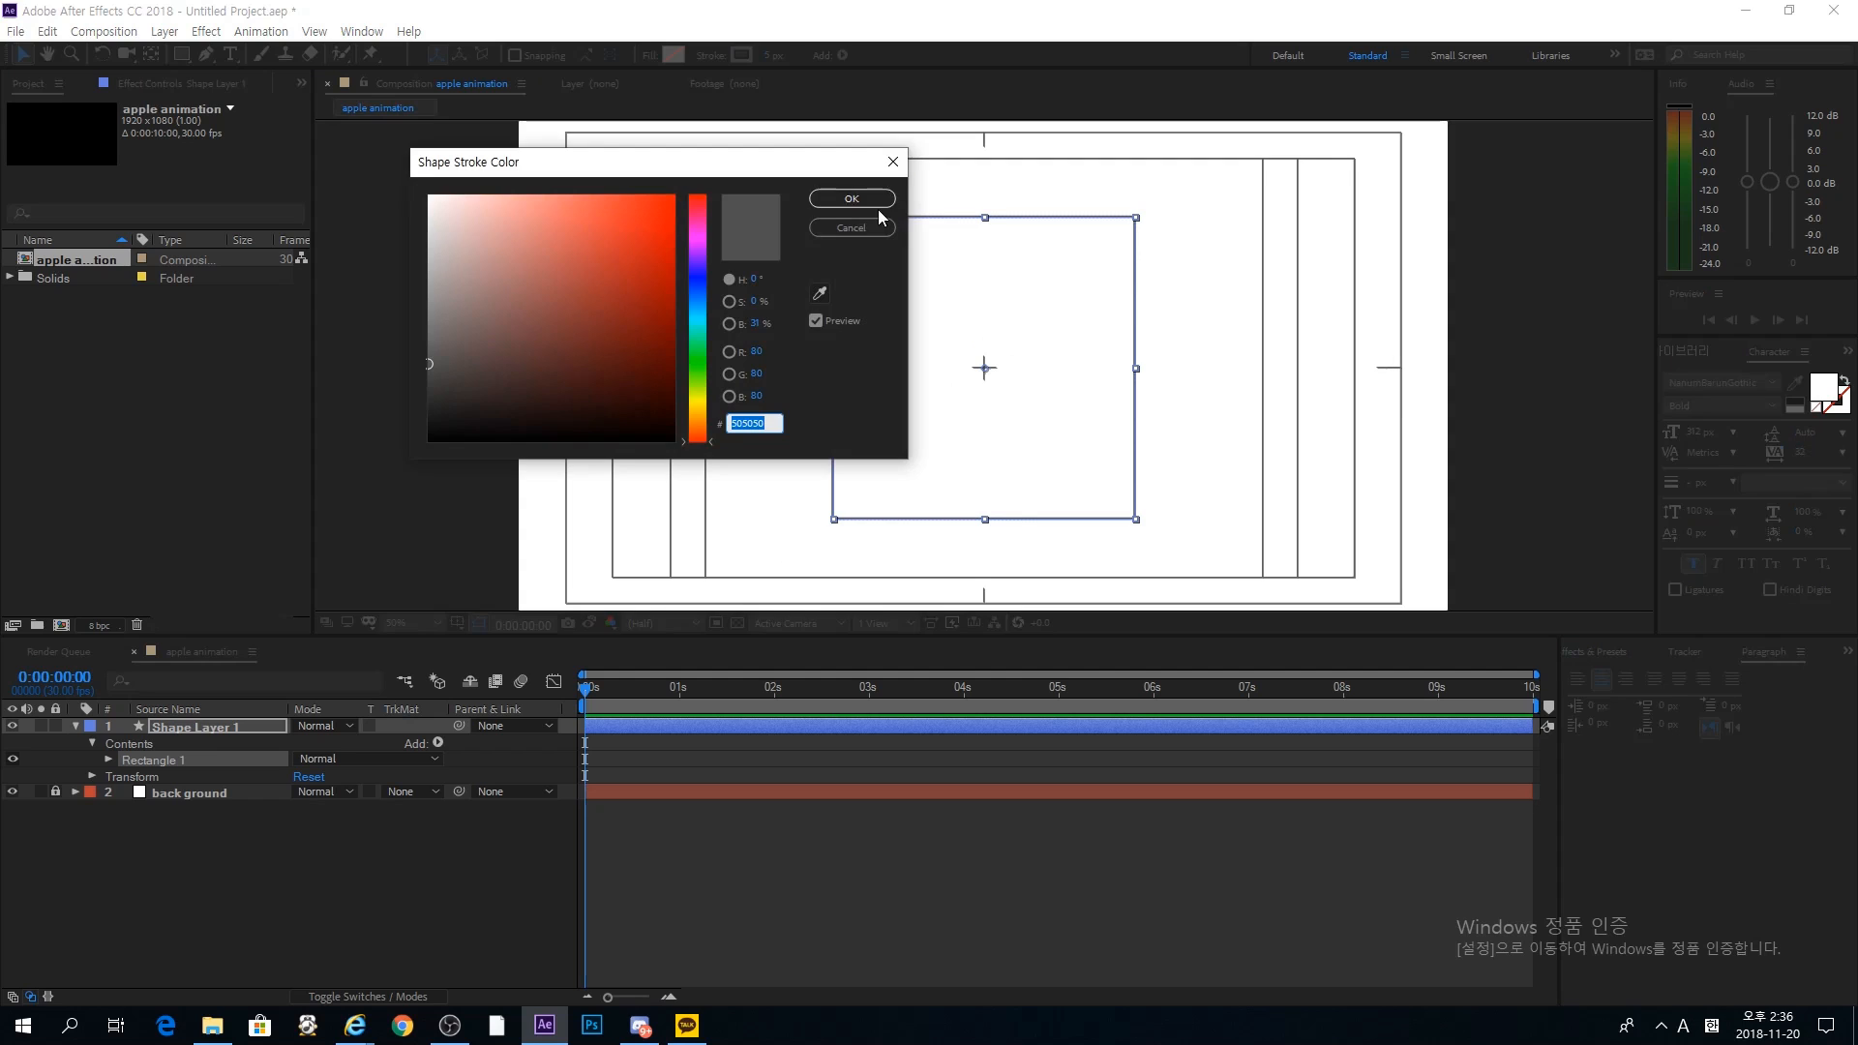
click(892, 162)
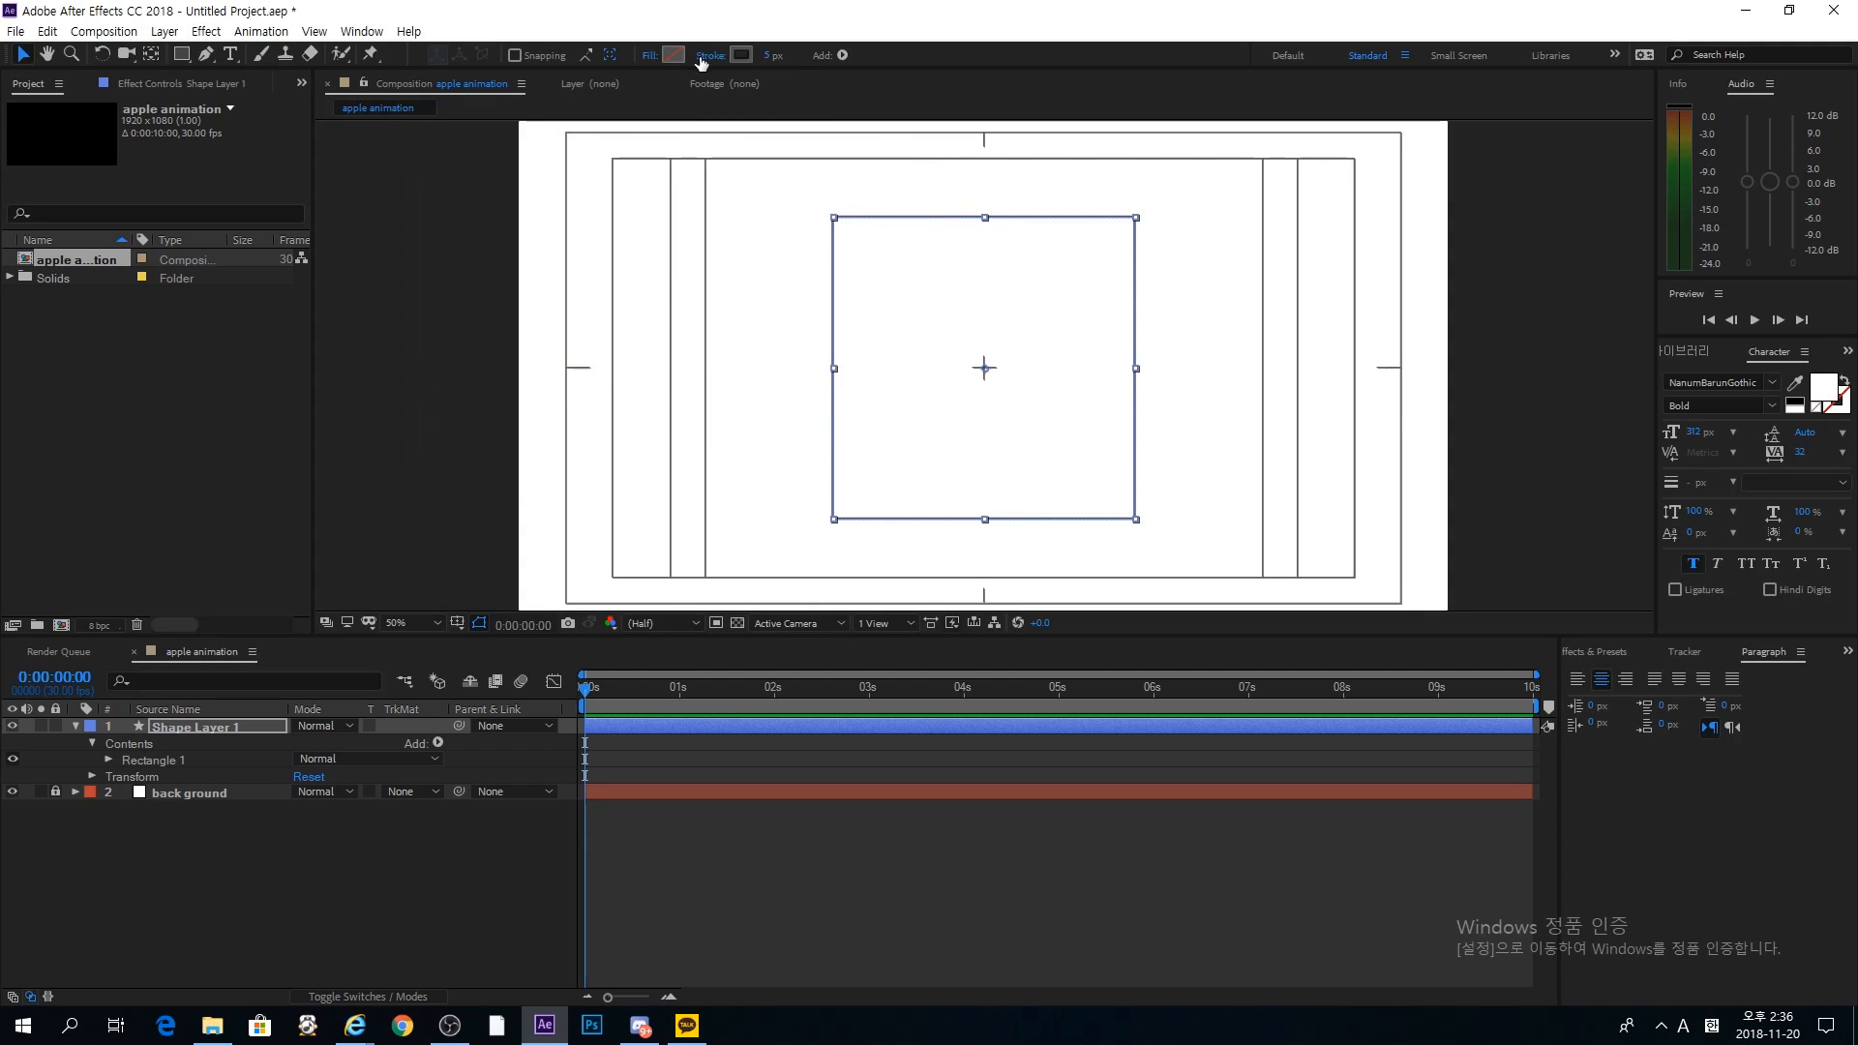
click(871, 840)
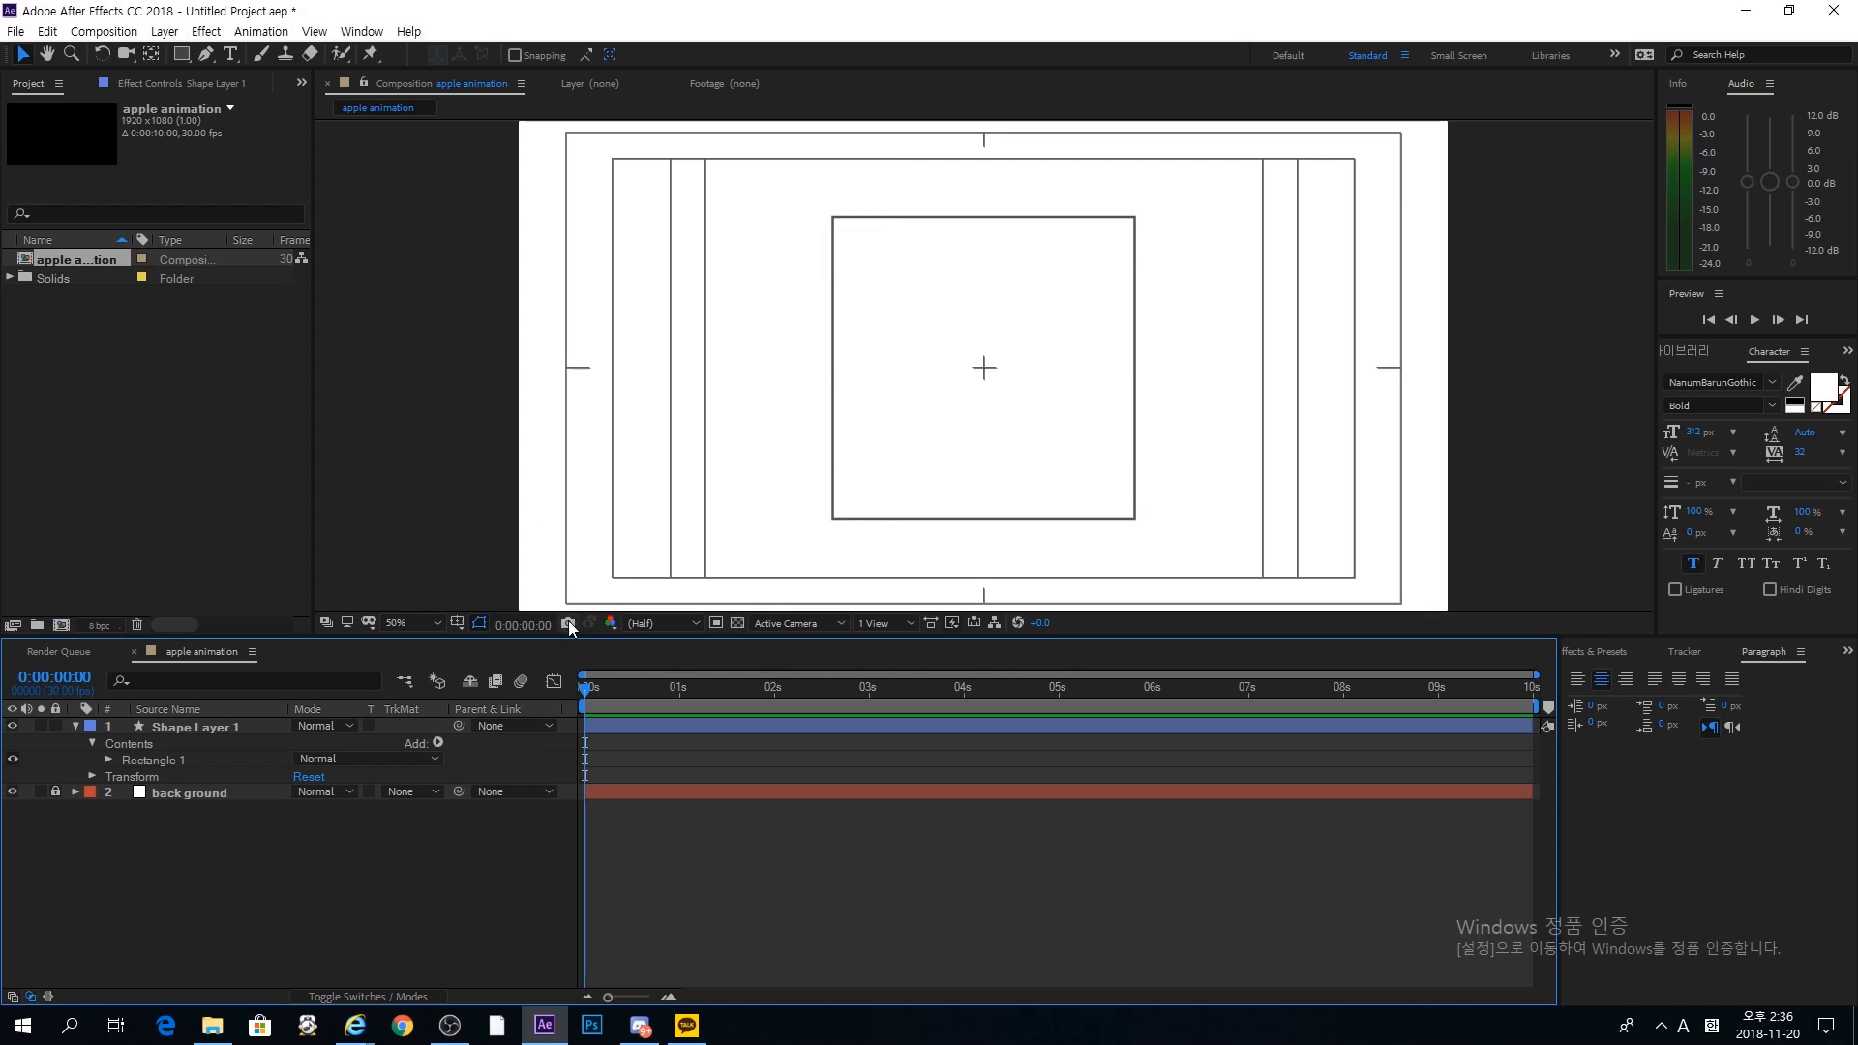
Step: Rename the square's shape layer as "line" and collapse its properties
click(198, 732)
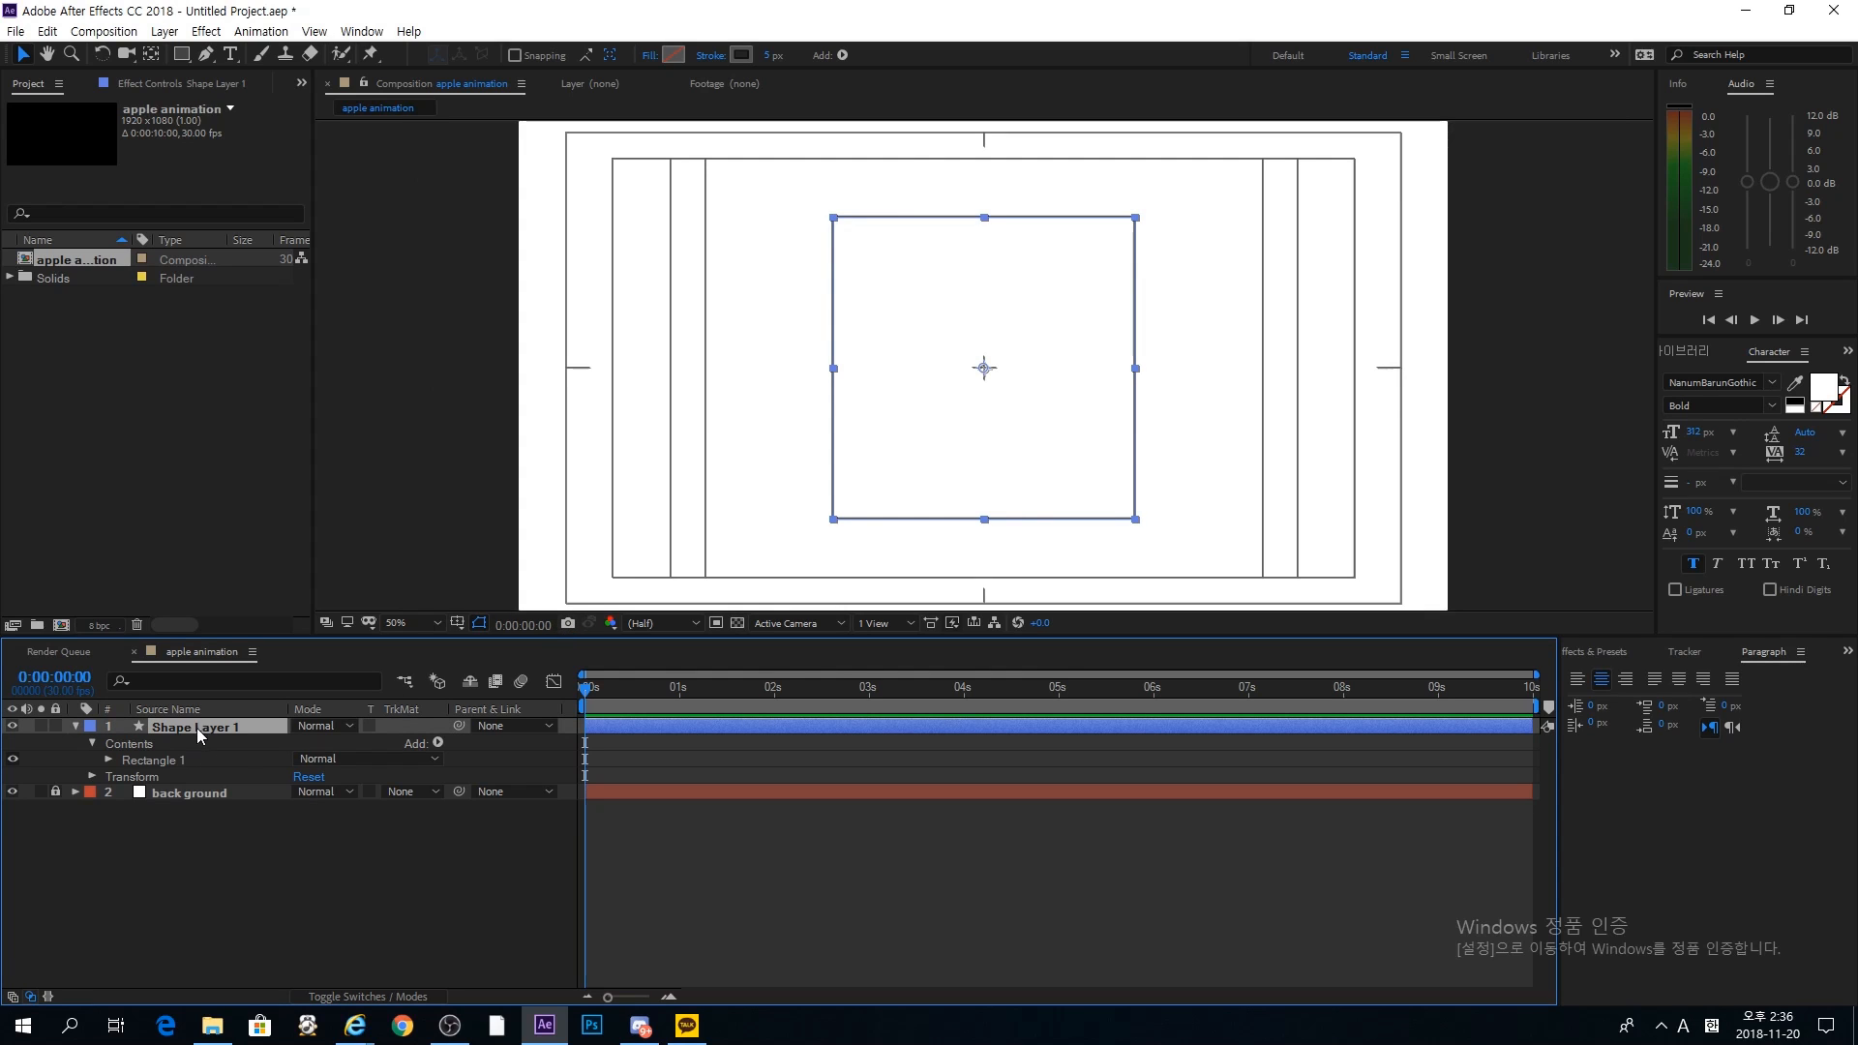
click(247, 859)
right_click(197, 730)
click(261, 711)
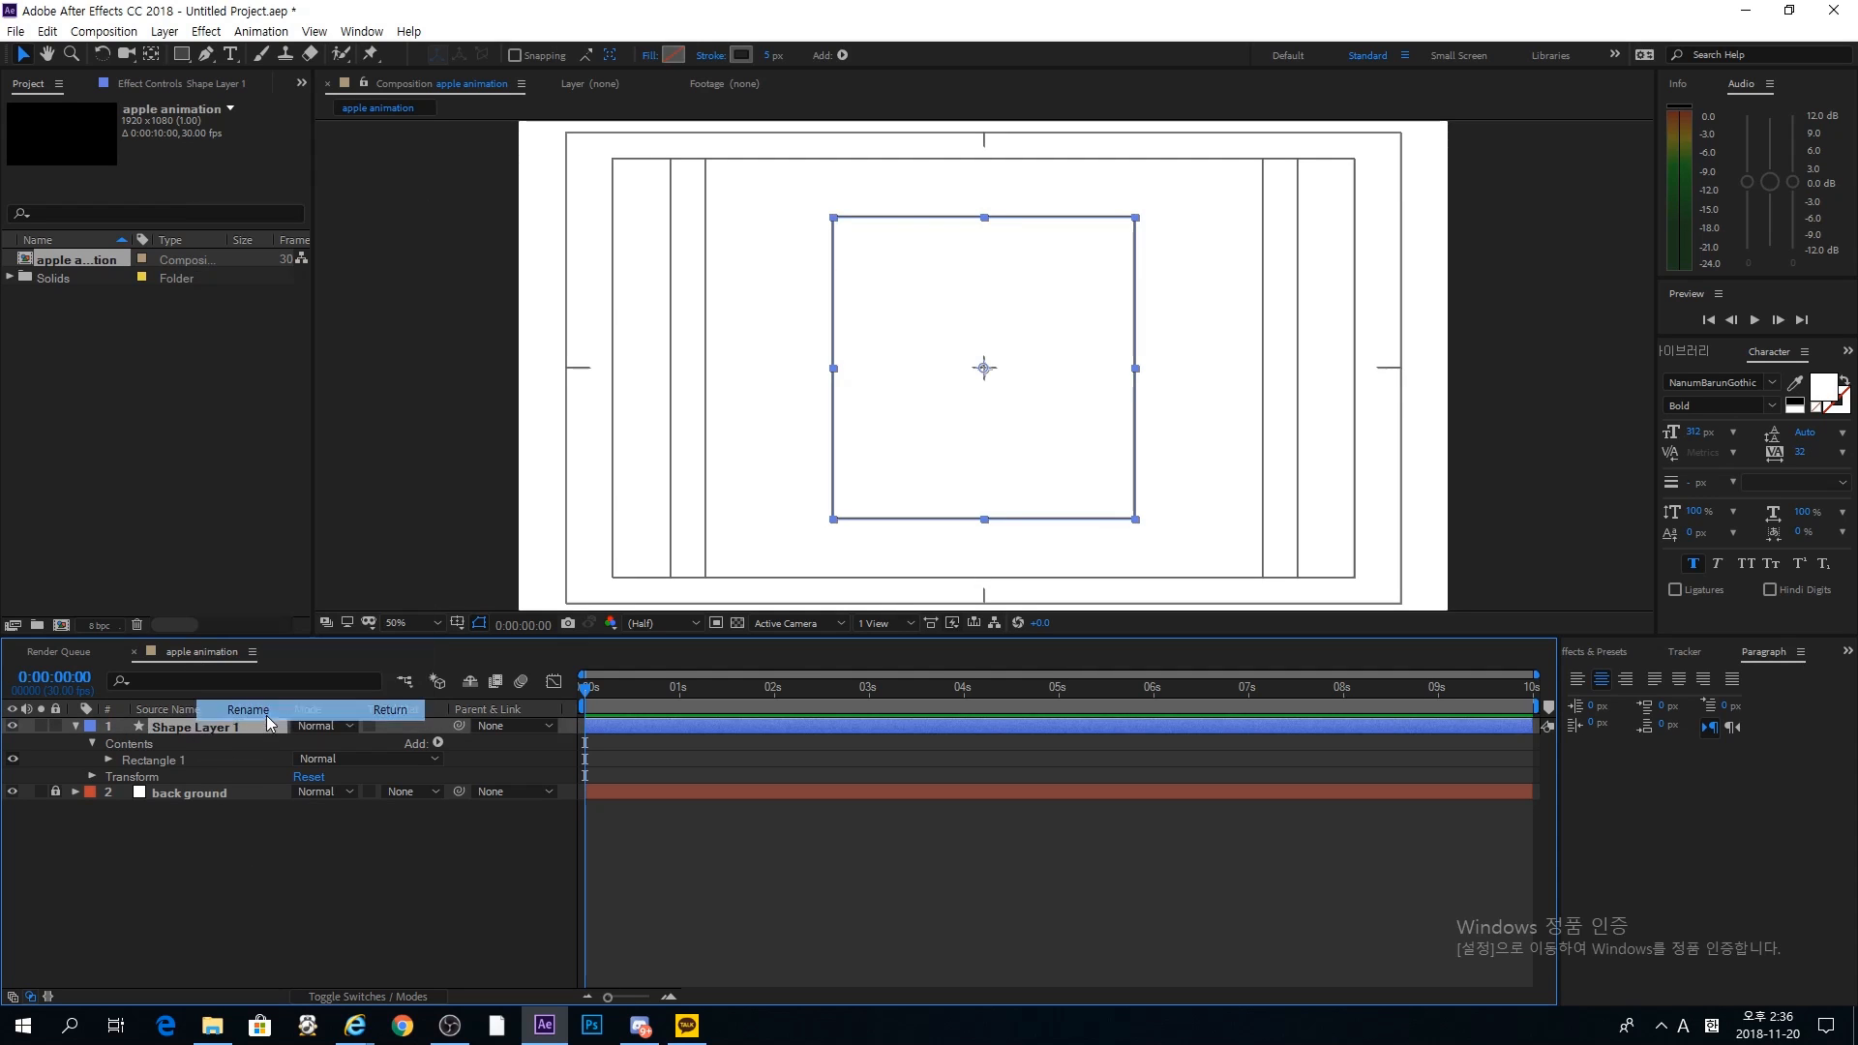
text(line)
key(Return)
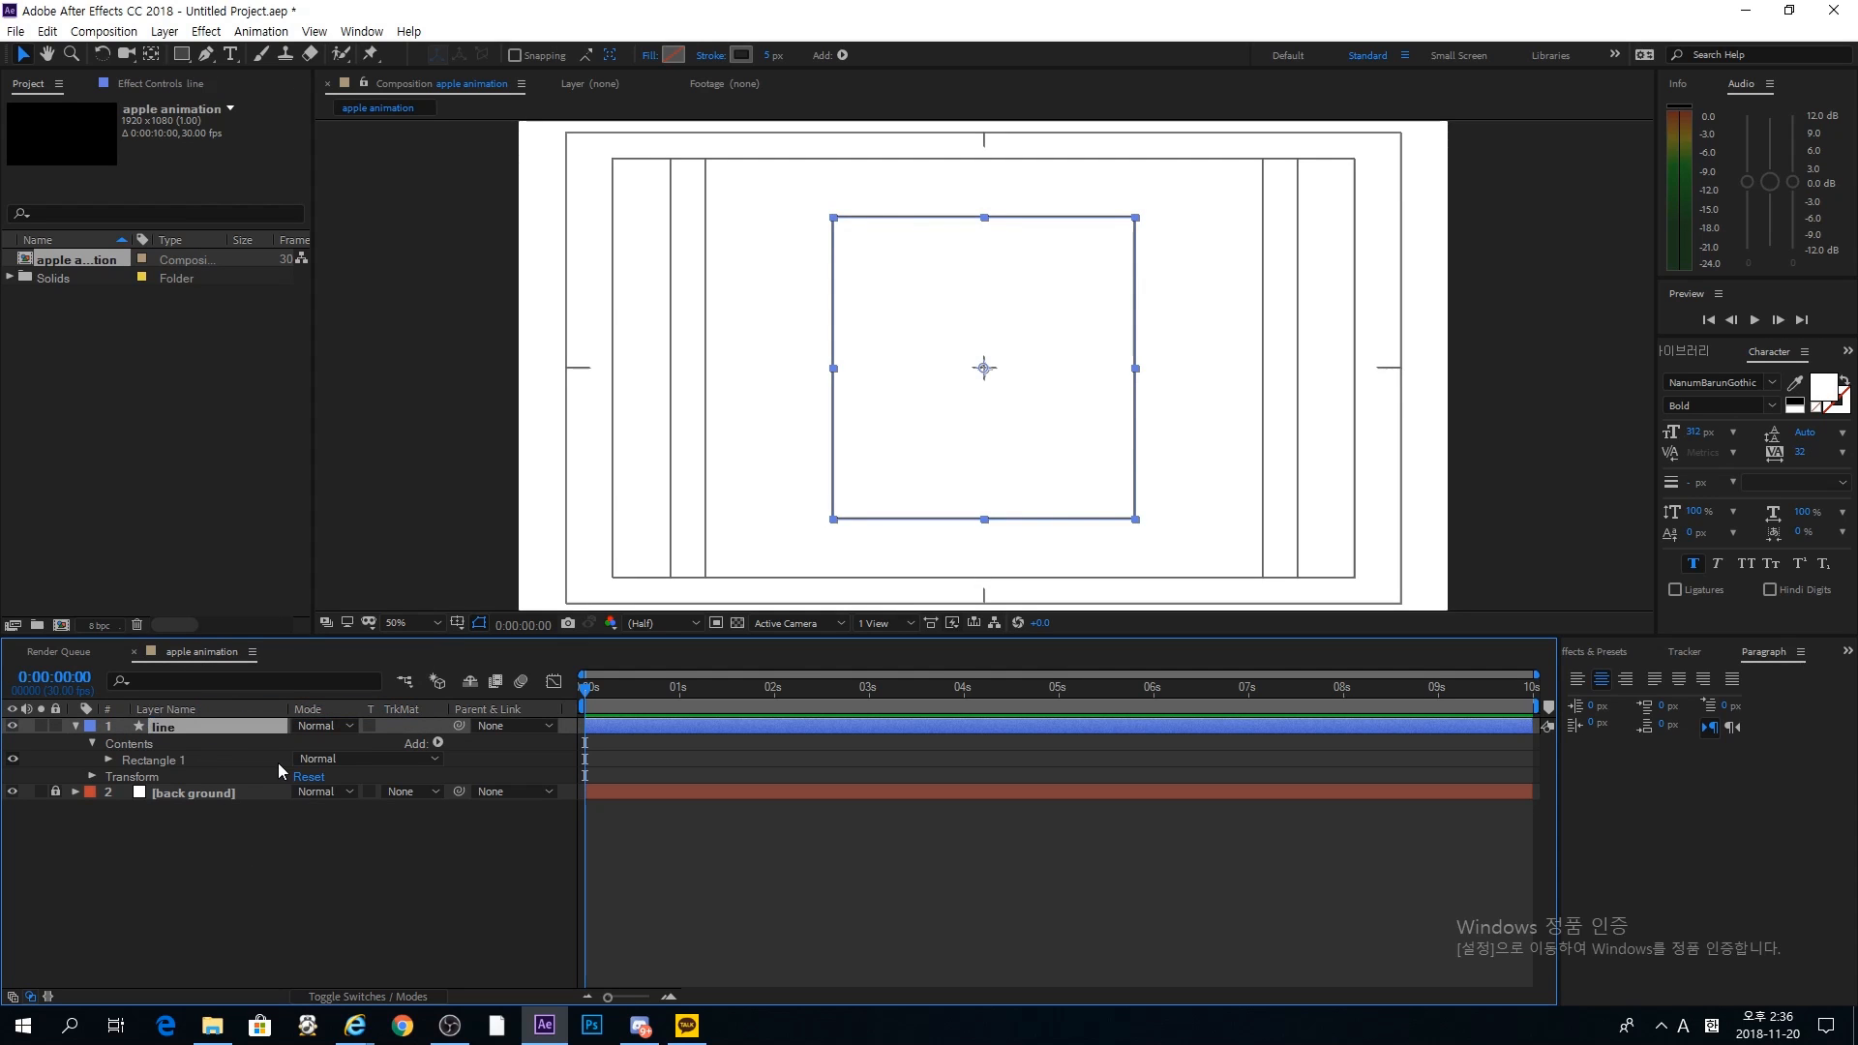
click(277, 763)
click(75, 726)
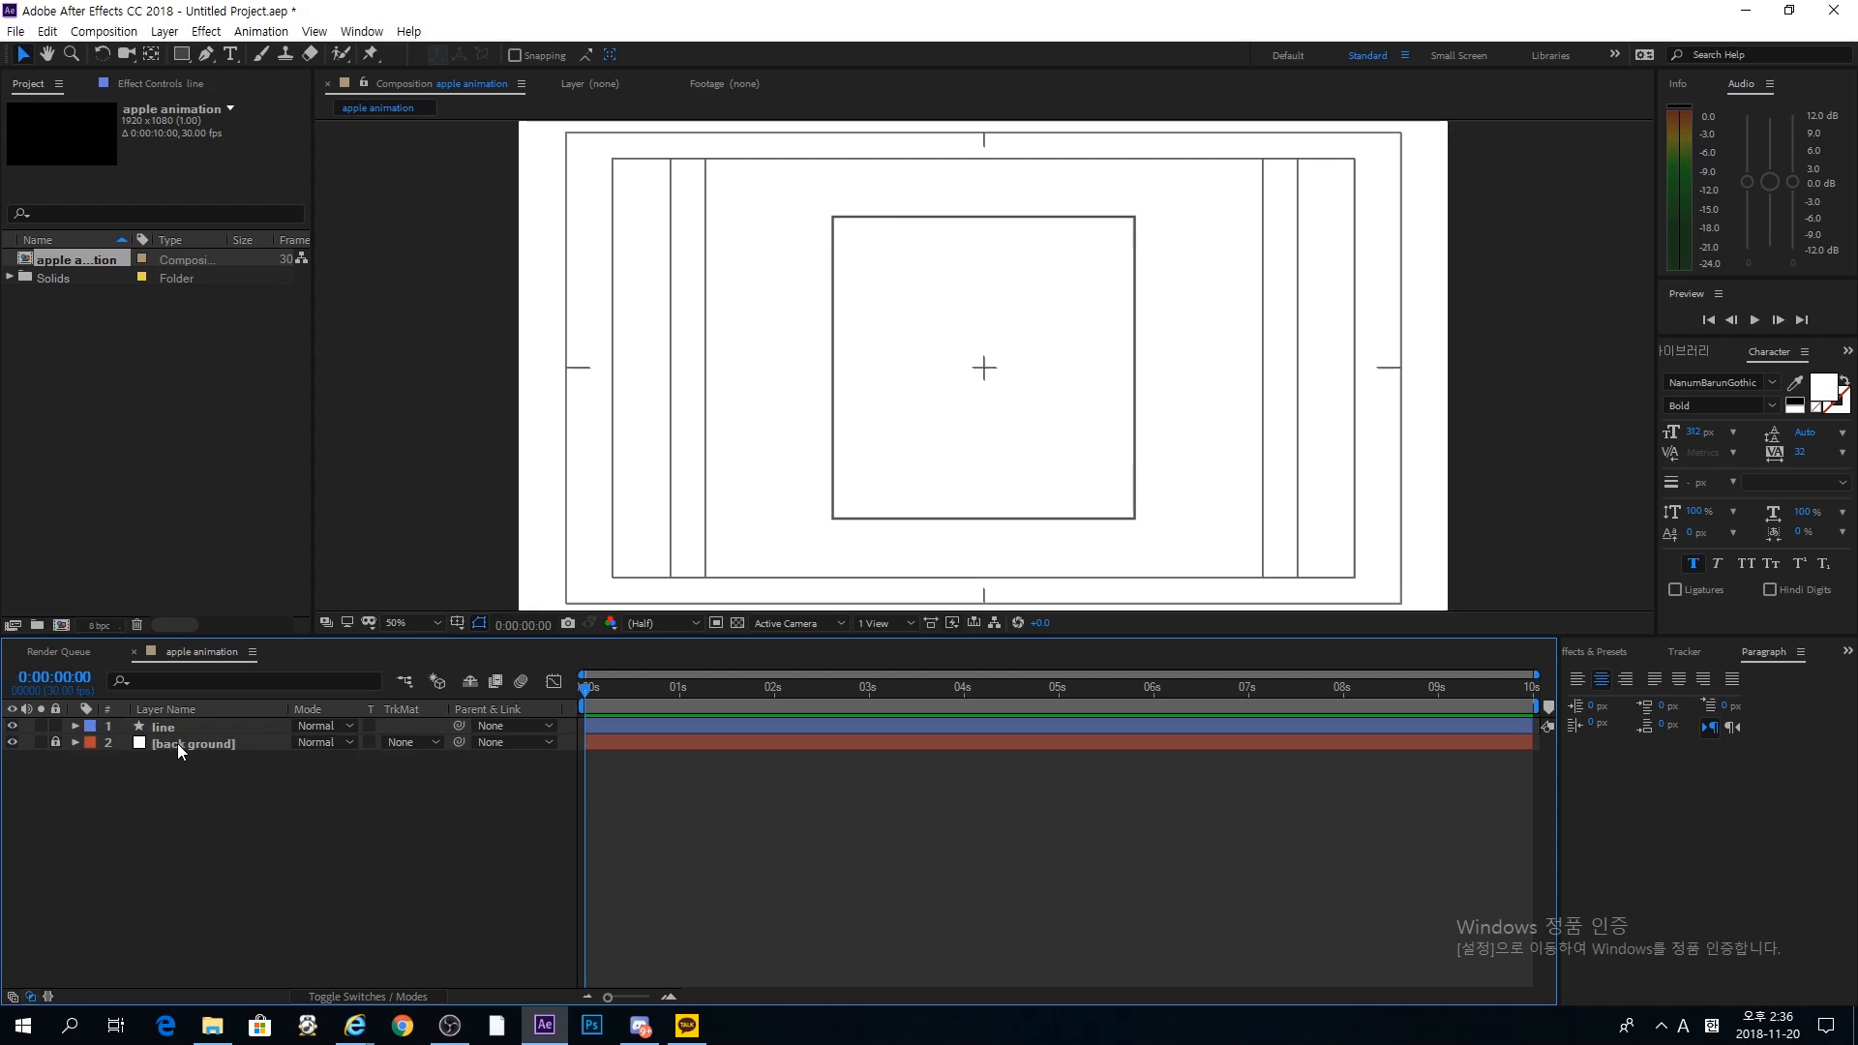
Step: Draw a circle with the Ellipse tool as a new shape layer, centred on the composition's centre mark
drag(181, 53, 261, 104)
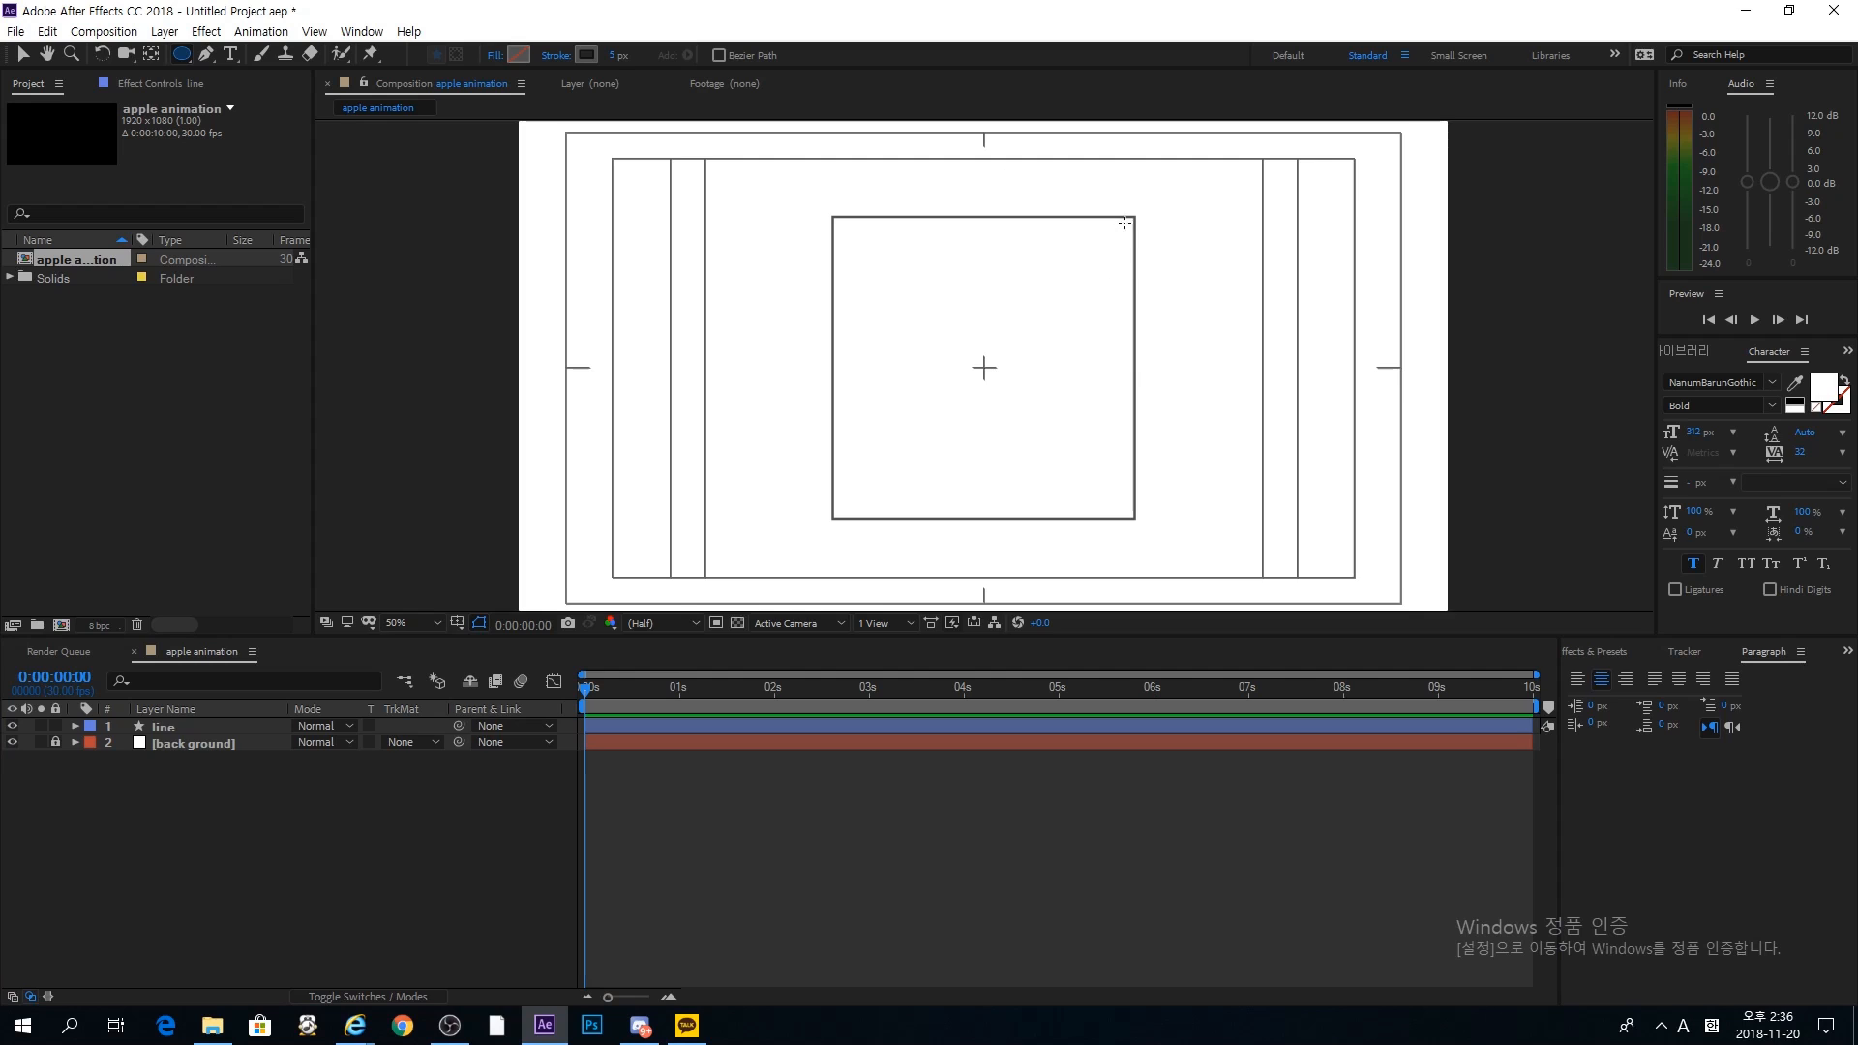
scroll(1122, 225, up, 3)
key(space)
mouse_move(1164, 264)
mouse_down()
mouse_move(1145, 278)
mouse_move(1231, 274)
mouse_move(1111, 192)
mouse_move(1131, 175)
mouse_up()
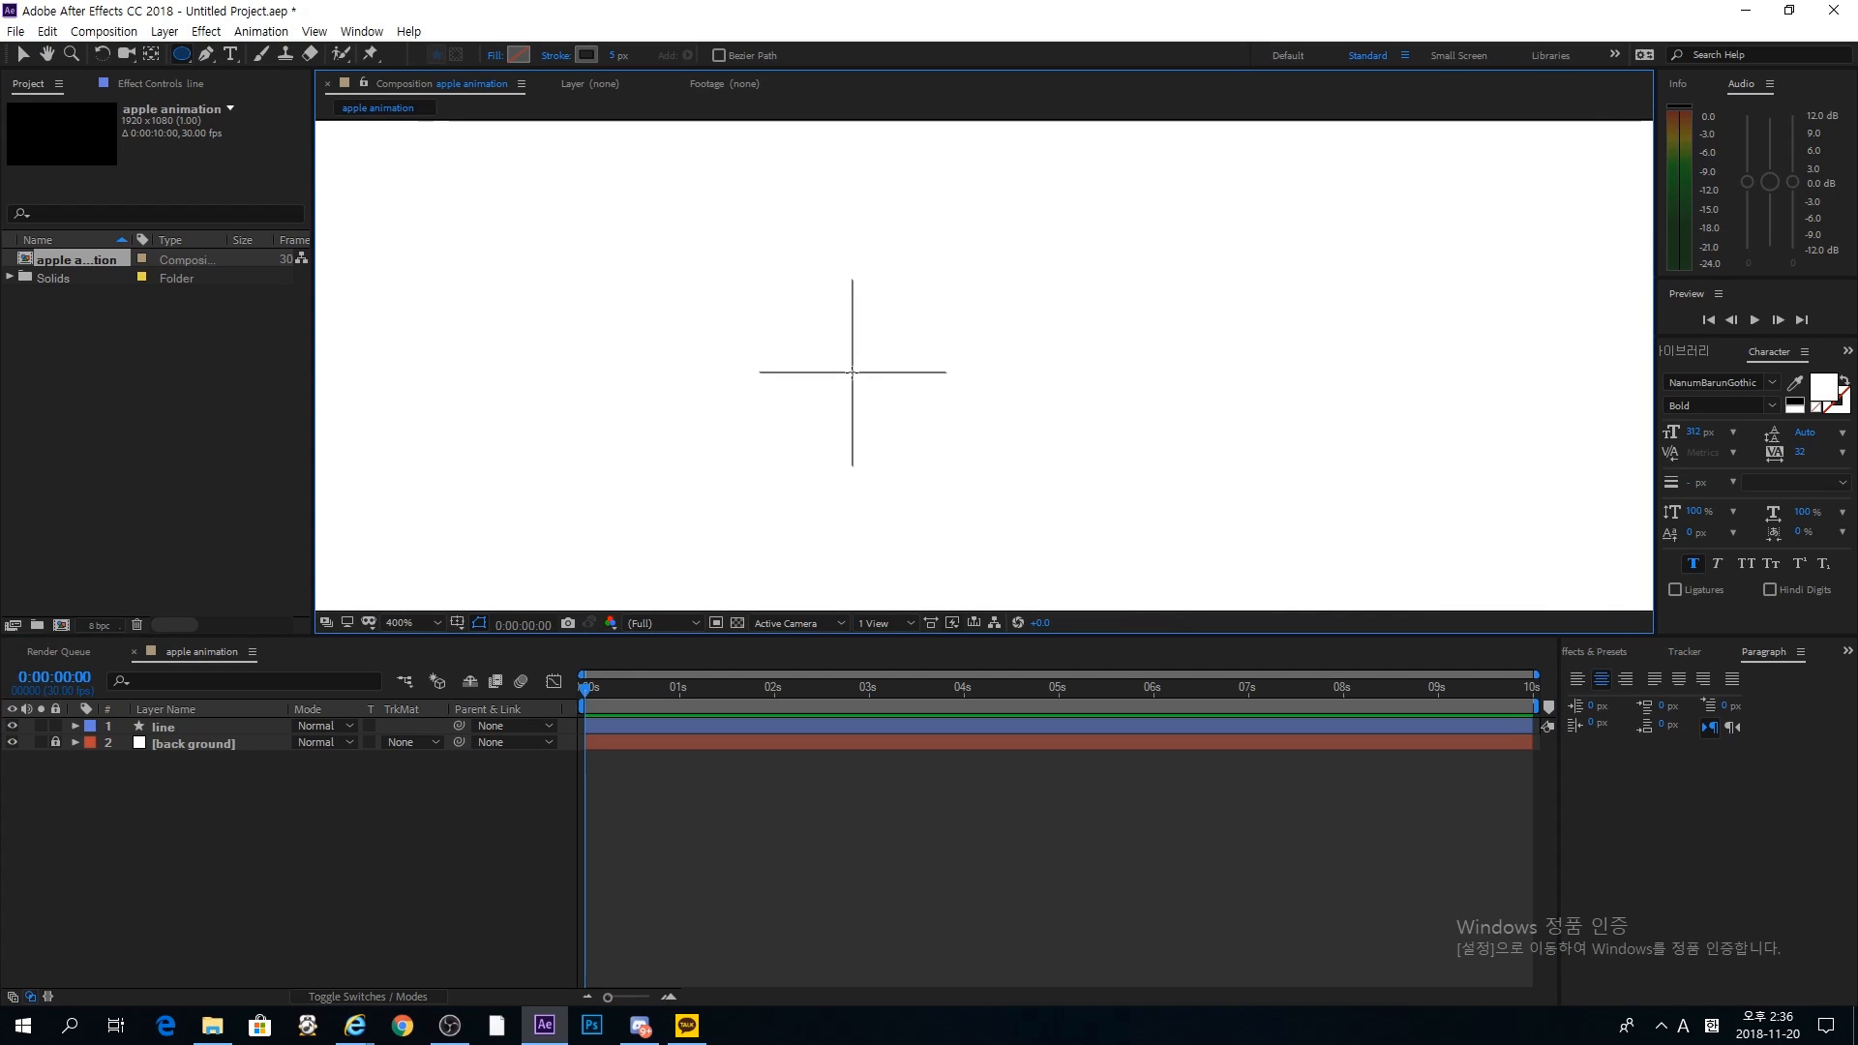
drag(852, 371, 851, 377)
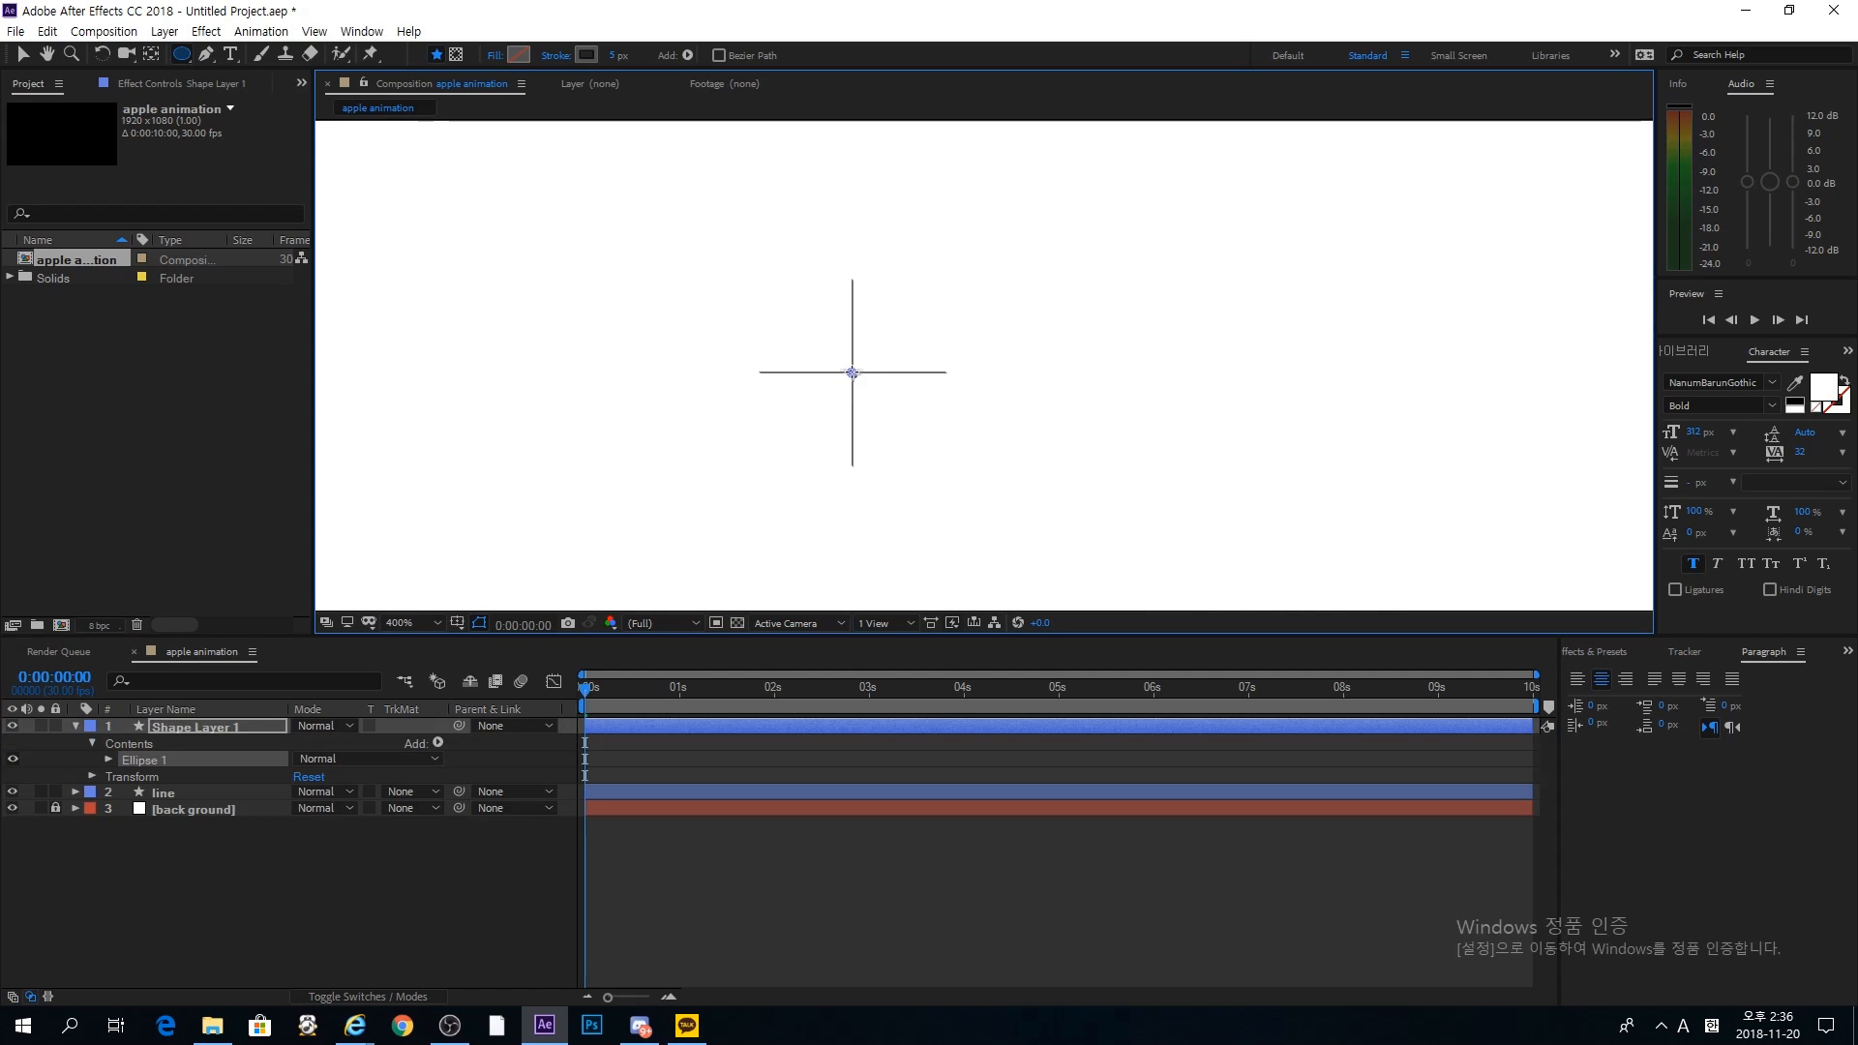
drag(852, 372, 1218, 180)
key(comma)
key(comma)
key(comma)
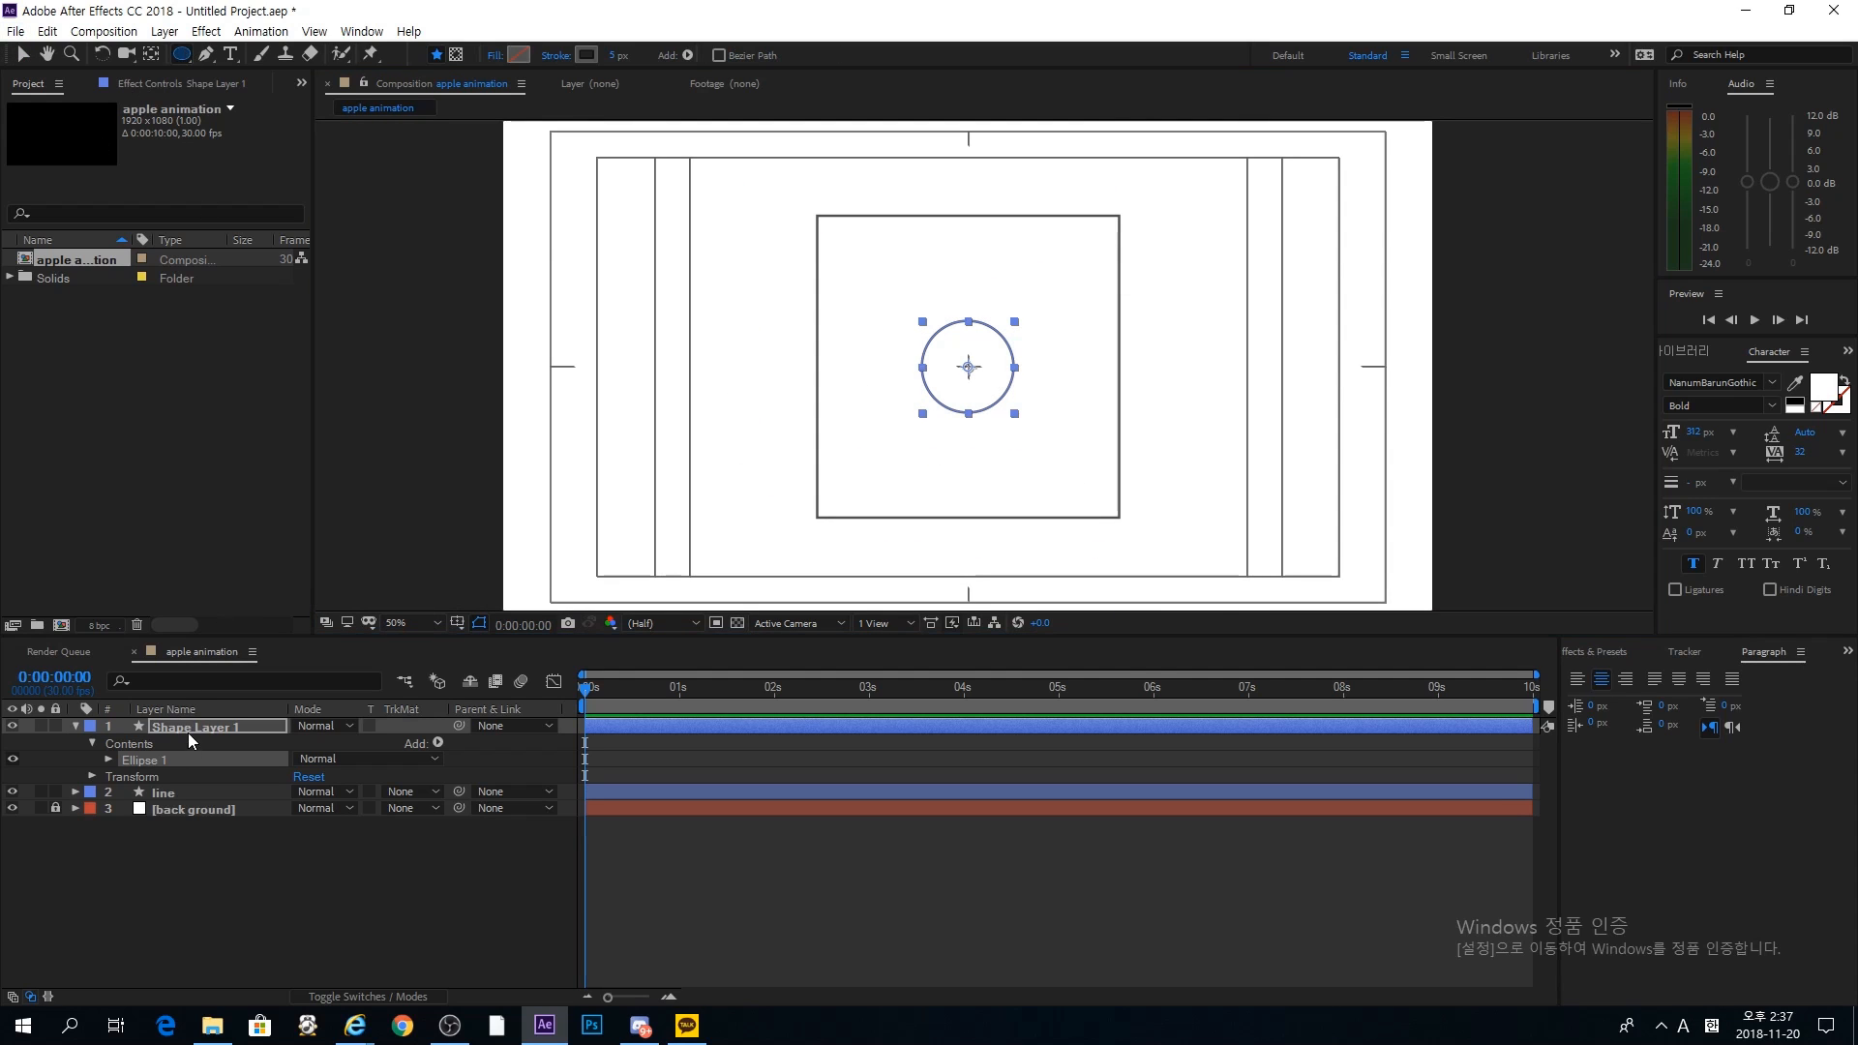
click(519, 54)
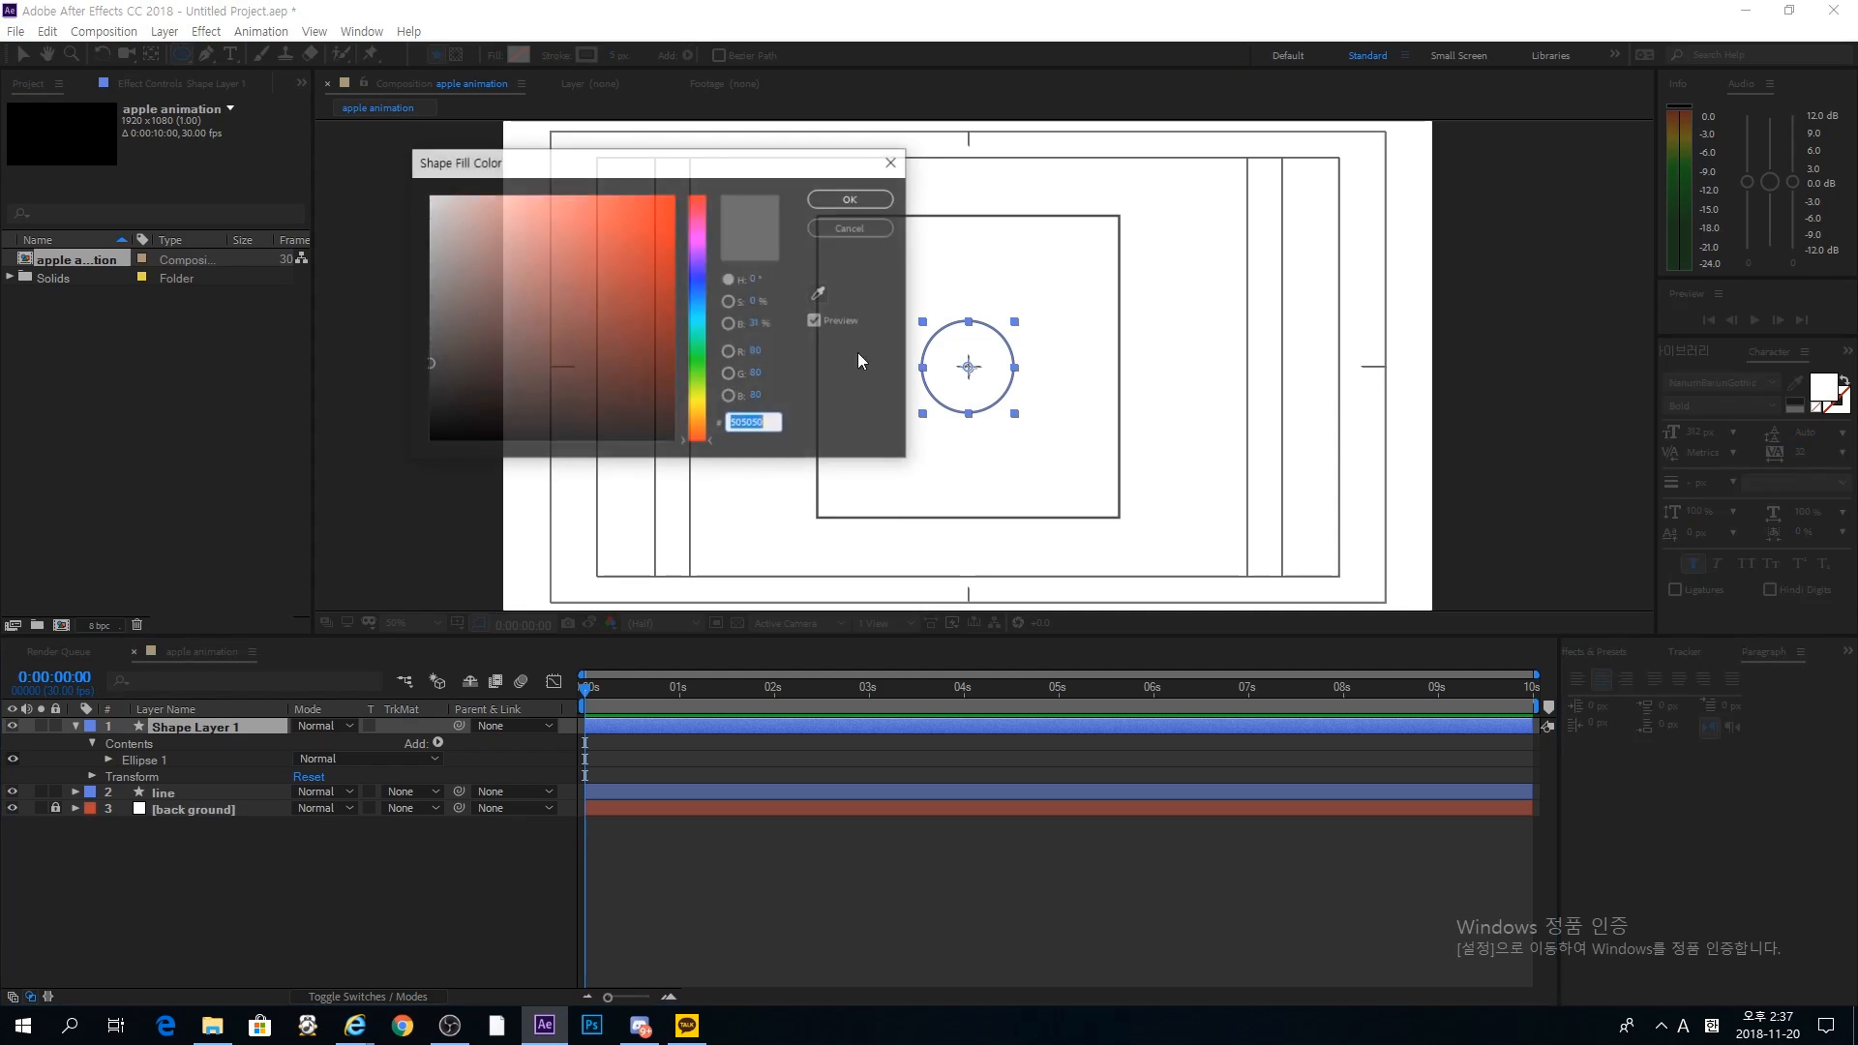
drag(491, 256, 267, 578)
click(850, 227)
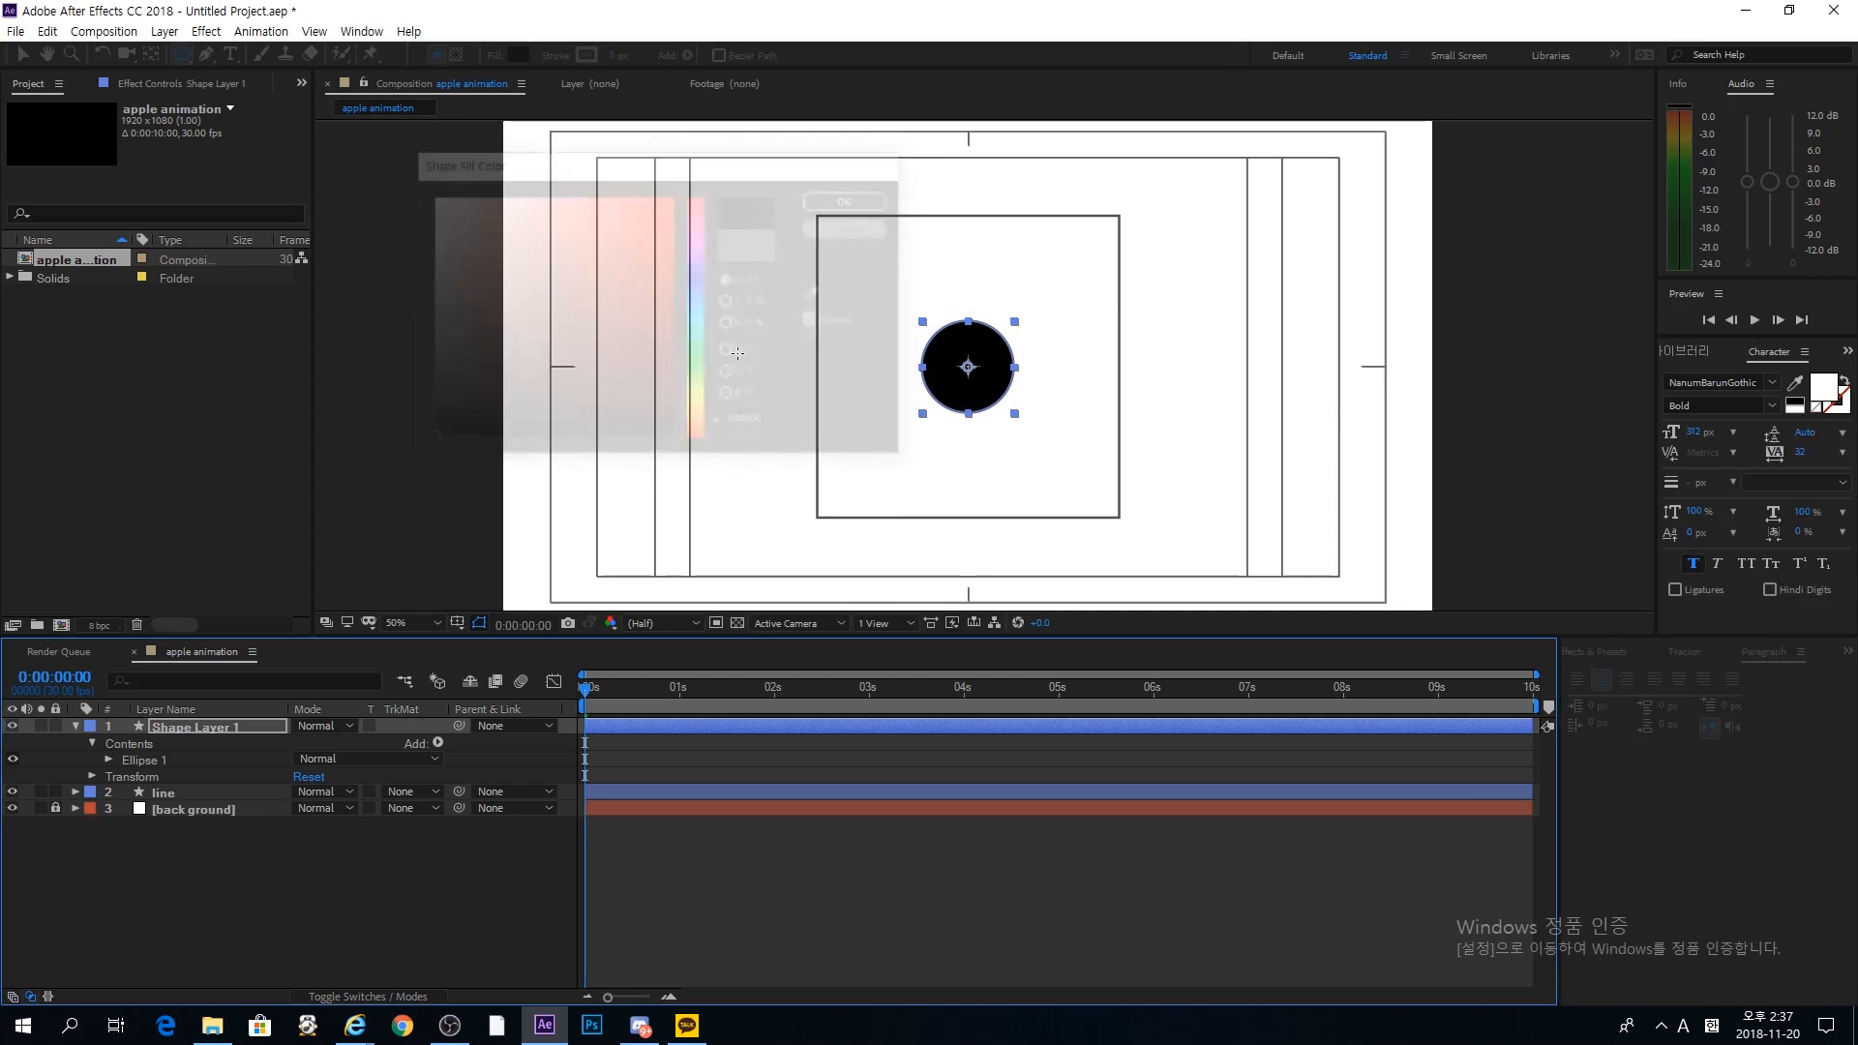
Step: Fill the circle with dark grey 505050 and set its stroke to None
click(519, 55)
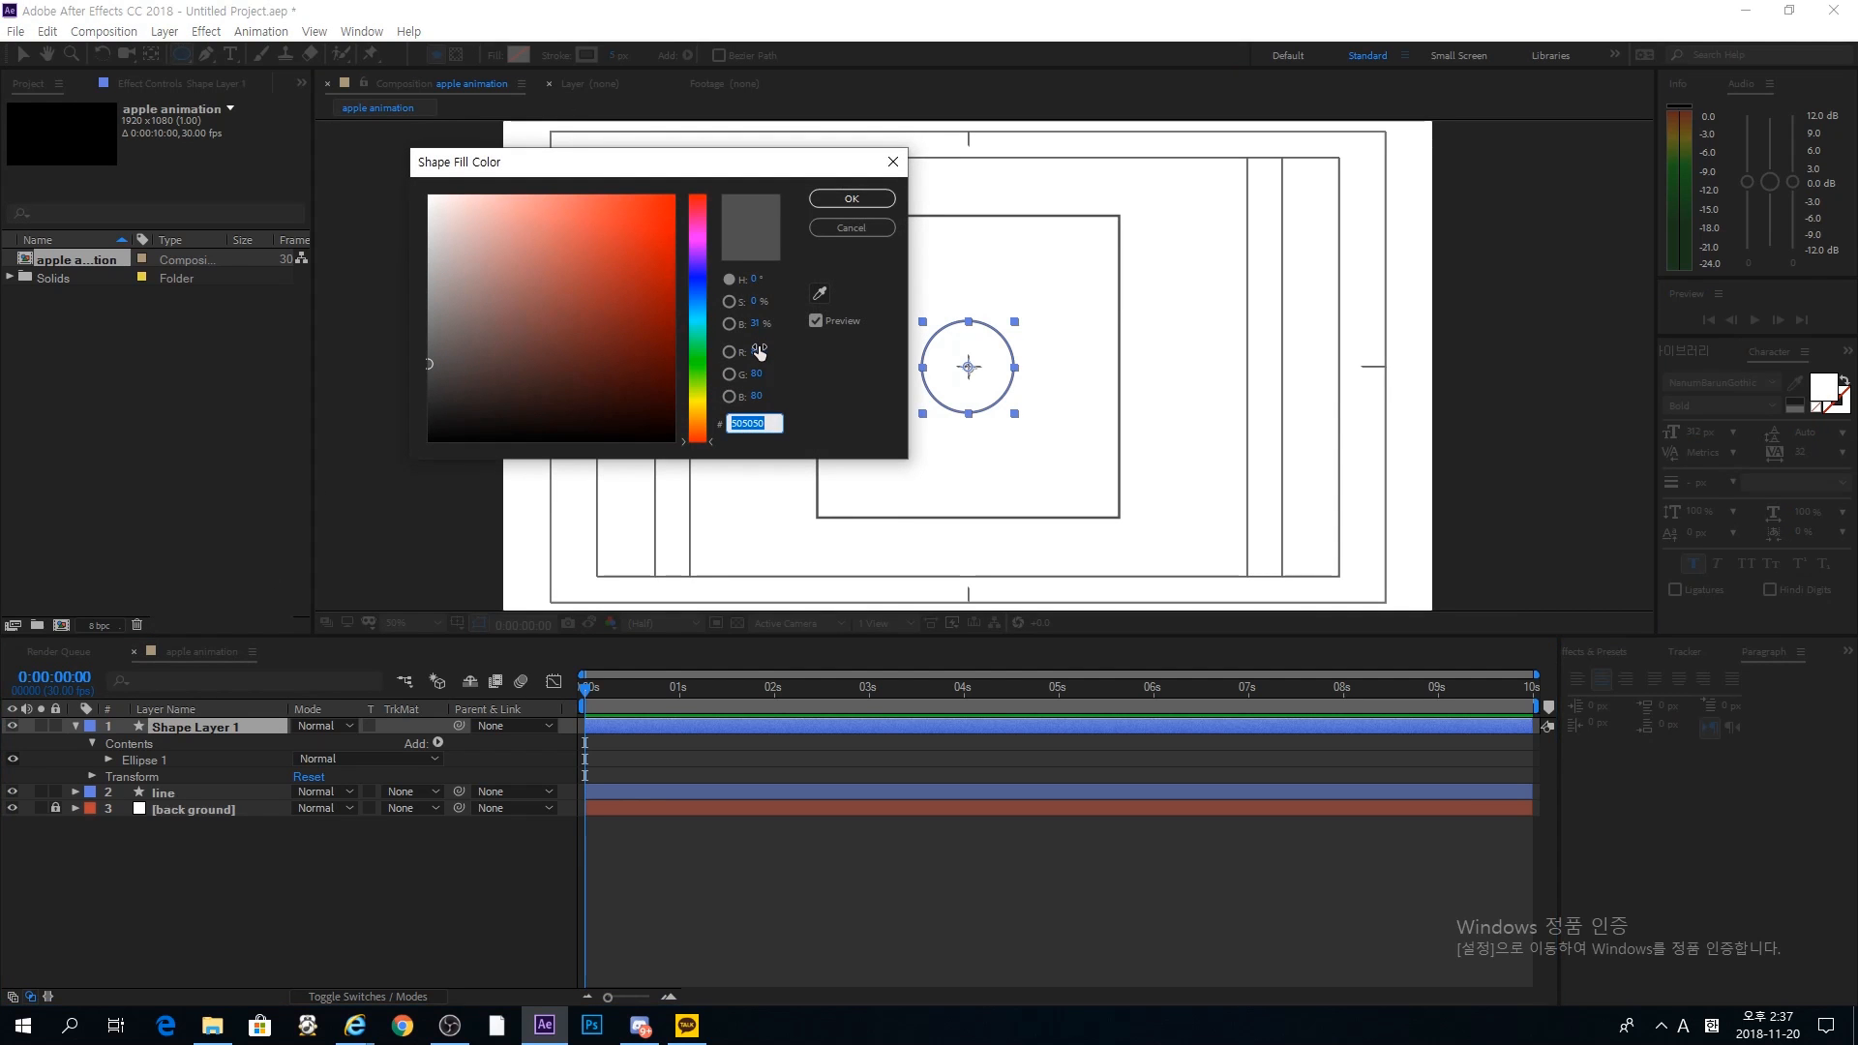
click(843, 198)
click(557, 58)
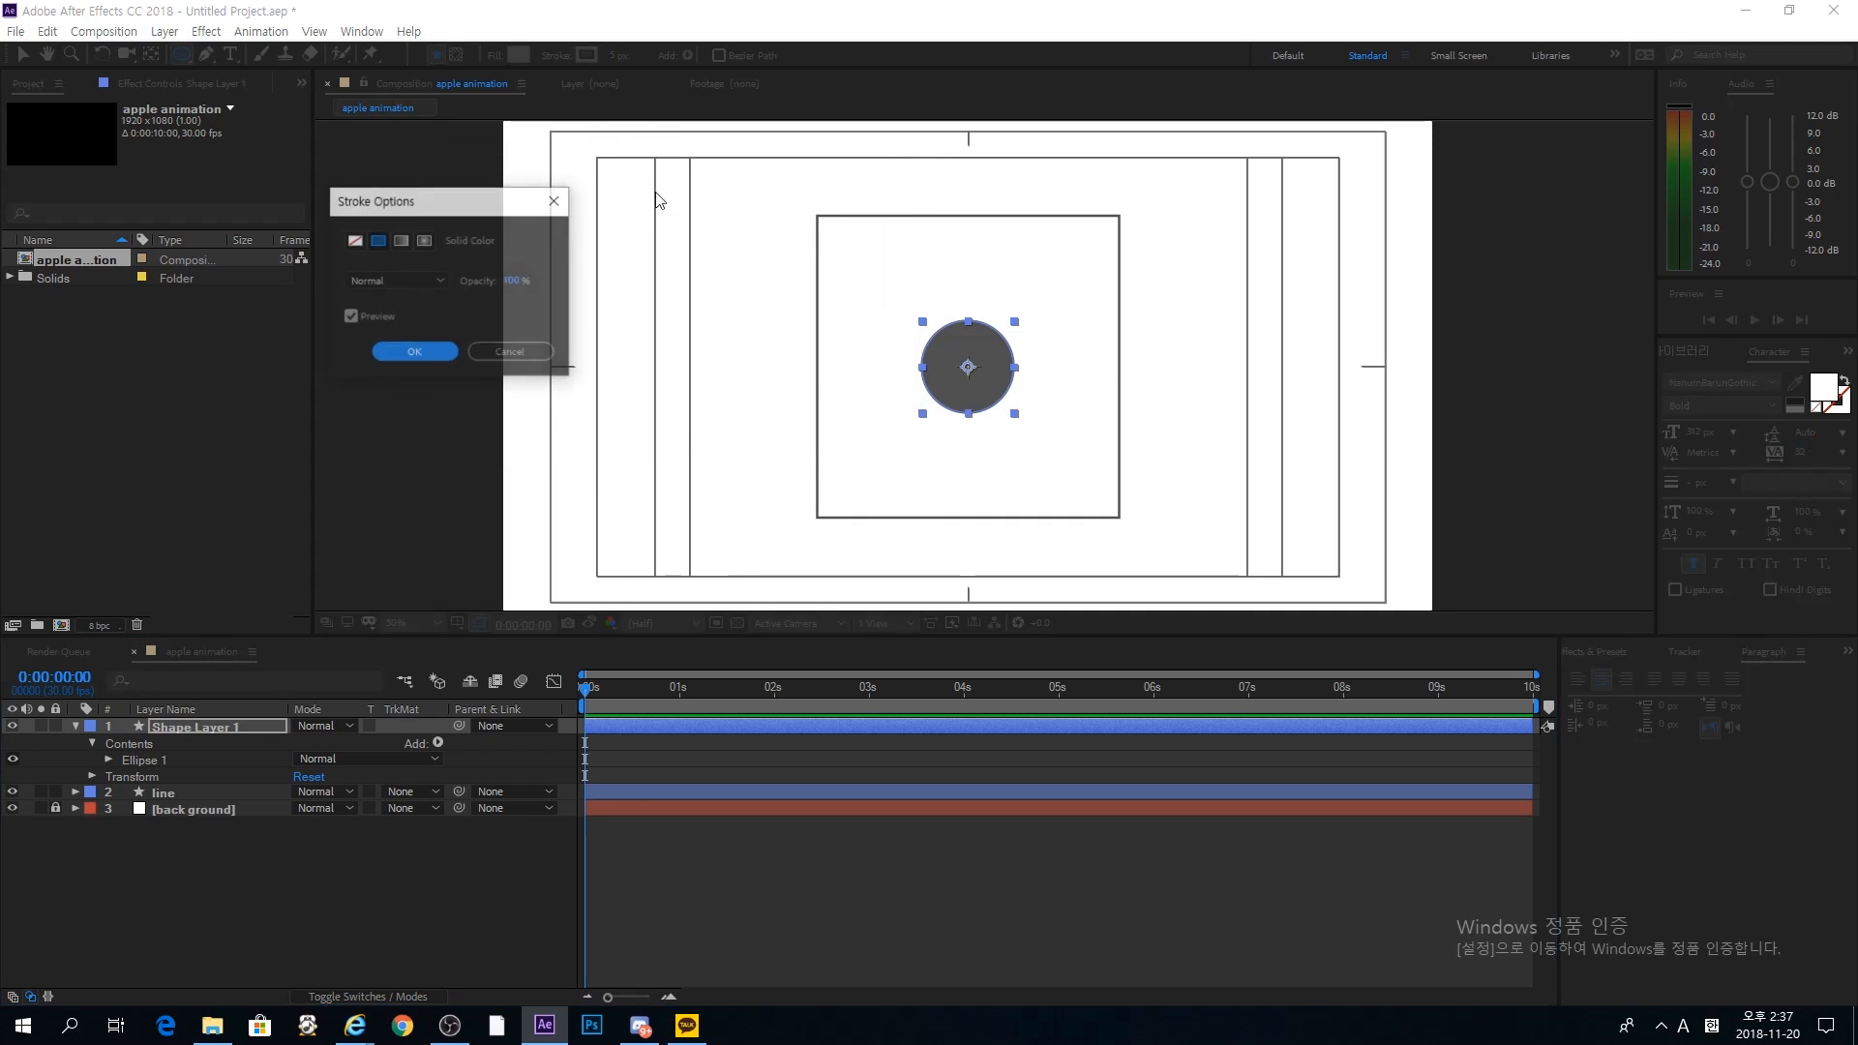
click(354, 240)
click(426, 355)
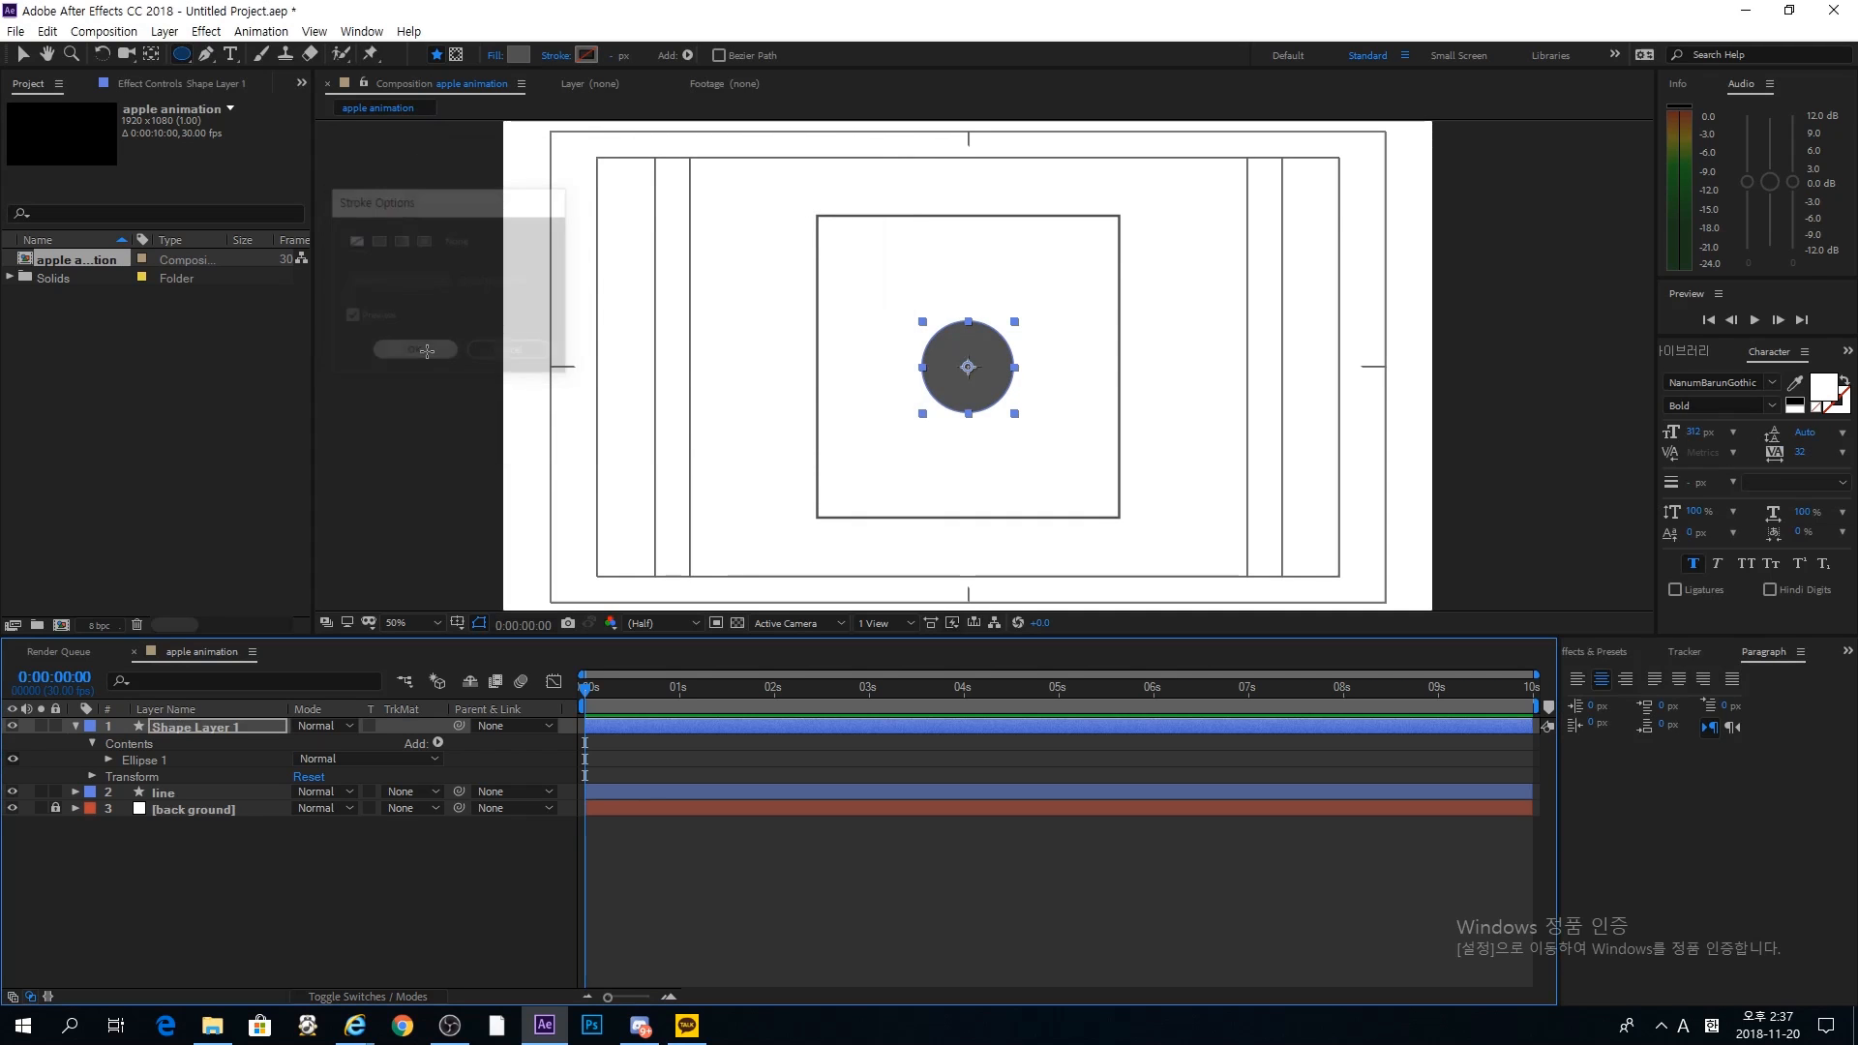
Step: Reveal the Scale property of the circle's layer and set it to 30%
click(258, 904)
click(210, 728)
key(s)
click(324, 743)
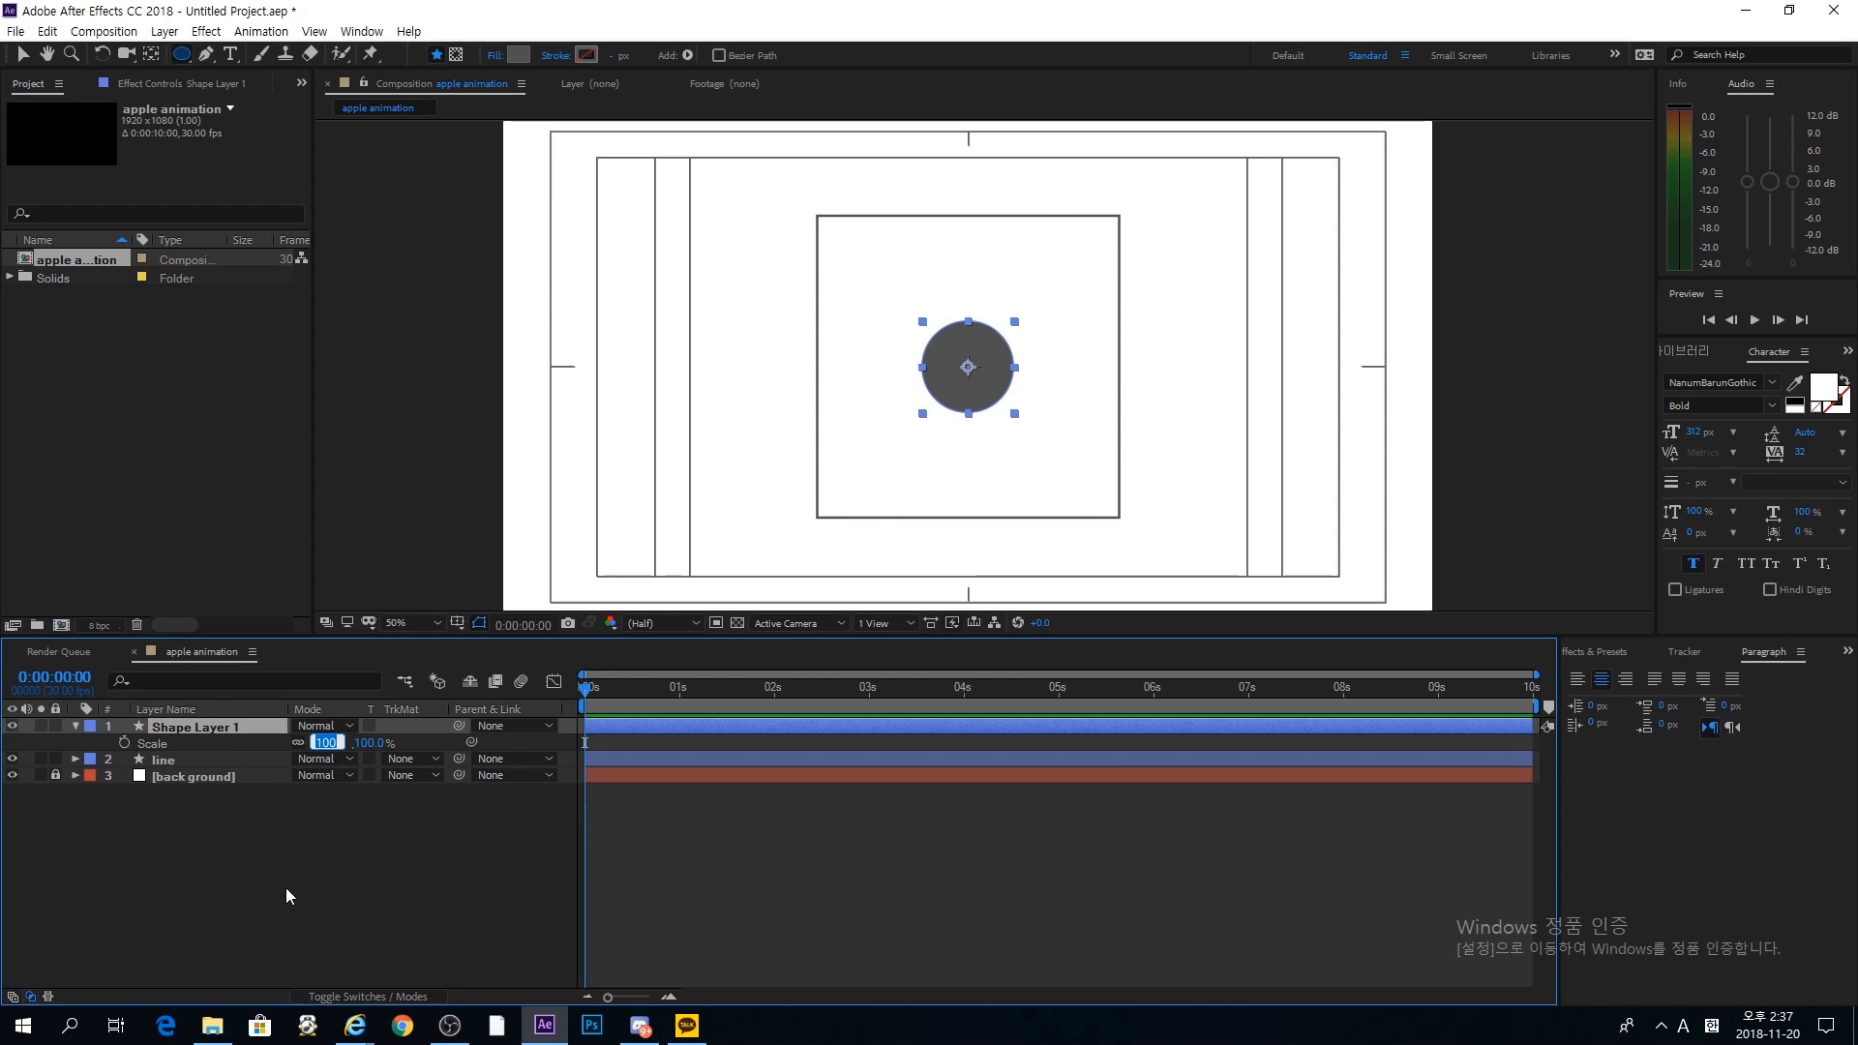
text(30)
key(Return)
click(279, 887)
Step: Reduce the Scale of the circle's layer further to 15%
click(654, 725)
click(324, 741)
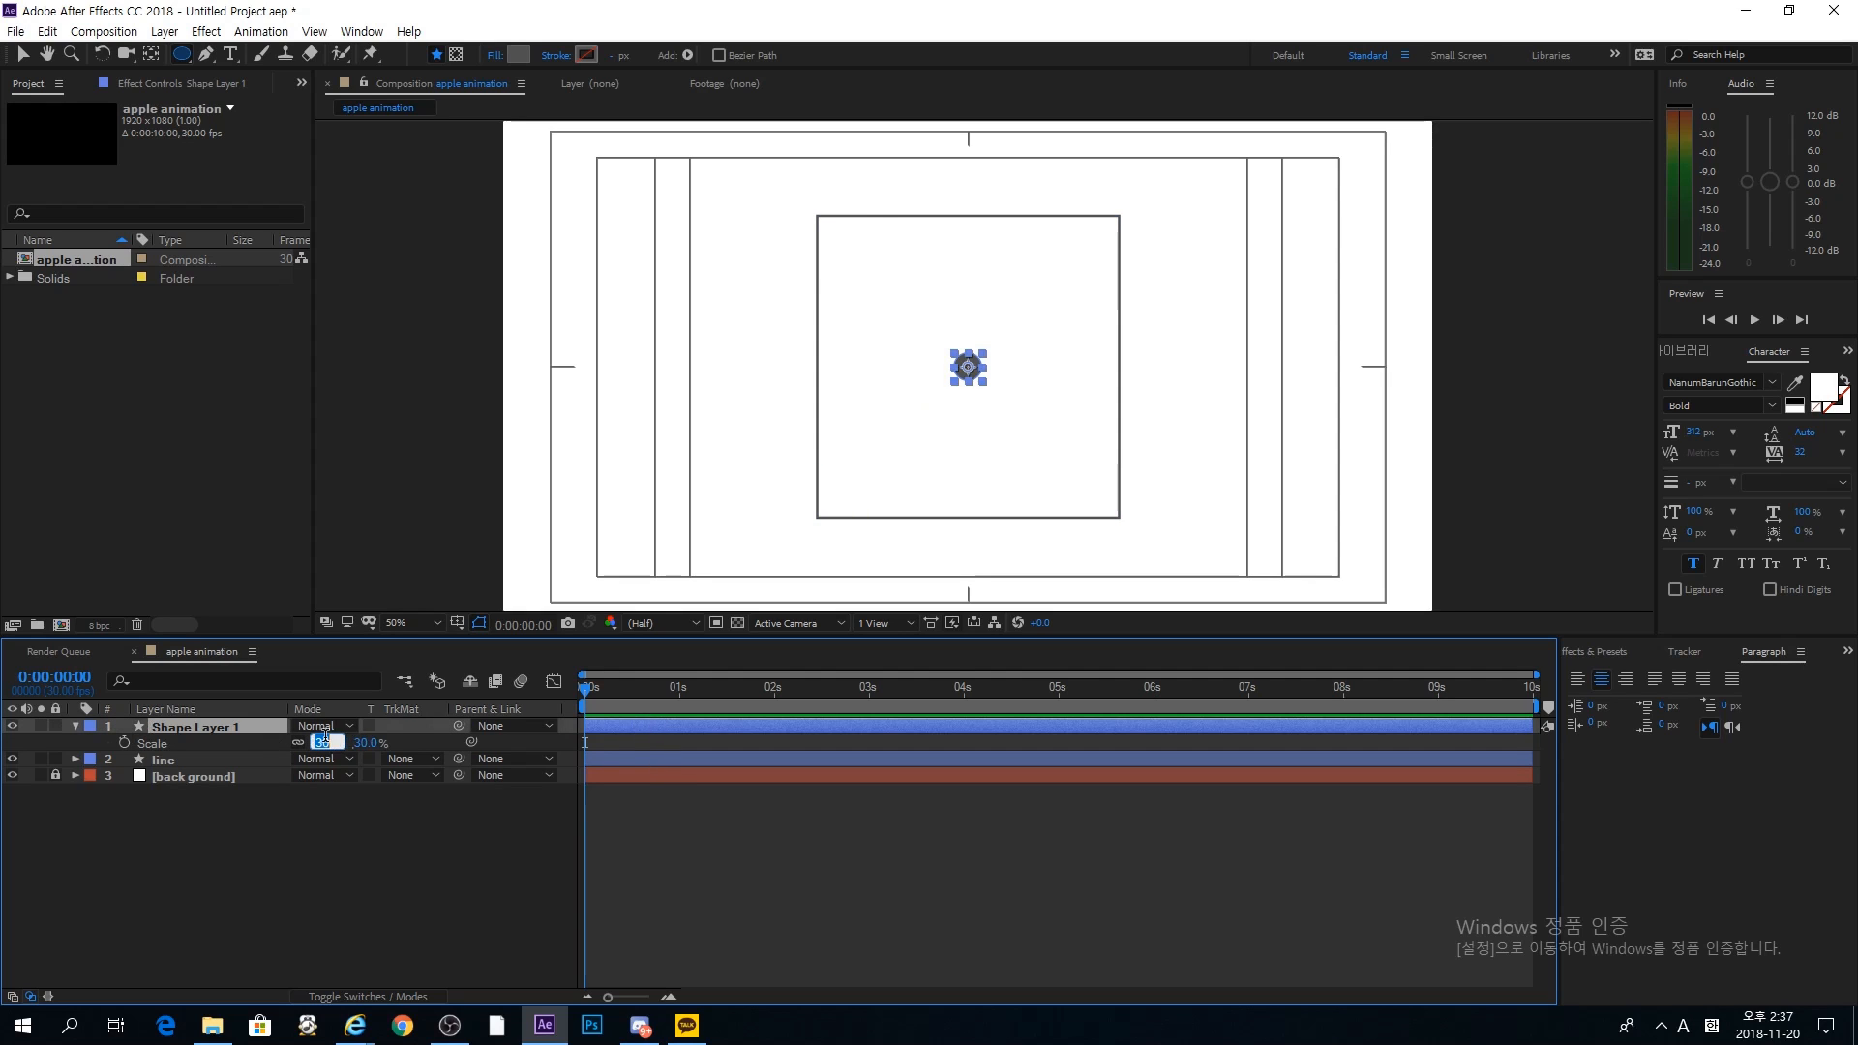
key(Return)
click(404, 856)
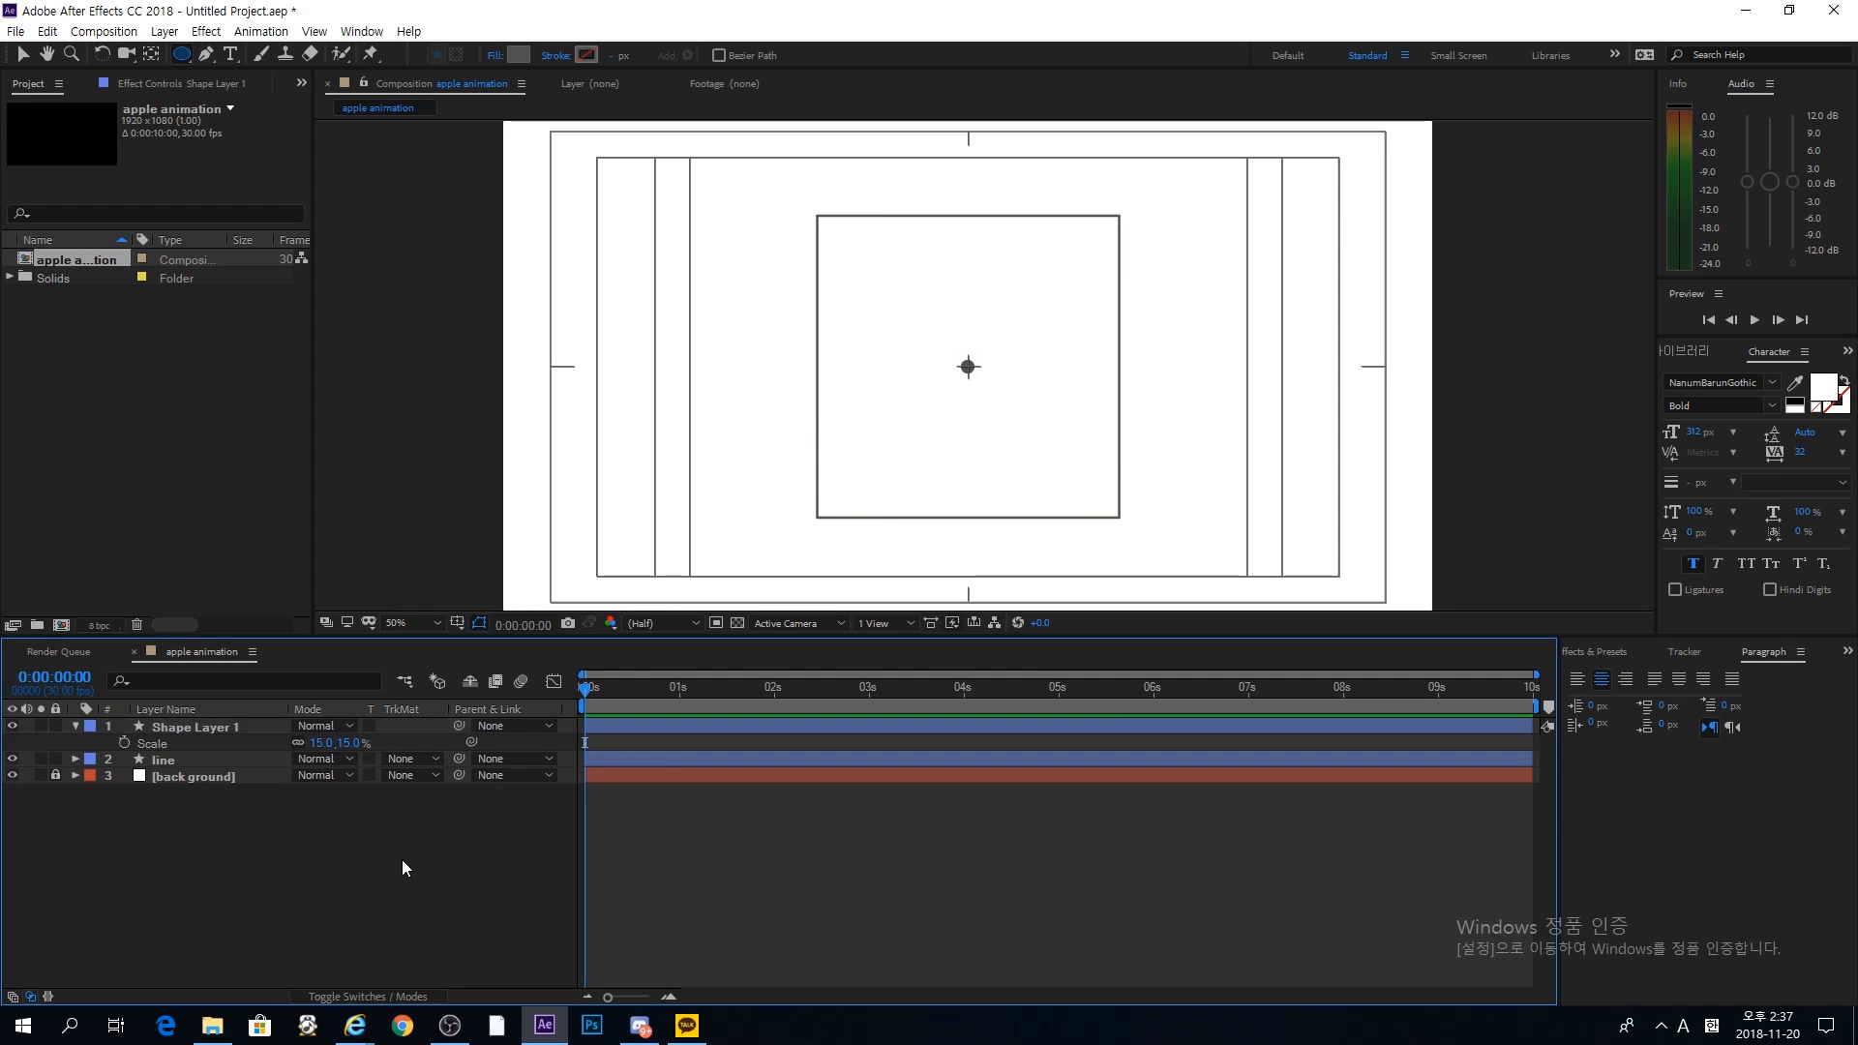
Step: Move the small circle from the composition's centre to just inside the square's top-right corner
key(v)
click(778, 728)
scroll(1007, 379, up, 8)
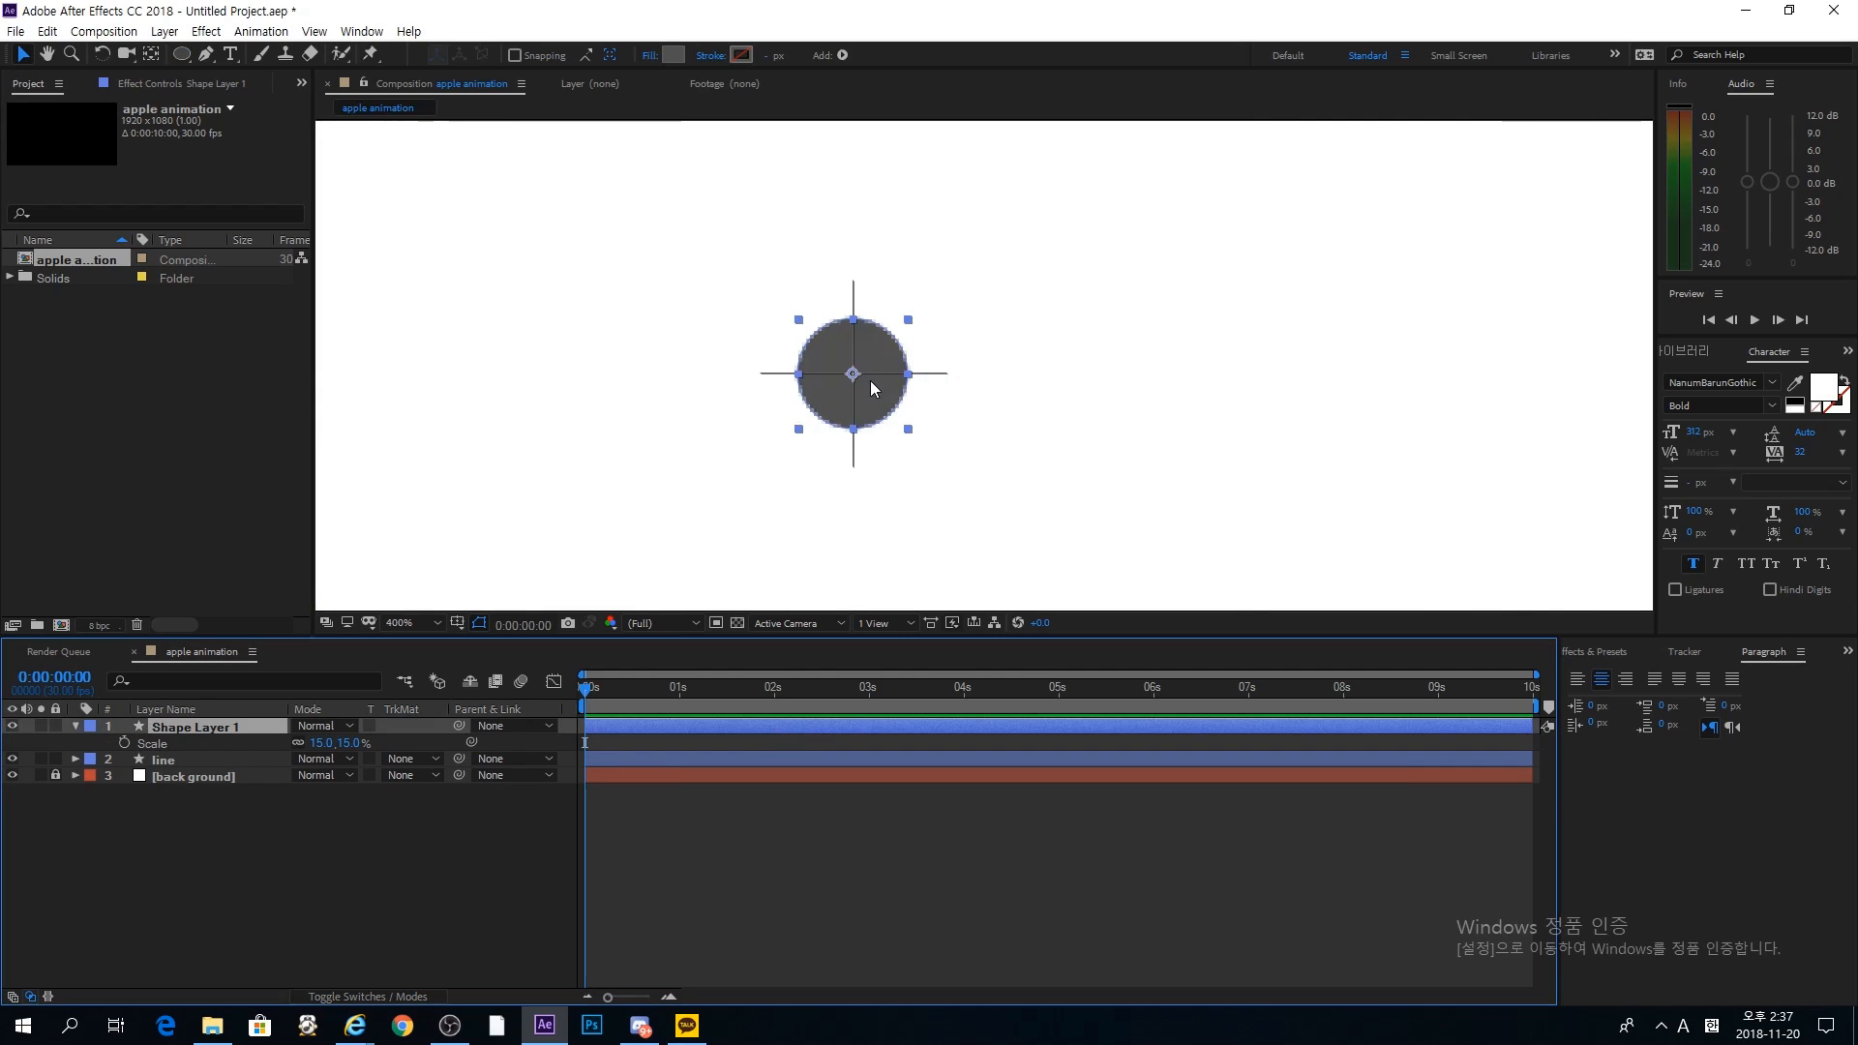
scroll(600, 358, down, 6)
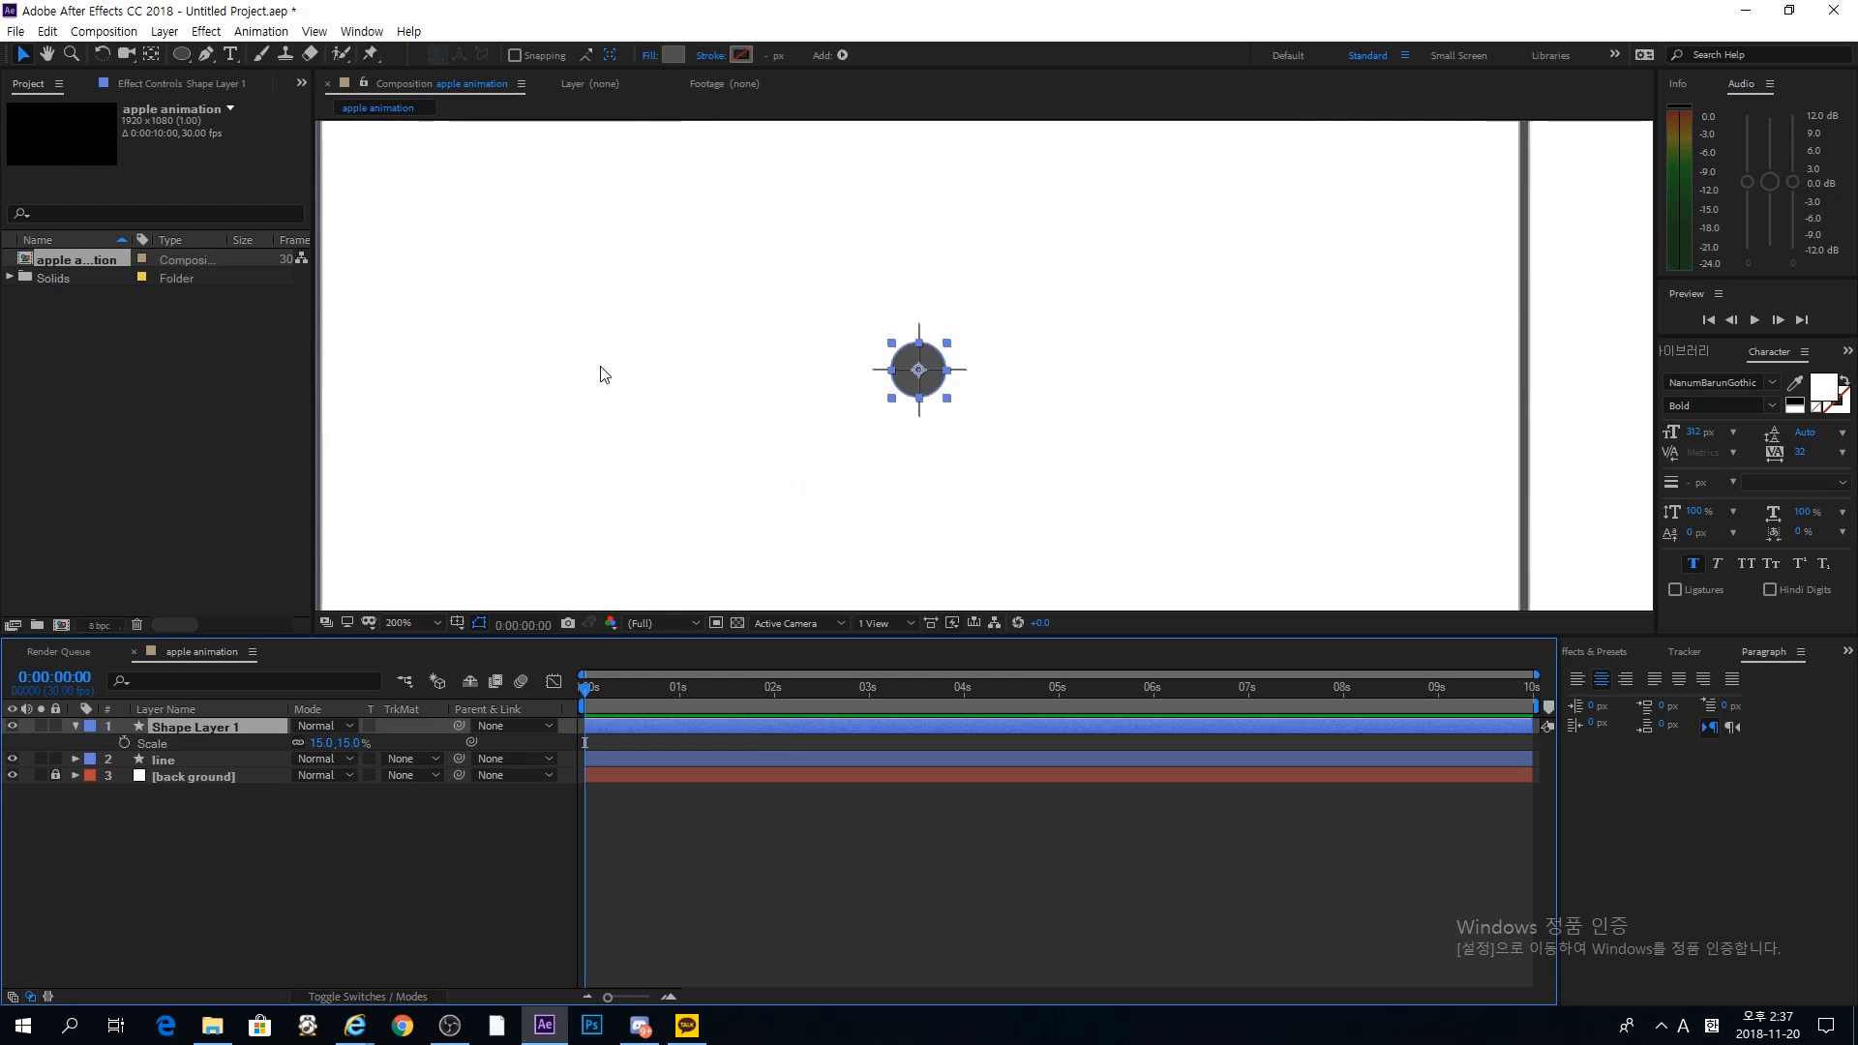
drag(933, 295, 941, 158)
drag(1070, 161, 830, 486)
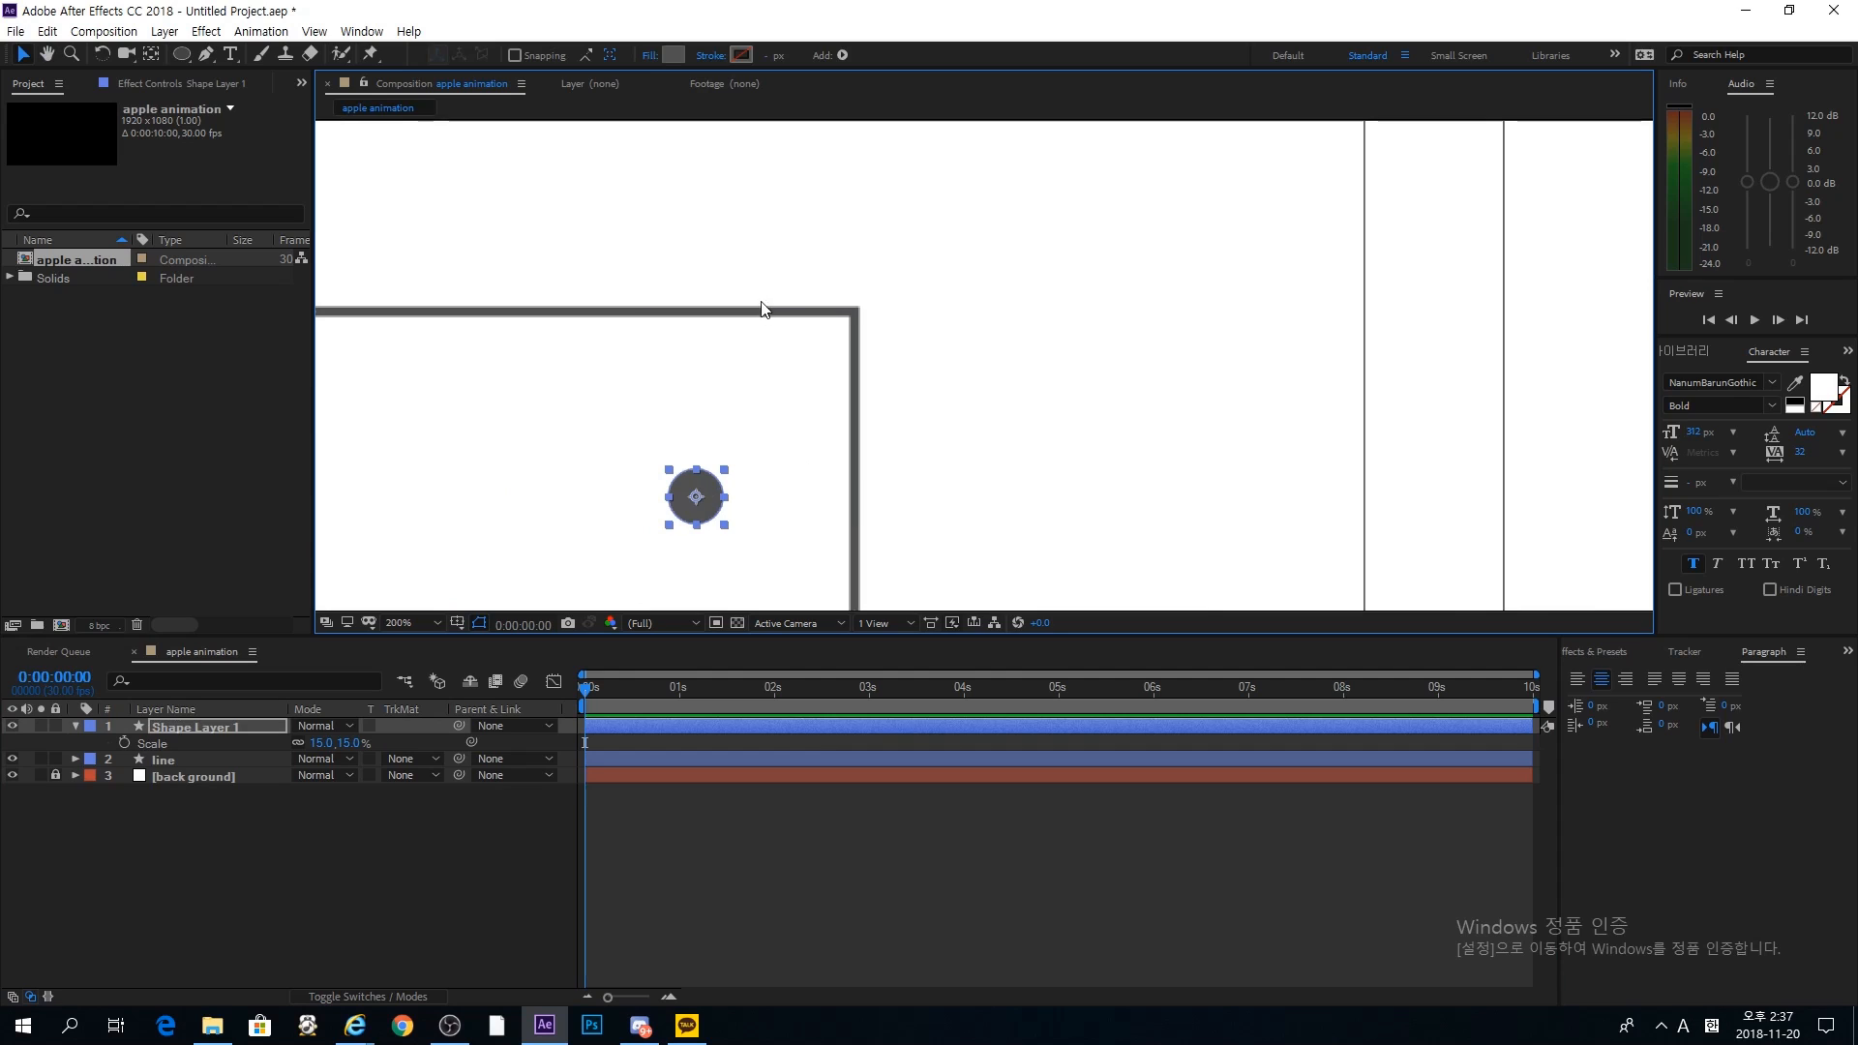
Step: Select the "line" layer, show the rulers and place guides along the square's top and right edges
click(855, 329)
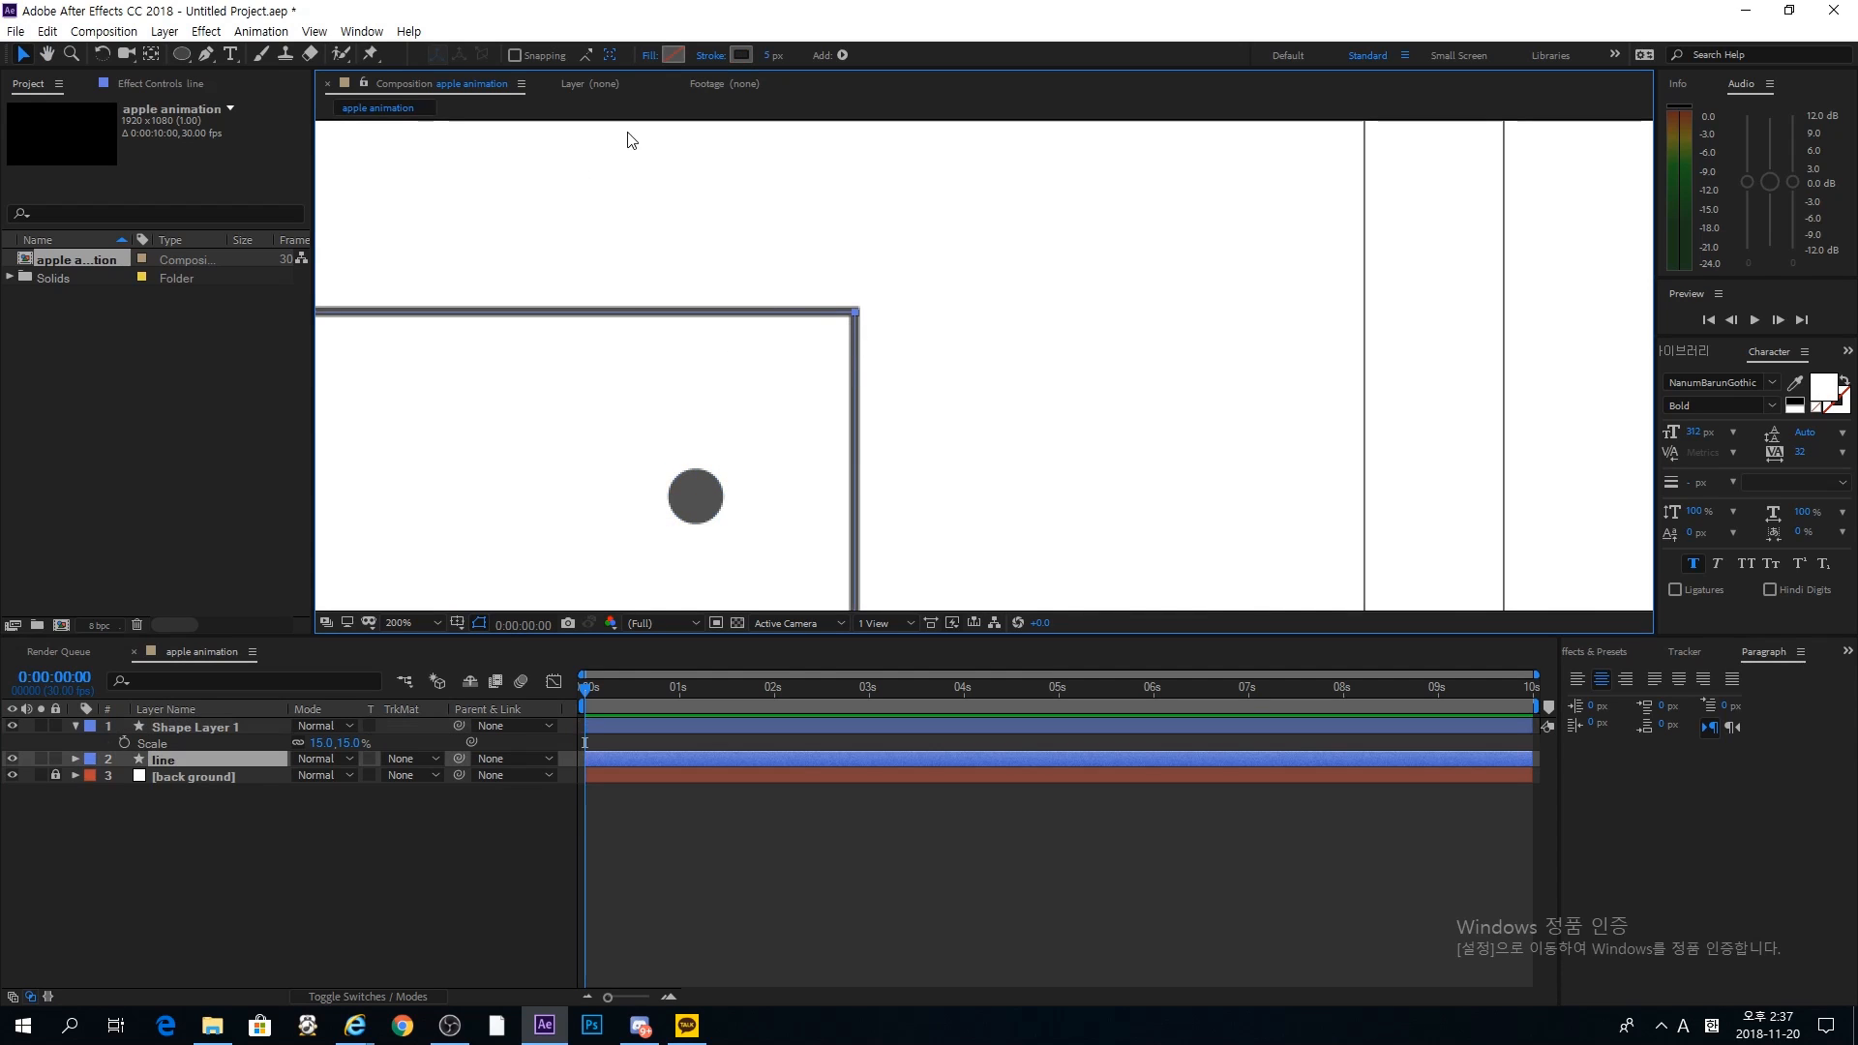
key(ctrl+r)
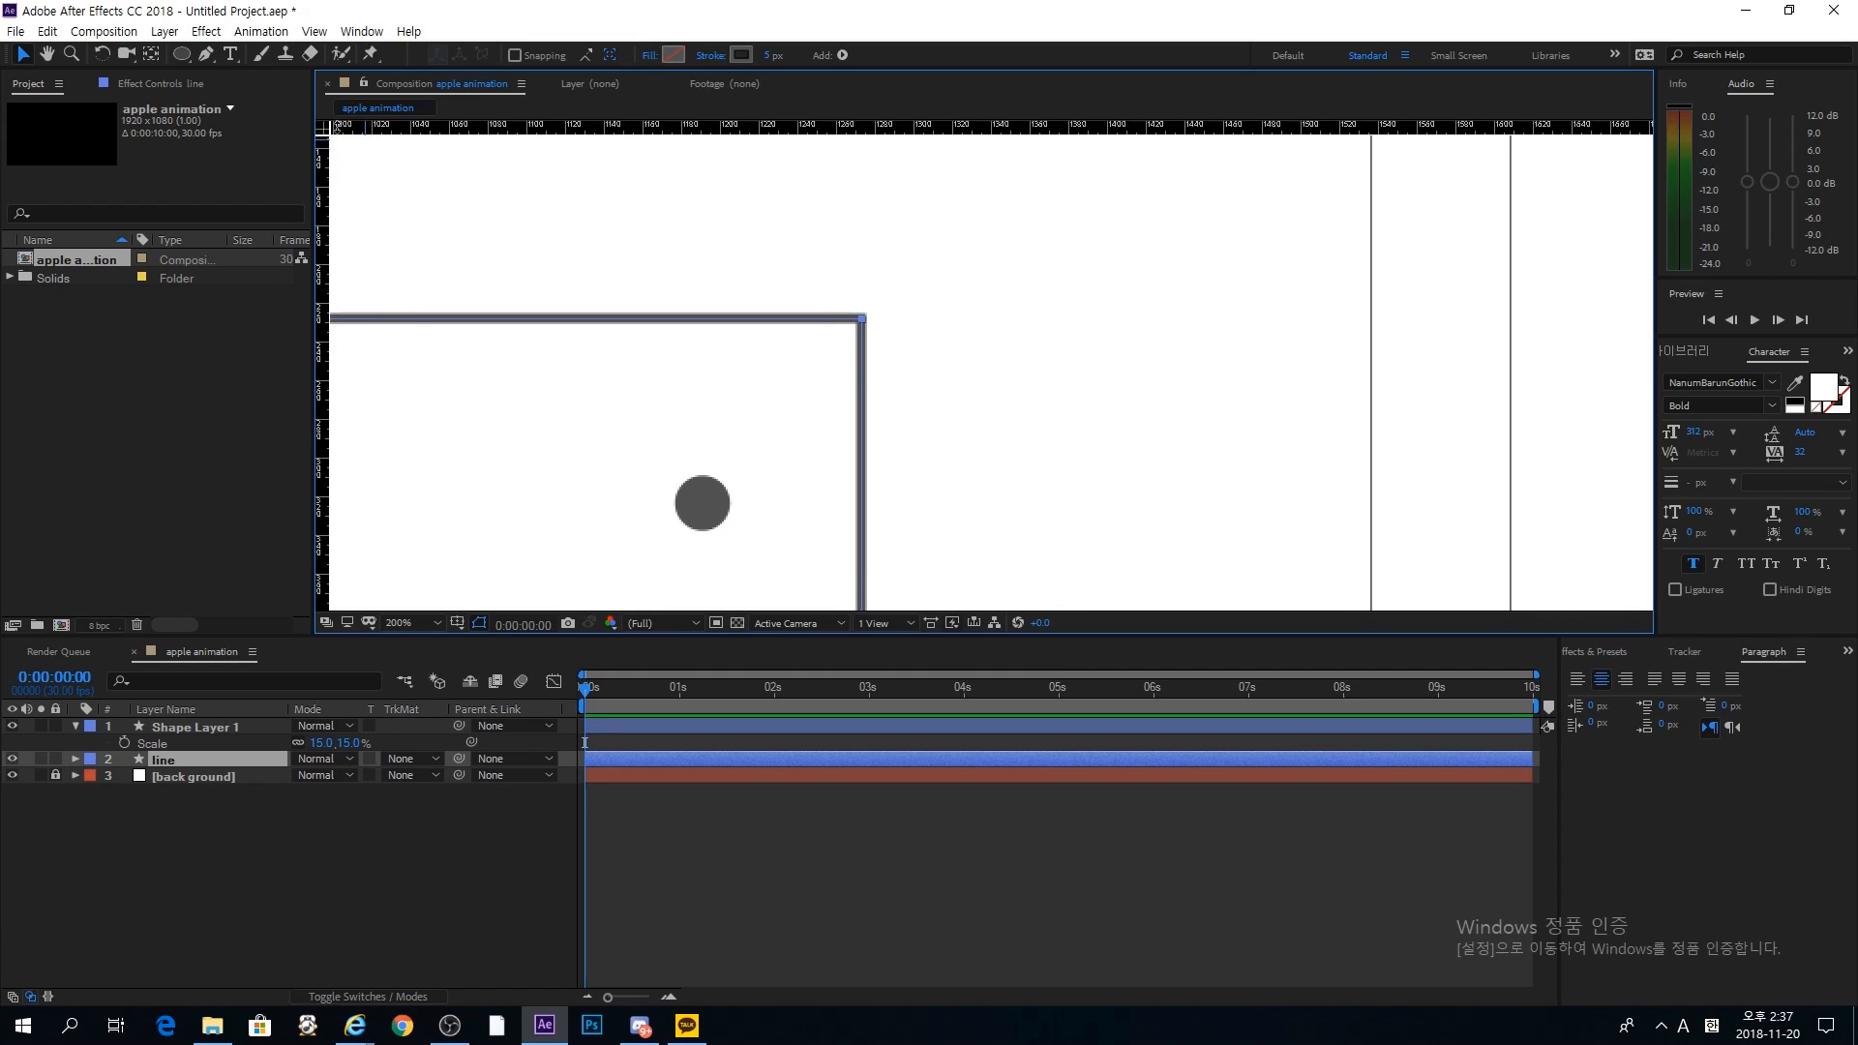
drag(489, 133, 495, 318)
drag(322, 363, 861, 337)
Step: Place guides along the square's bottom and left edges
key(space)
drag(834, 570, 1059, 255)
drag(919, 504, 1025, 256)
drag(887, 532, 868, 289)
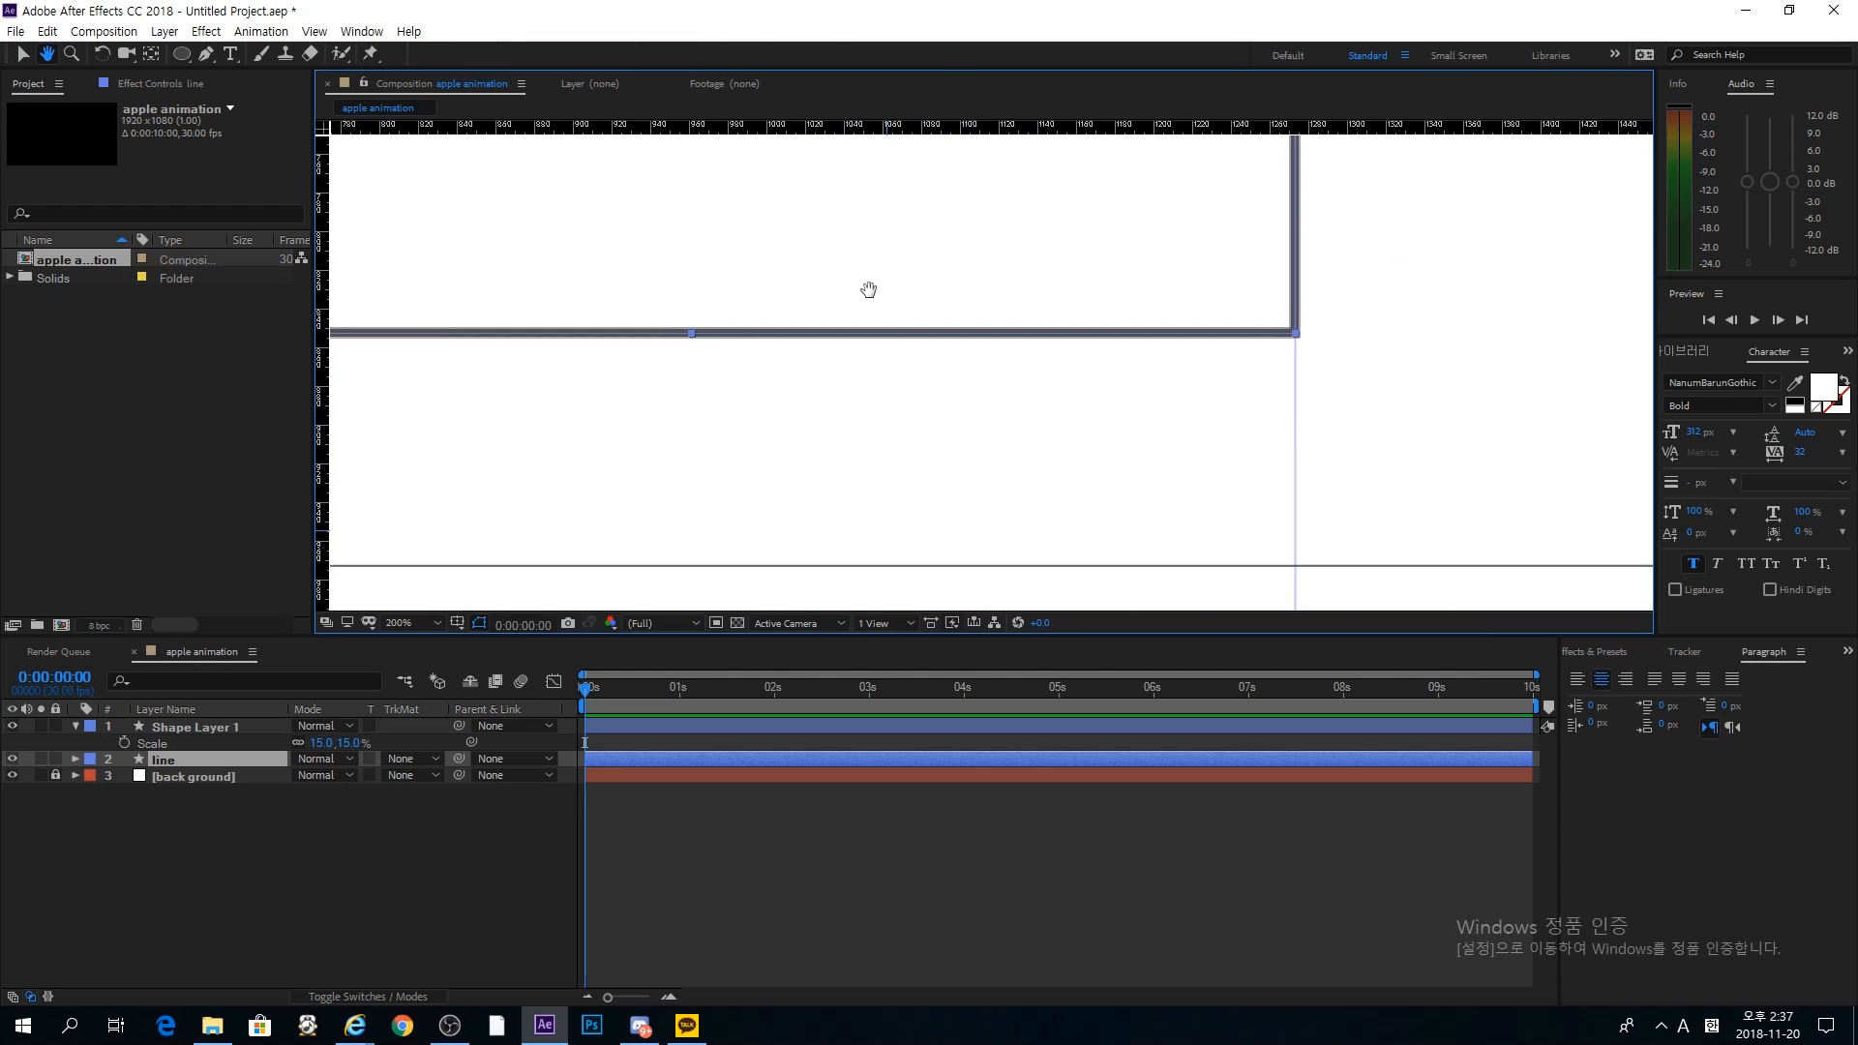
drag(940, 131, 955, 332)
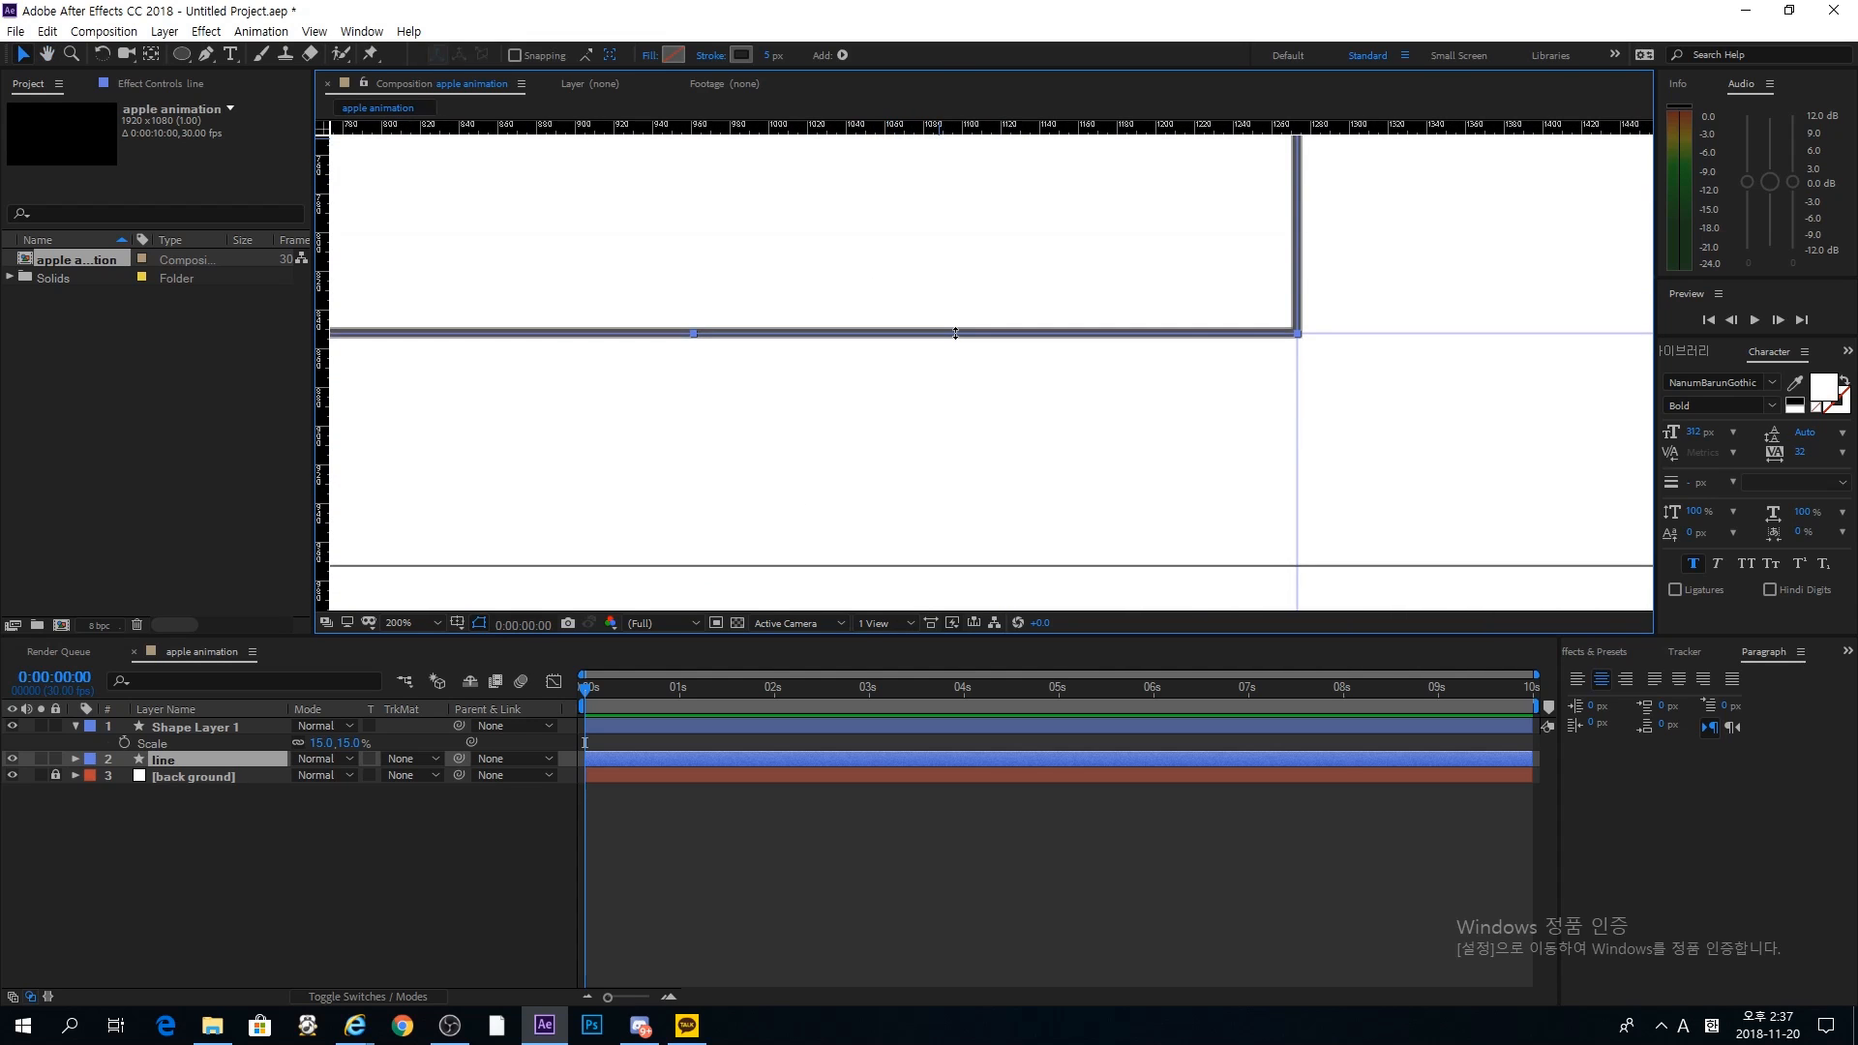
key(space)
drag(471, 284, 967, 260)
drag(608, 175, 840, 405)
drag(322, 302, 818, 318)
Step: Move the small circle onto the square's top-right corner, centred on the intersection of the guides
key(space)
drag(1344, 207, 893, 464)
drag(1148, 231, 754, 591)
drag(1169, 181, 1095, 460)
scroll(977, 412, down, 4)
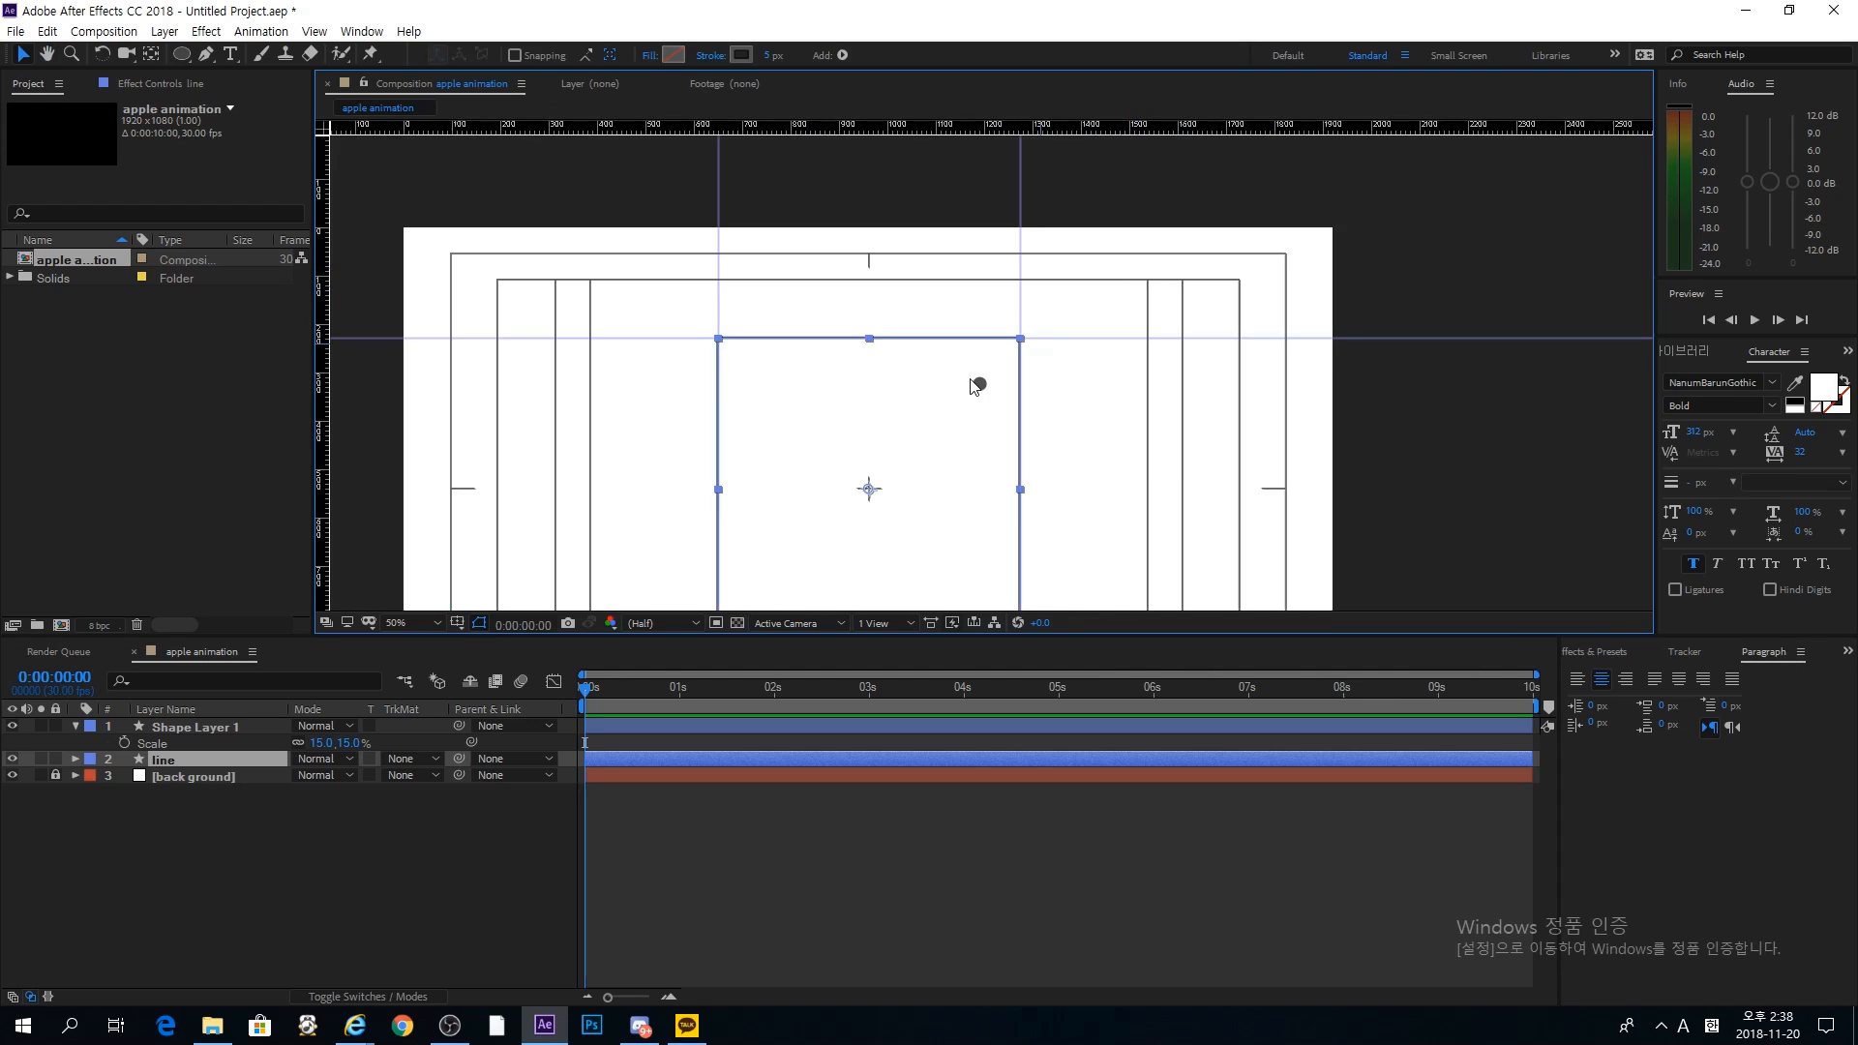
drag(983, 437, 1046, 285)
key(space)
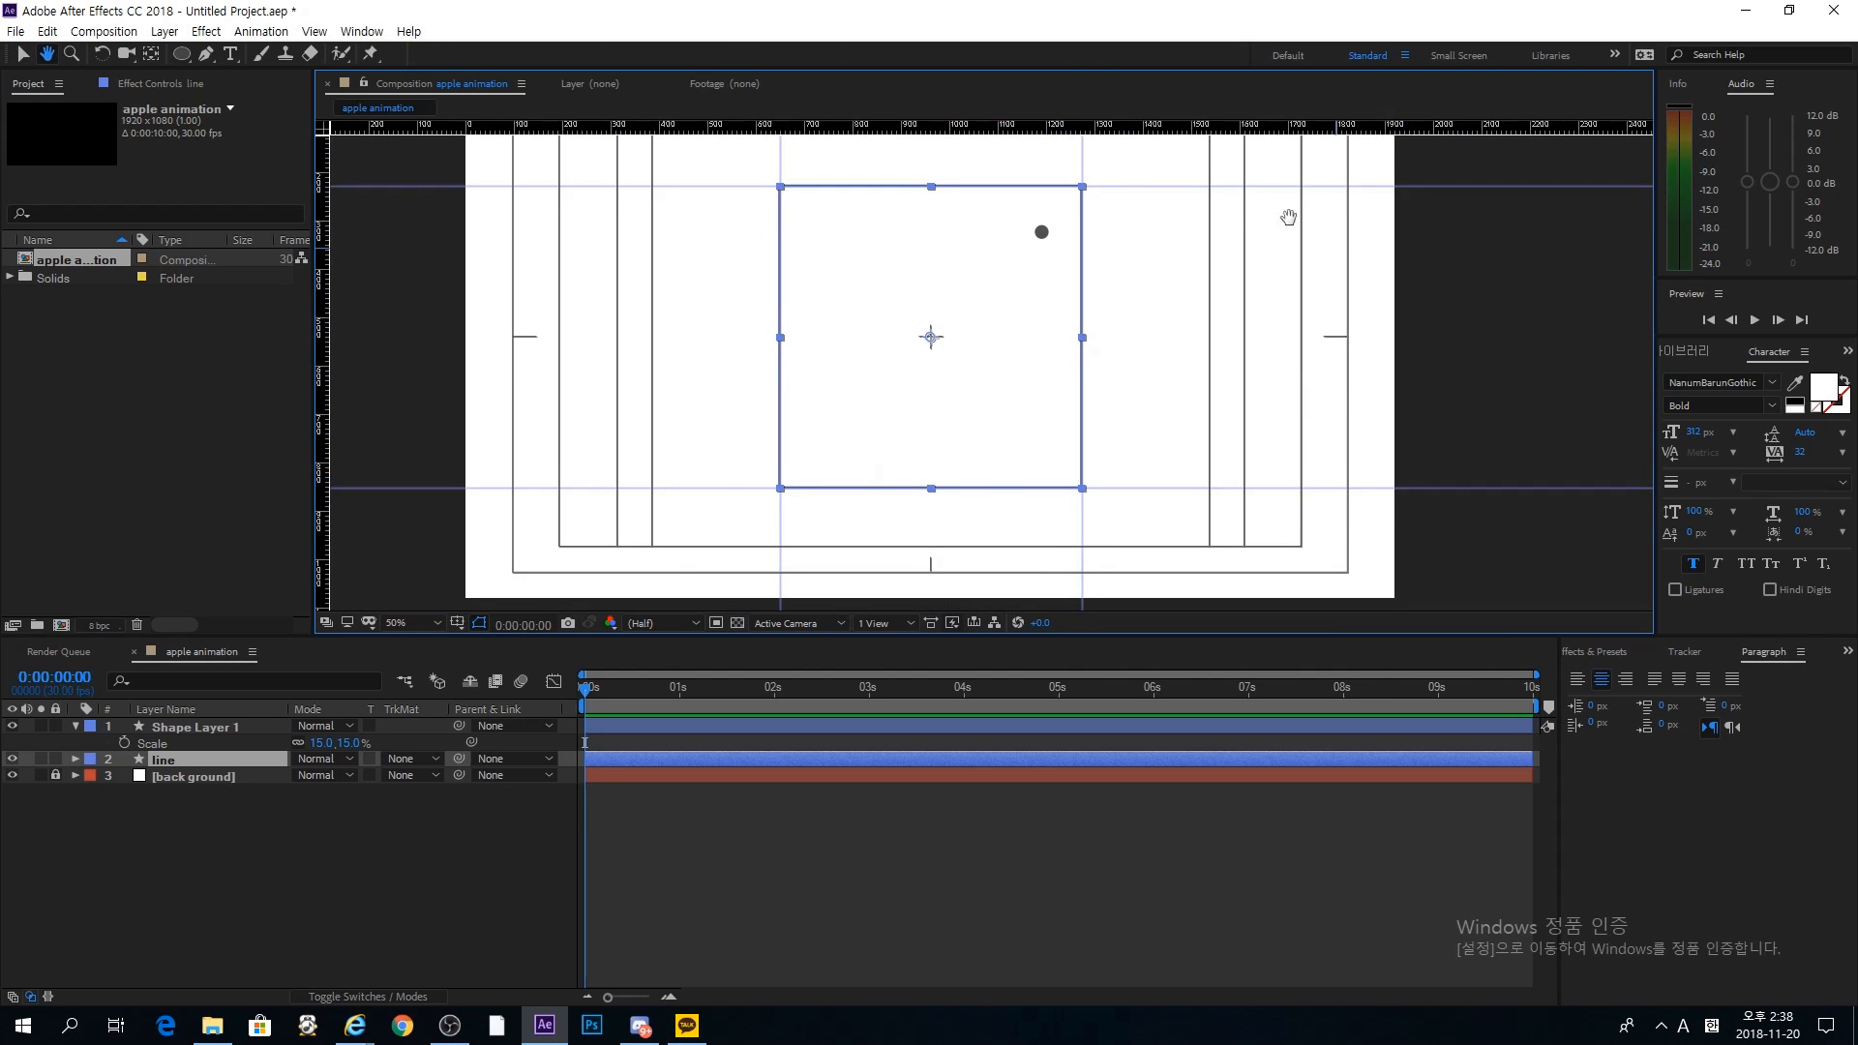
drag(1132, 219, 1049, 423)
scroll(990, 484, up, 3)
key(space)
drag(977, 497, 1055, 204)
drag(893, 501, 934, 399)
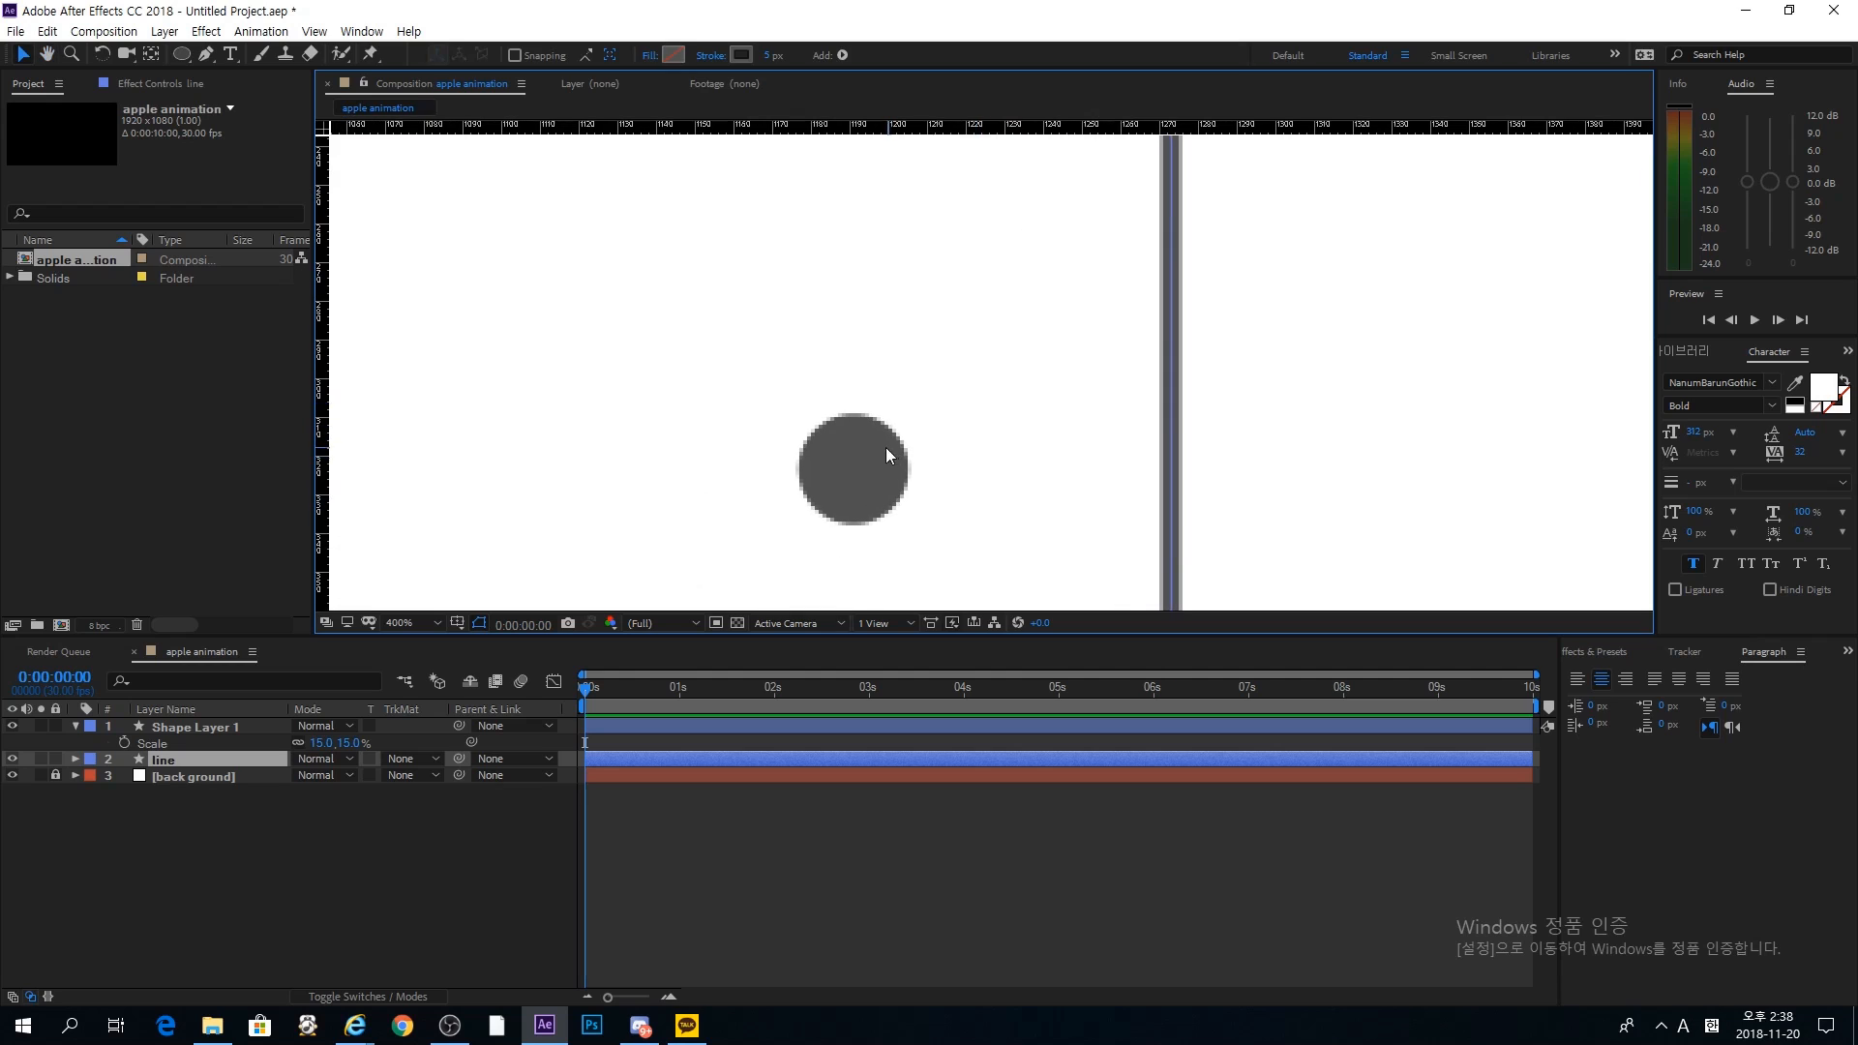
click(929, 726)
scroll(884, 433, down, 2)
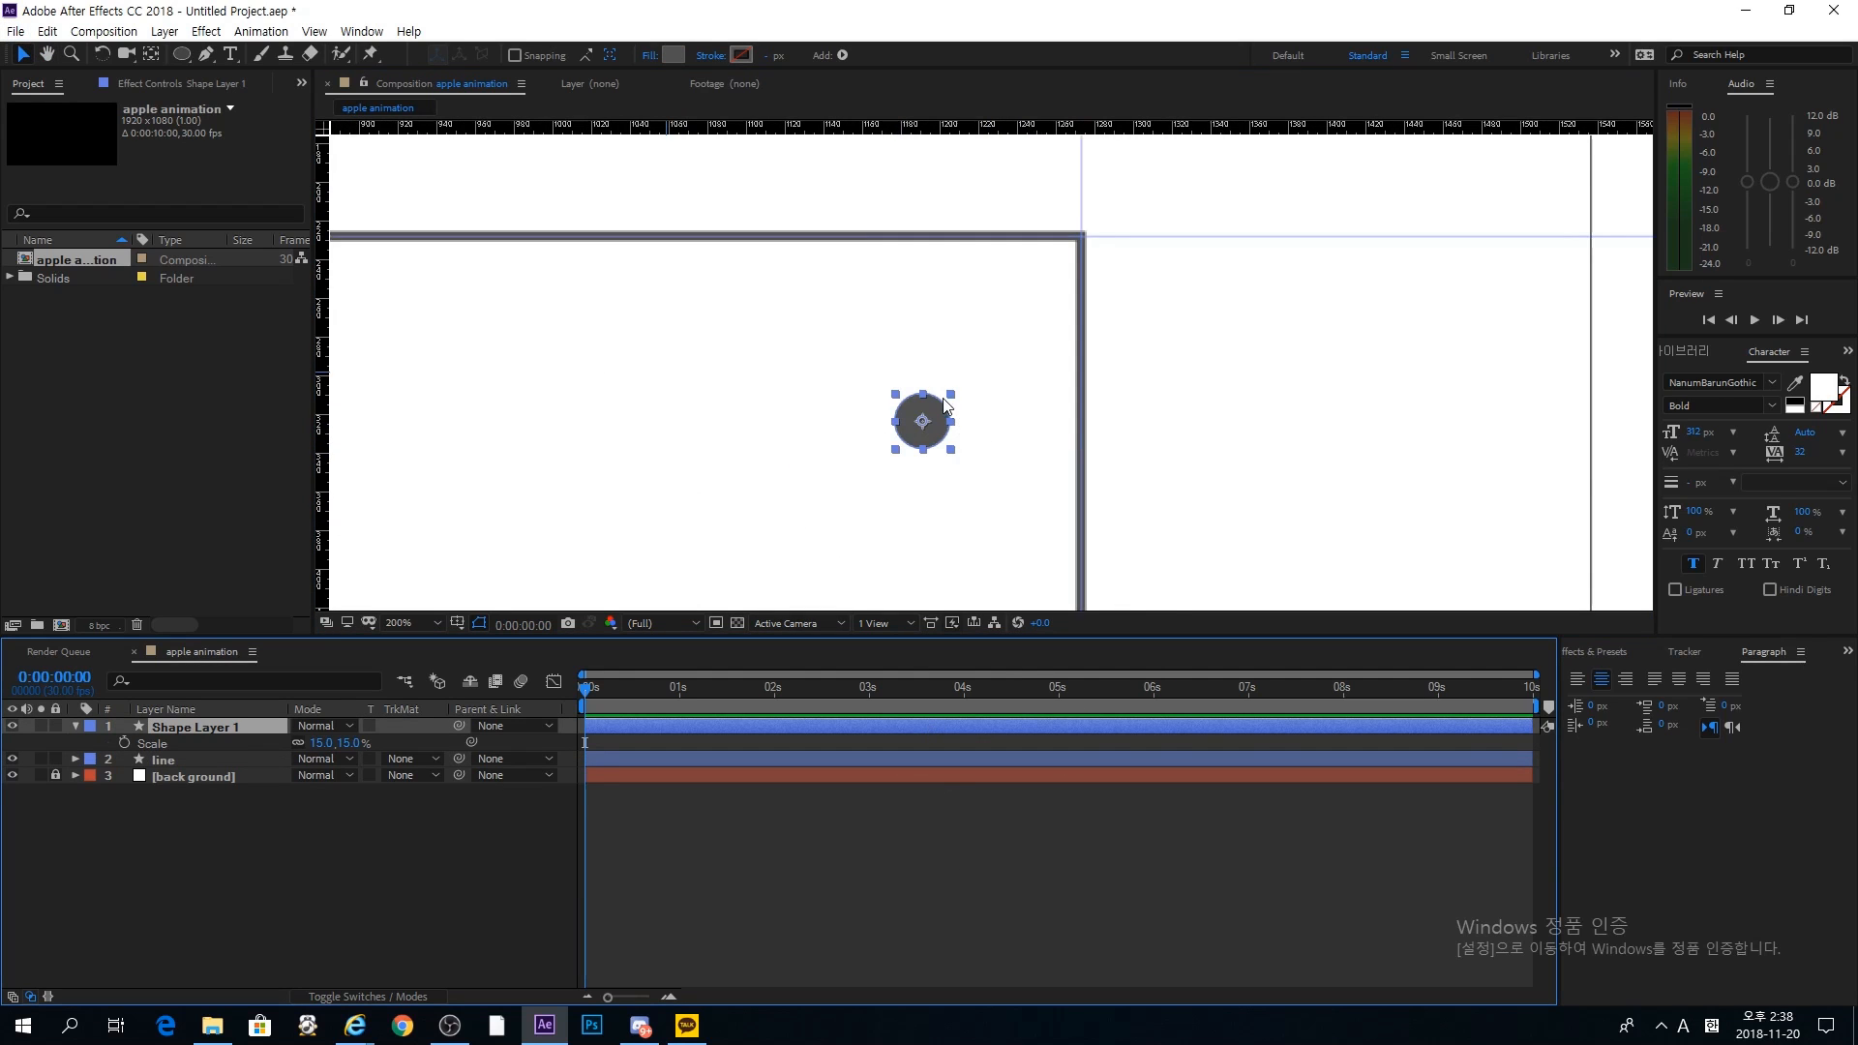
drag(939, 406, 1092, 229)
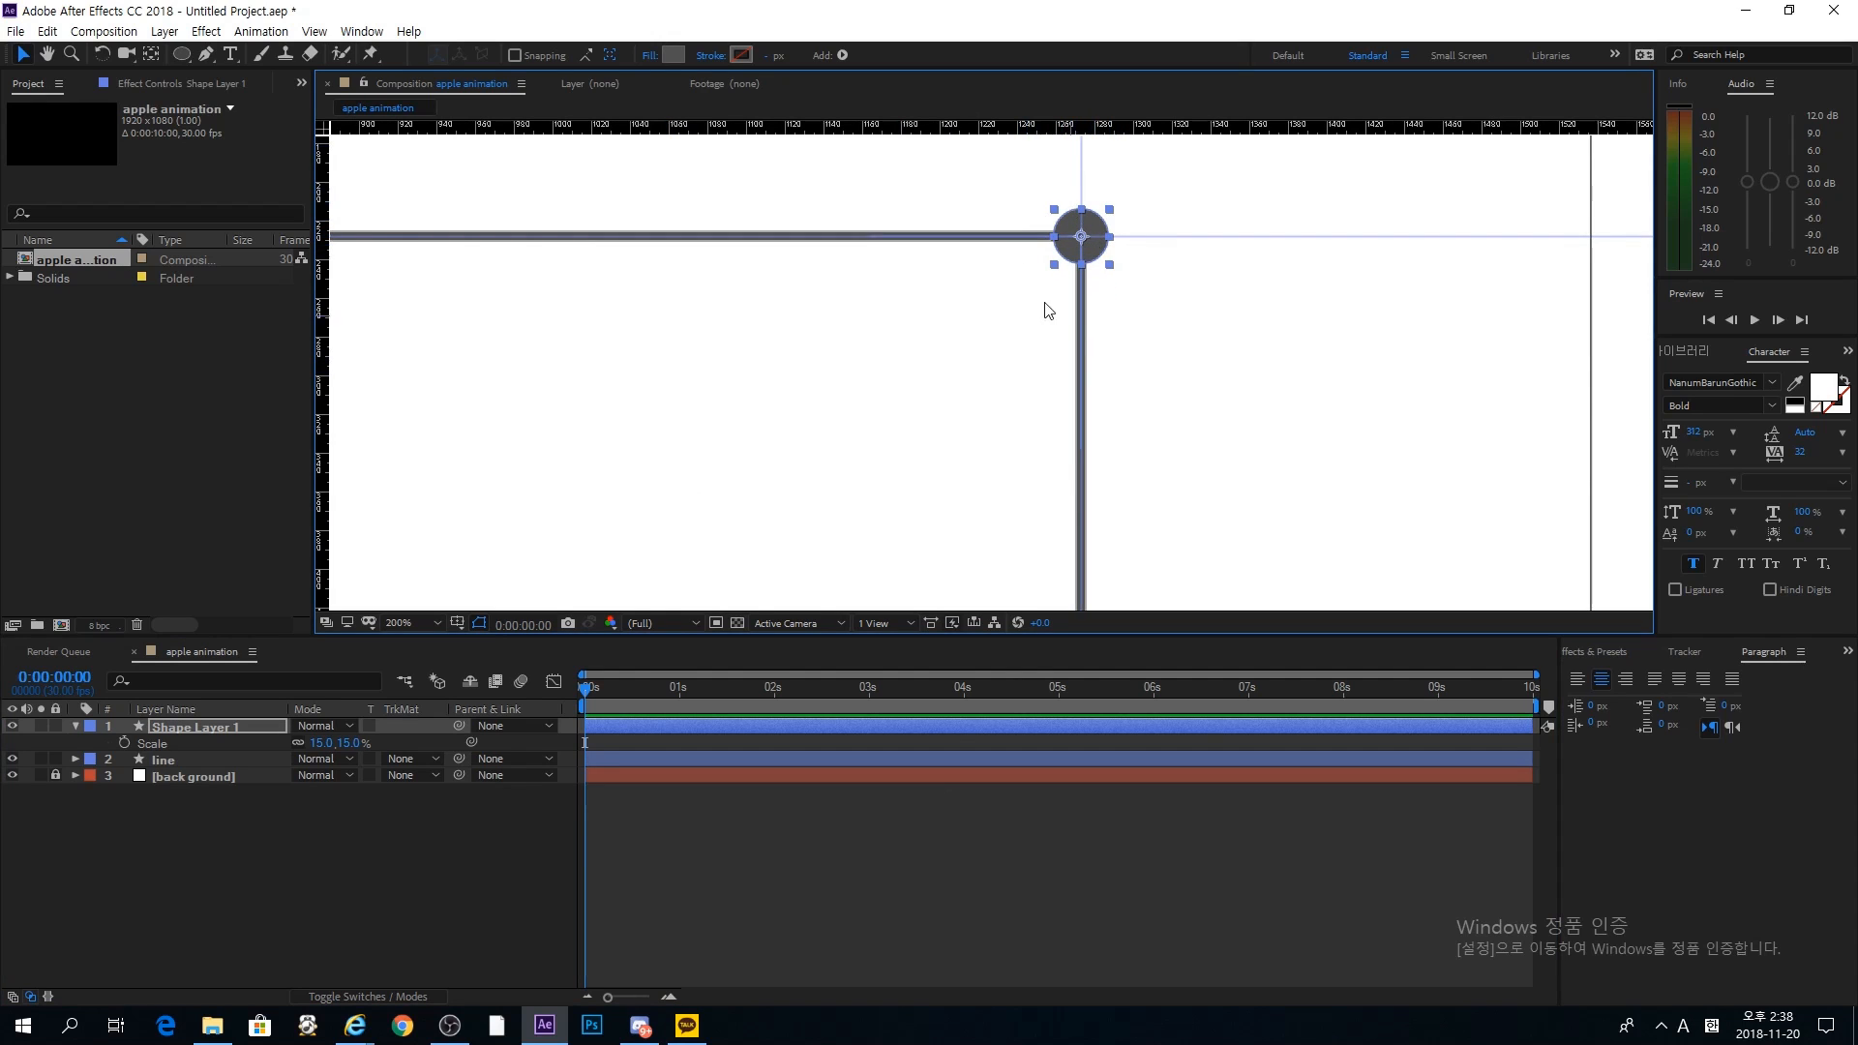
Step: Rename the circle's shape layer as "one"
click(699, 727)
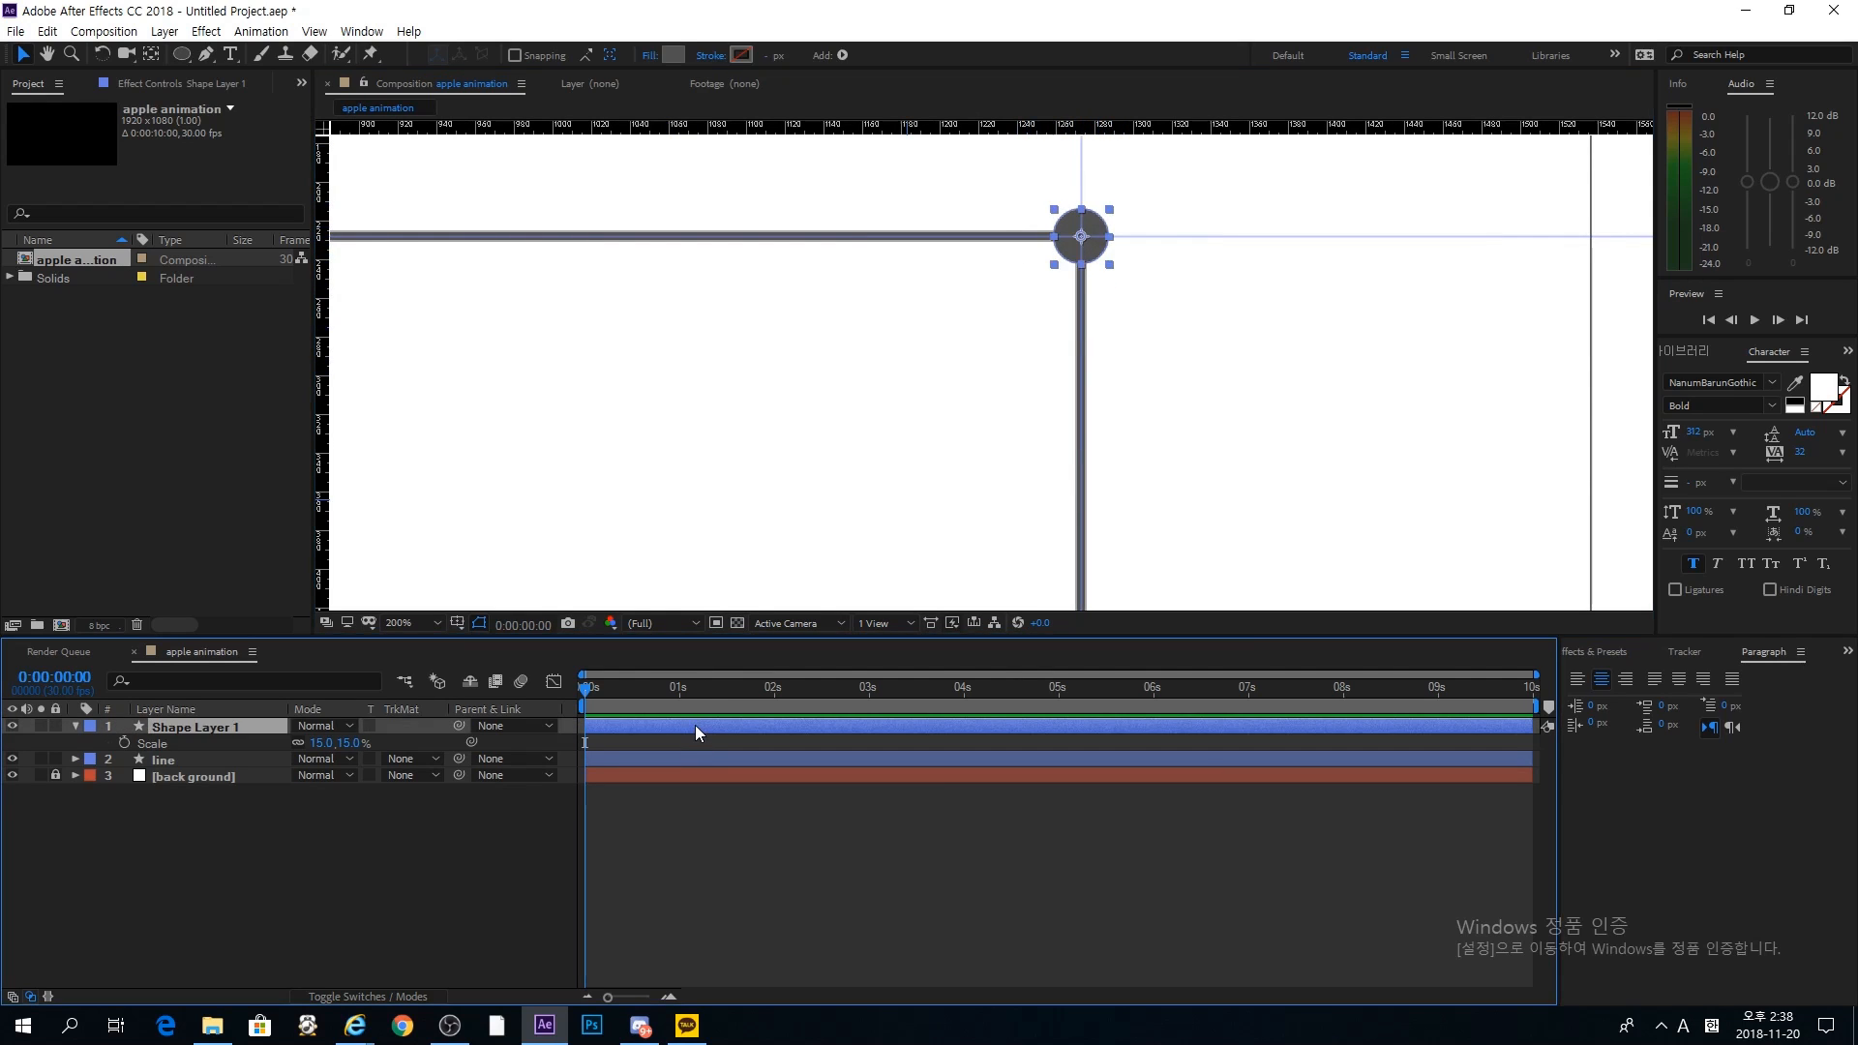
right_click(218, 727)
click(288, 714)
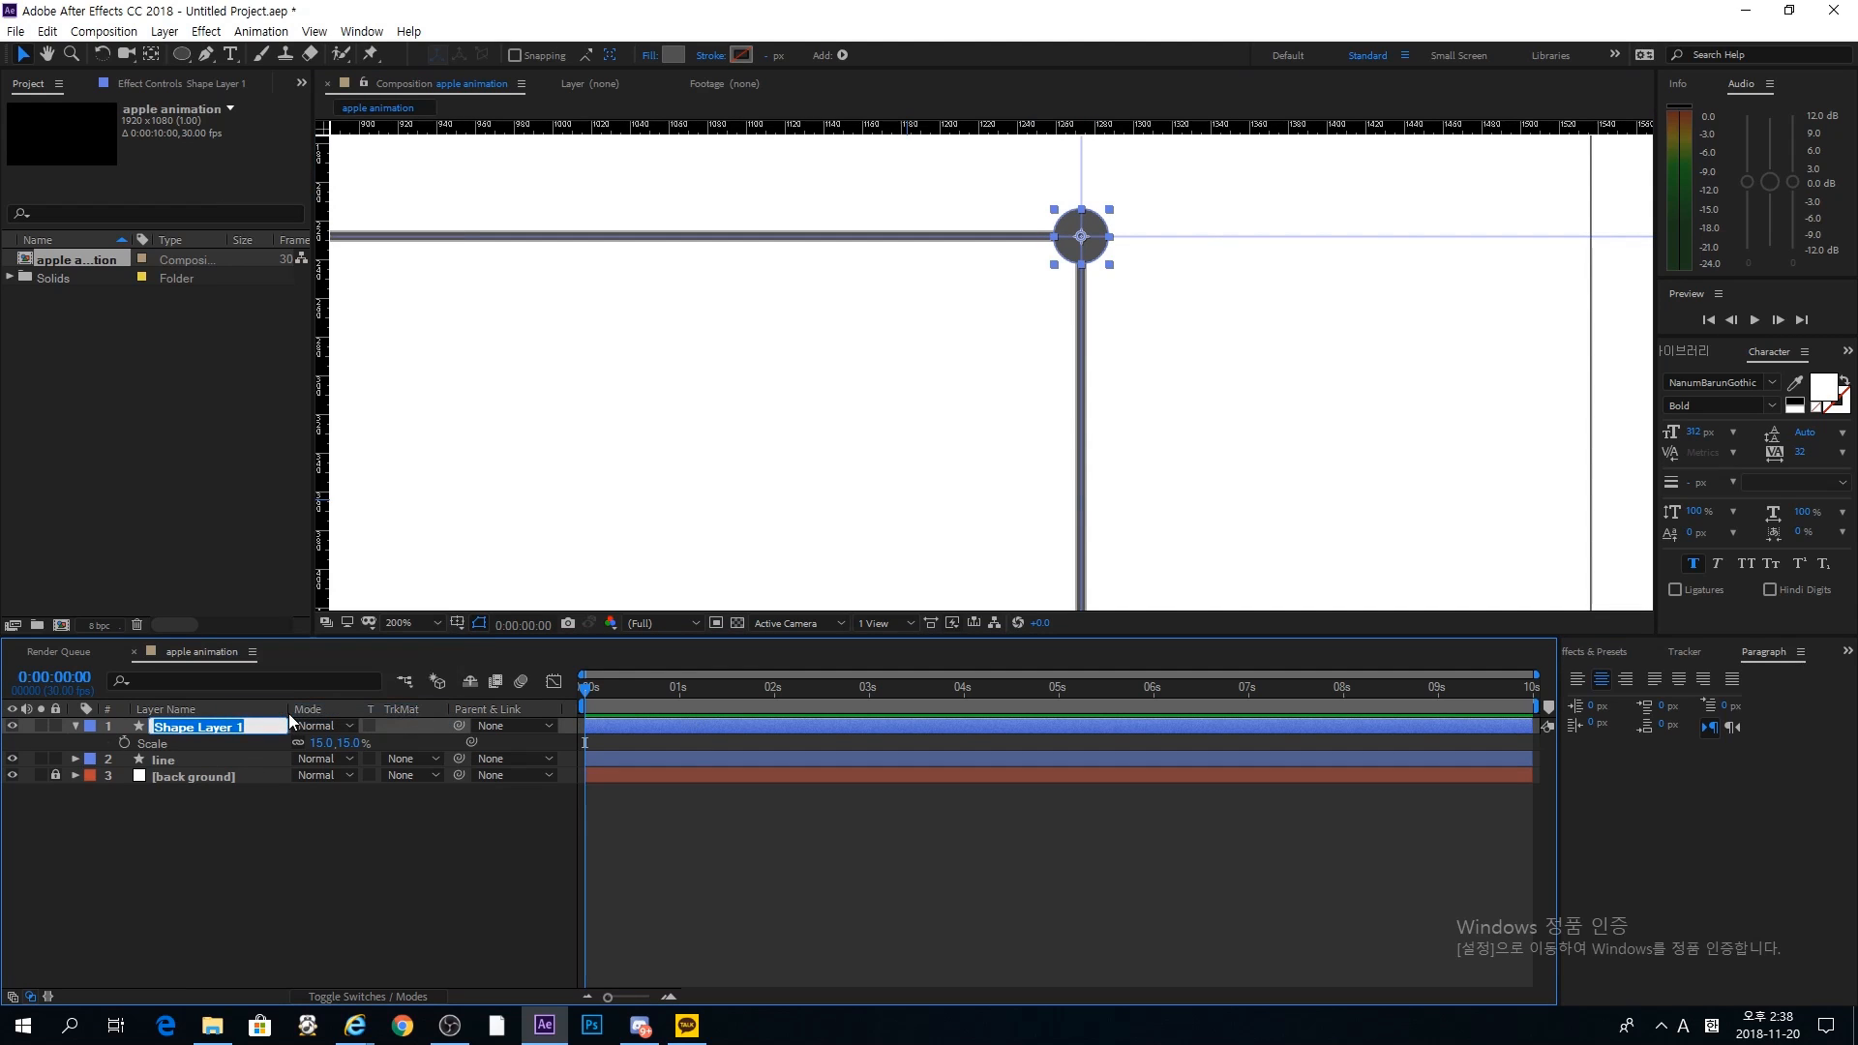
text(one)
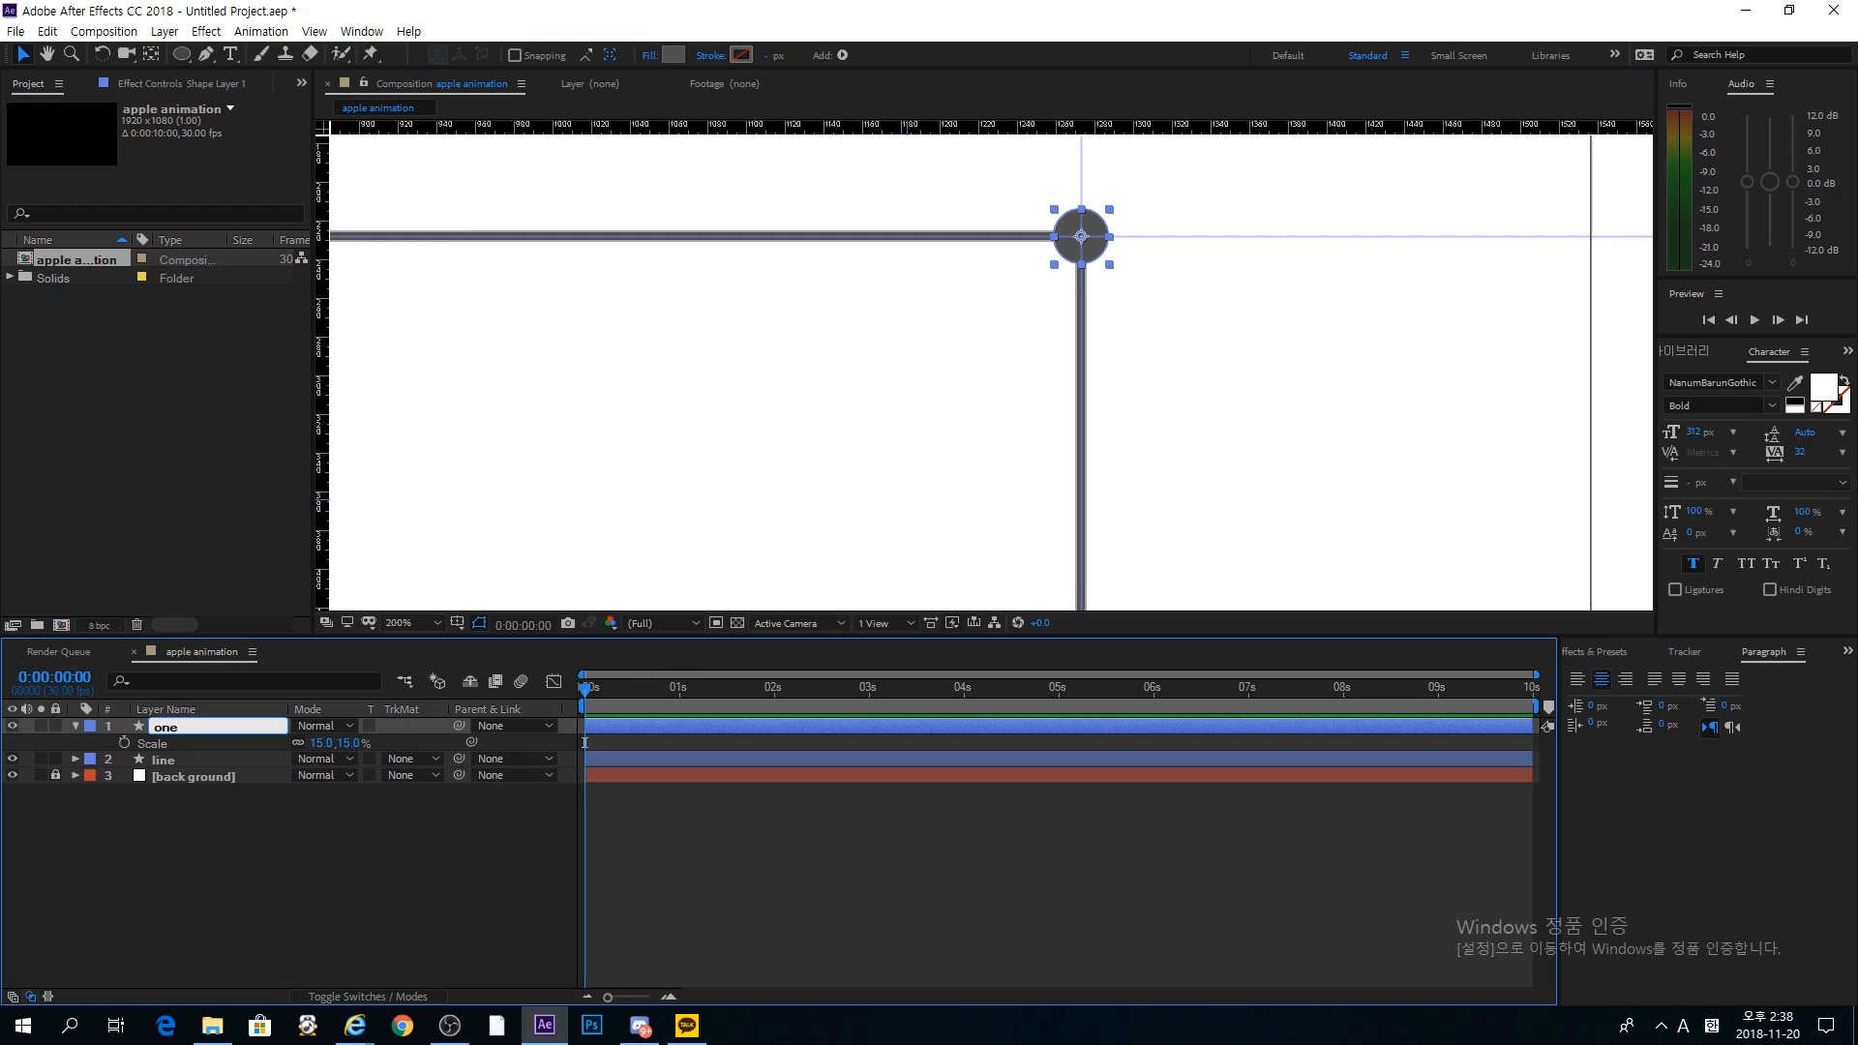
key(Return)
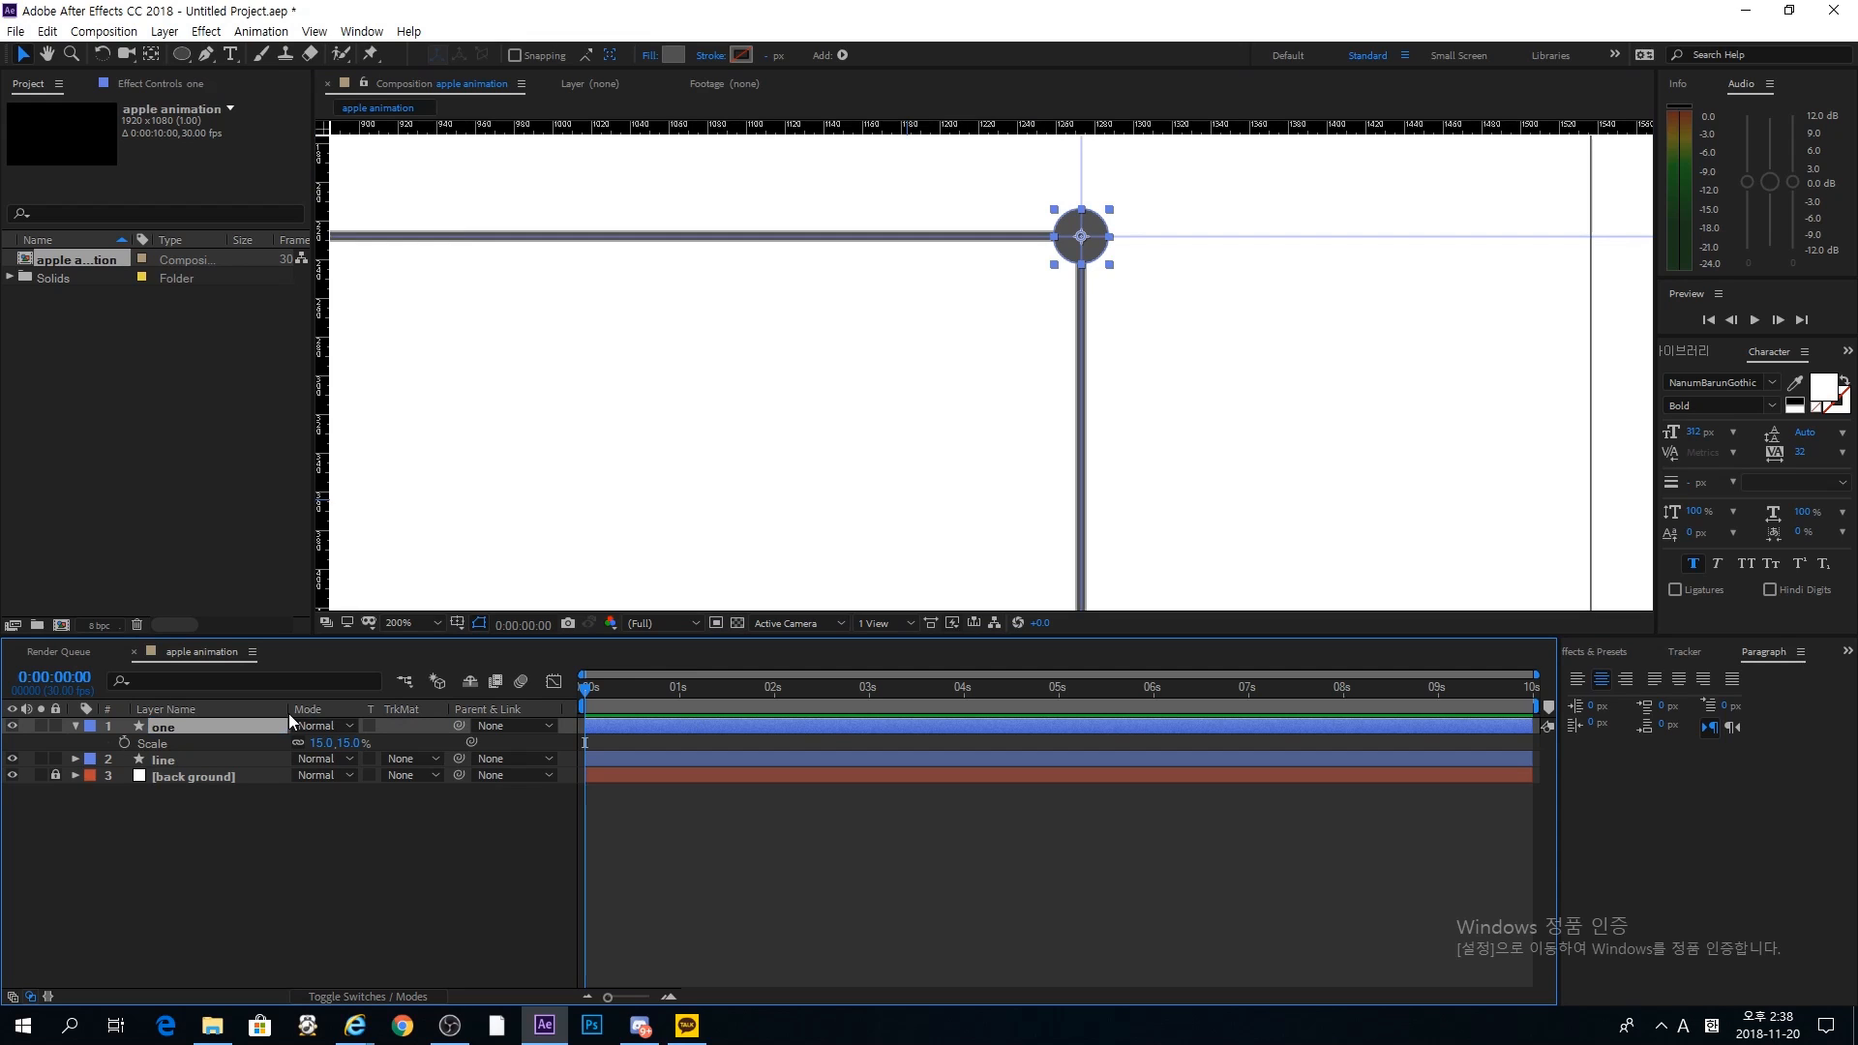
click(636, 907)
Step: Duplicate the layer "one" three times
click(600, 726)
key(ctrl+d)
key(ctrl+d)
key(ctrl+d)
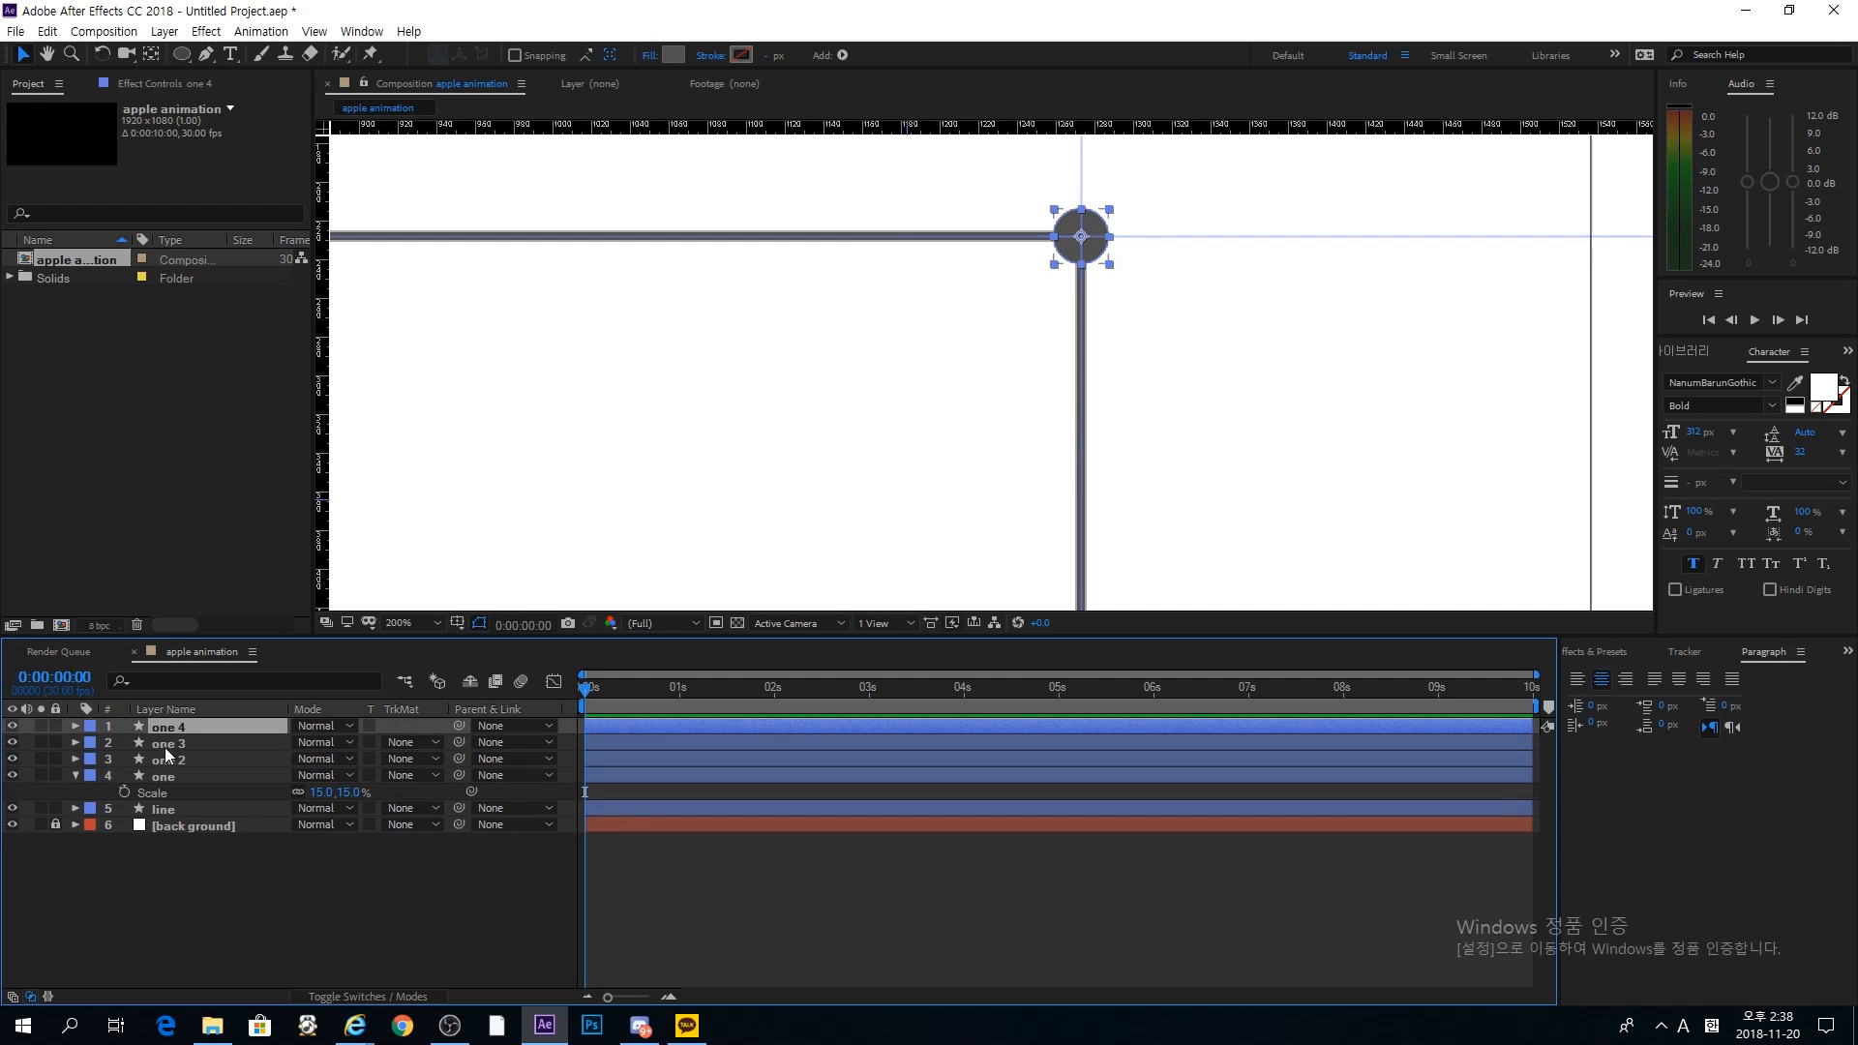
Step: Move the "one 2" circle onto the square's bottom-right corner, centred on the intersection of the guides
click(206, 762)
drag(1095, 245, 1106, 522)
drag(1156, 588, 1234, 193)
scroll(1235, 194, down, 1)
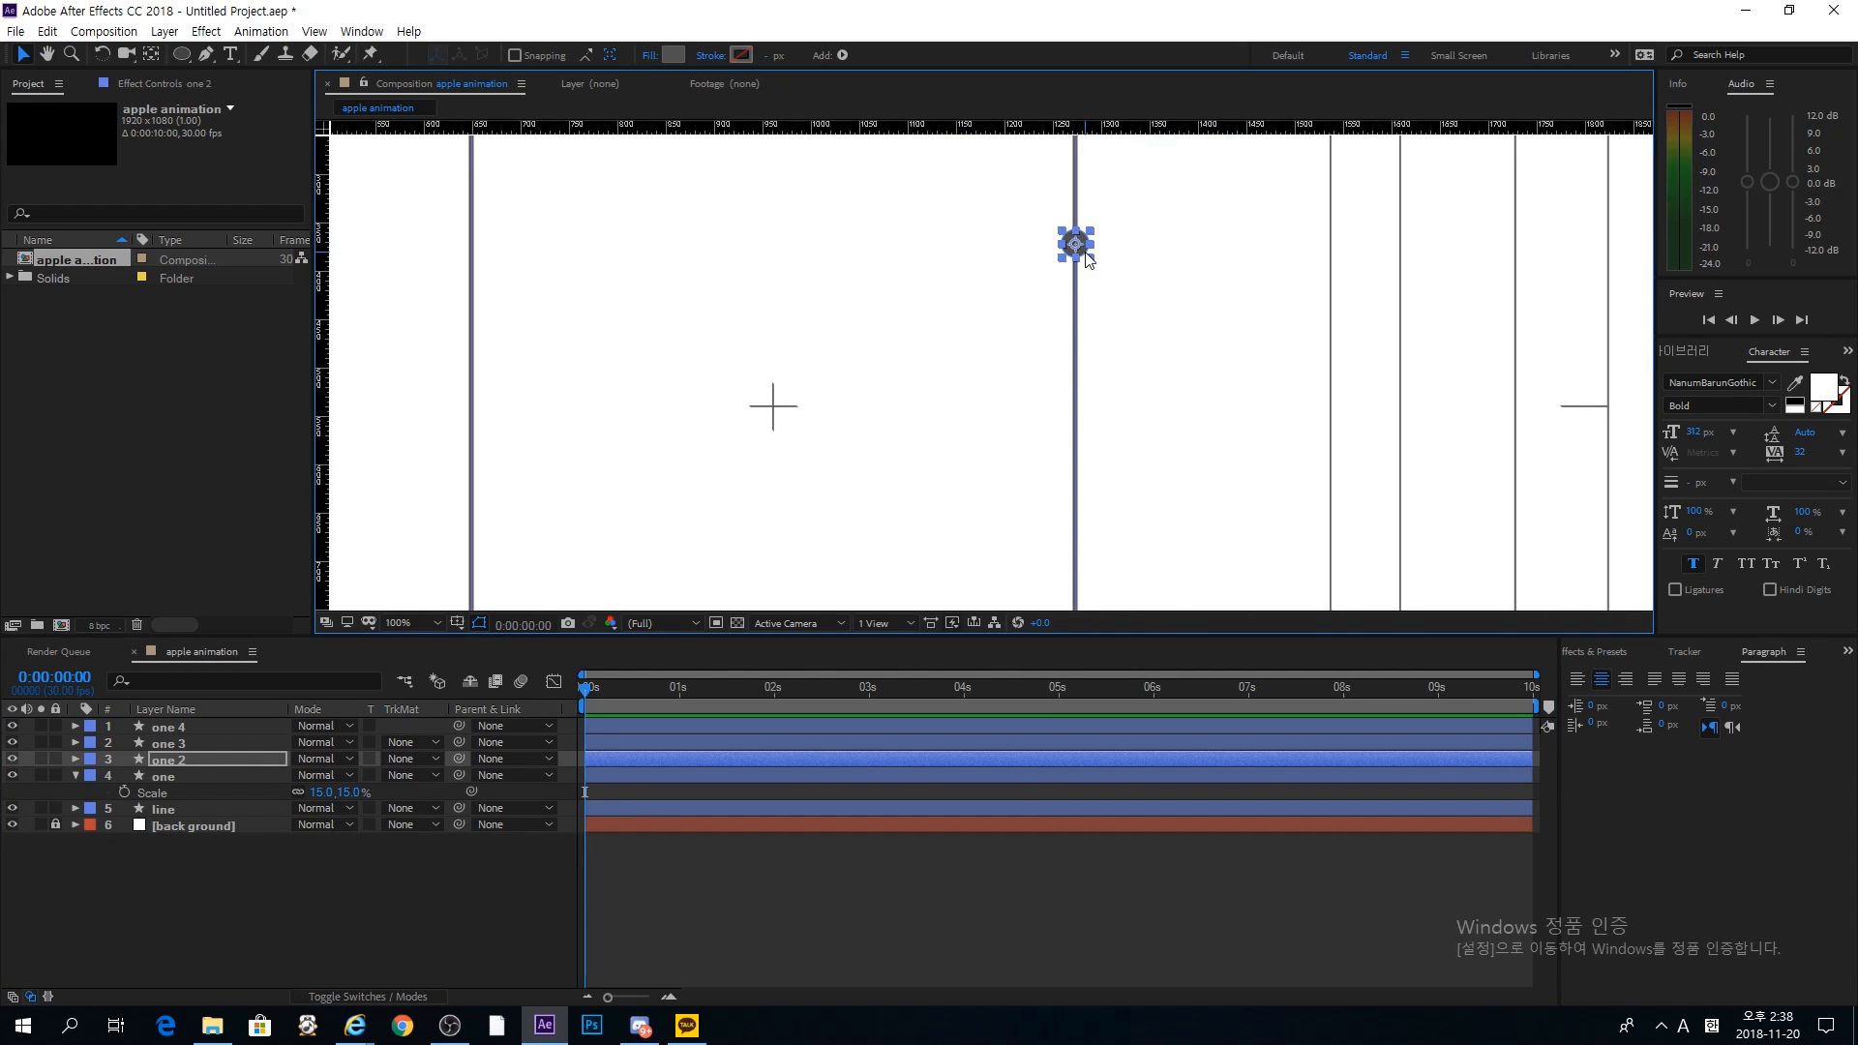
drag(1084, 254, 1103, 593)
scroll(1112, 195, up, 3)
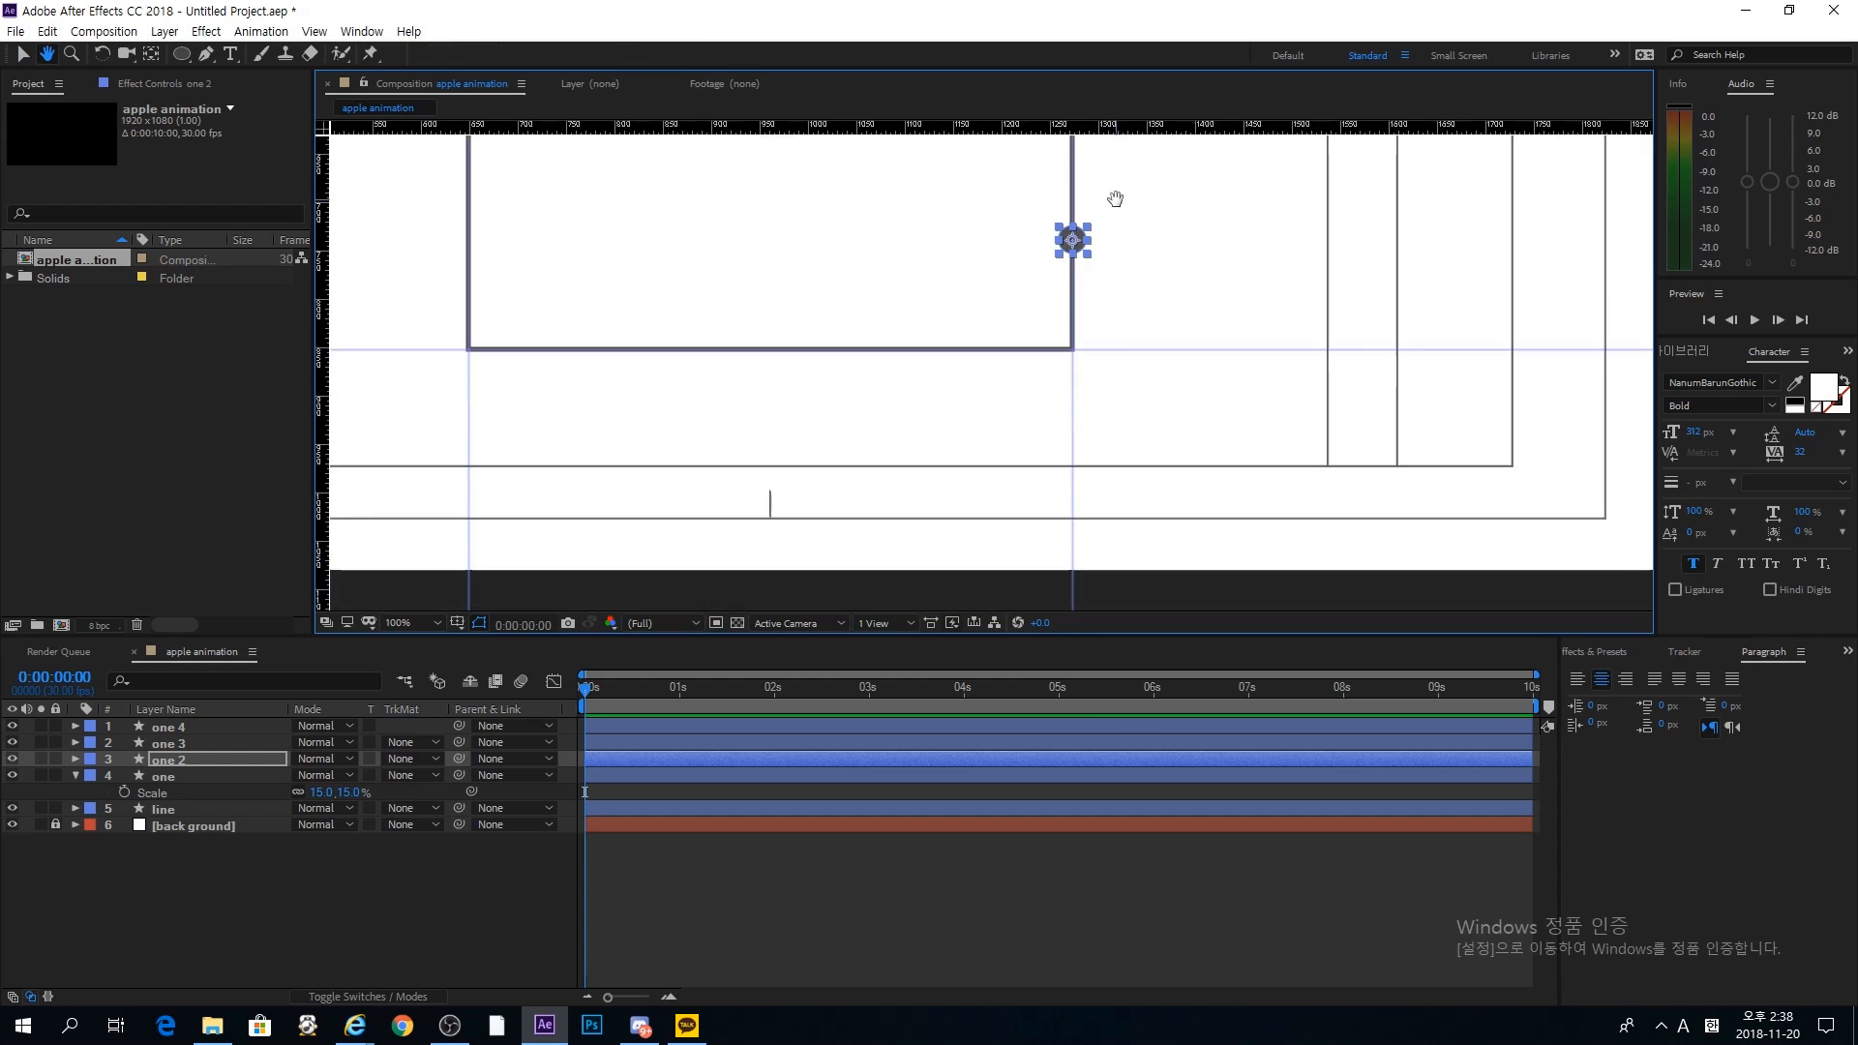
drag(1221, 171, 818, 518)
drag(932, 215, 937, 516)
drag(992, 523, 1024, 365)
click(821, 761)
drag(1042, 460, 1077, 268)
drag(981, 304, 981, 443)
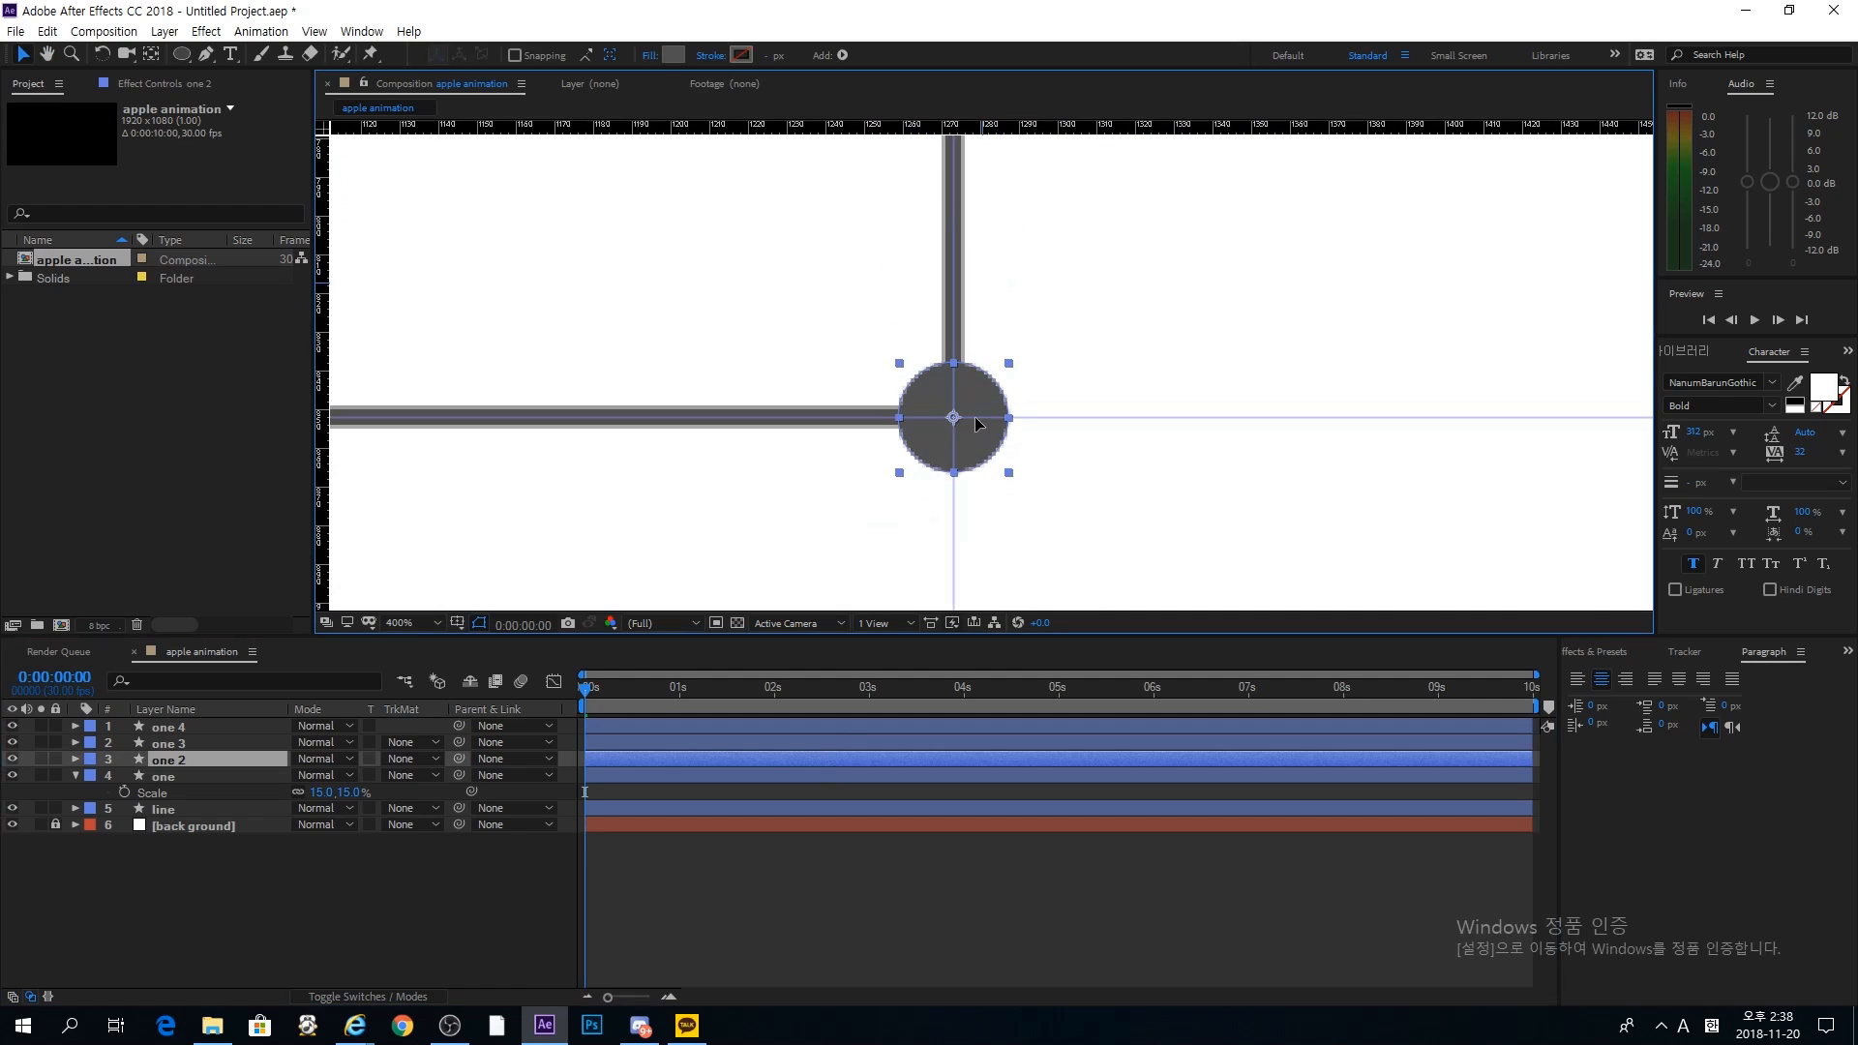
Step: Move the "one 3" circle along the square's top edge to its top-left corner
scroll(988, 374, down, 3)
scroll(997, 300, down, 2)
scroll(1003, 323, up, 2)
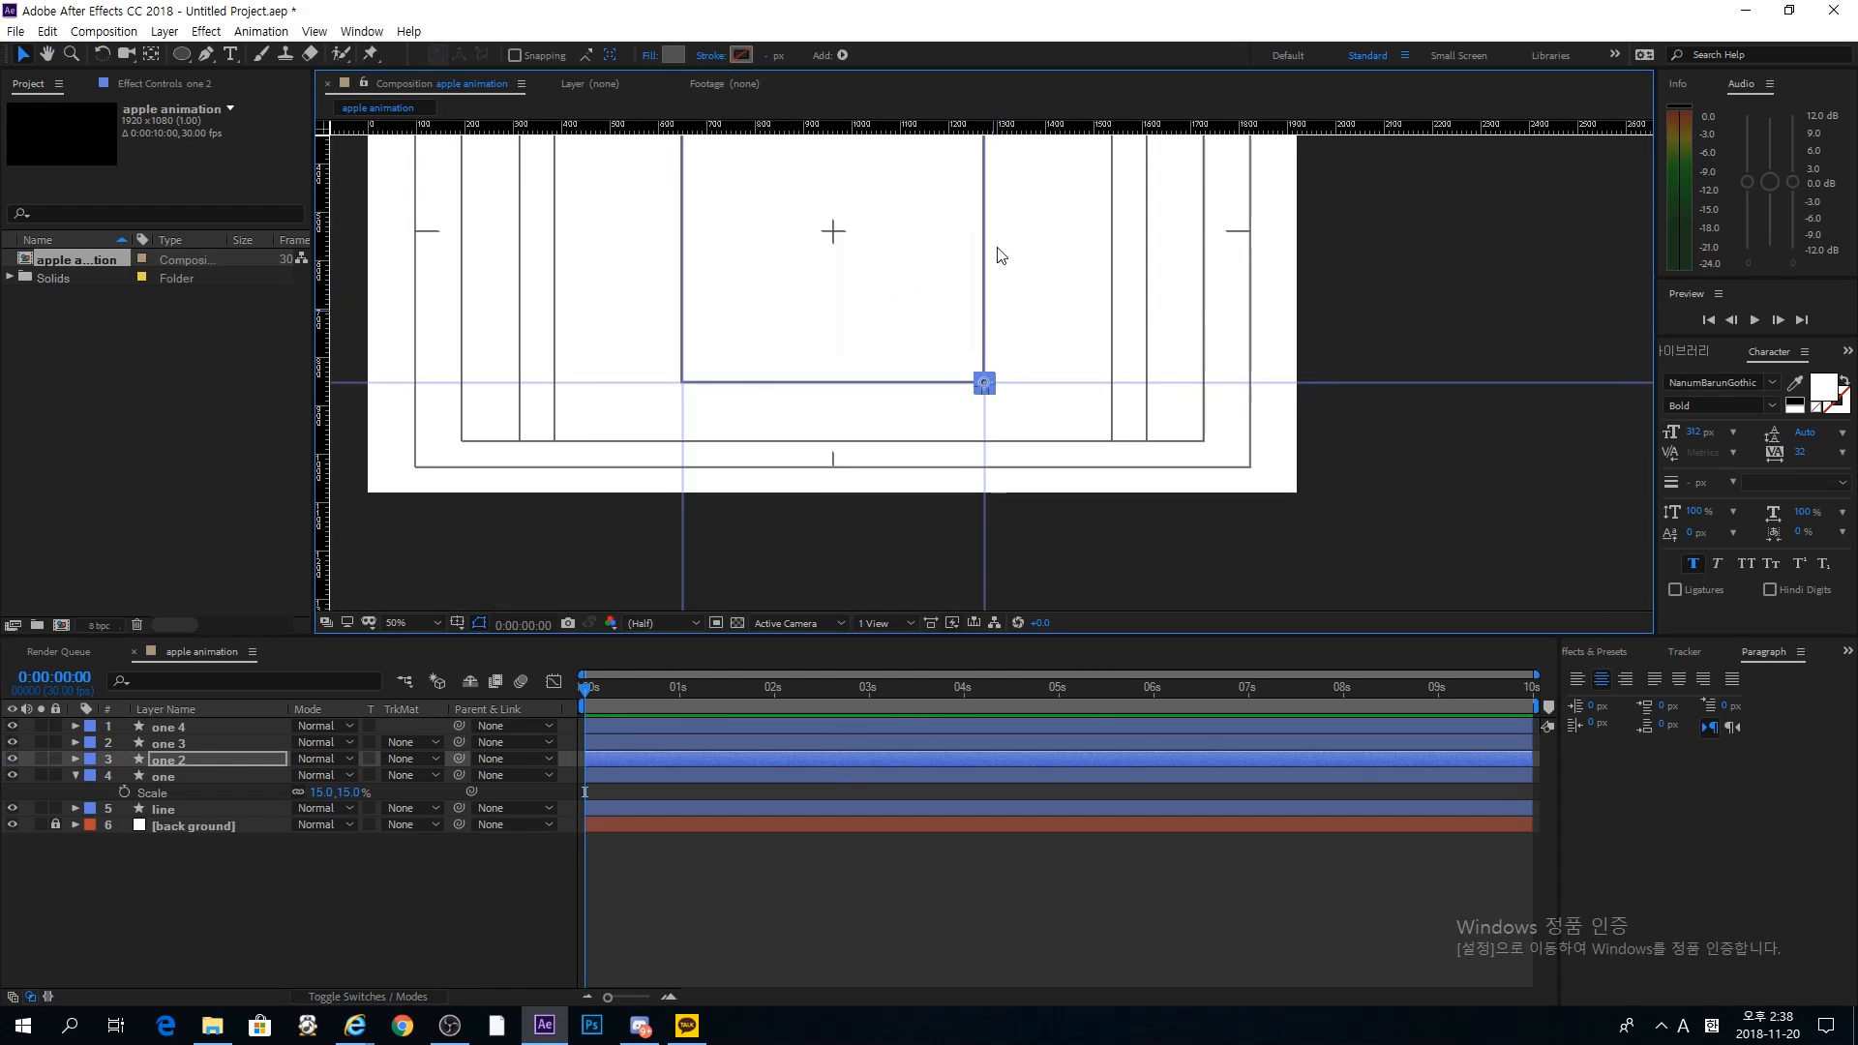
drag(996, 252, 993, 538)
key(v)
scroll(993, 356, up, 7)
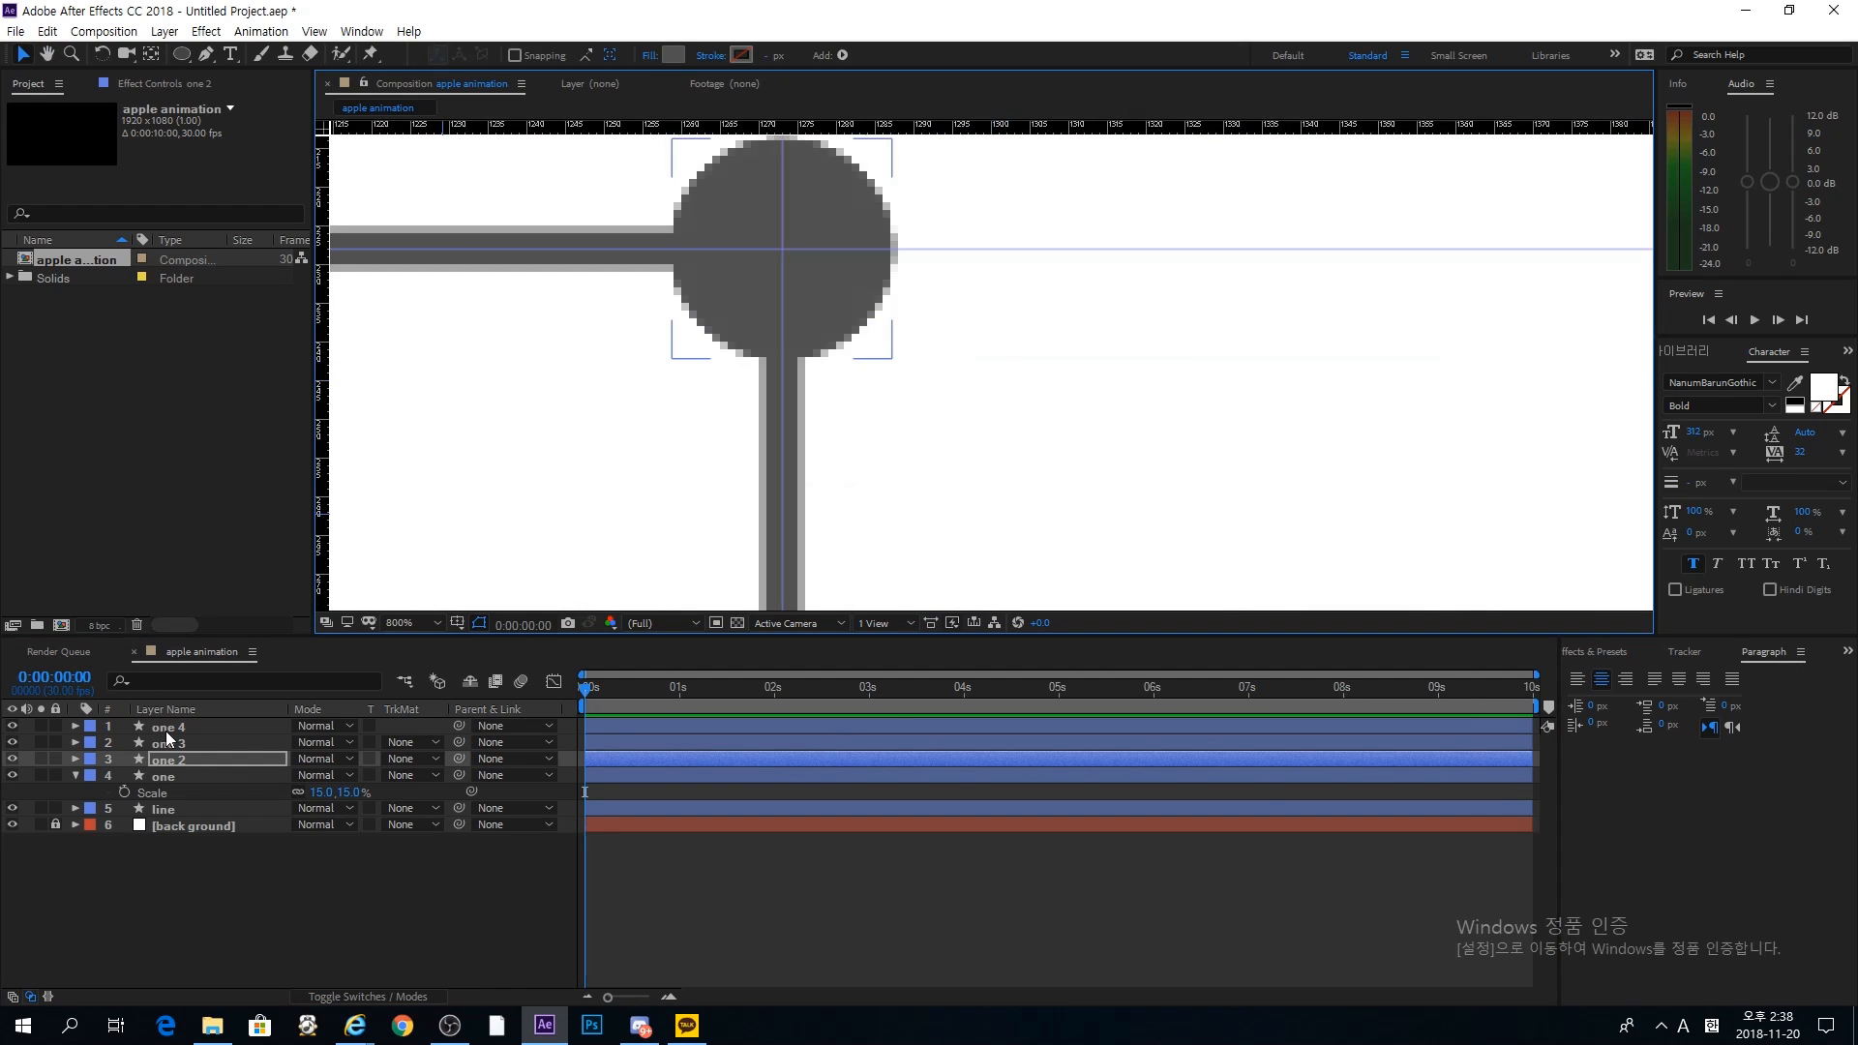
click(170, 743)
drag(534, 468, 1136, 470)
drag(1329, 304, 235, 372)
drag(645, 343, 1422, 351)
drag(921, 455, 1337, 589)
scroll(1264, 453, down, 1)
drag(1256, 414, 281, 414)
drag(571, 469, 1649, 364)
drag(1346, 300, 541, 344)
drag(1000, 405, 339, 474)
drag(1442, 412, 438, 366)
drag(1413, 326, 700, 582)
Step: Move the "one 4" circle onto the square's bottom-left corner, centred on the intersection of the guides
click(871, 726)
drag(600, 620, 494, 663)
drag(555, 566, 1180, 138)
drag(1166, 229, 456, 602)
drag(607, 502, 1309, 155)
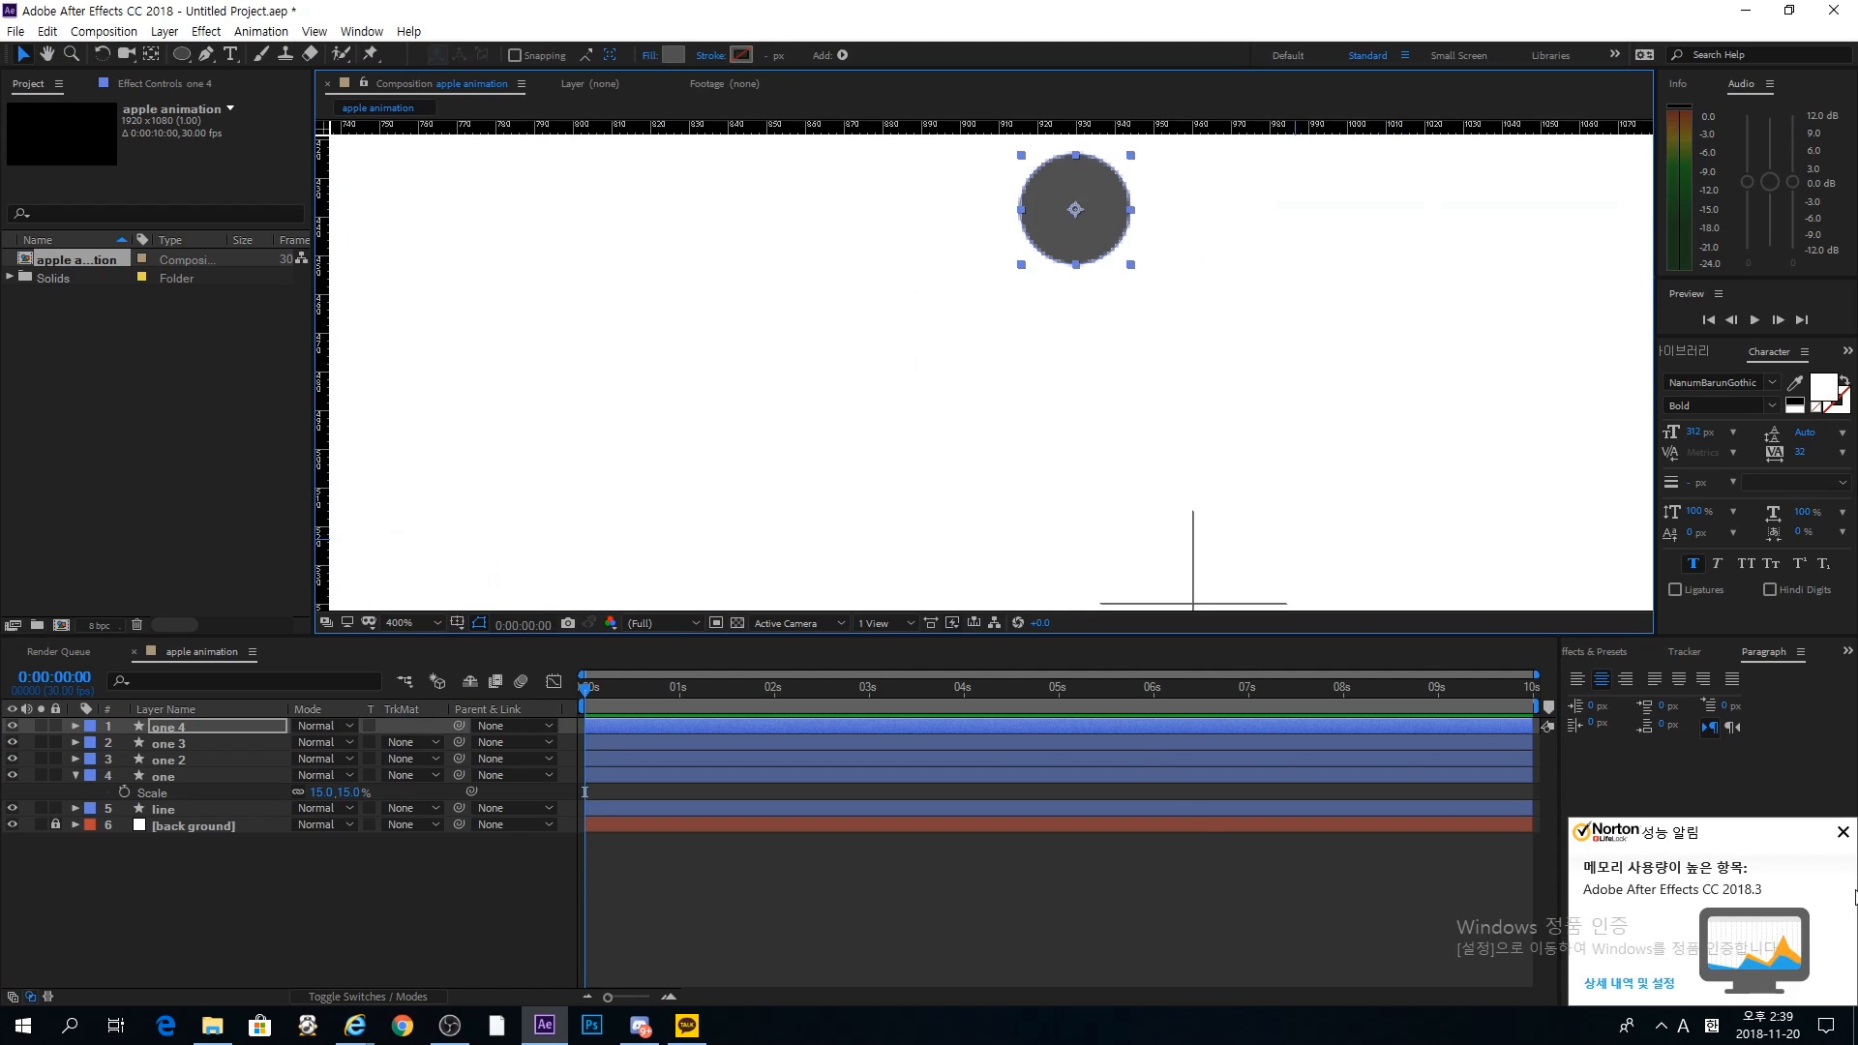
click(1842, 831)
drag(1062, 245, 457, 570)
drag(605, 518, 1392, 161)
drag(1249, 211, 911, 586)
drag(1101, 535, 1153, 139)
scroll(993, 259, down, 1)
drag(994, 266, 906, 314)
scroll(970, 540, down, 4)
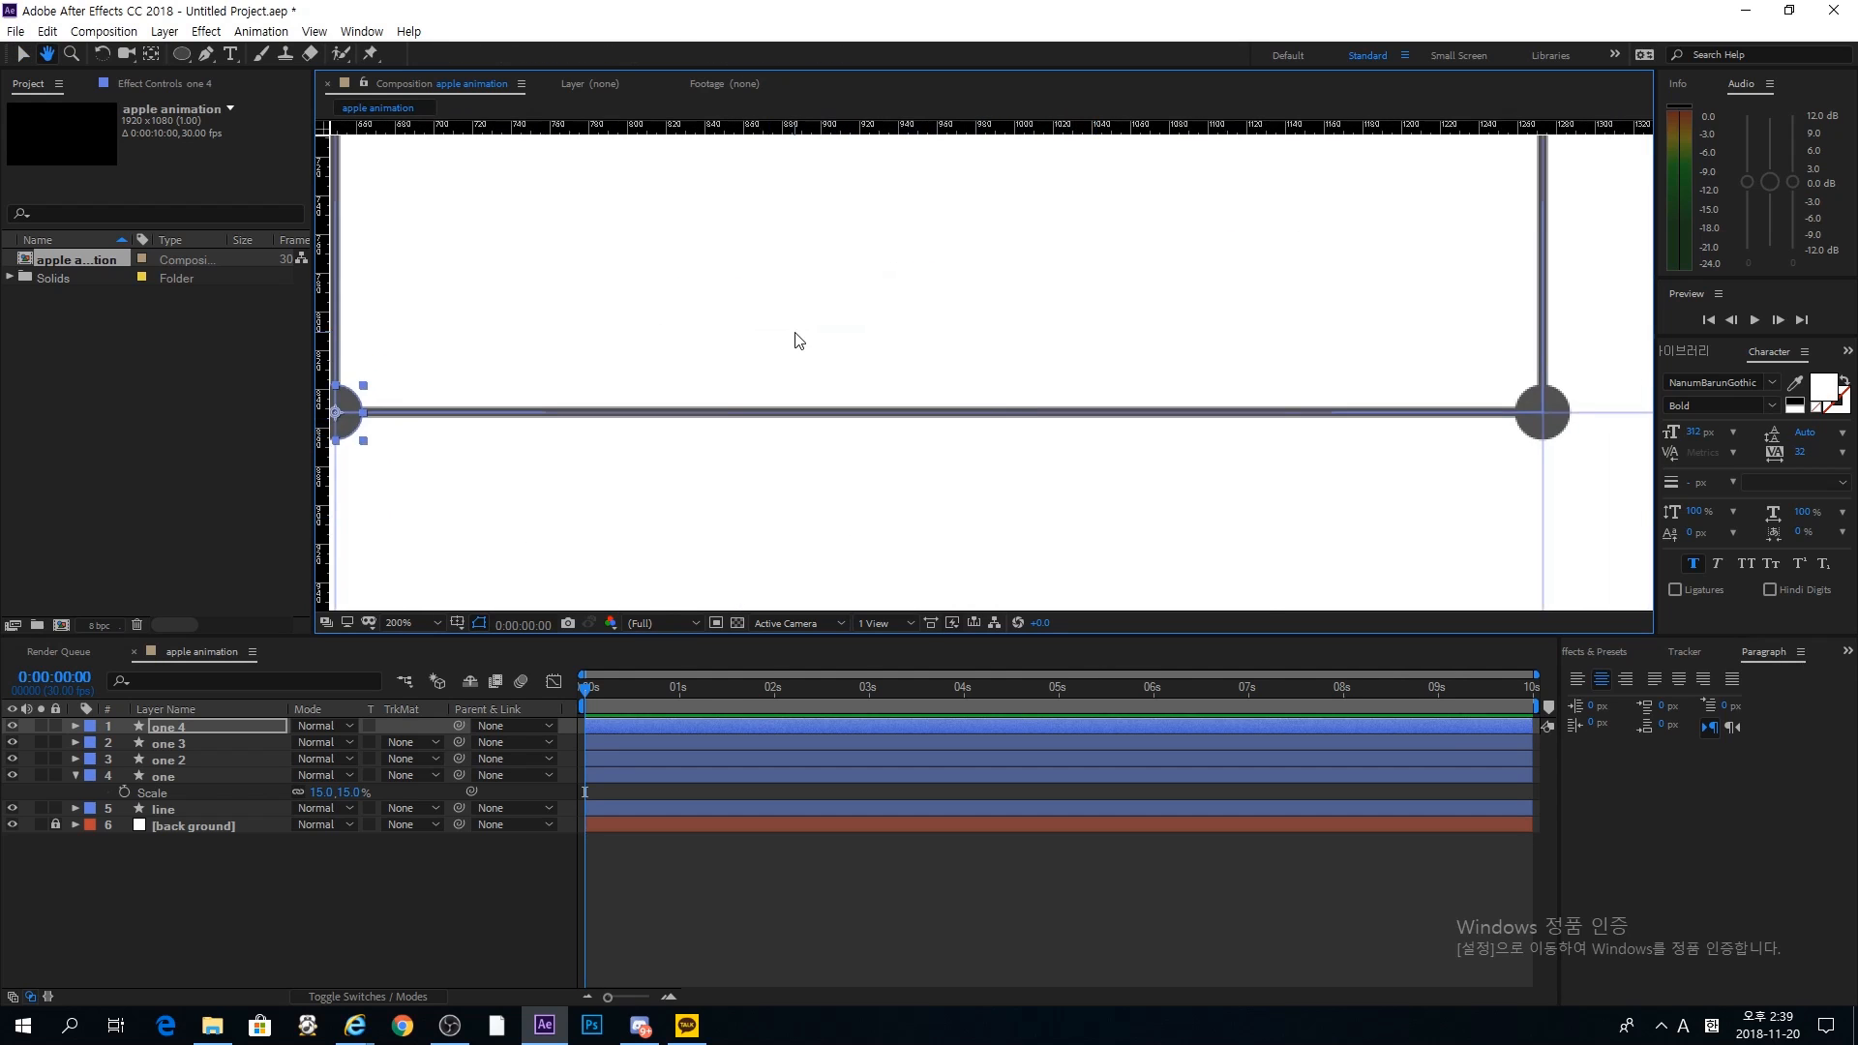
drag(935, 263, 852, 406)
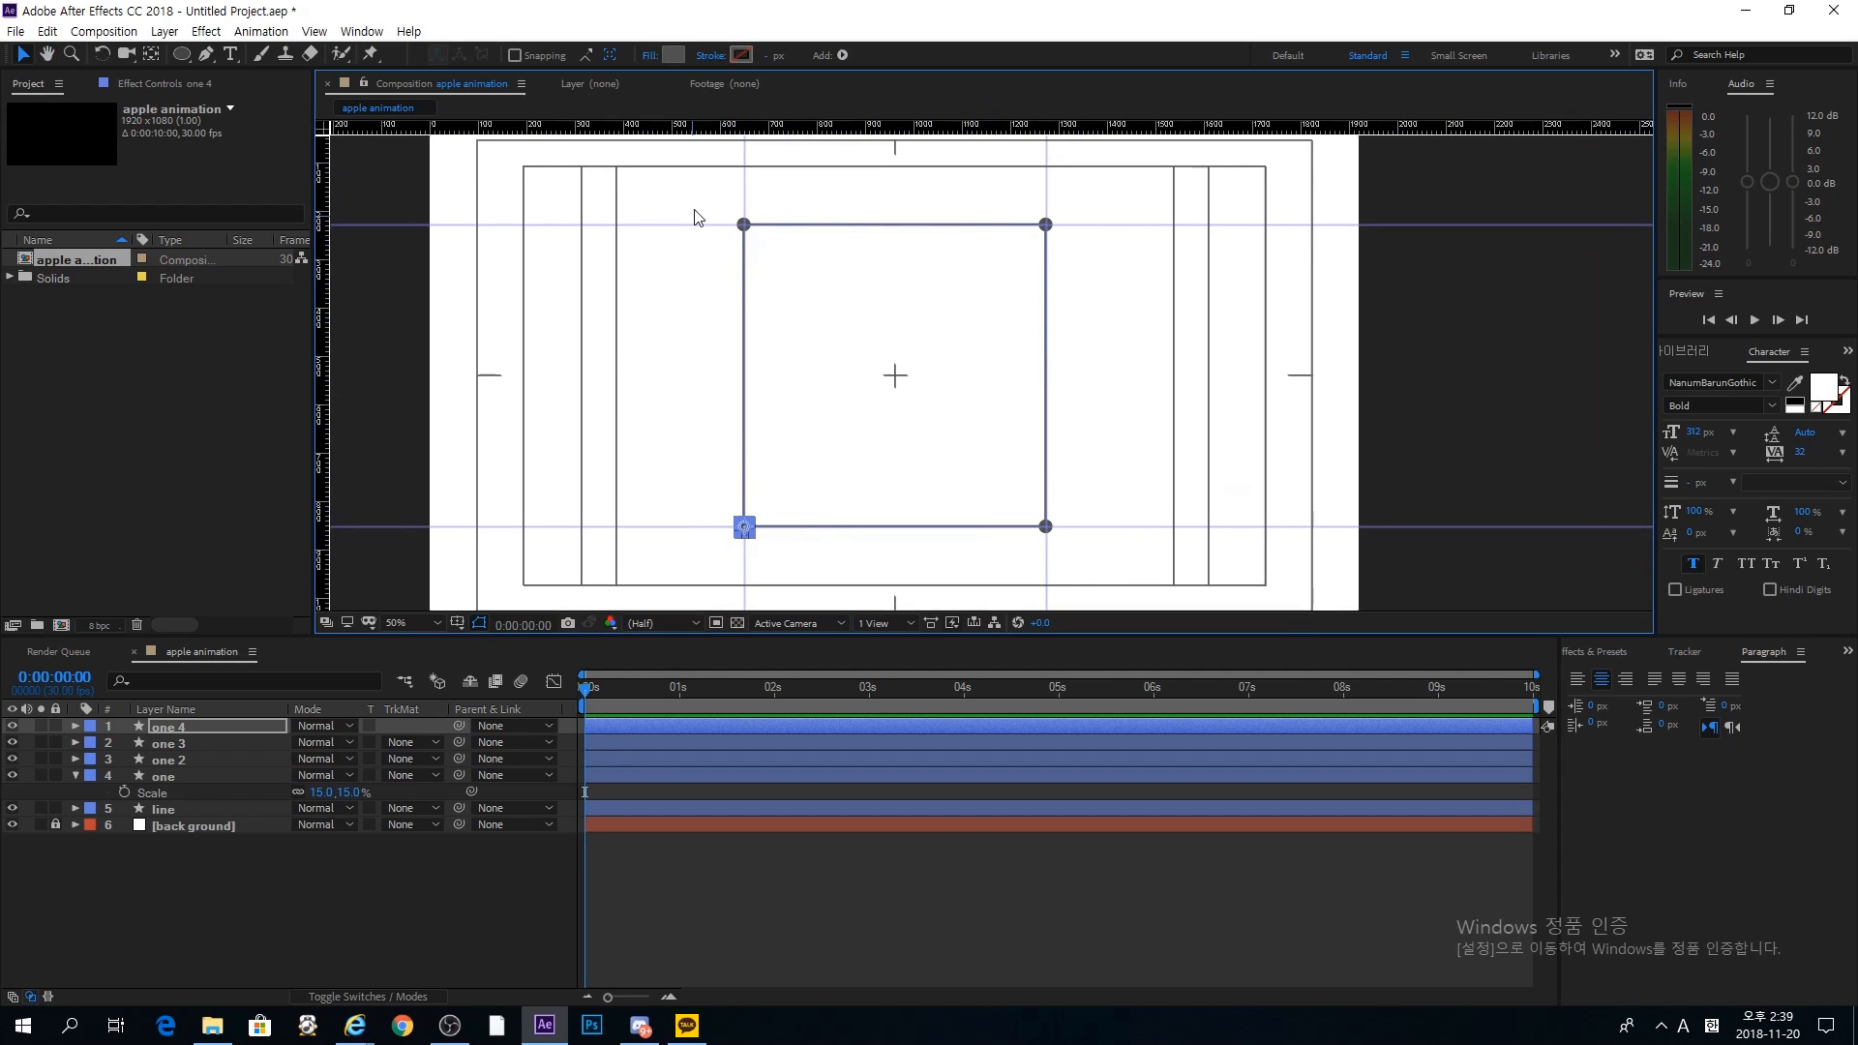
click(233, 834)
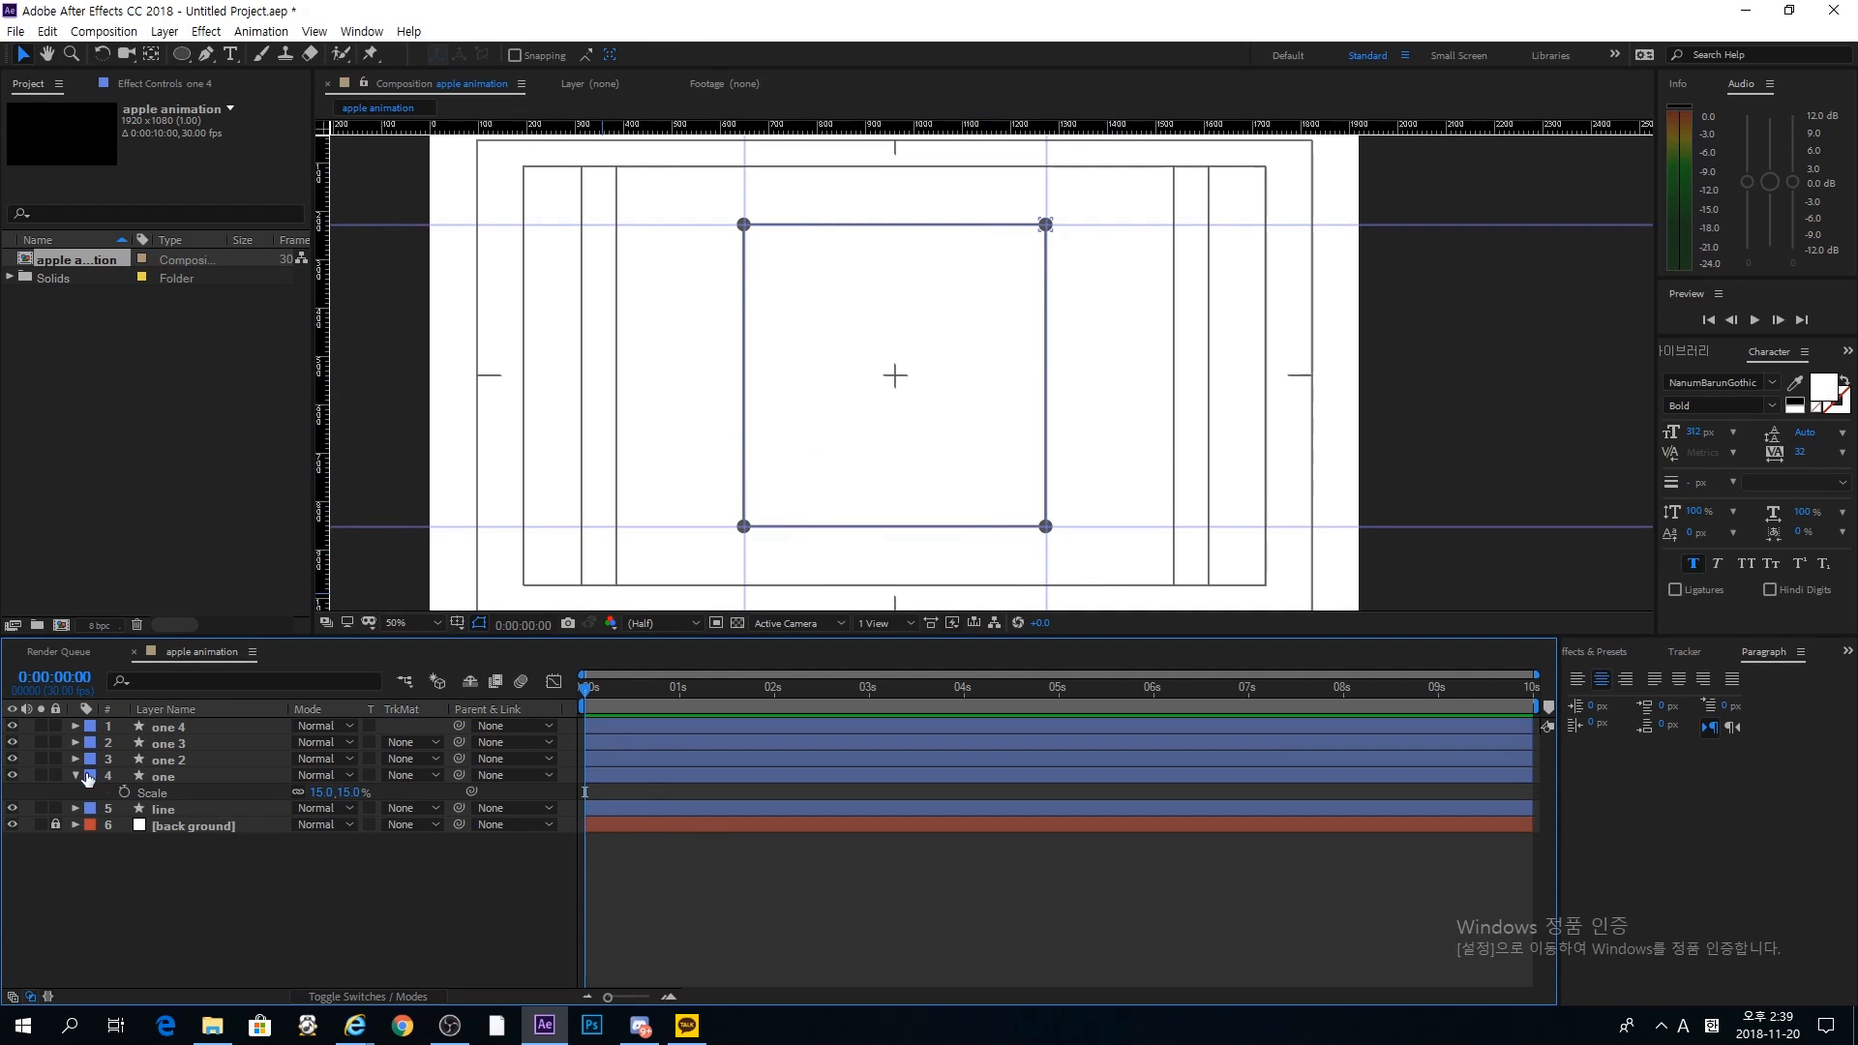
Step: Add Trim Paths to the contents of the shape layer "line"
click(76, 777)
click(165, 794)
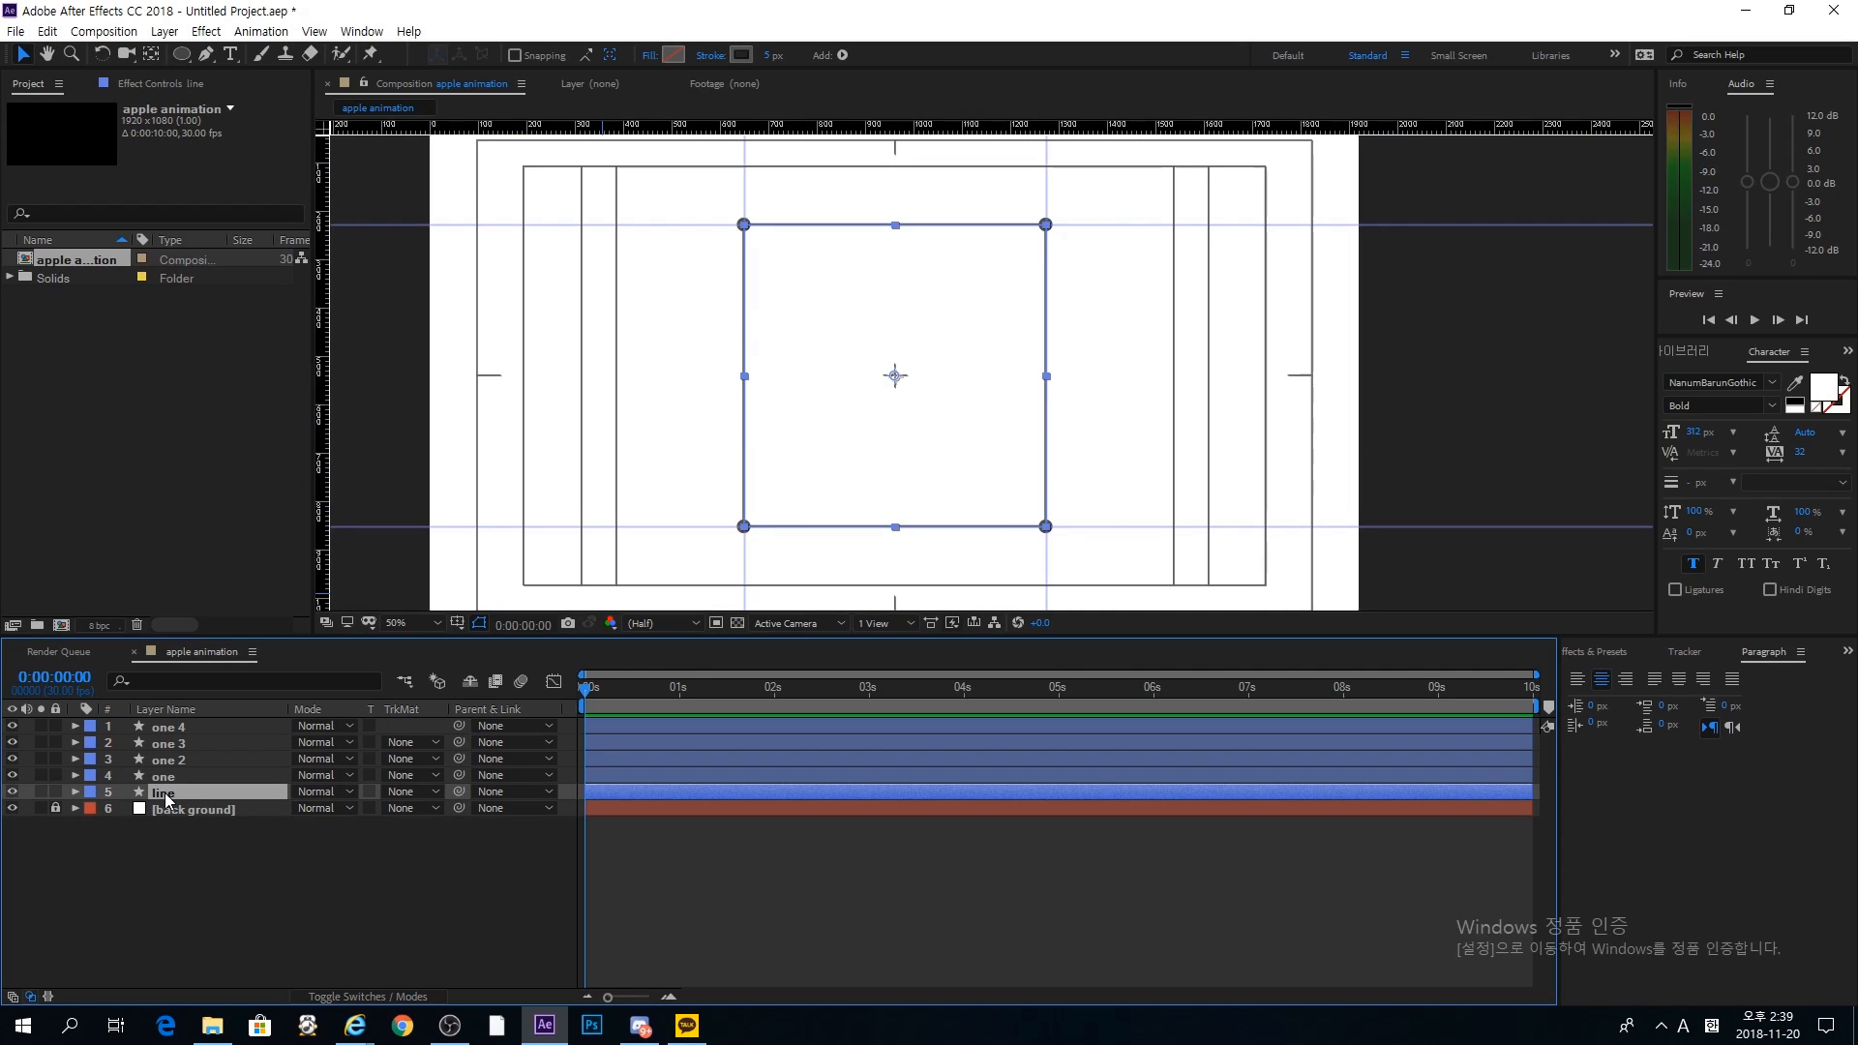
click(75, 792)
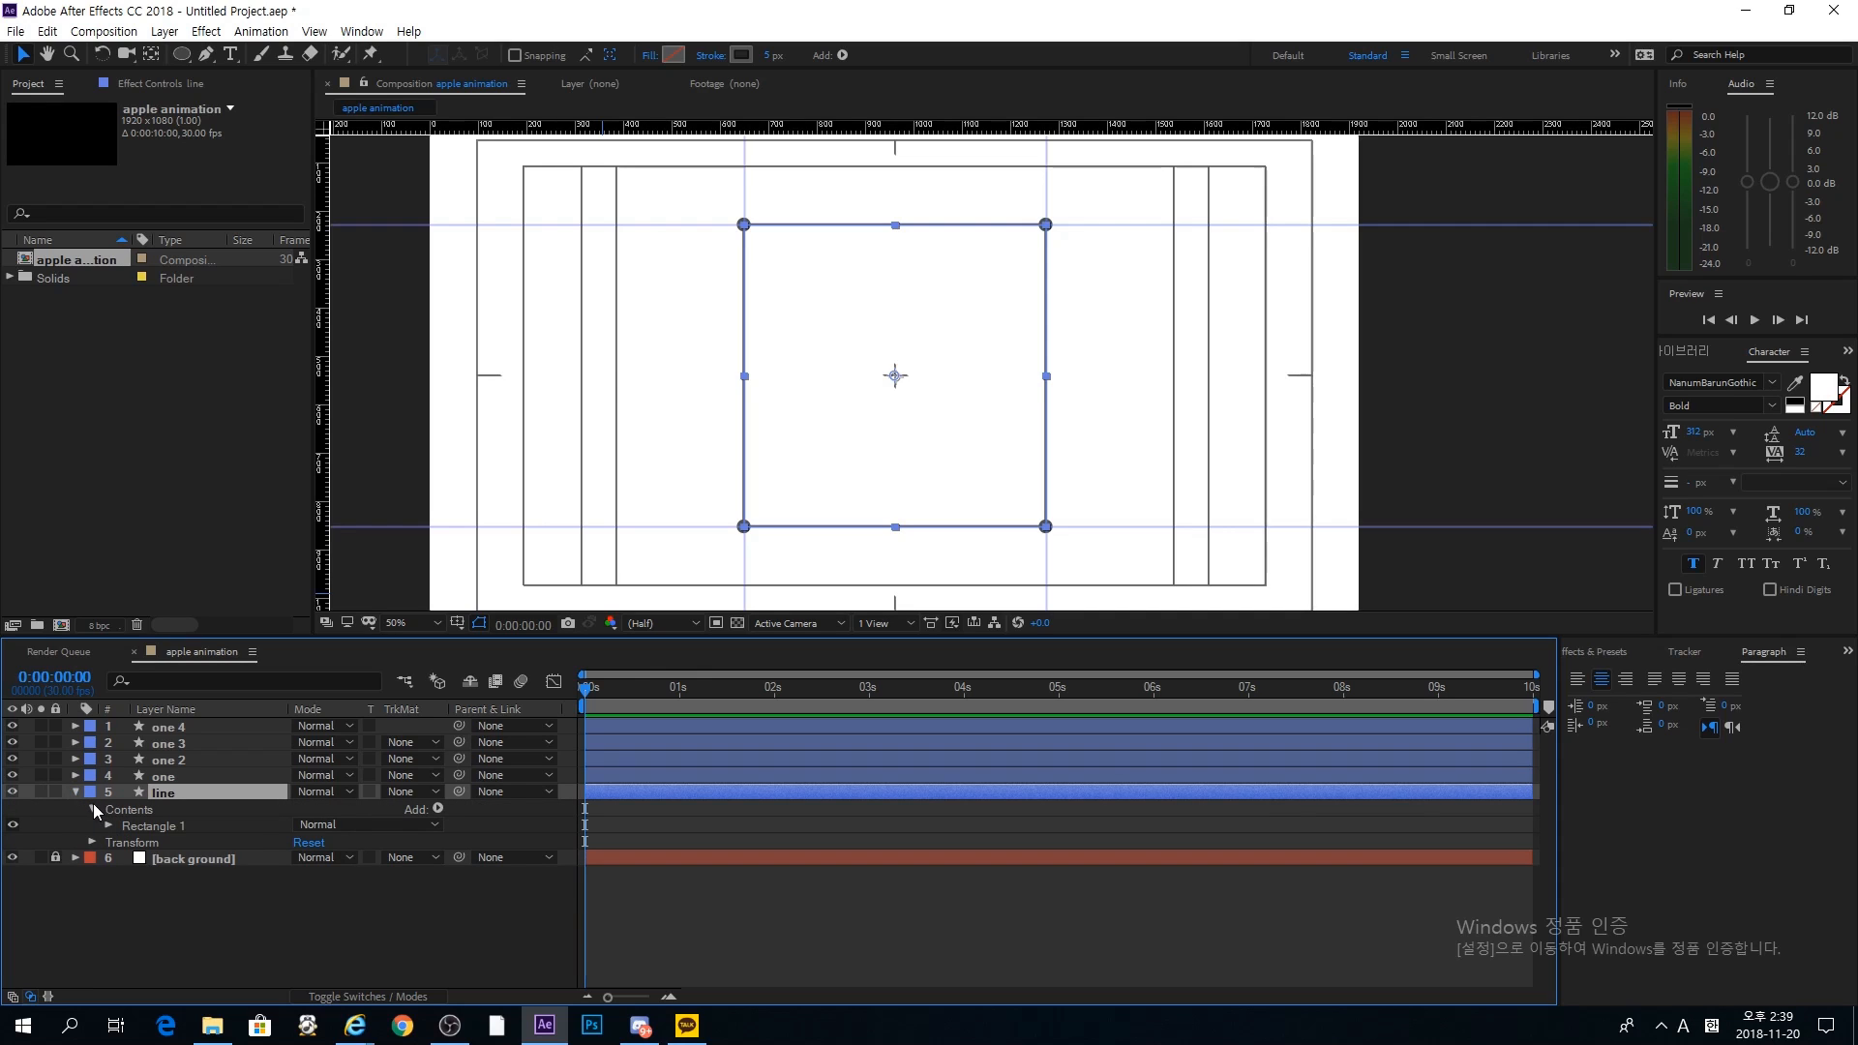
click(74, 793)
click(76, 794)
click(438, 810)
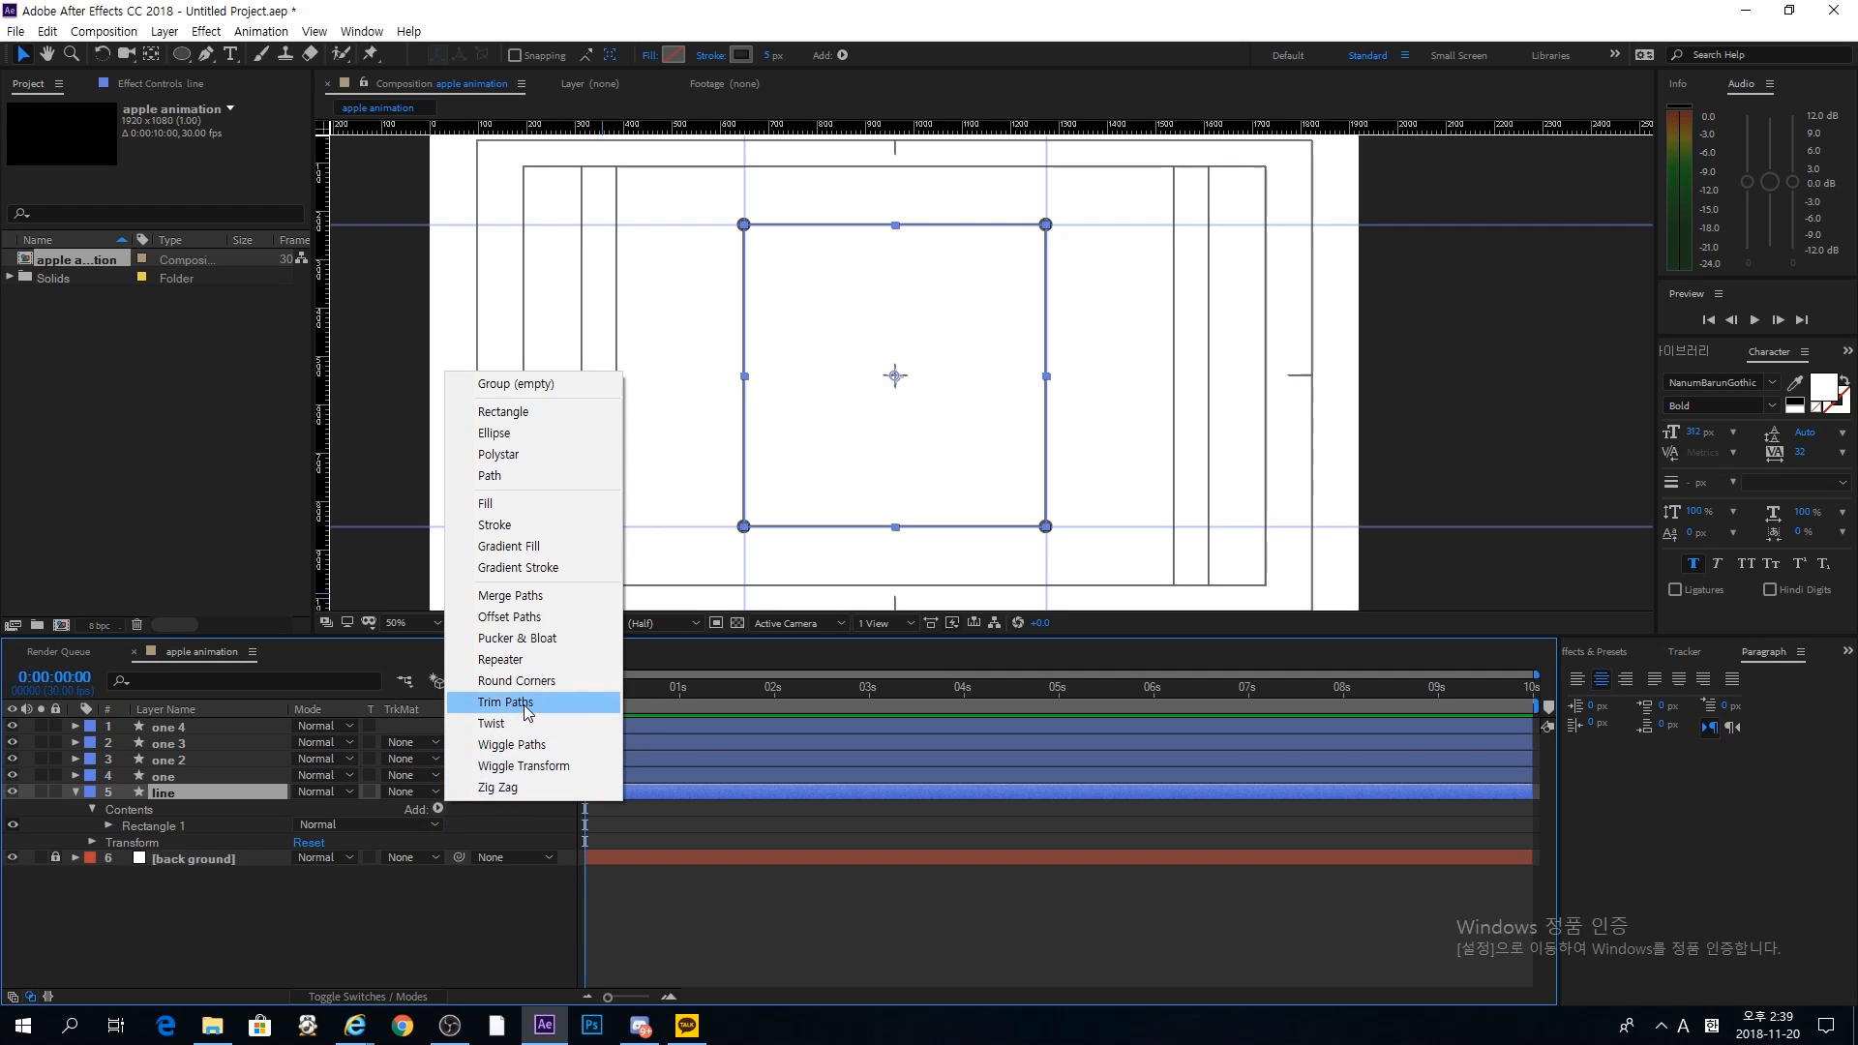
click(486, 702)
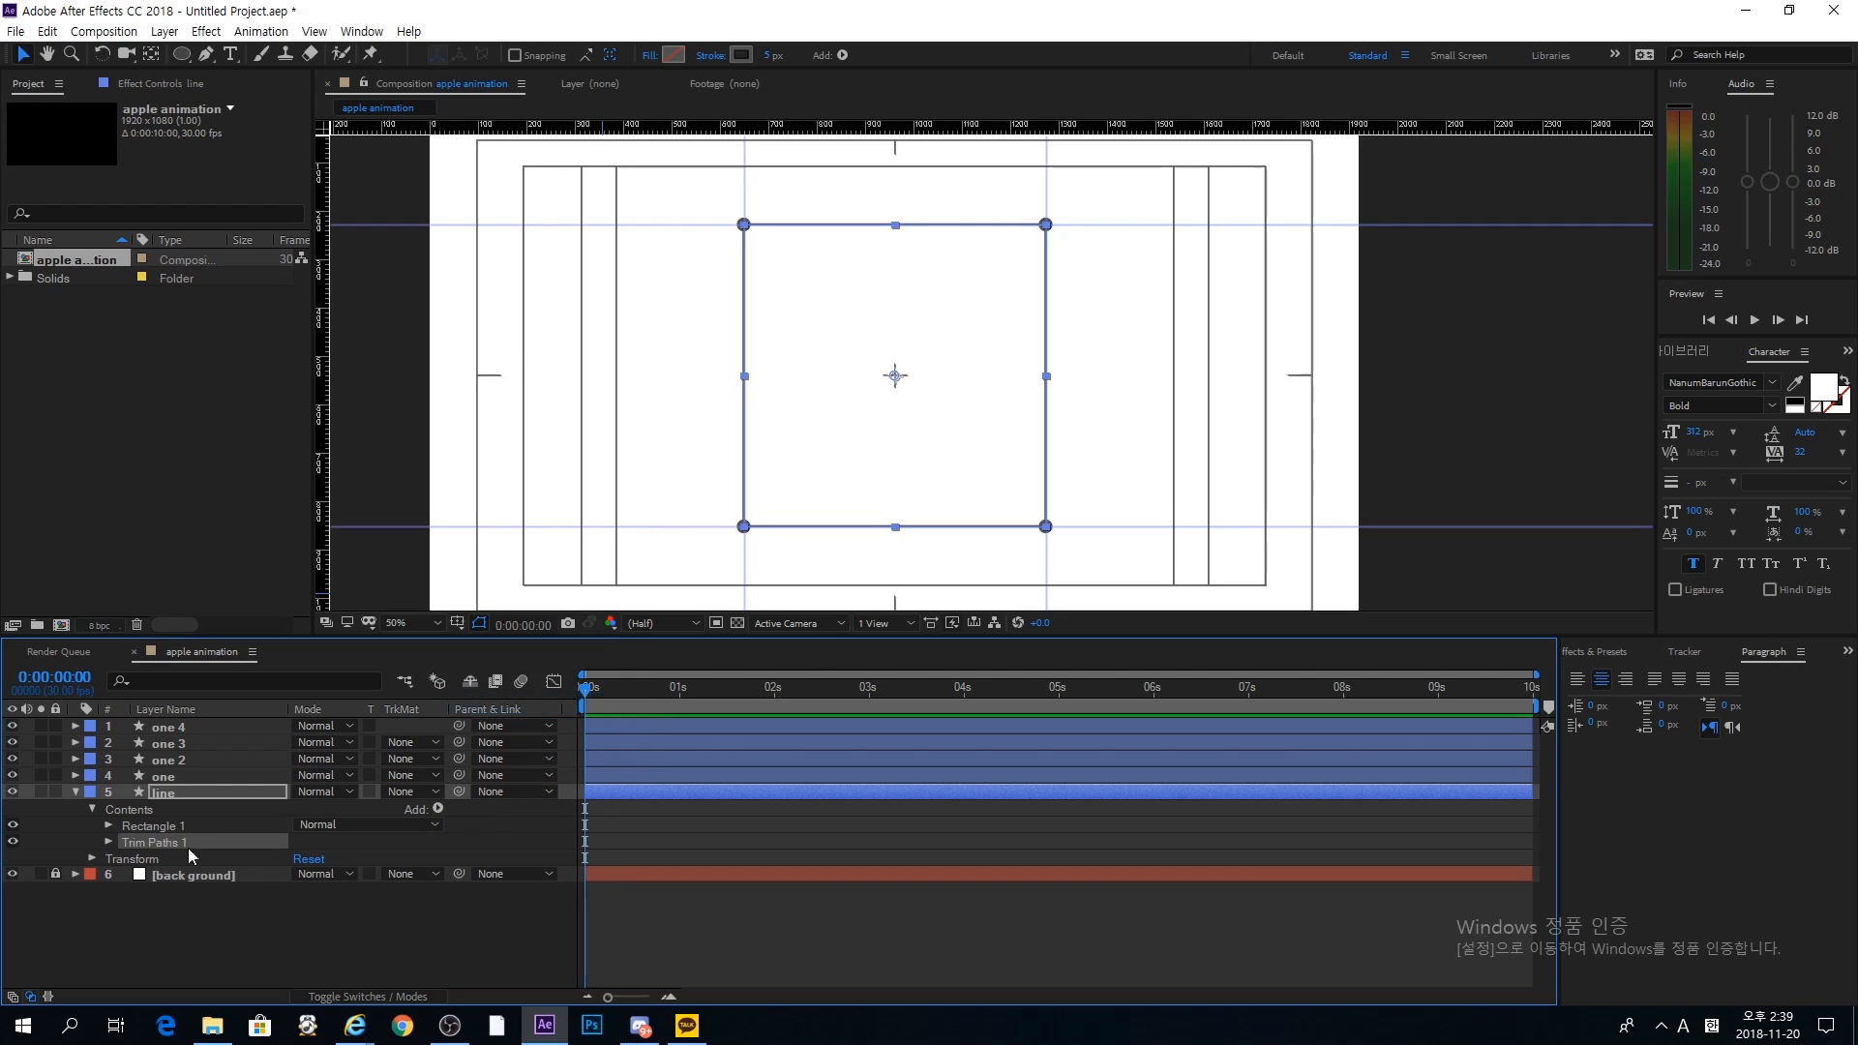
Step: Set the End value of the "line" layer's Trim Paths to 0%
click(108, 843)
click(307, 874)
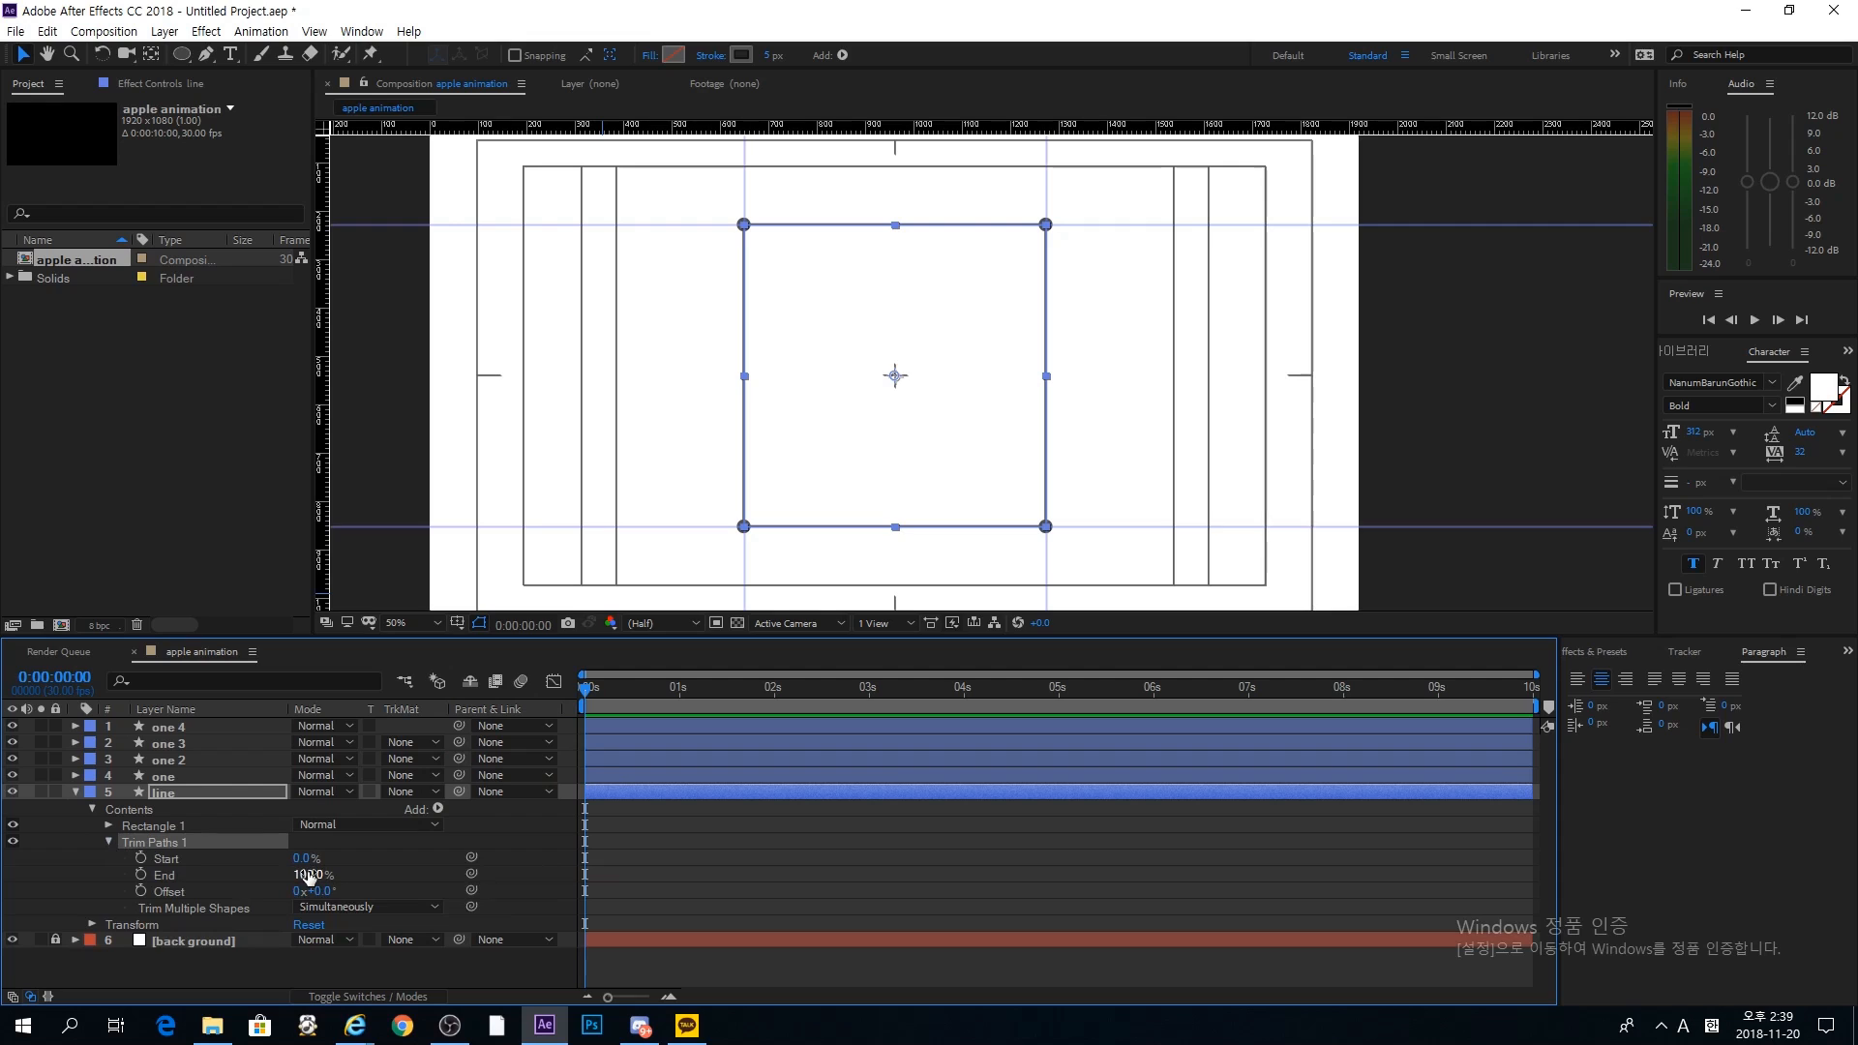
text(0)
key(Return)
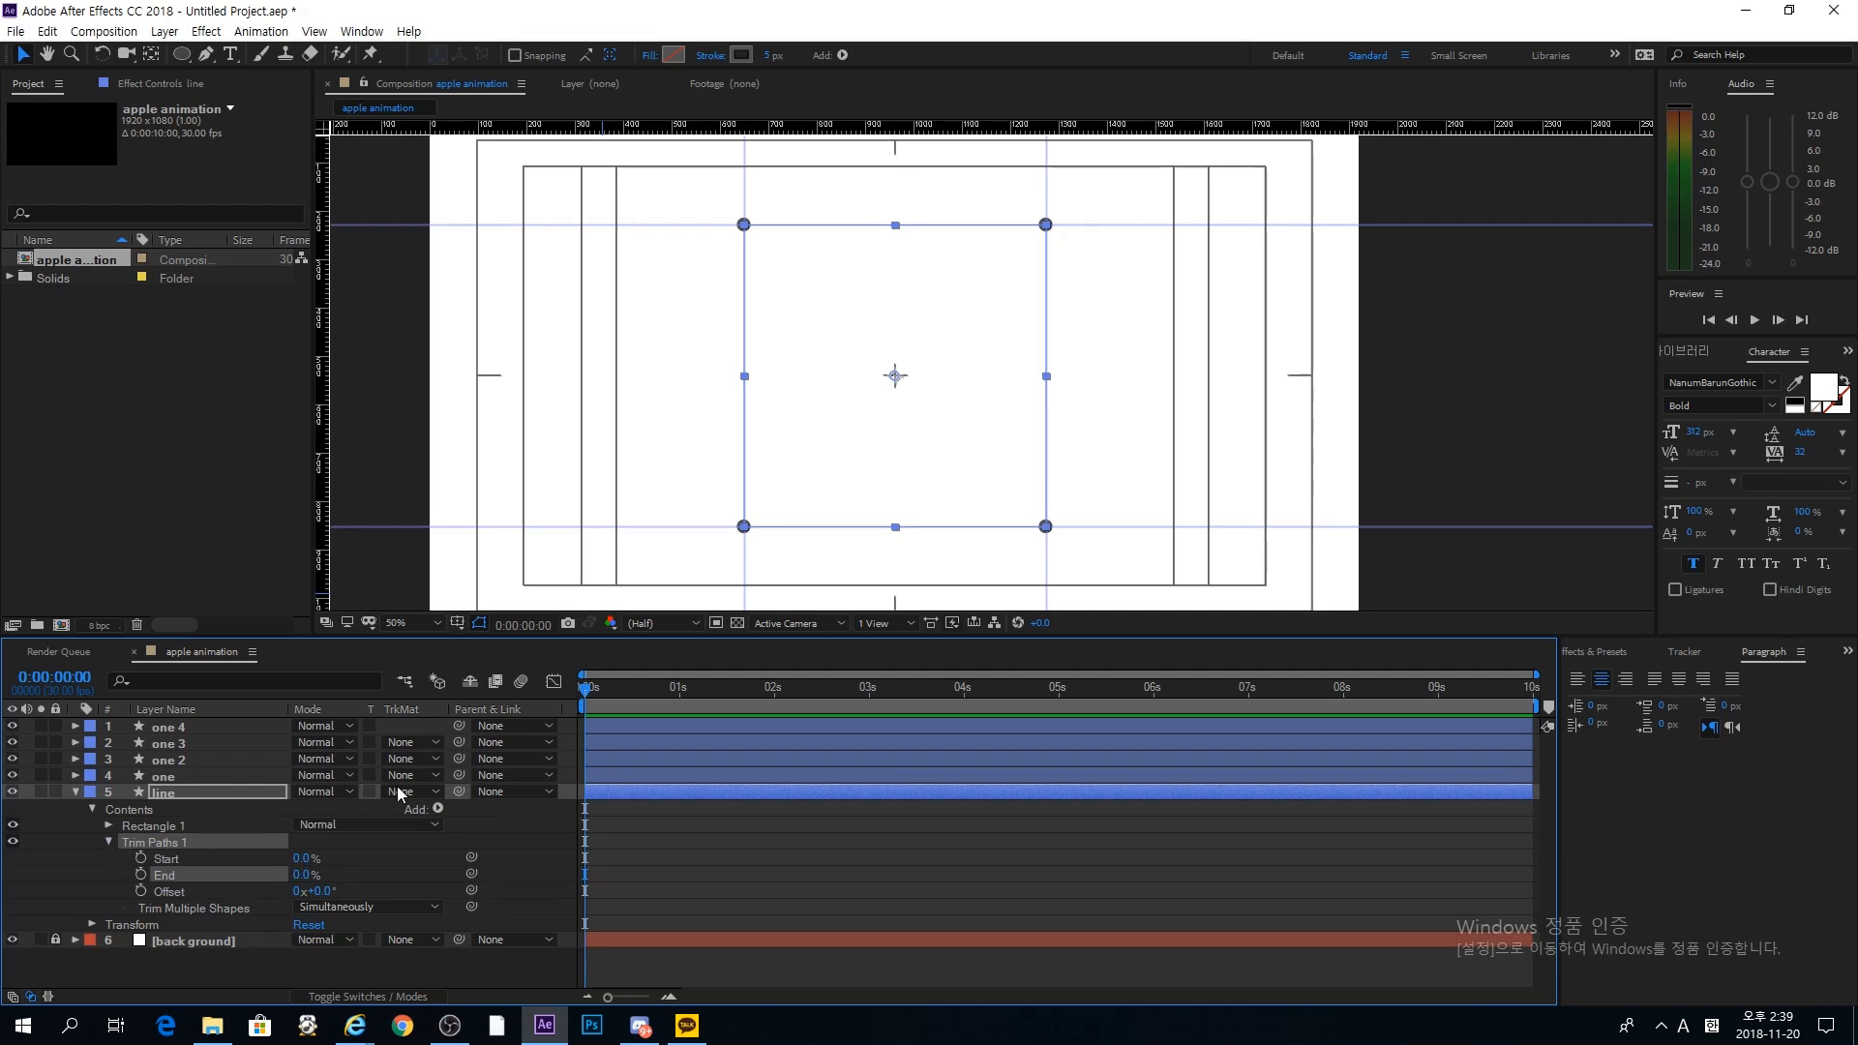
Step: Set the Trim Paths End of "line" to 25% at 0:00:01:00 and keyframe it there
drag(641, 703, 679, 704)
click(303, 875)
text(25)
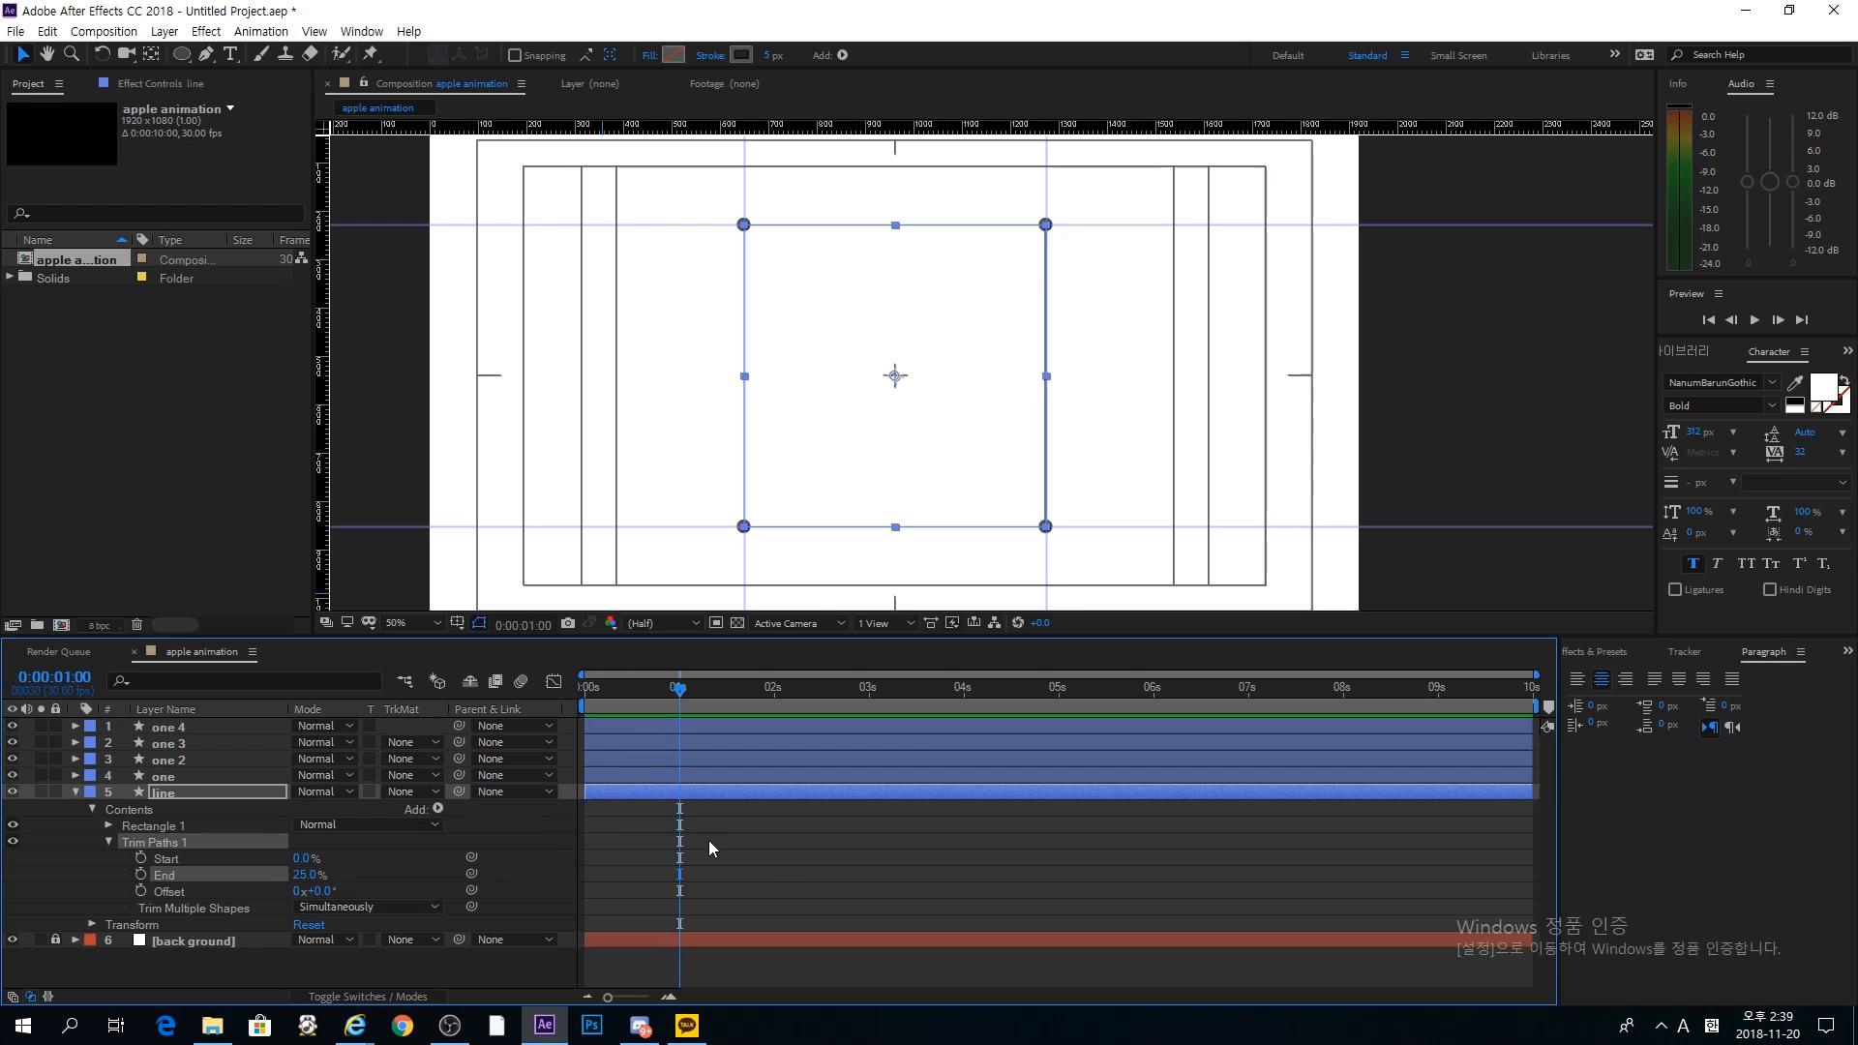
click(711, 850)
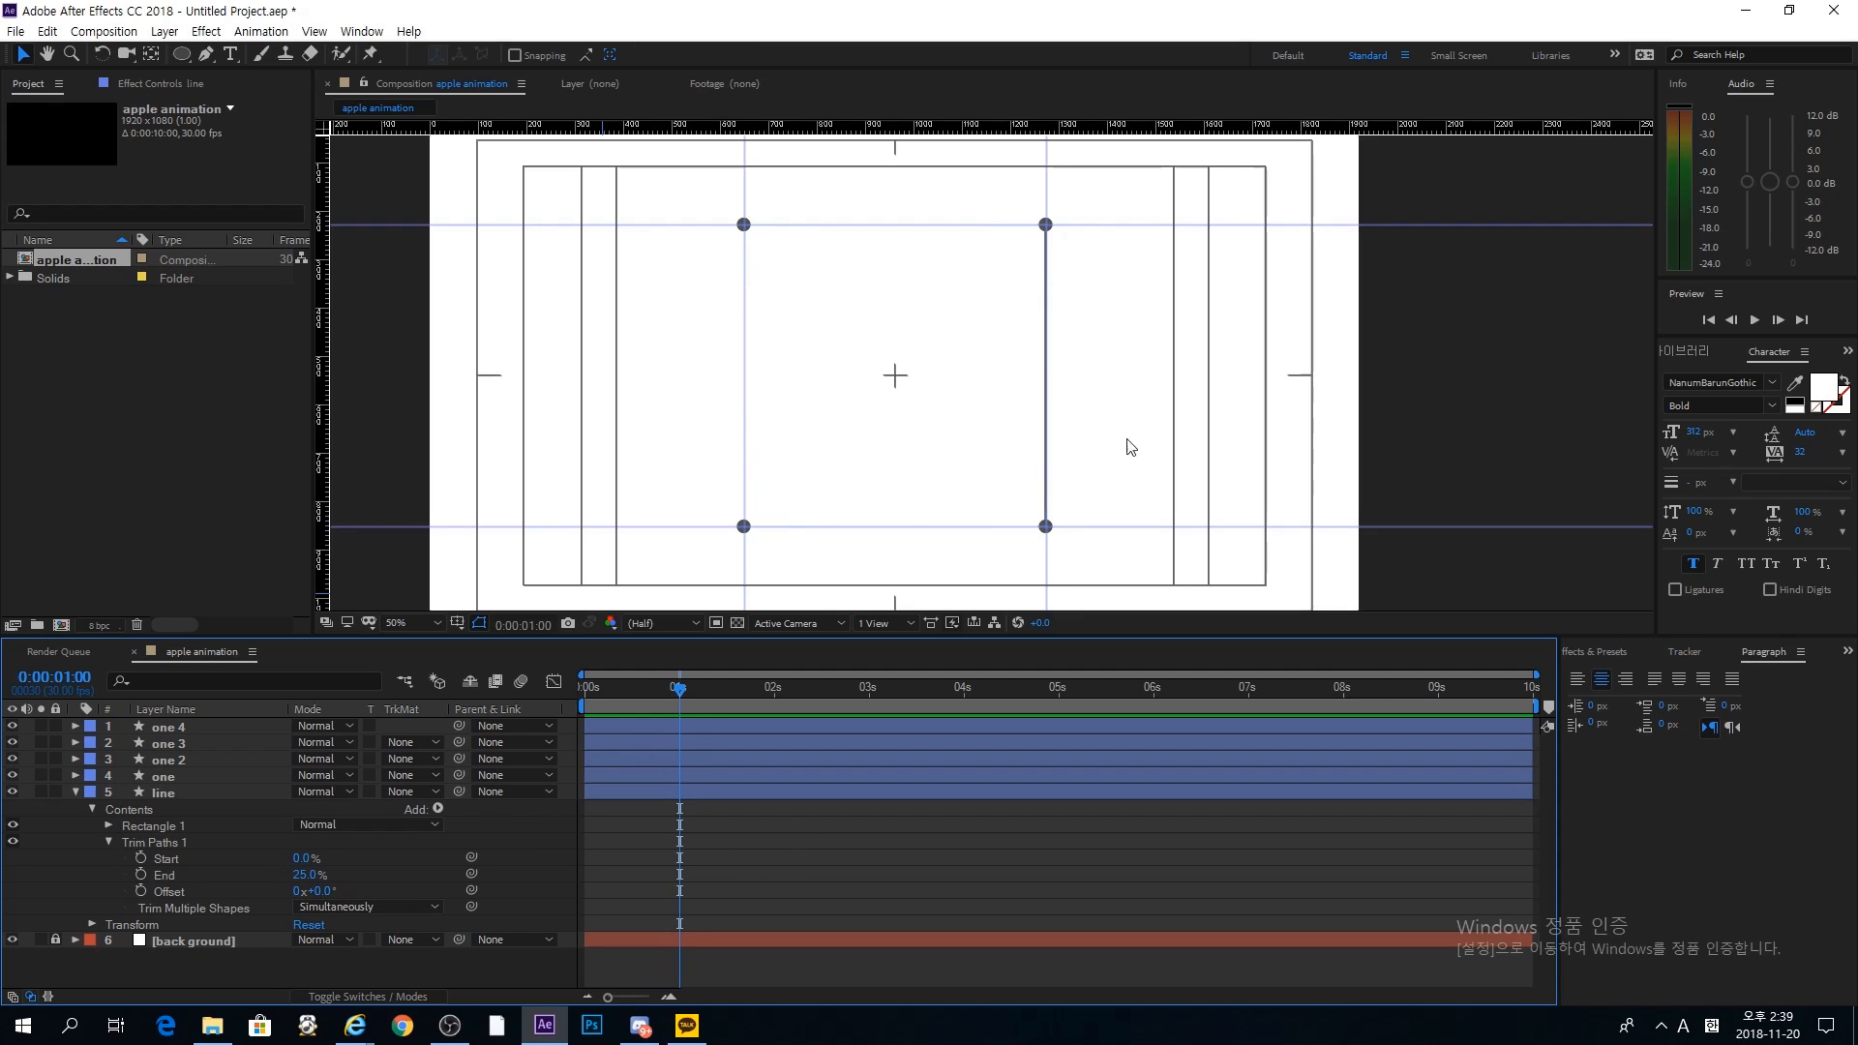
click(140, 873)
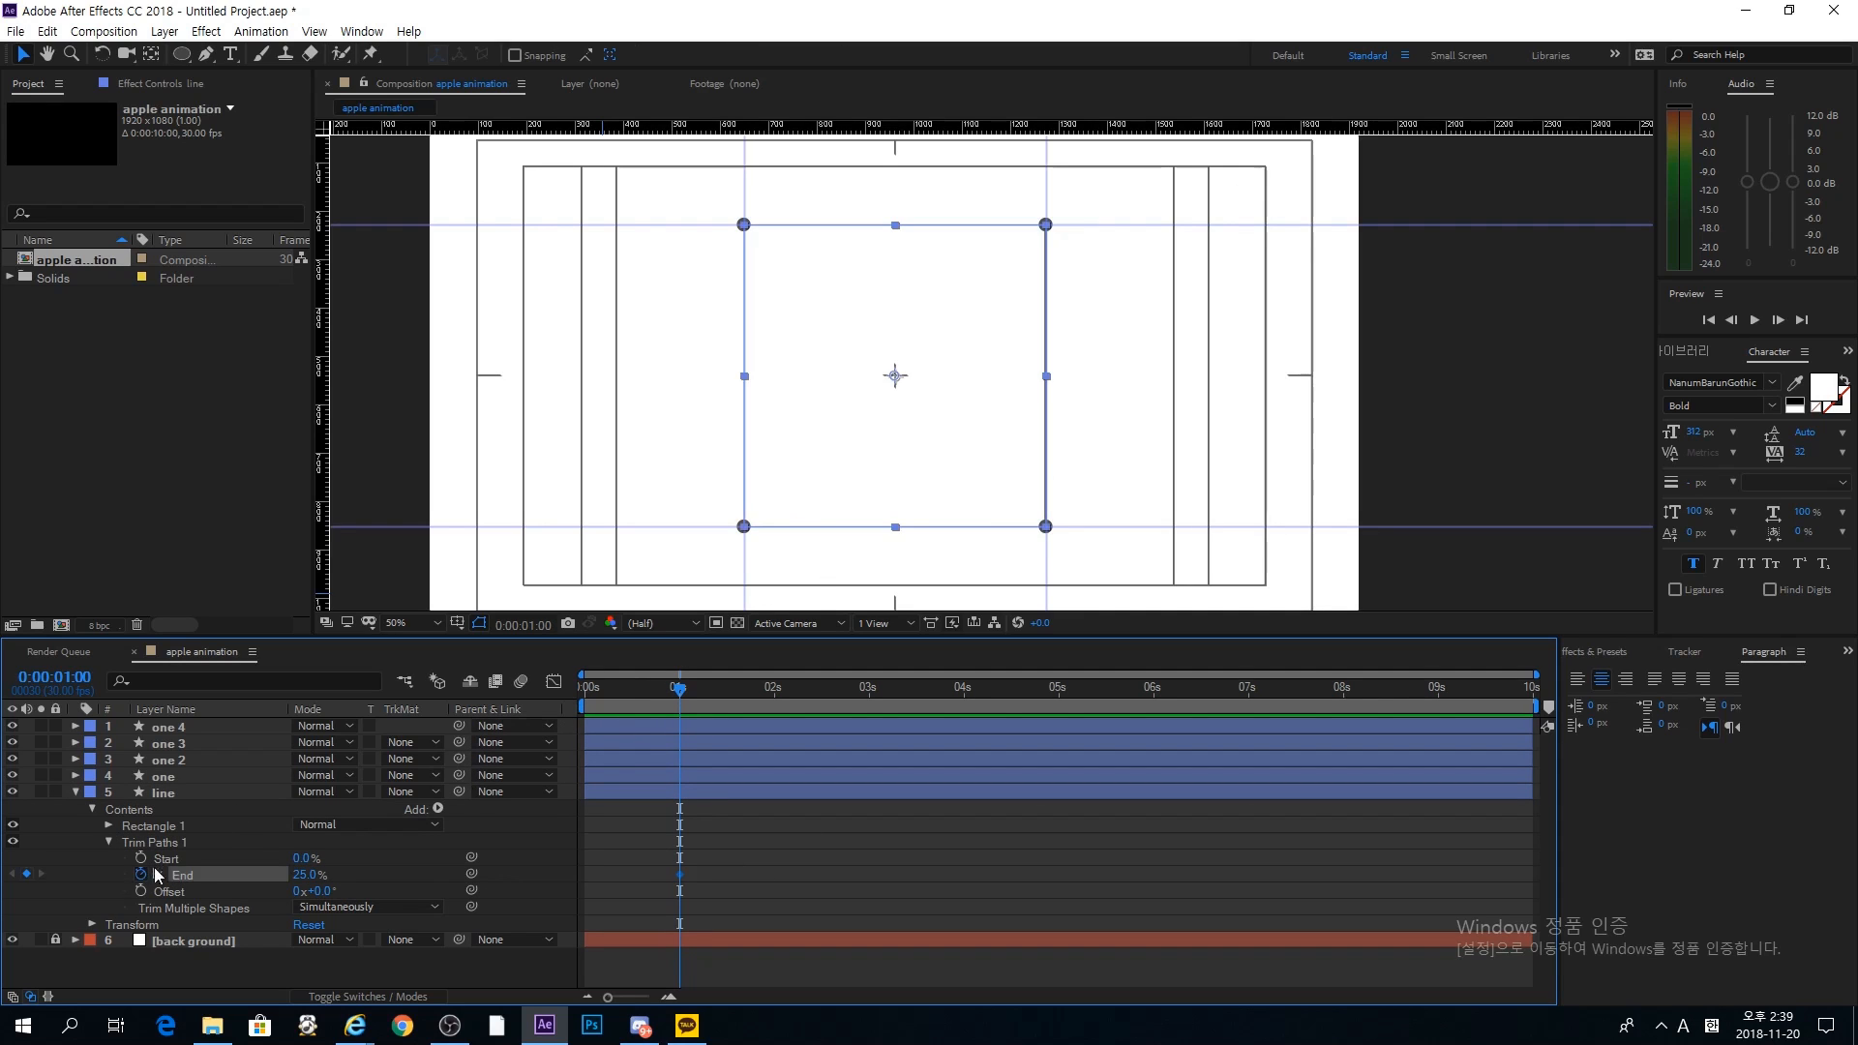
Step: Keyframe the Trim Paths End of "line" at 0% at the composition's start and preview the animation
key(Home)
click(306, 874)
text(0)
key(Return)
click(623, 827)
key(space)
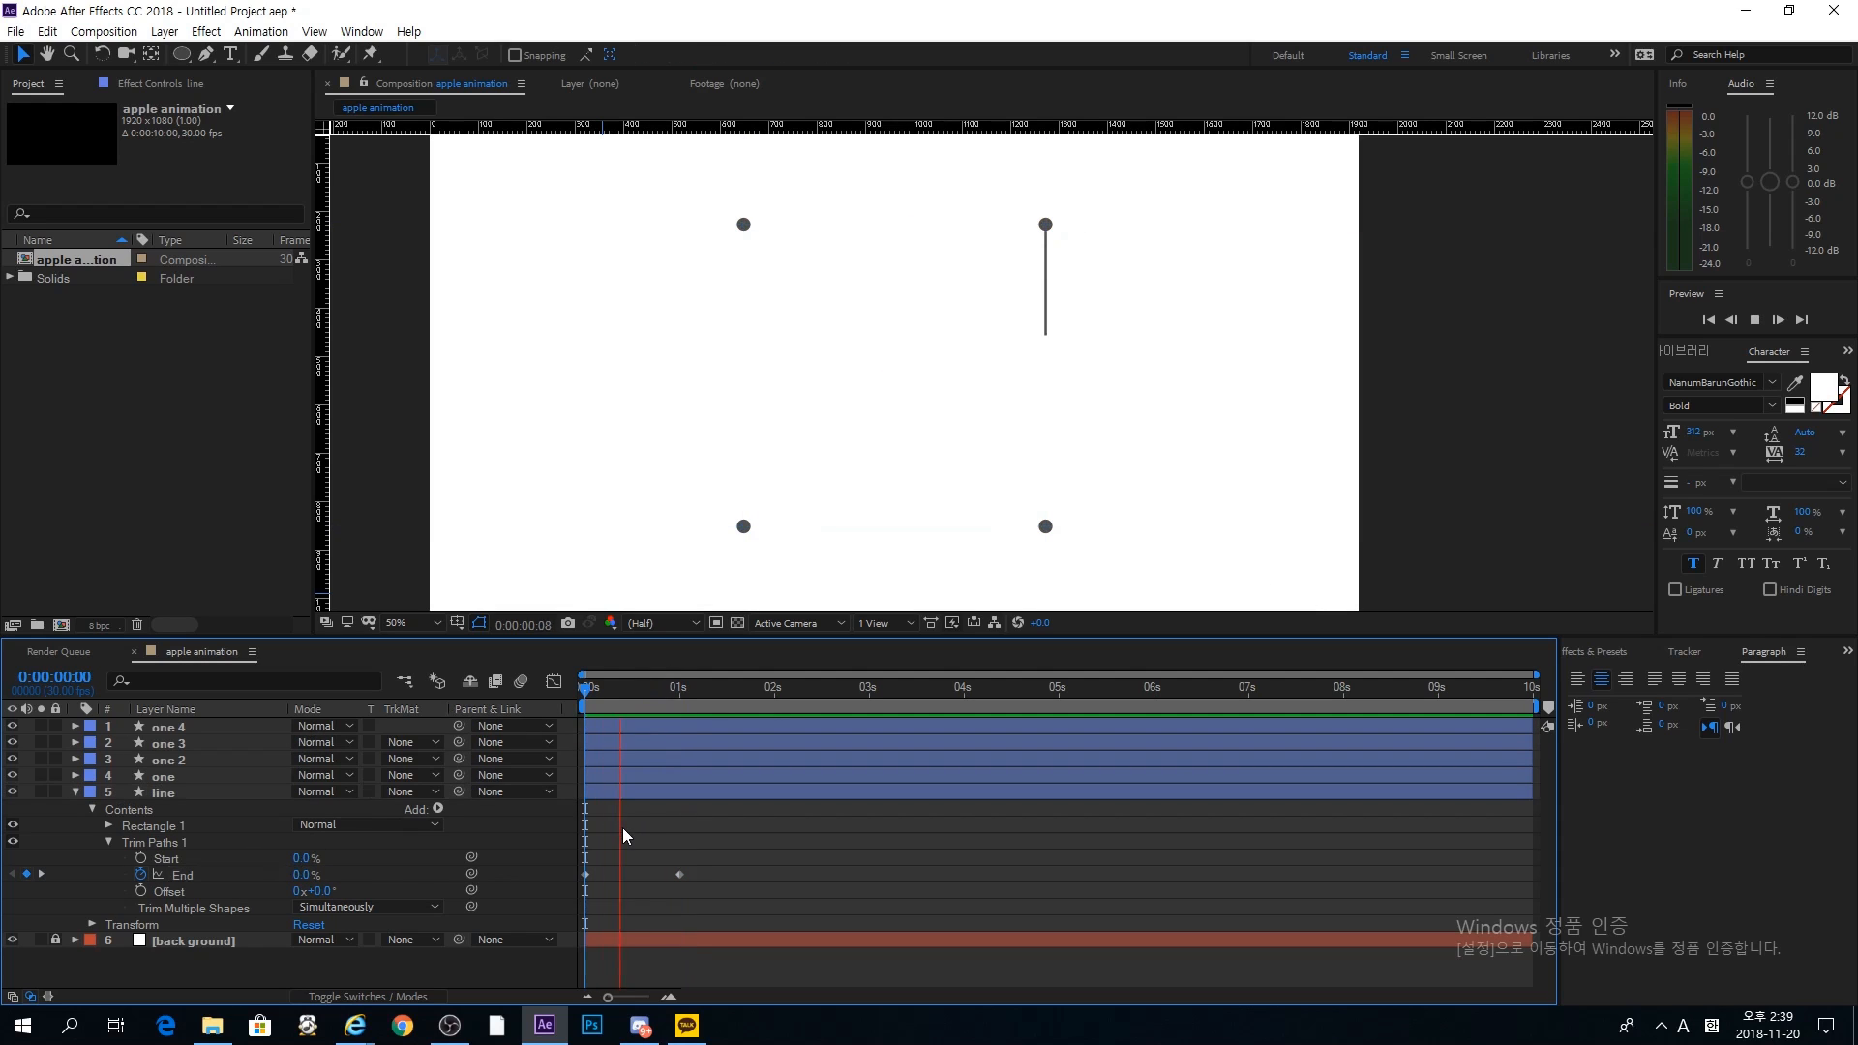
key(space)
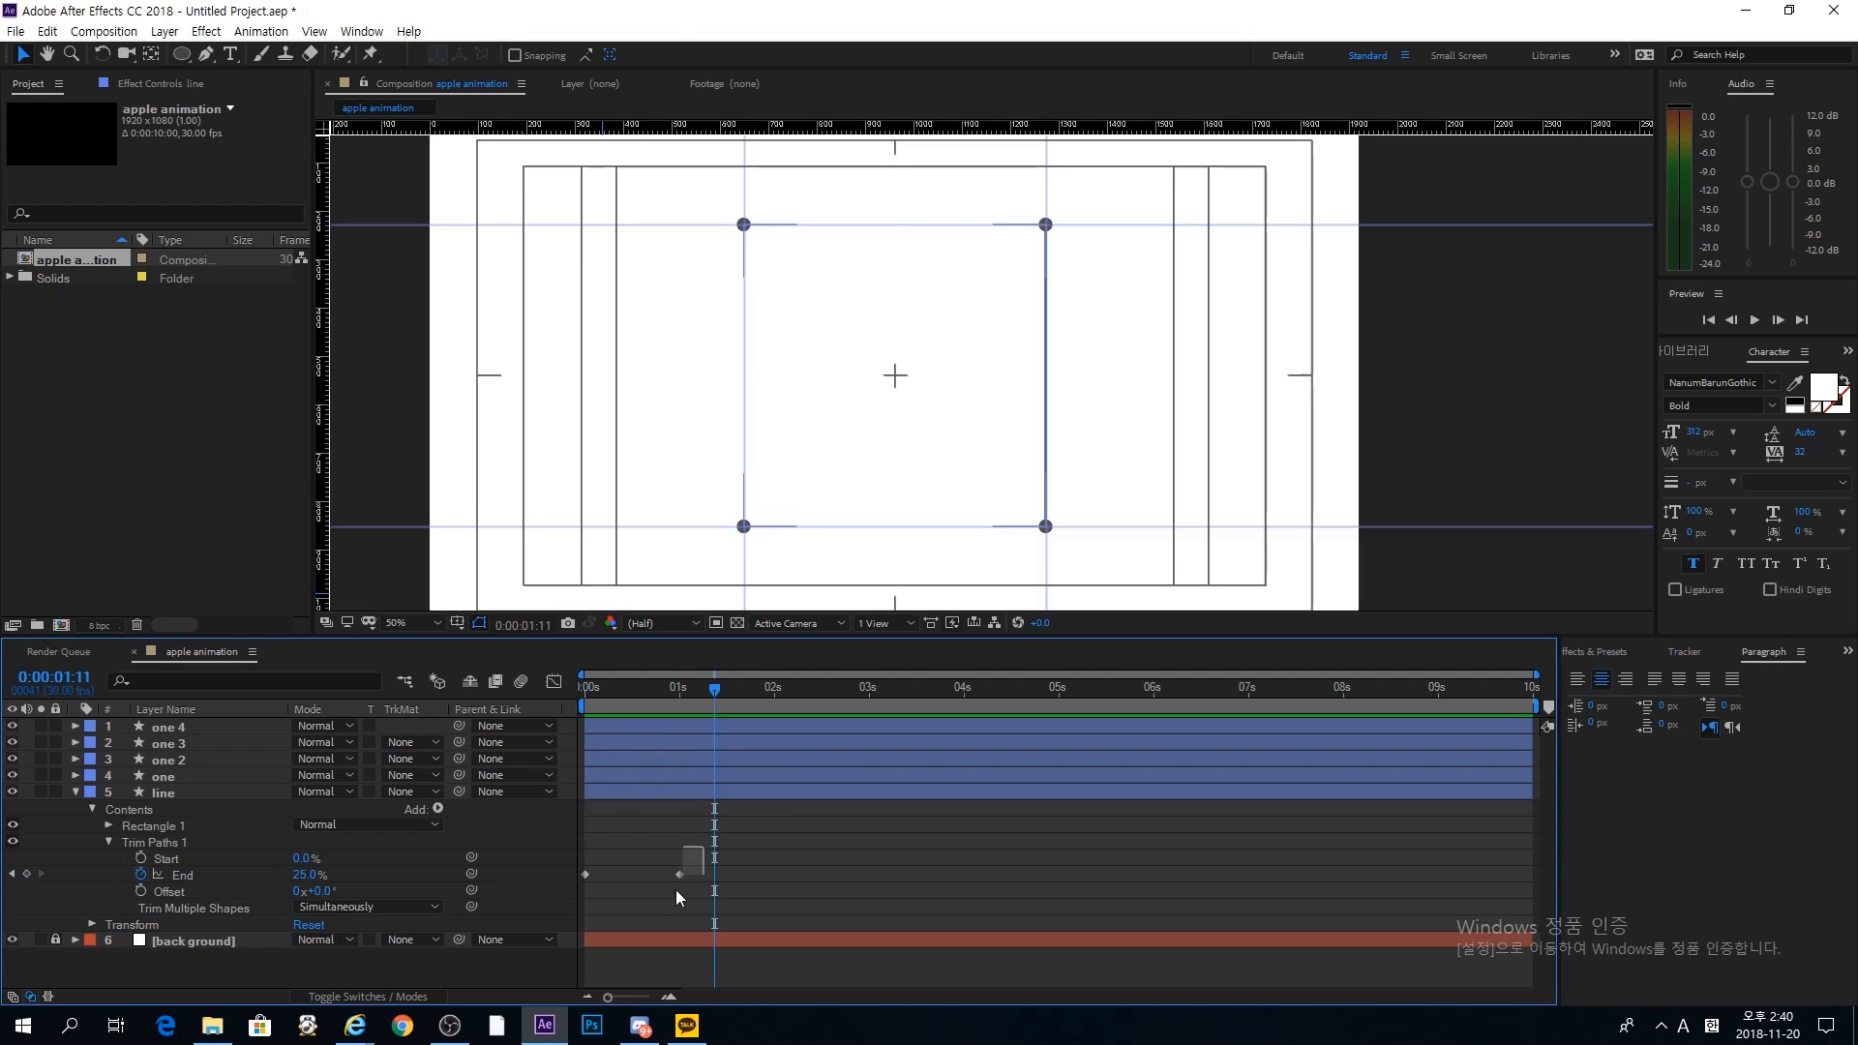
Step: Apply Easy Ease to both Trim Paths End keyframes of "line" and preview the animation from the start
click(679, 874)
click(680, 689)
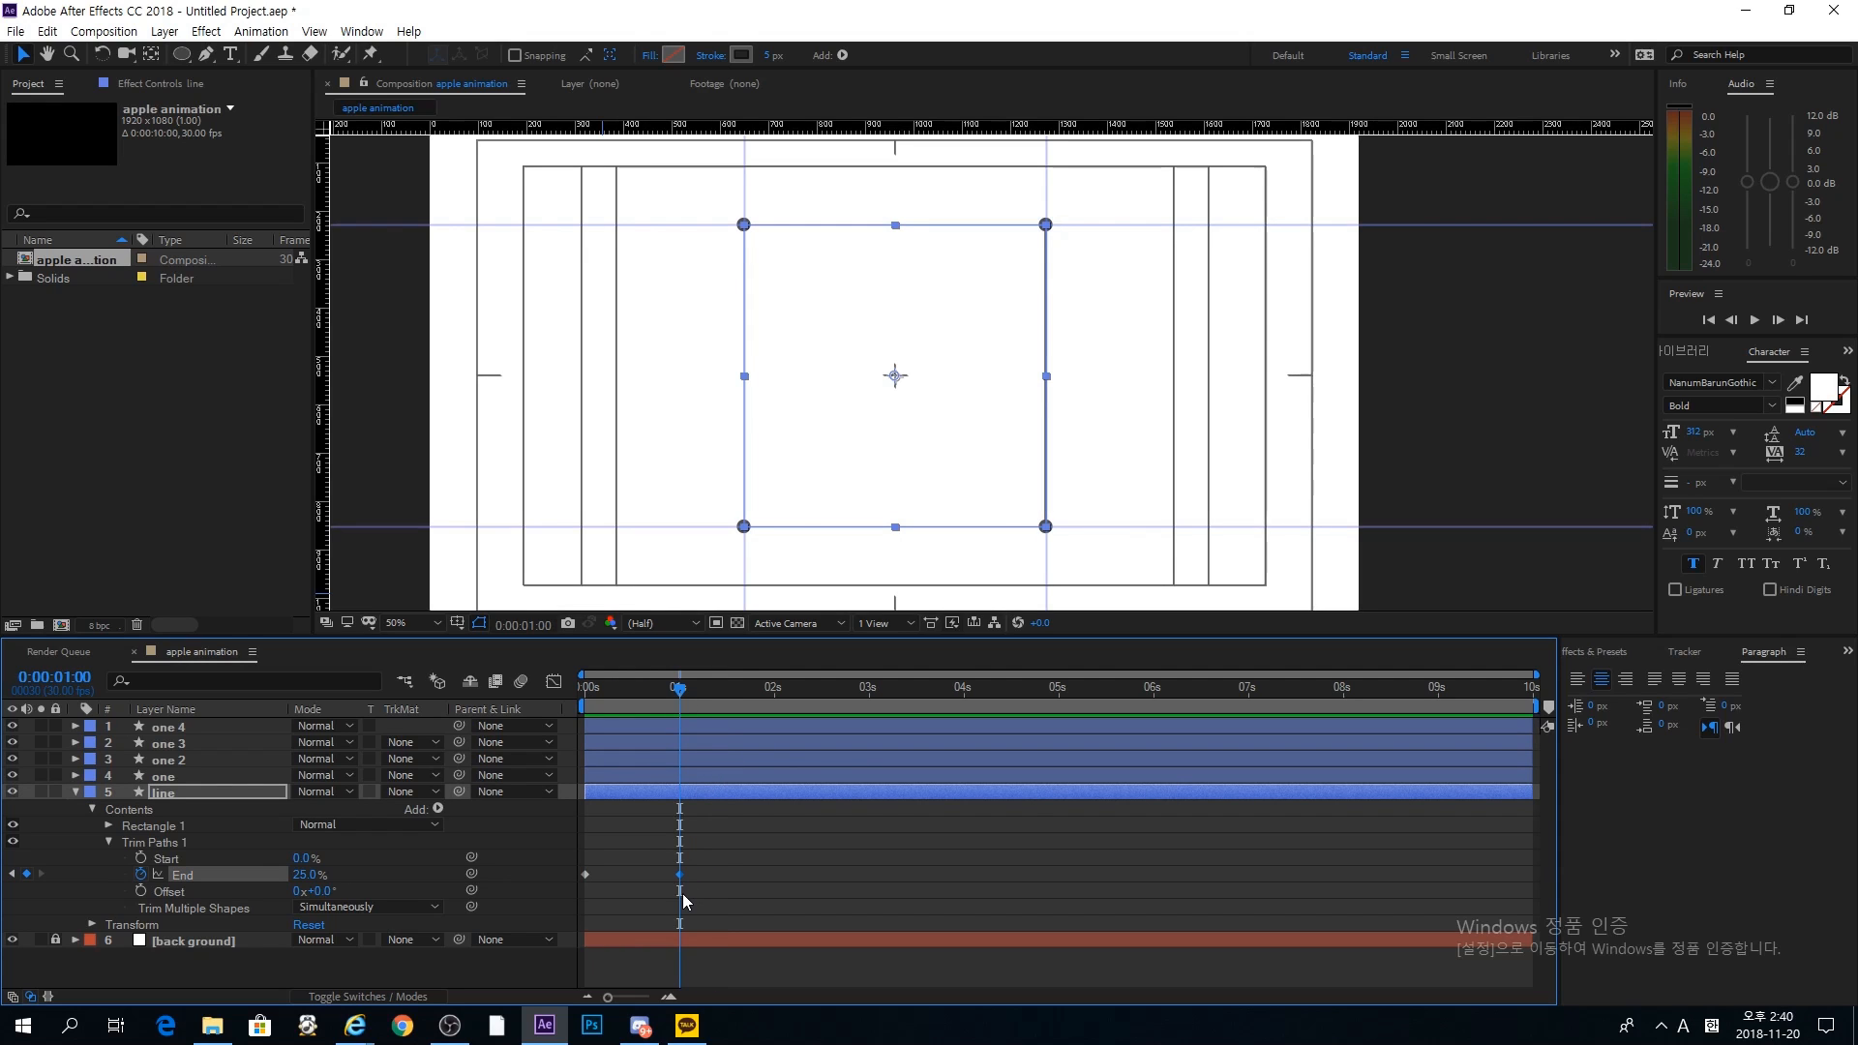
key(F9)
click(652, 836)
key(Home)
key(space)
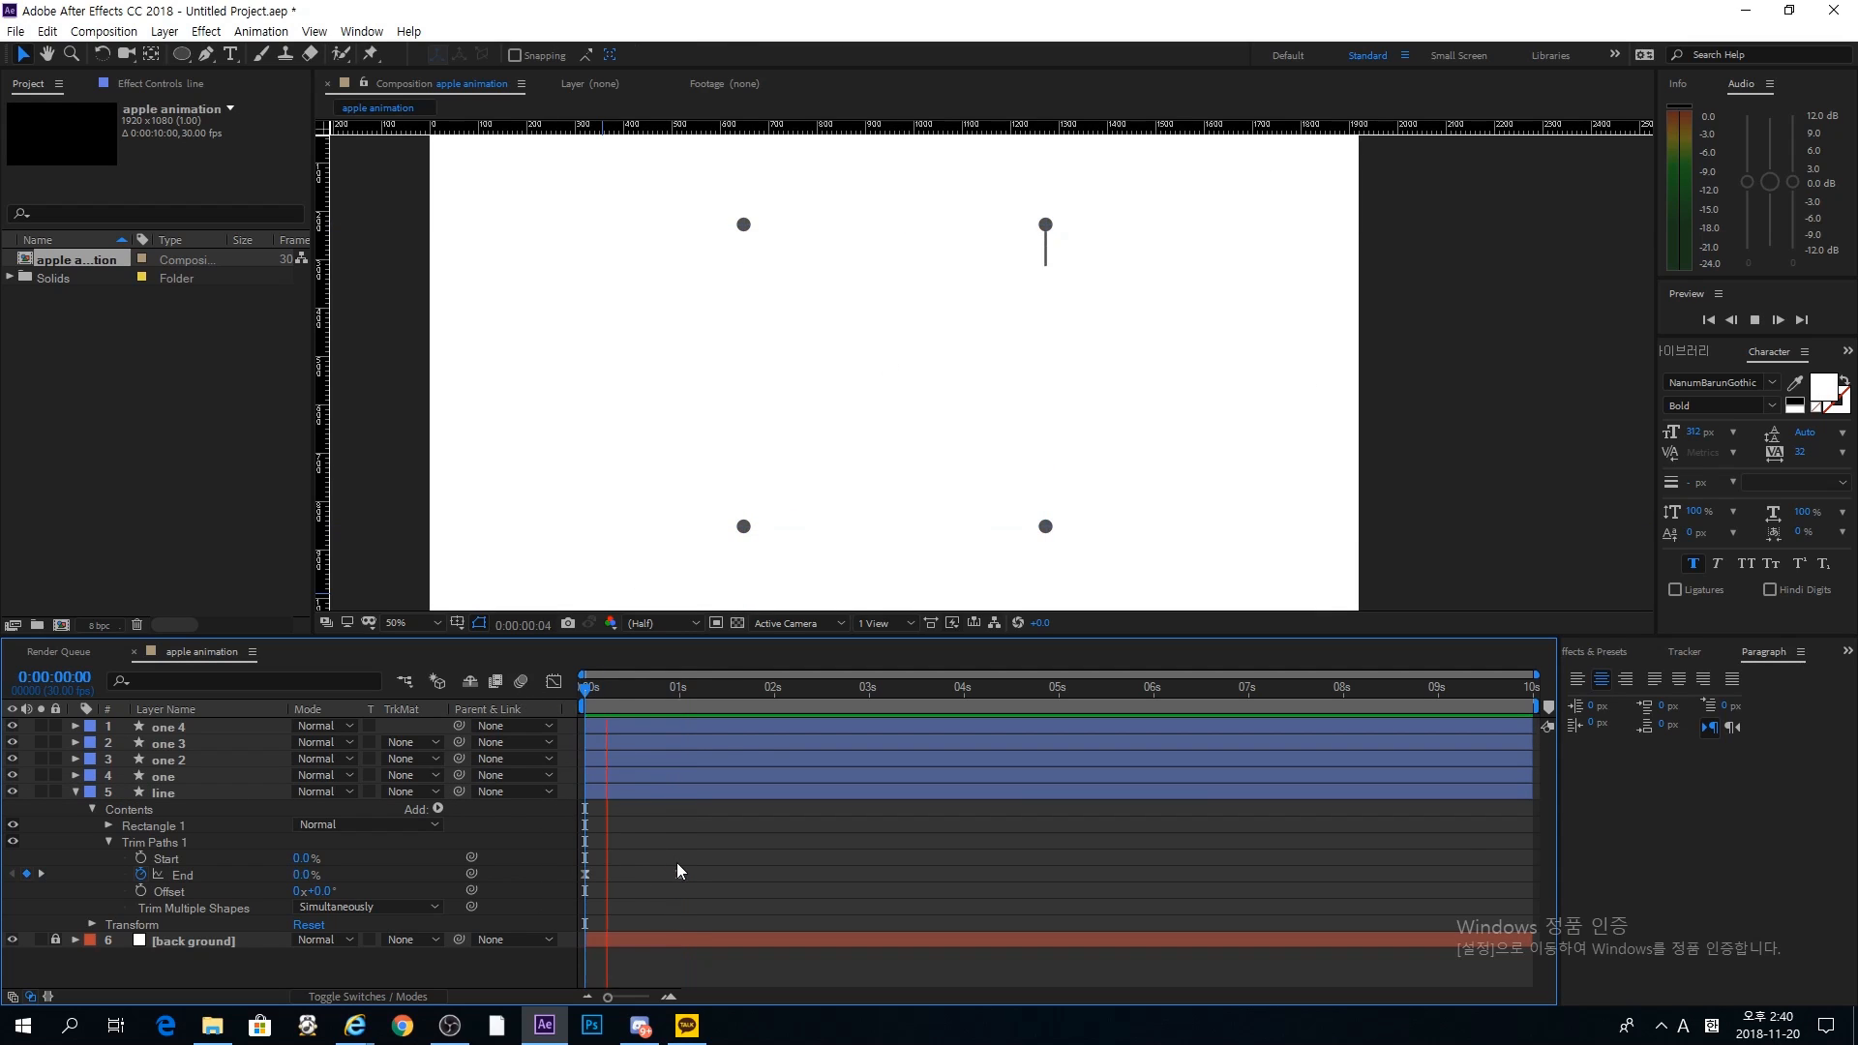
click(741, 780)
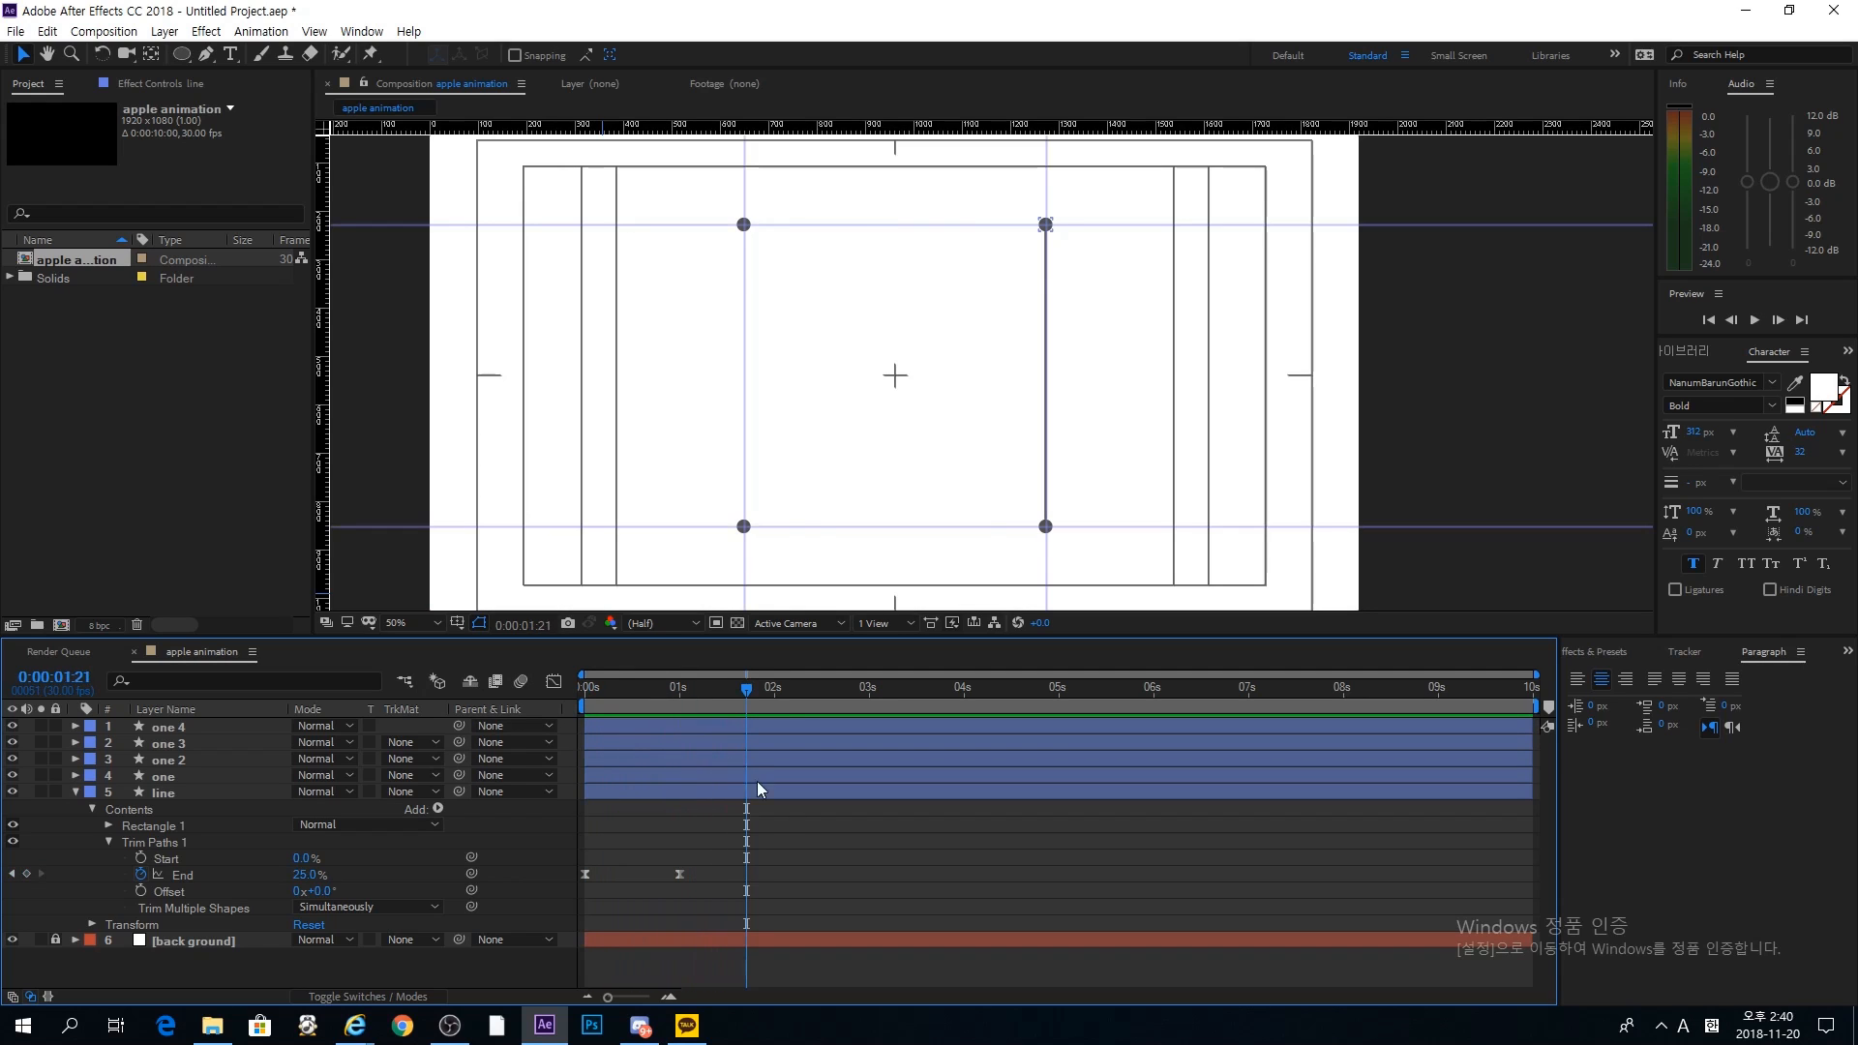
Step: Move the second End keyframe of "line" to 0:00:01:15 and preview the slower animation from the start
click(726, 782)
click(712, 795)
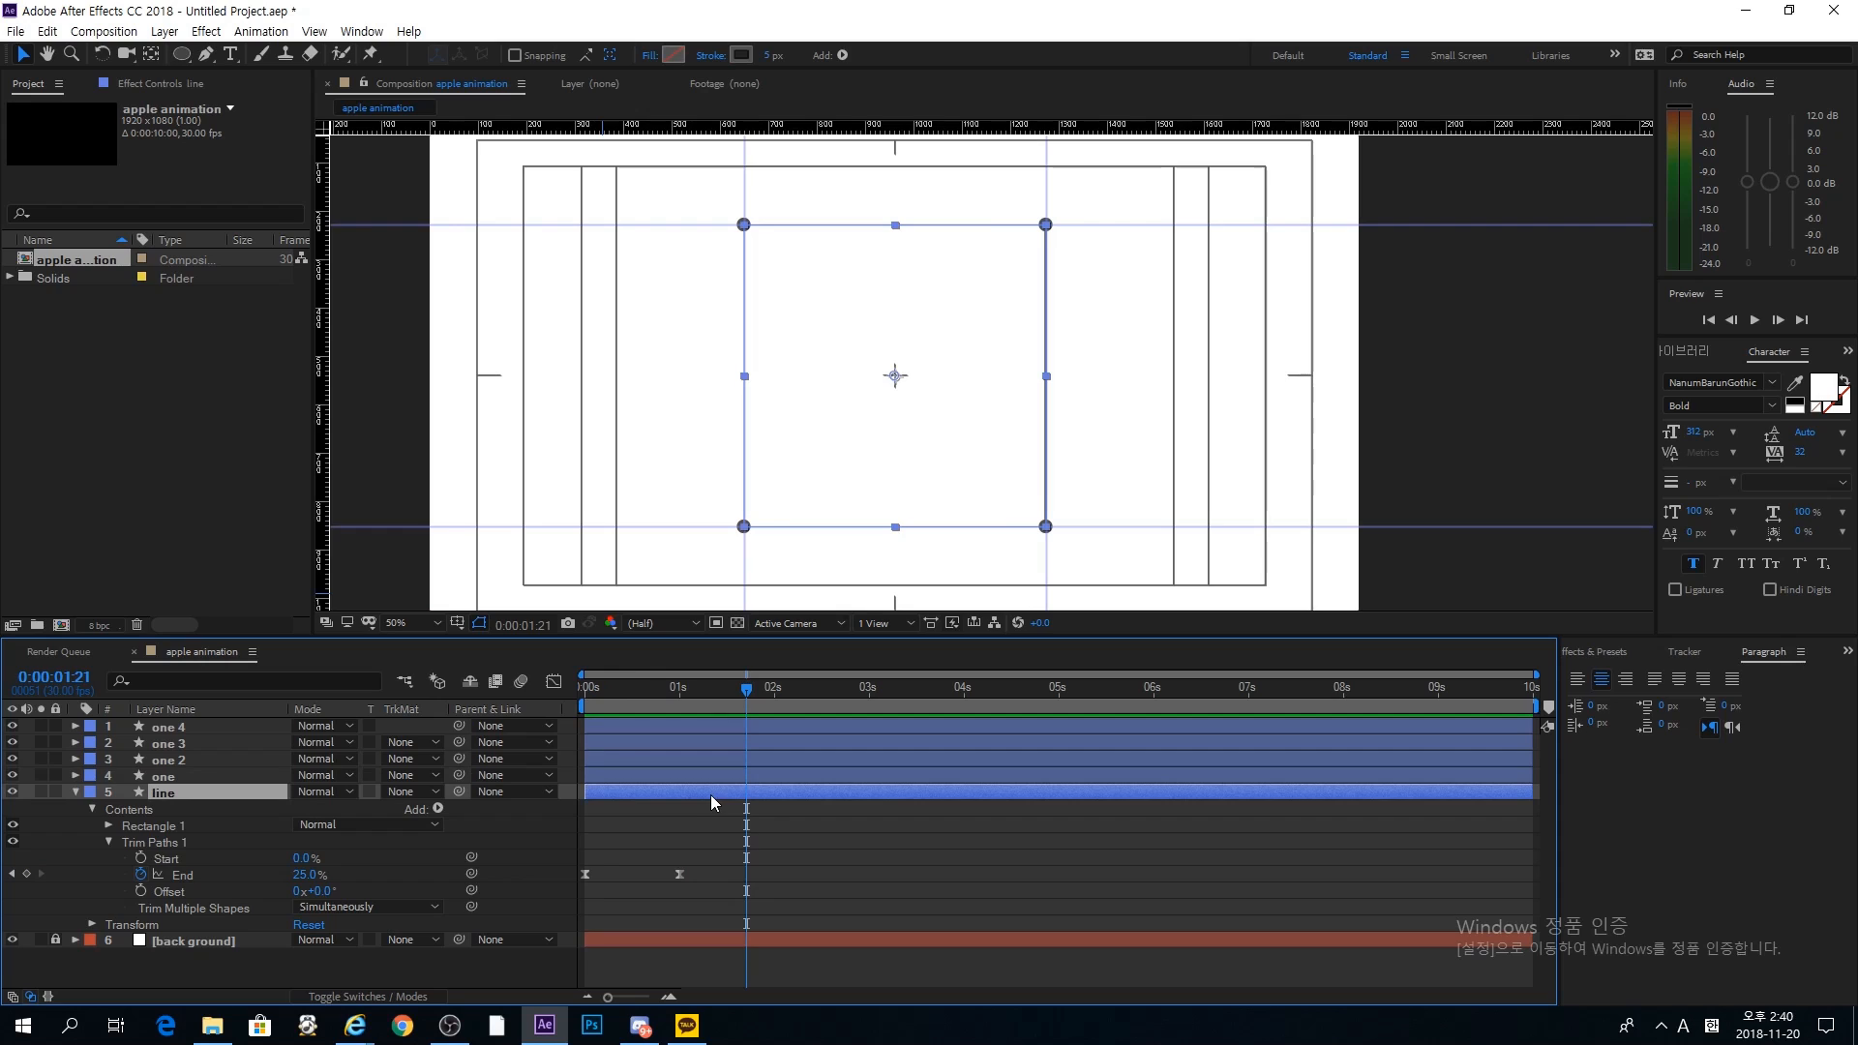
key(Home)
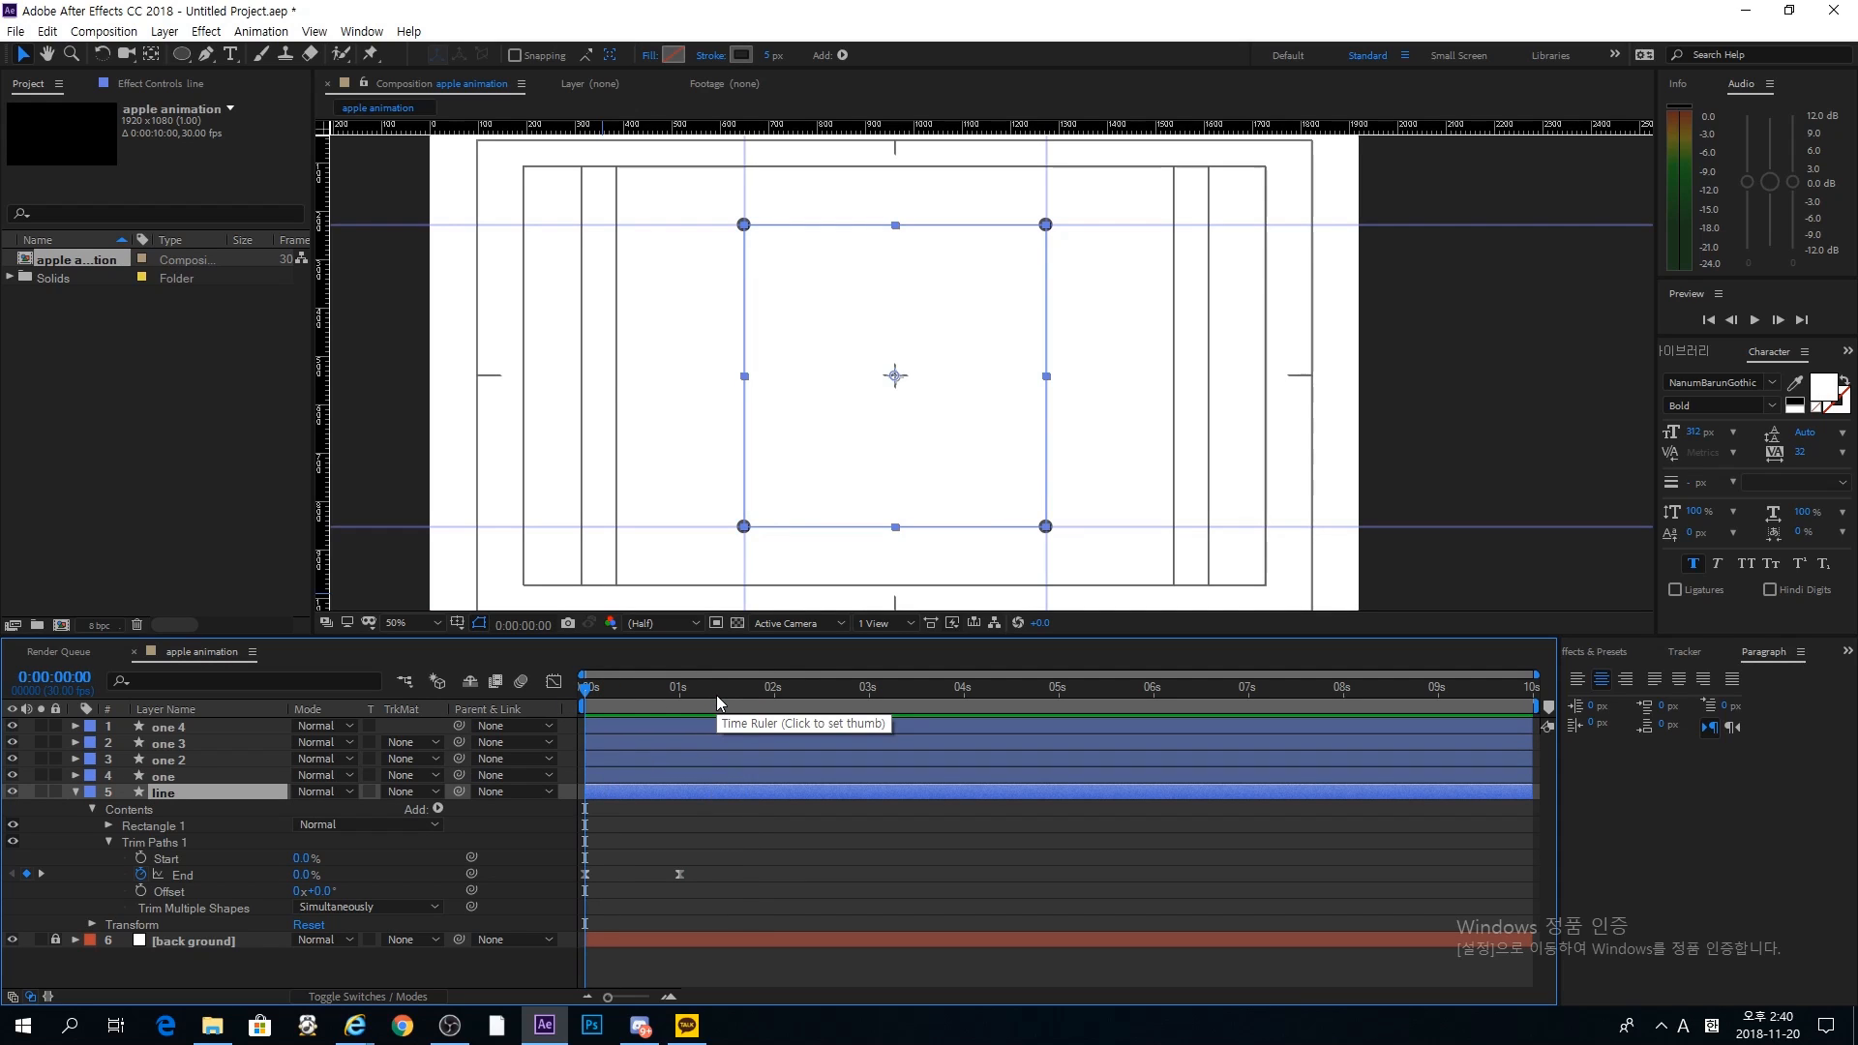
drag(716, 693, 723, 695)
drag(678, 874, 723, 887)
key(Page_Down)
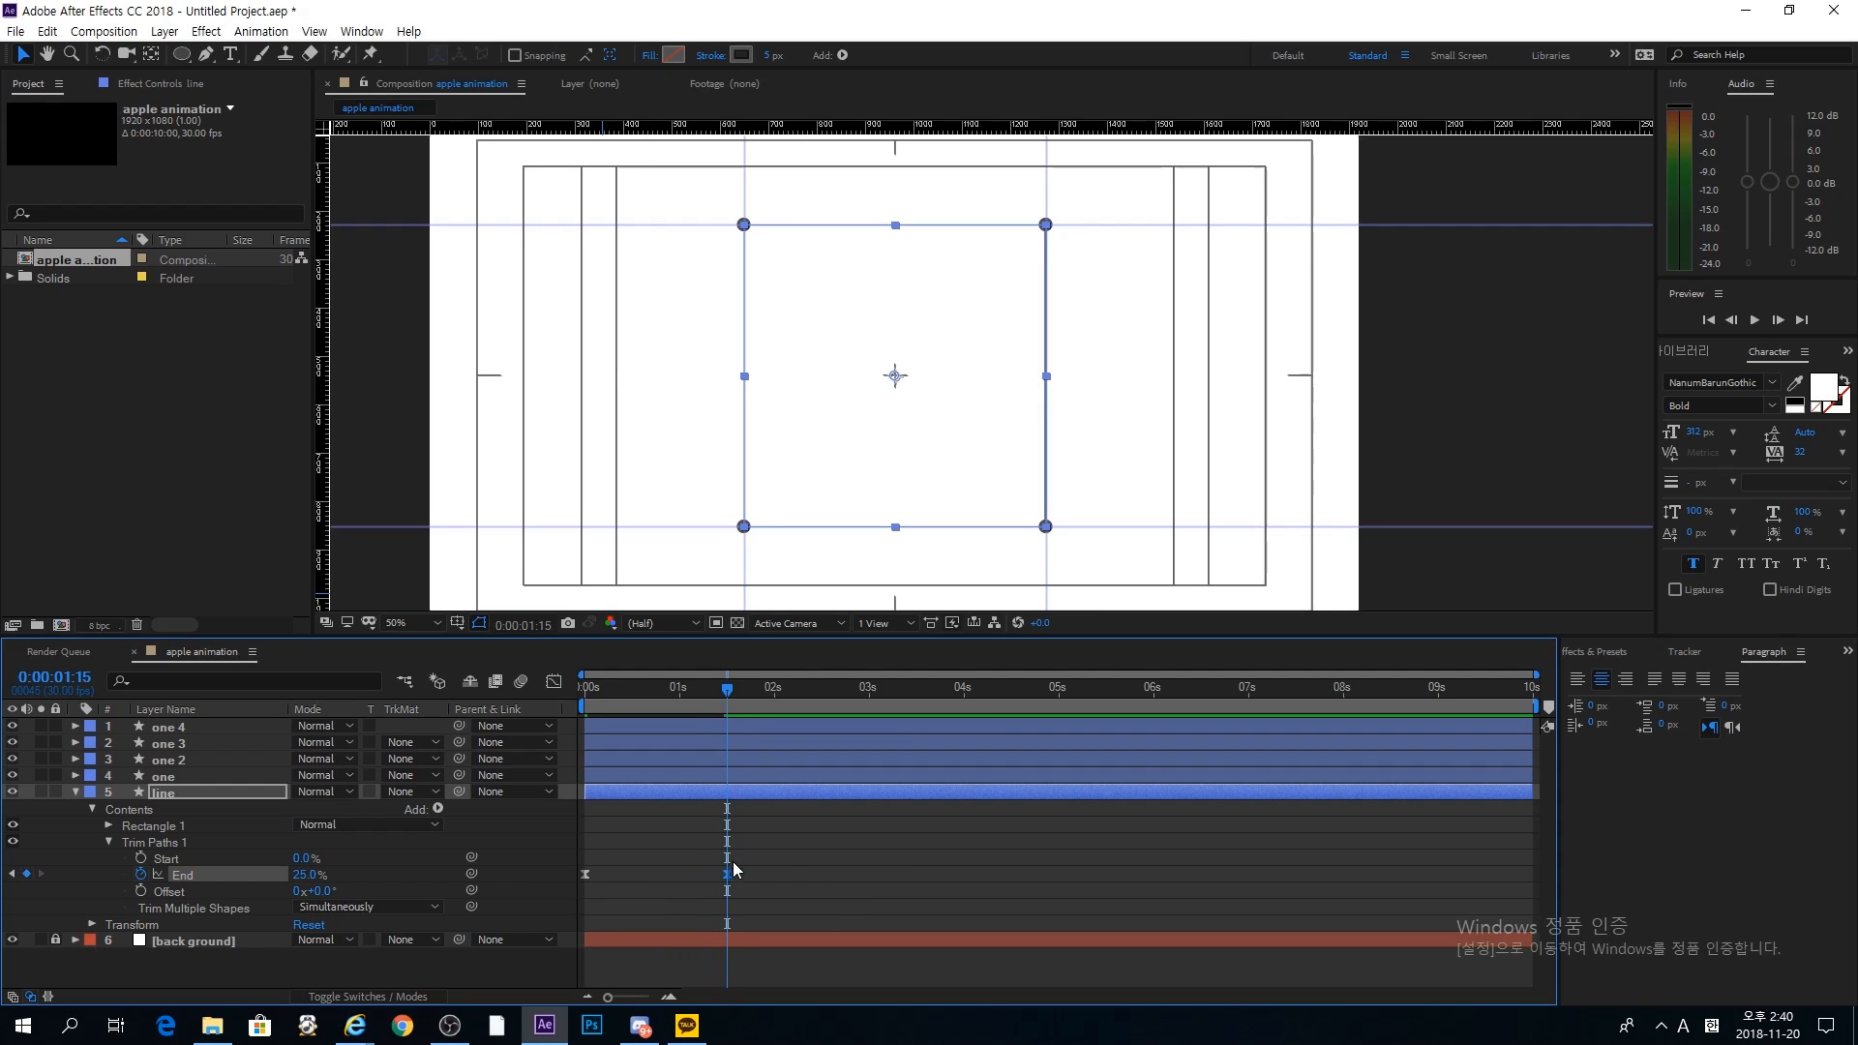
click(829, 831)
key(Home)
key(space)
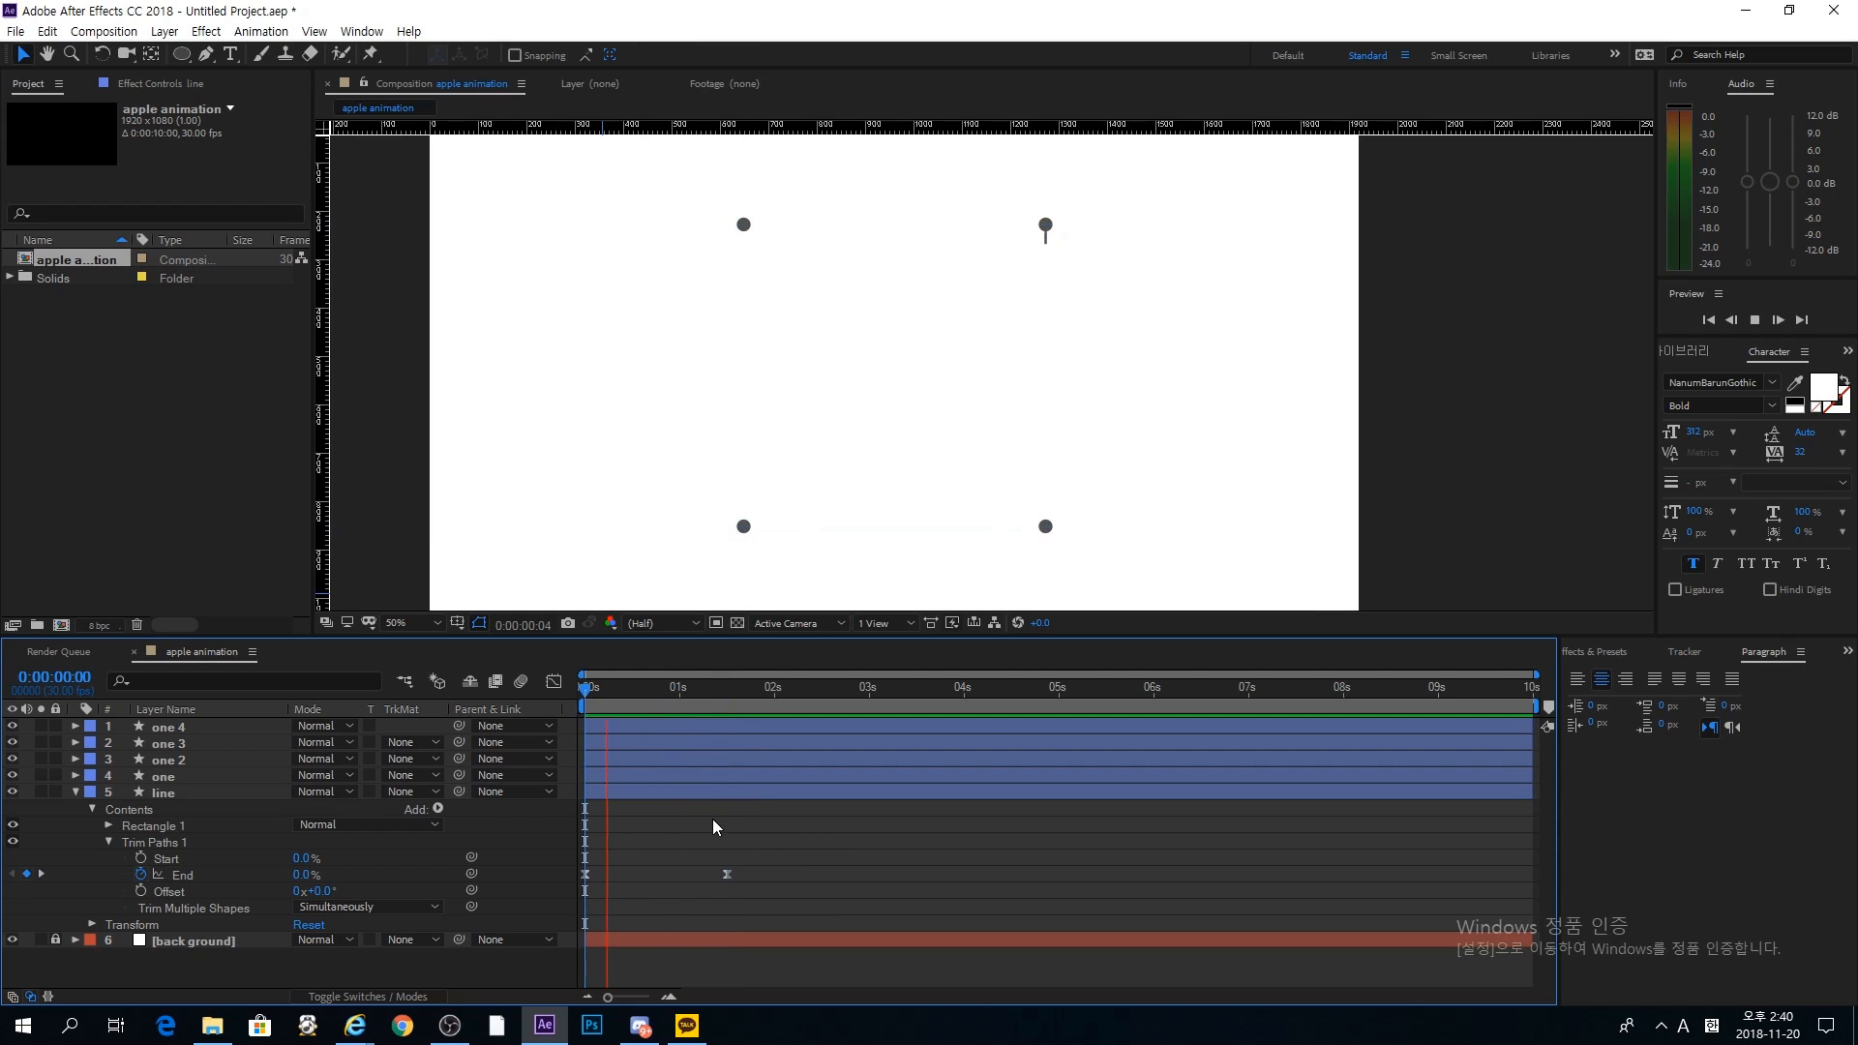
key(space)
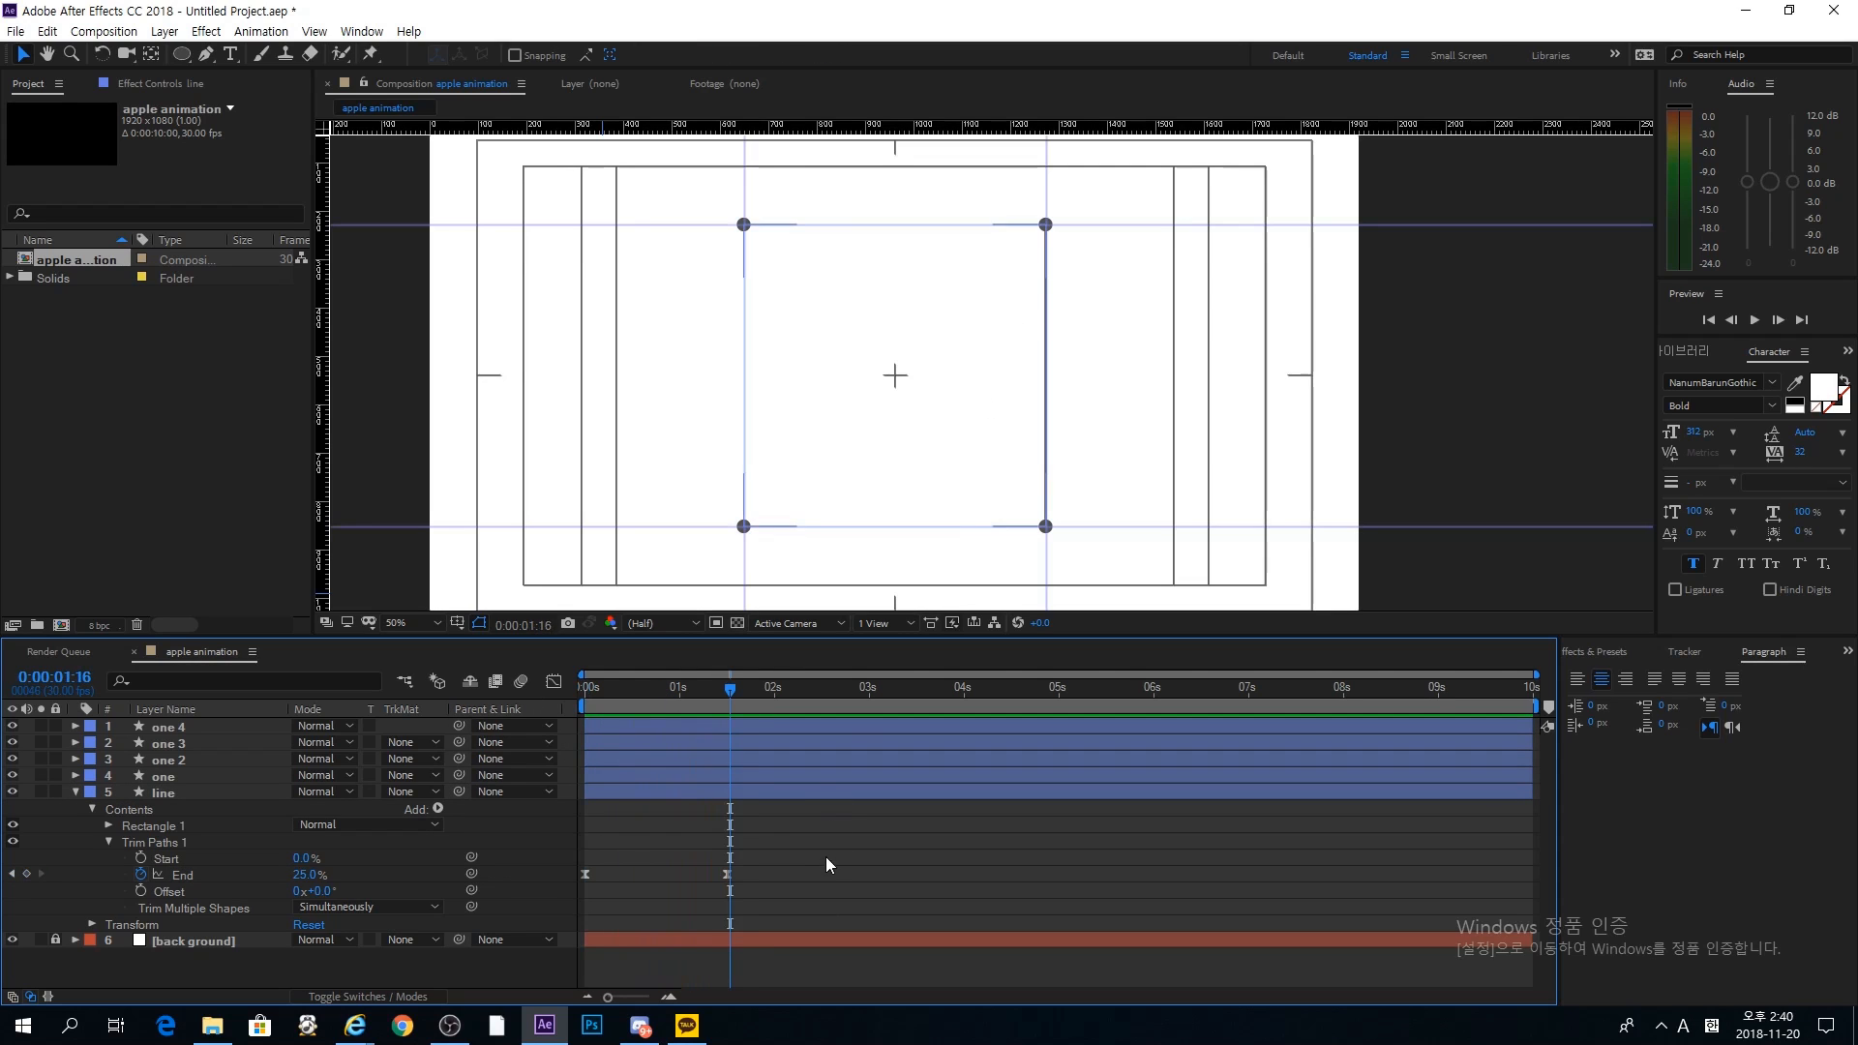
Step: Duplicate the animated layer "line" three times
click(630, 794)
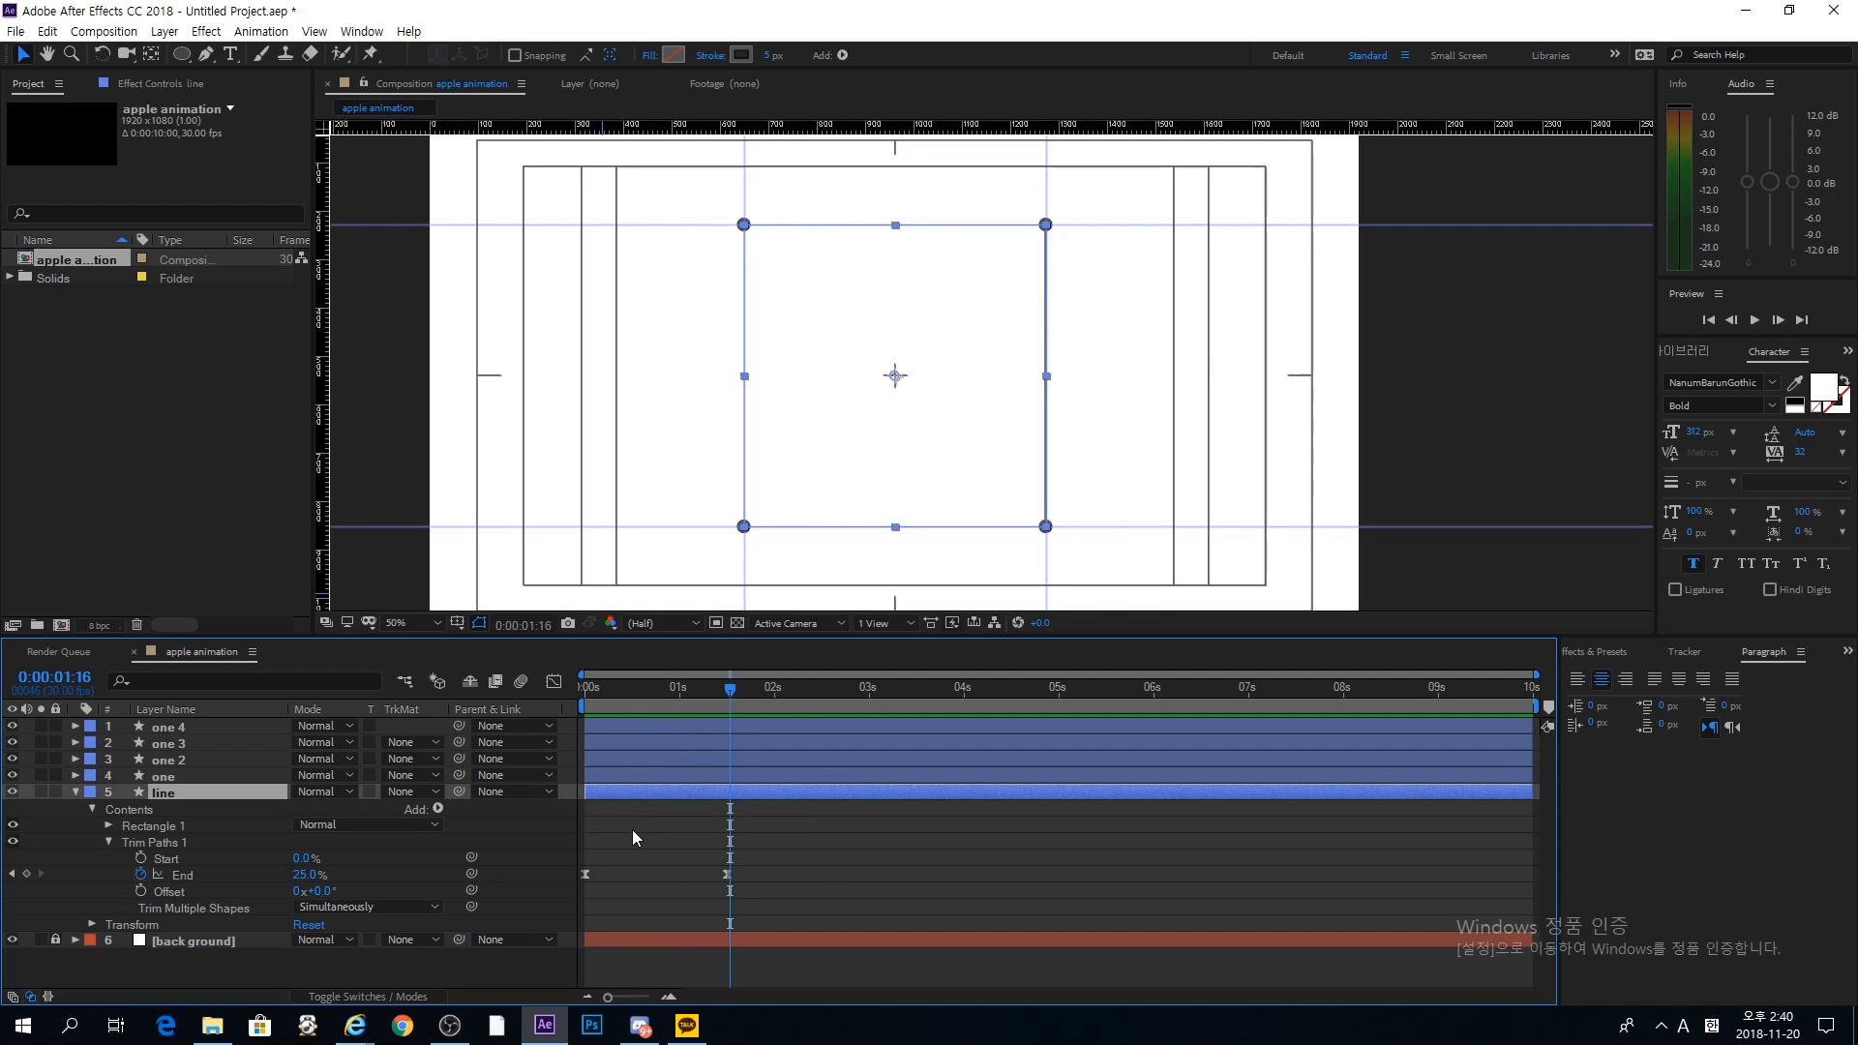
key(ctrl+d)
key(ctrl+d)
key(ctrl+d)
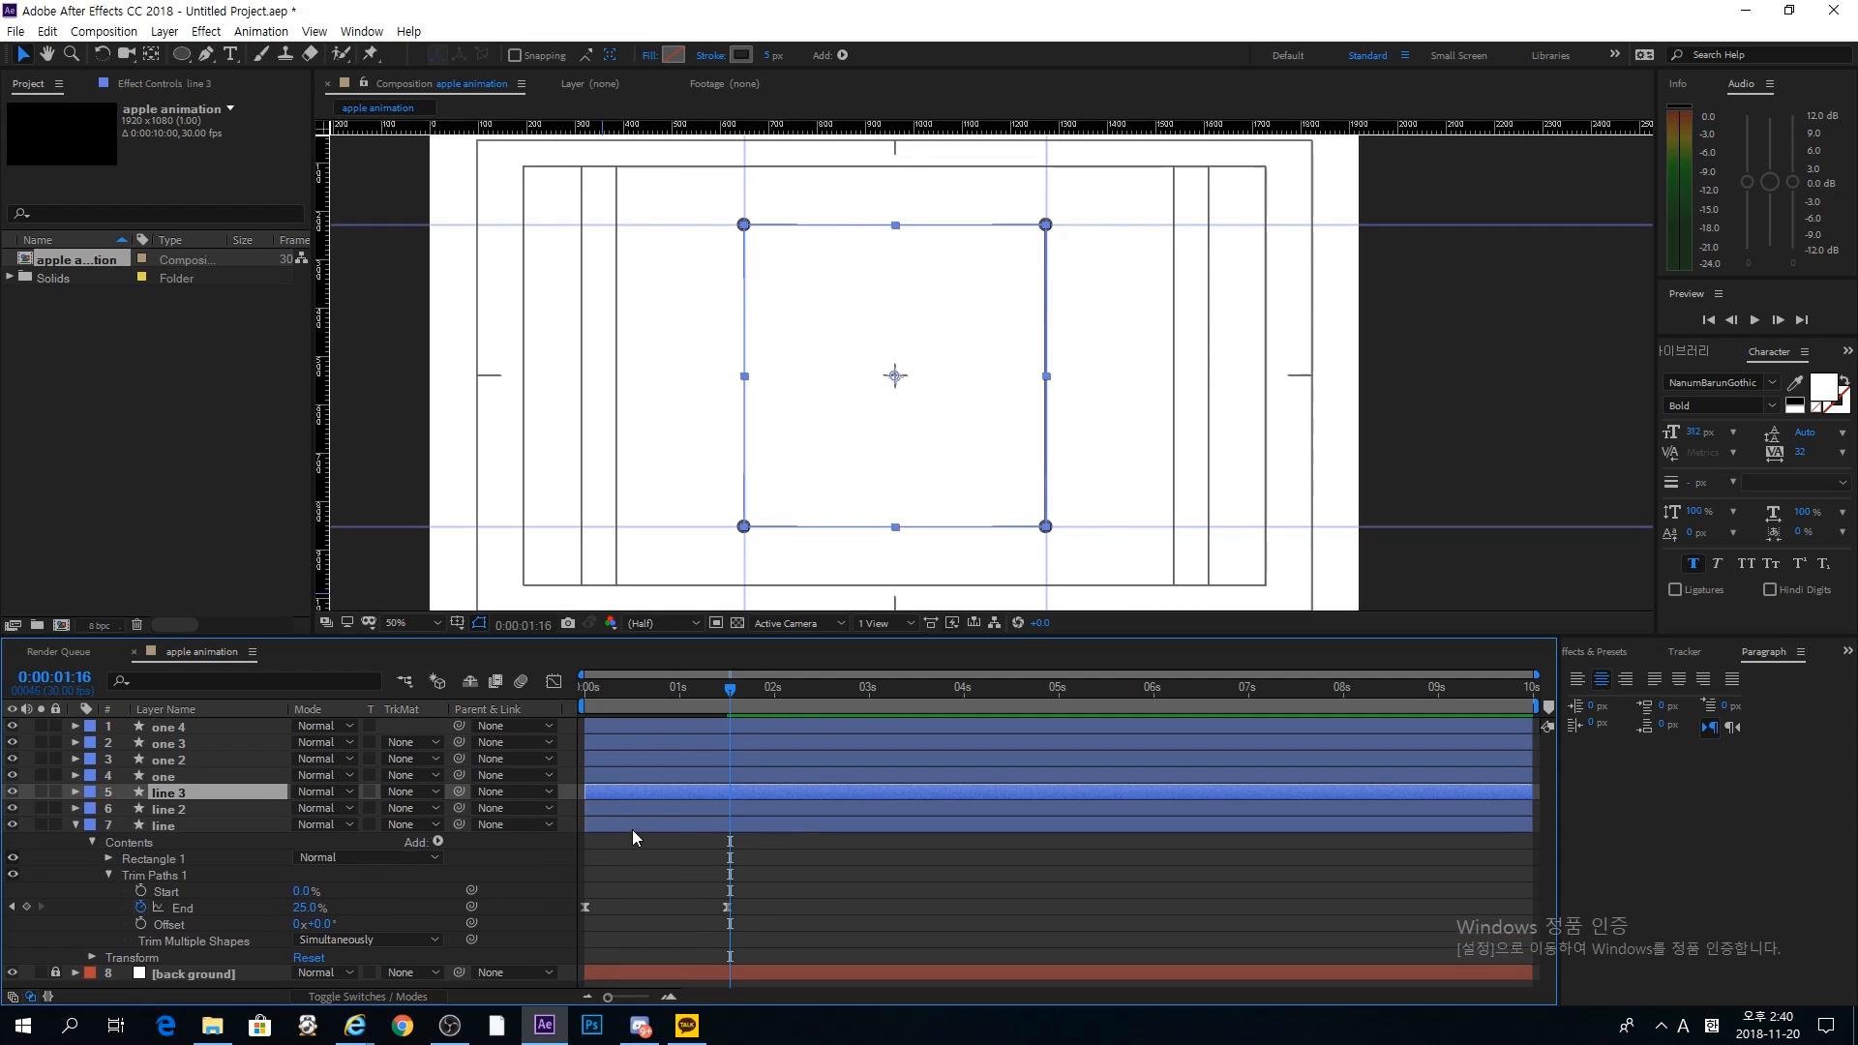
click(632, 823)
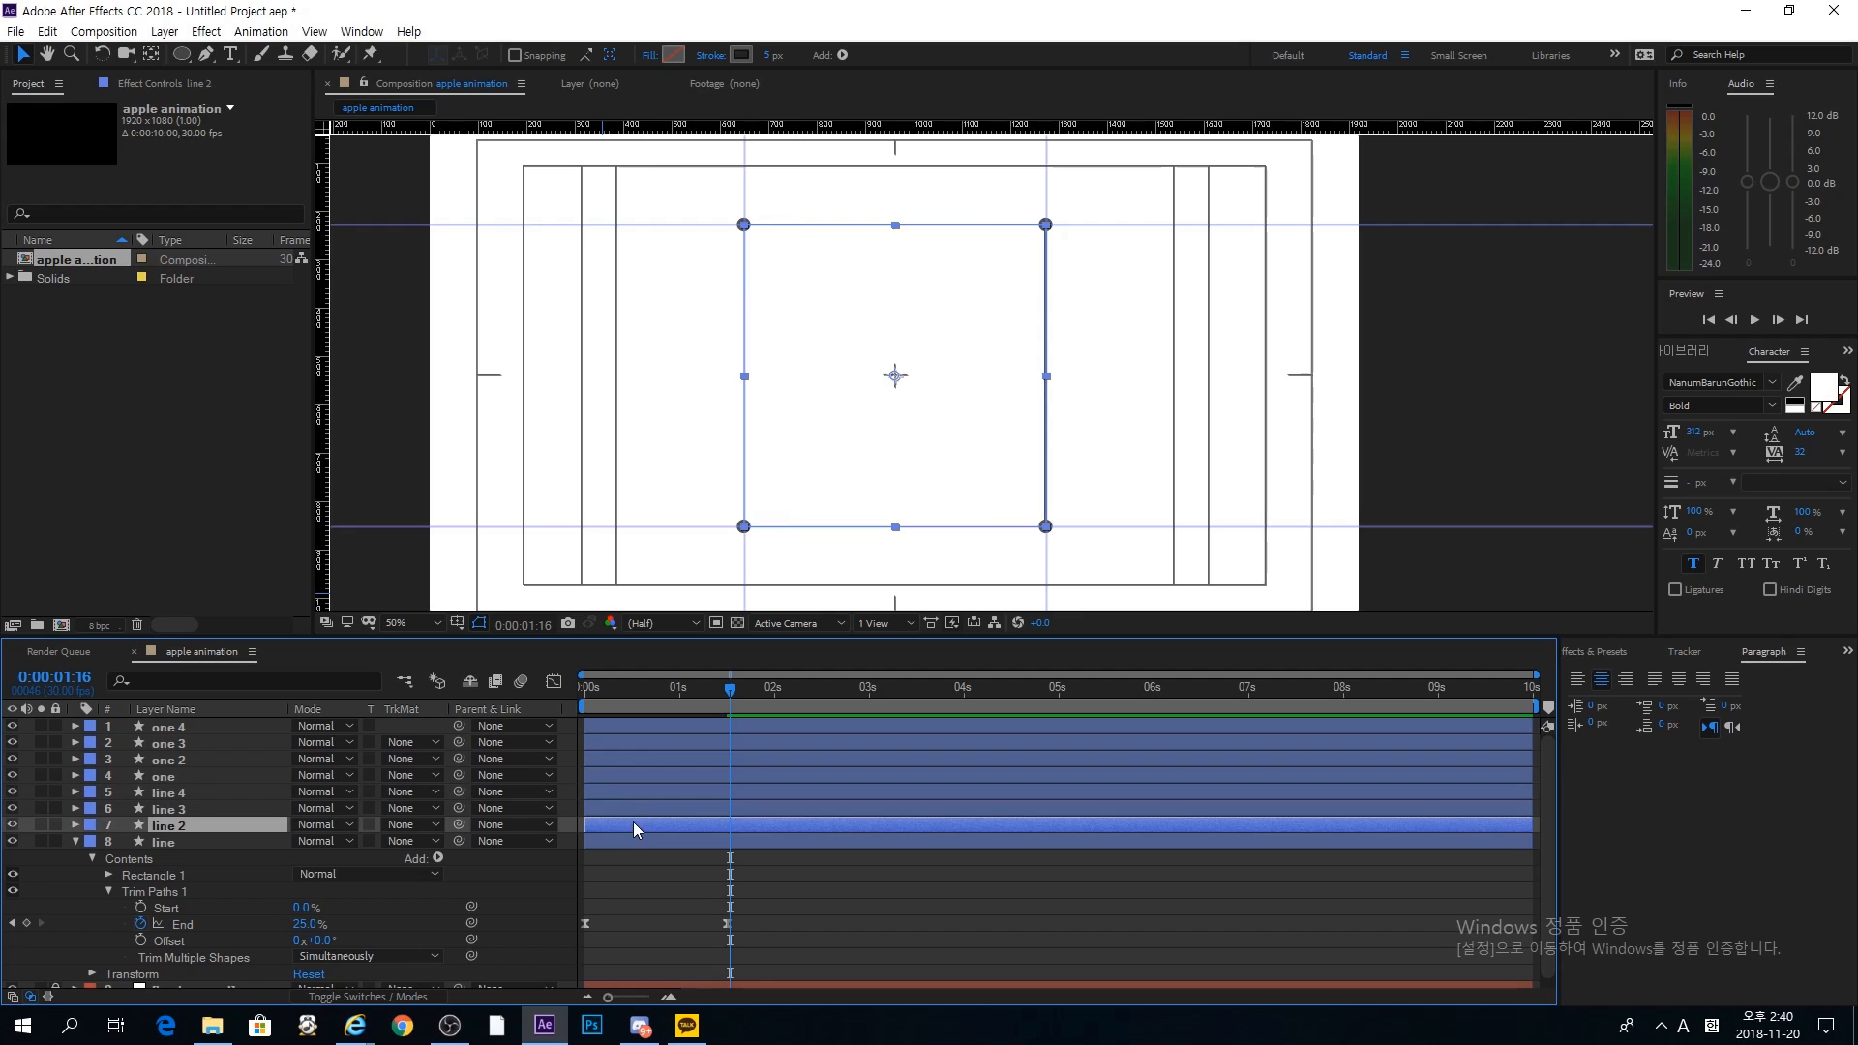
Step: Reveal the rotation of the three duplicated line layers and set the rotation of "line 2" to 90°
click(199, 794)
shift+click(203, 826)
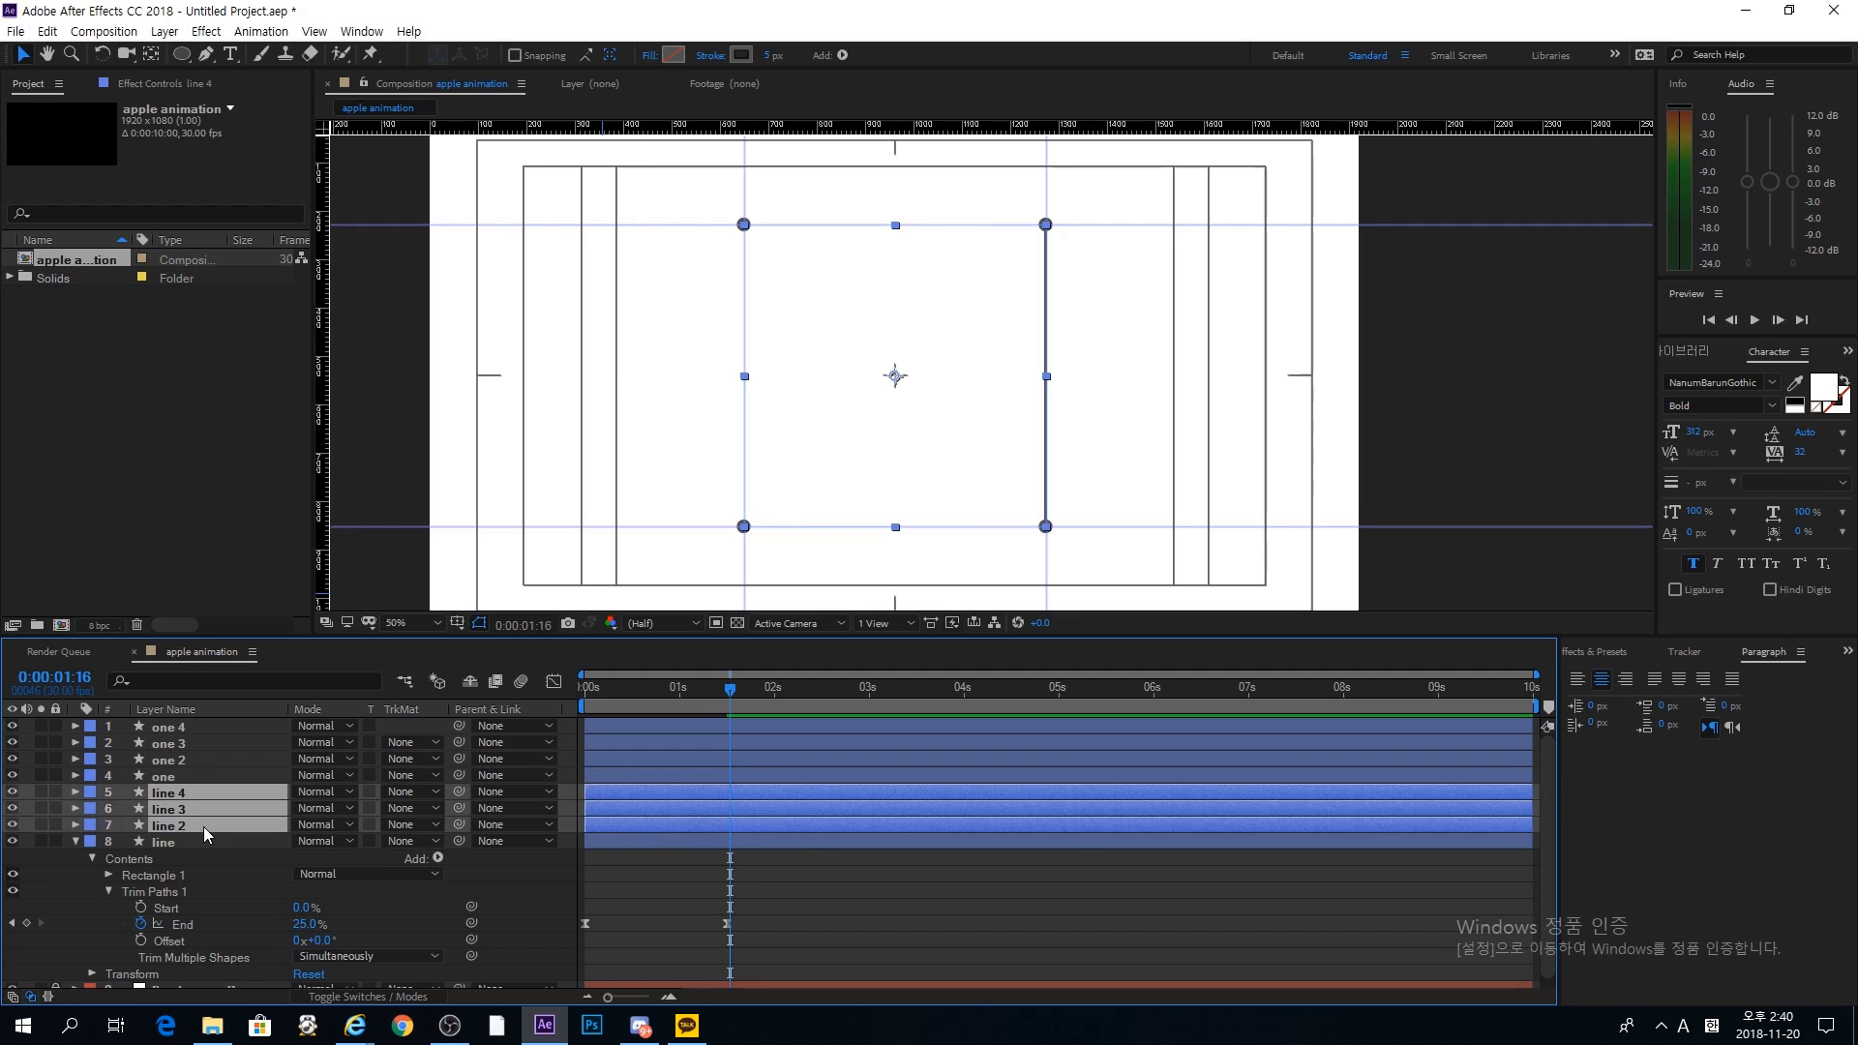
key(r)
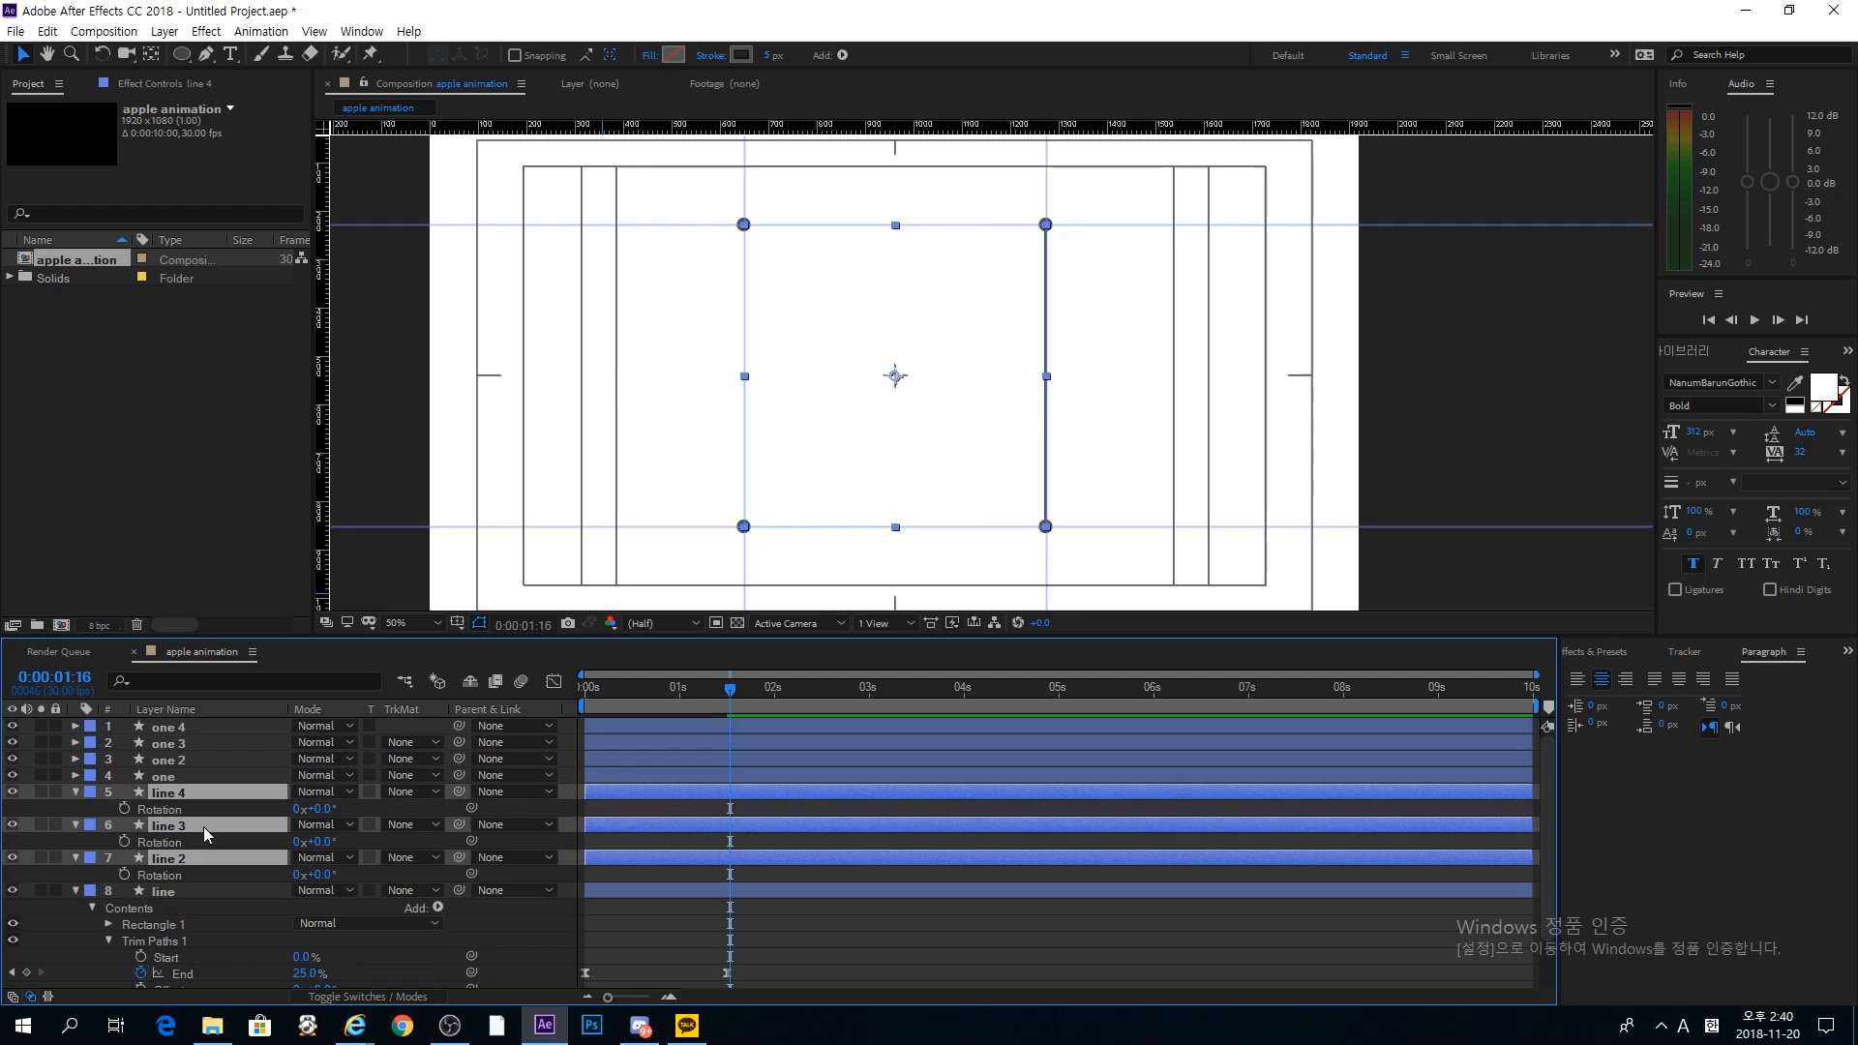
click(627, 799)
click(319, 873)
text(90)
key(Return)
Step: Set the rotation of "line 3" to 180° and of "line 4" to 270°
click(319, 841)
text(18)
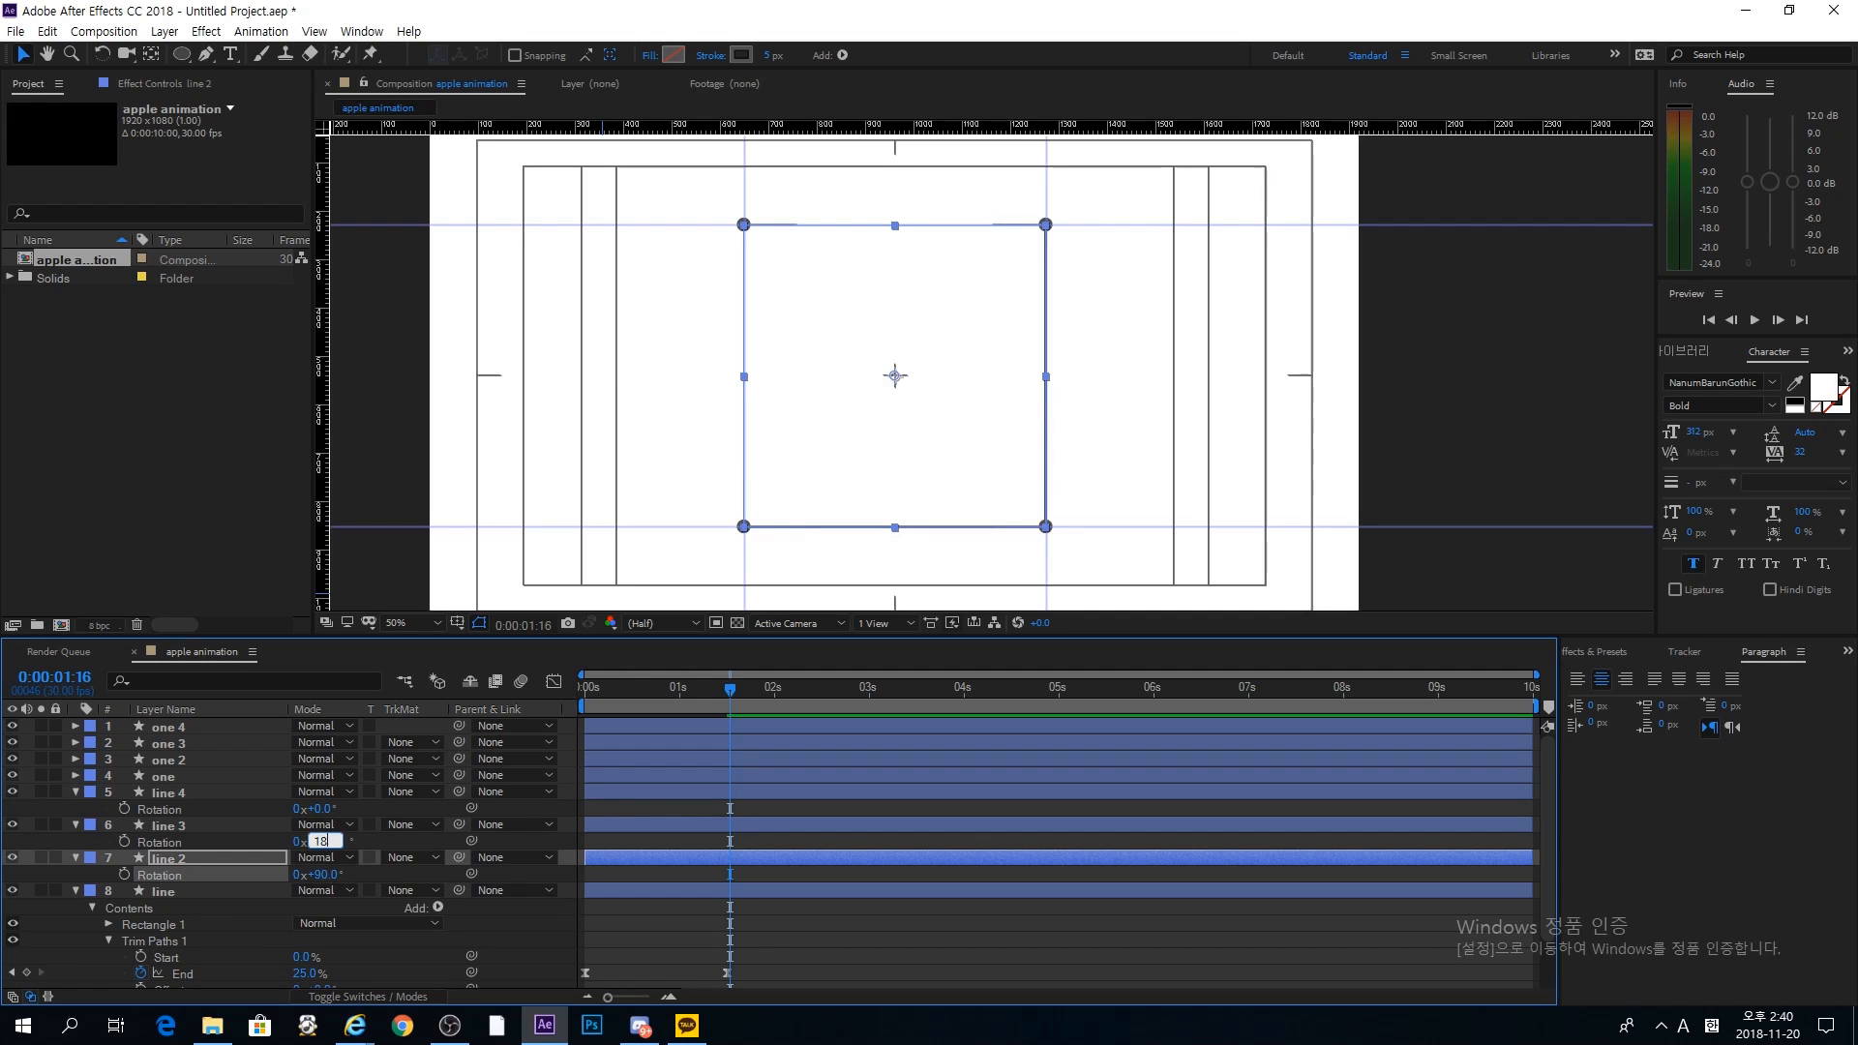
text(0)
key(Return)
click(319, 808)
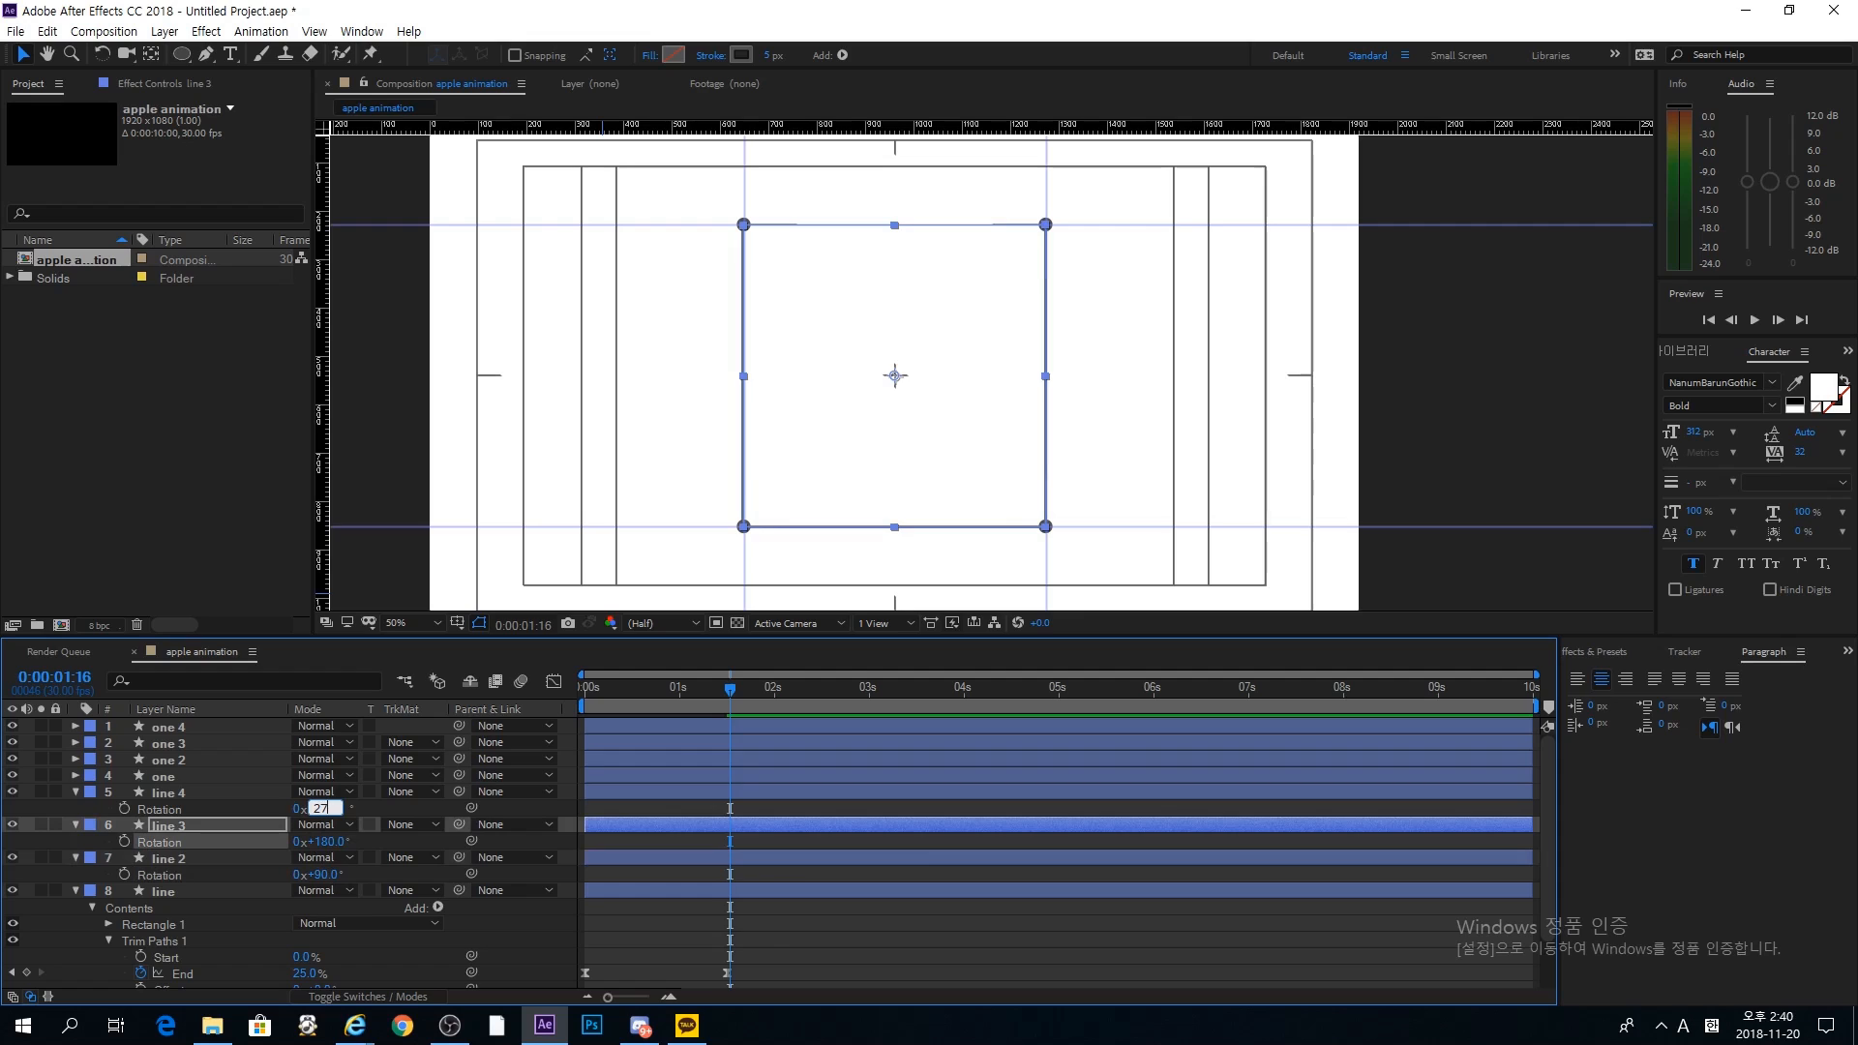
key(Return)
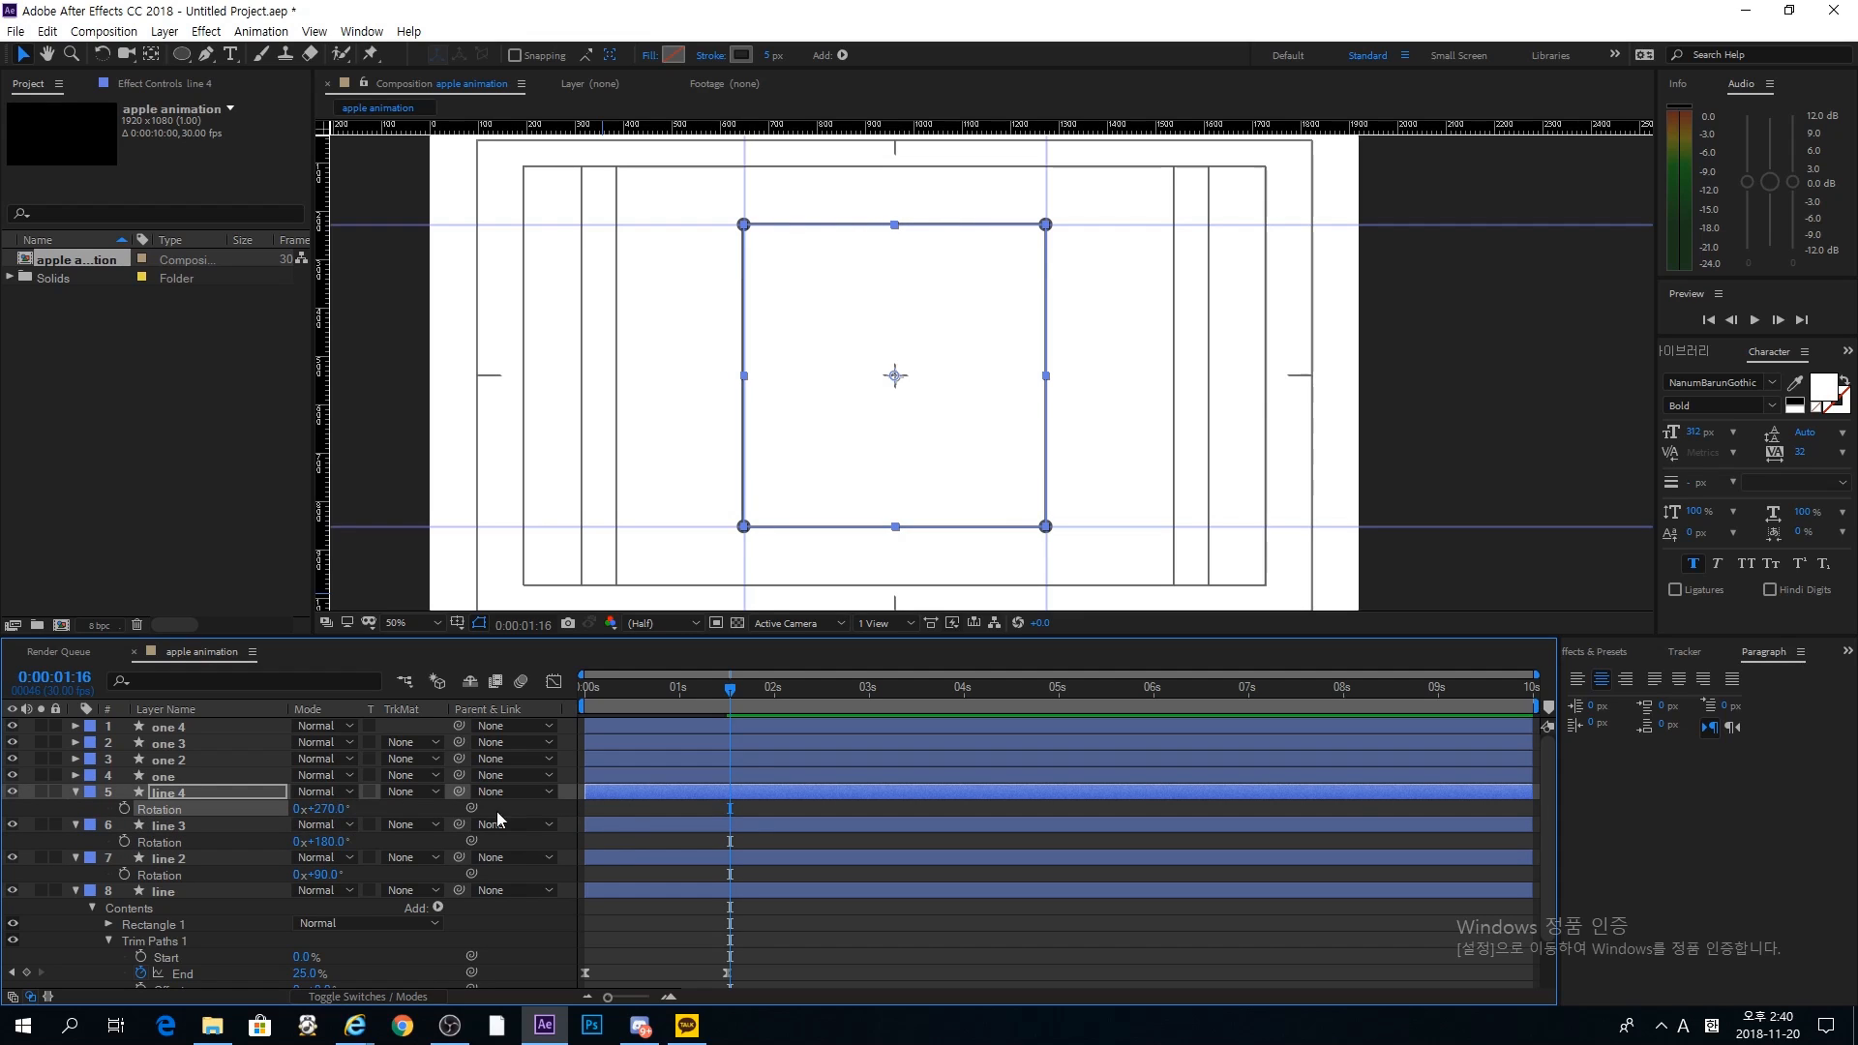
Step: Preview the animation of the four lines from the start and select the circle layer "one"
click(581, 689)
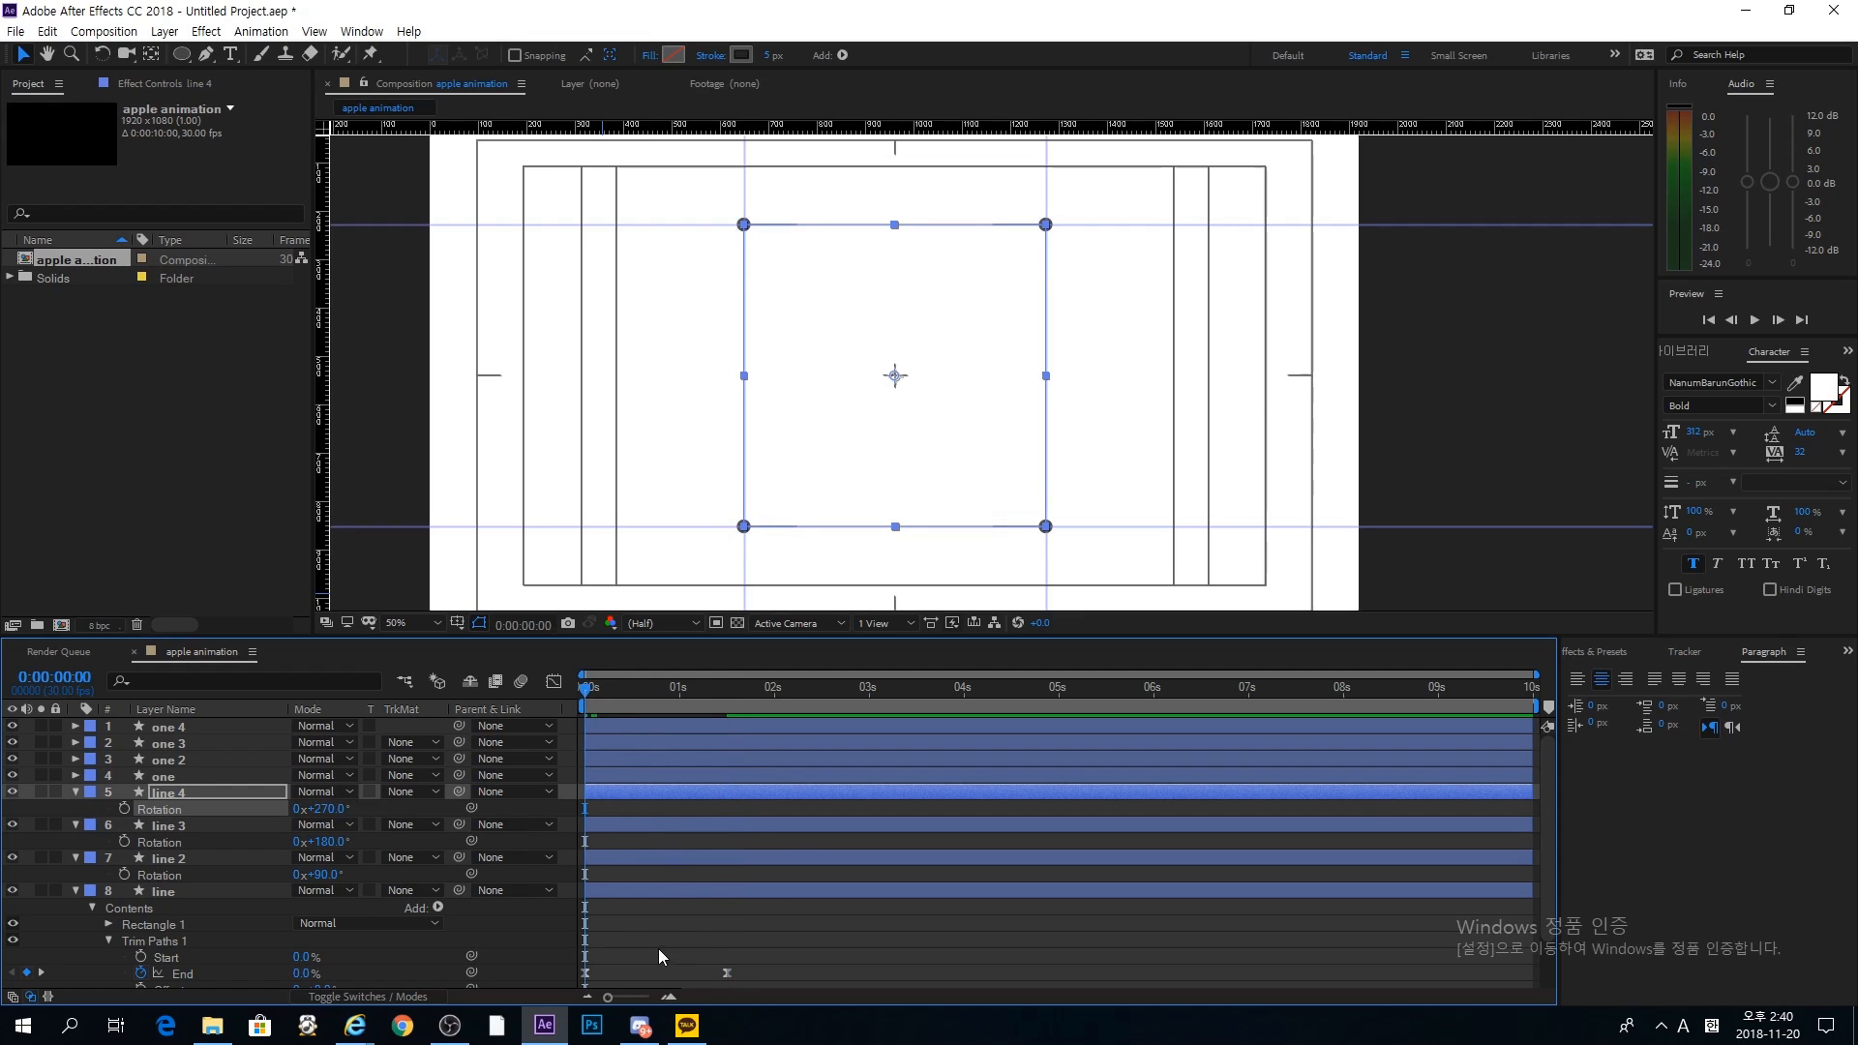
click(660, 923)
key(space)
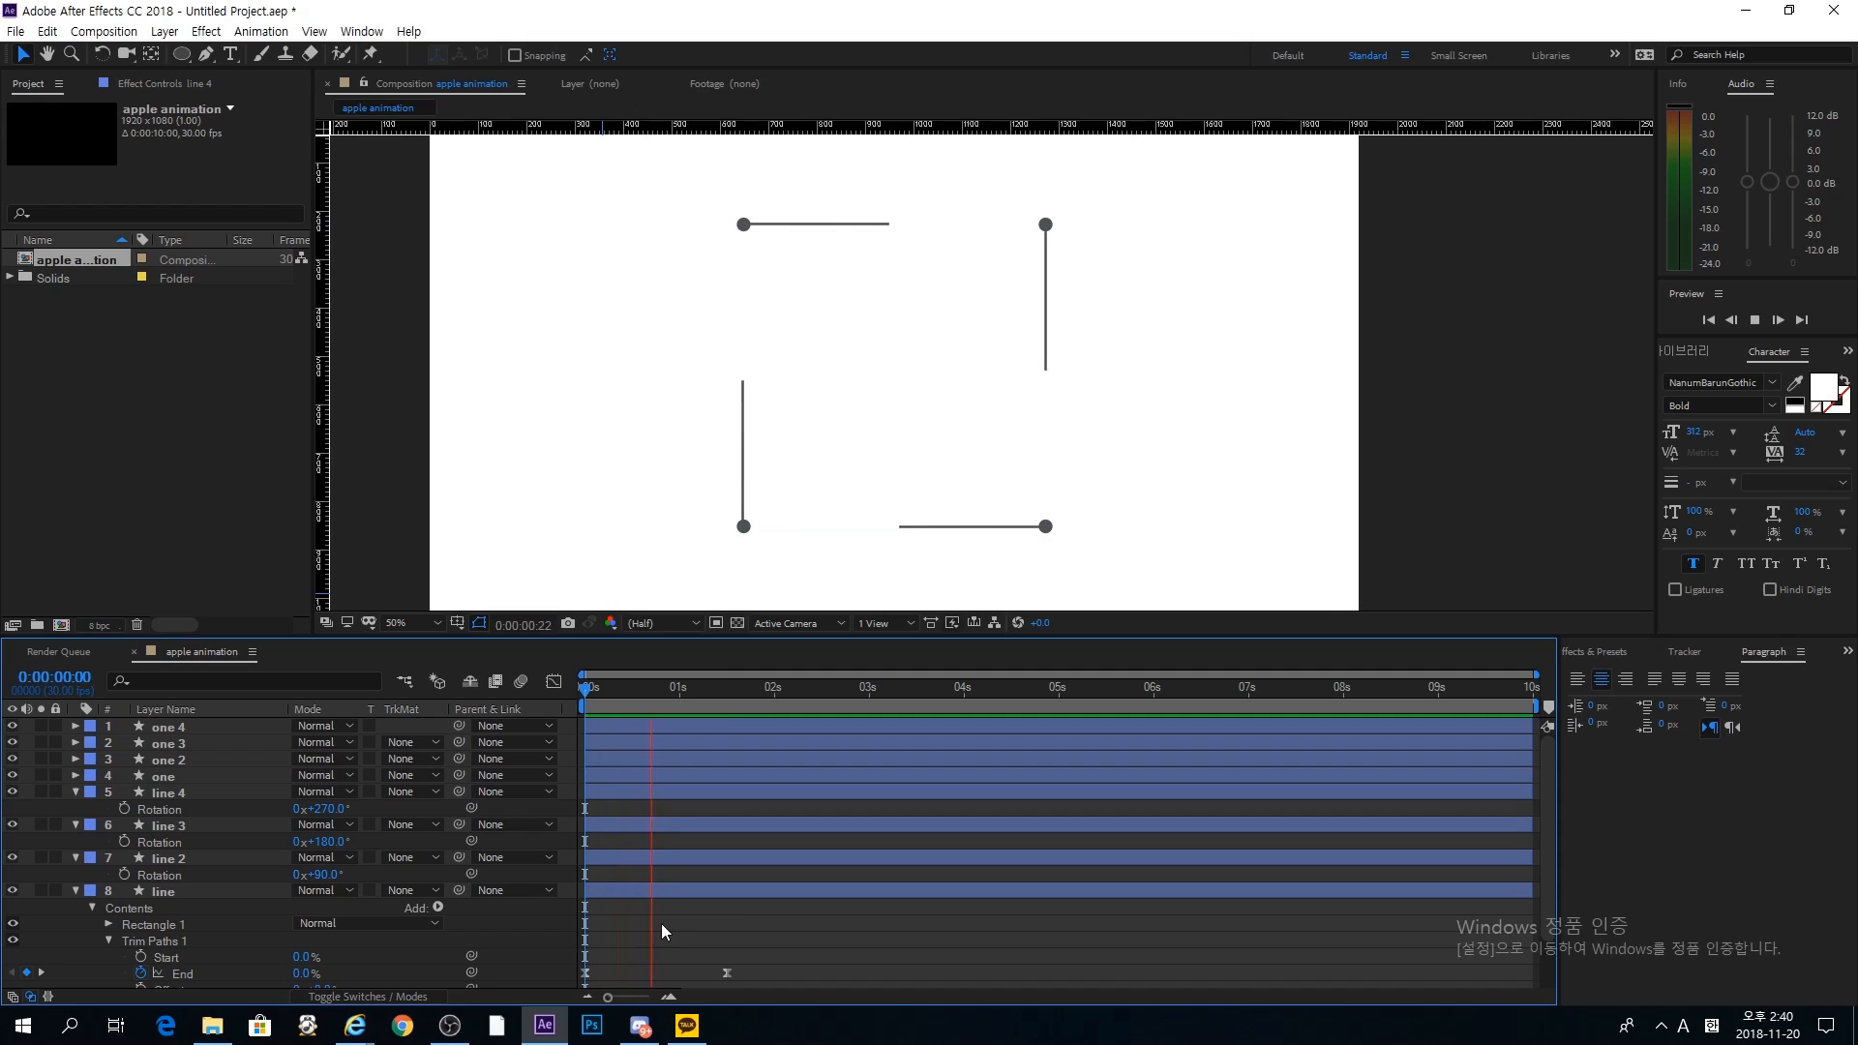
key(space)
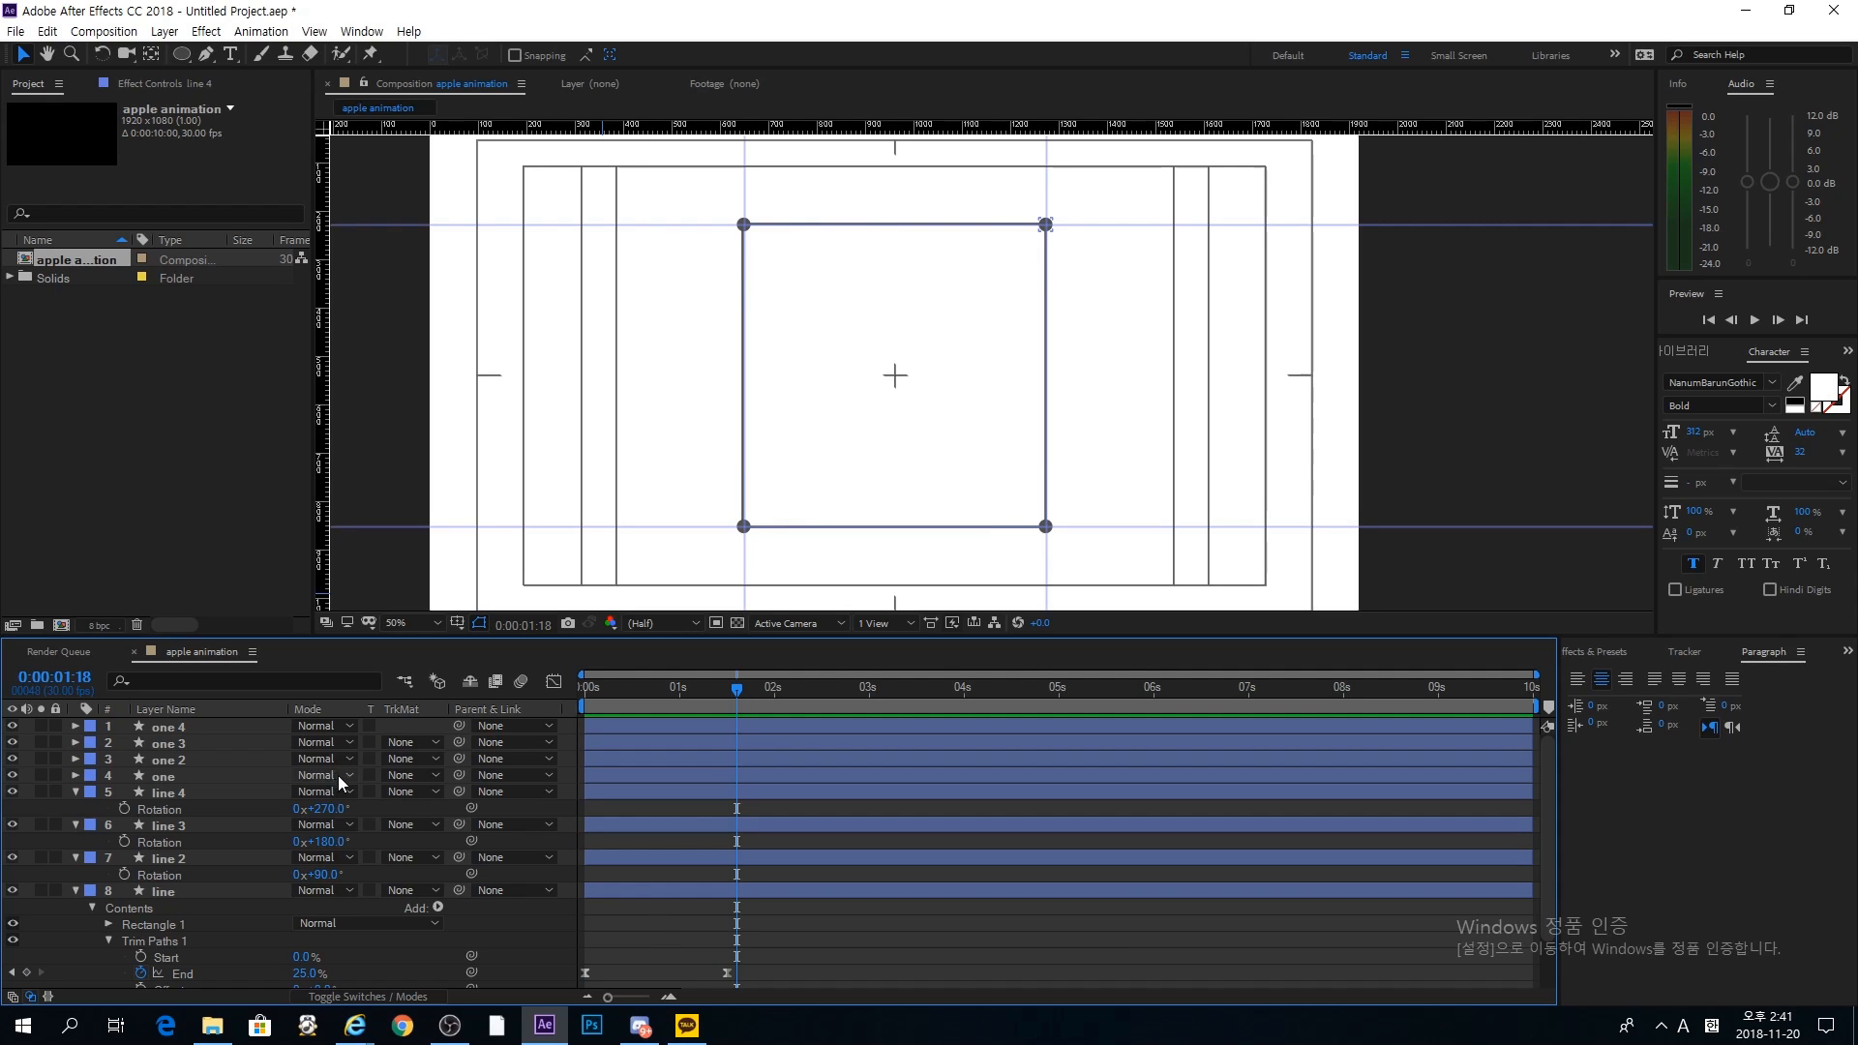
click(217, 771)
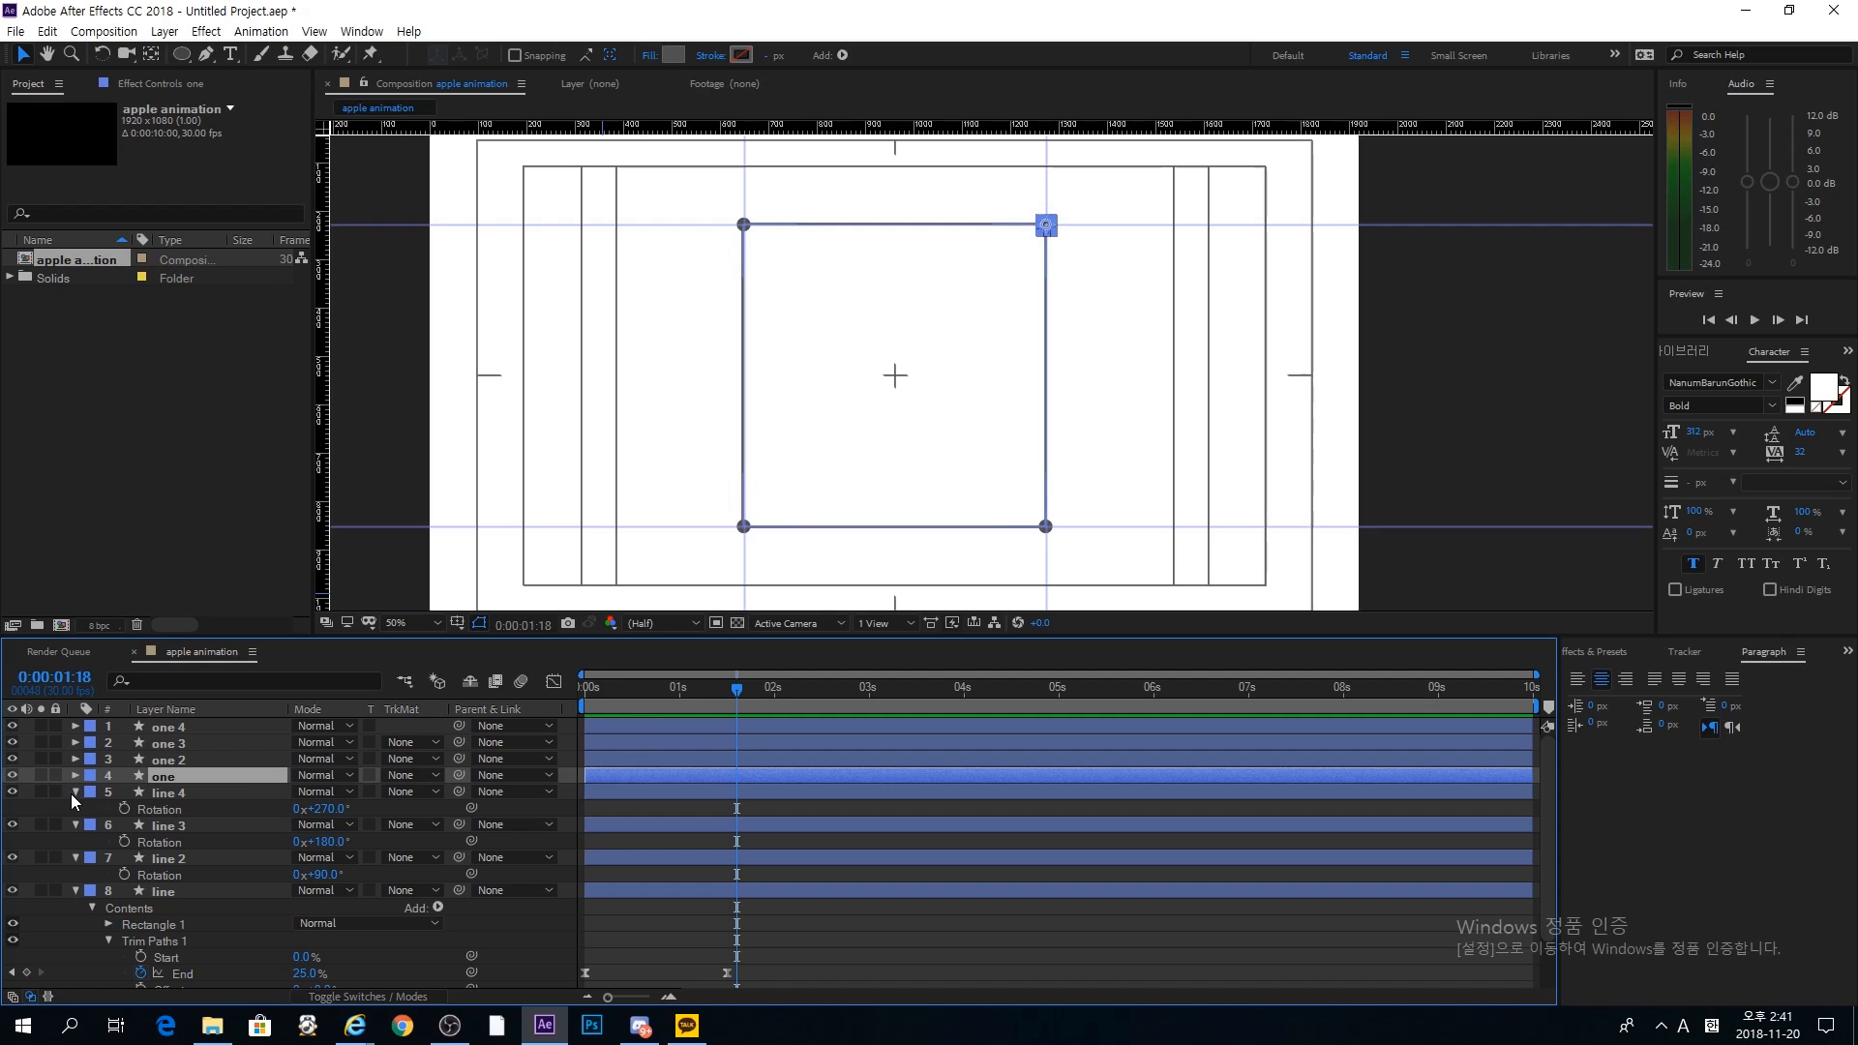
Step: Shift the layers "line 4", "line 3", "line 2" and "line" so that they start at 0:00:00:10
click(630, 805)
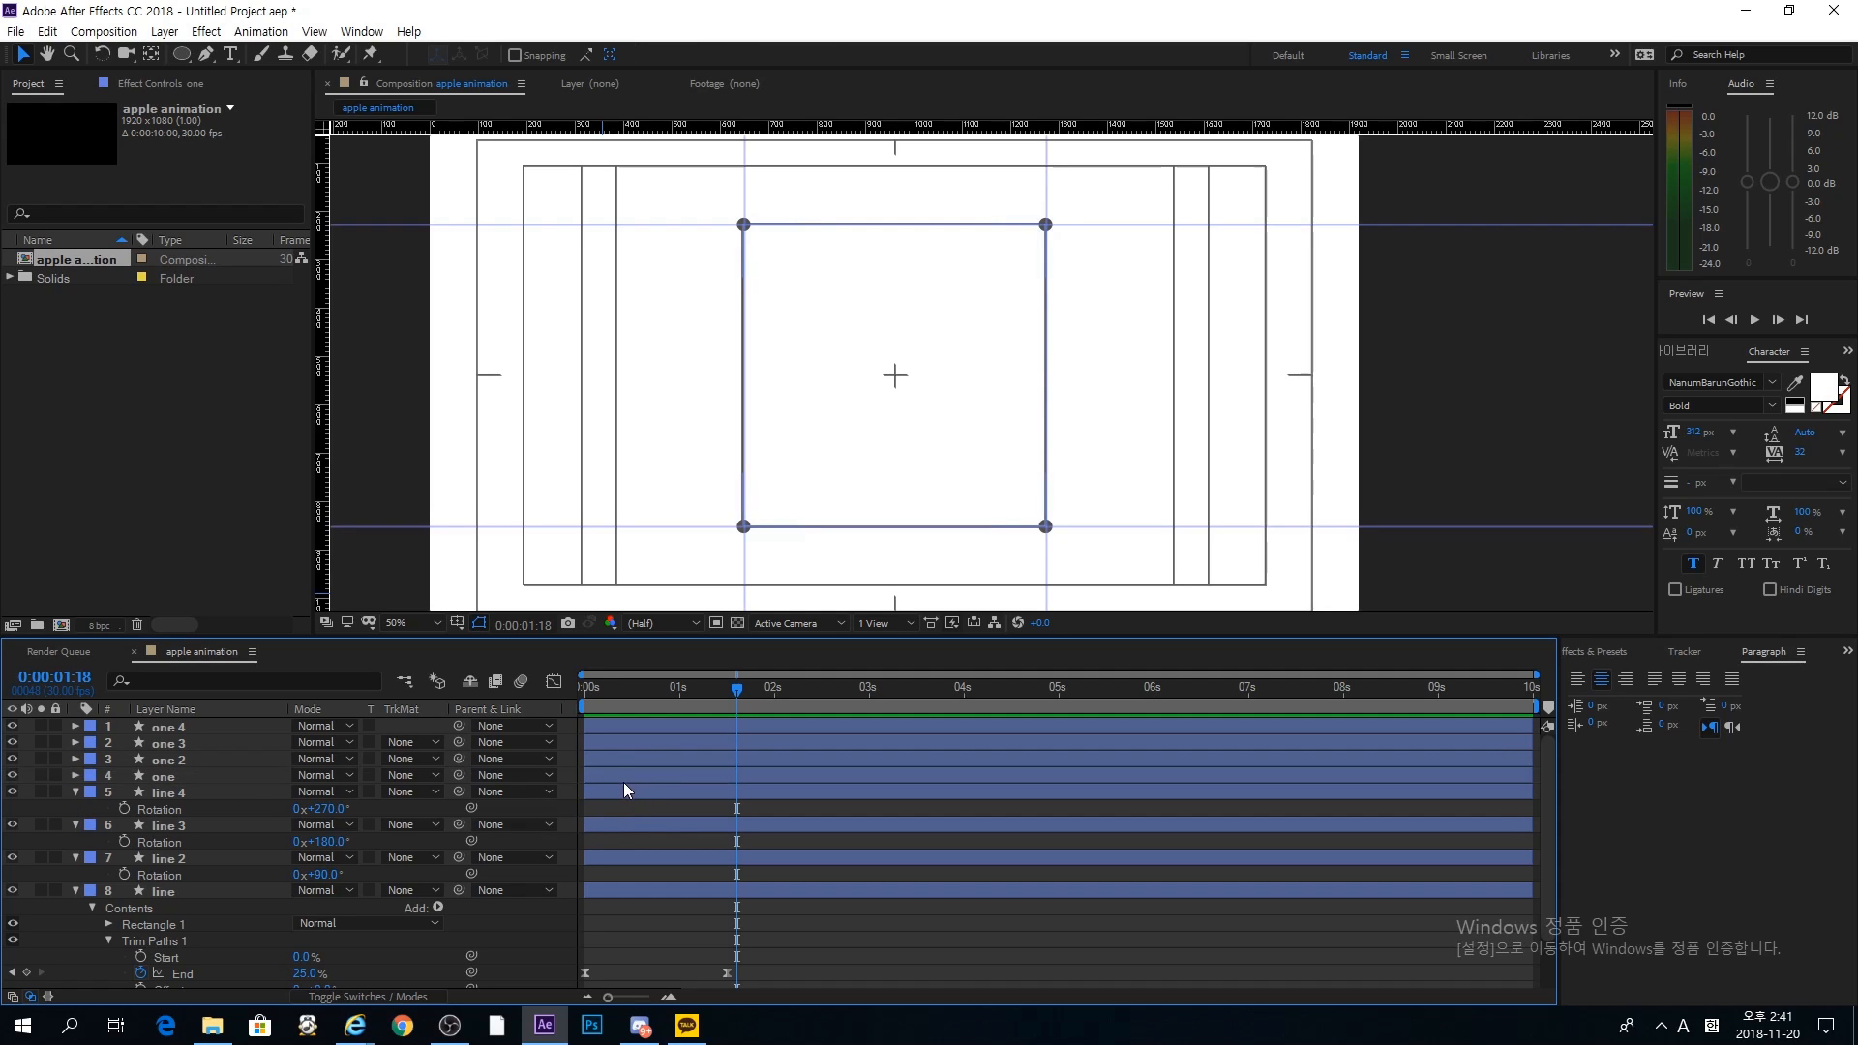
mouse_move(616, 693)
mouse_down()
mouse_move(577, 691)
mouse_move(620, 711)
mouse_up()
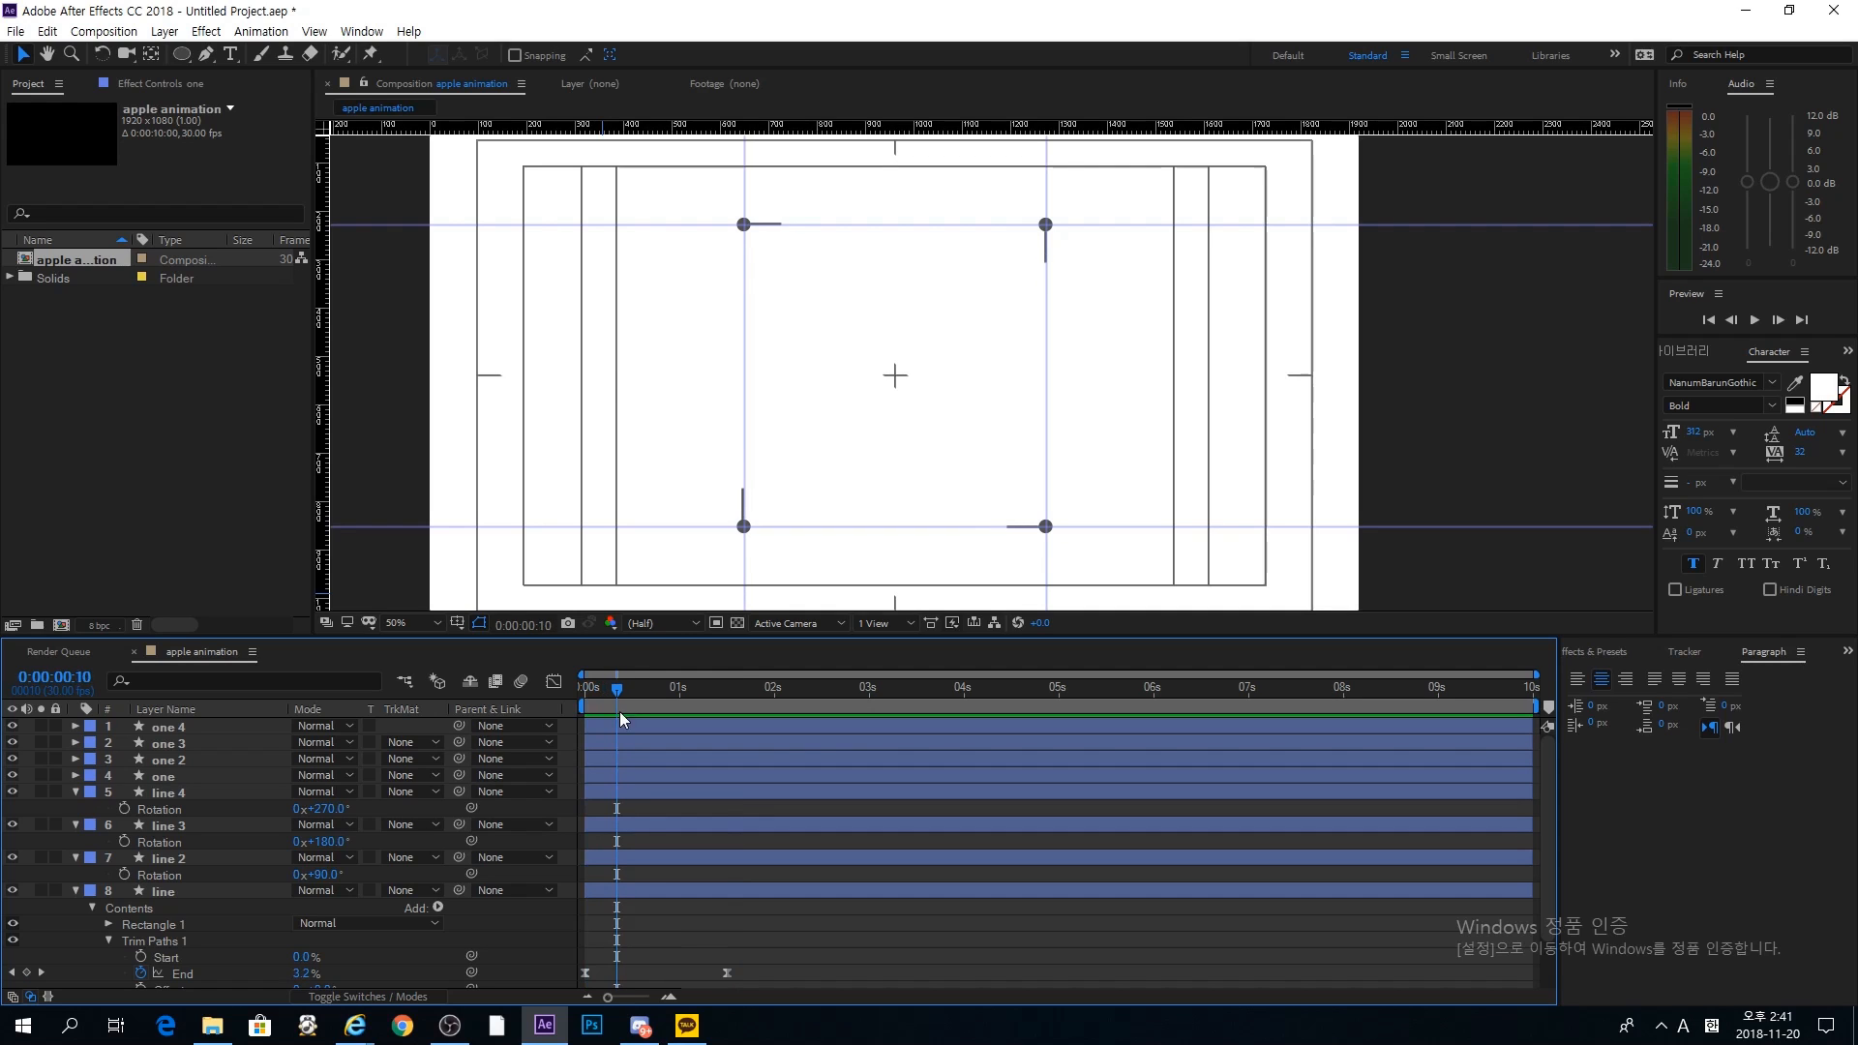
click(634, 791)
shift+click(636, 890)
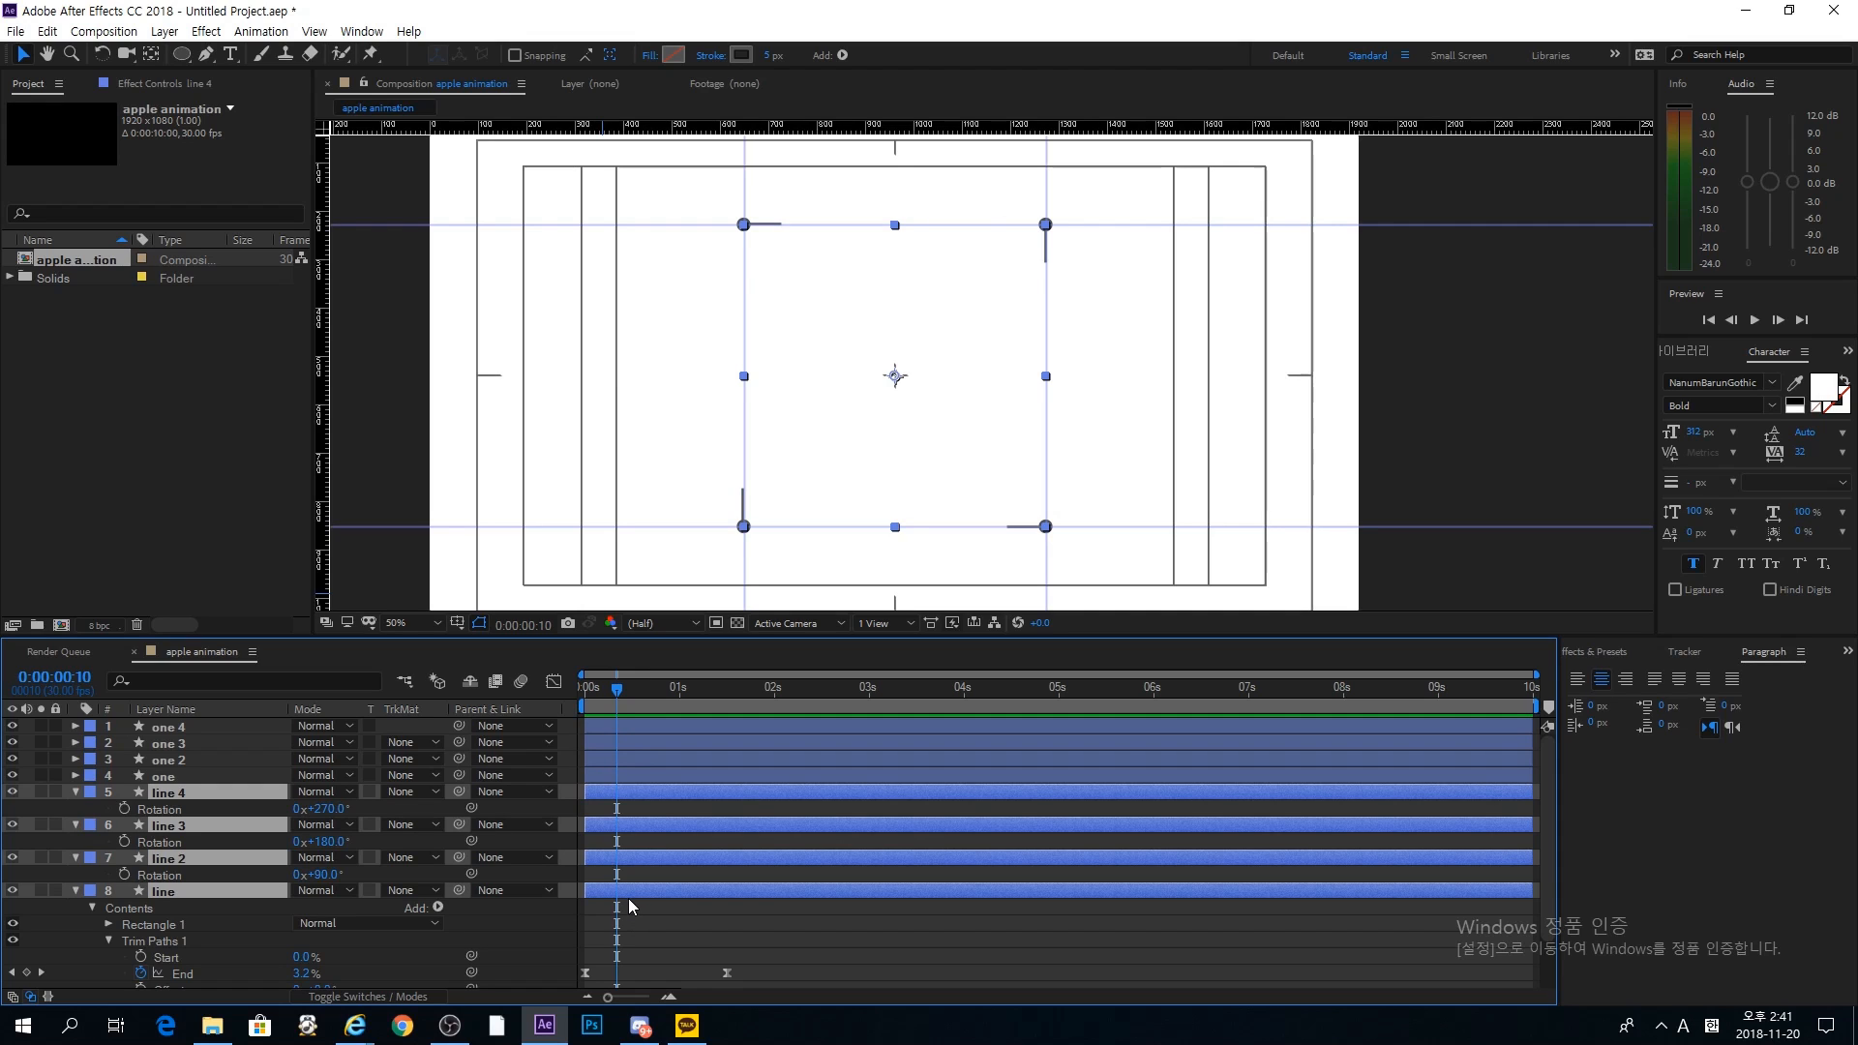
click(629, 898)
click(612, 790)
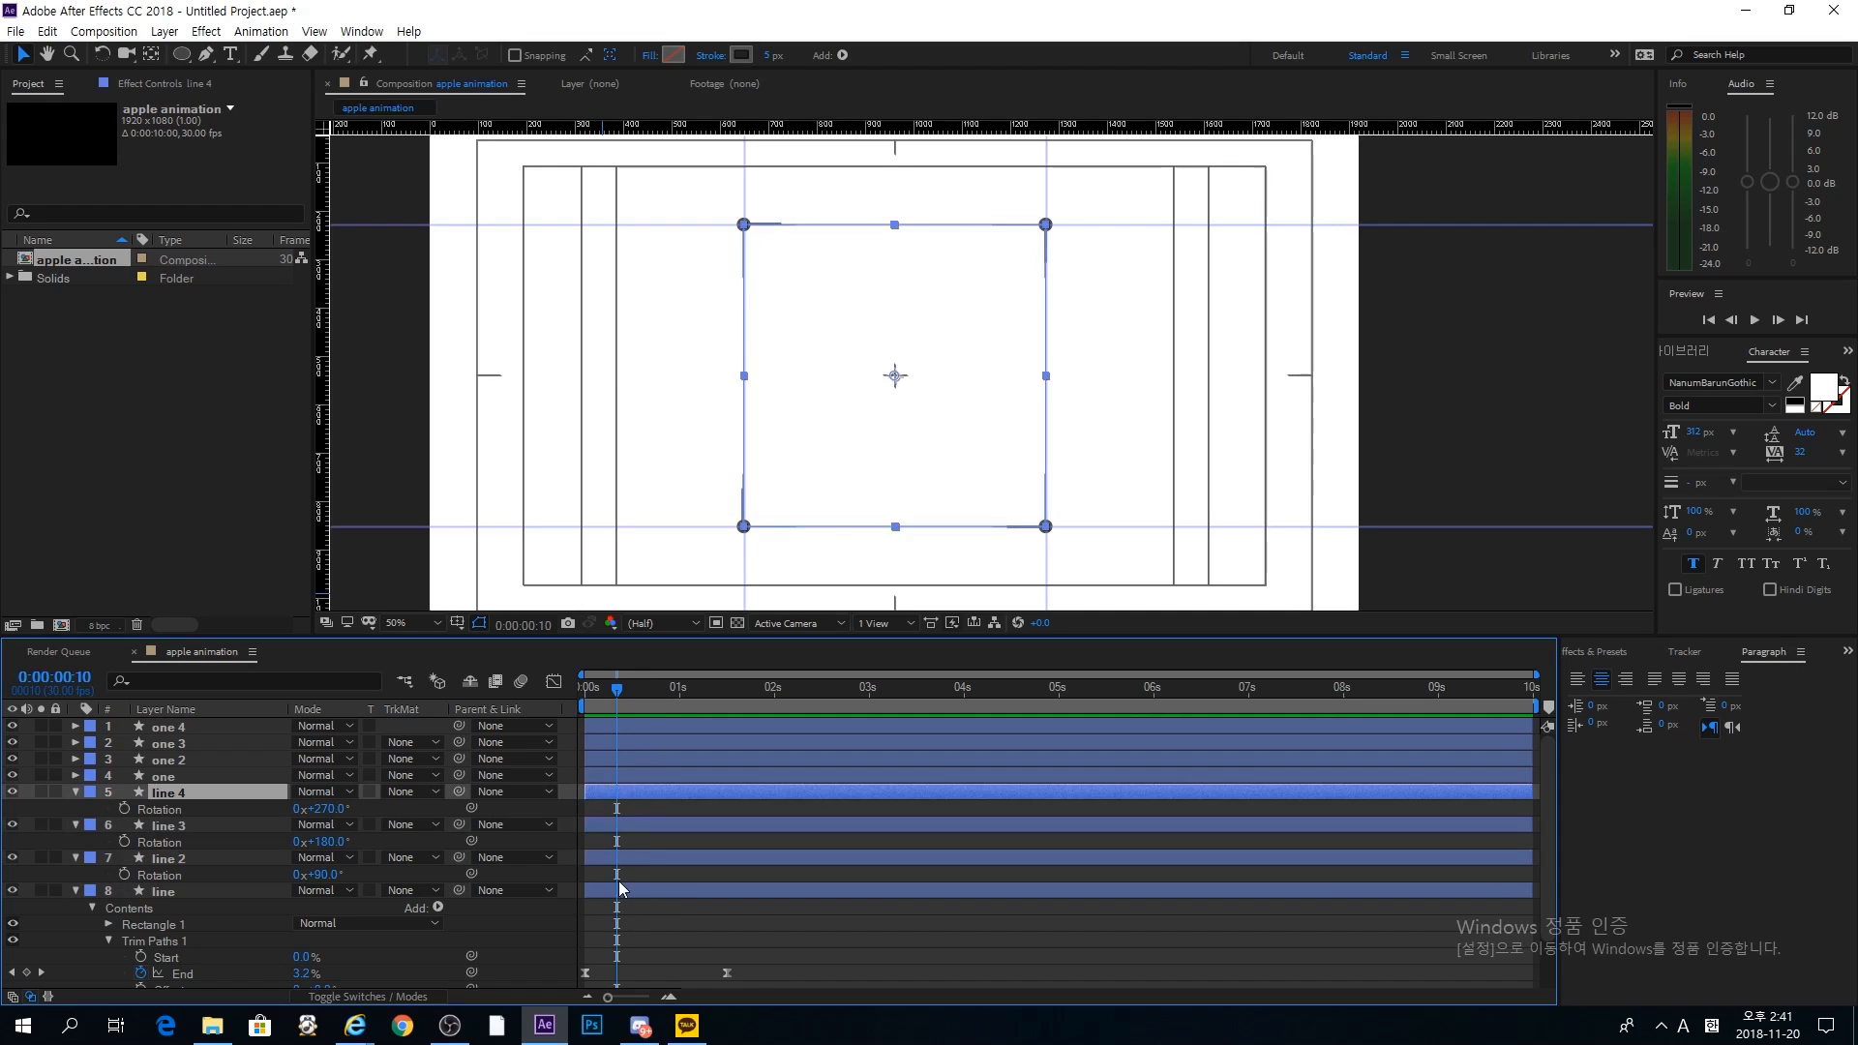
shift+click(602, 890)
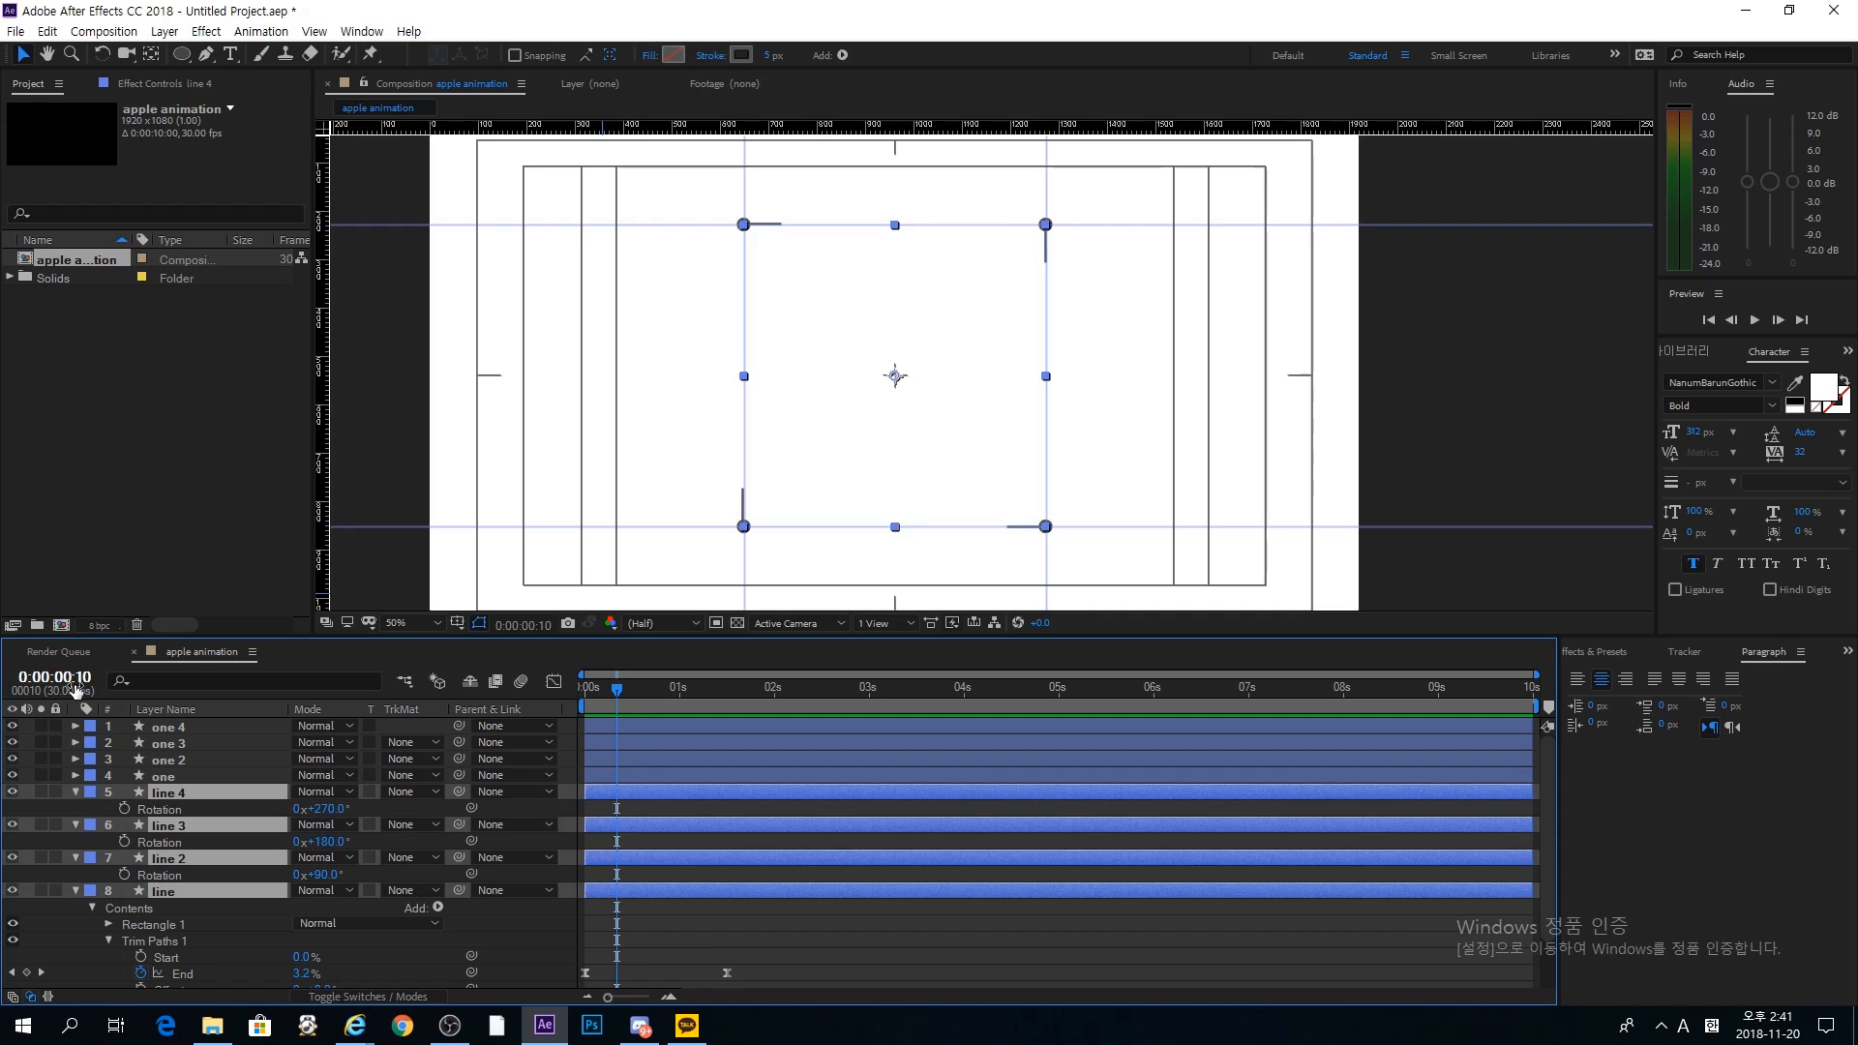
key(bracketleft)
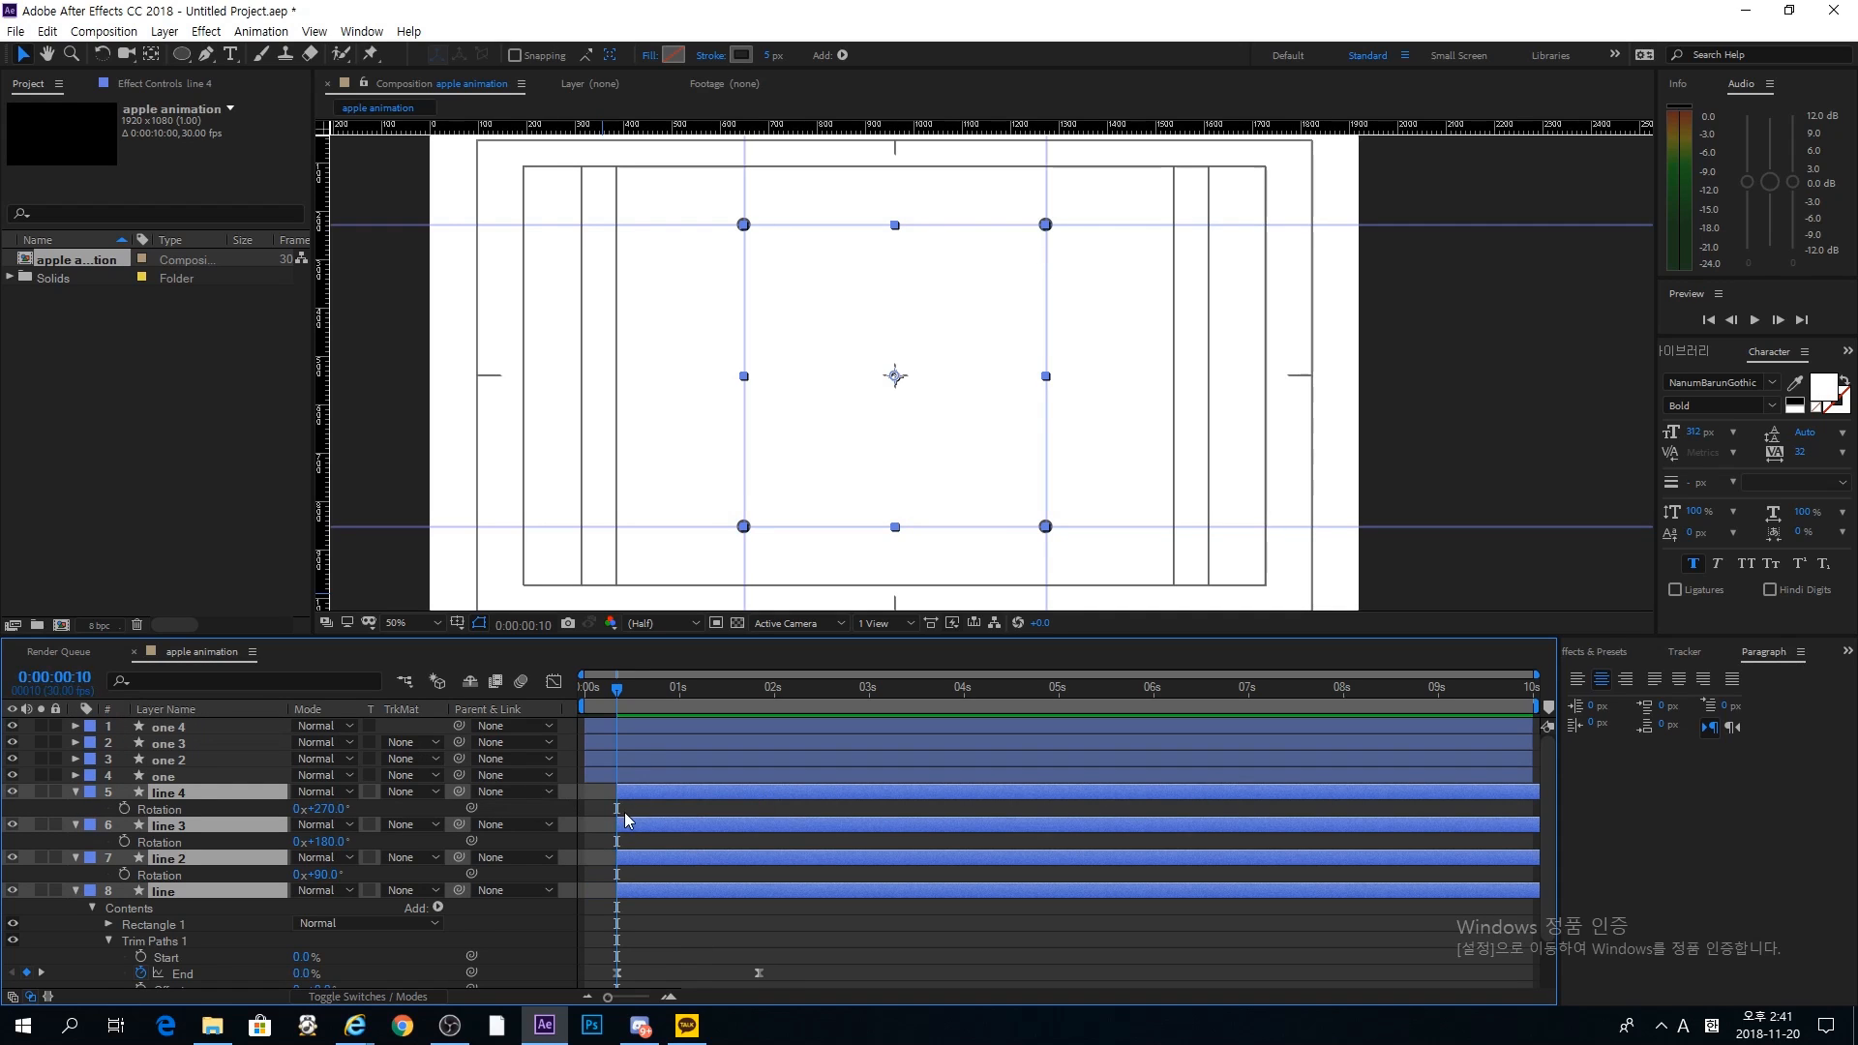
scroll(624, 811, down, 1)
click(706, 869)
scroll(708, 857, up, 1)
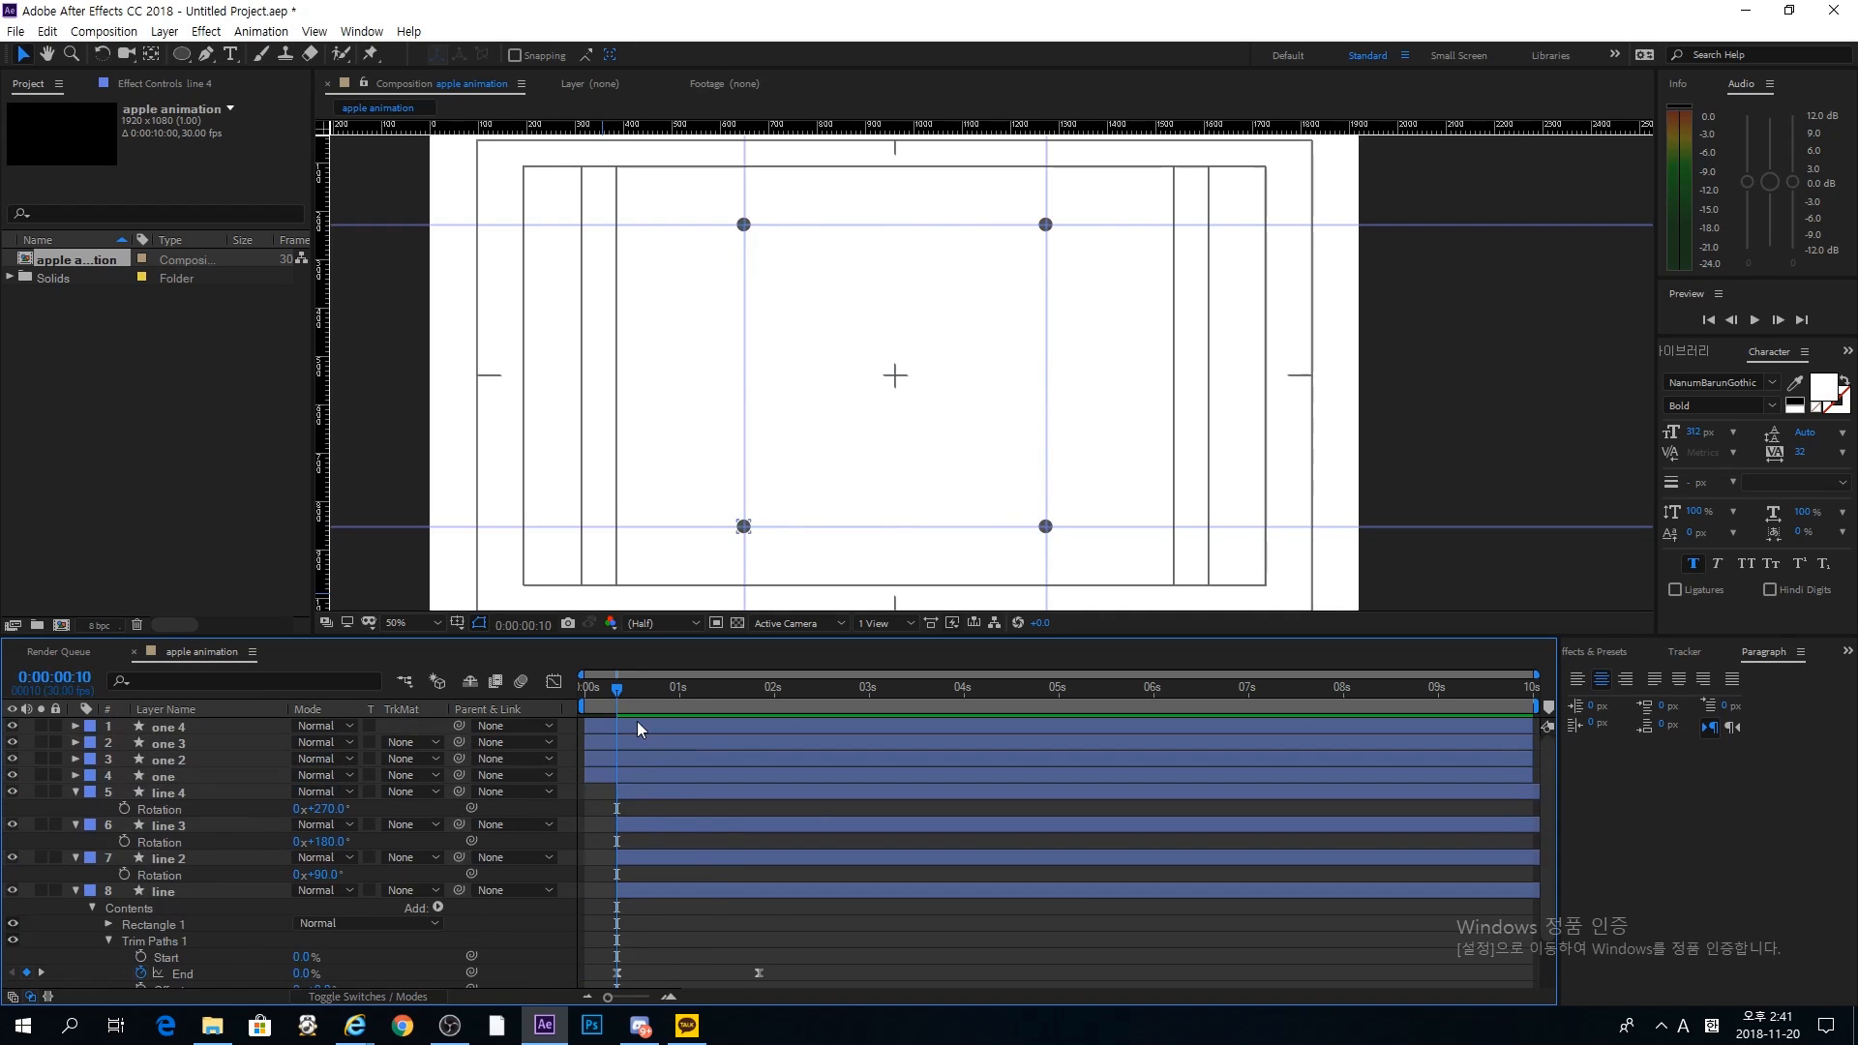
Step: Reveal the position of the four circle layers and set a position keyframe on each at 0:00:00:10
click(636, 726)
shift+click(640, 770)
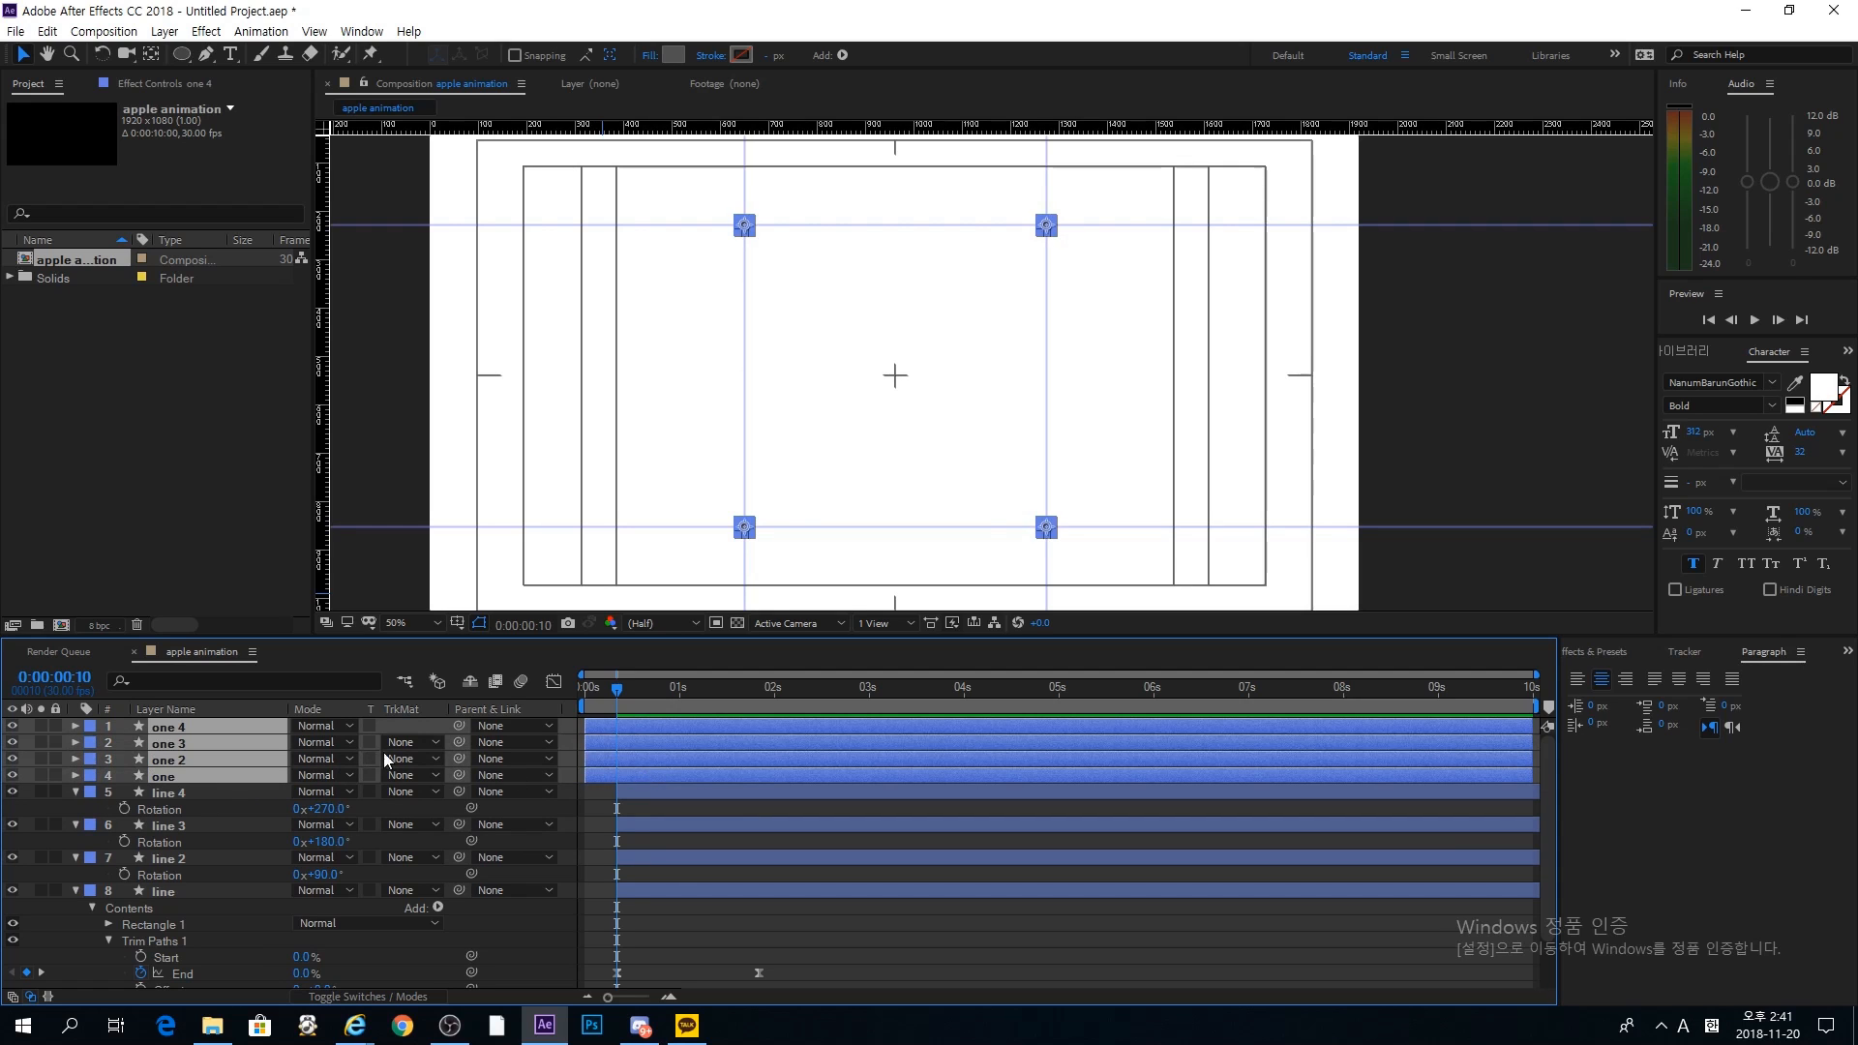
key(p)
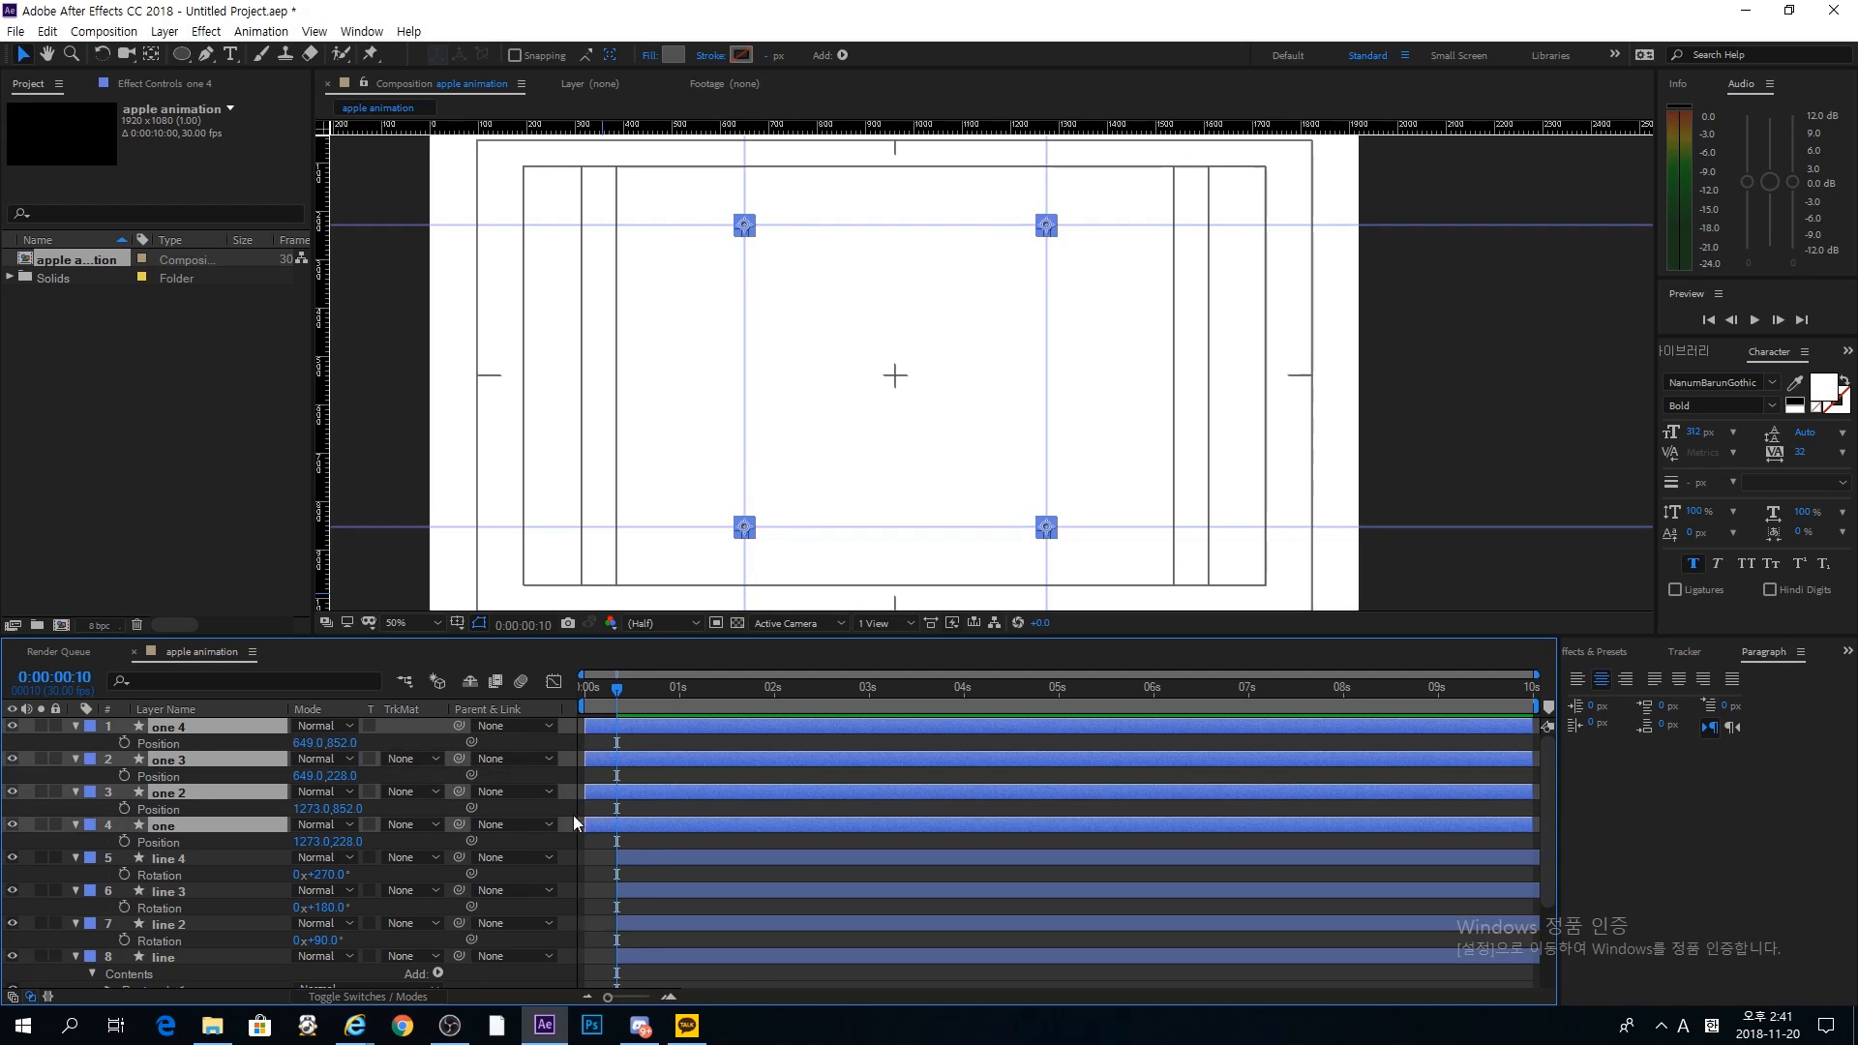
key(alt+shift+p)
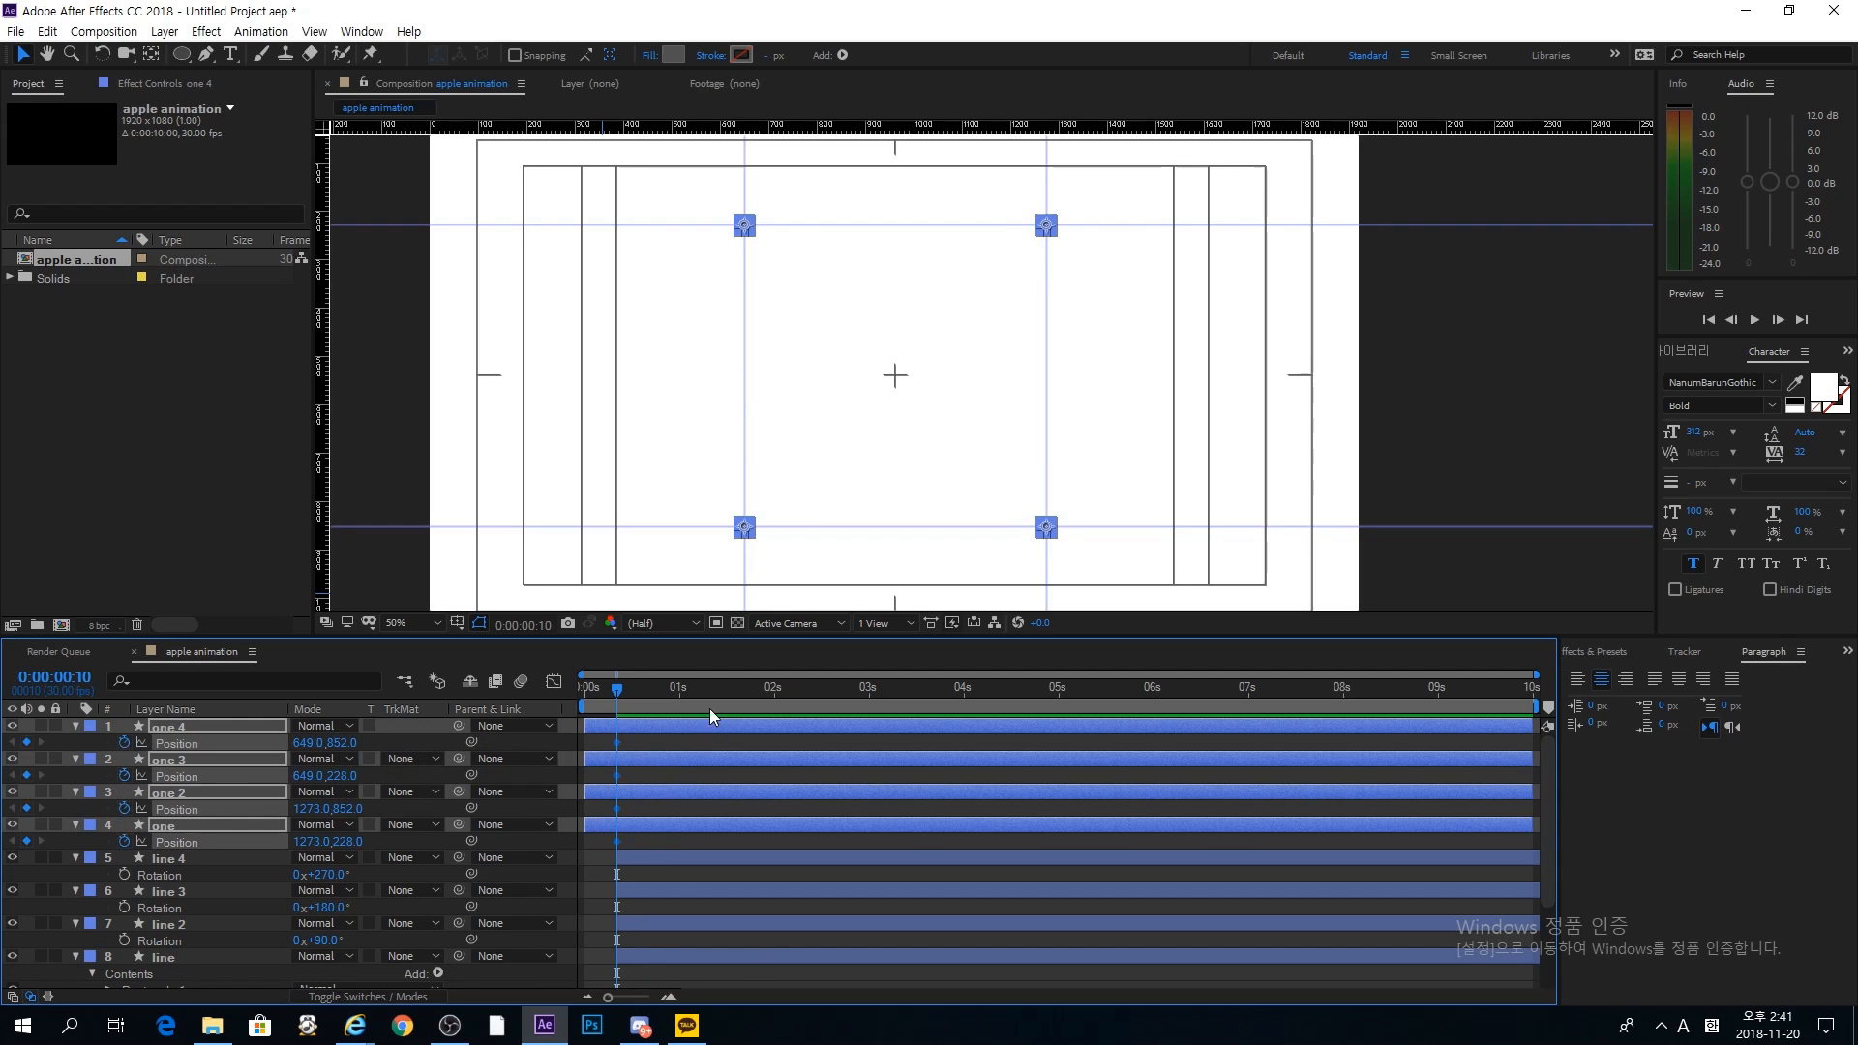
Step: Move the current time to 0:00:01:25, collapse the properties of the three duplicated line layers and select circle layer "one"
scroll(691, 765, down, 3)
drag(751, 705, 759, 705)
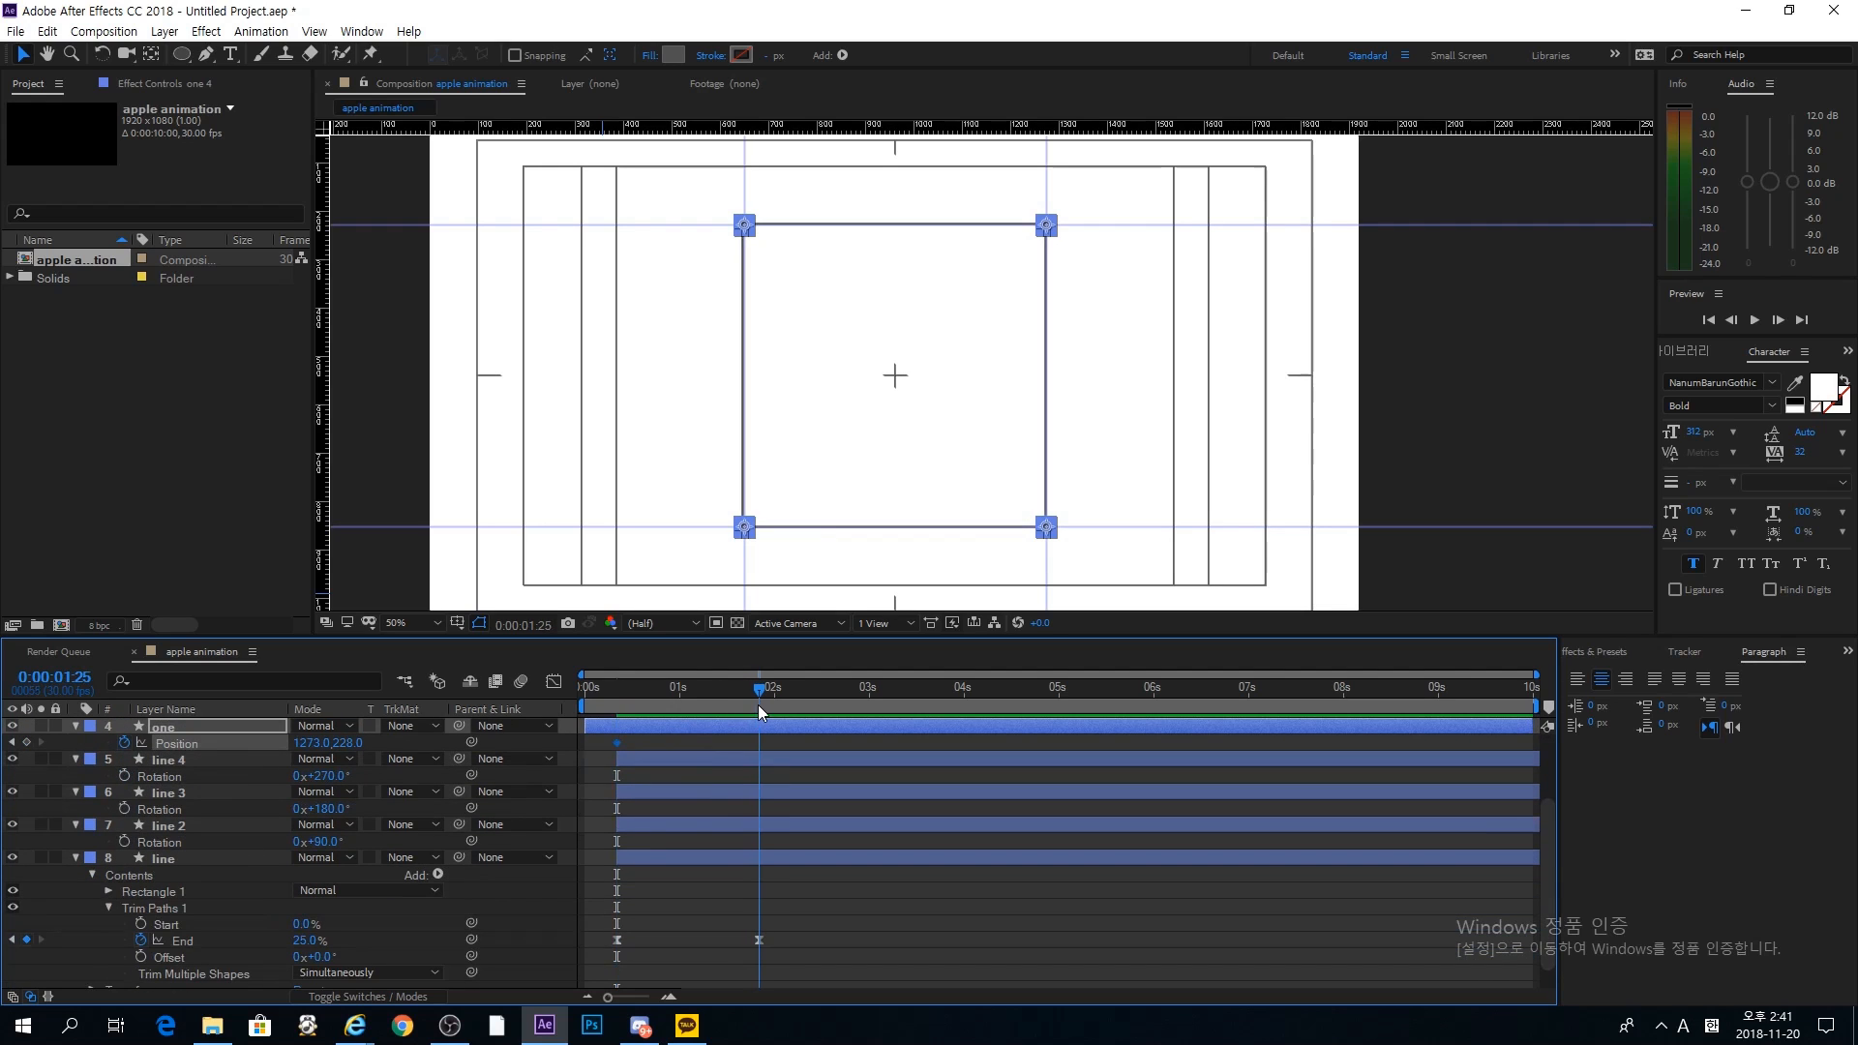
drag(722, 931, 805, 955)
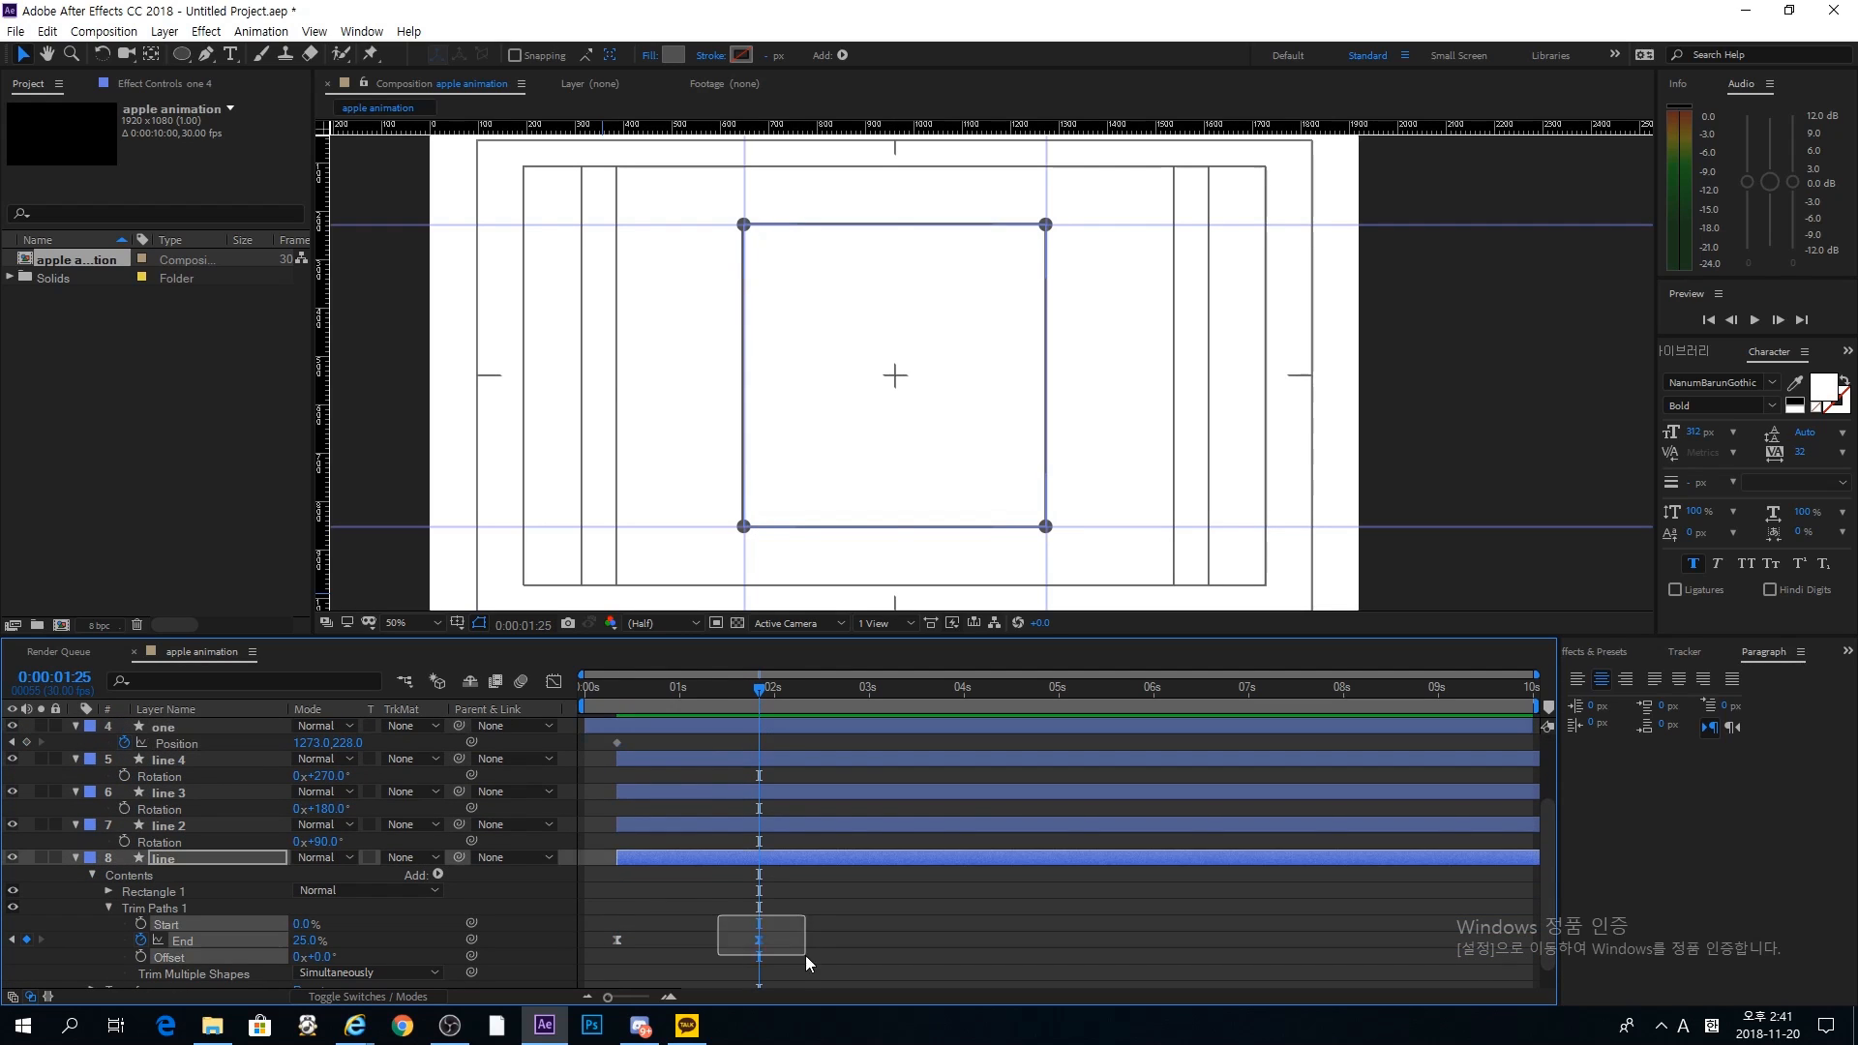
click(167, 859)
scroll(786, 921, up, 2)
drag(677, 797, 644, 876)
click(75, 808)
click(700, 822)
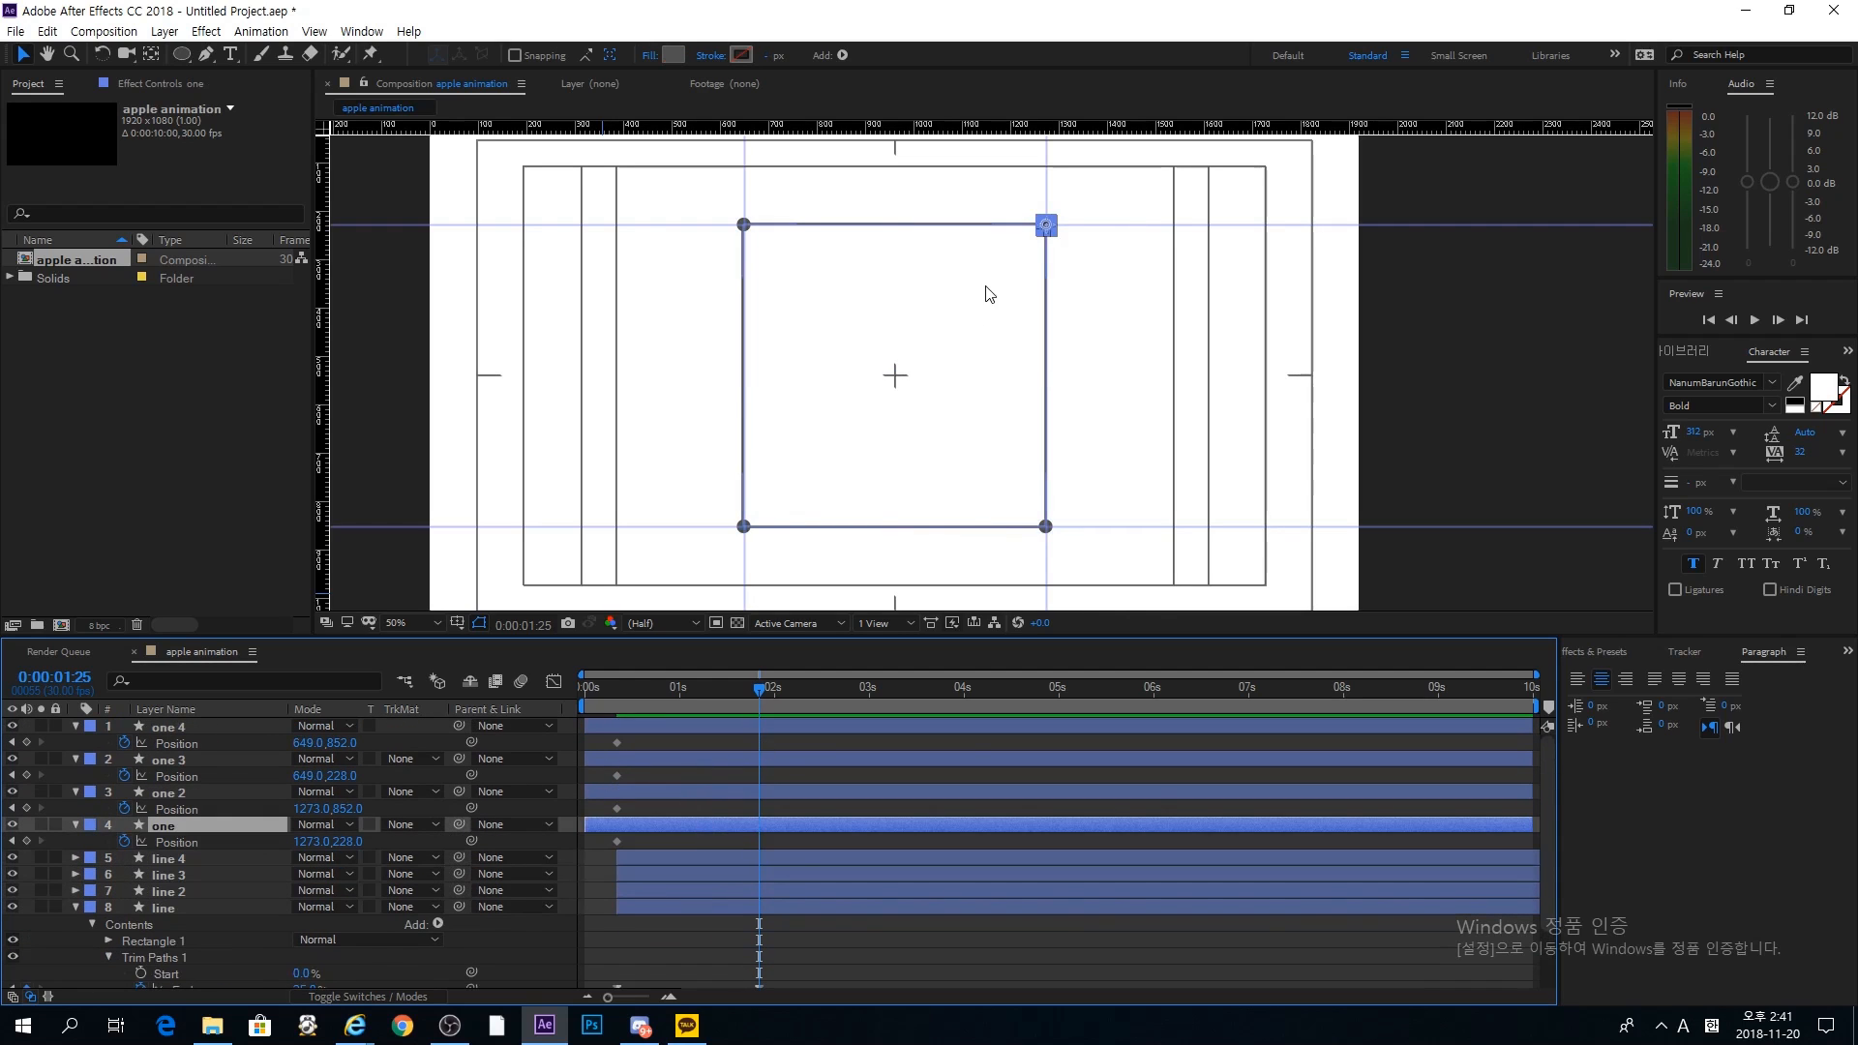
Step: At 0:00:01:25, move circle "one" down along its side to the square's lower-right corner, at position 1273, 852
click(617, 689)
drag(617, 693, 759, 696)
scroll(739, 699, down, 3)
scroll(730, 761, up, 3)
scroll(1065, 236, up, 1)
key(space)
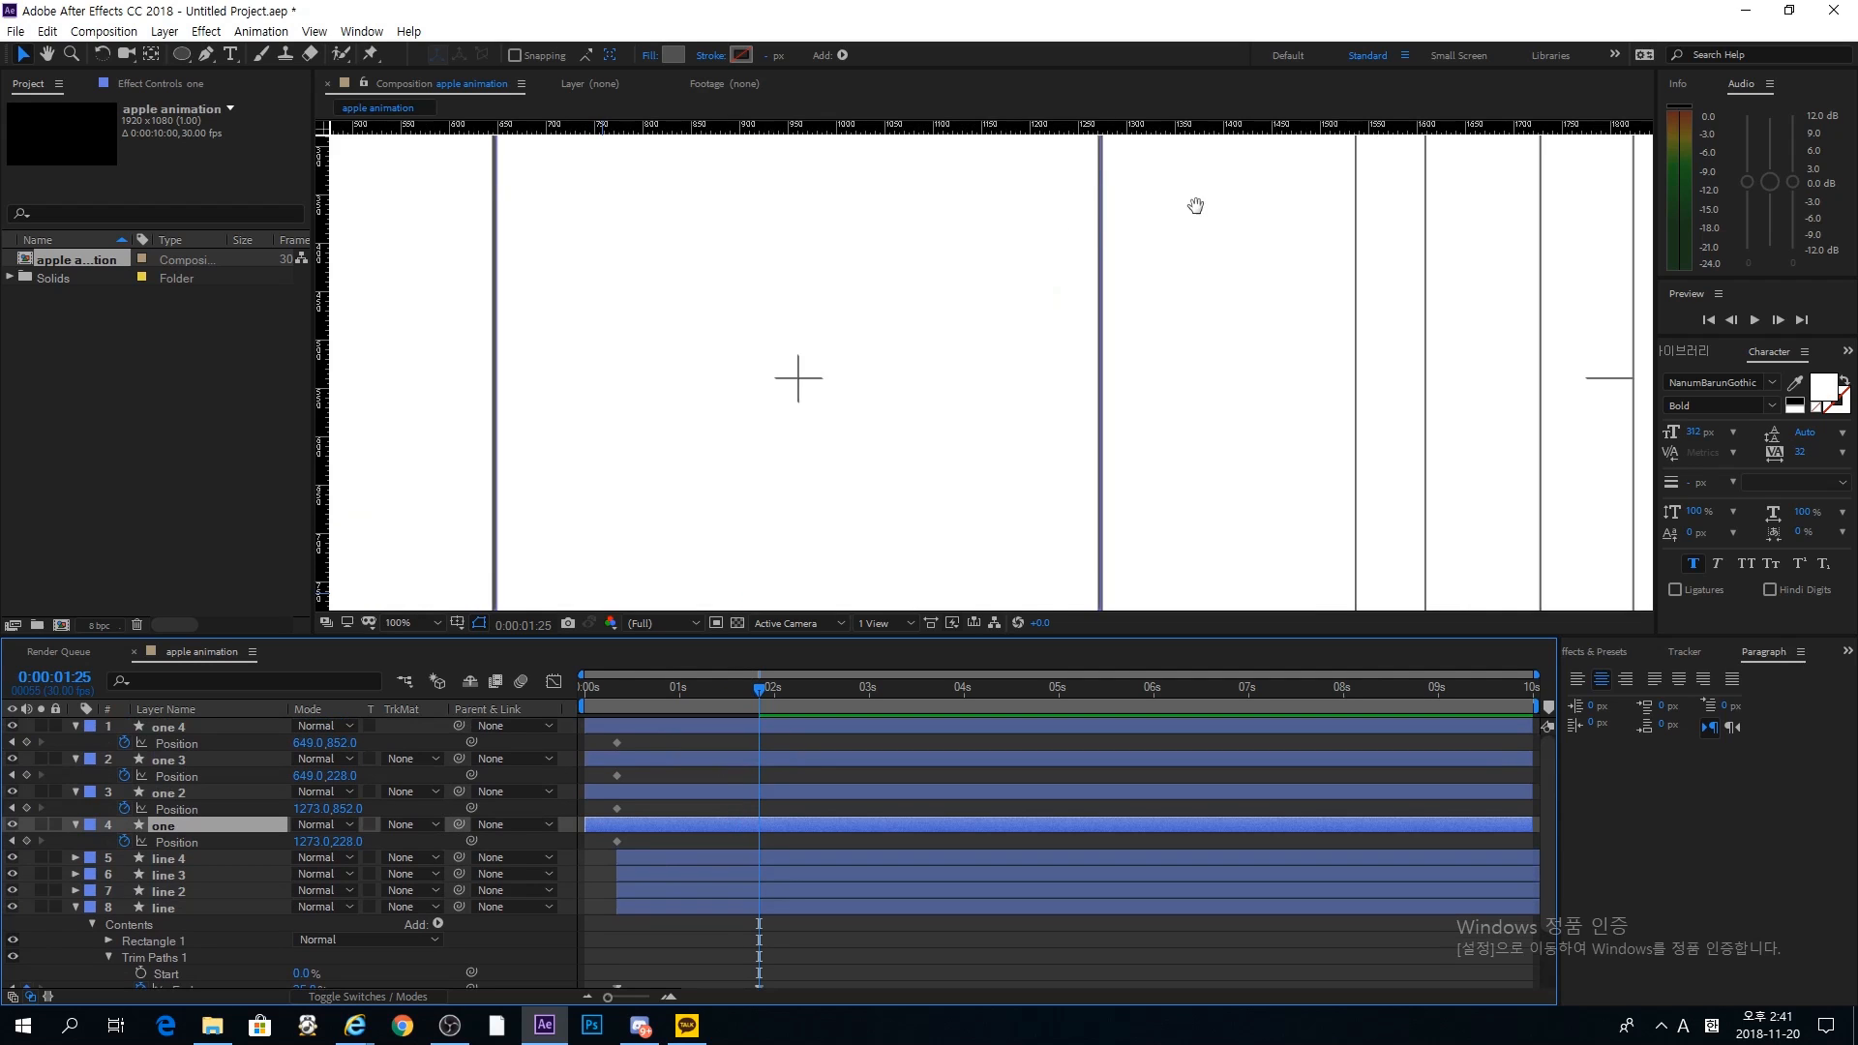
drag(1113, 197, 833, 484)
drag(827, 402, 944, 254)
key(space)
drag(834, 546, 821, 451)
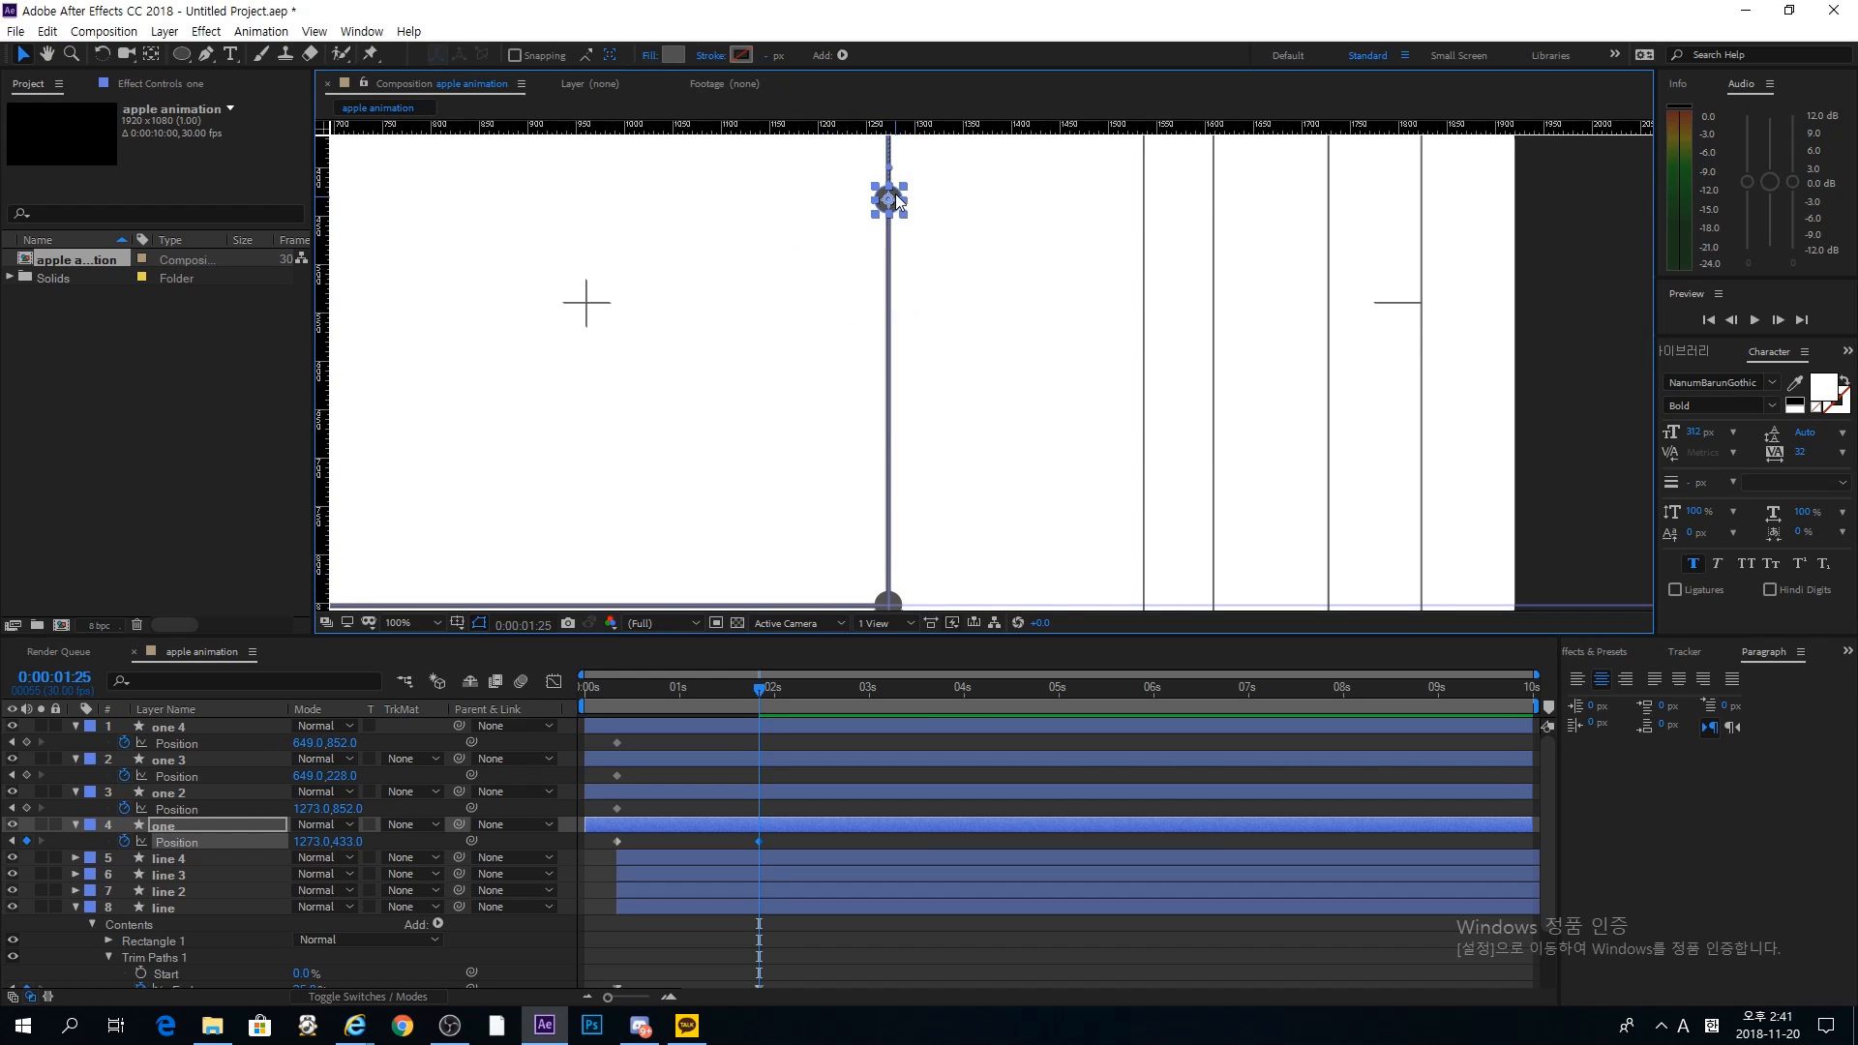
drag(891, 201, 894, 566)
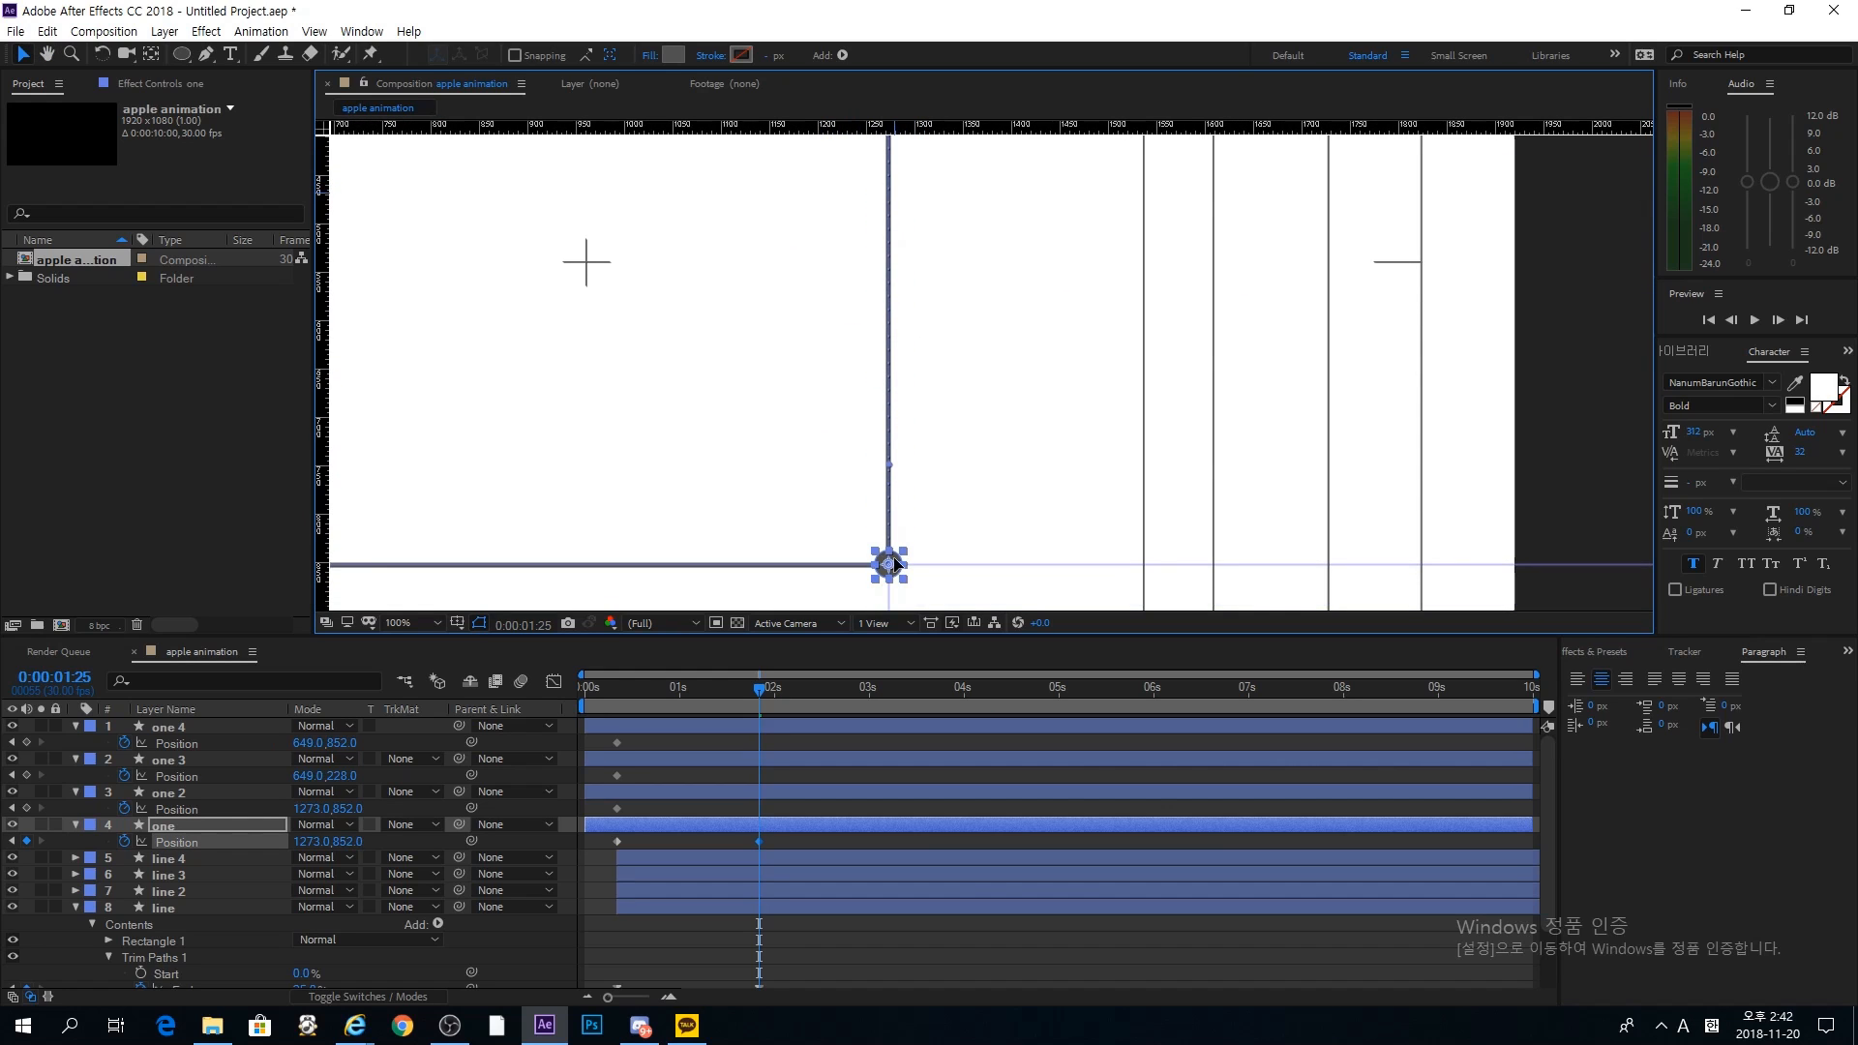
Step: Hide circle layer "one" and move circle "one 2" to the square's lower-left corner, at position 649, 852
click(720, 790)
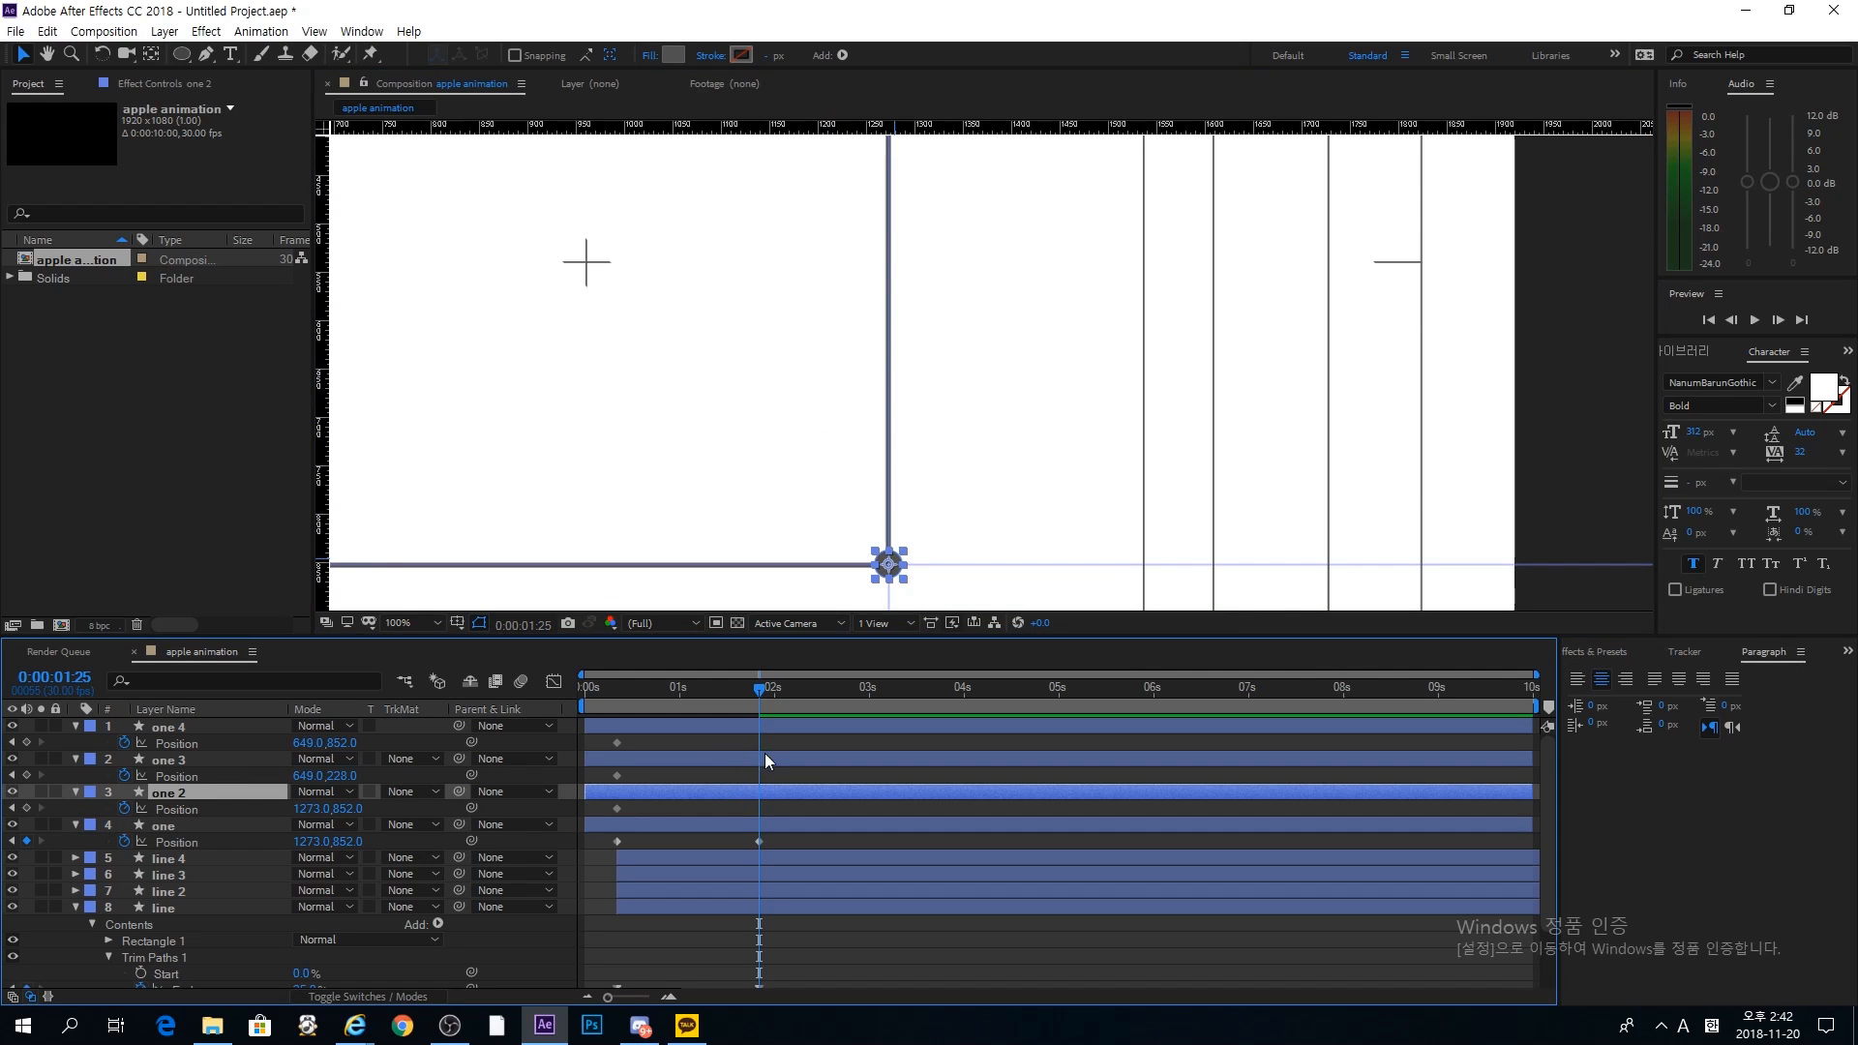
click(12, 825)
drag(751, 481, 1020, 350)
drag(1146, 440, 527, 450)
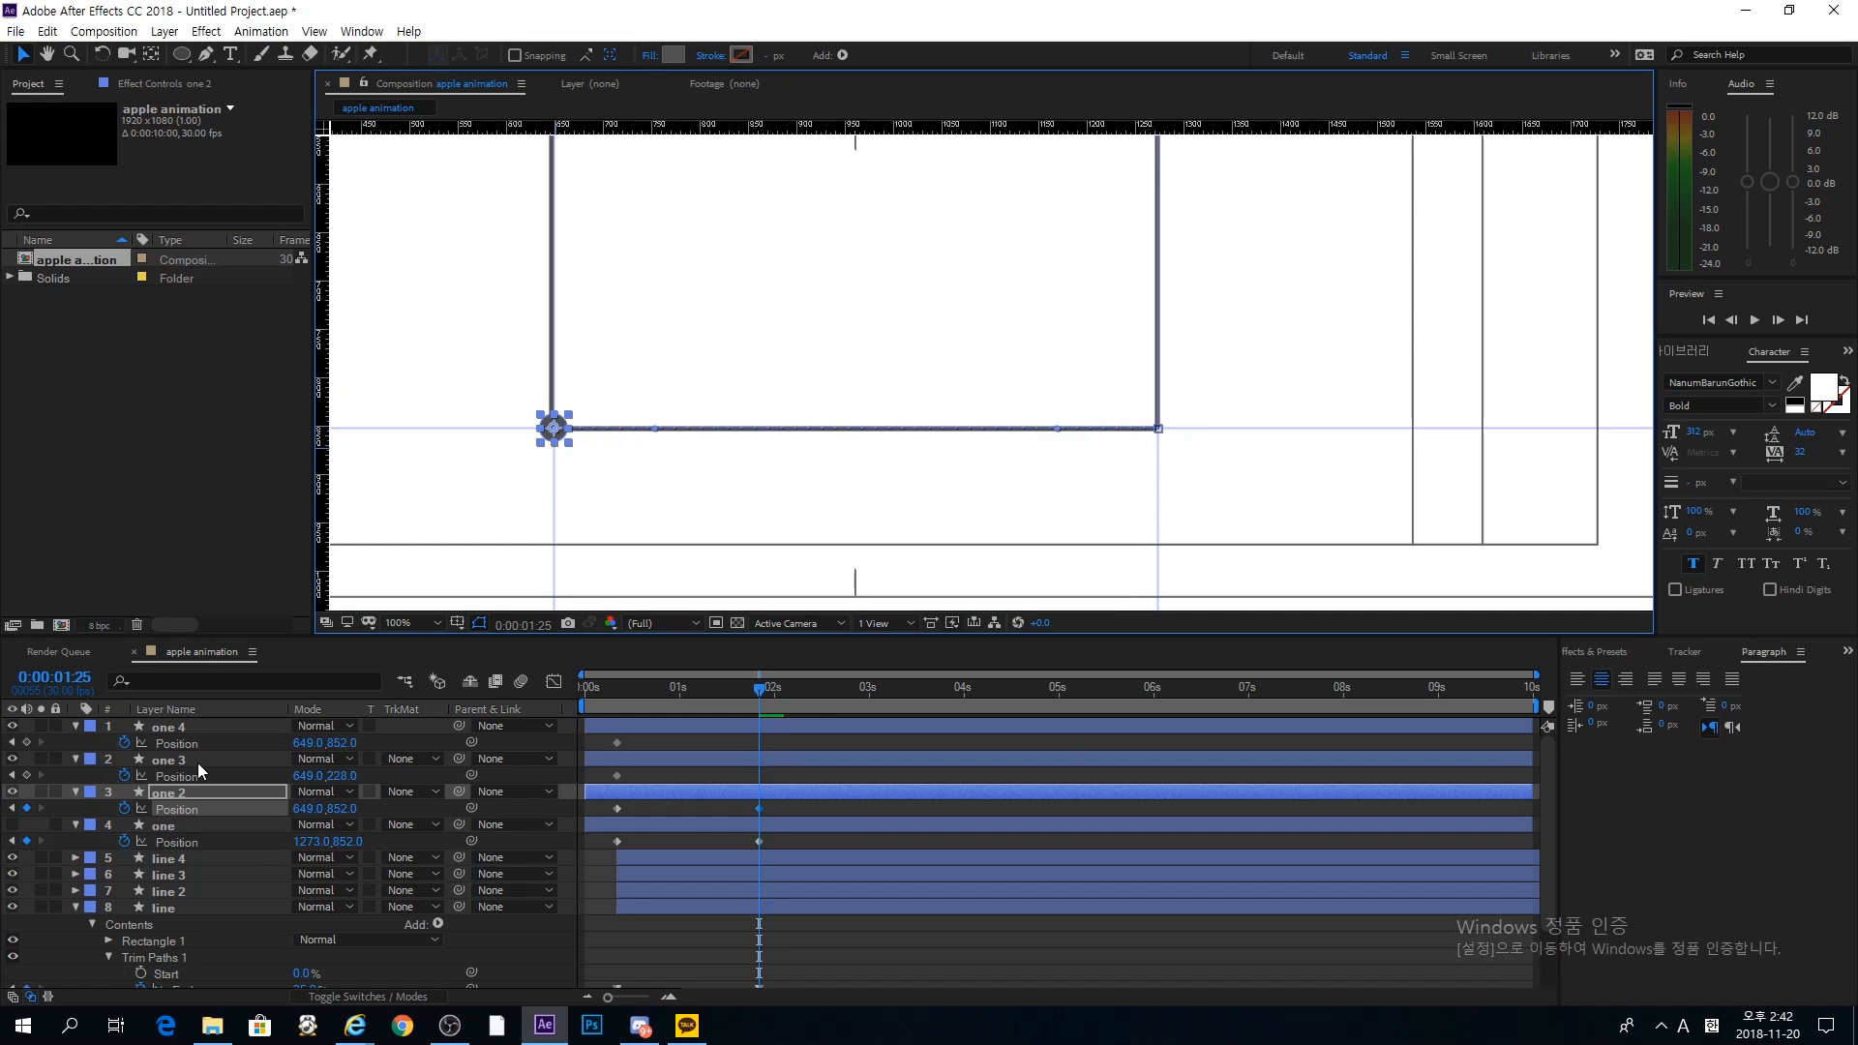
Step: Hide circle layer "one 2" and move circle "one 4" up to the square's upper-left corner, at position 649, 228
click(197, 760)
click(12, 791)
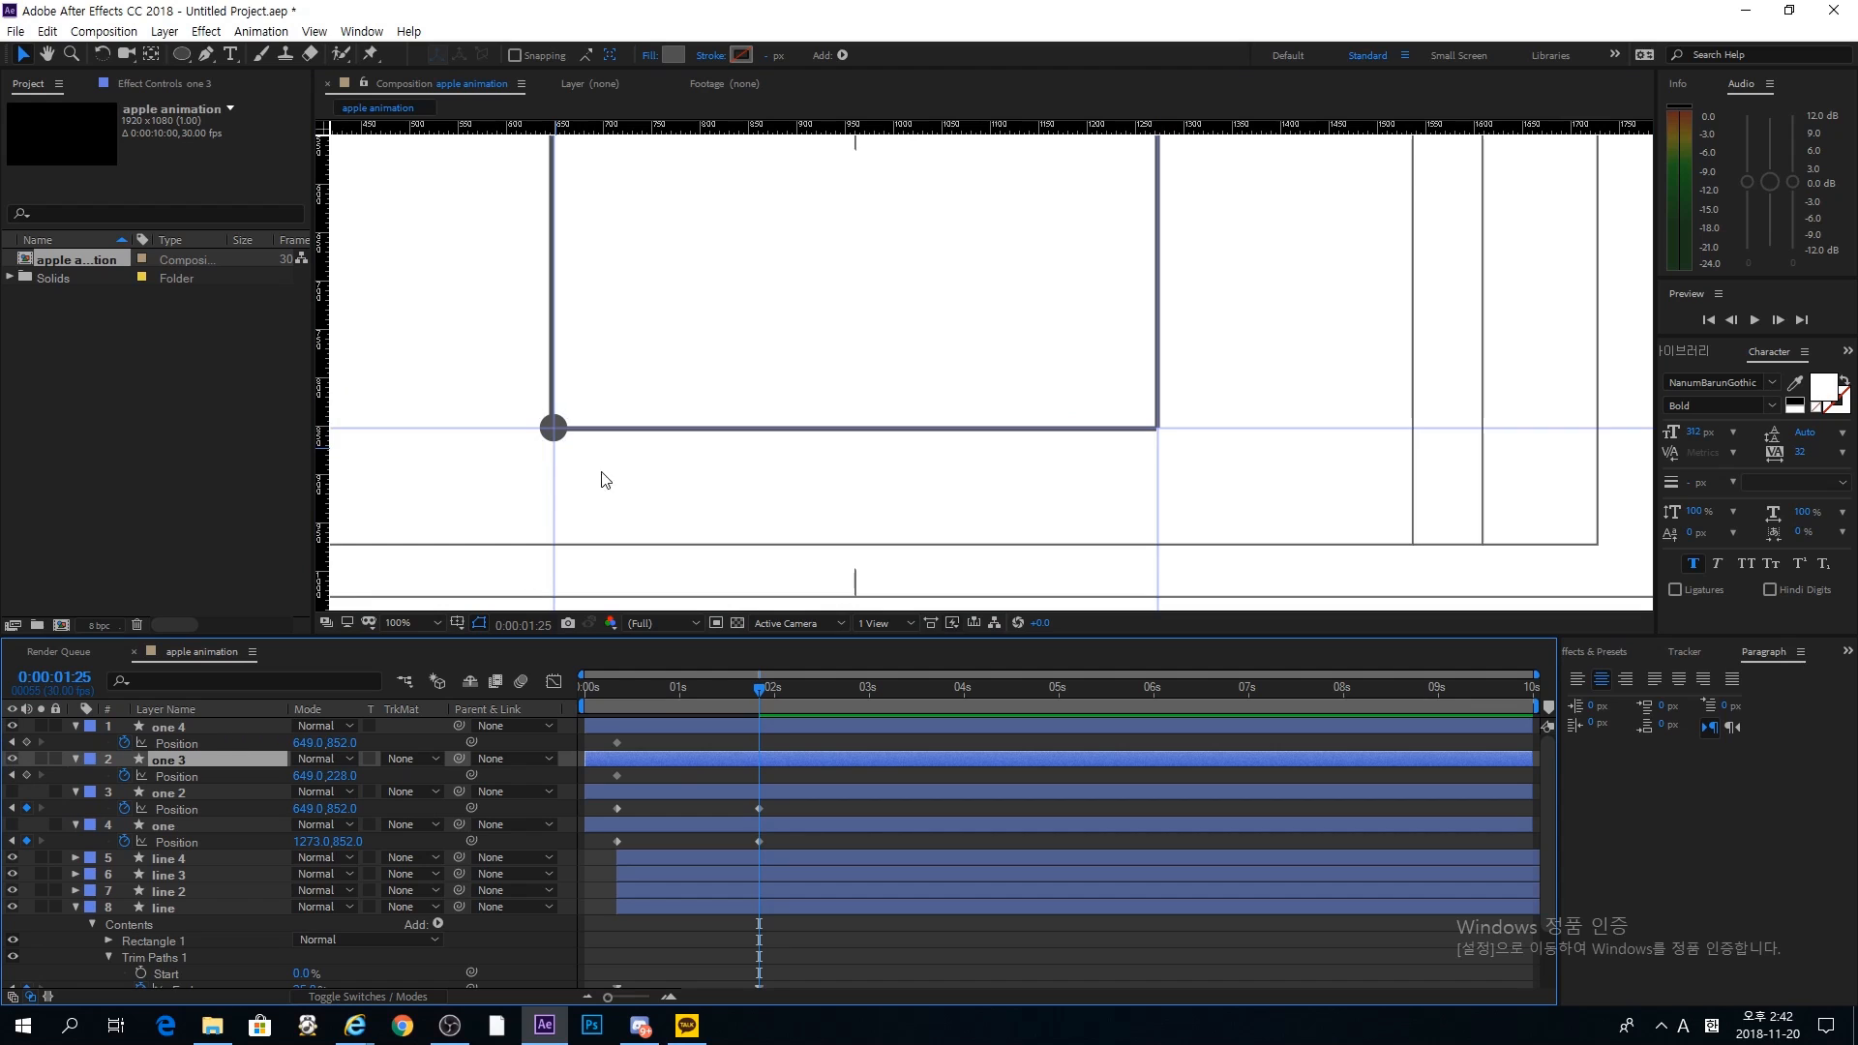
drag(559, 428, 758, 598)
key(space)
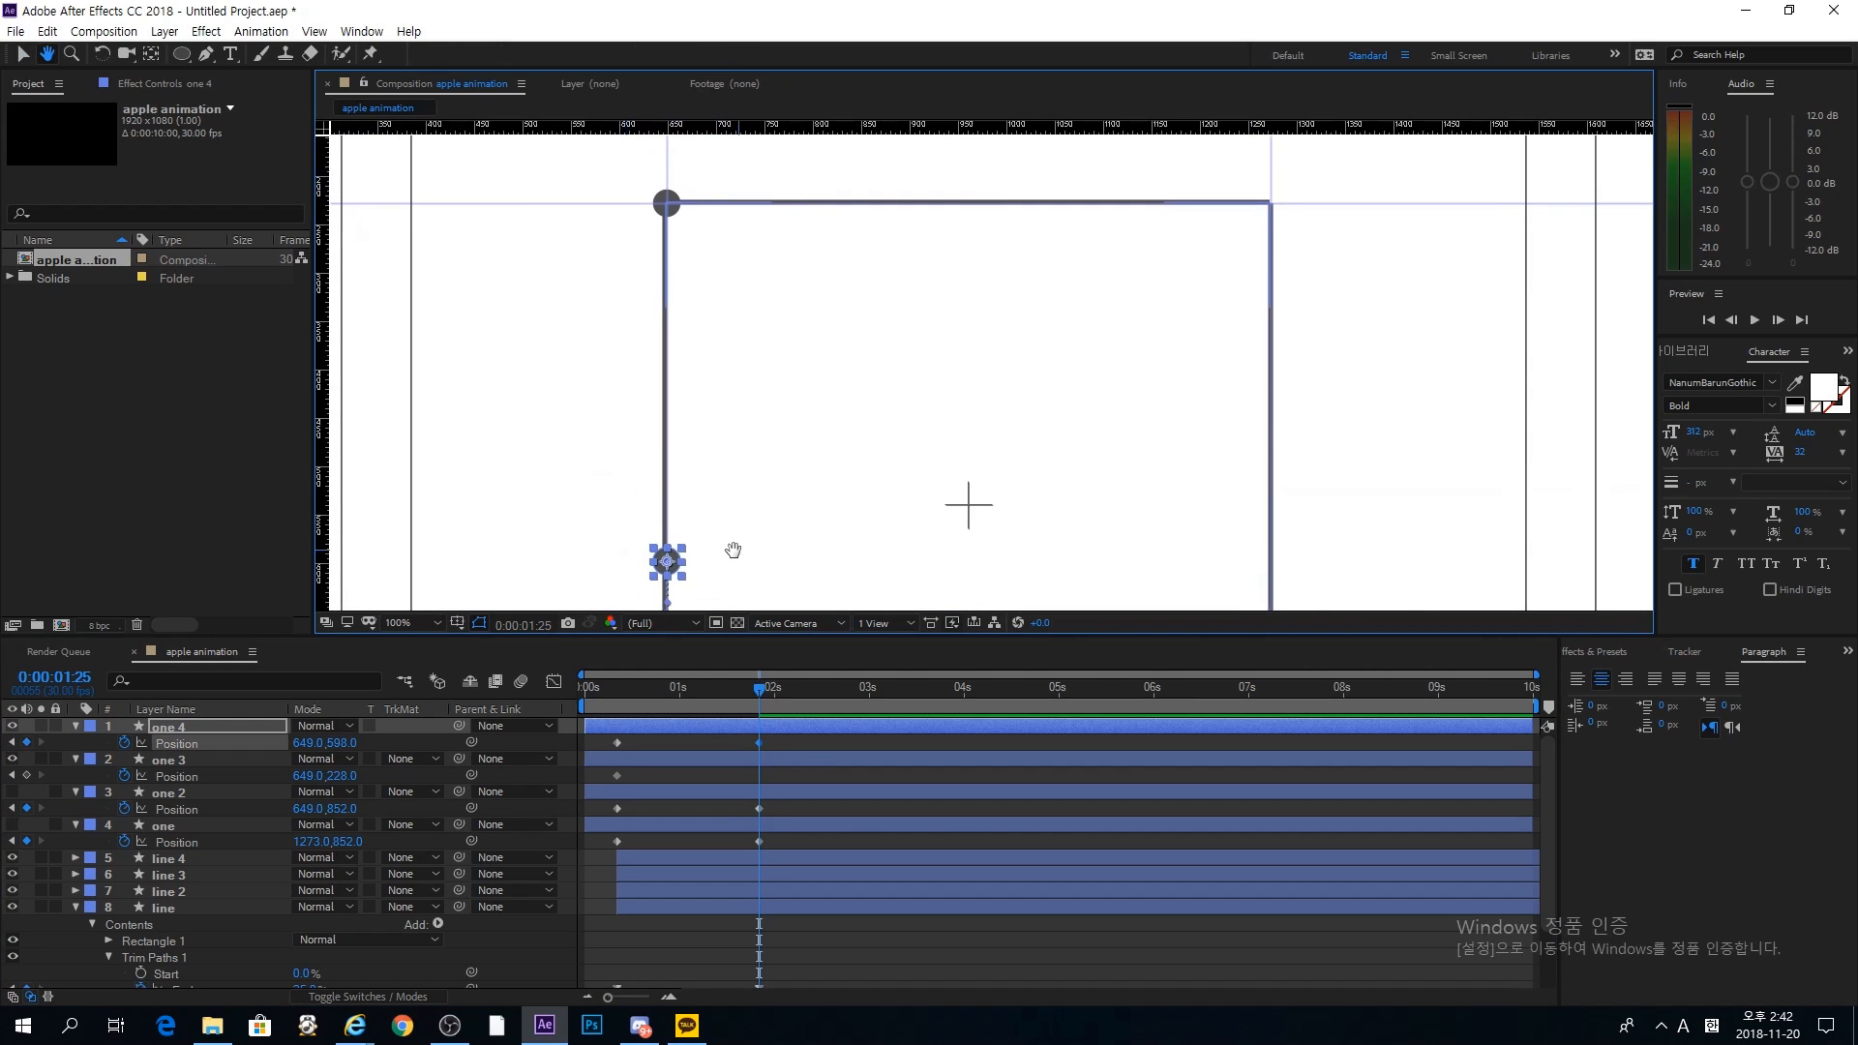
drag(669, 547, 687, 346)
key(ctrl+z)
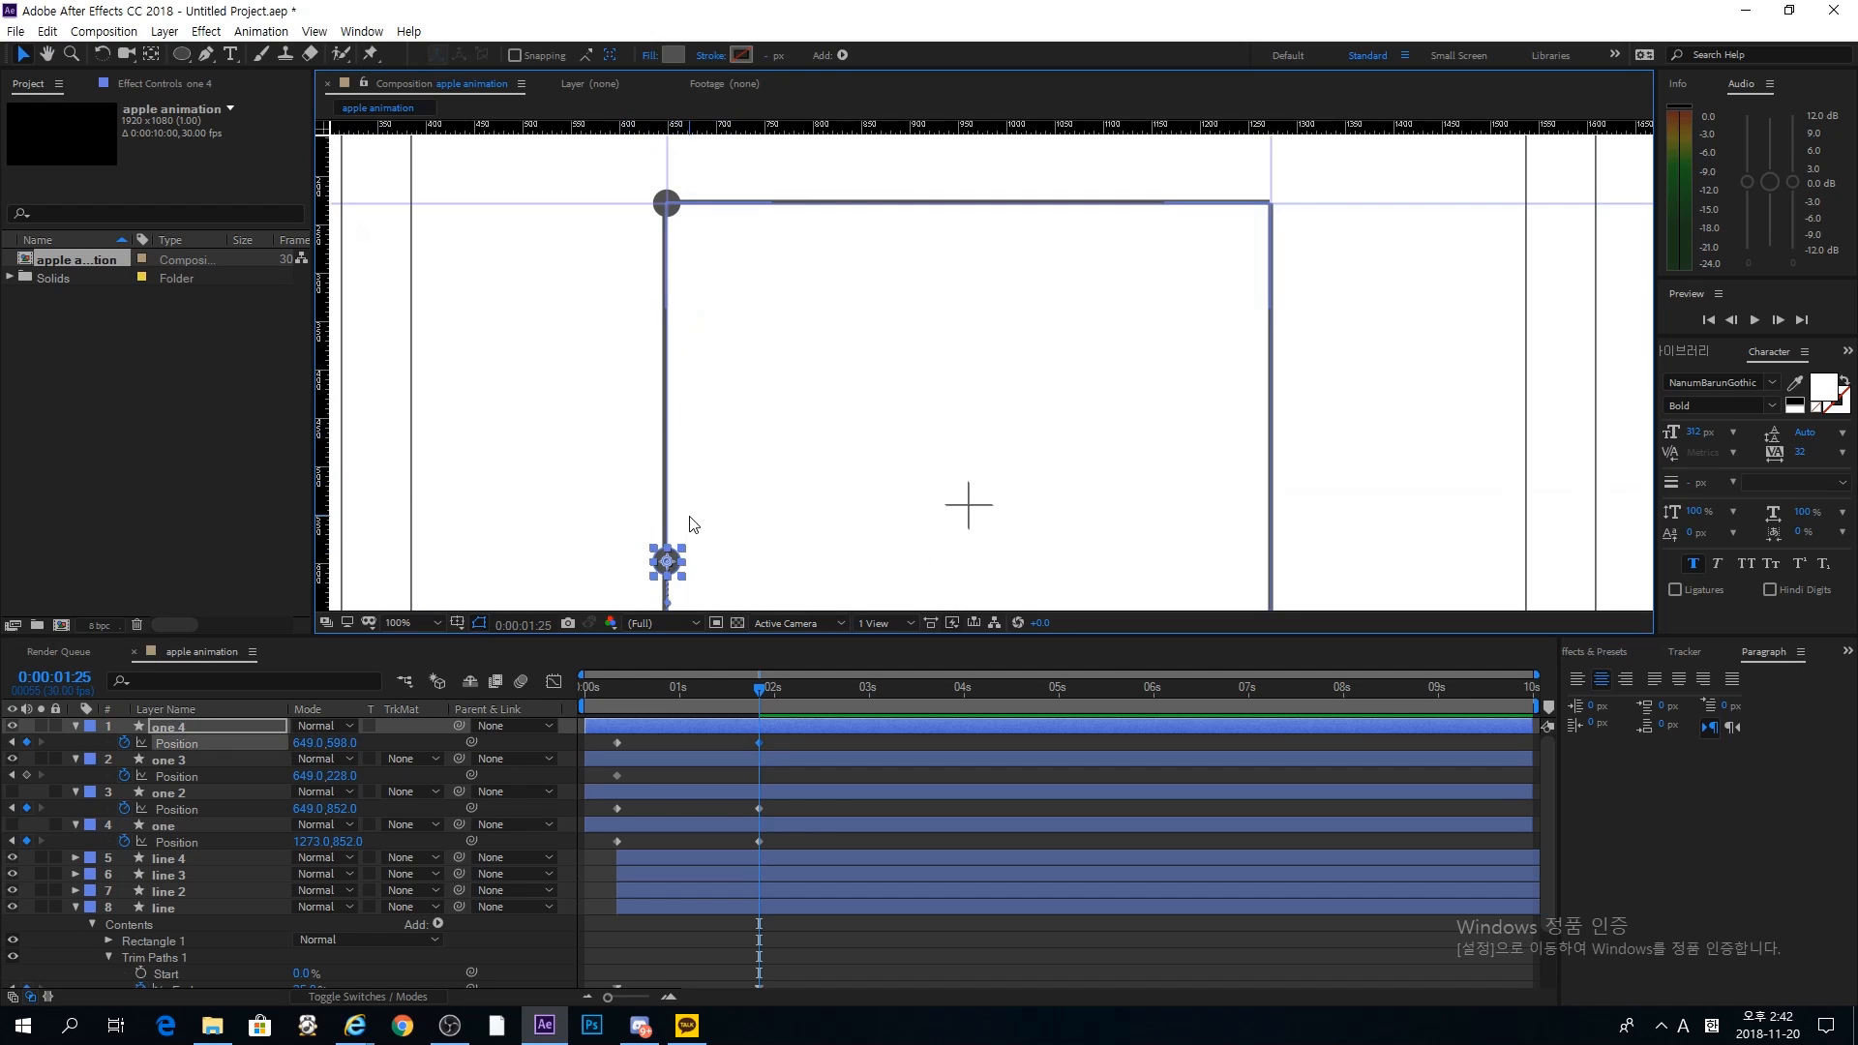
drag(673, 553, 685, 221)
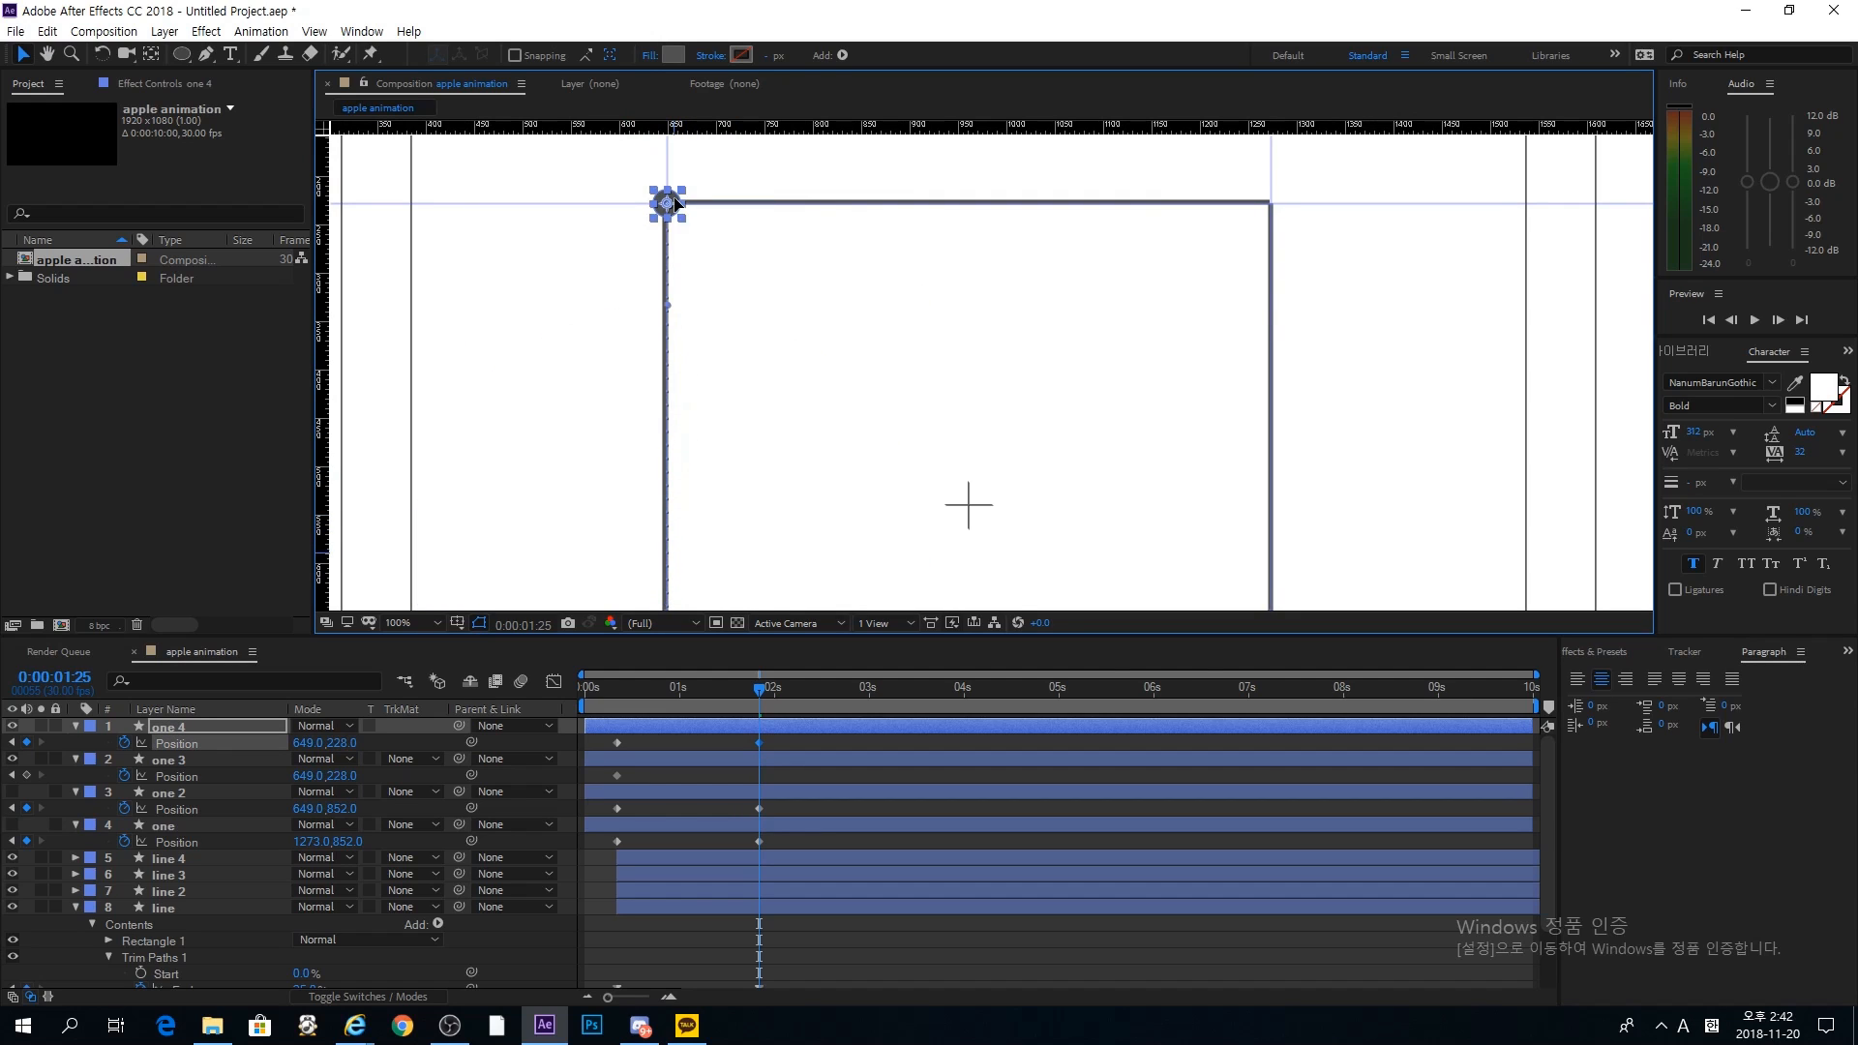
Step: Hide circle layer "one 4" and move circle "one 3" to the square's upper-right corner, at position 1273, 228
click(730, 761)
click(12, 725)
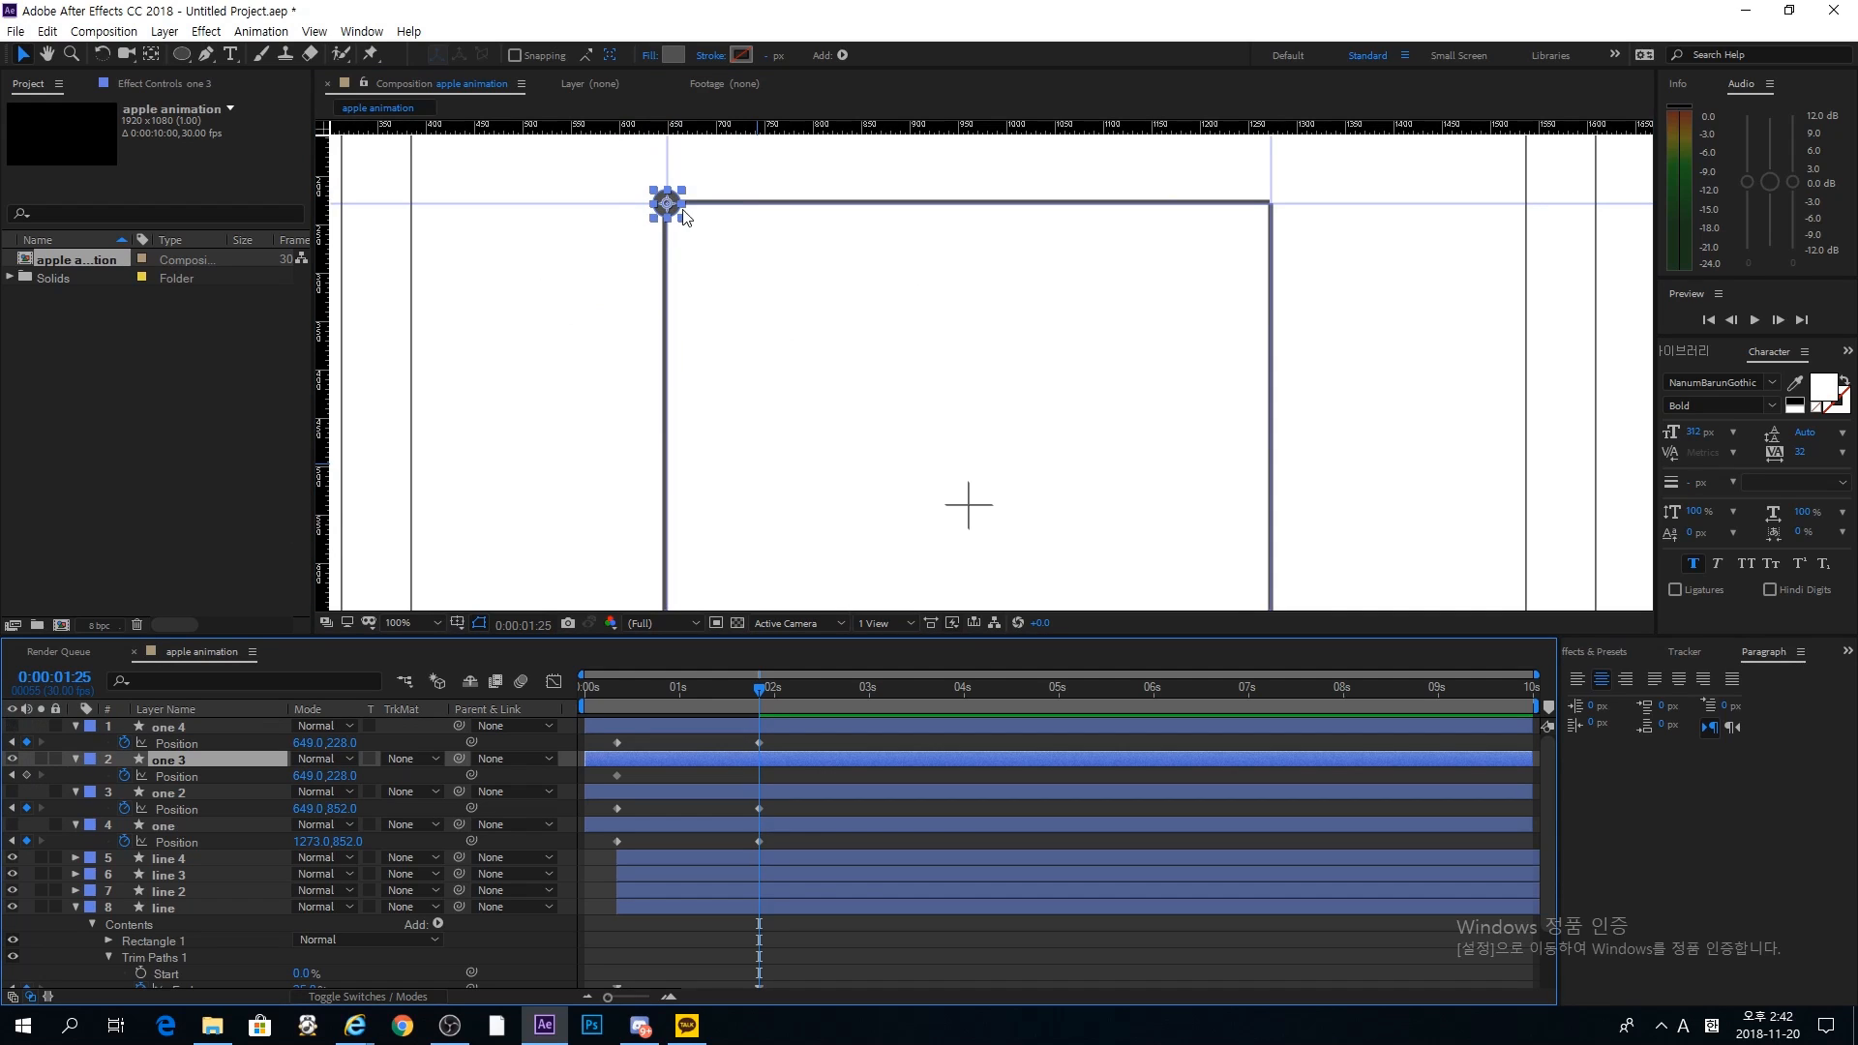
drag(682, 215, 1279, 197)
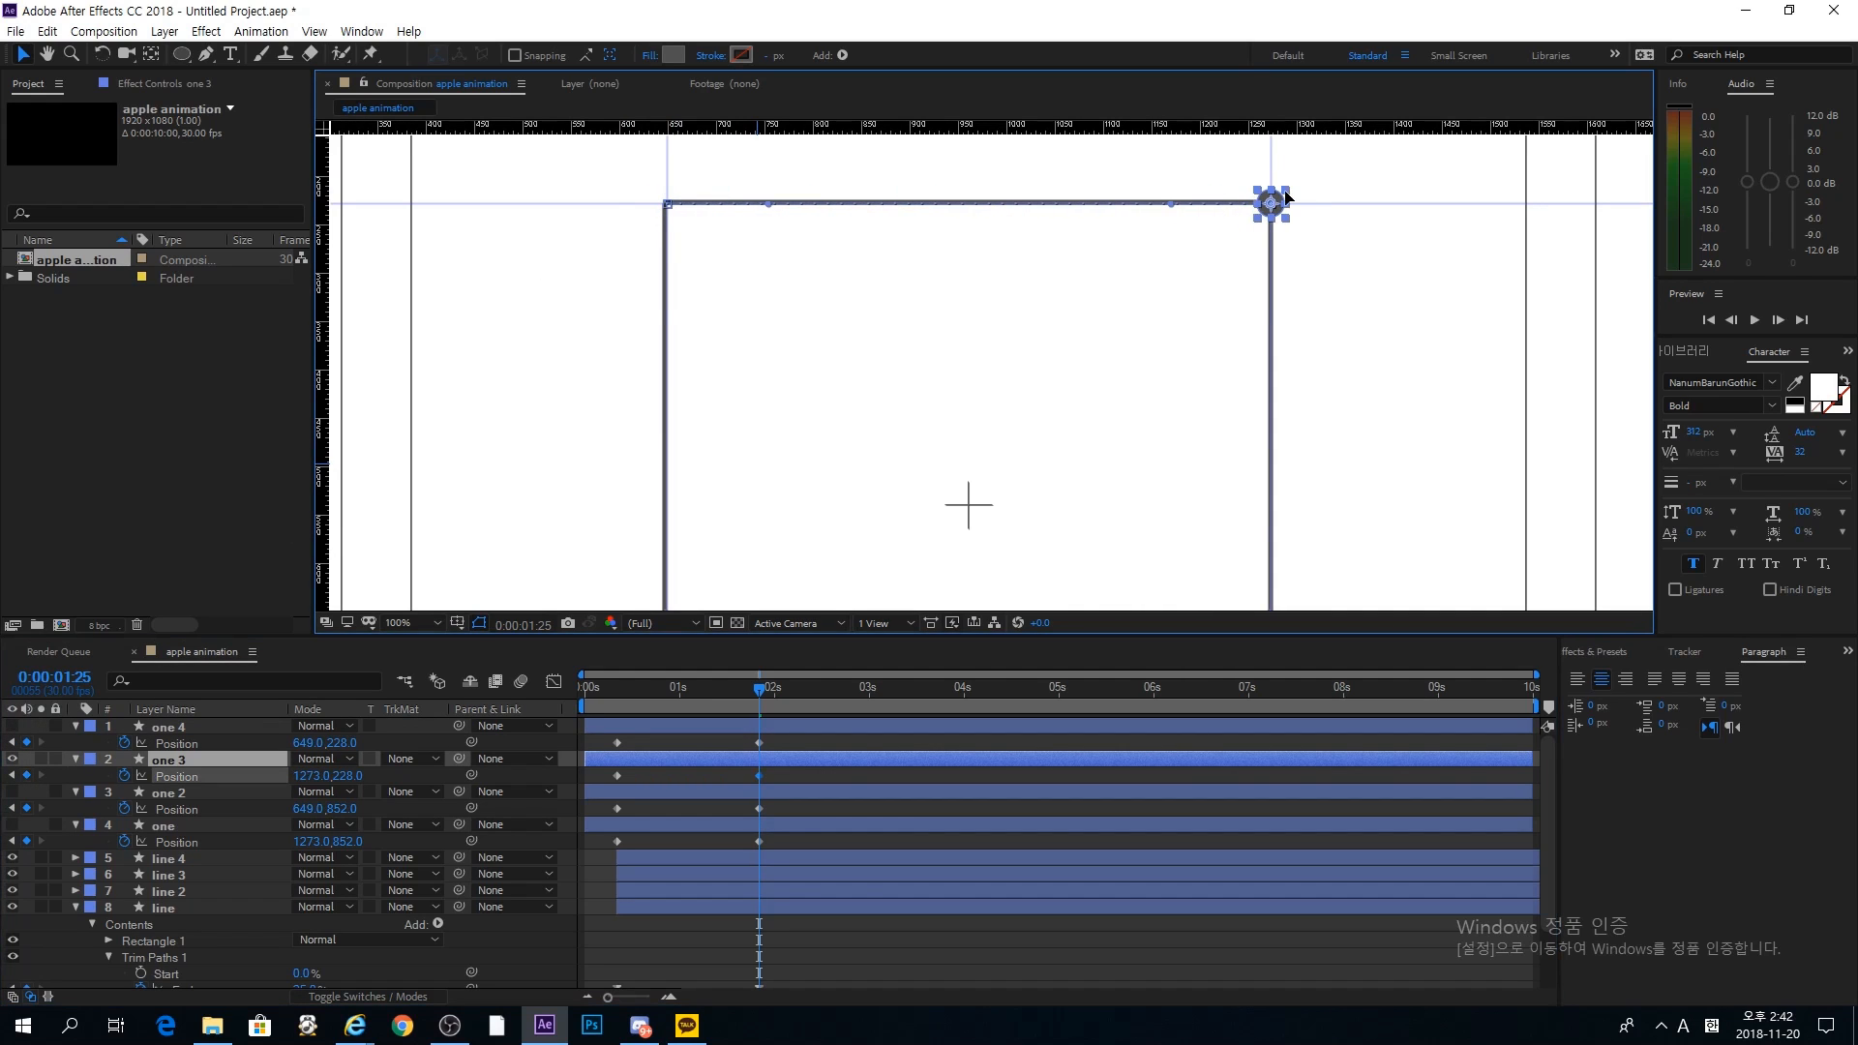
Step: Apply Easy Ease to all position keyframes of the four circle layers and make the hidden circle layers visible again
click(211, 725)
shift+click(217, 821)
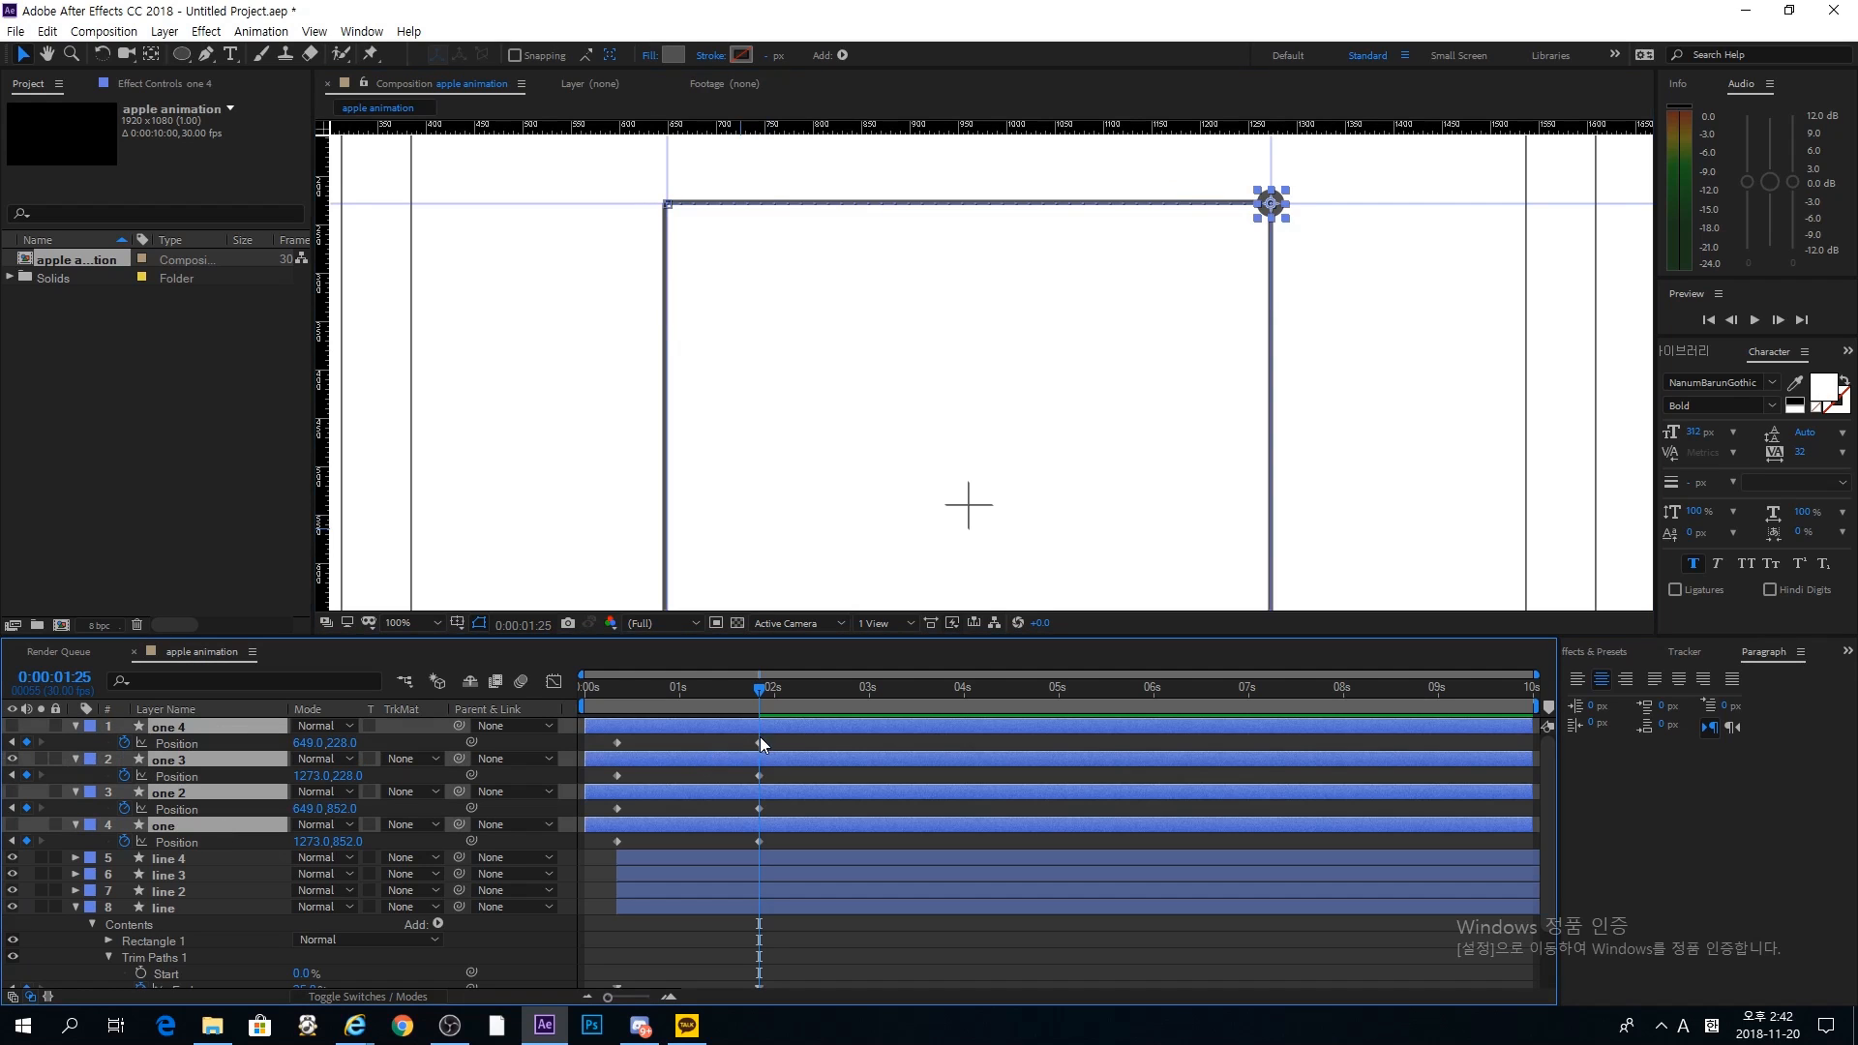
drag(781, 736, 618, 839)
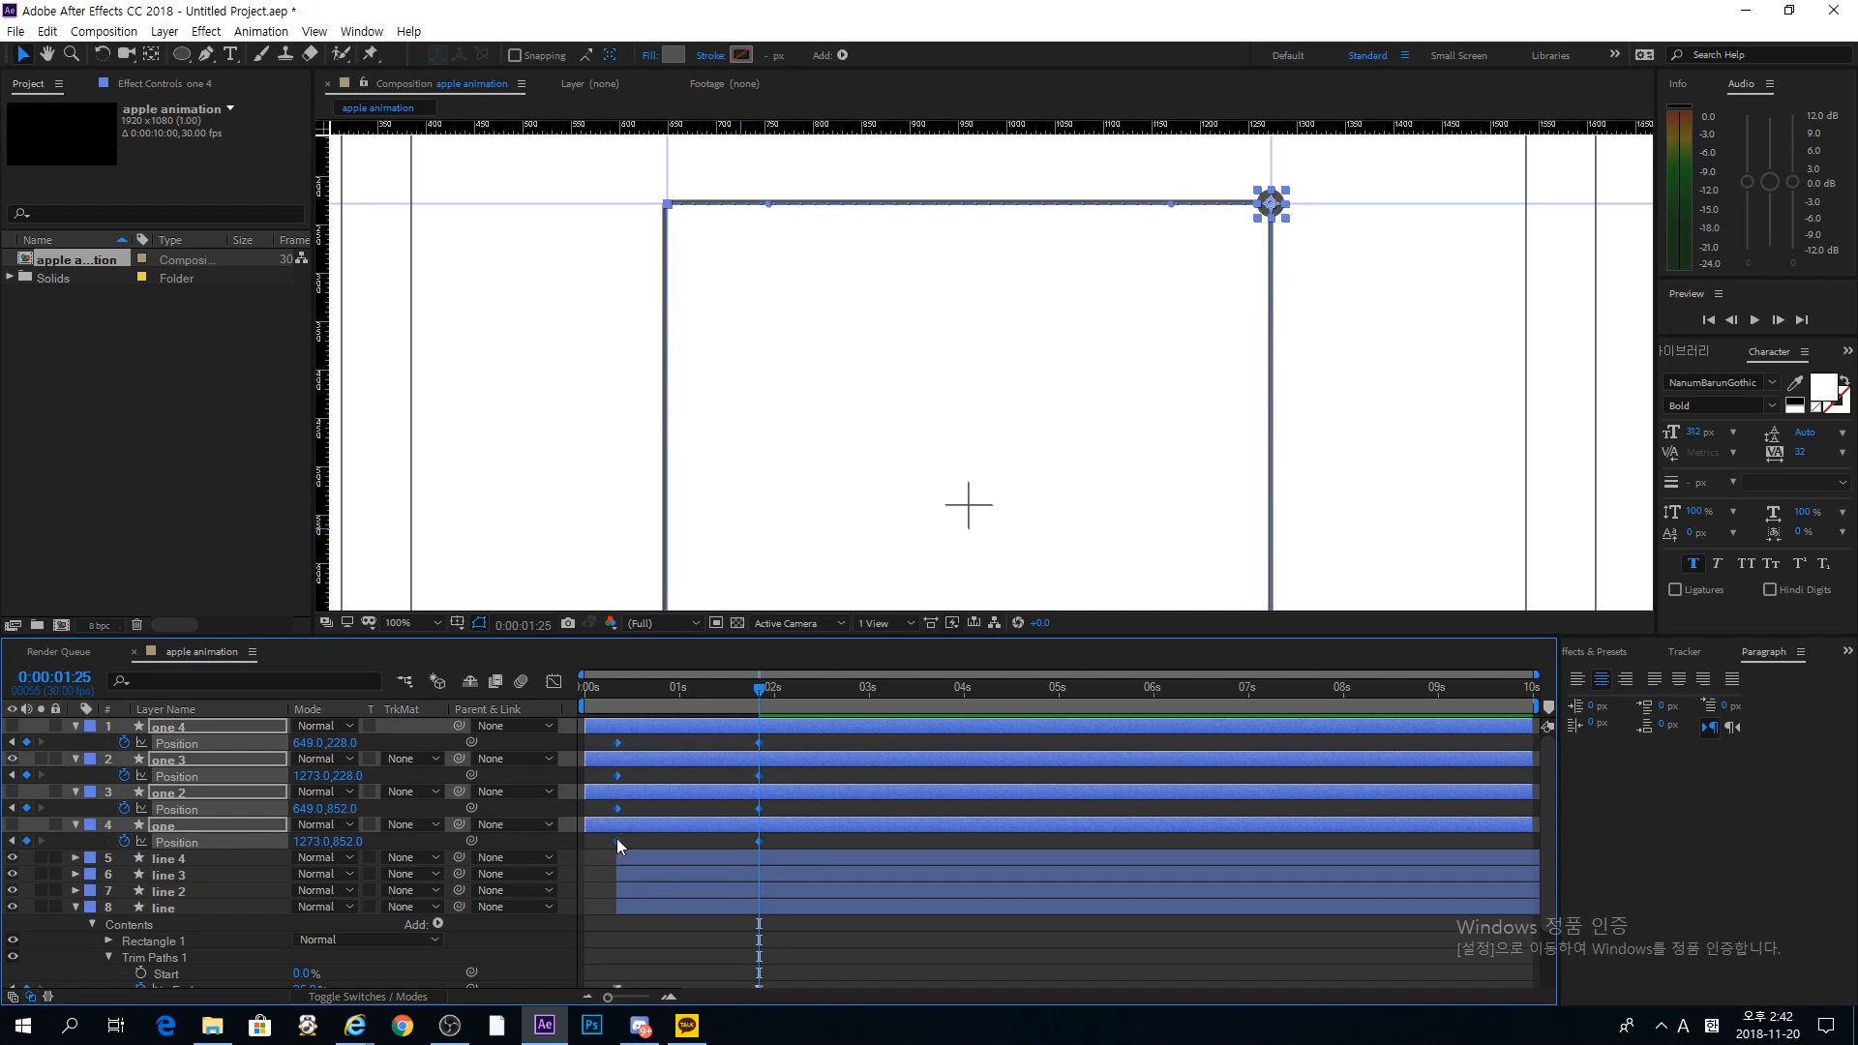
click(11, 728)
click(697, 741)
Step: Fit the composition in the viewer and preview the circles and lines animation from the start
key(Home)
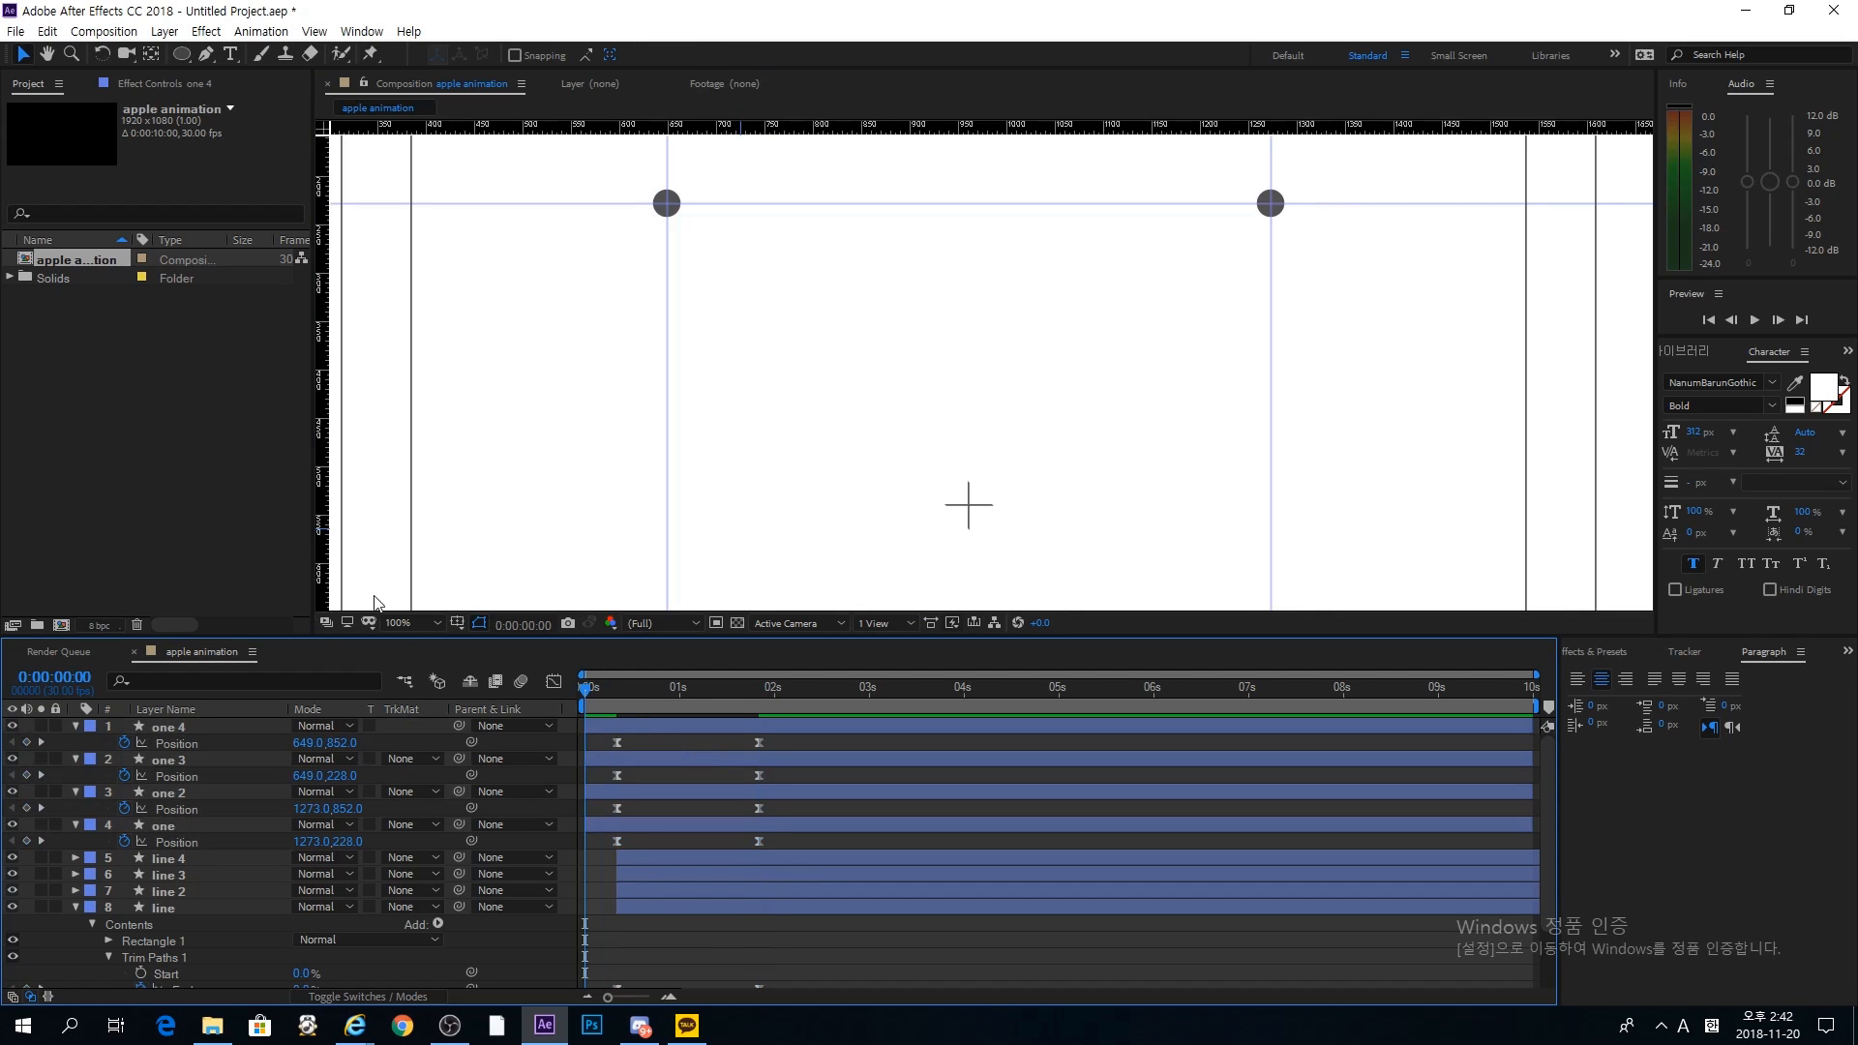
click(397, 624)
click(416, 662)
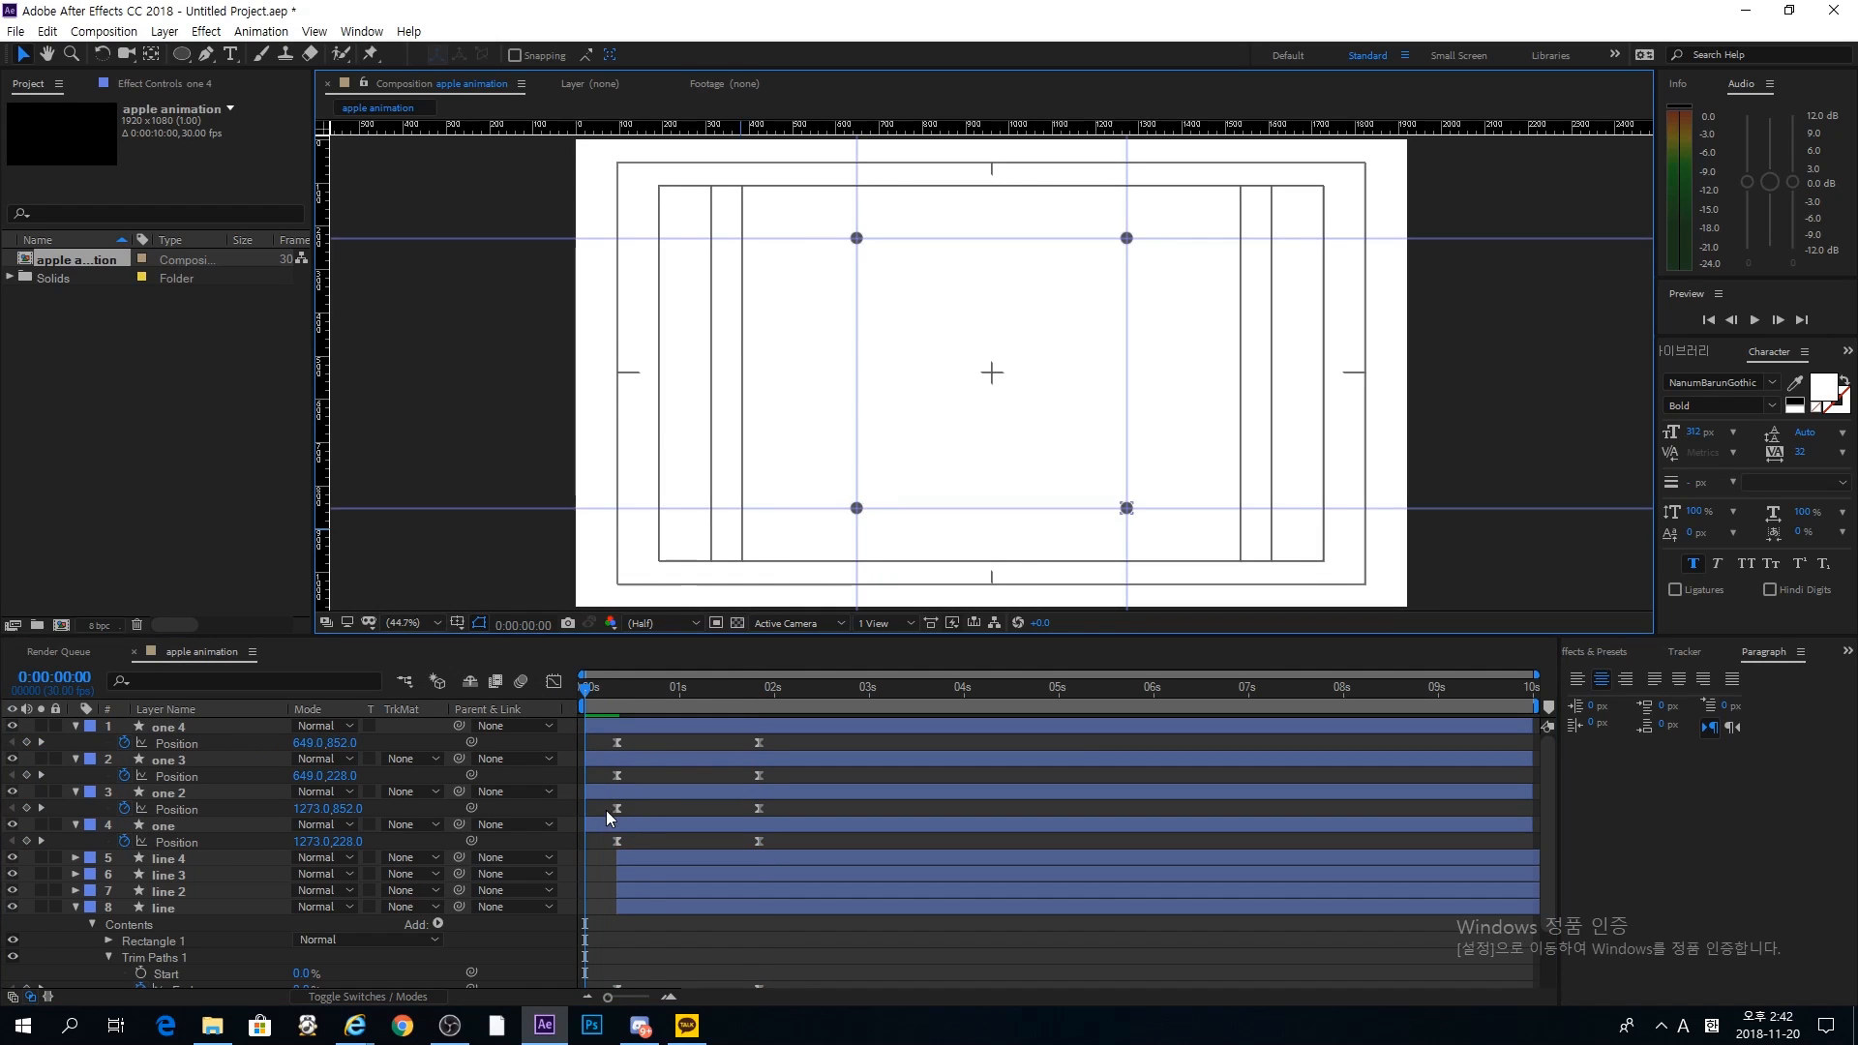
key(space)
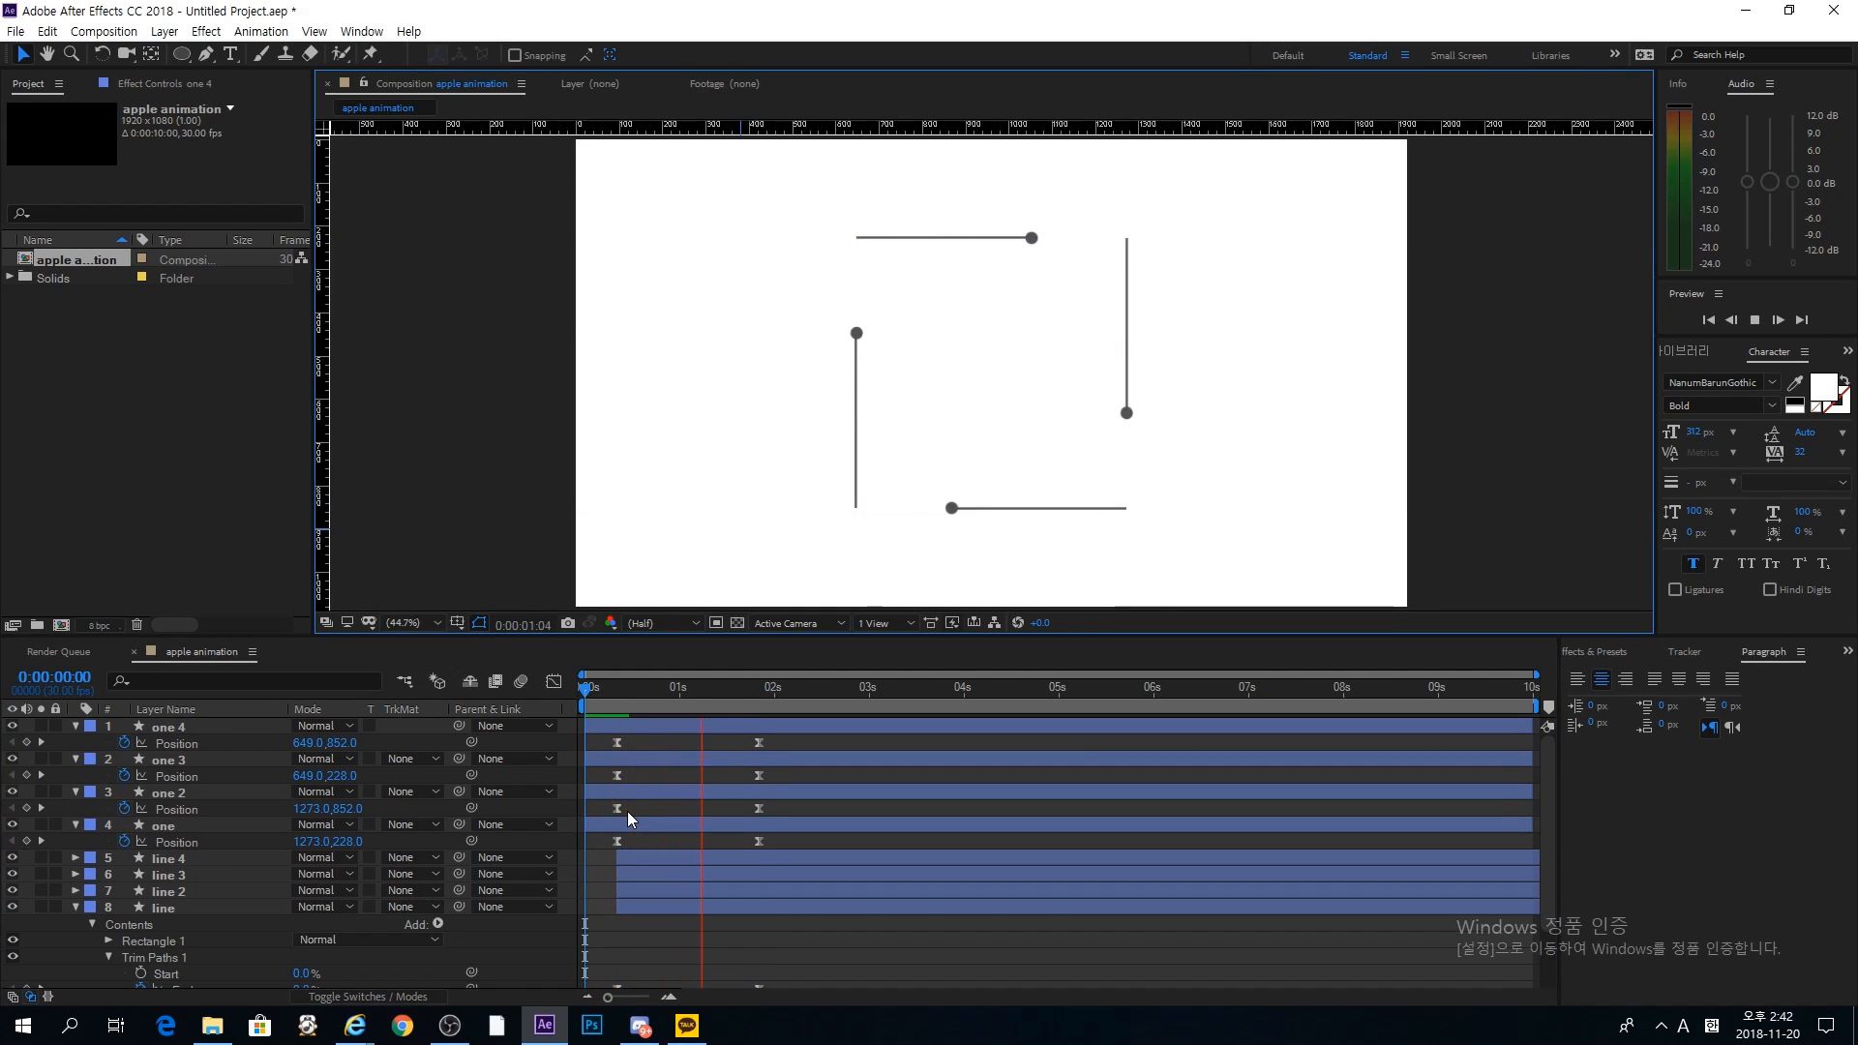
key(space)
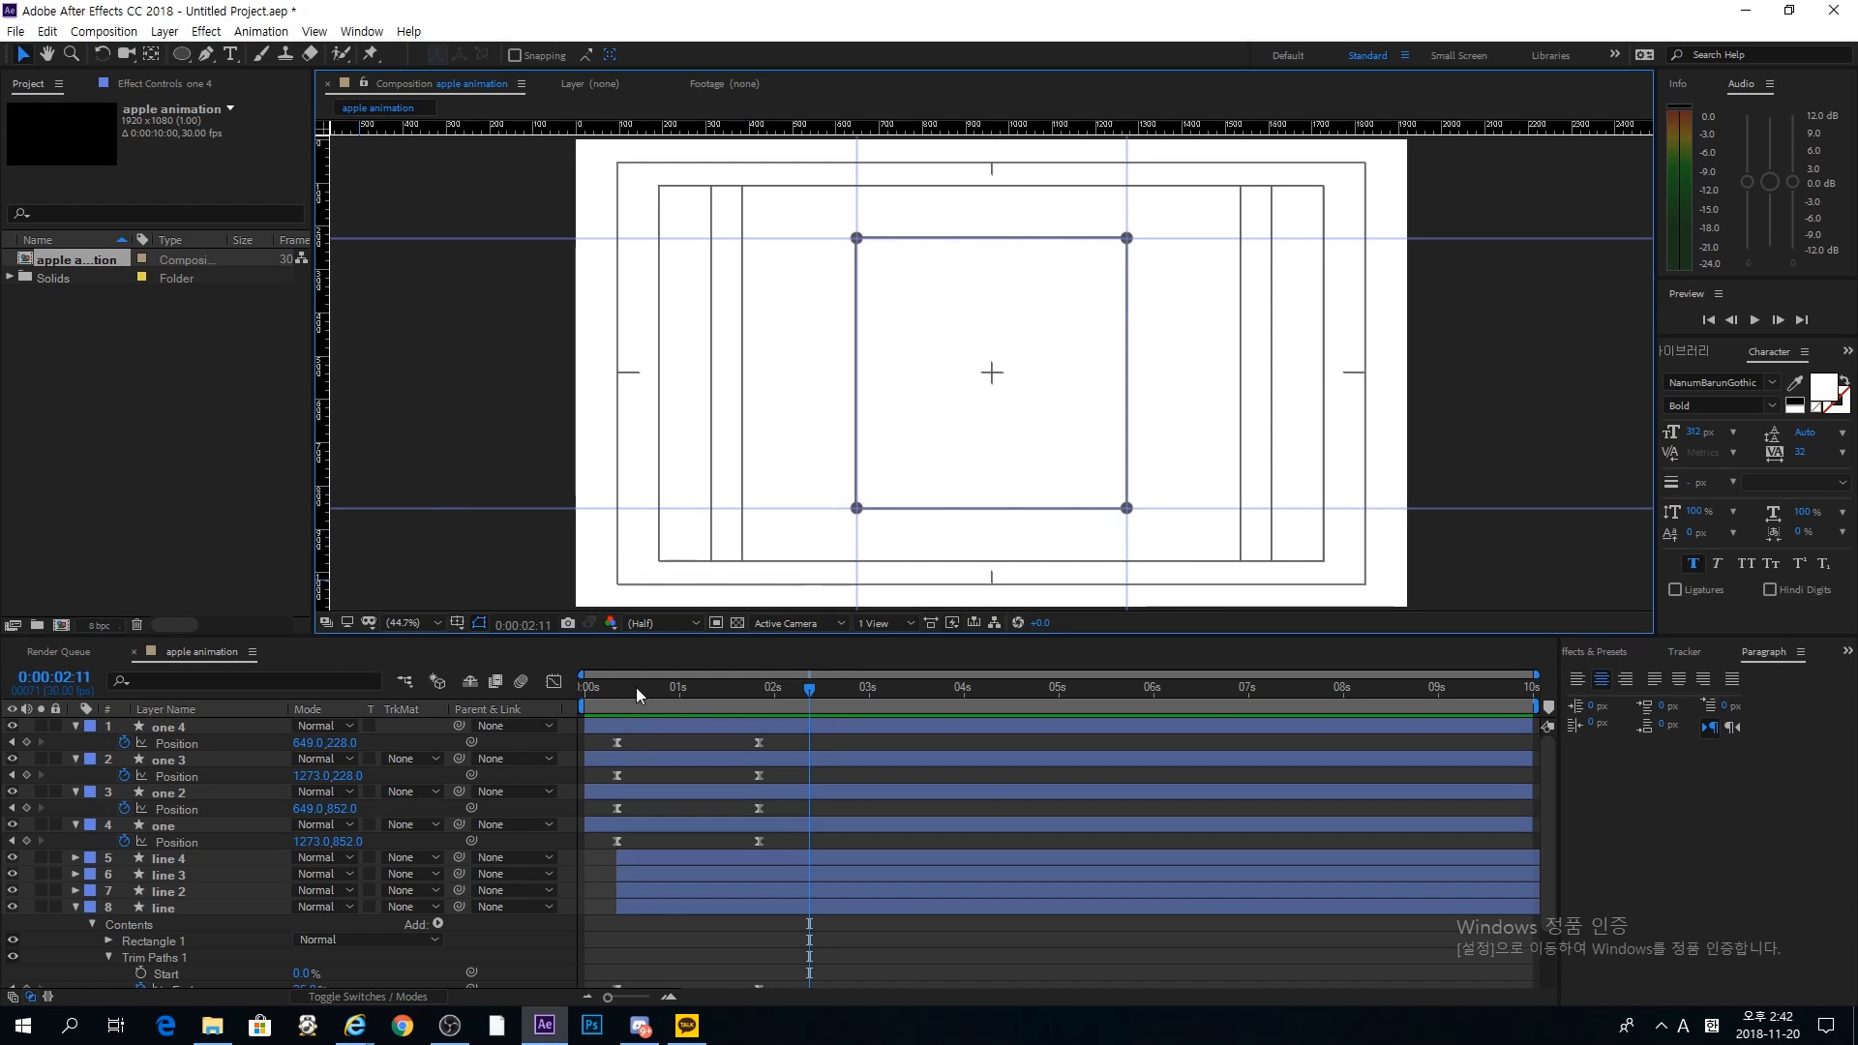
Step: Return to 0:00:00:00 and reveal the opacity of the four circle layers alongside their position
click(583, 688)
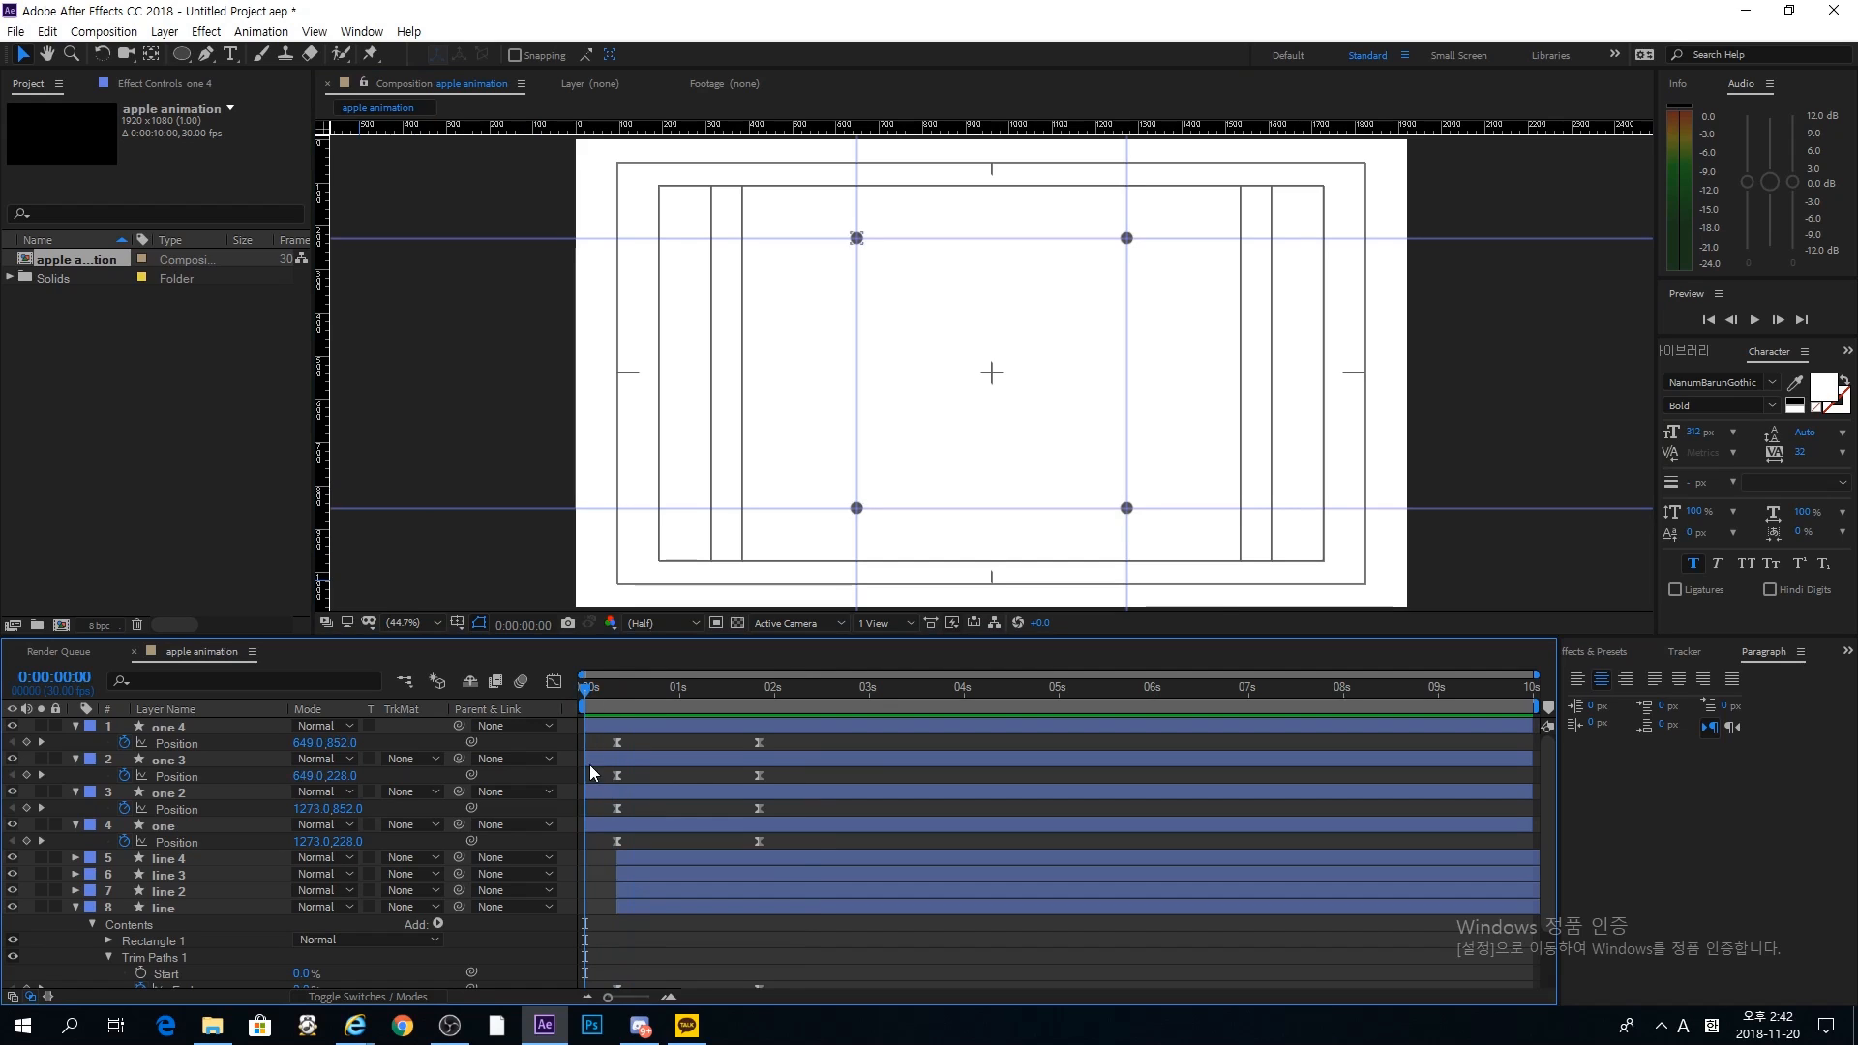
click(613, 828)
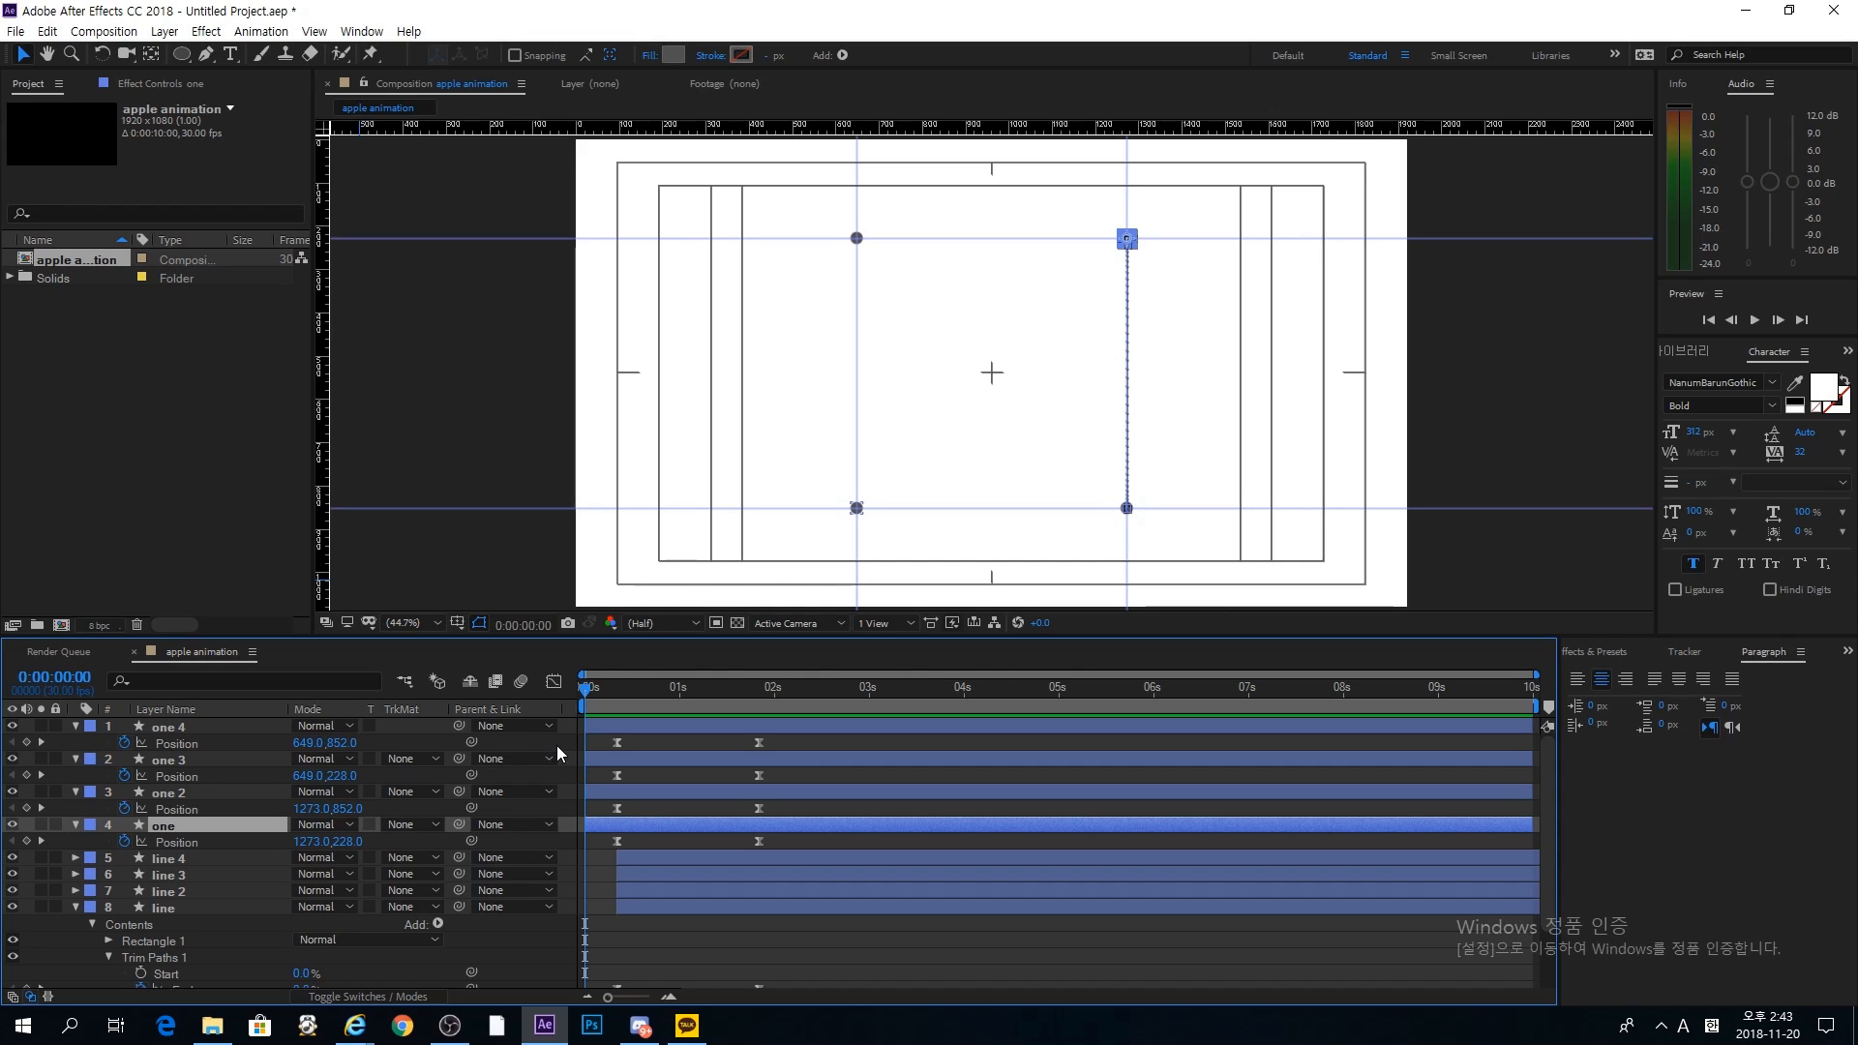
shift+click(200, 725)
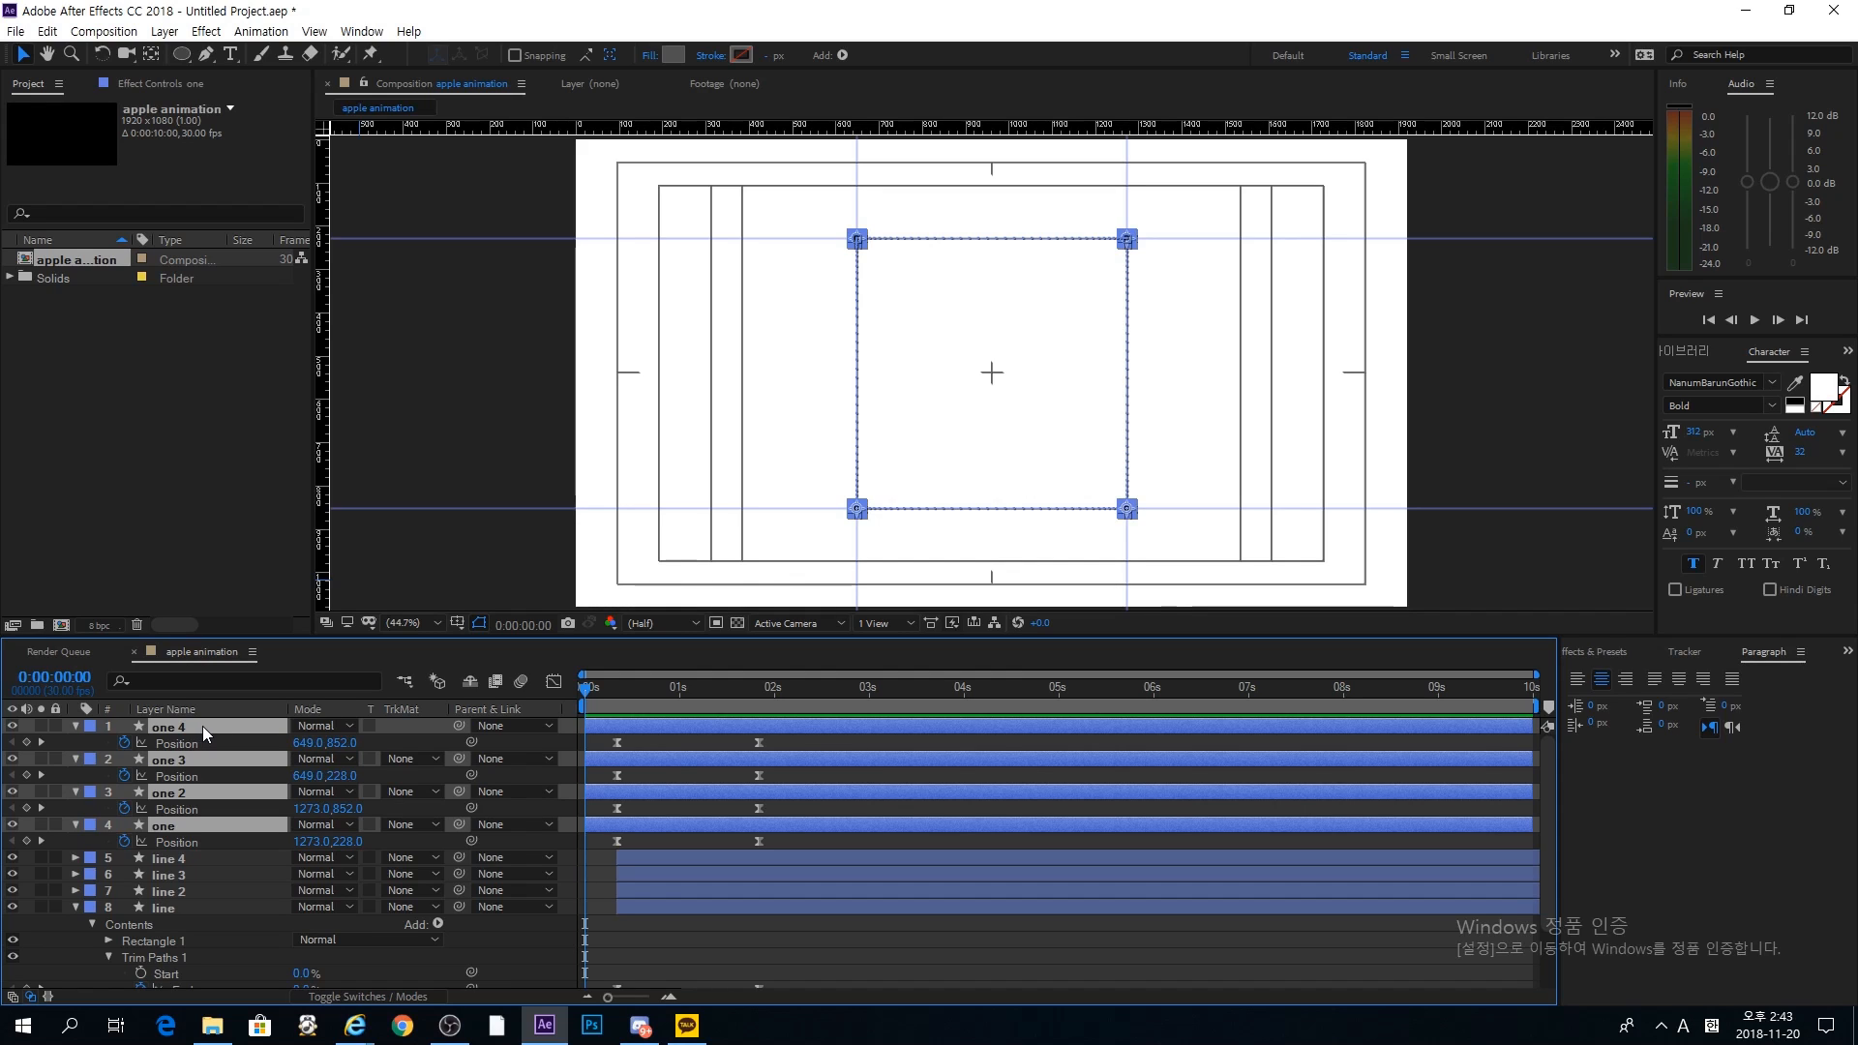
key(shift+t)
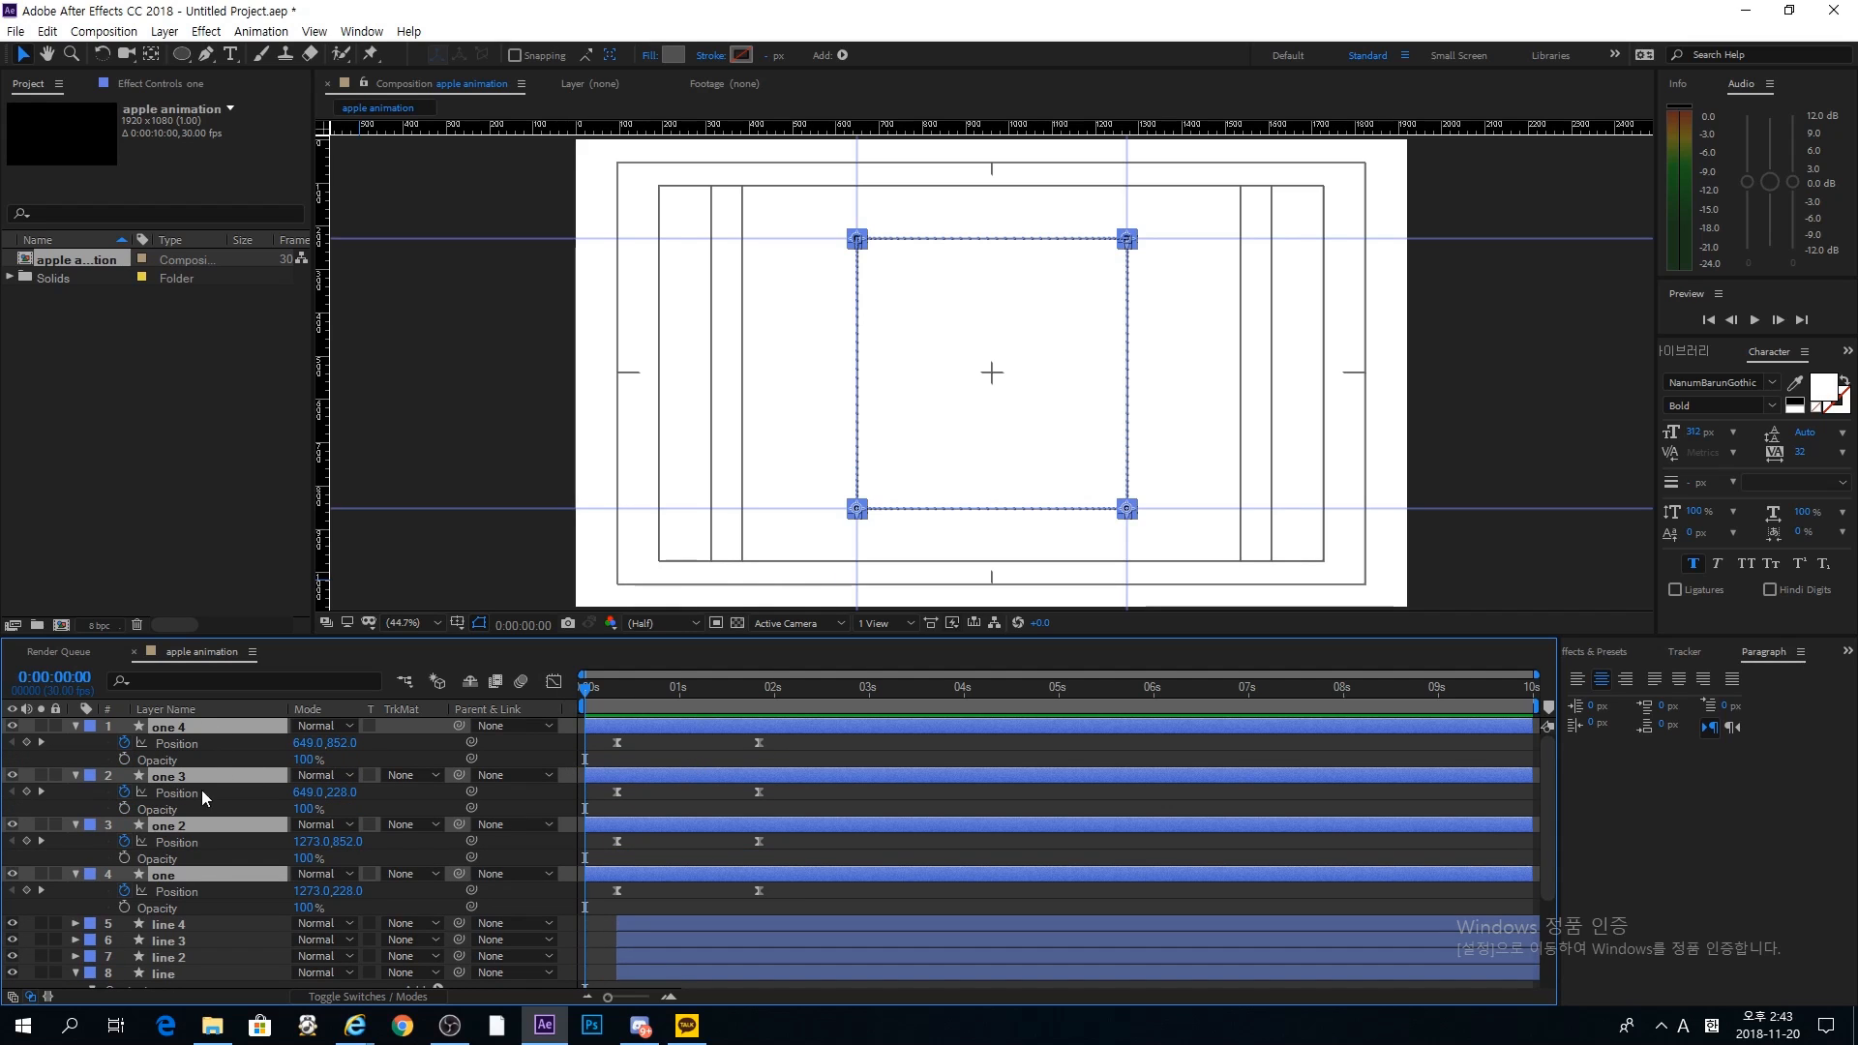
click(615, 682)
click(596, 743)
drag(590, 689, 560, 687)
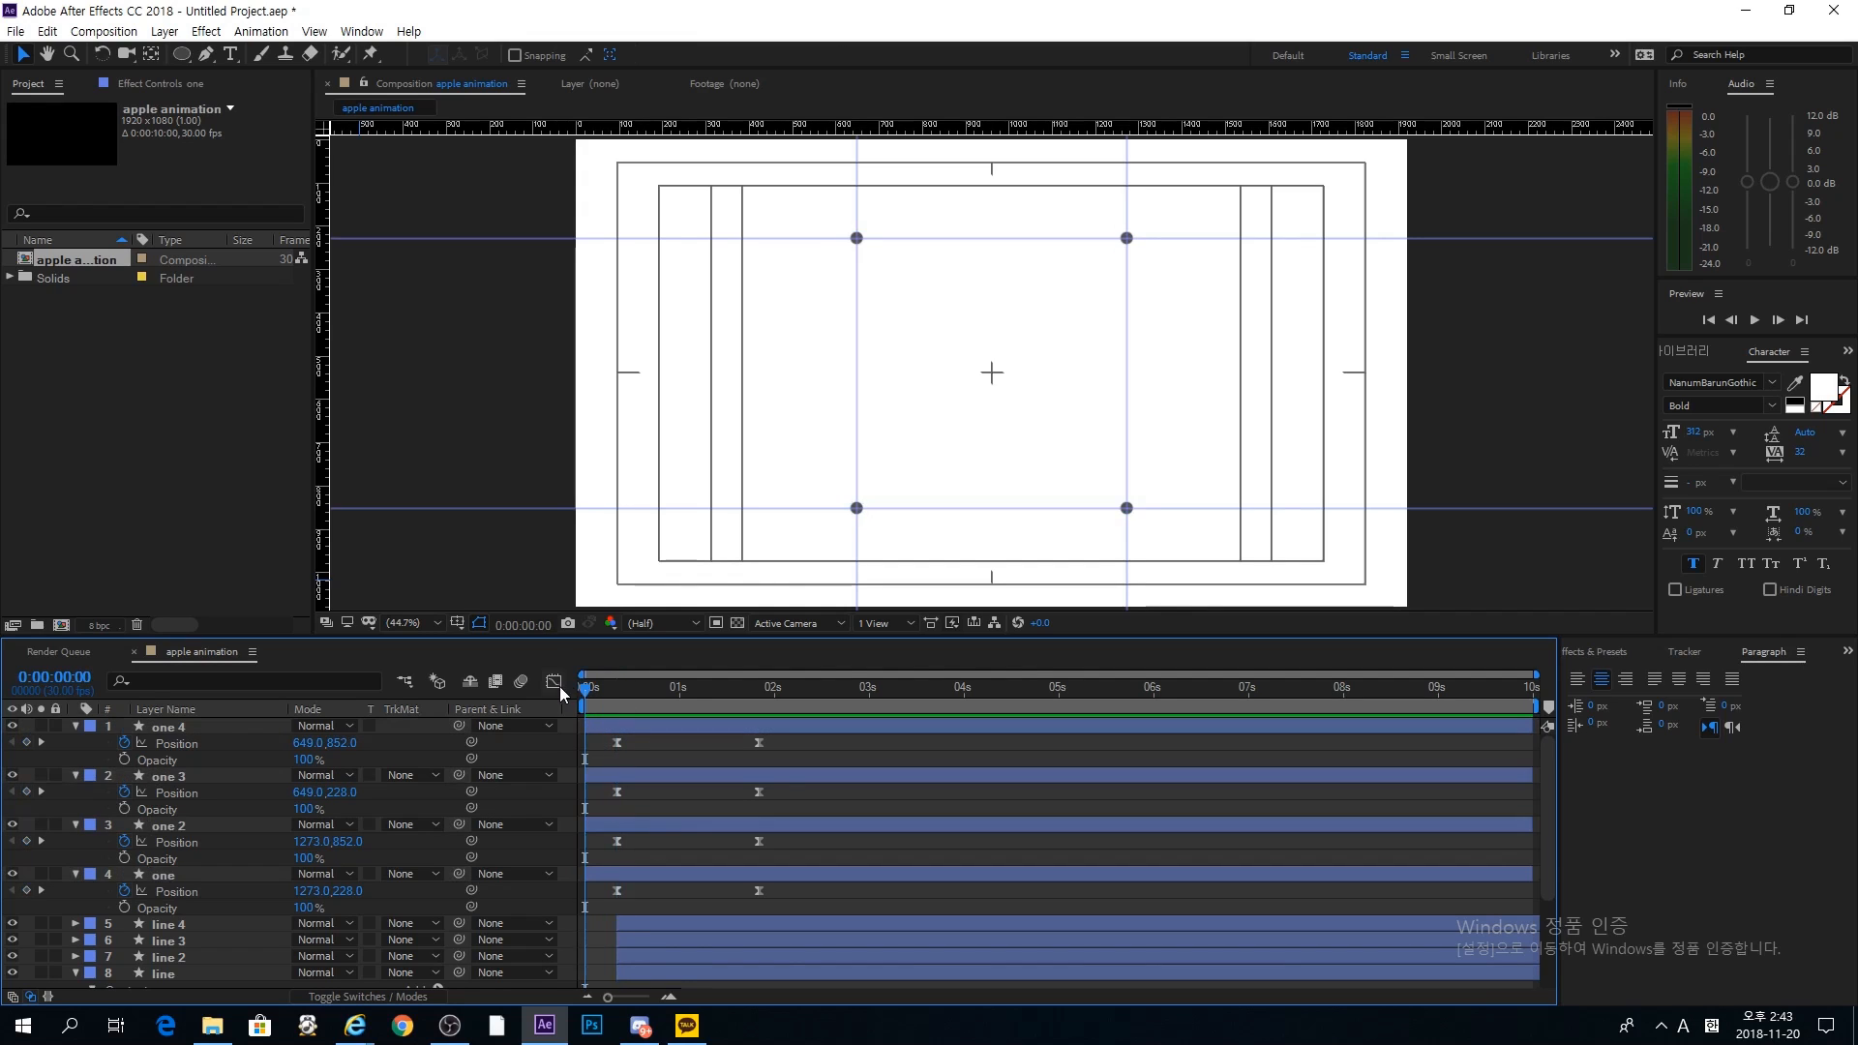
Step: Add opacity keyframes to all four circle layers at 0:00:00:00 and set their opacity to 0%
click(124, 759)
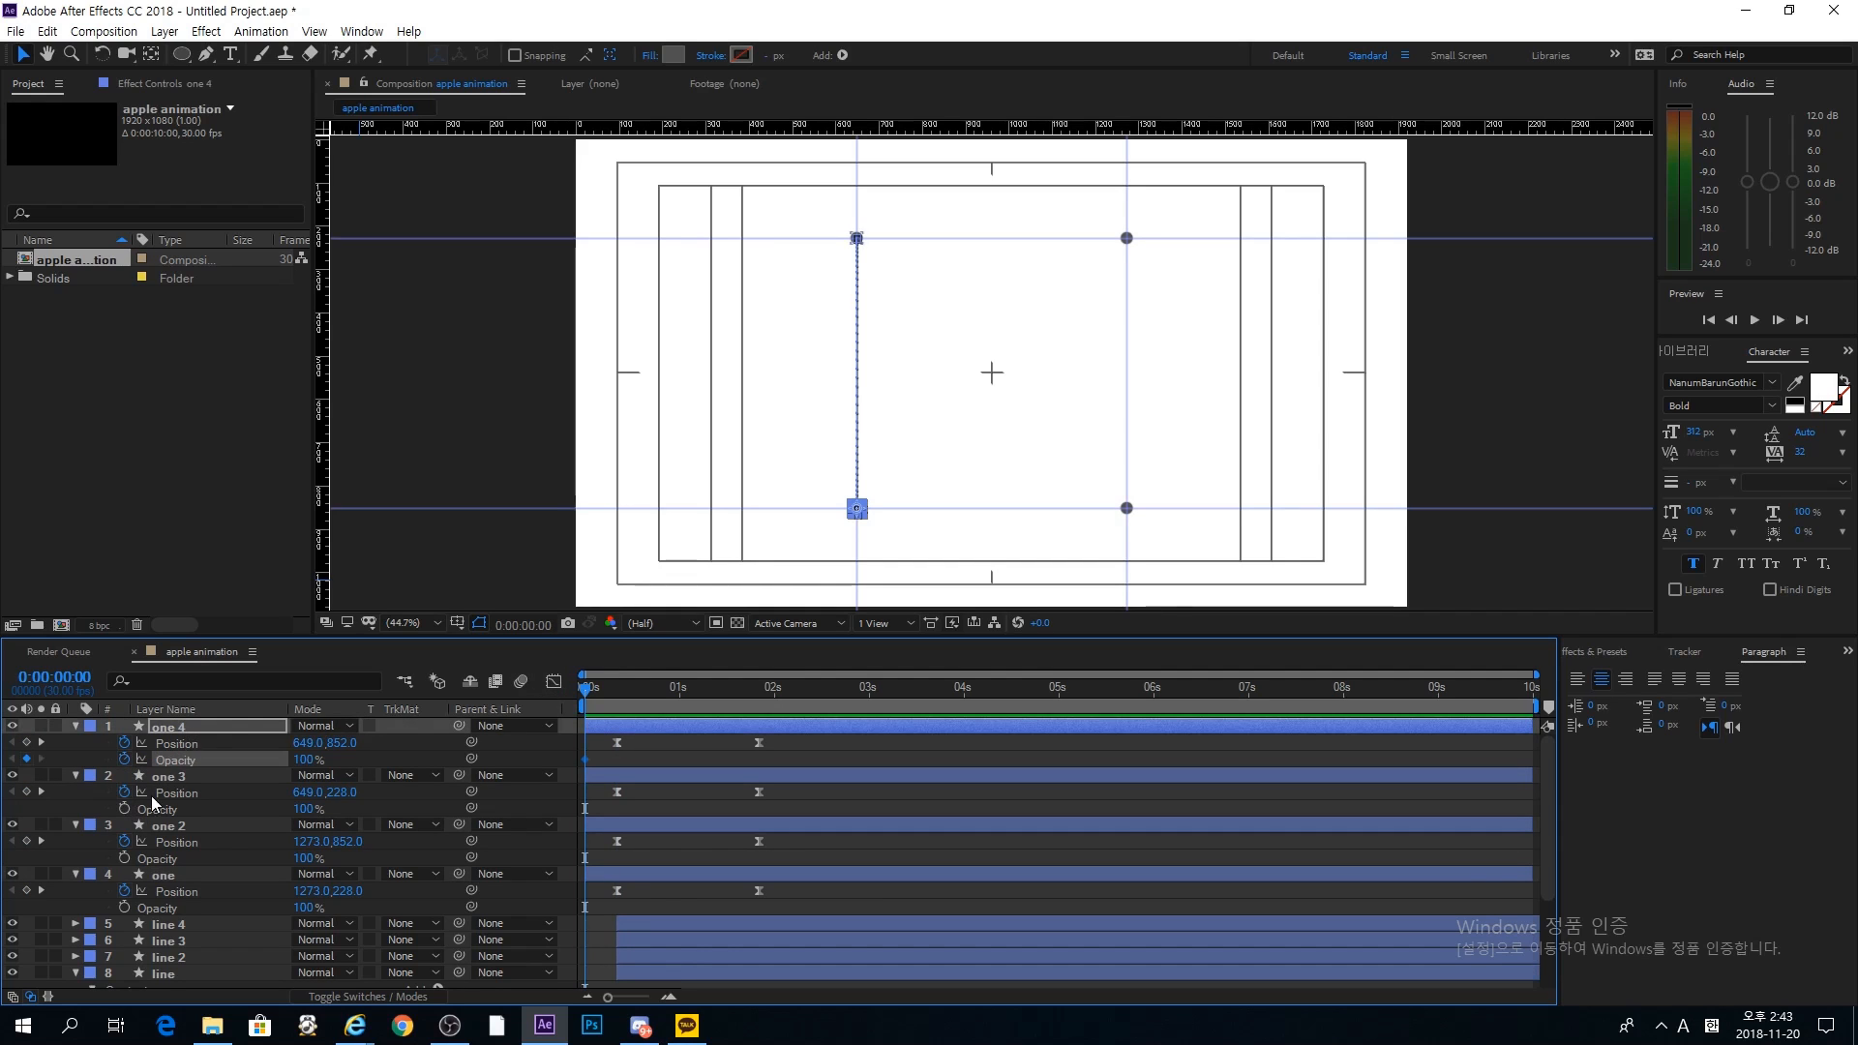
click(201, 728)
shift+click(175, 875)
click(125, 908)
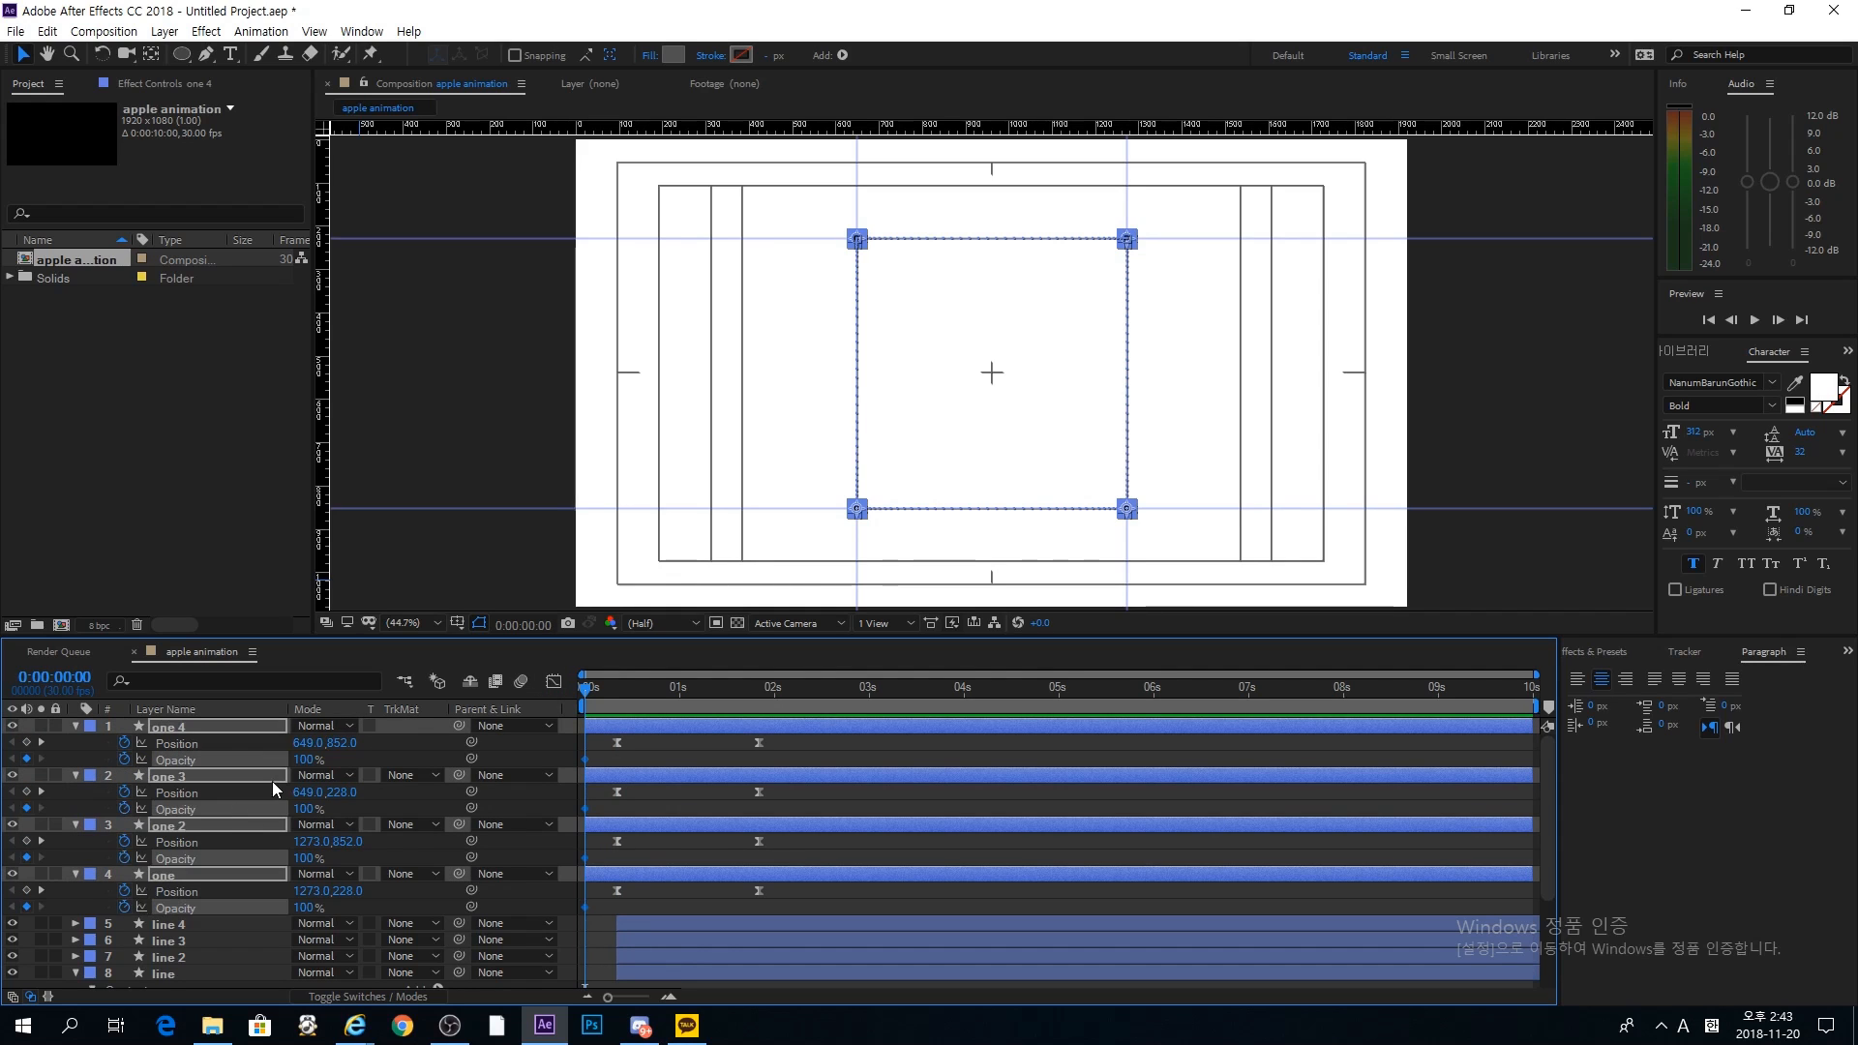
drag(302, 760, 107, 791)
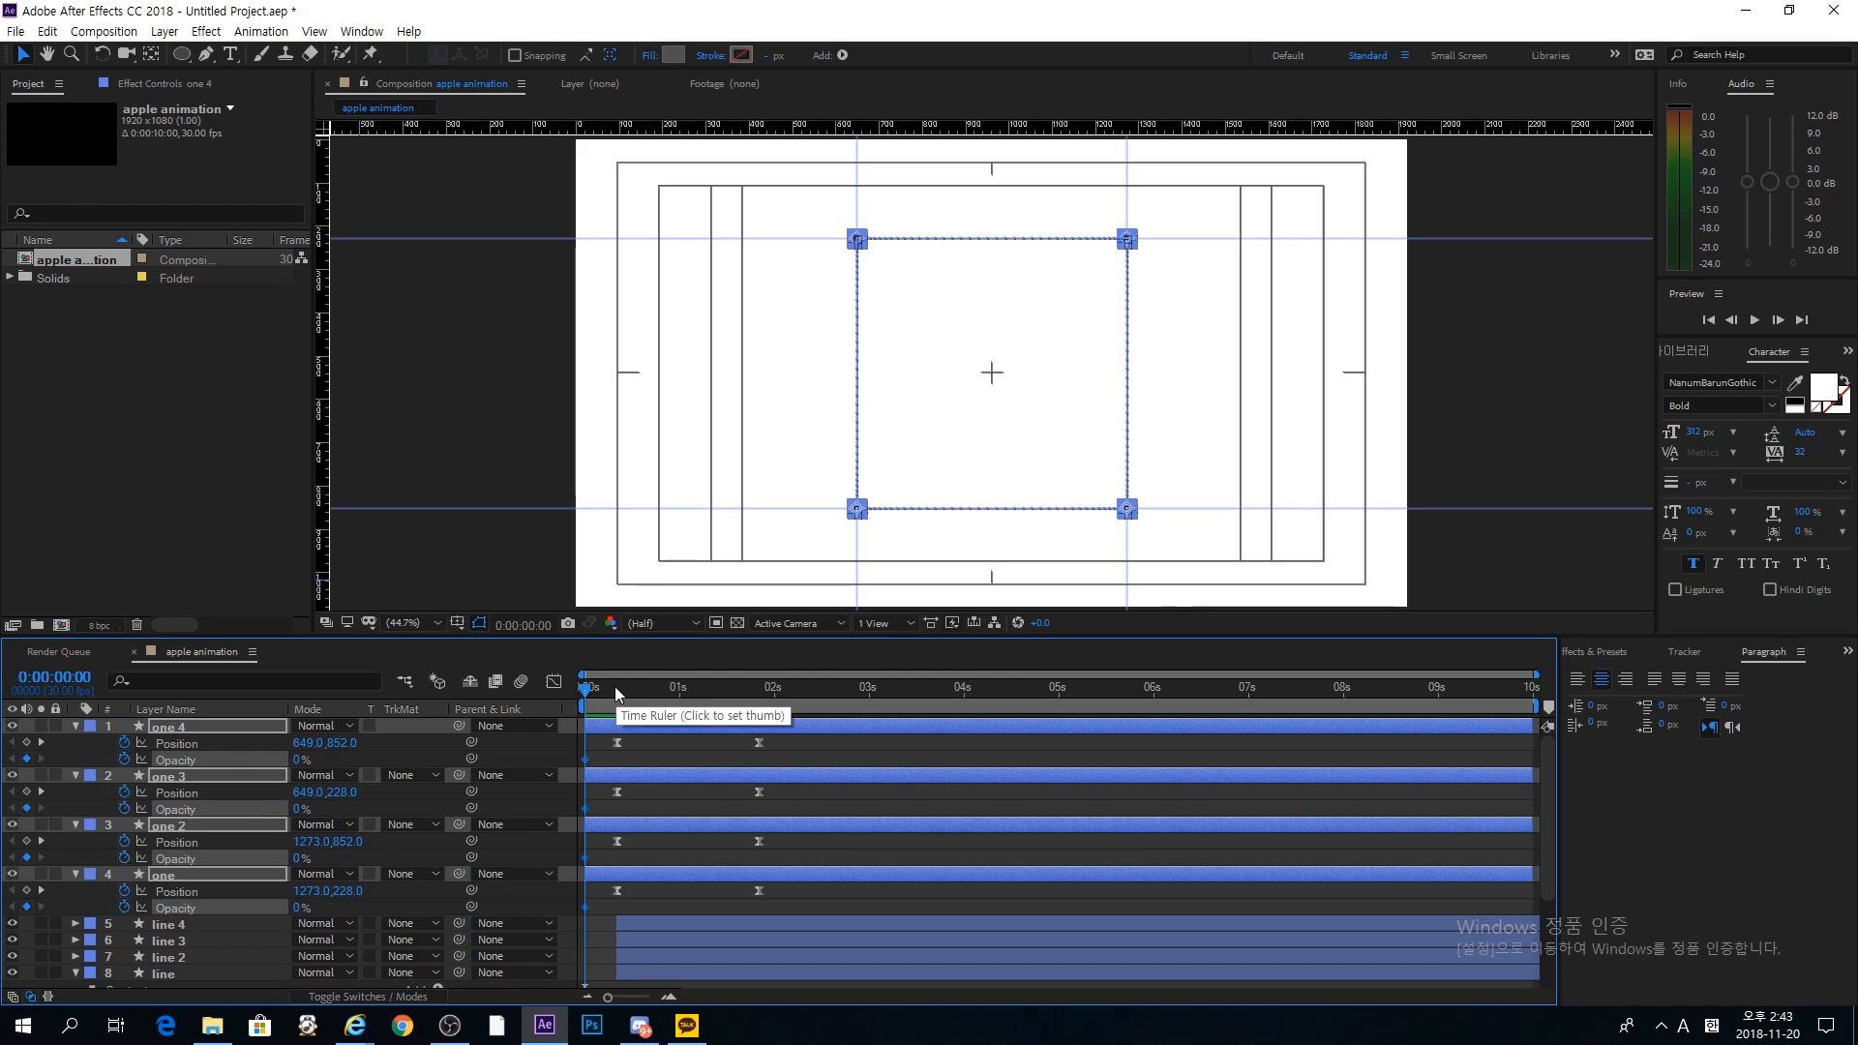
Step: At 0:00:00:10, set the four circle layers' opacity to 100% and apply Easy Ease to the new keyframes
click(615, 687)
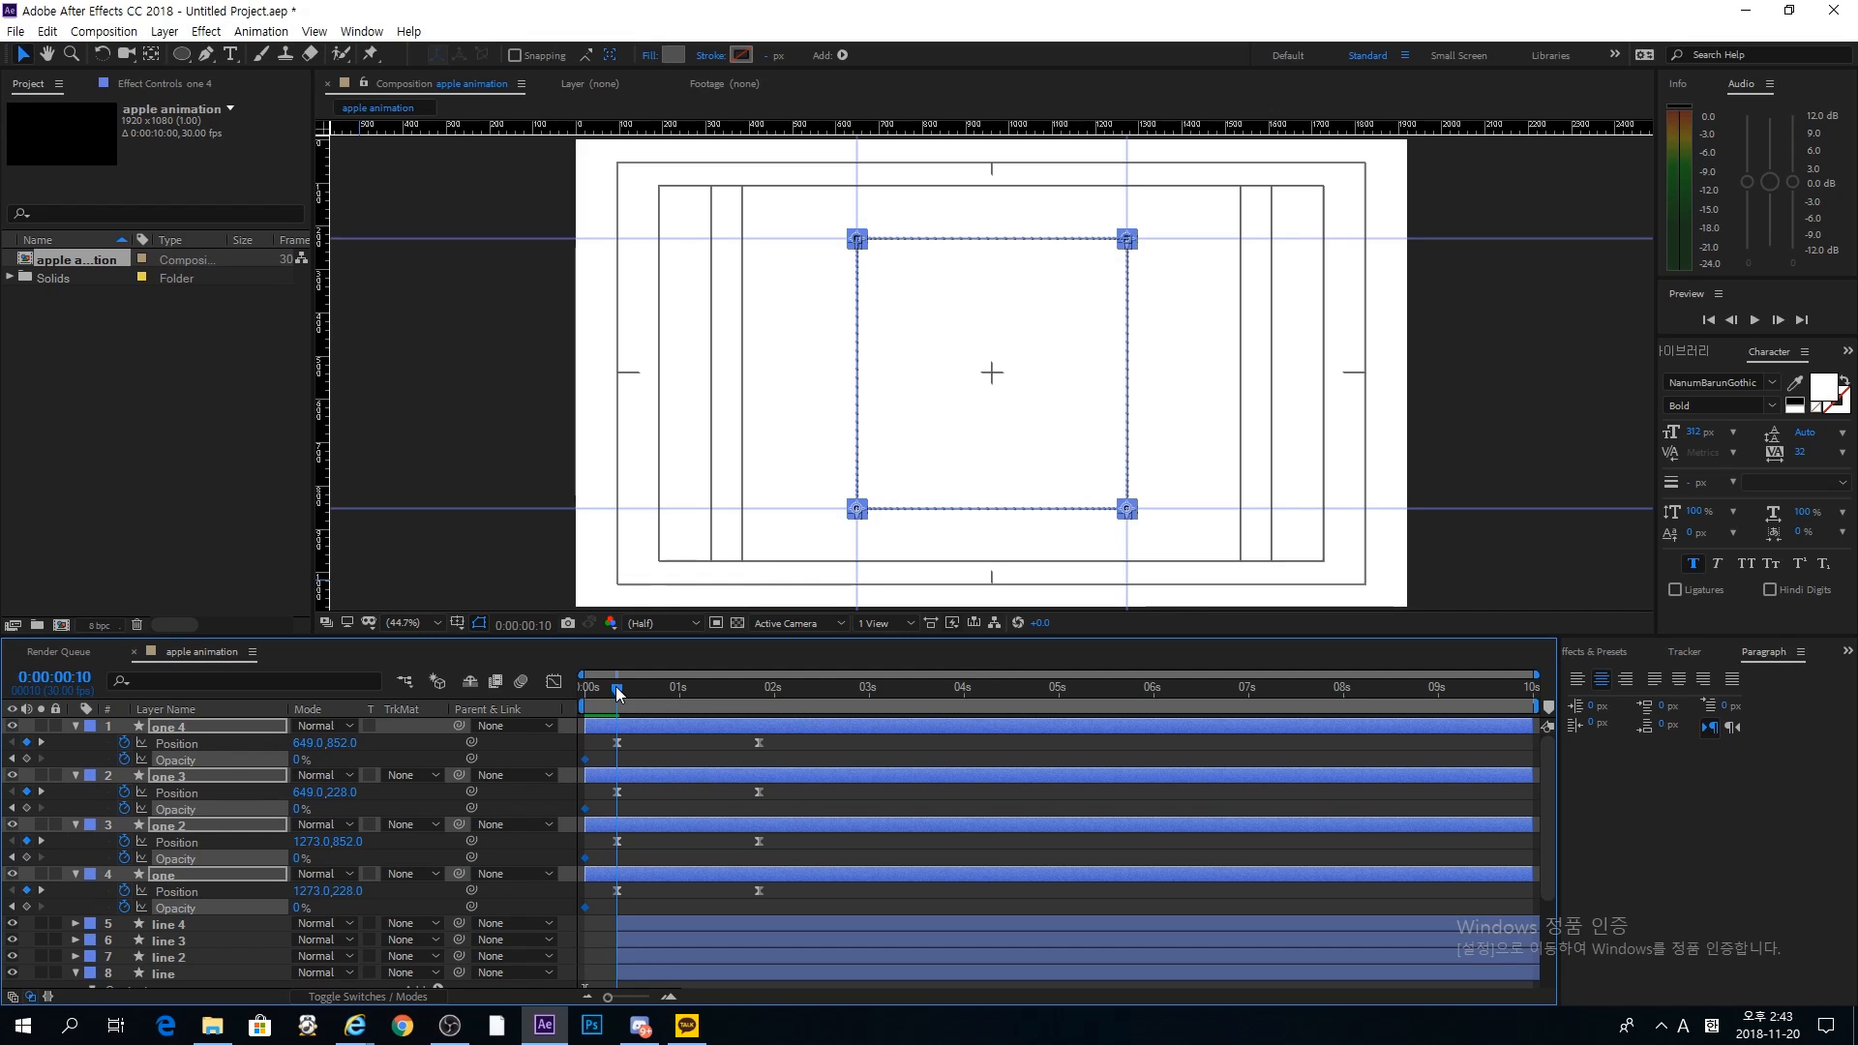
drag(631, 685, 617, 687)
drag(297, 759, 527, 752)
key(F9)
Step: Return to the start and preview the circles' fade-in
drag(600, 693, 554, 703)
click(644, 754)
key(space)
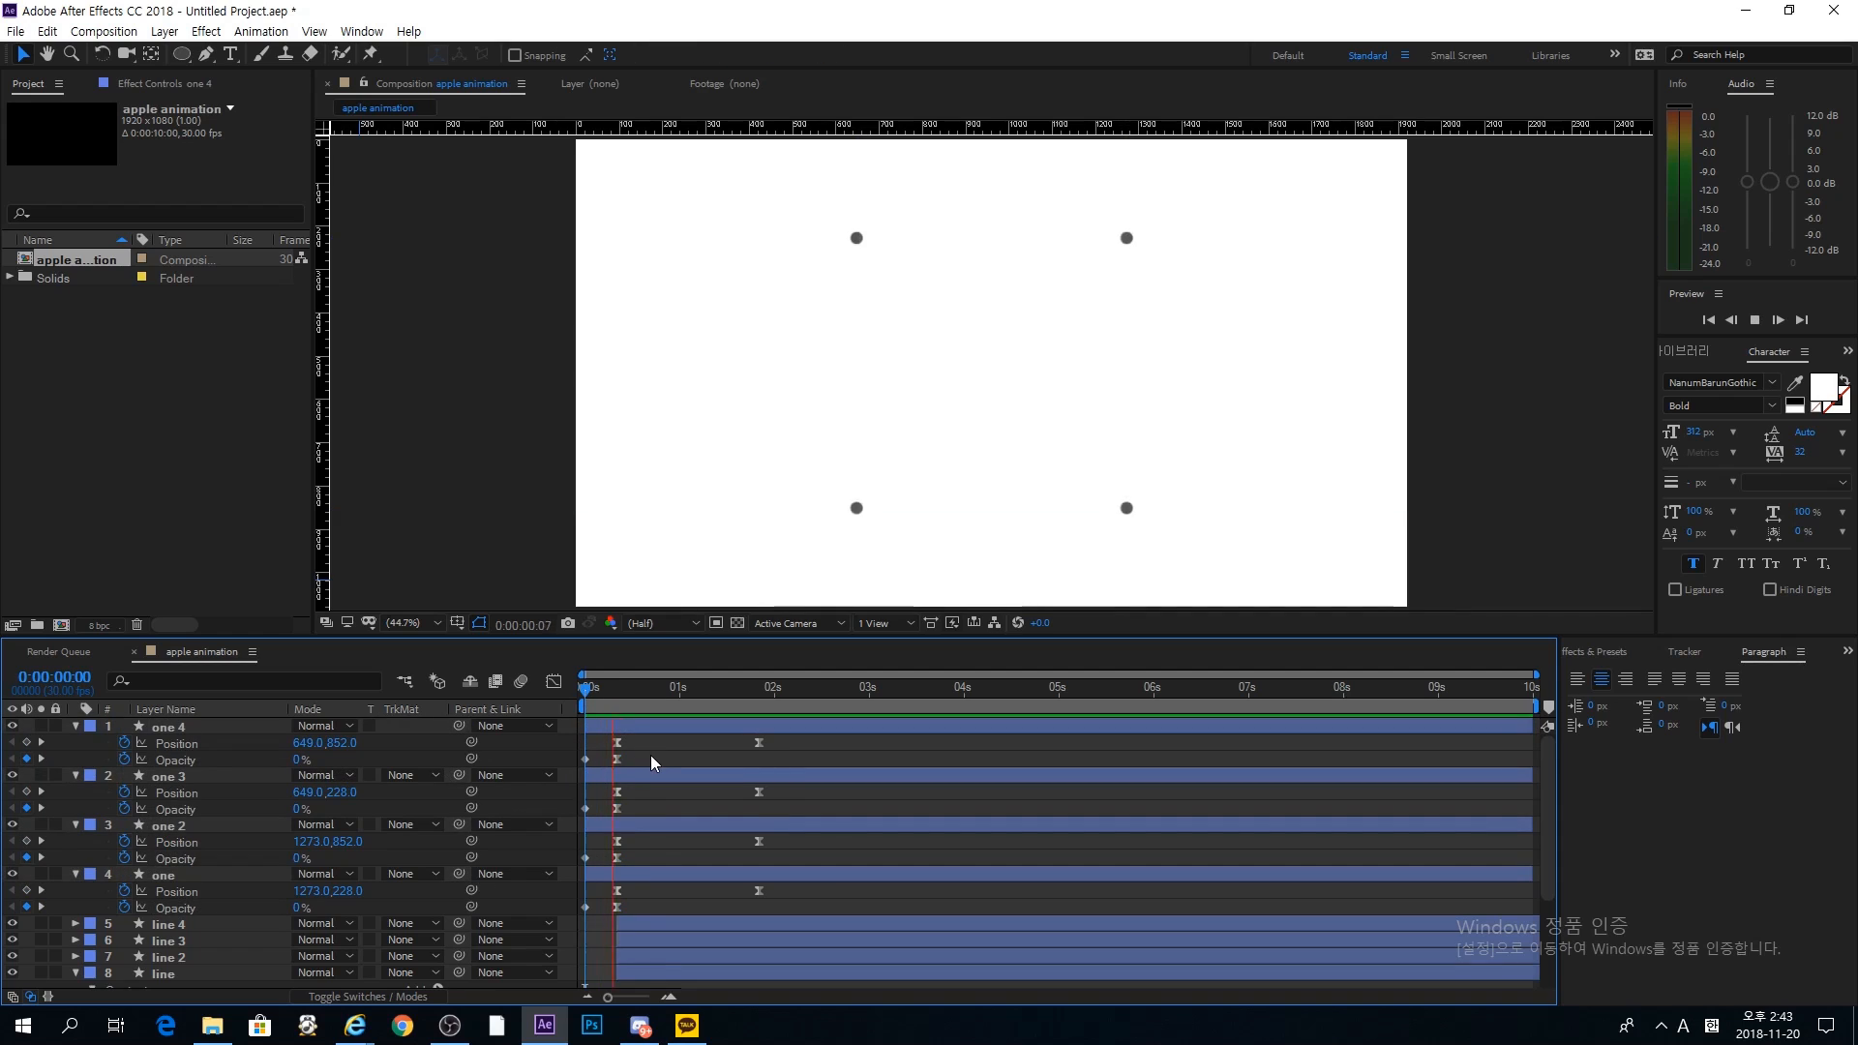
key(space)
key(space)
Step: Move the start of circle layer "one" to 0:00:00:03 so its fade-in is delayed
click(589, 685)
drag(588, 685, 594, 685)
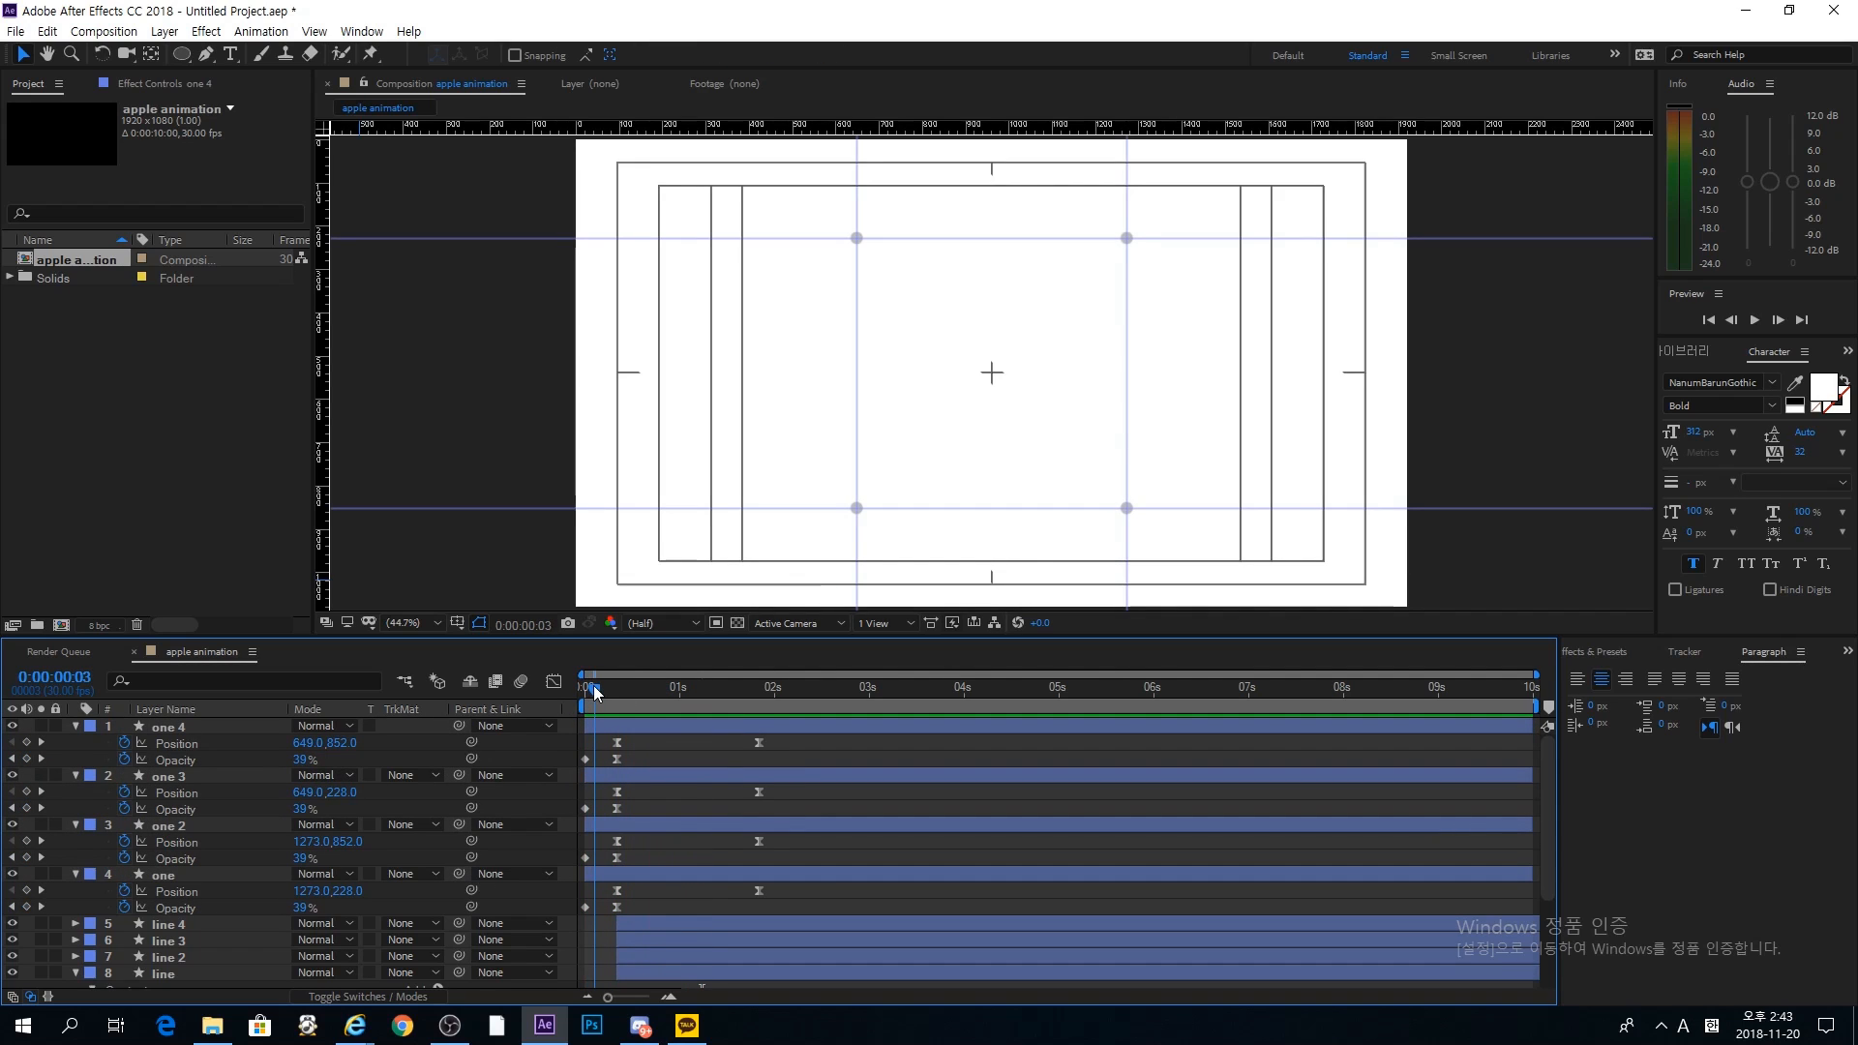
drag(600, 687, 594, 687)
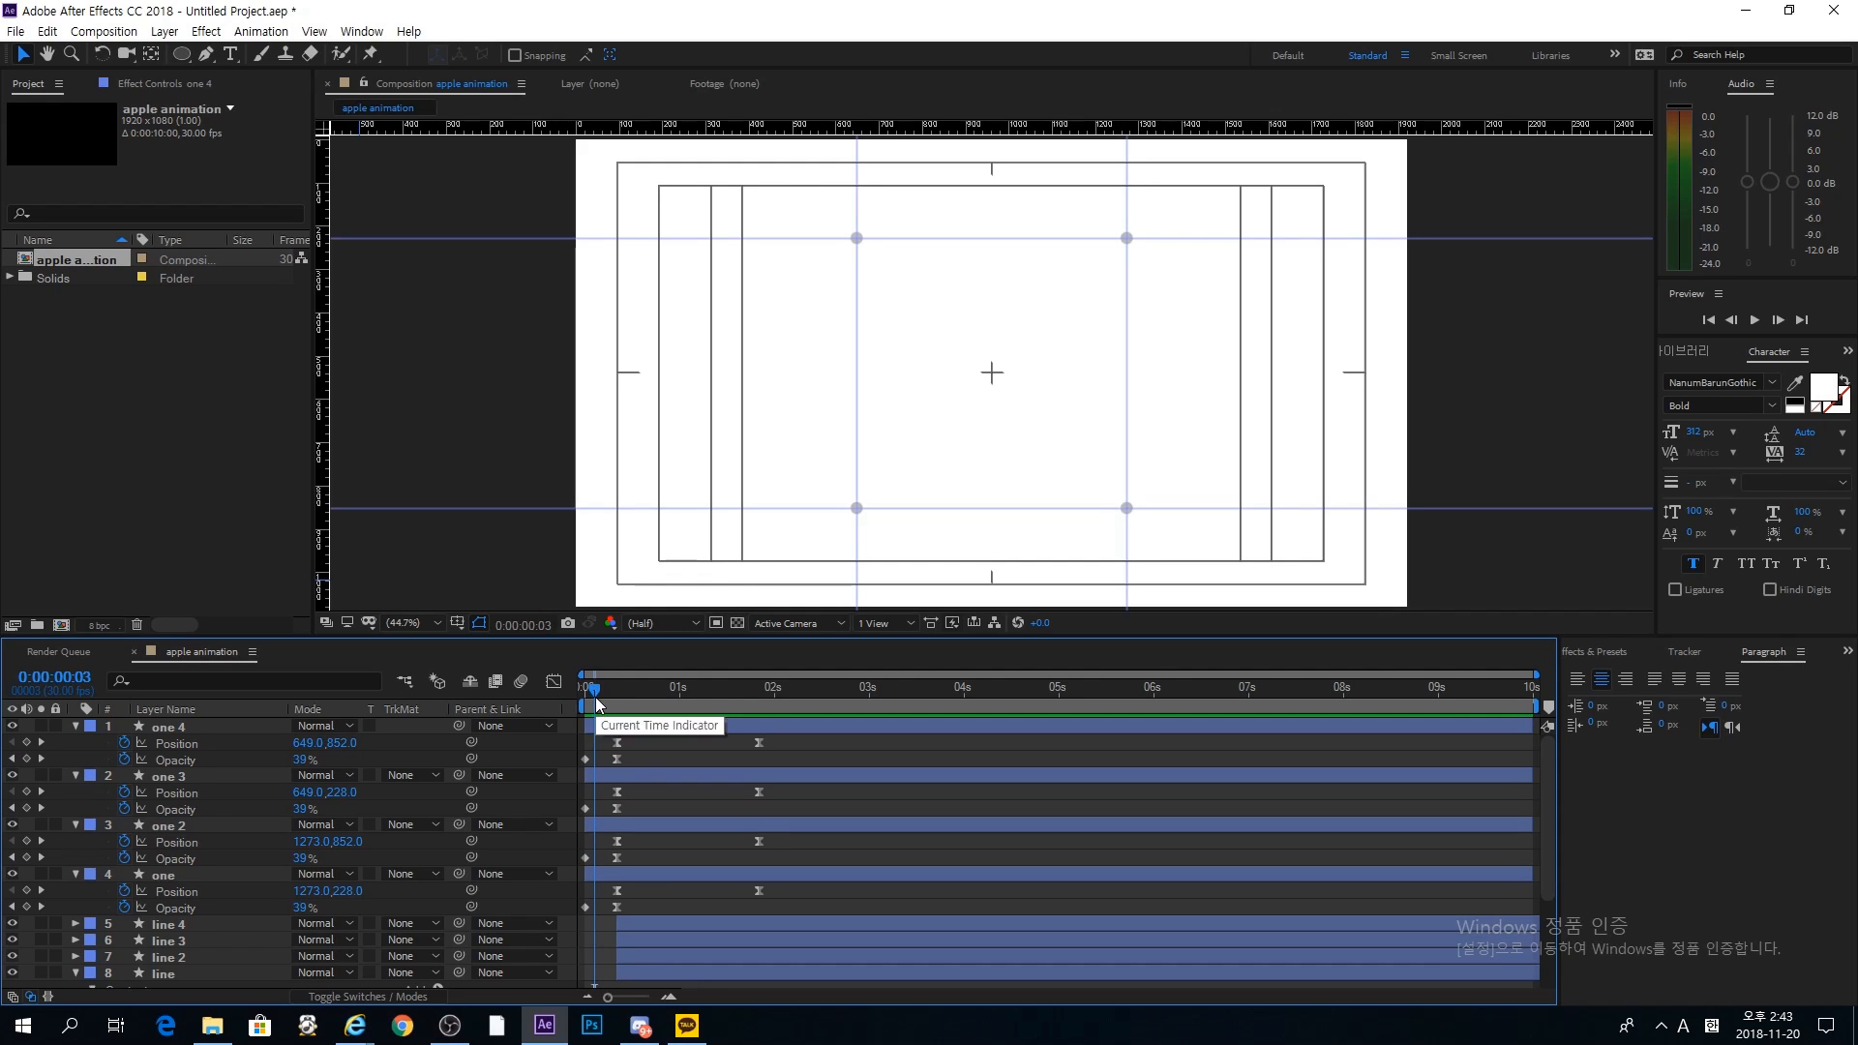
click(615, 875)
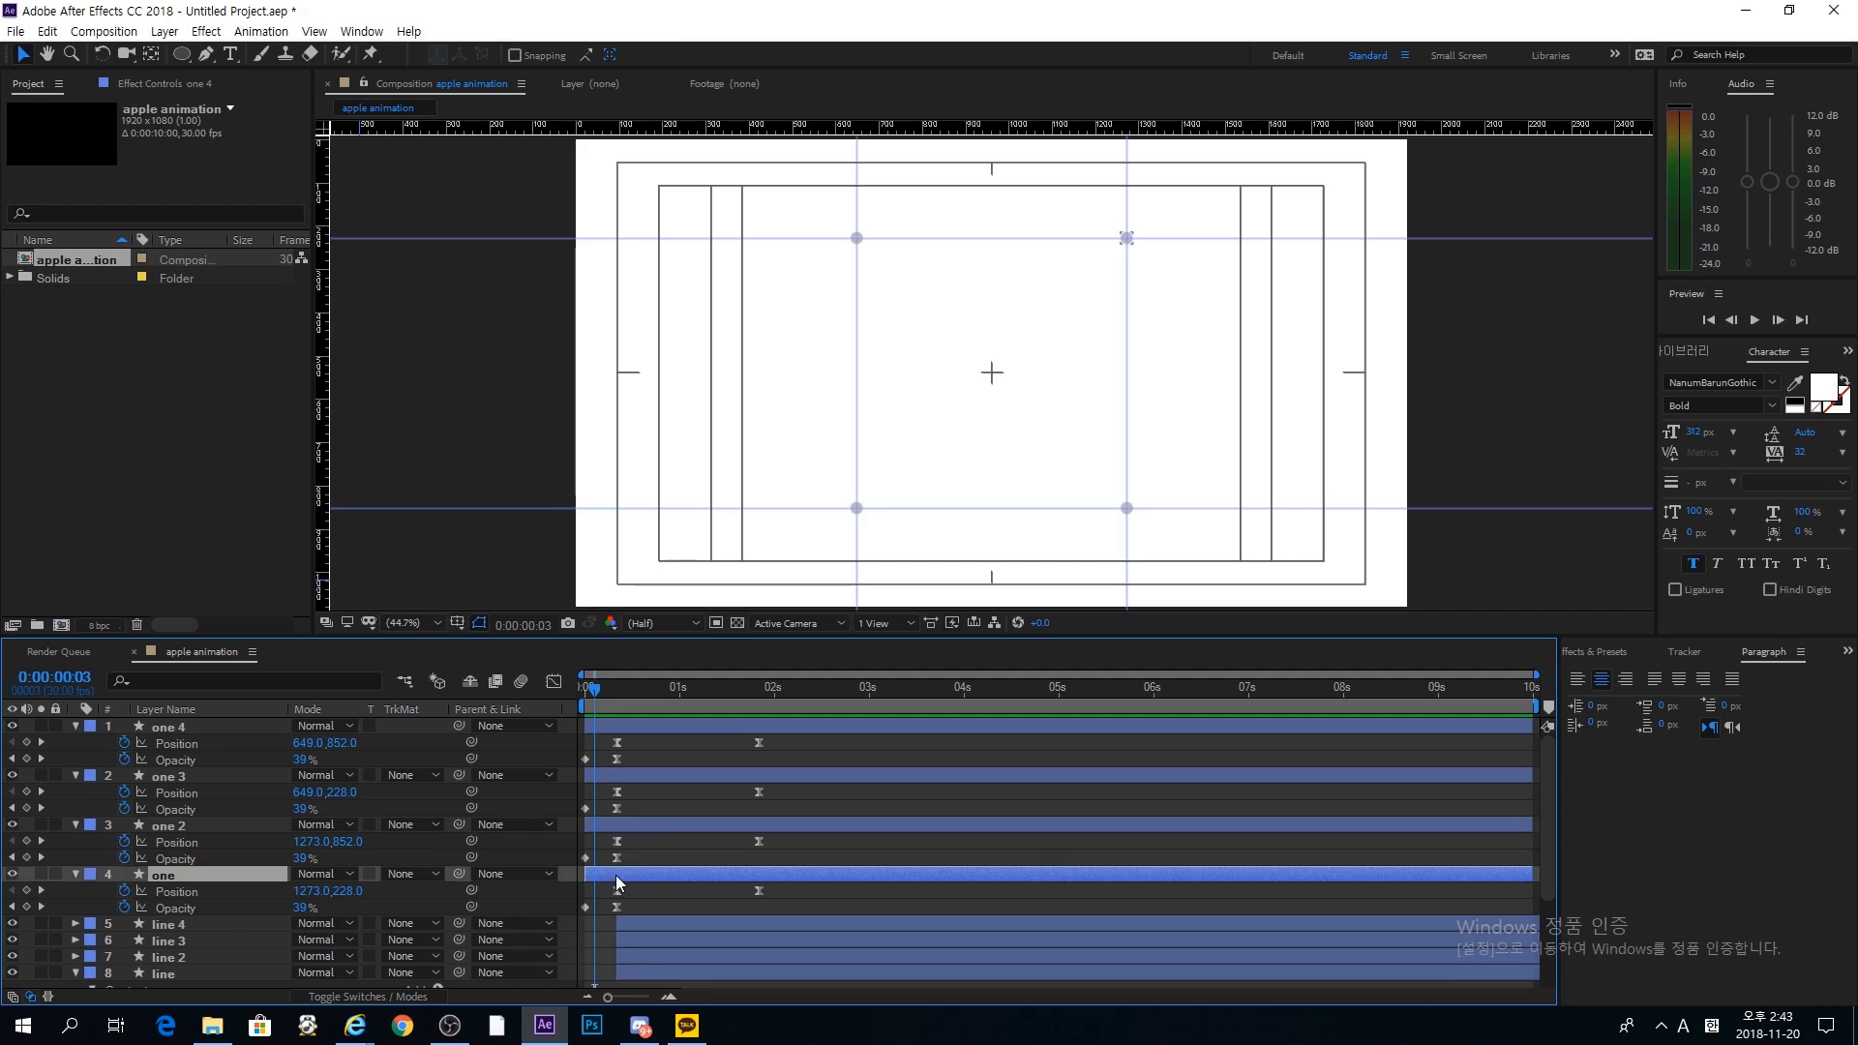
click(613, 724)
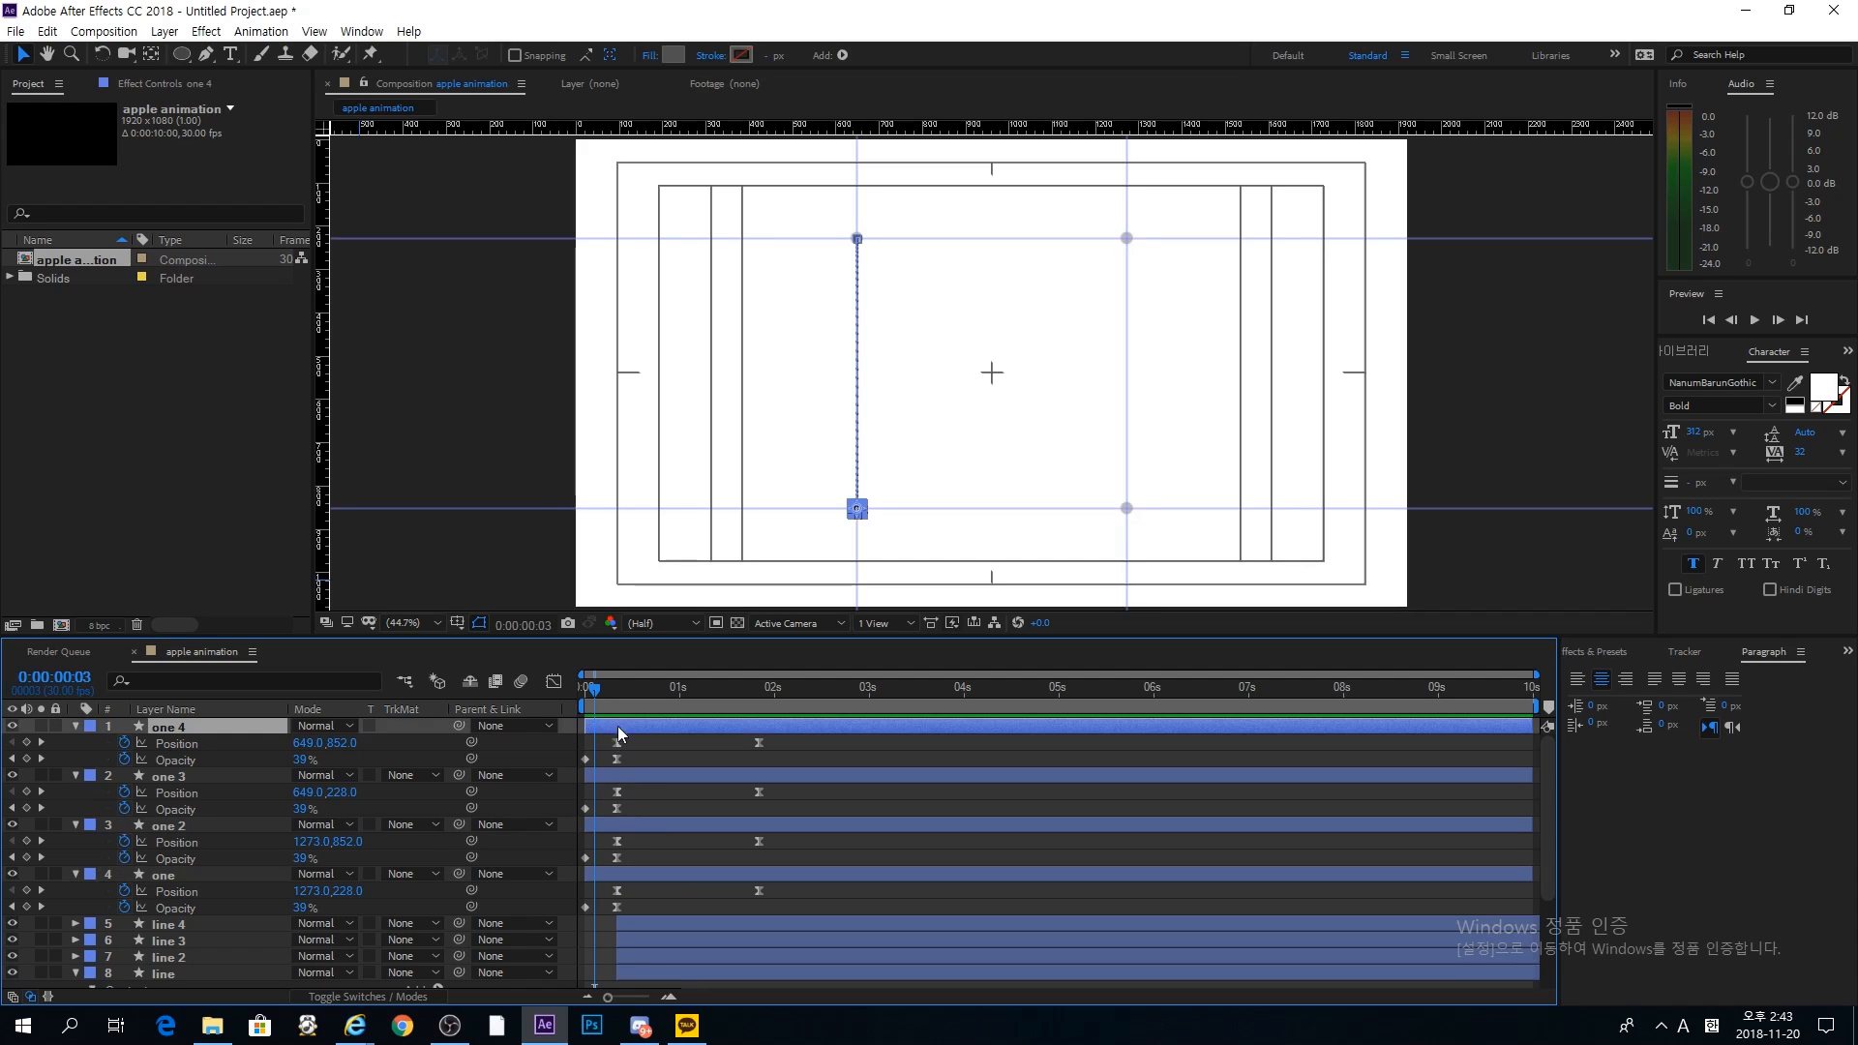
click(629, 774)
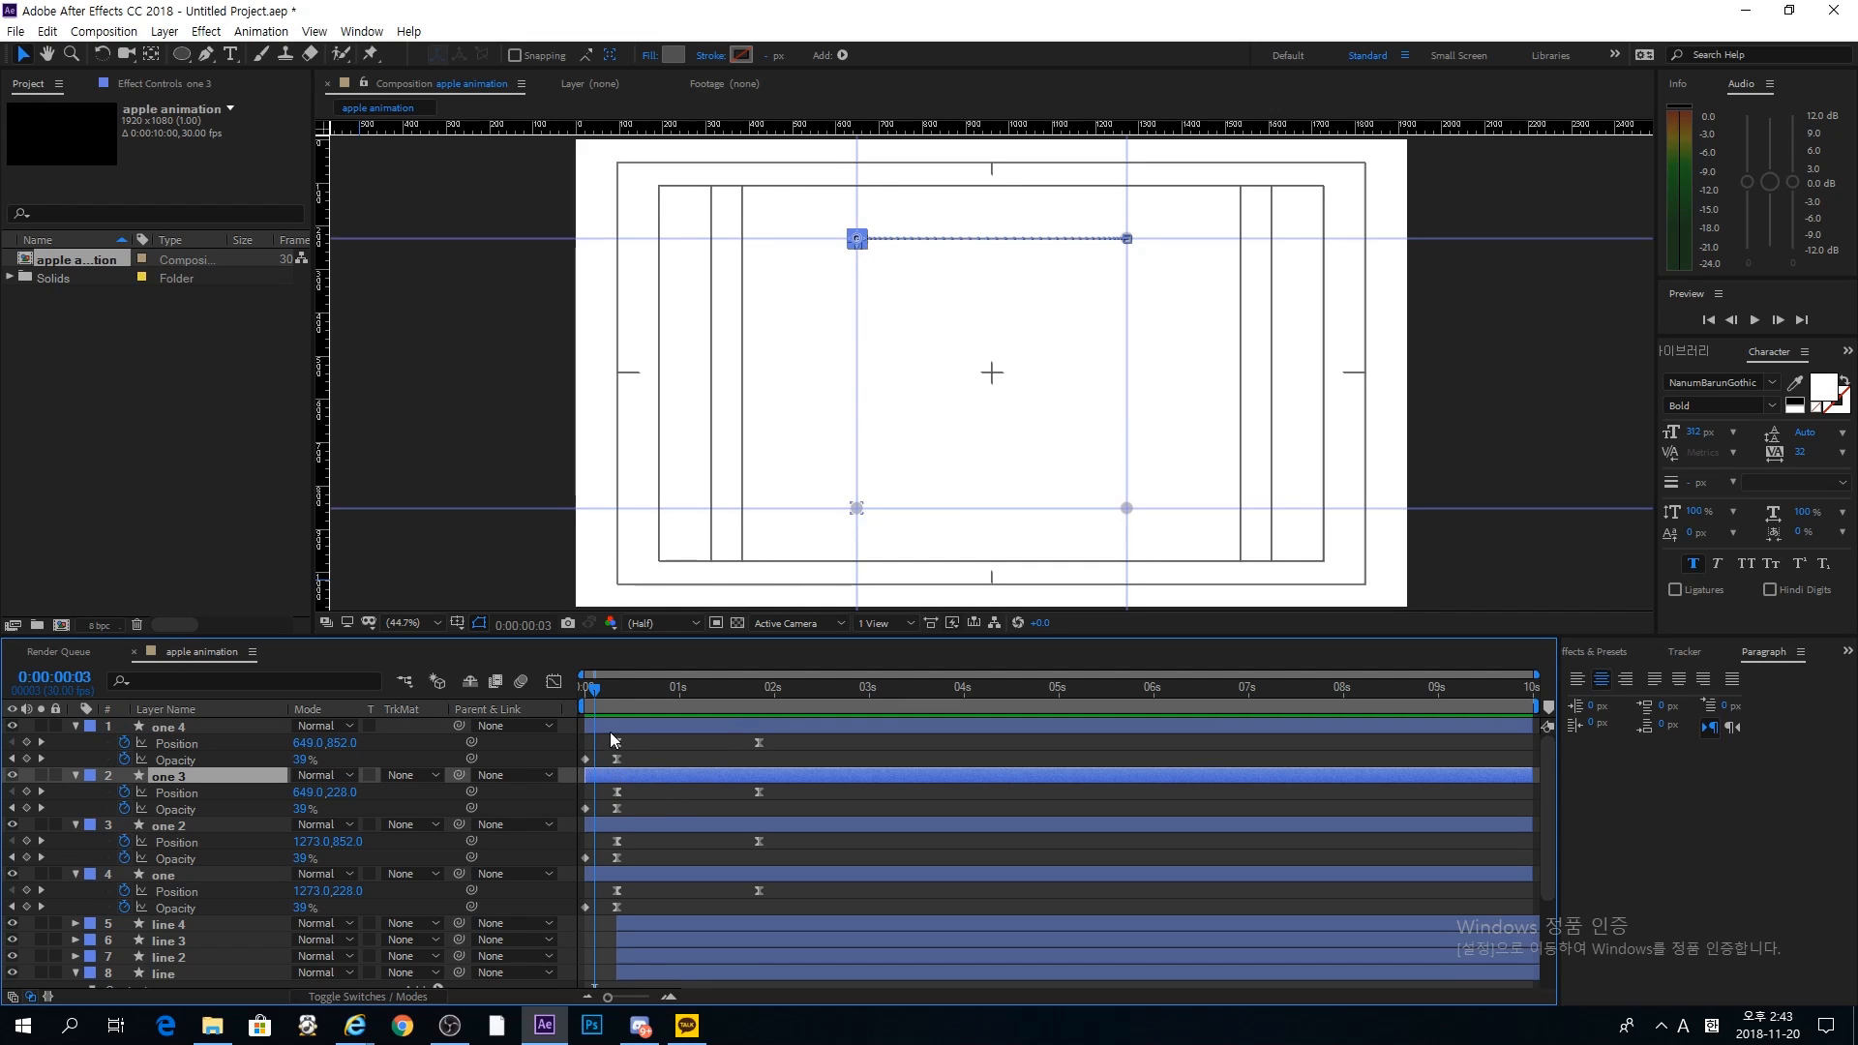
click(649, 875)
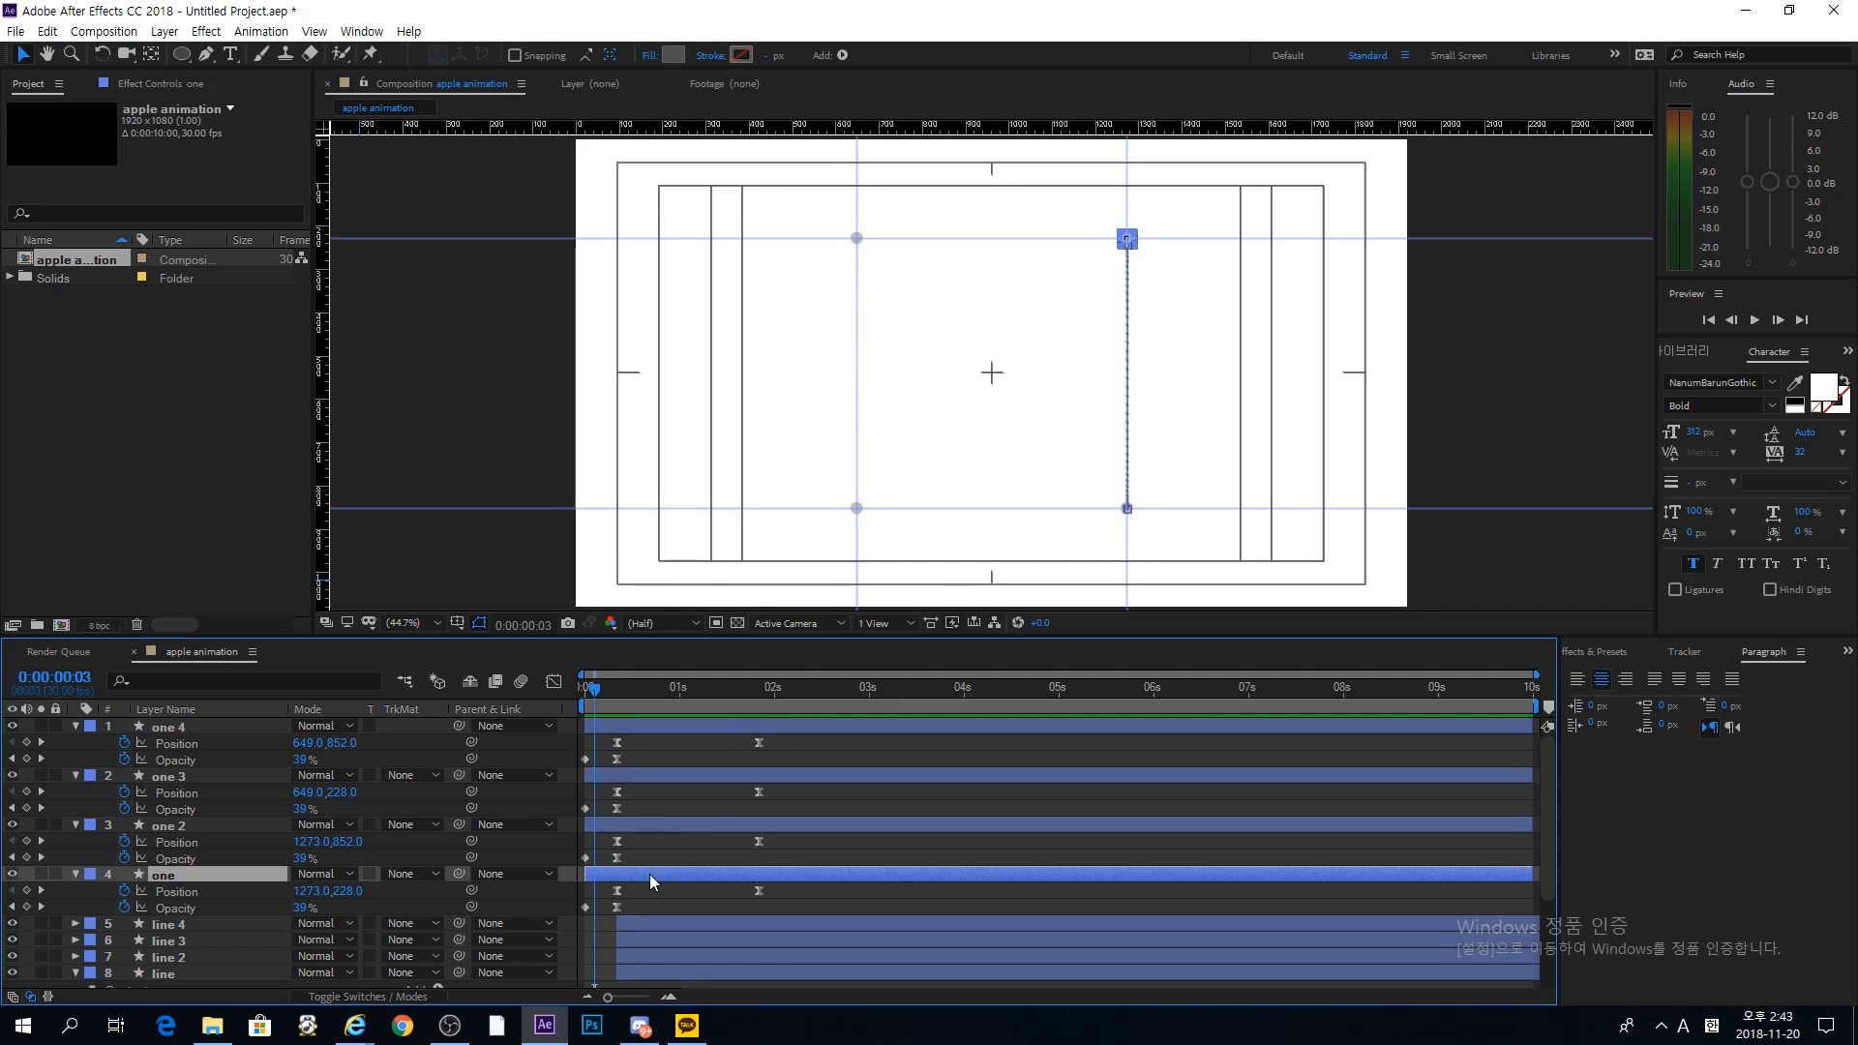
key(bracketleft)
click(664, 774)
click(657, 807)
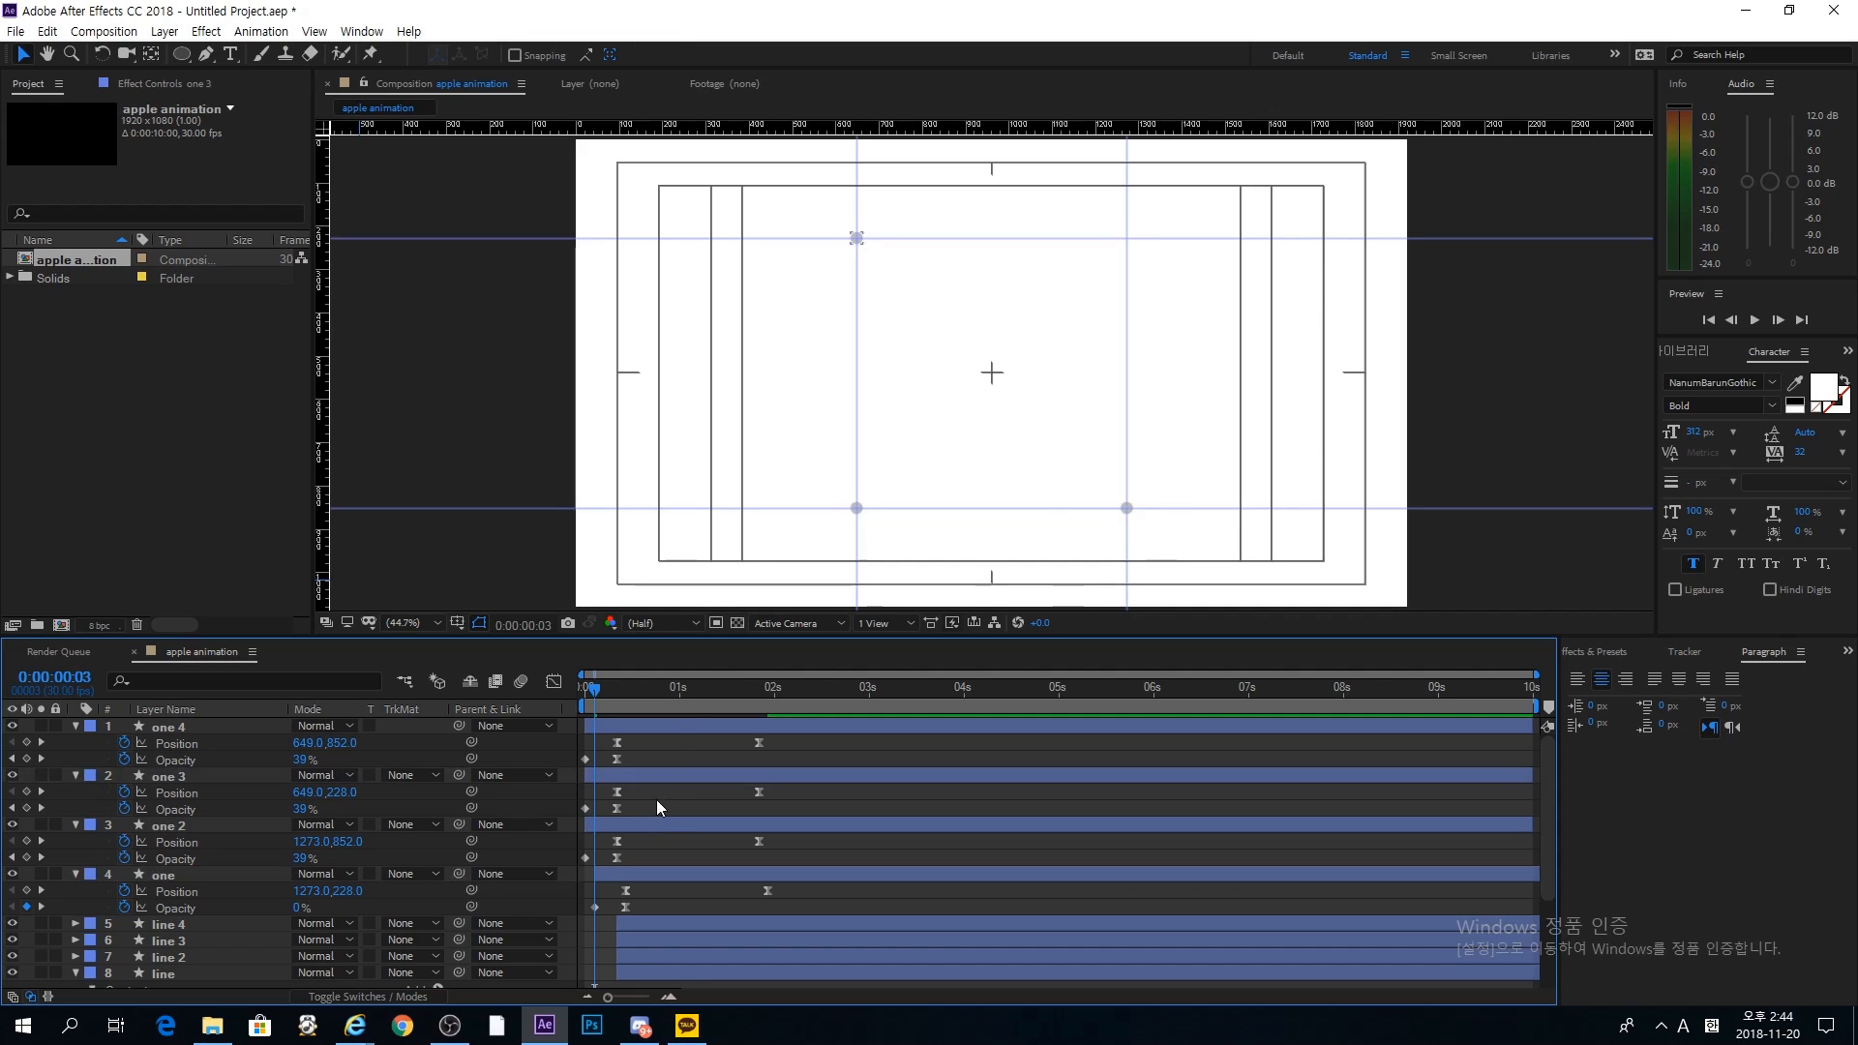
Step: Advance three frames and move the start of circle layer "one 4" to 0:00:00:06
click(649, 724)
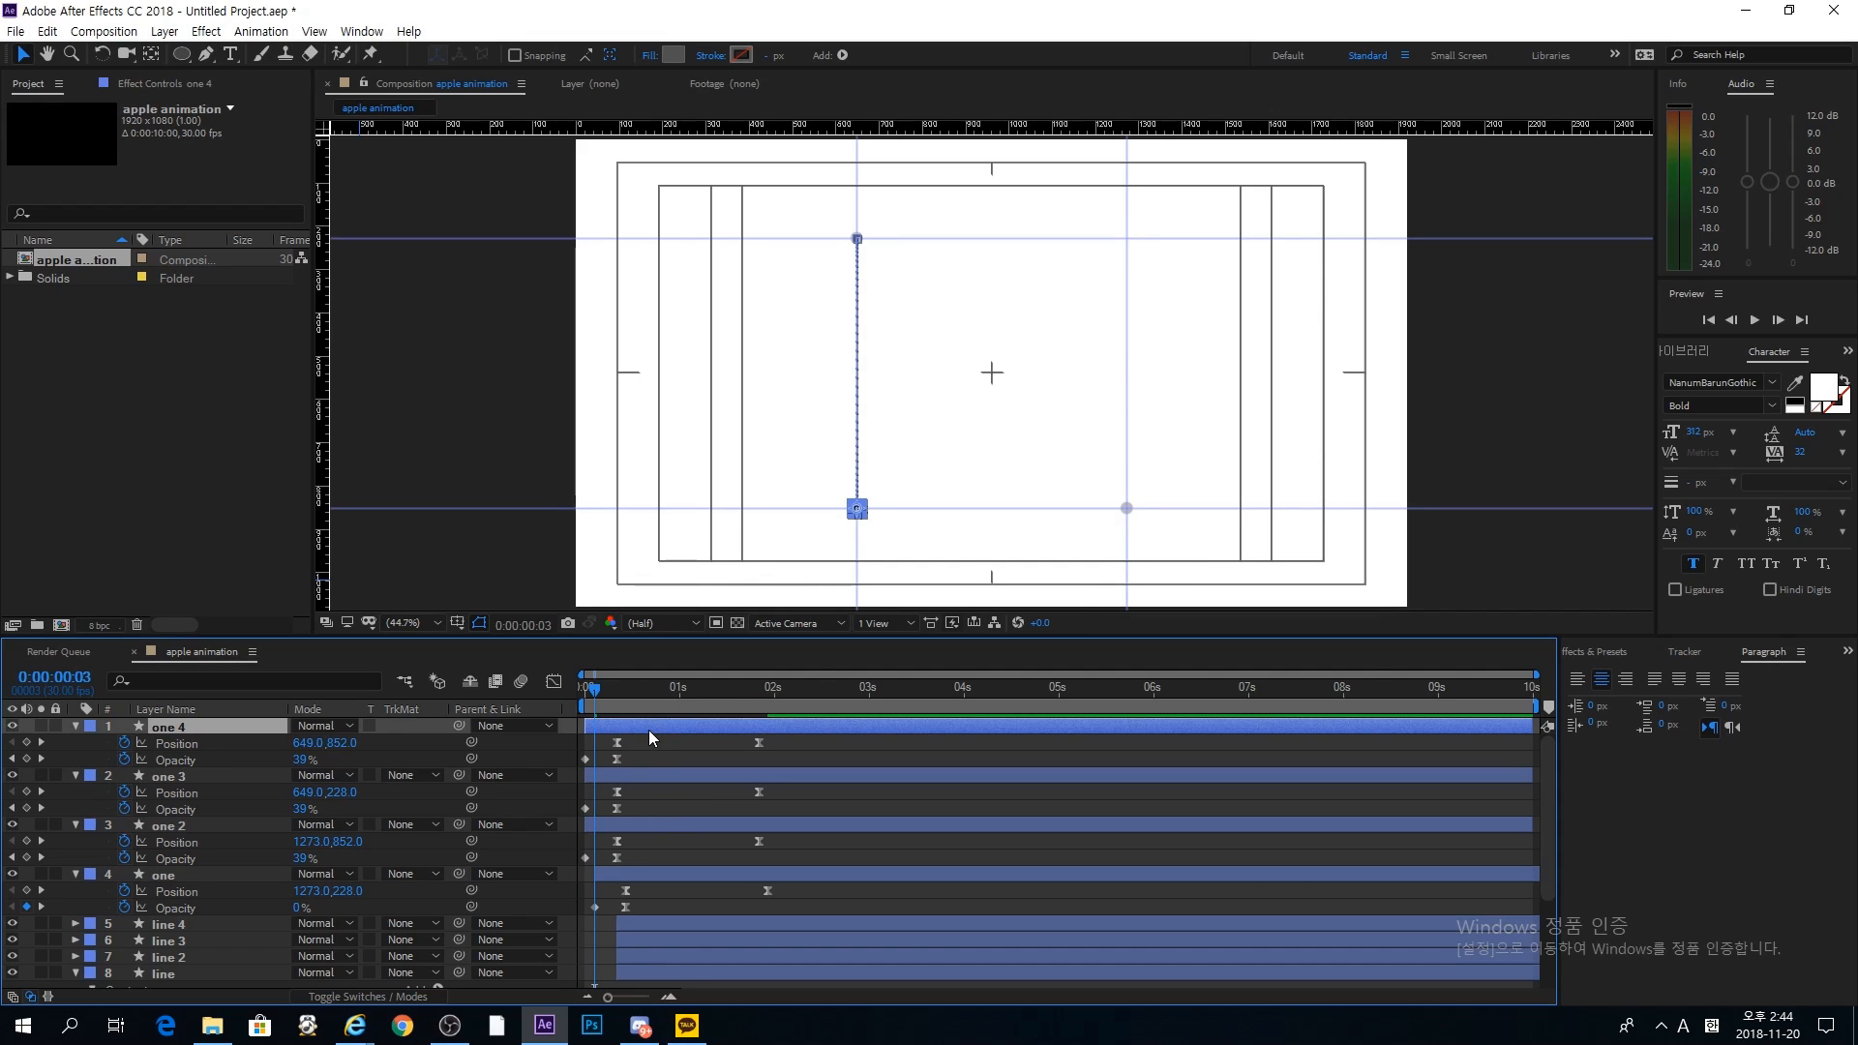
key(Page_Down)
key(Page_Down)
key(Page_Down)
key(bracketleft)
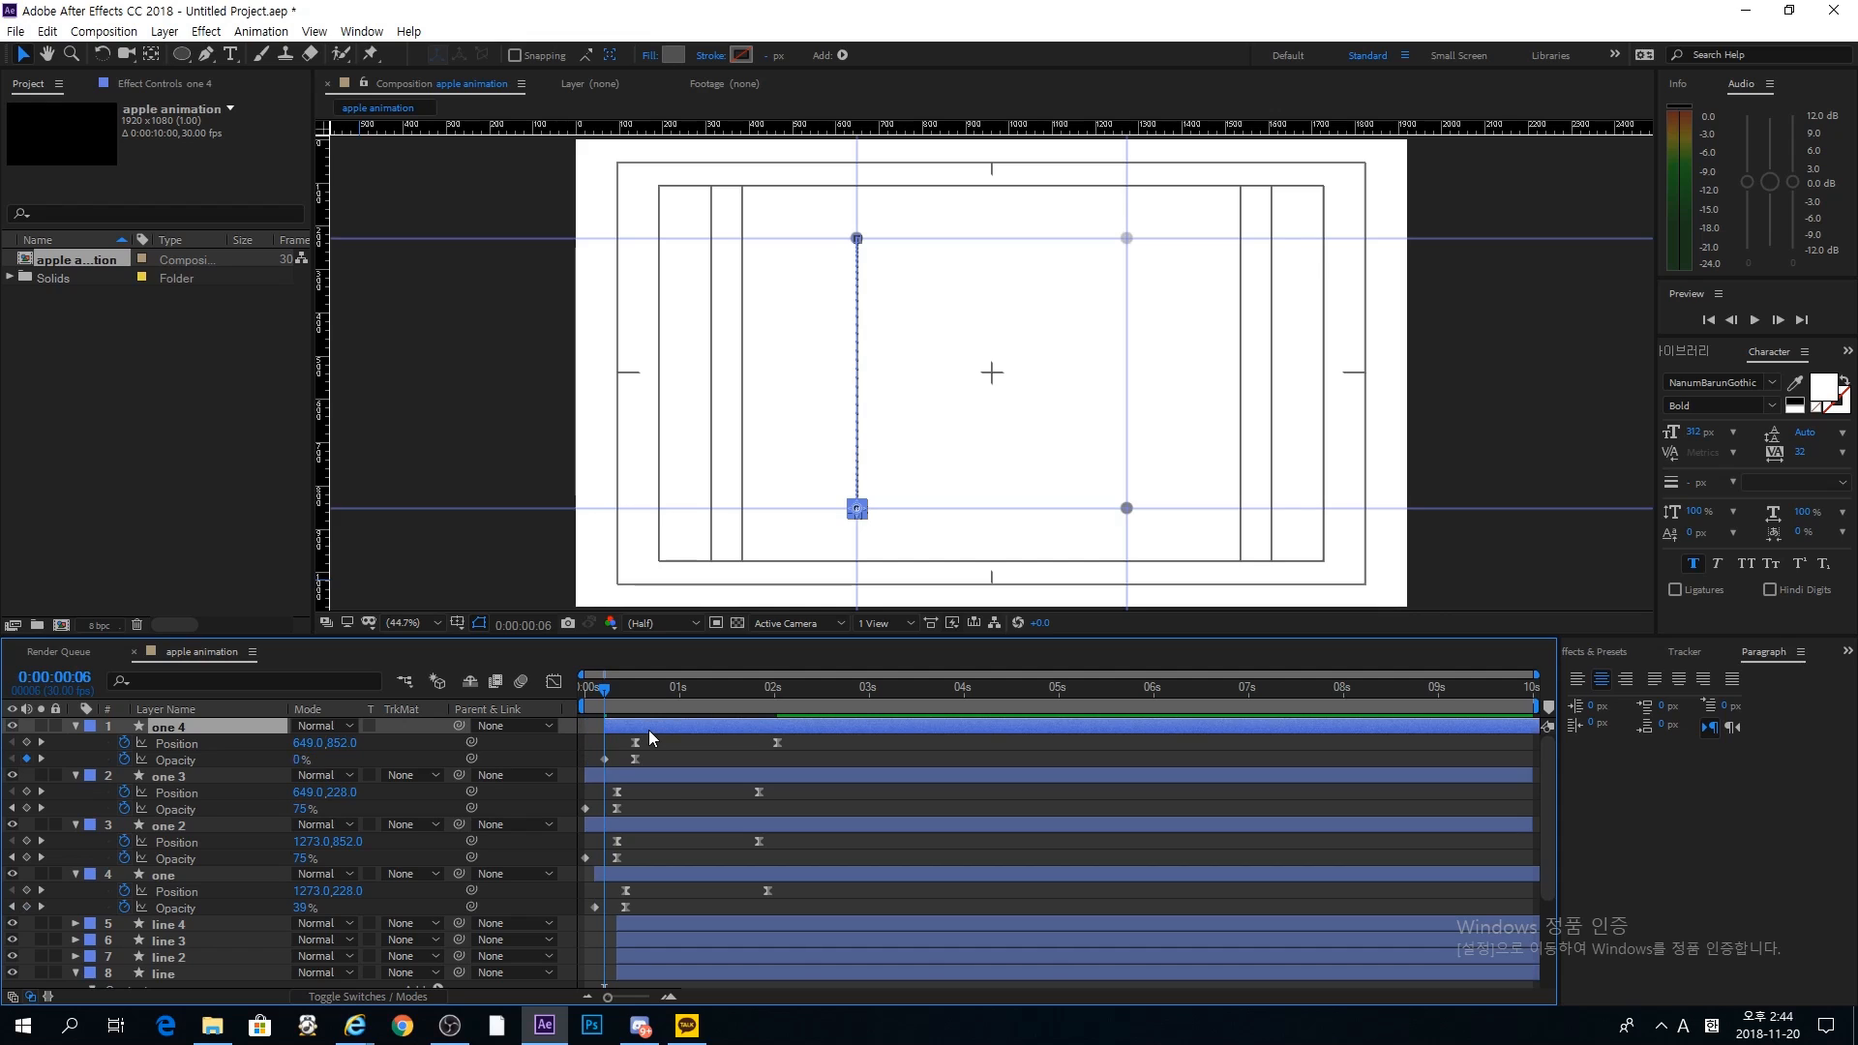
Step: Advance three more frames and move the start of circle layer "one 2" to 0:00:00:09
key(Page_Down)
key(Page_Down)
key(Page_Down)
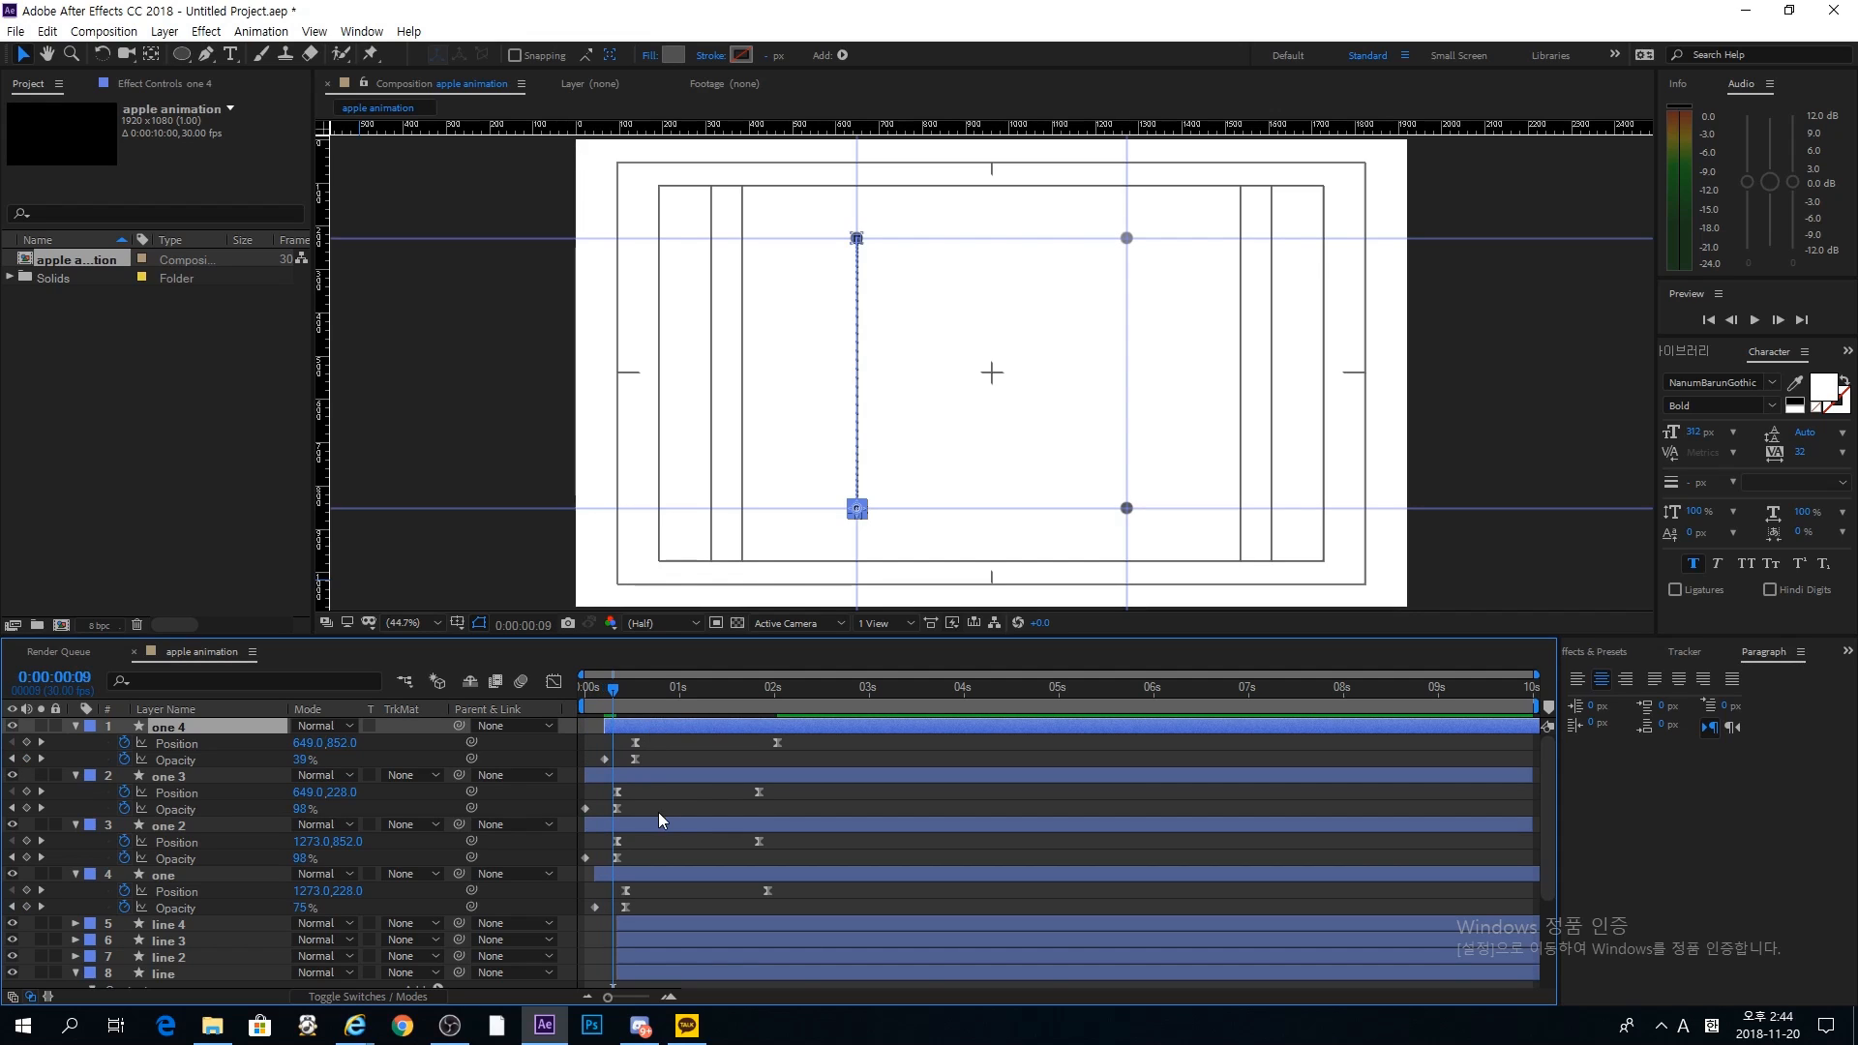
click(662, 824)
key(bracketleft)
click(659, 805)
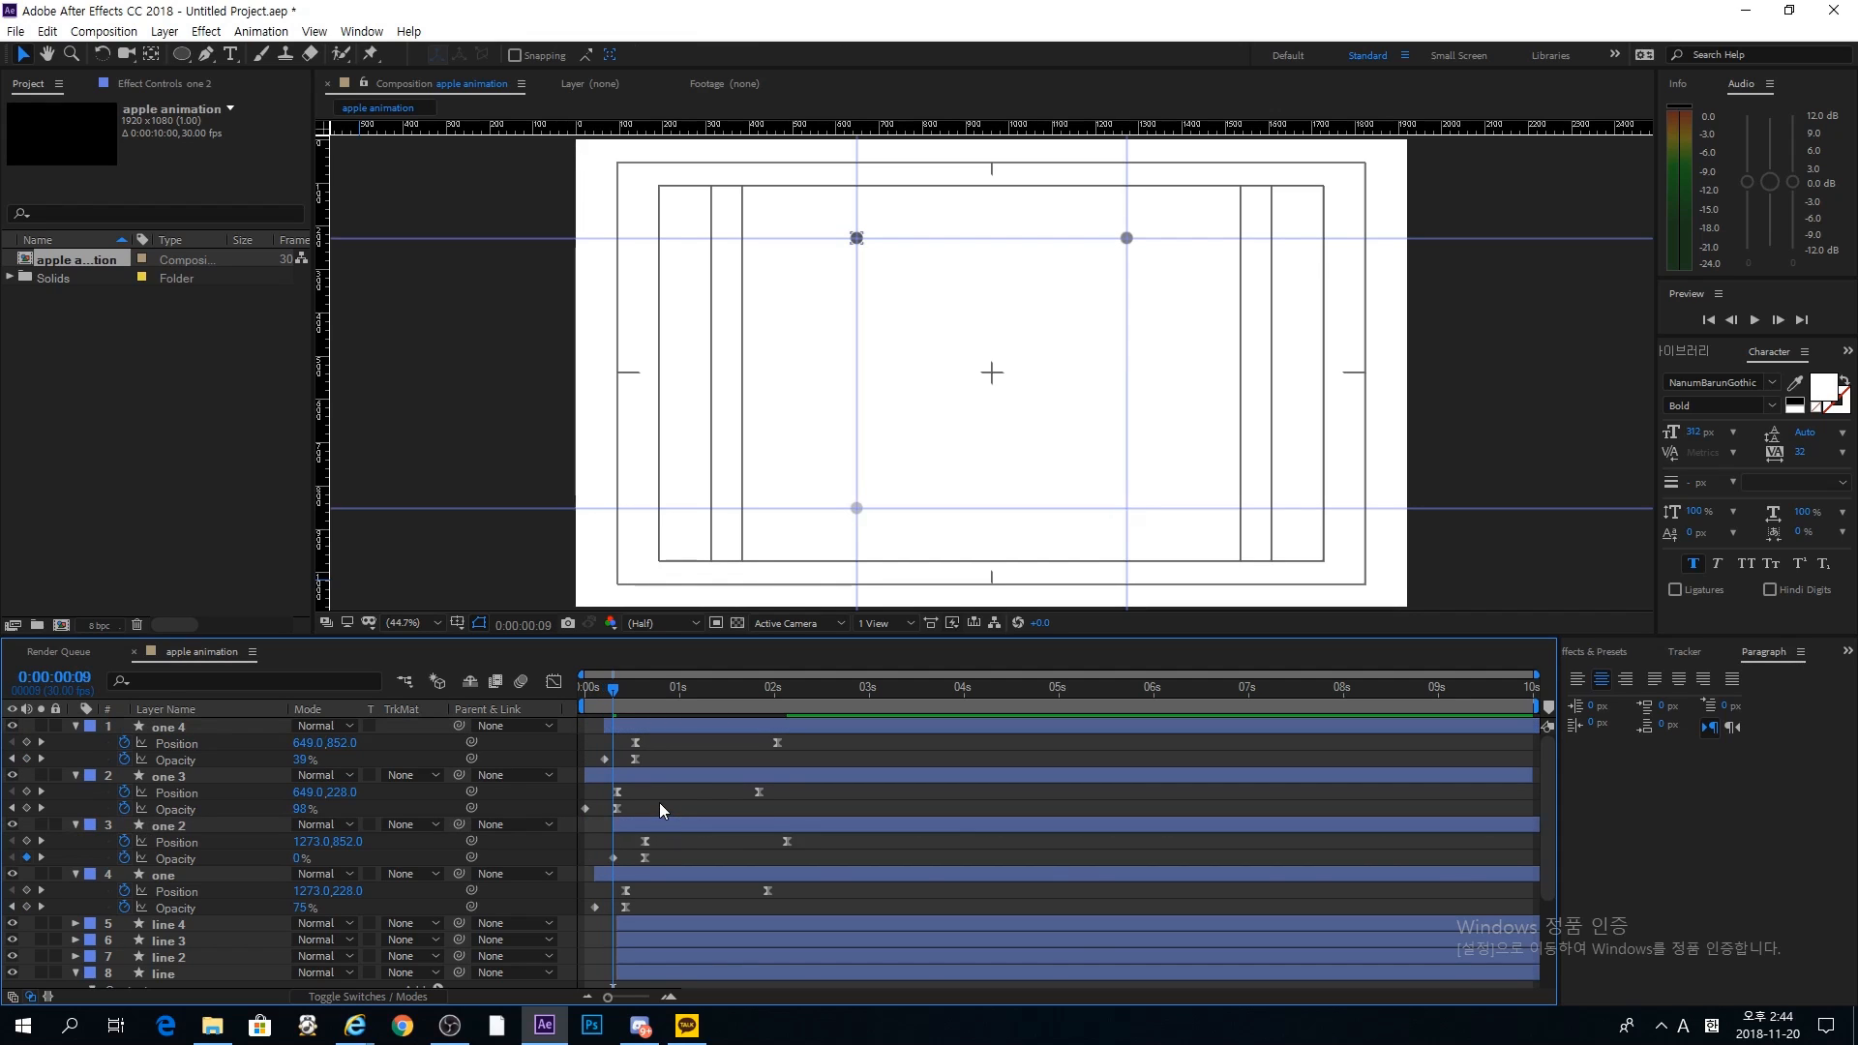
Step: Shift the position and second opacity keyframes of "one 4", "one 3" and "one" to match "one 2", with movement starting at 0:00:00:19
drag(636, 693, 814, 809)
drag(617, 740, 772, 810)
drag(618, 793, 647, 796)
drag(614, 882, 804, 902)
drag(627, 895, 645, 894)
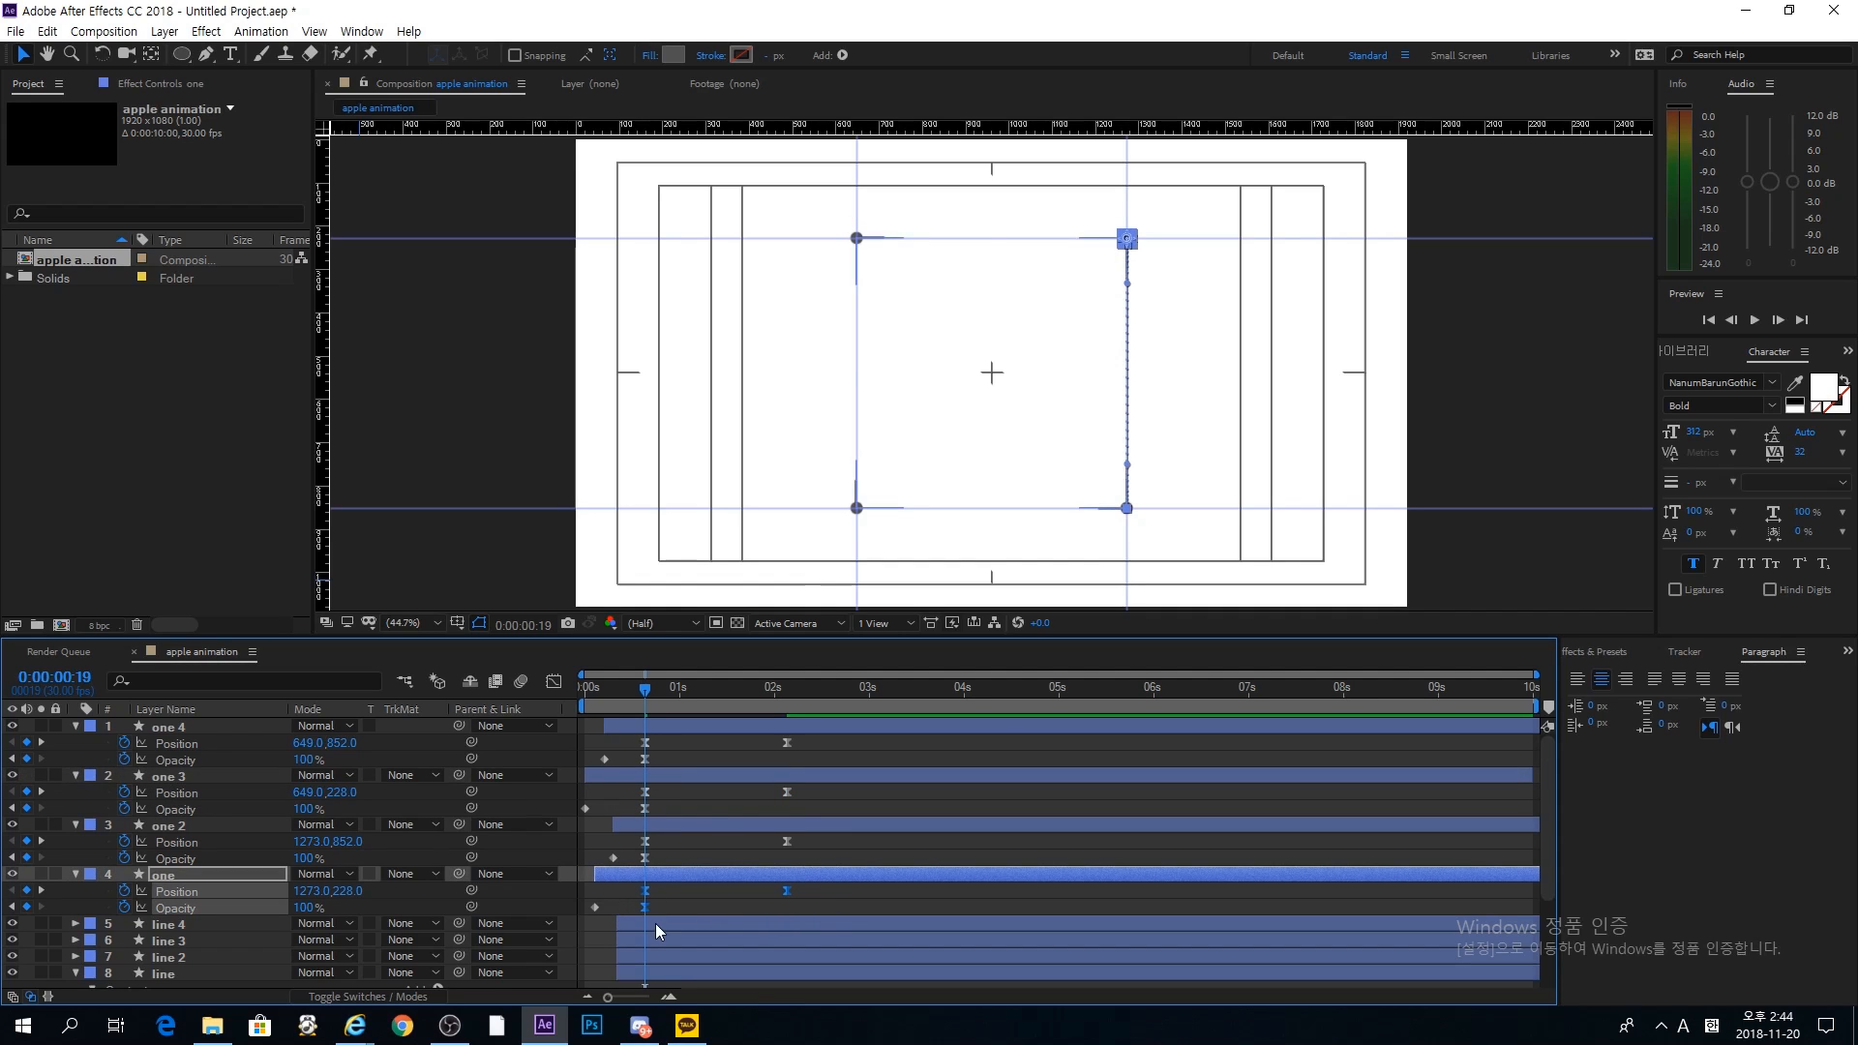
Step: Move the start of all four line layers to 0:00:00:19, in sync with the circles' movement
click(654, 923)
scroll(682, 903, down, 3)
shift+click(662, 834)
key([)
click(612, 850)
Step: Preview the retimed circle and line animation from 0:00:00:00
scroll(639, 813, up, 3)
drag(605, 696, 533, 688)
key(space)
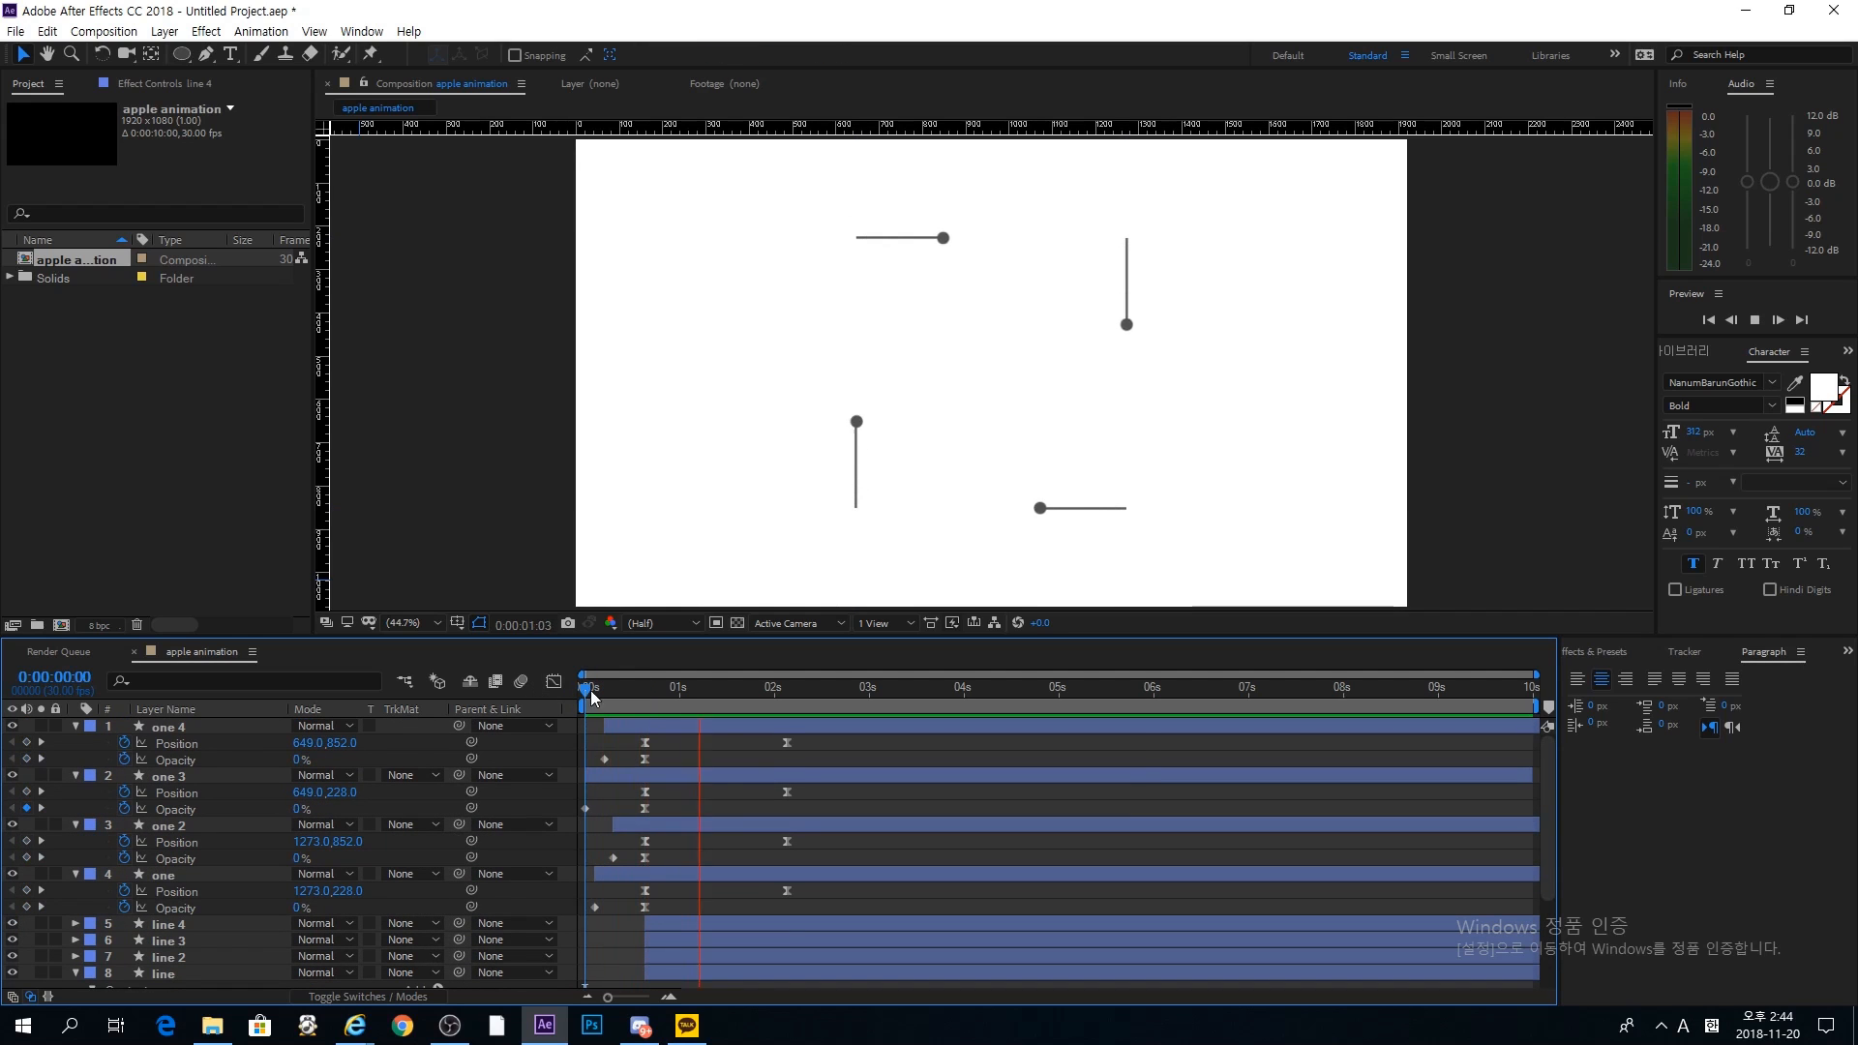
key(space)
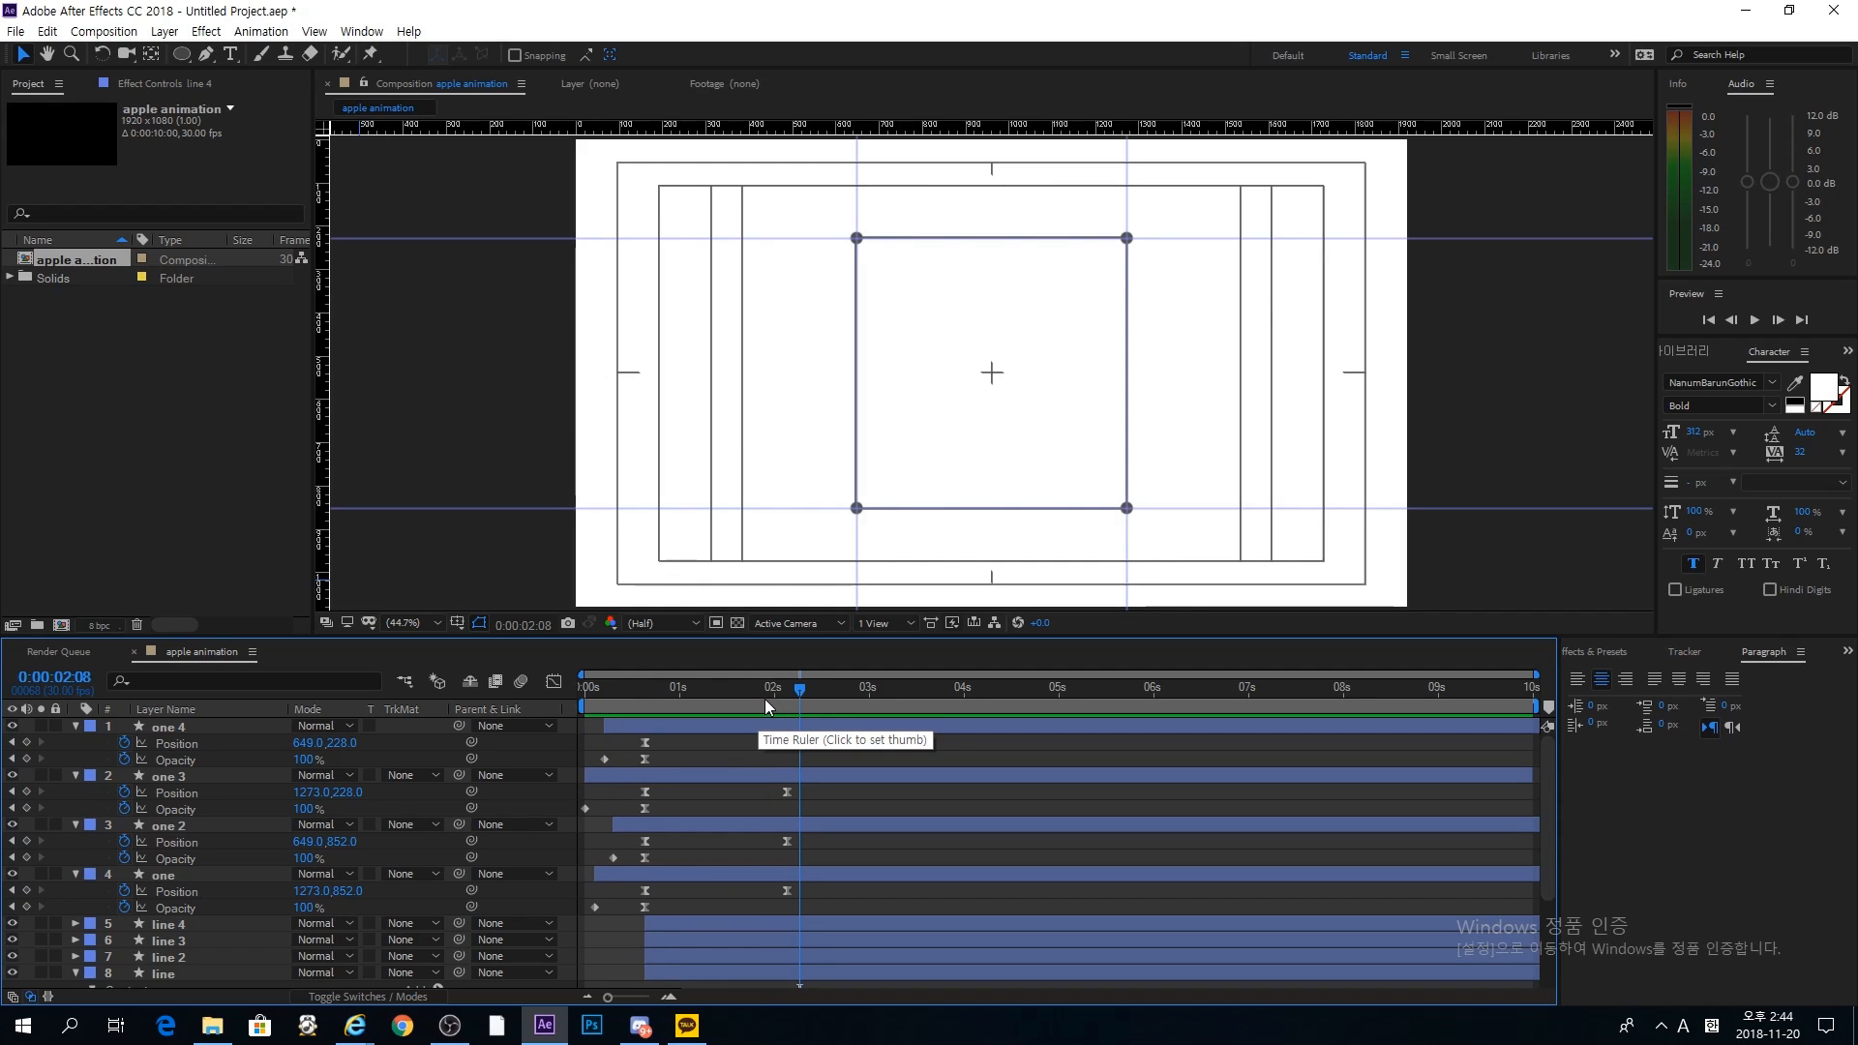
Step: Collapse the properties of the four circle layers and the "line" layer, and clear the layer selection
click(147, 724)
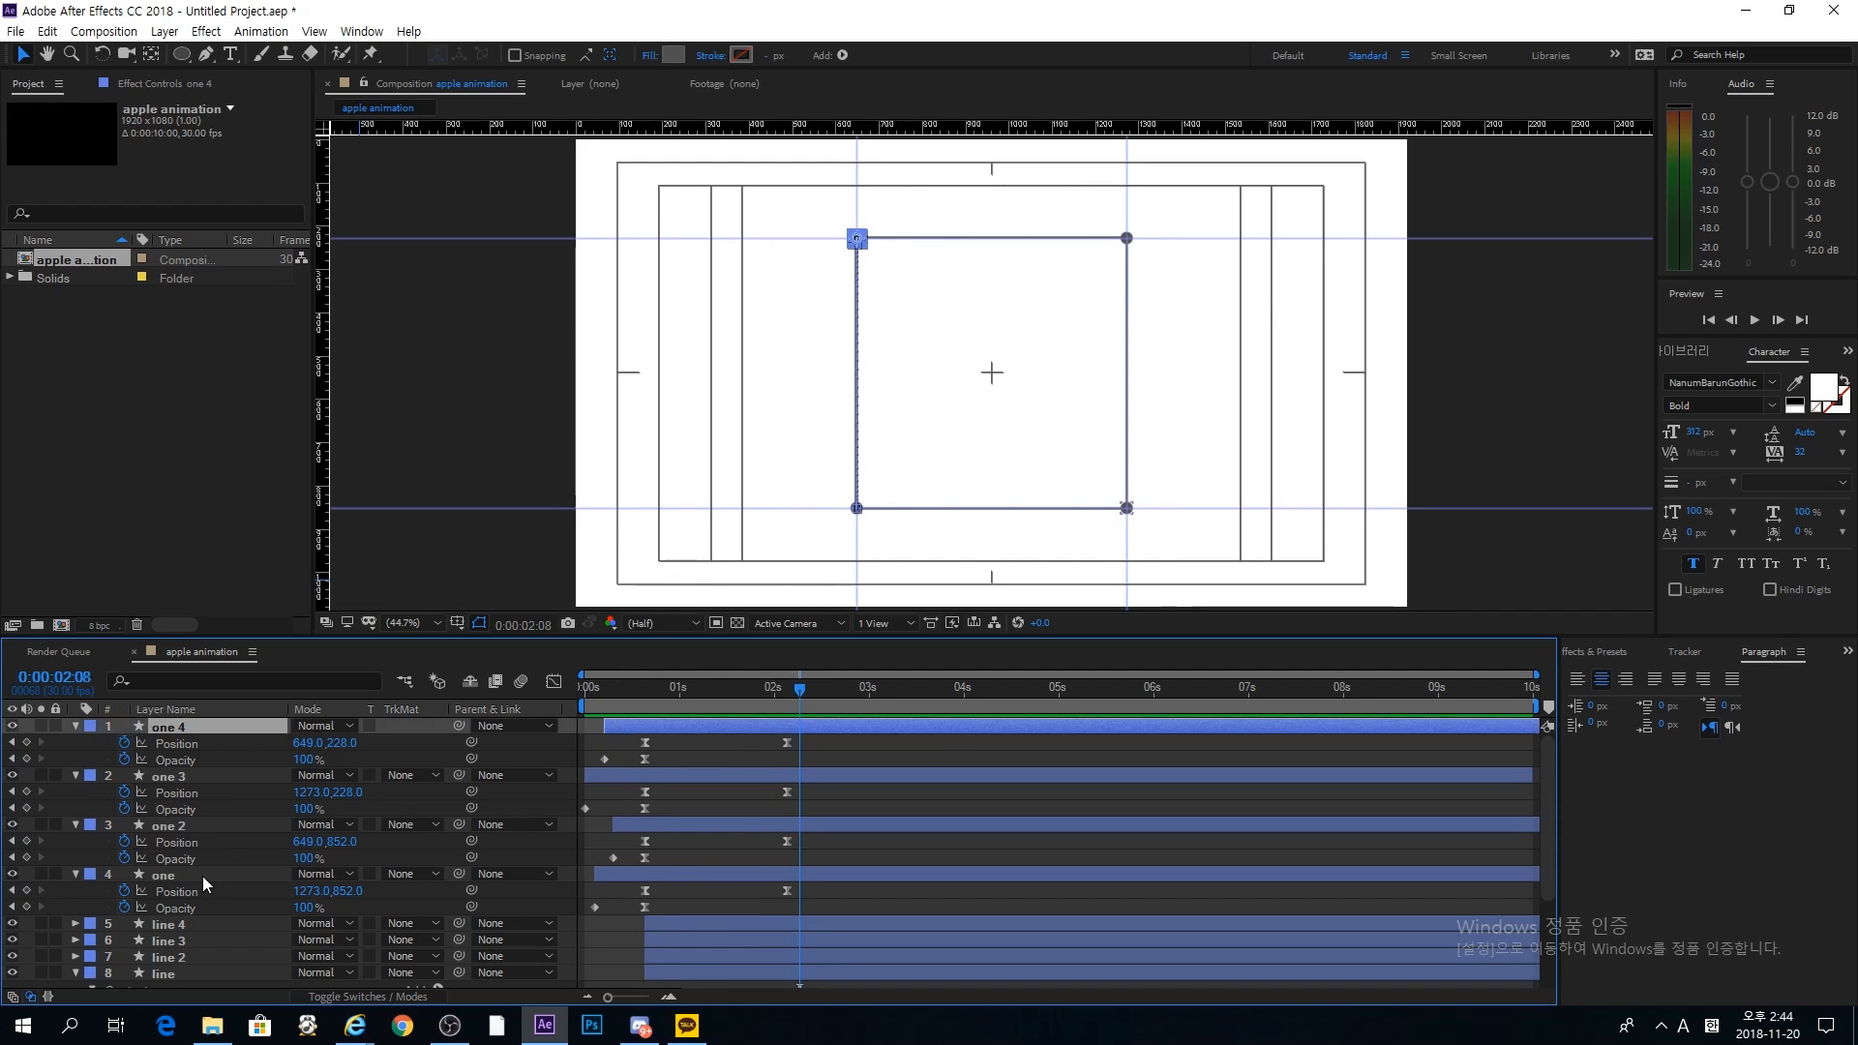
shift+click(201, 874)
click(76, 875)
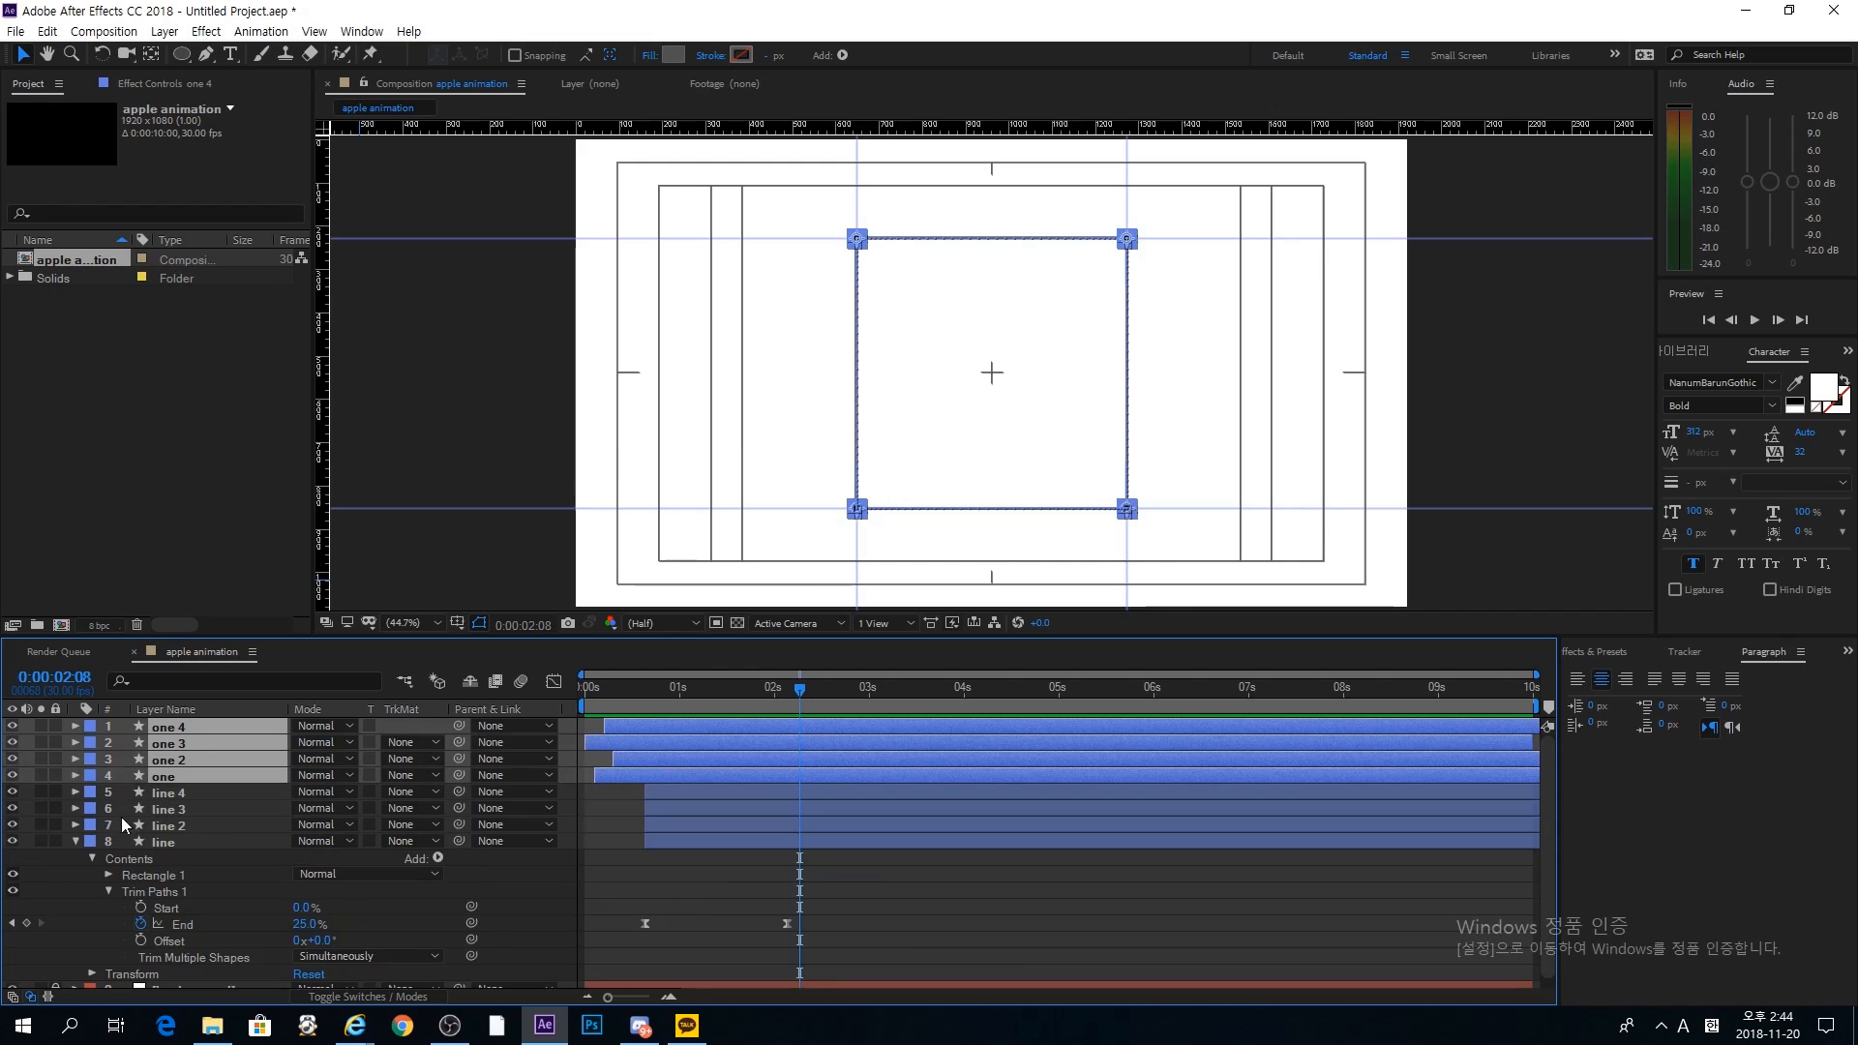
click(74, 841)
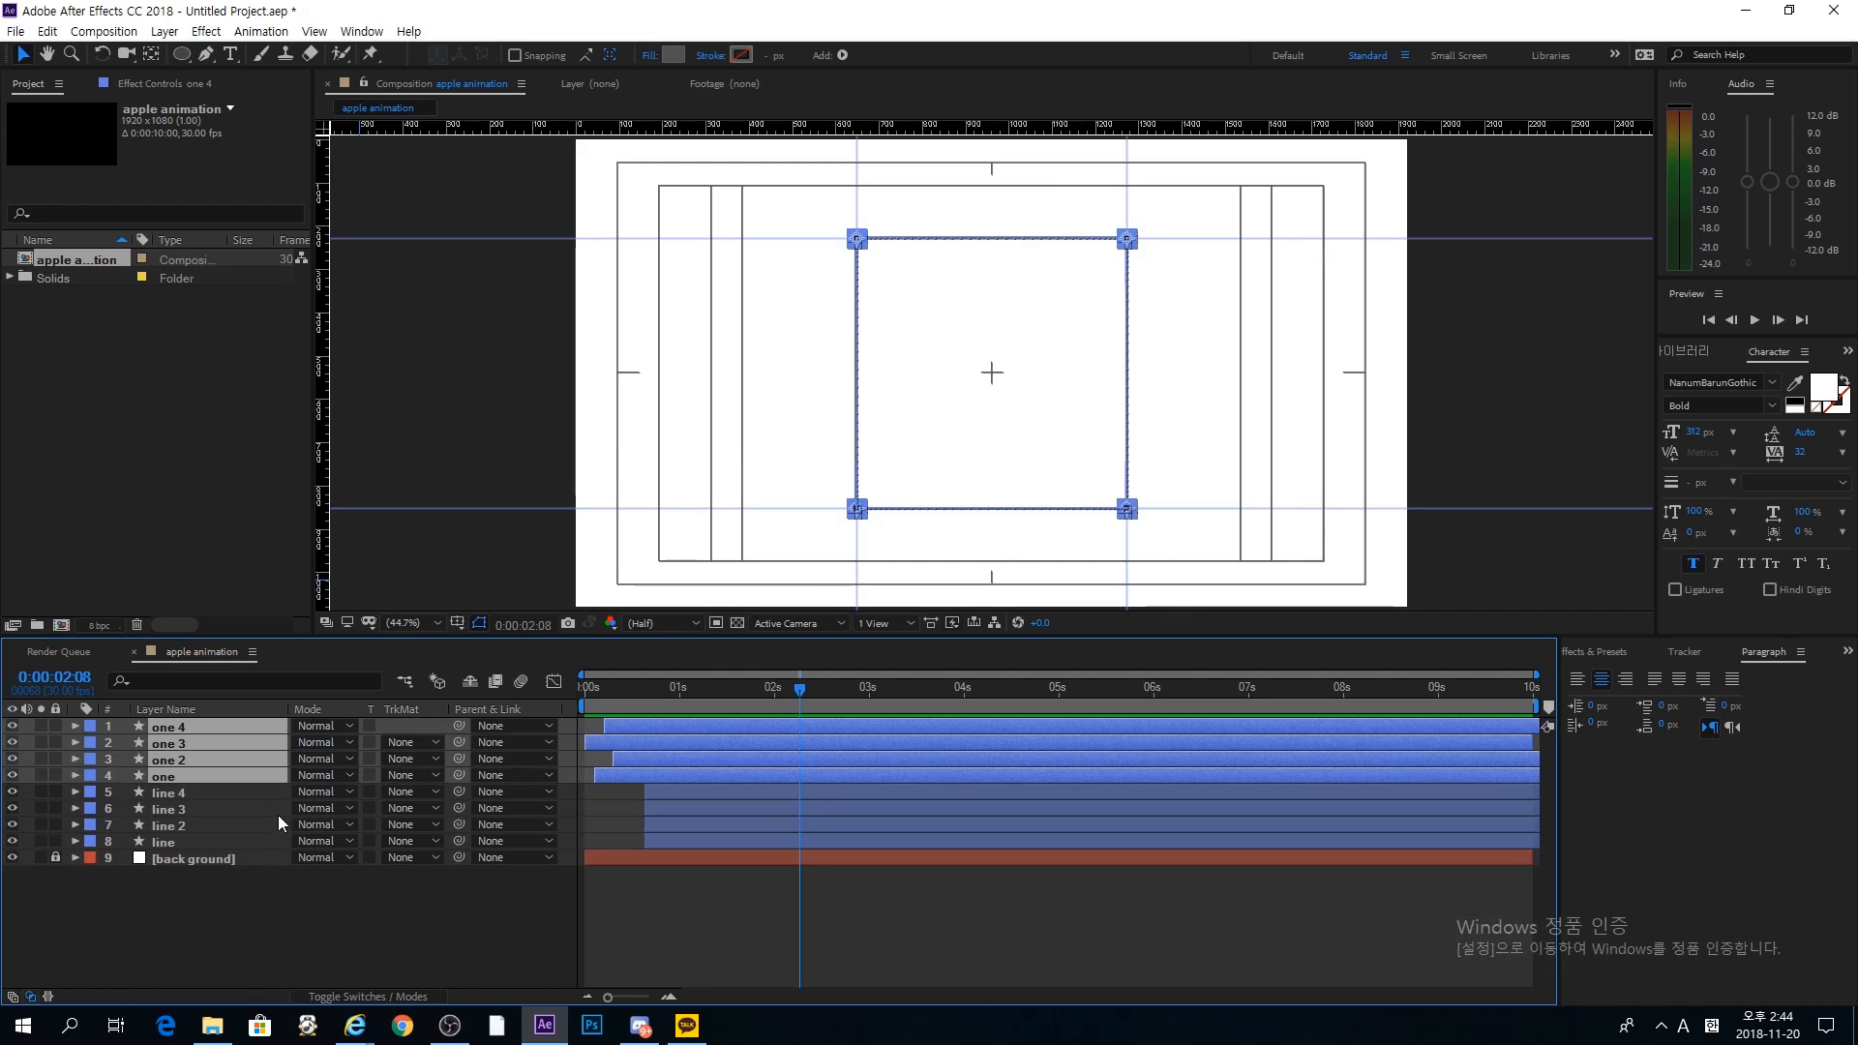
click(600, 805)
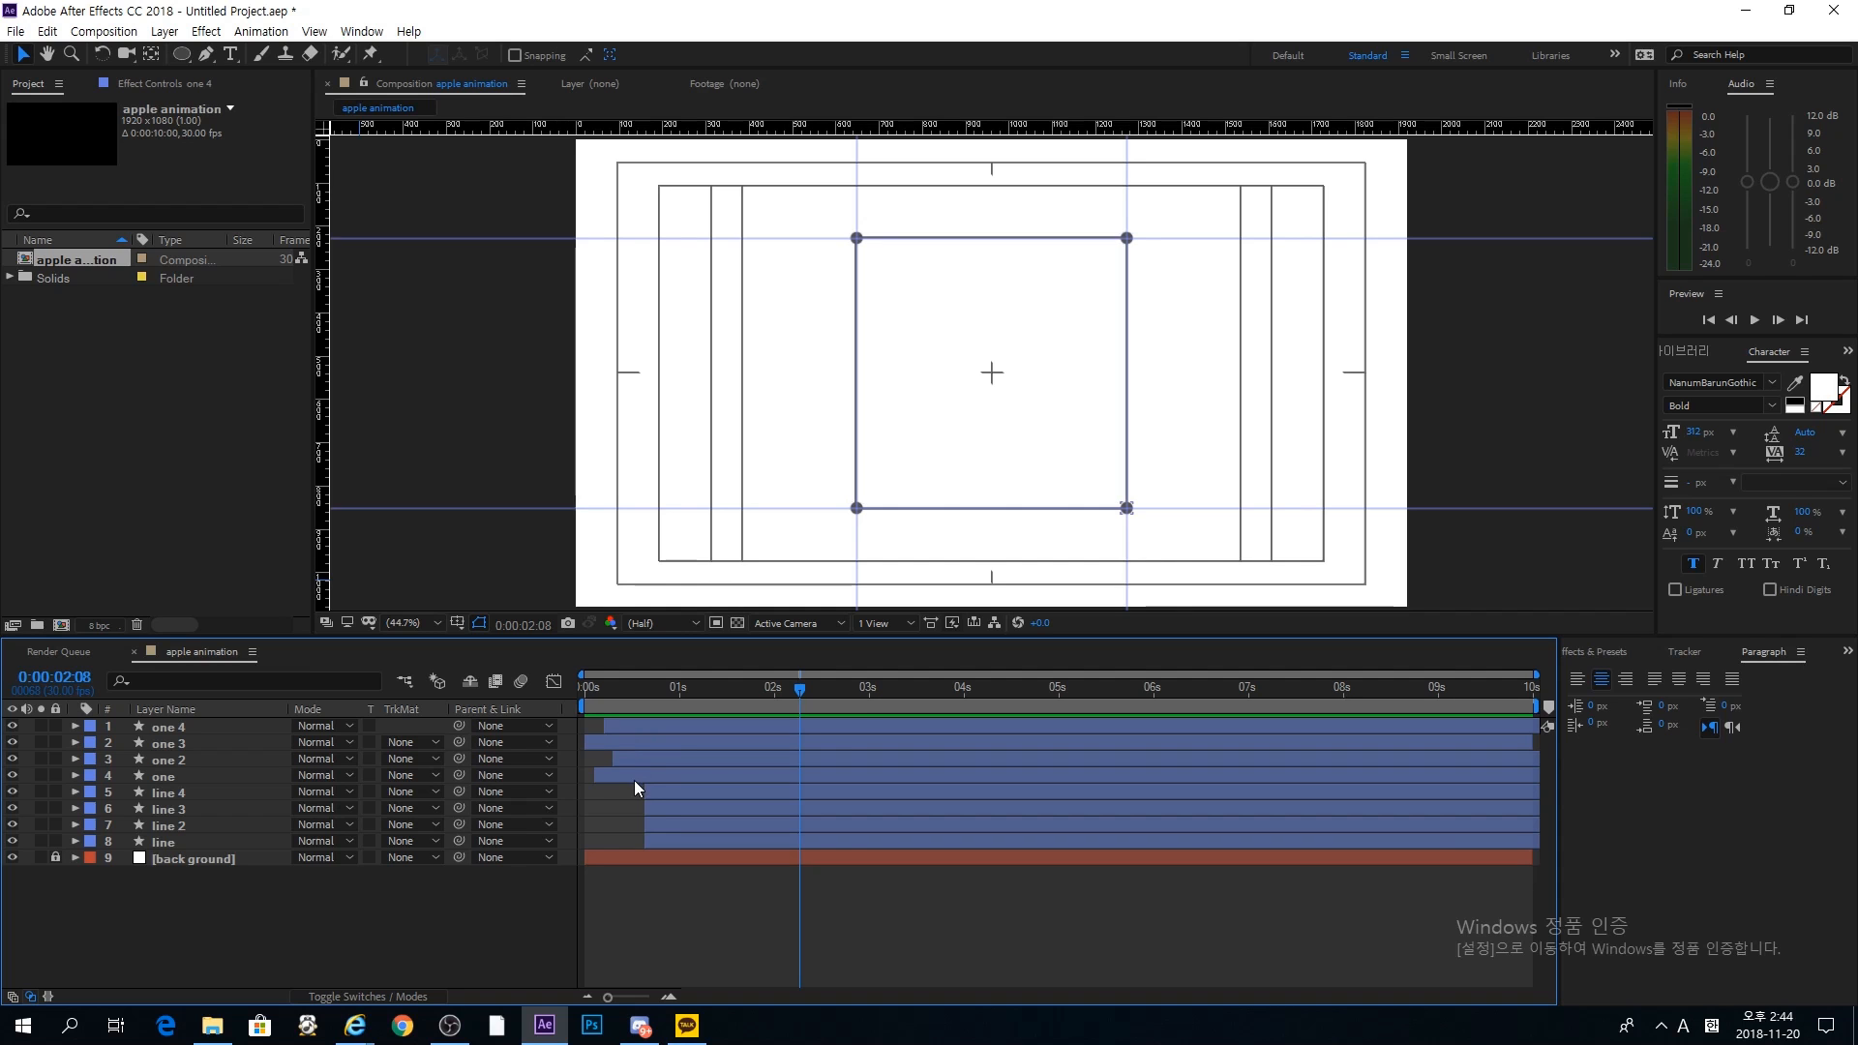
Step: Save the project as "apple" in the "apple 점선 애니메이션" folder
key(ctrl+s)
scroll(425, 361, down, 2)
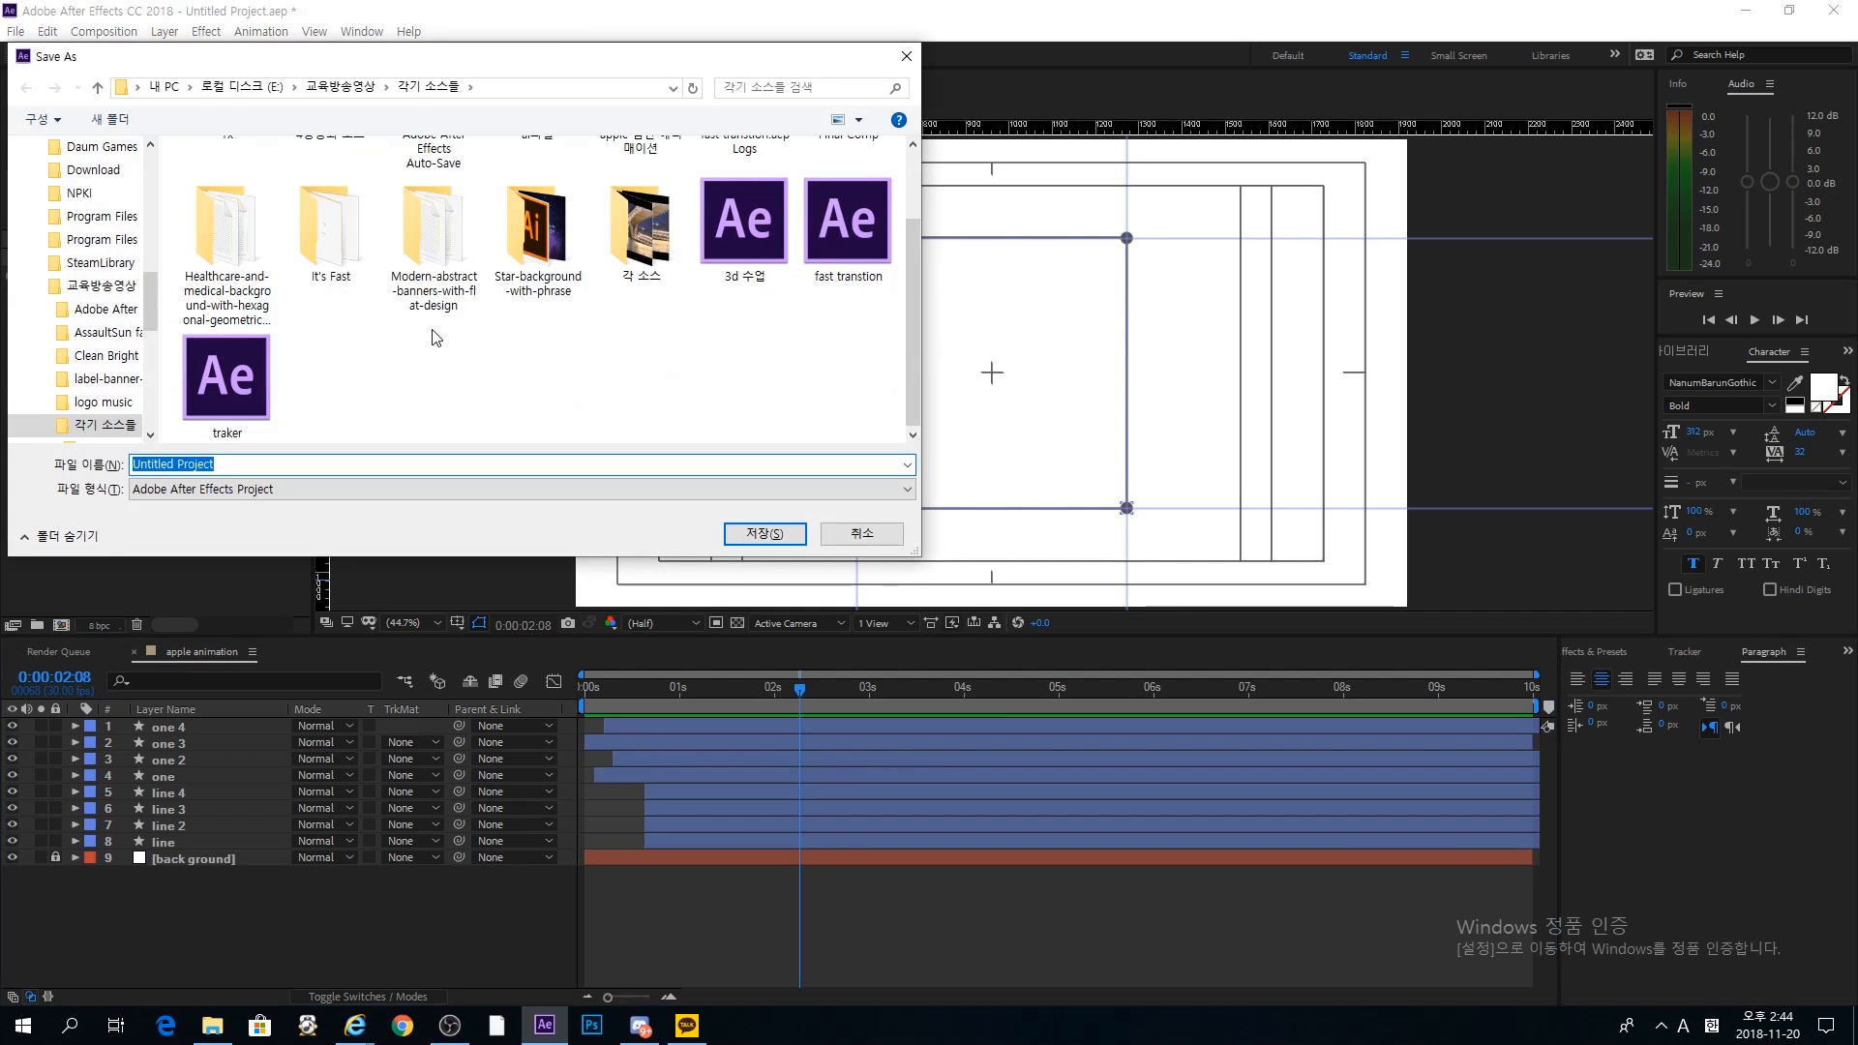
scroll(426, 361, up, 1)
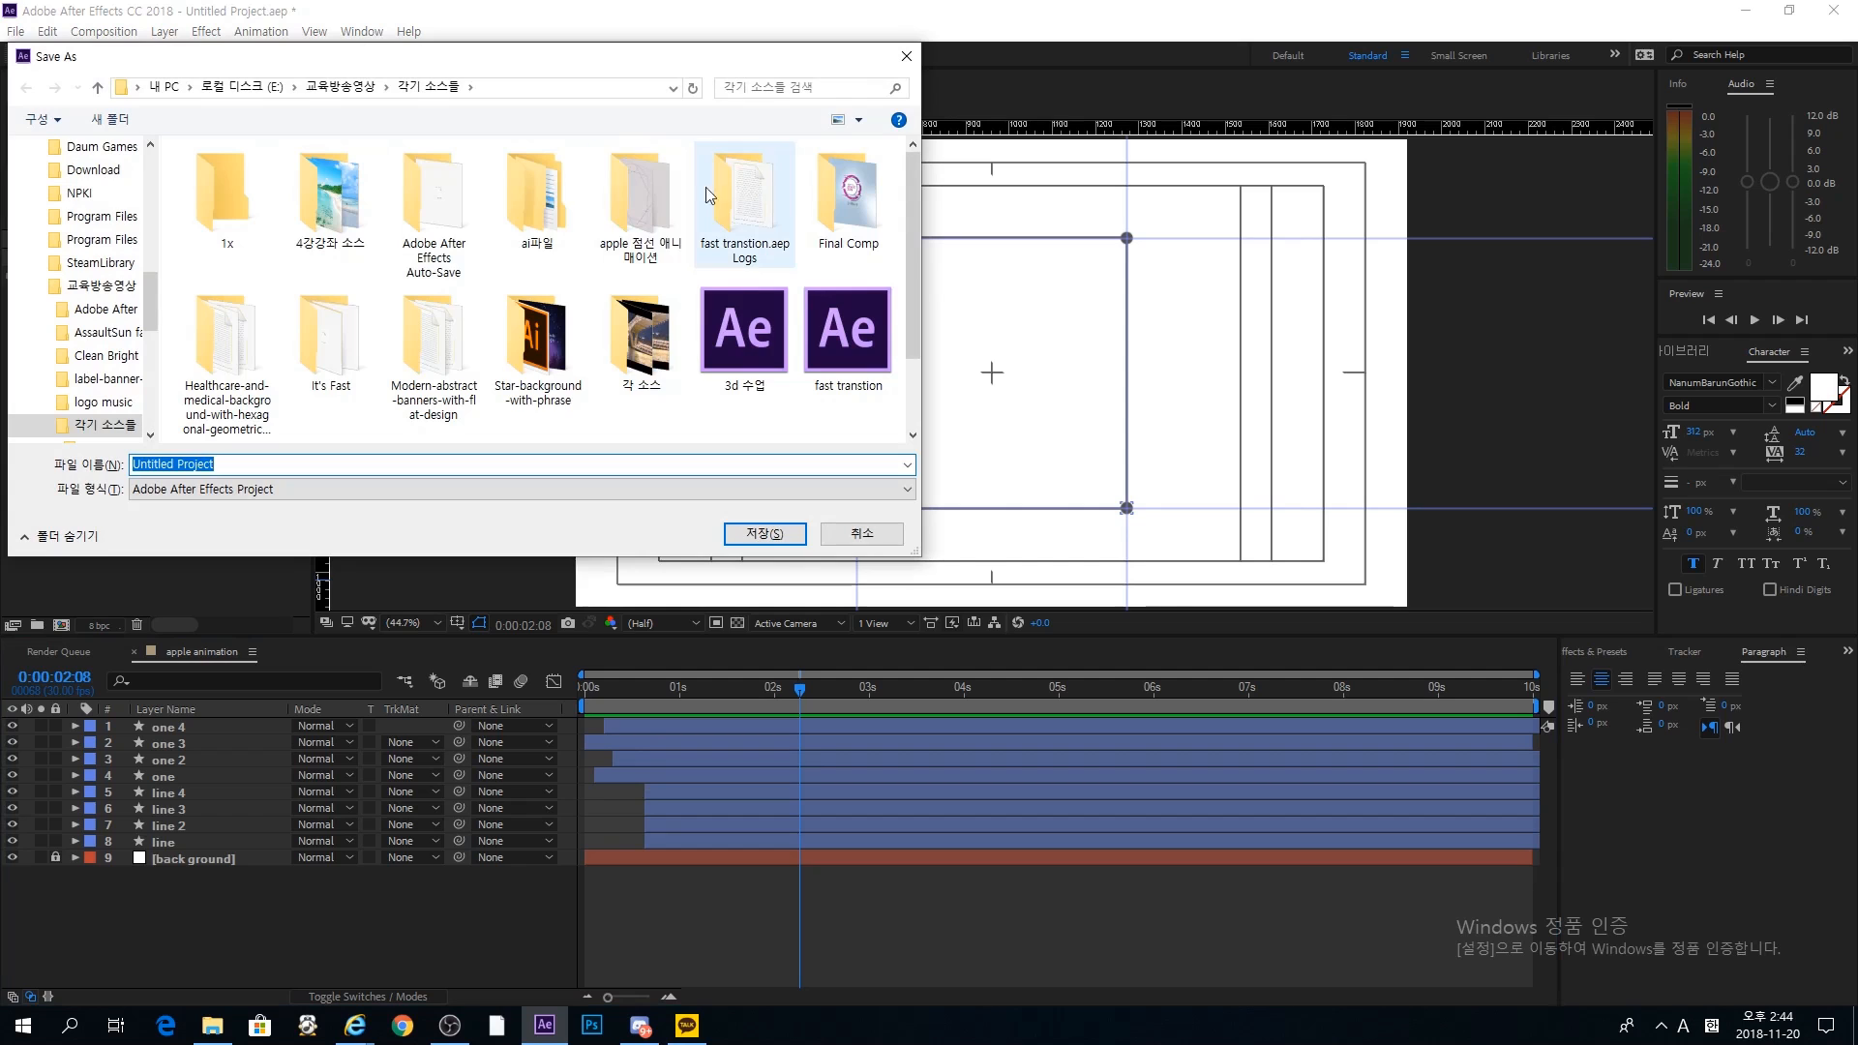
double_click(647, 192)
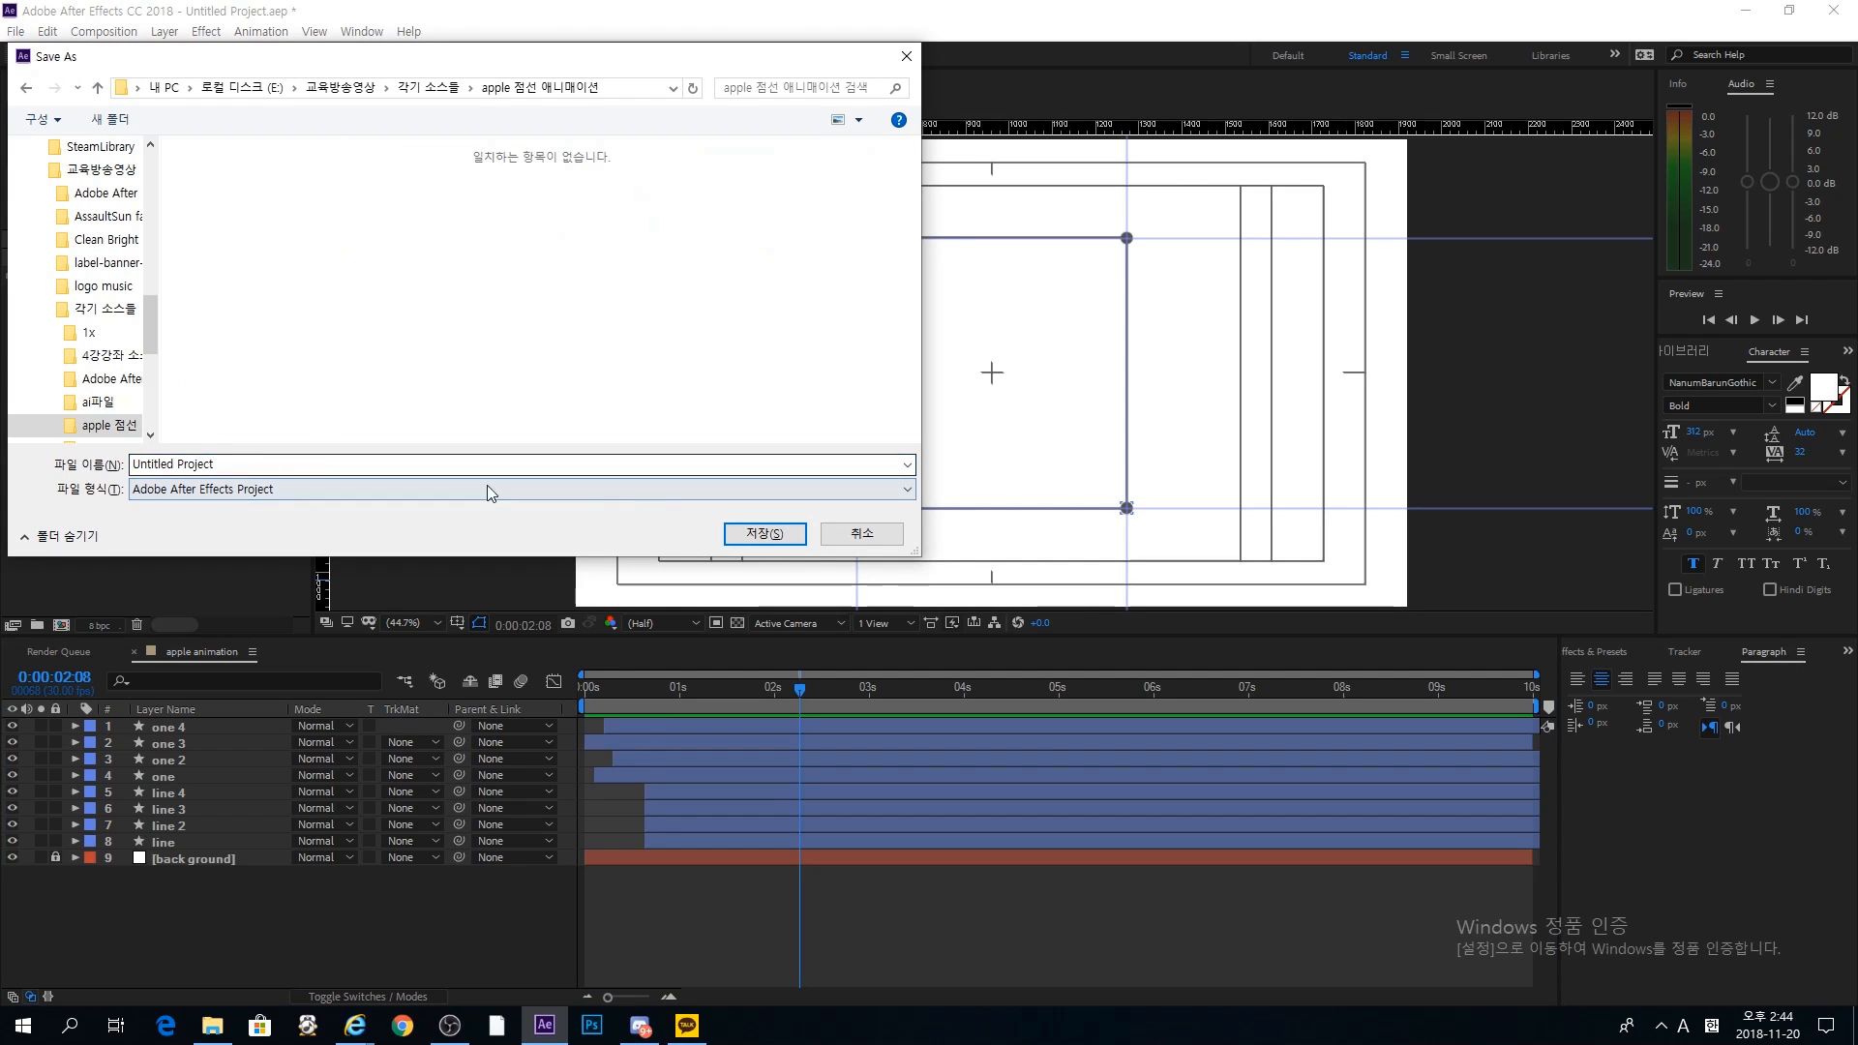
click(538, 463)
text(apple)
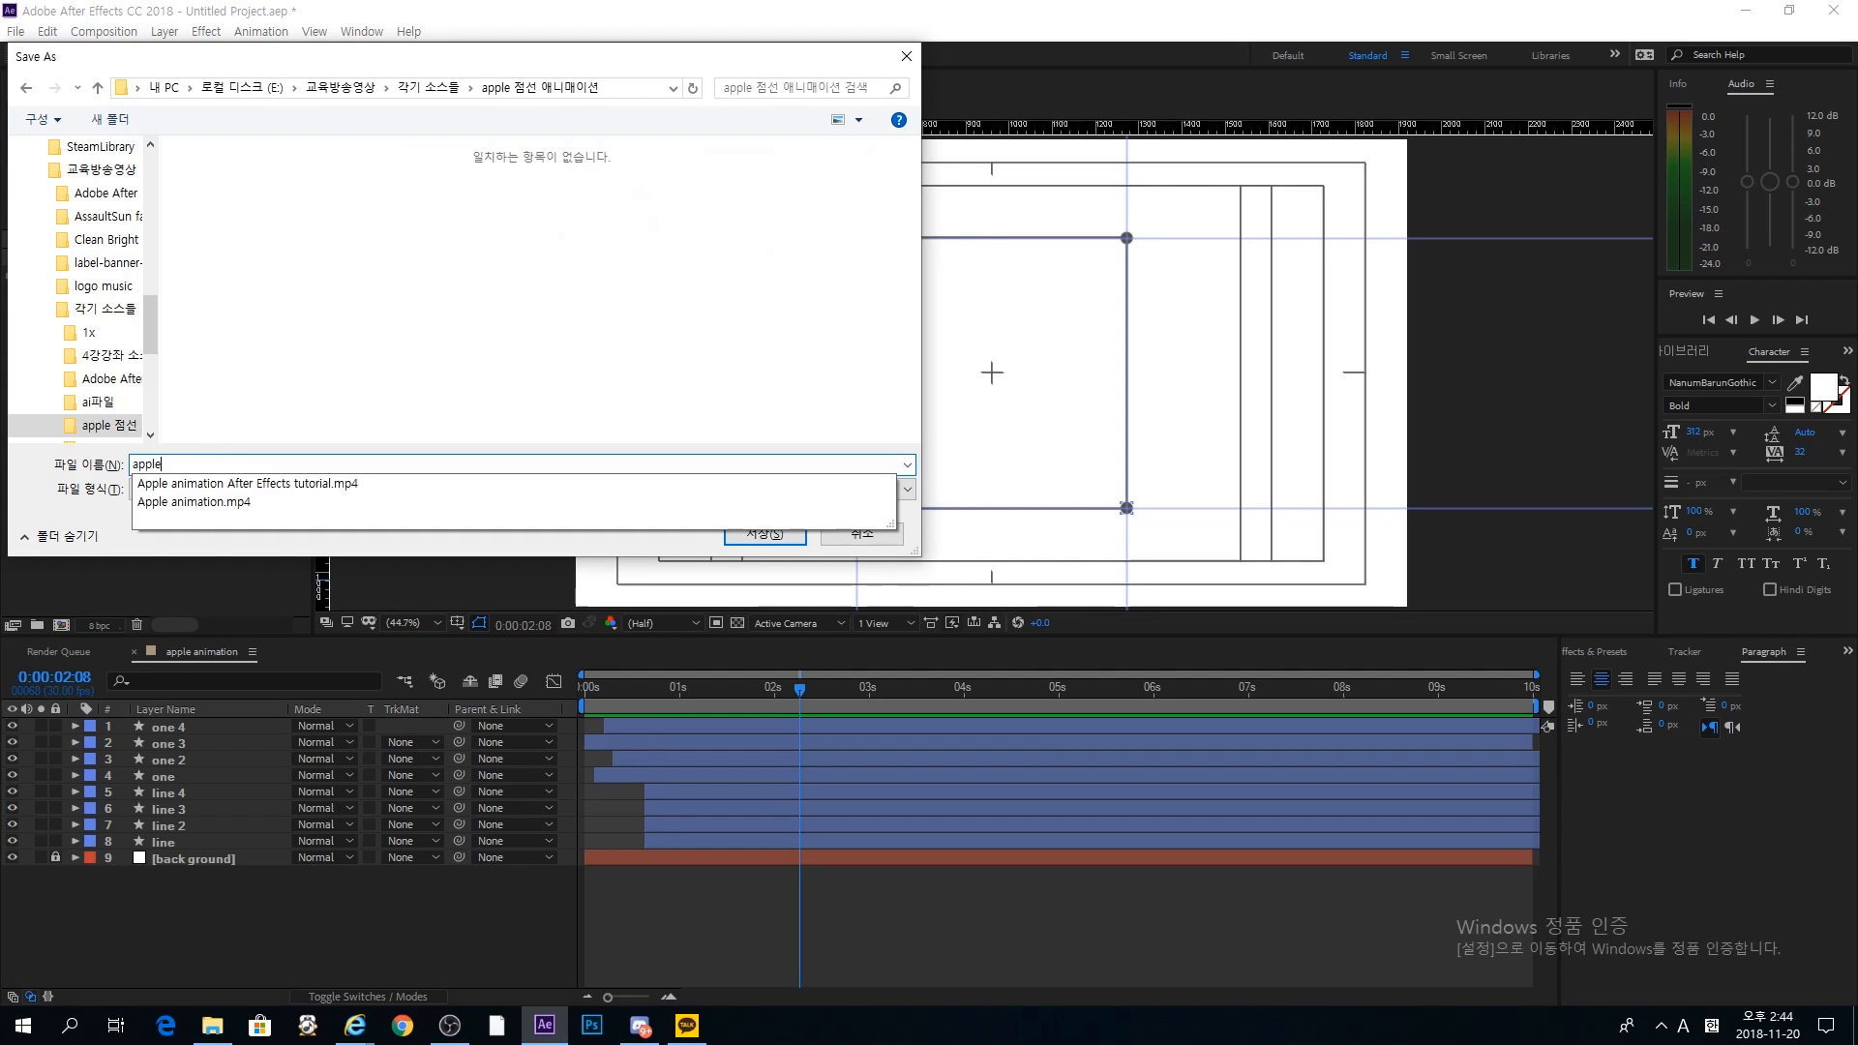
key(Return)
Step: Pre-compose all circle and line layers into a new composition named "nemo", moving all attributes into it
click(682, 725)
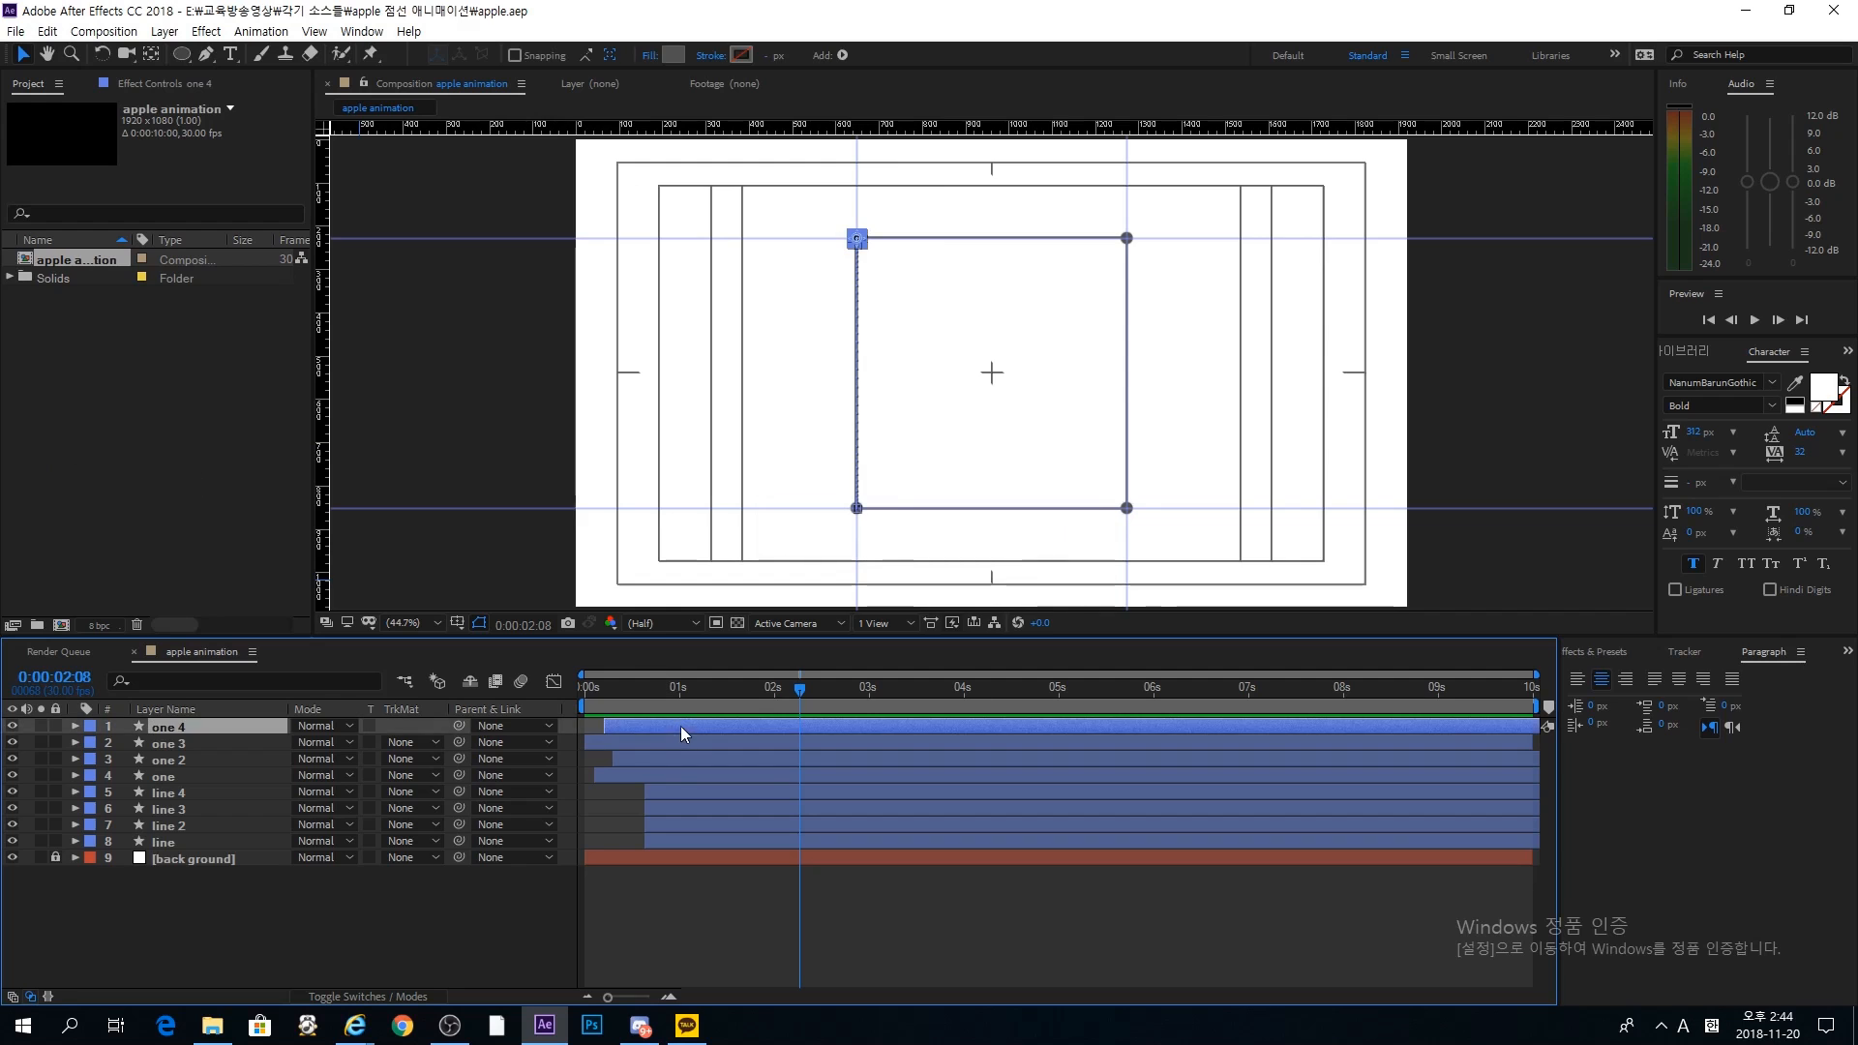
shift+click(668, 830)
shift+click(694, 839)
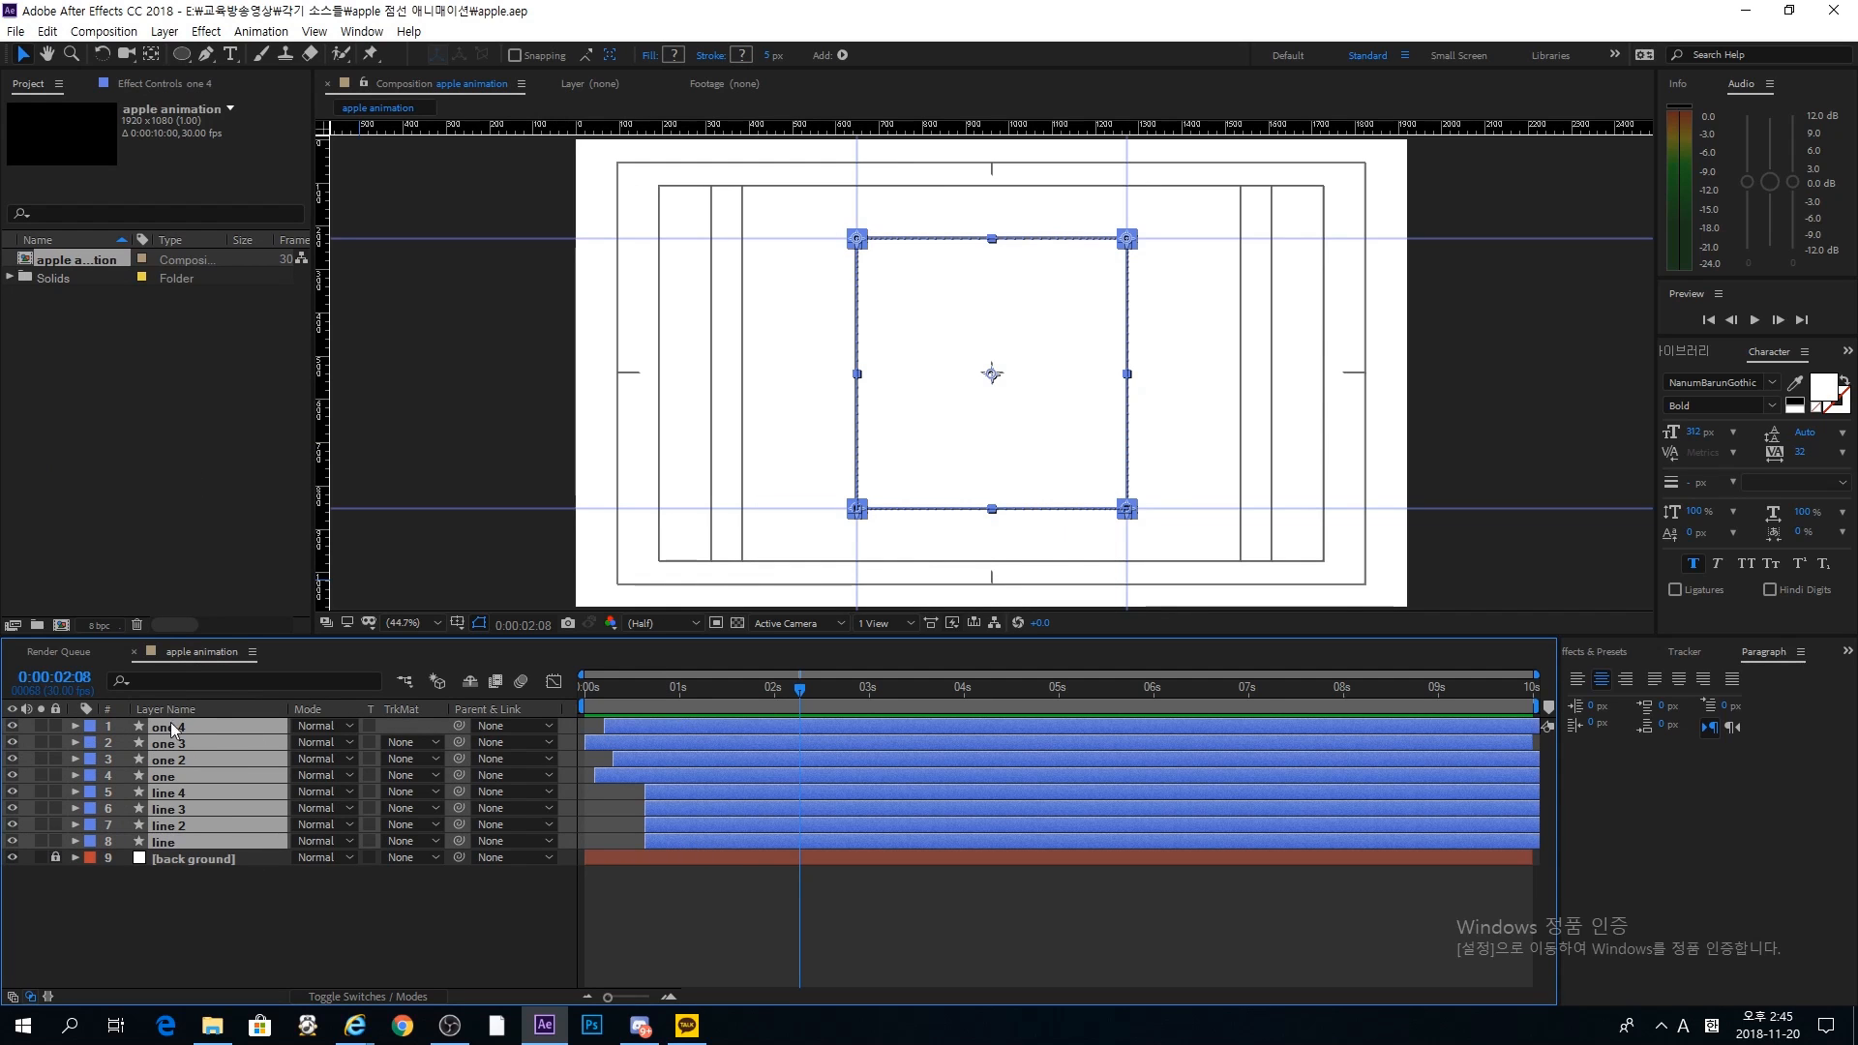
right_click(179, 777)
click(259, 651)
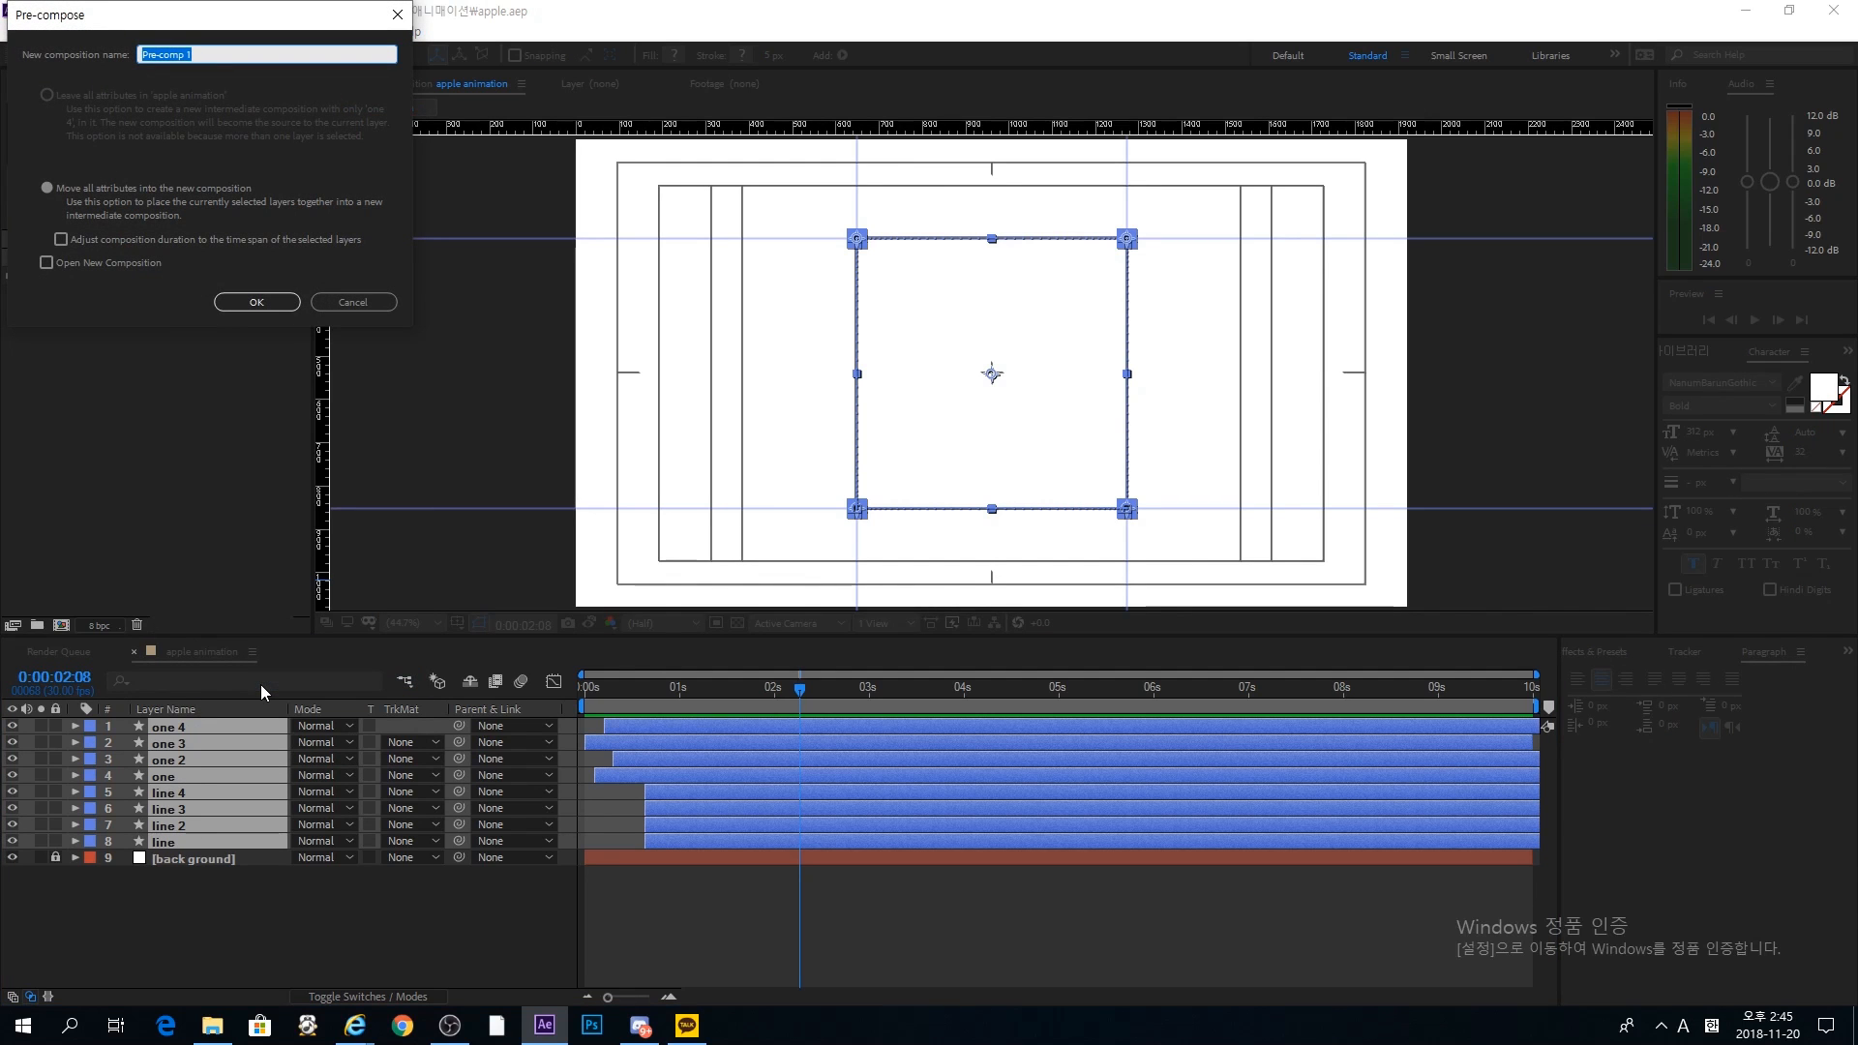
text(nemo)
drag(114, 19, 410, 220)
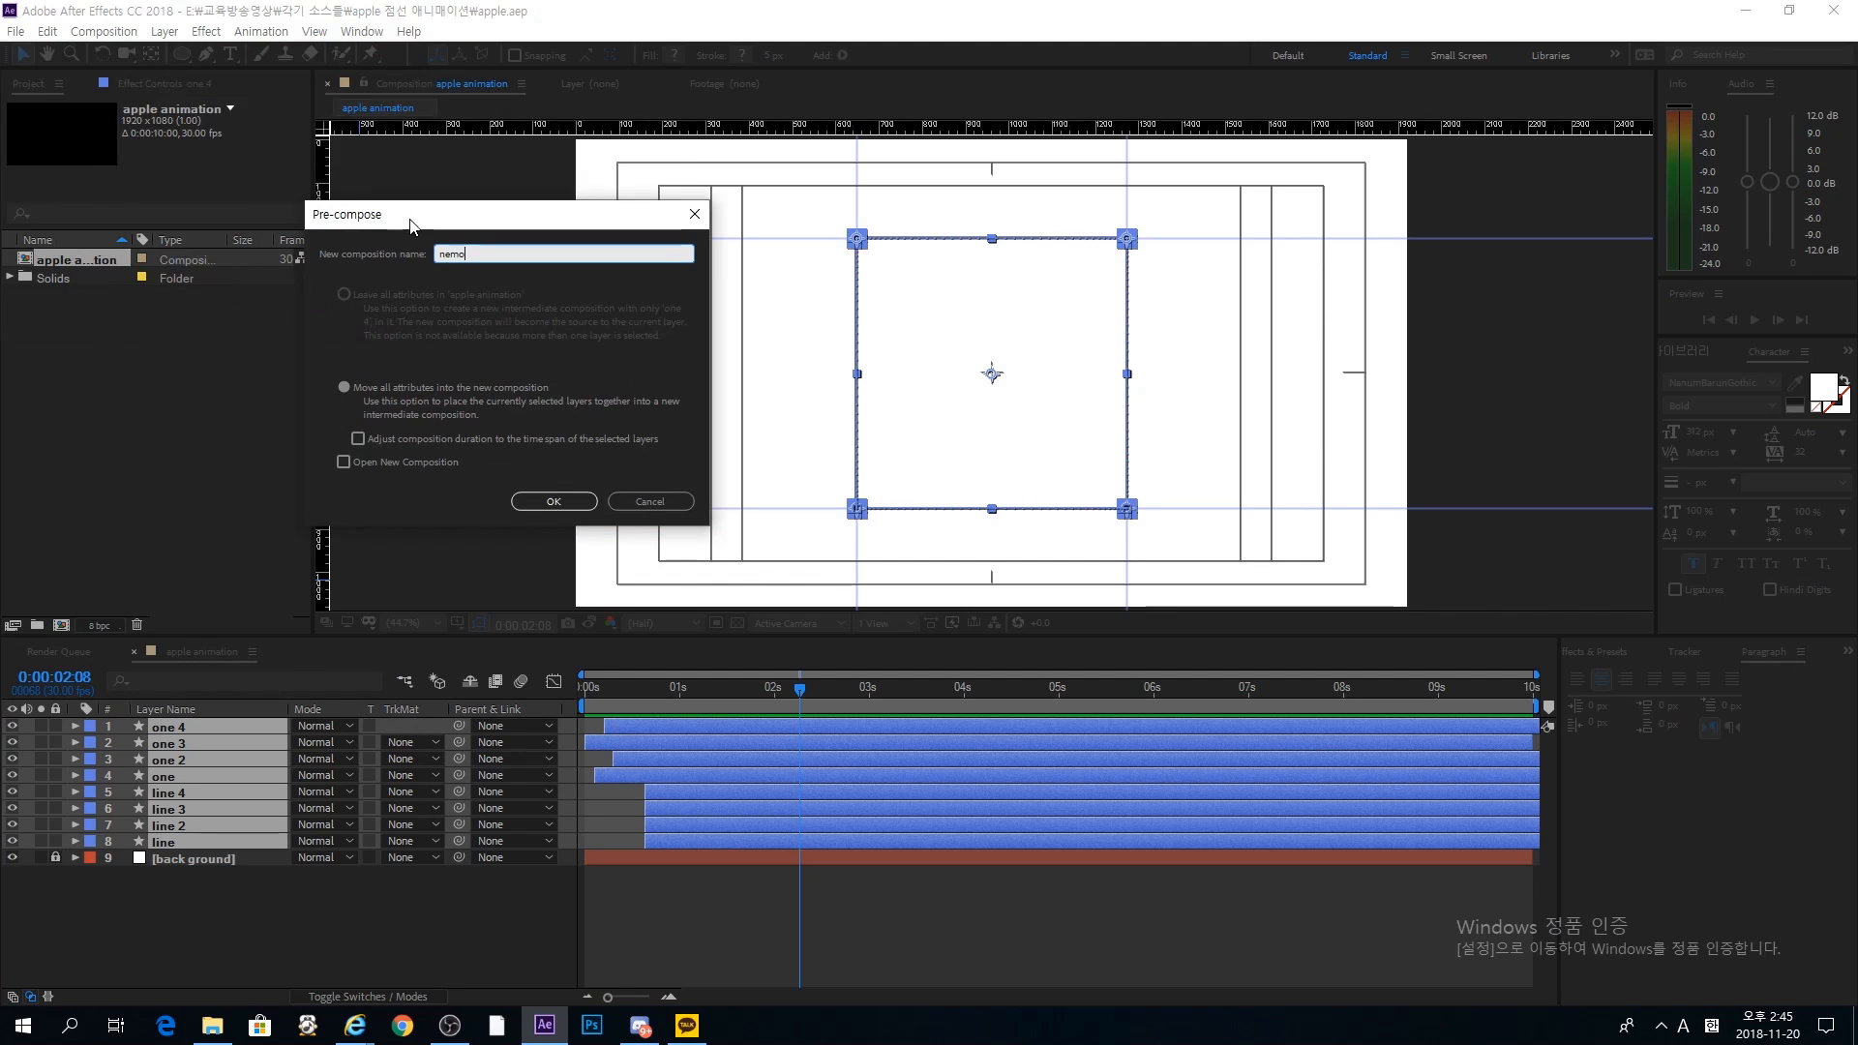
click(554, 501)
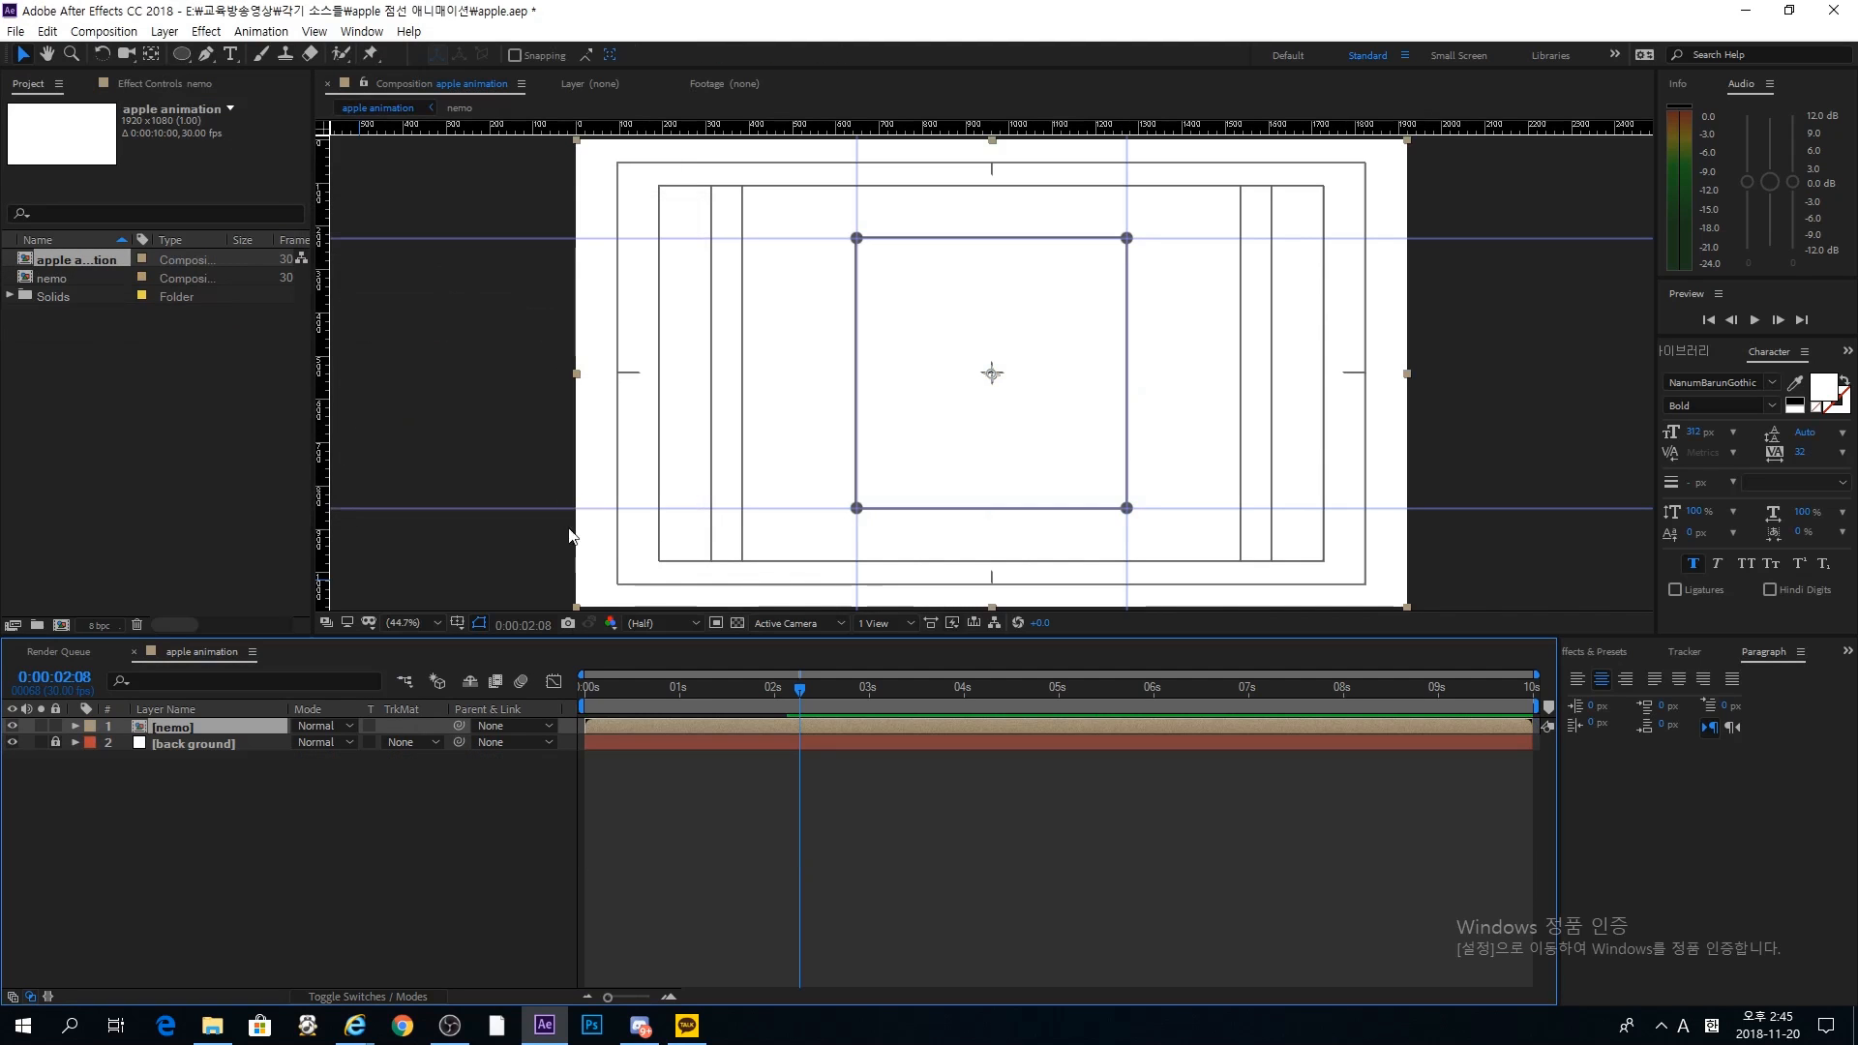
Step: Preview the main composition from the start with the pre-composed square
drag(642, 689, 492, 712)
click(747, 822)
key(space)
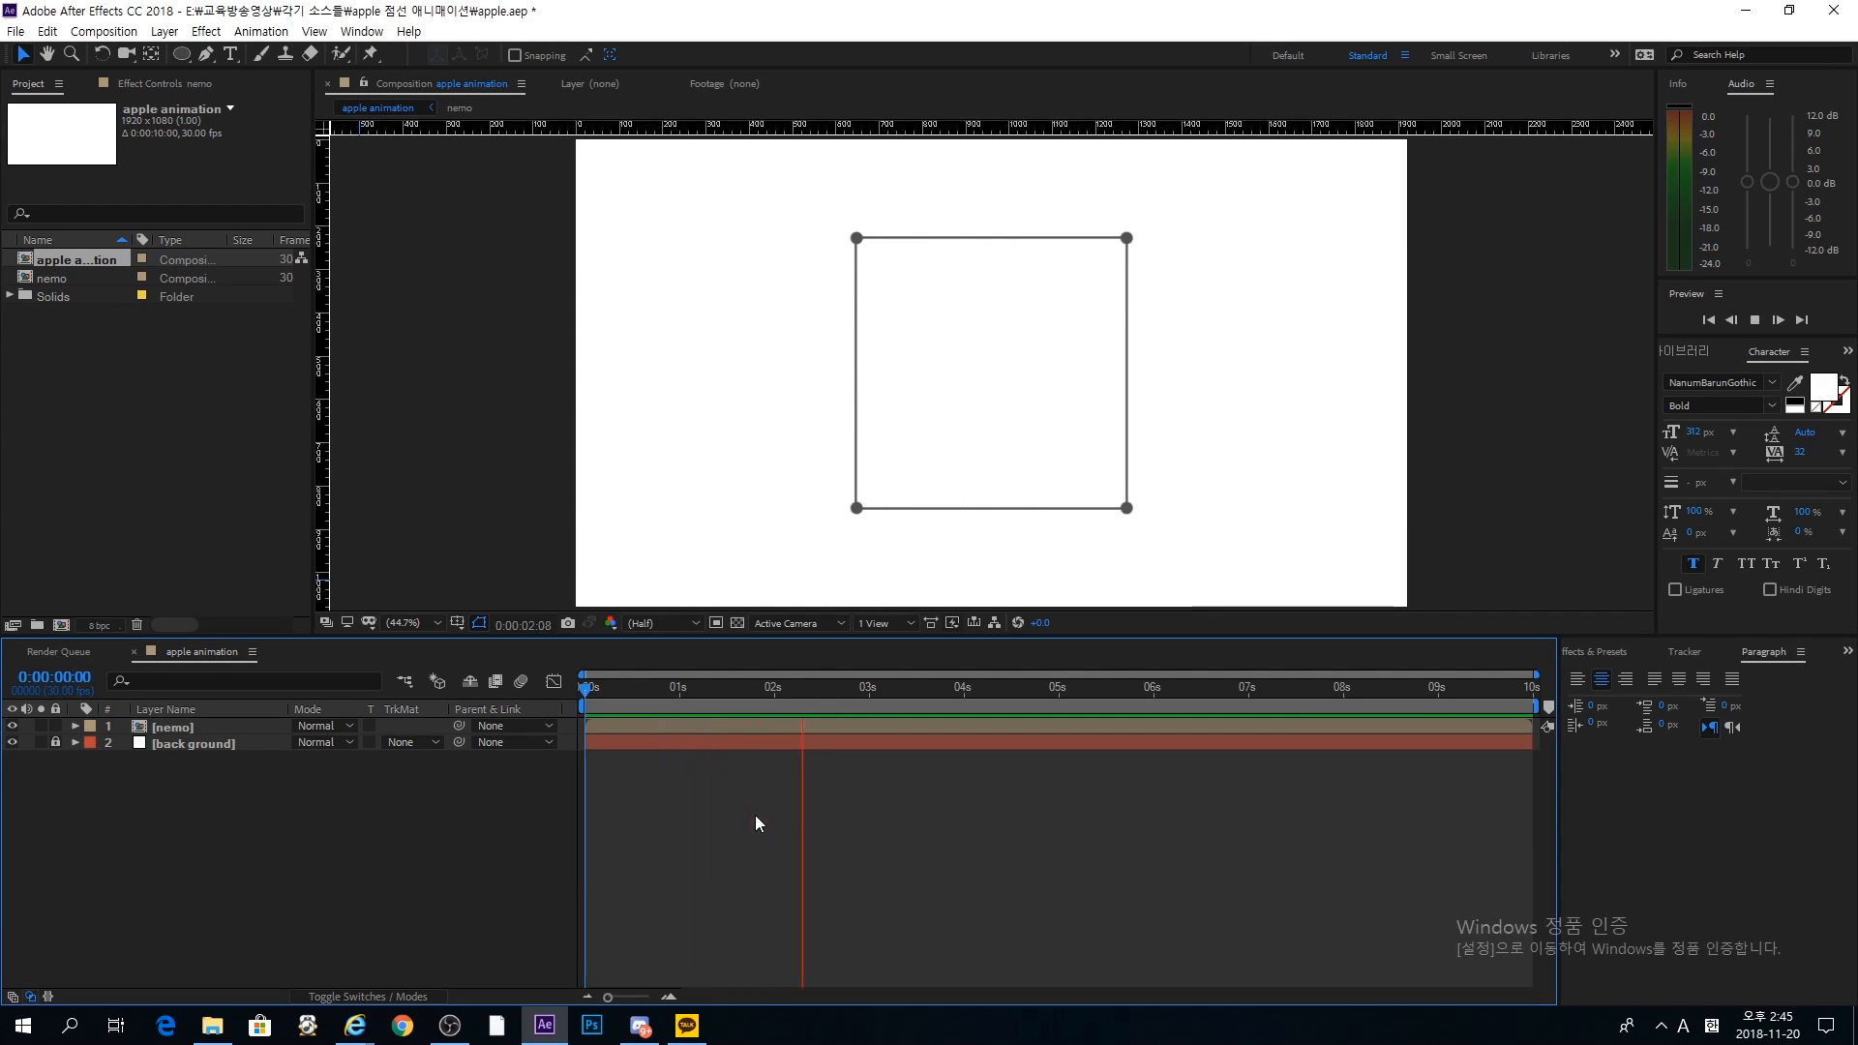
Step: Open the "nemo" composition, move the playhead to the "line" layer's last keyframe at 0:00:02:05, and return to the main composition
click(669, 718)
double_click(631, 725)
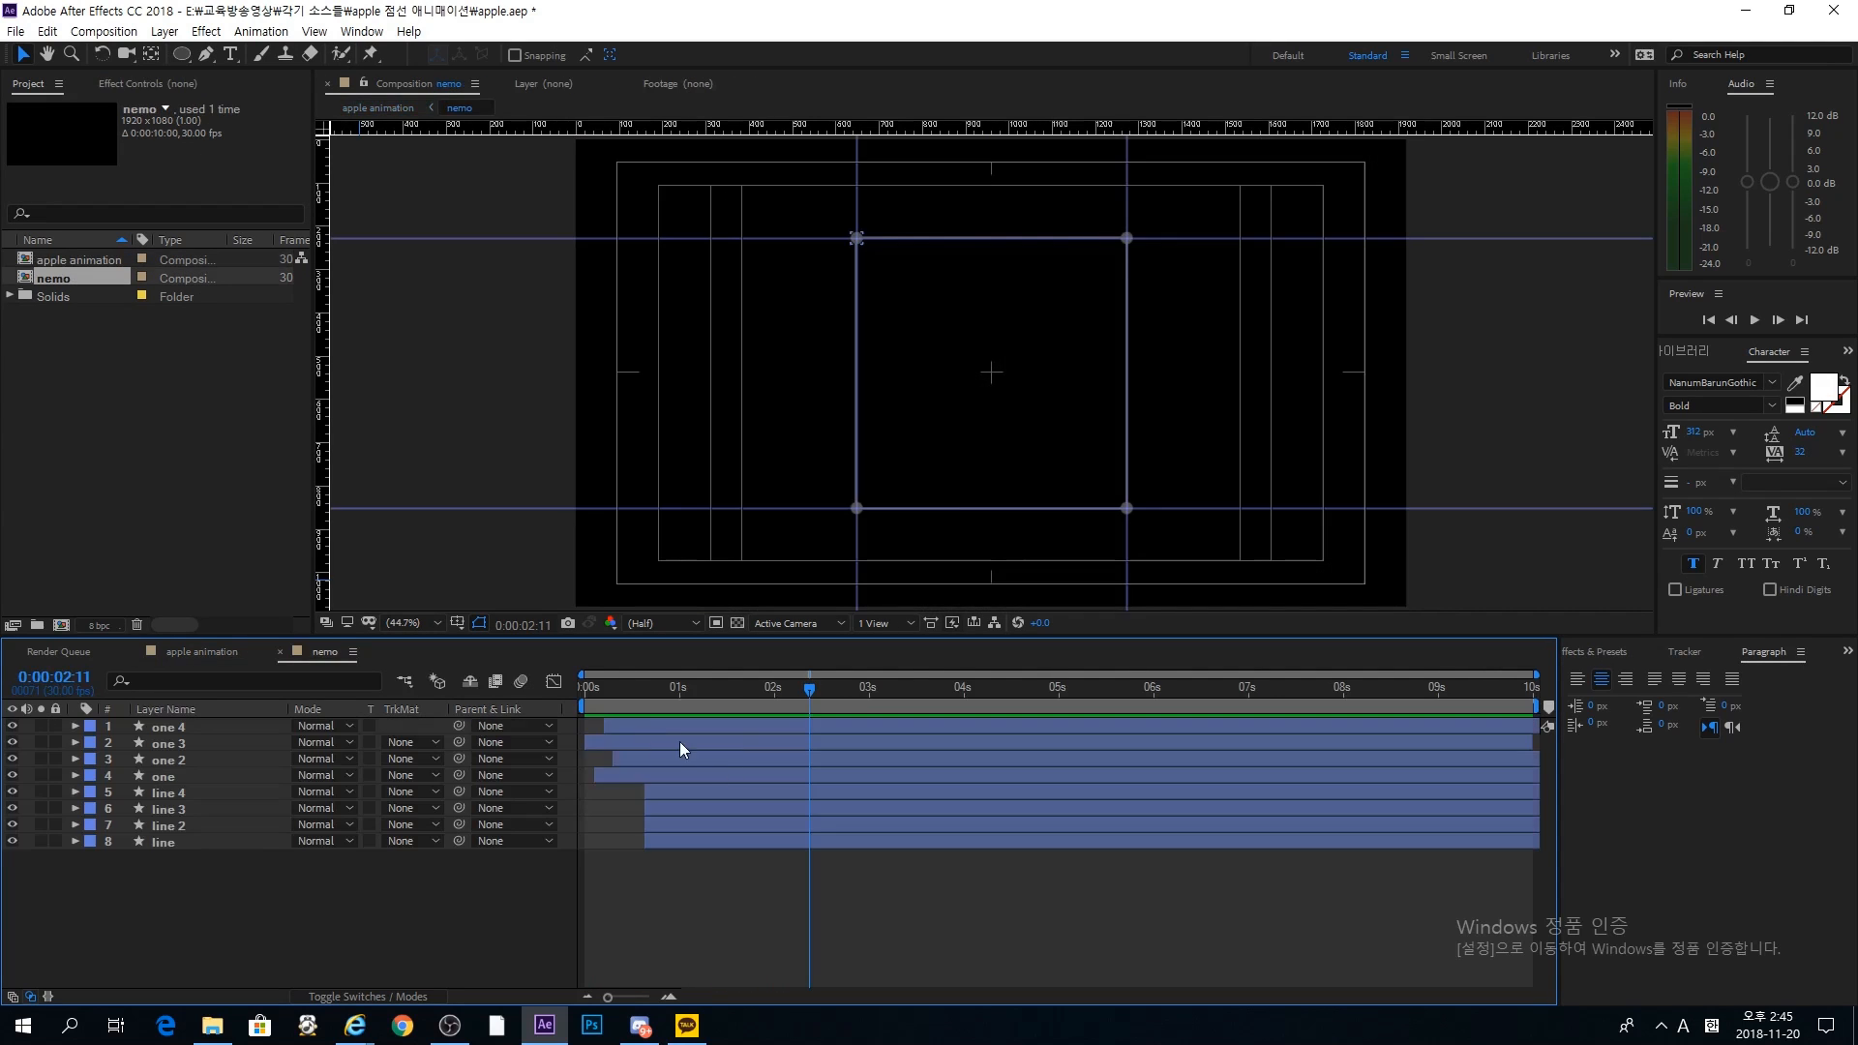
click(698, 842)
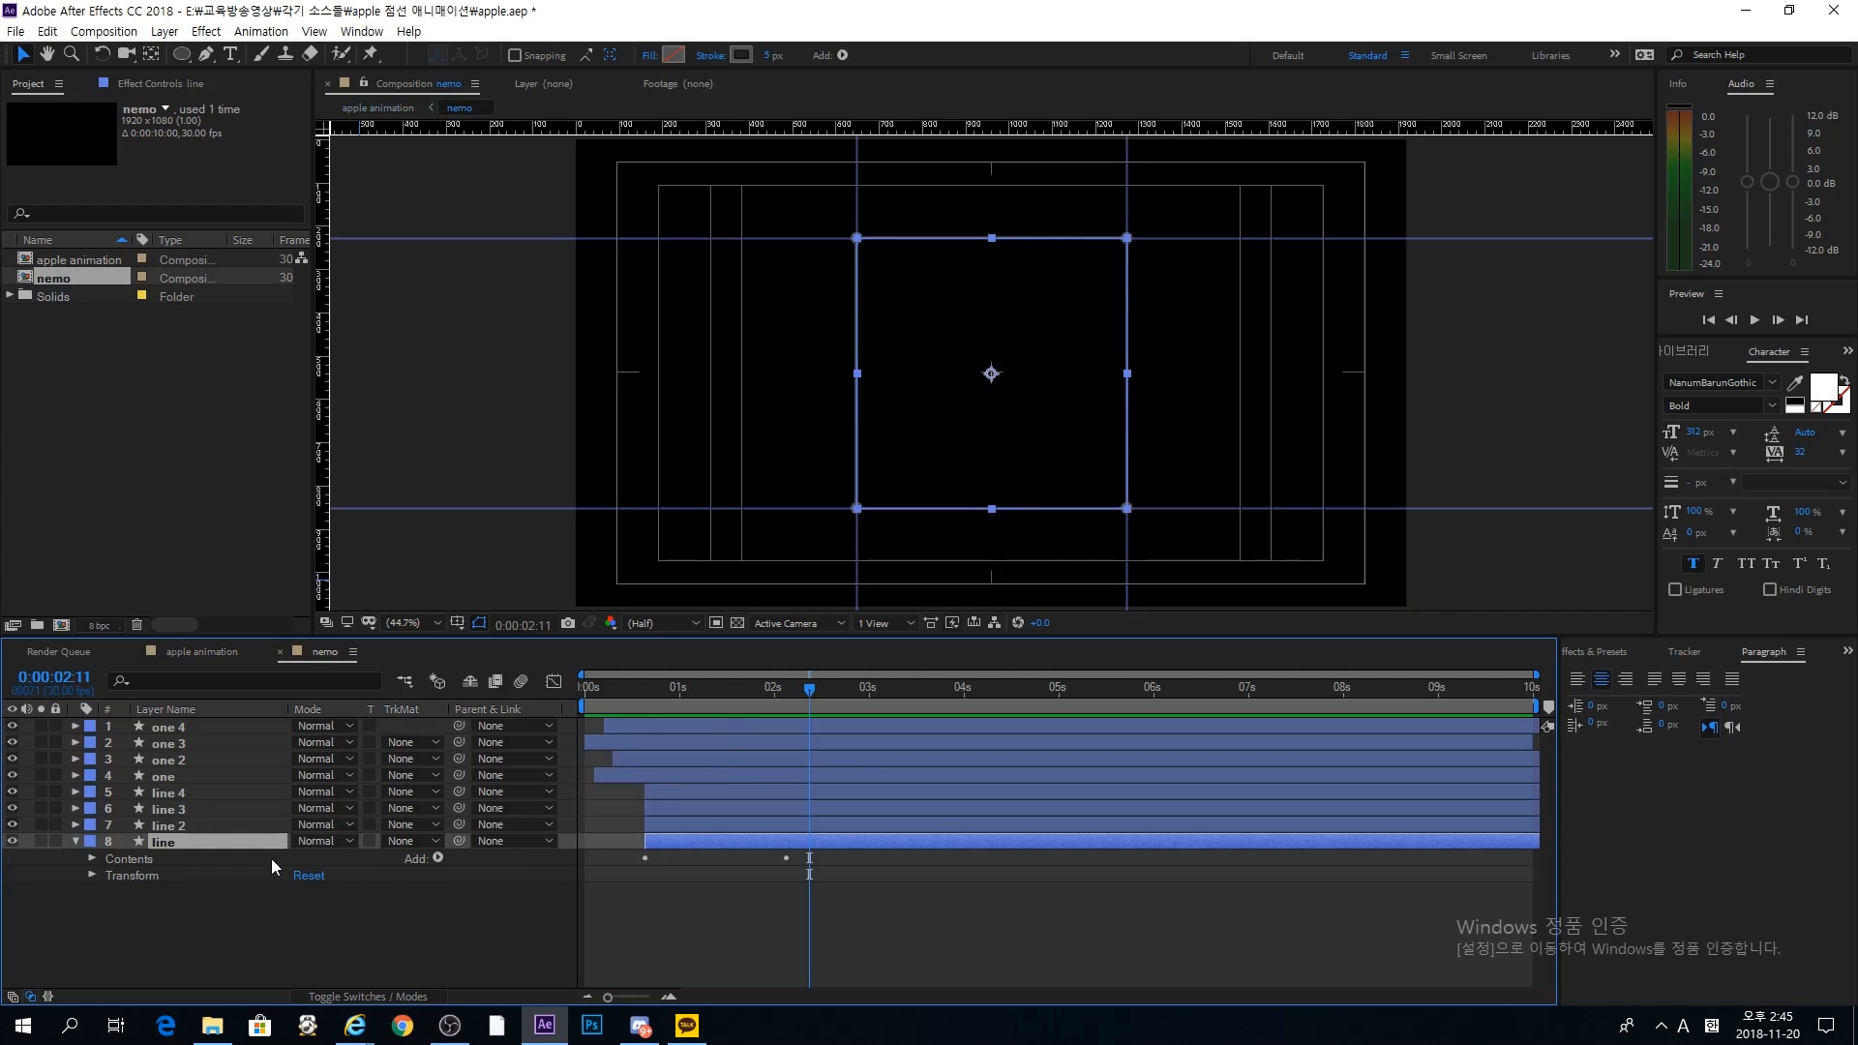
drag(787, 693, 786, 693)
click(204, 651)
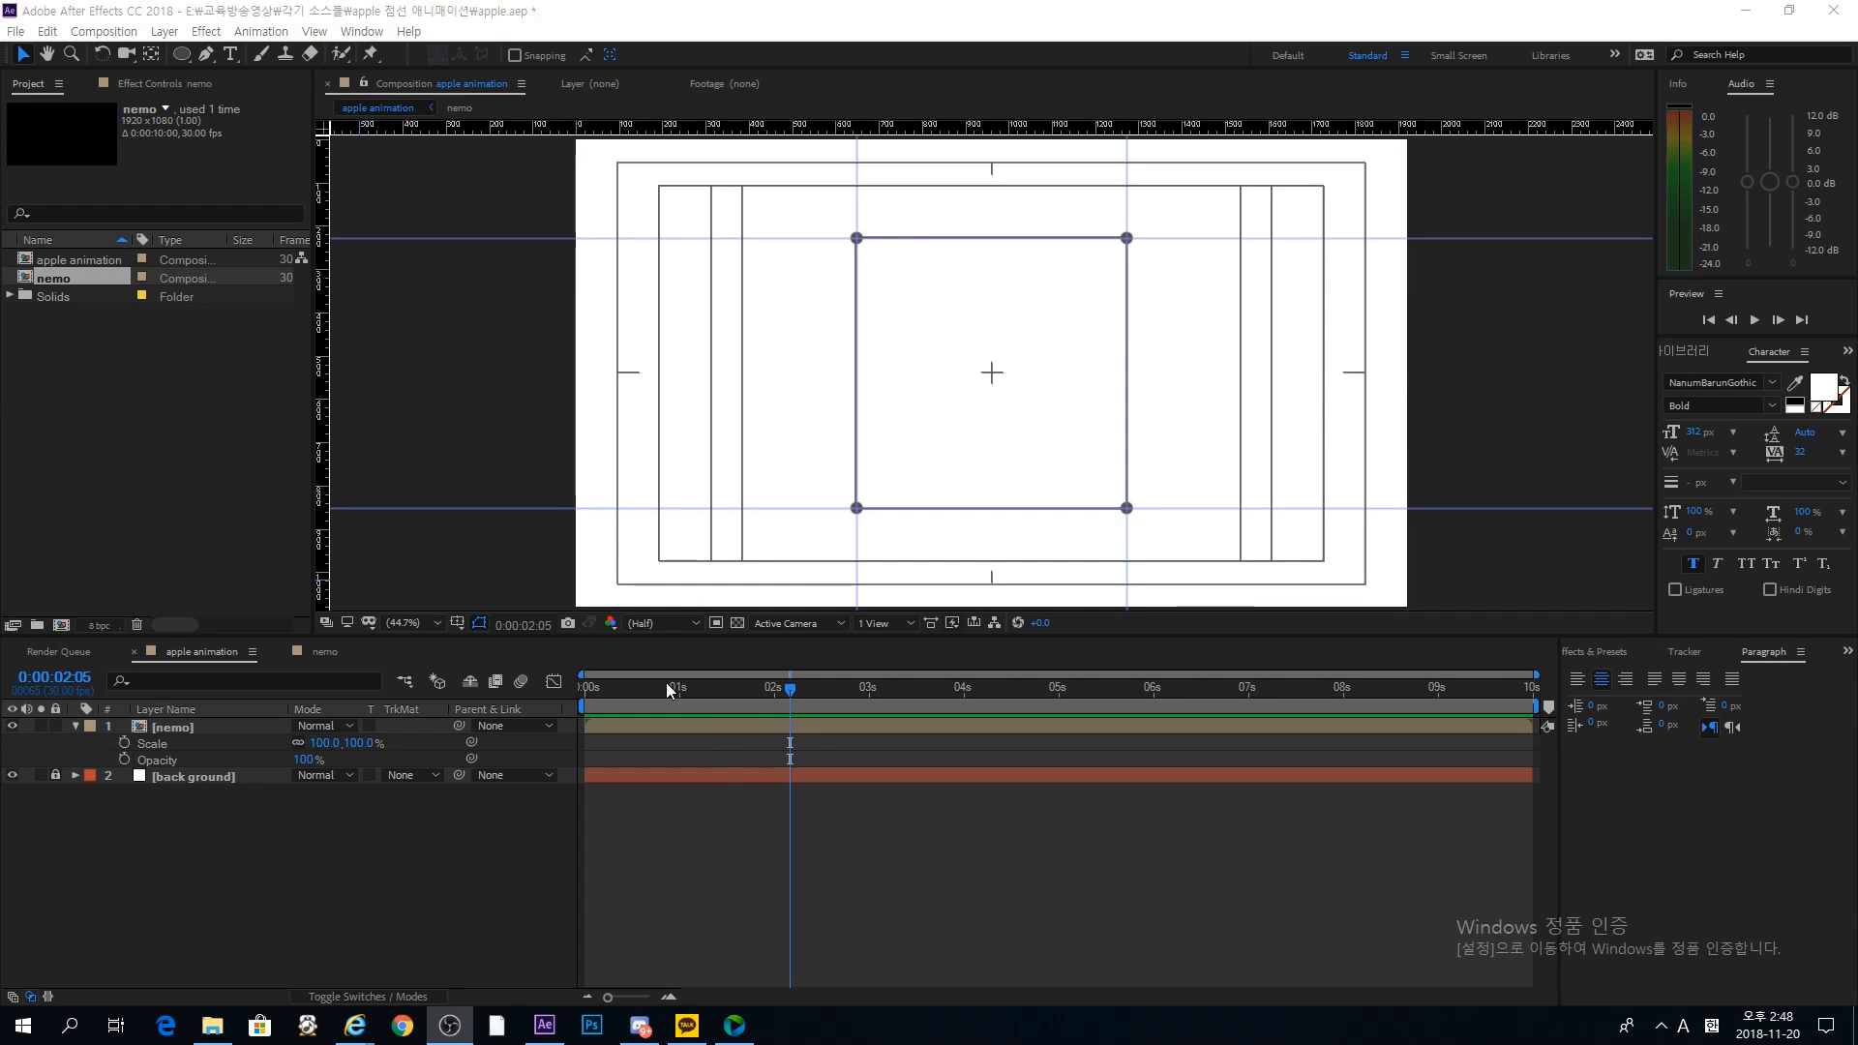
Step: Animate the nemo layer's Scale from 100% at 0:00:02:05 to 300% at 0:00:05:05
click(737, 688)
click(788, 704)
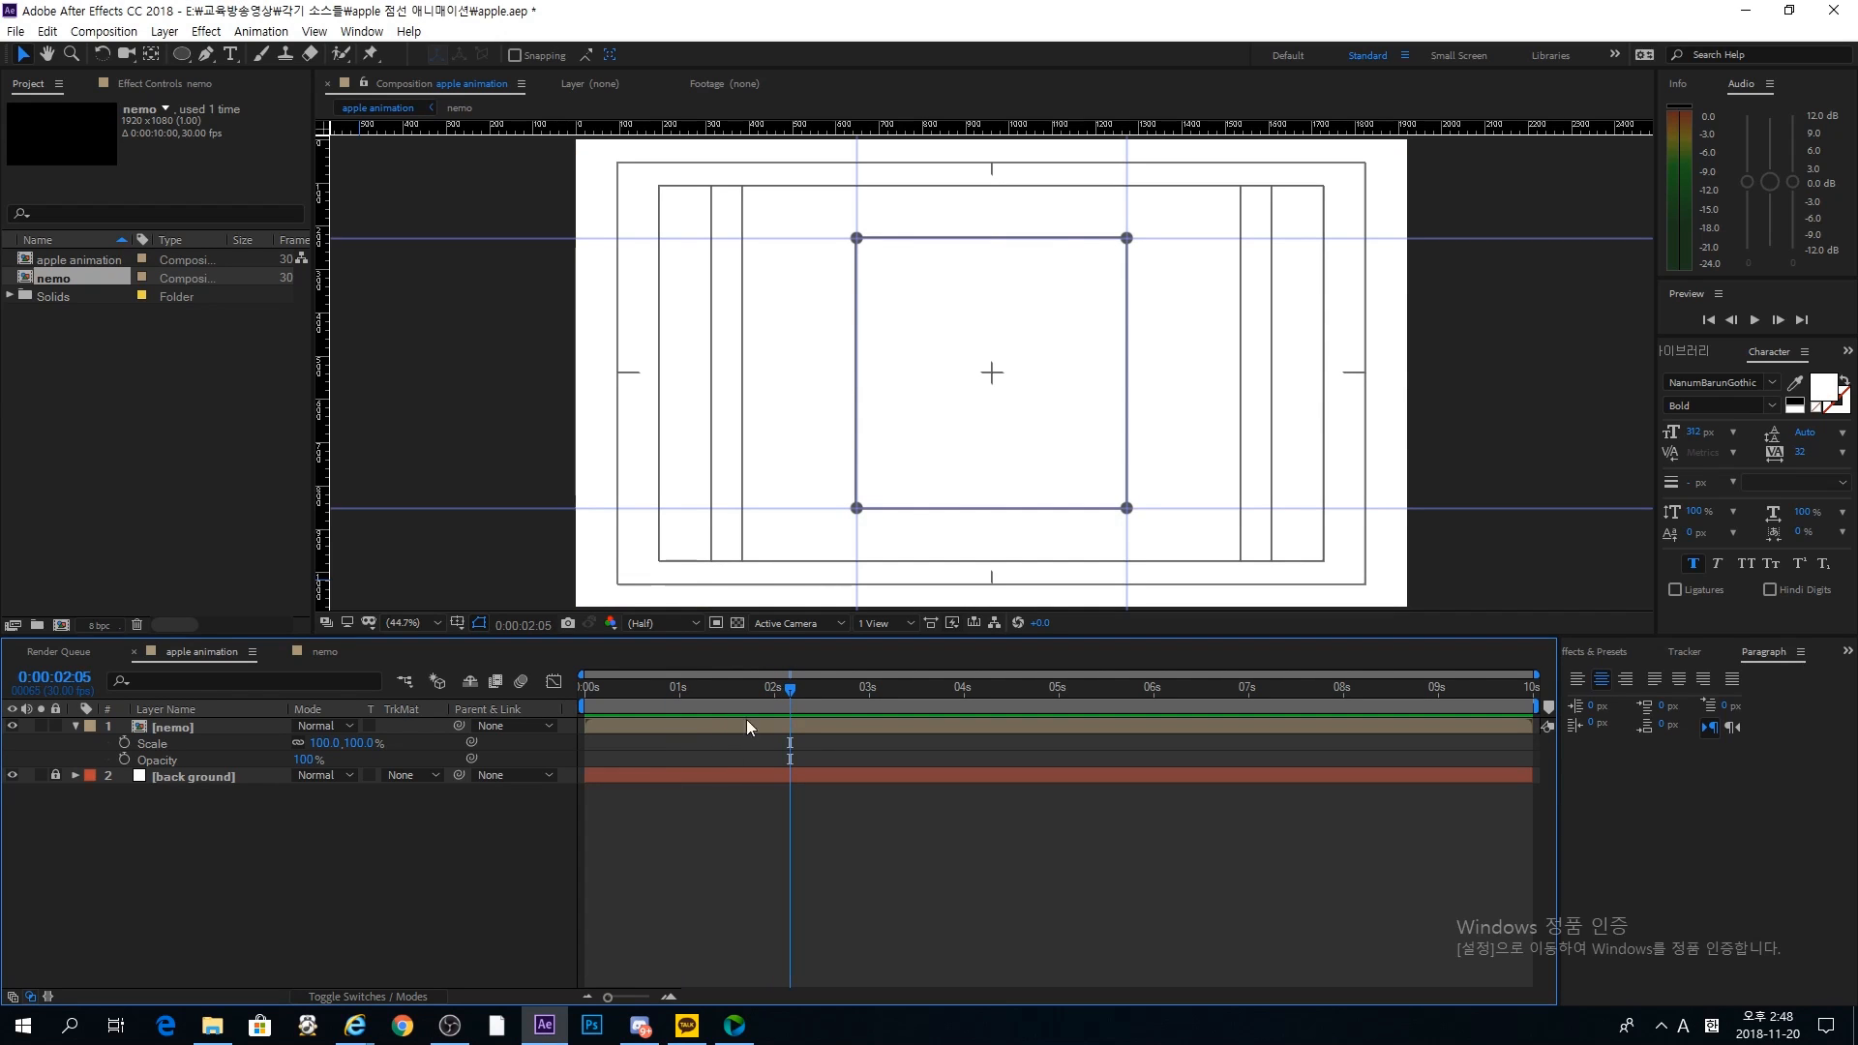
click(123, 742)
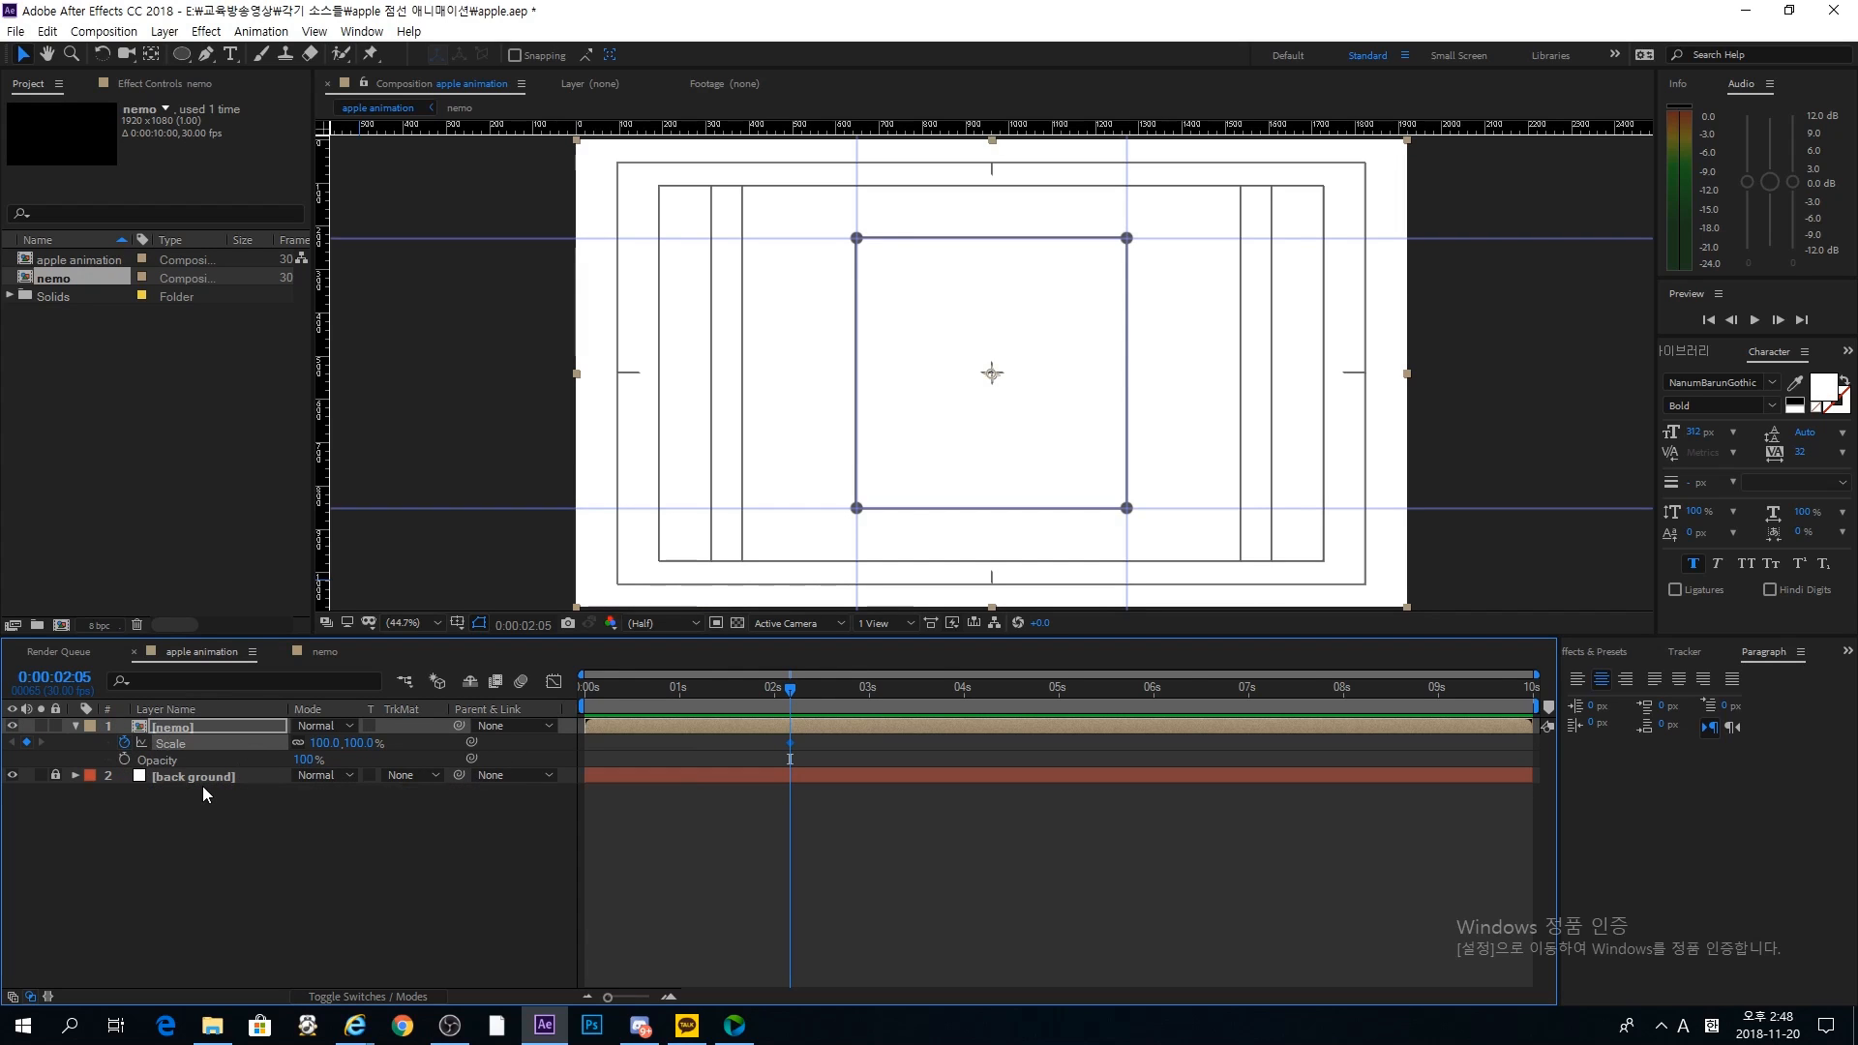
drag(908, 693, 1076, 705)
click(359, 742)
text(300)
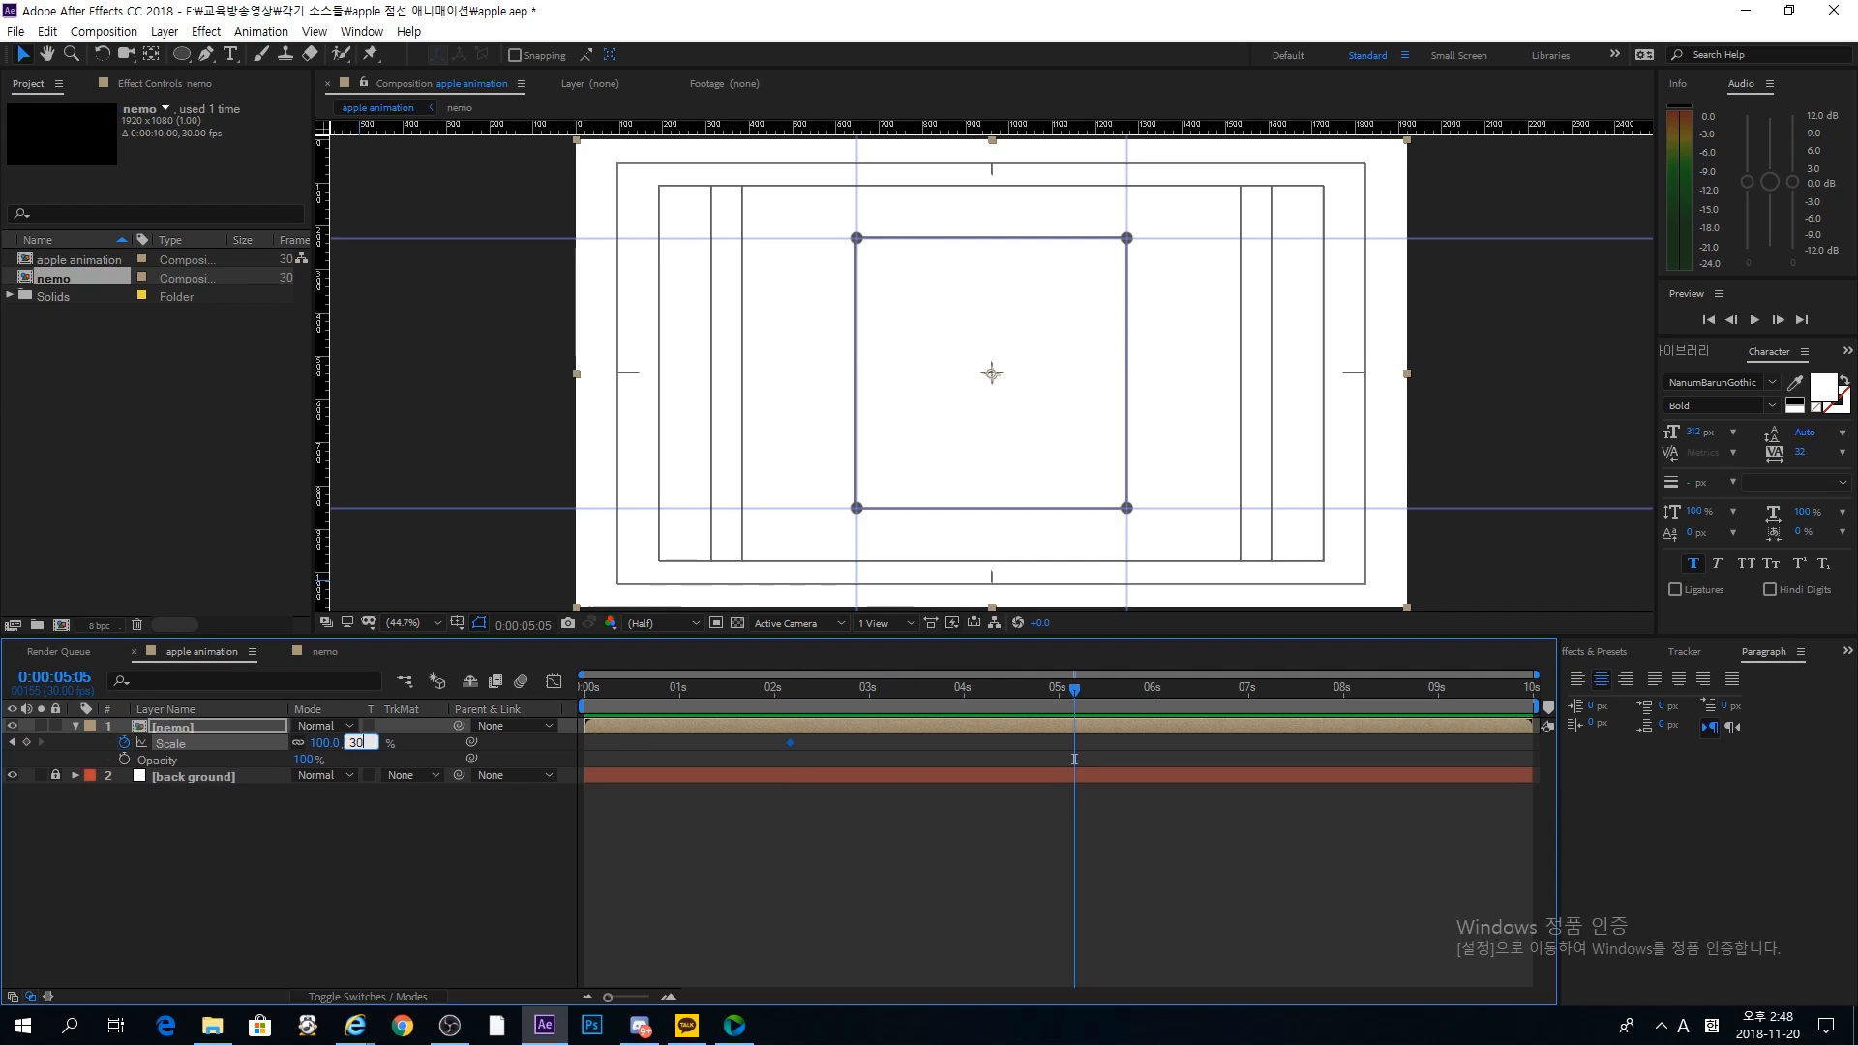
key(Return)
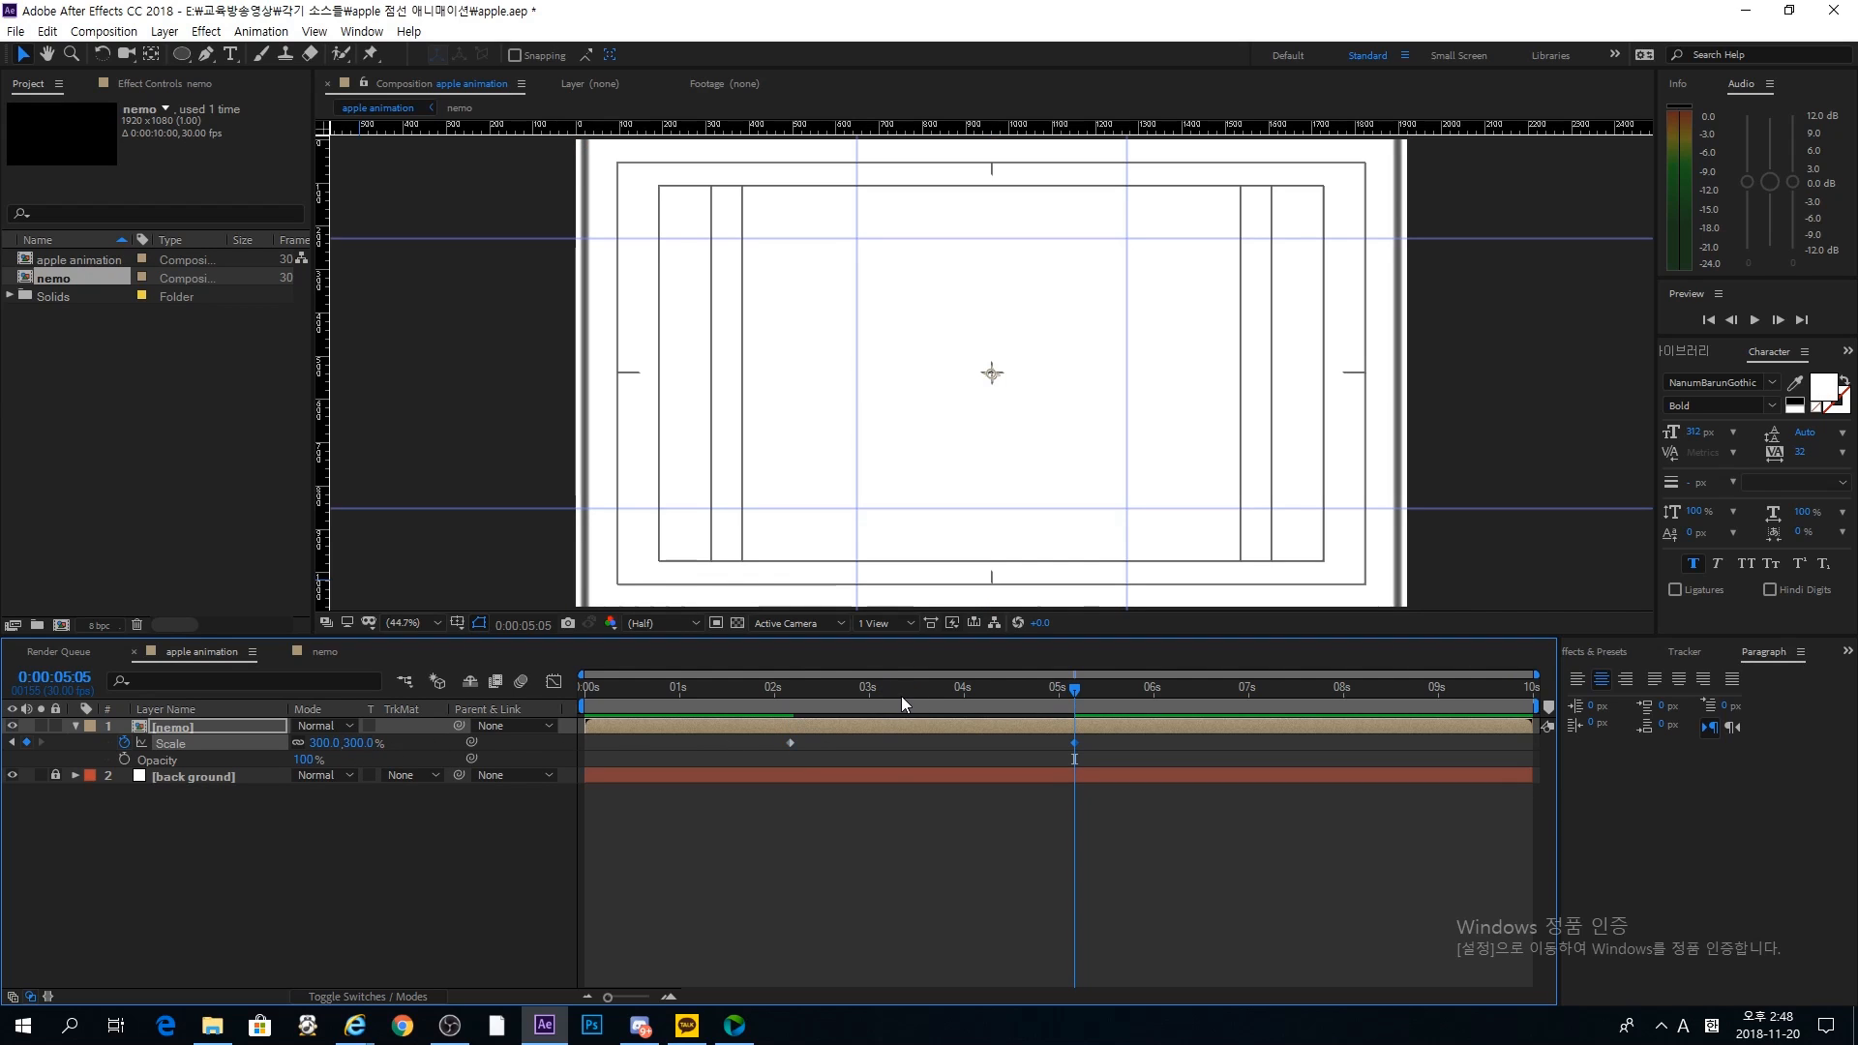
Step: Animate the nemo layer's Opacity from 100% at 0:00:03:05 to 0% at 0:00:05:05
drag(839, 693, 884, 703)
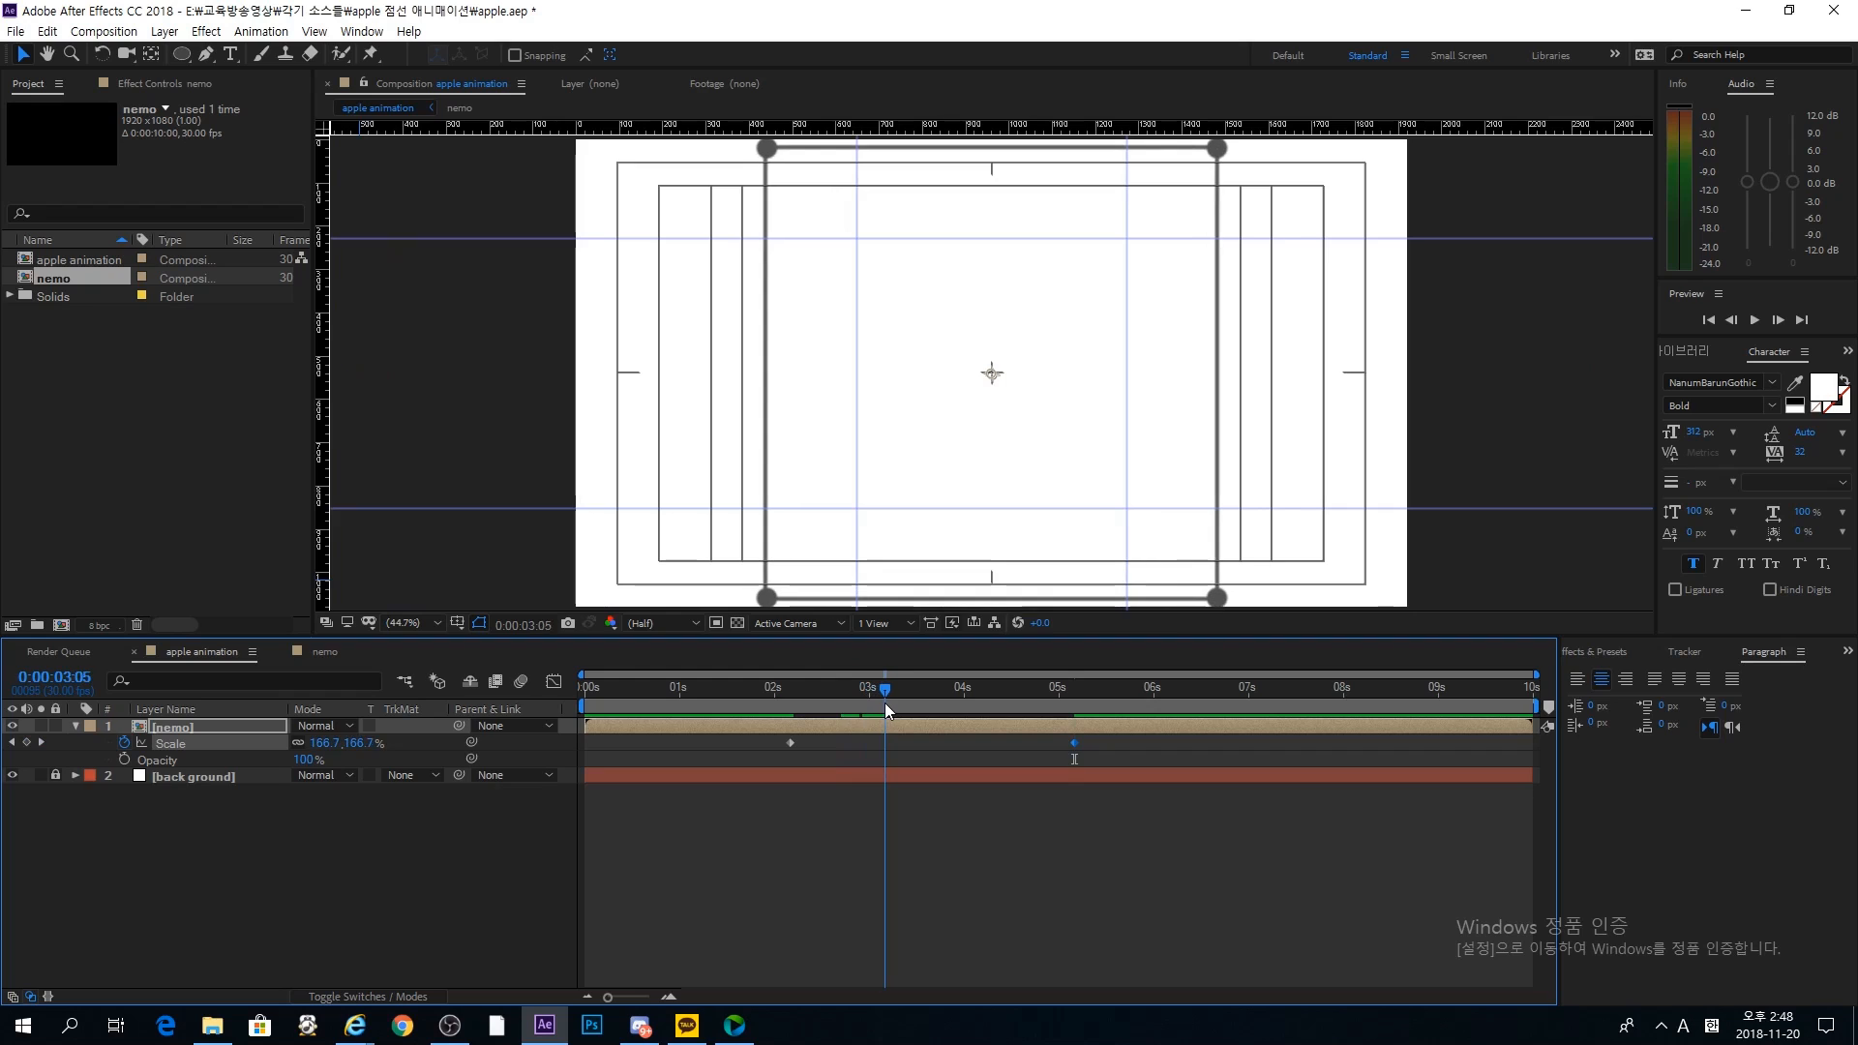
click(124, 760)
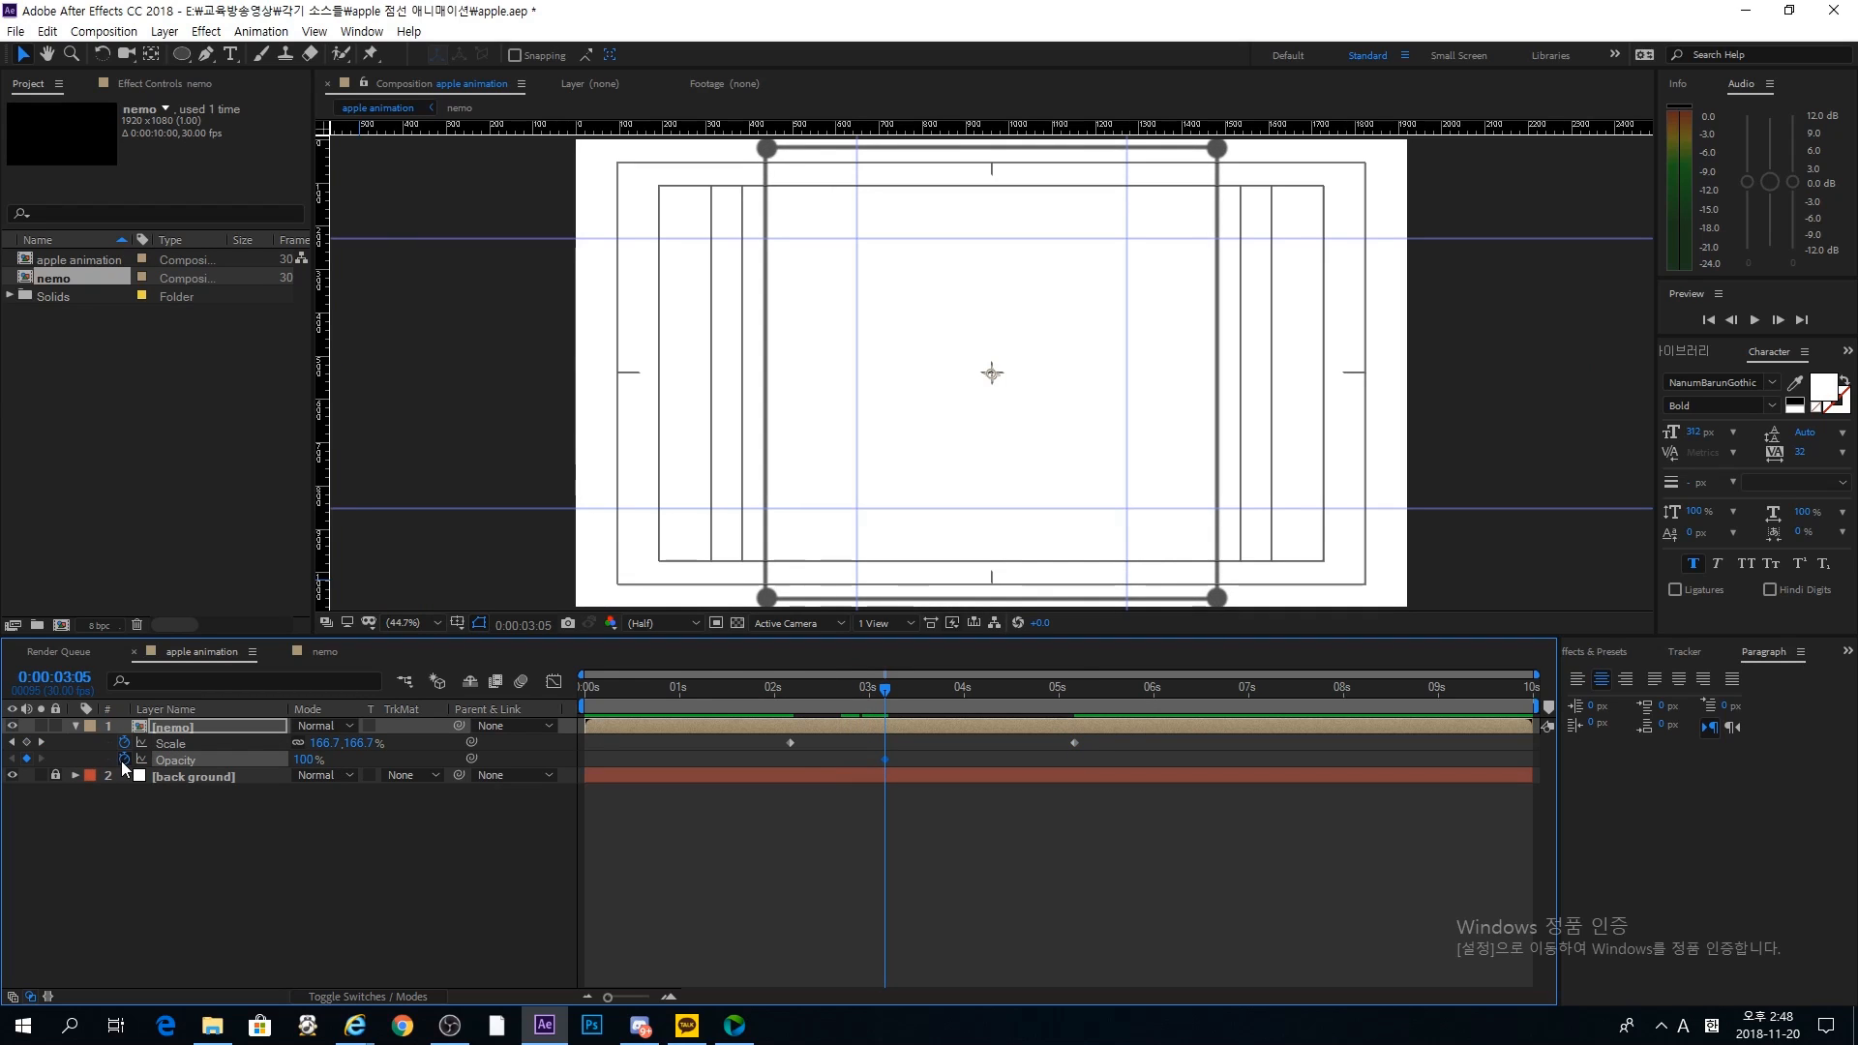
click(1074, 685)
drag(307, 761, 119, 772)
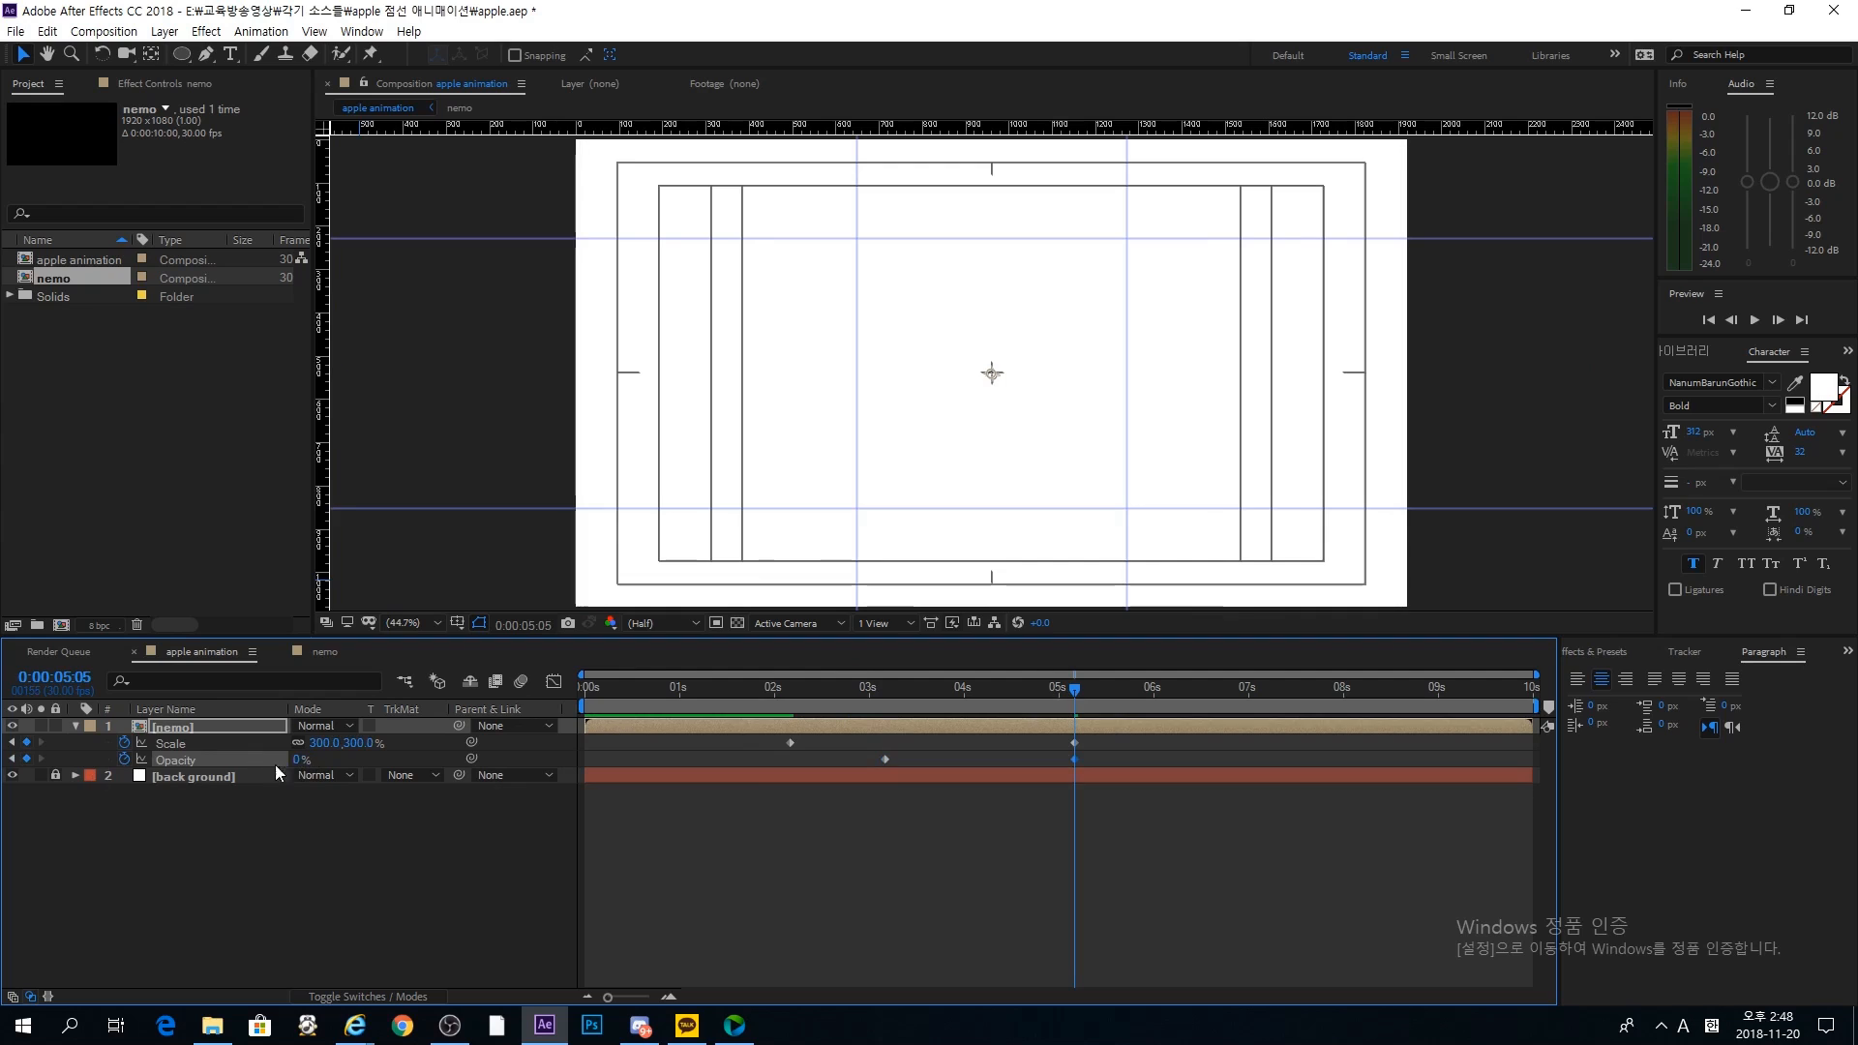
Step: Apply Easy Ease to both Scale keyframes and the last Opacity keyframe of the nemo layer
drag(1106, 739, 730, 743)
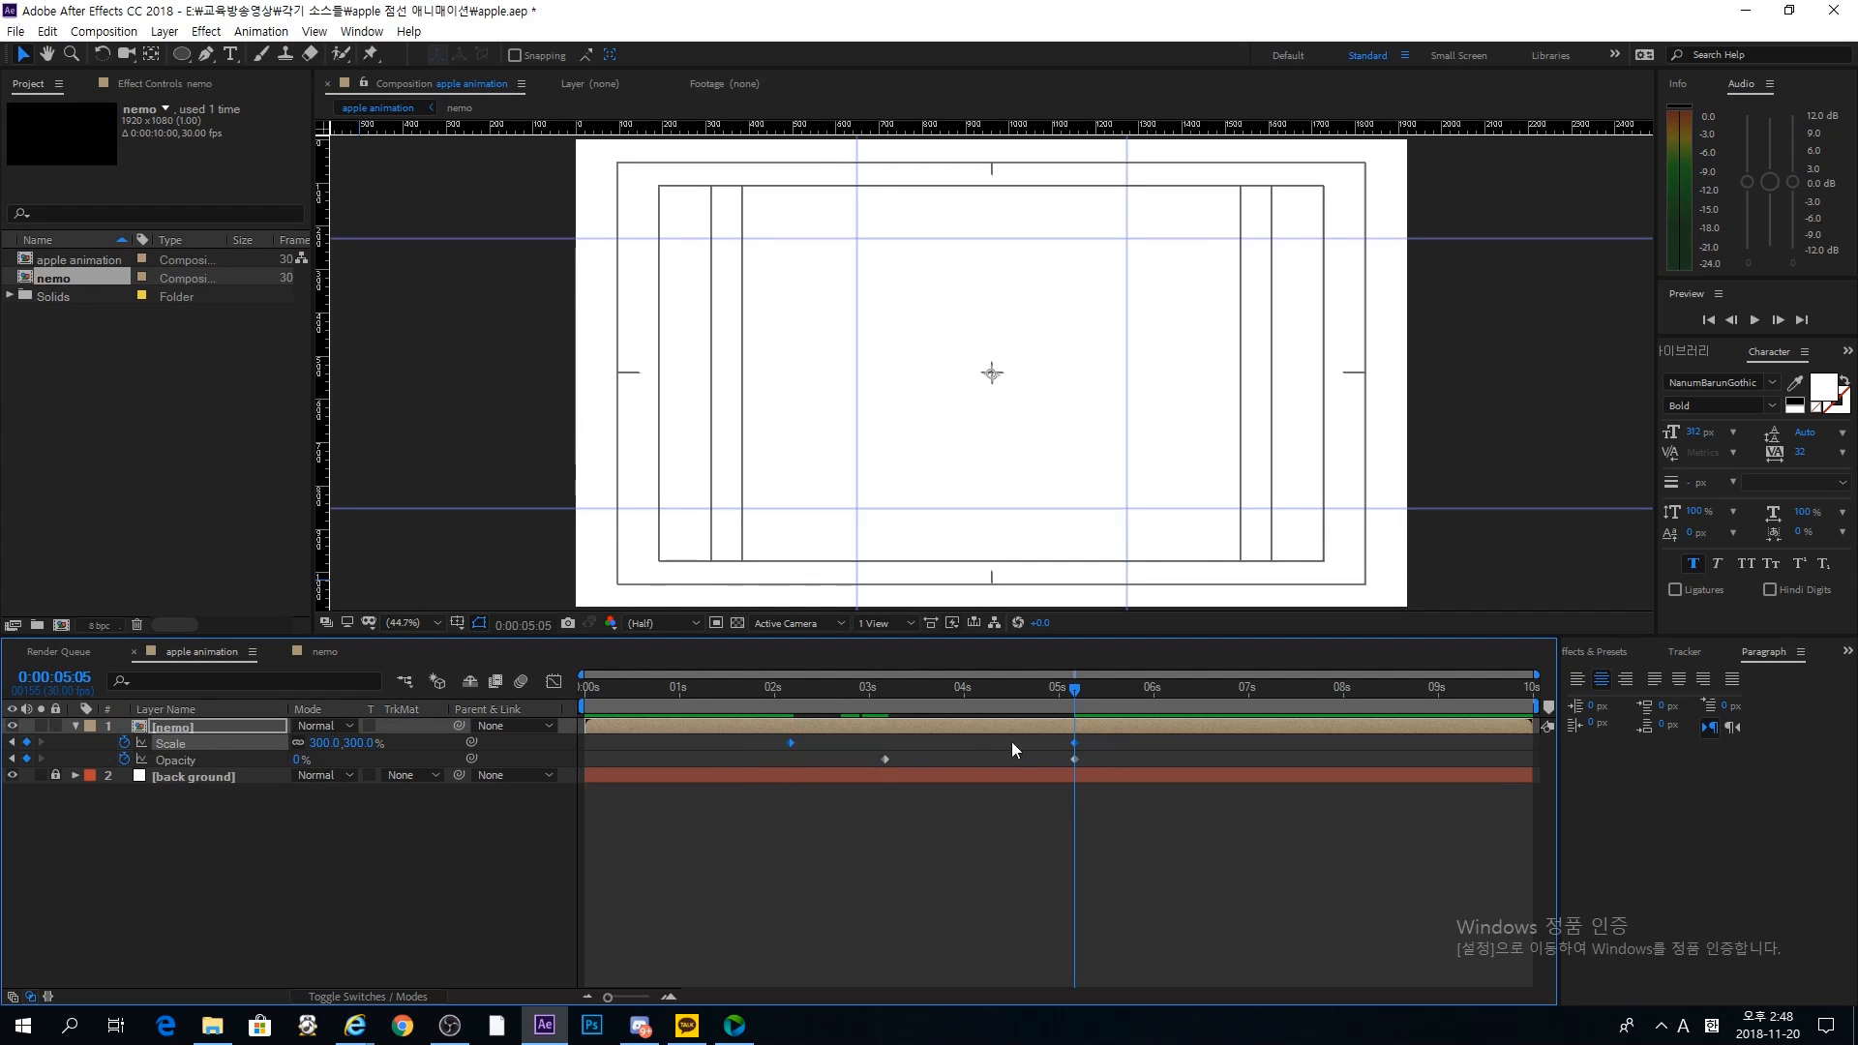
shift+click(1074, 758)
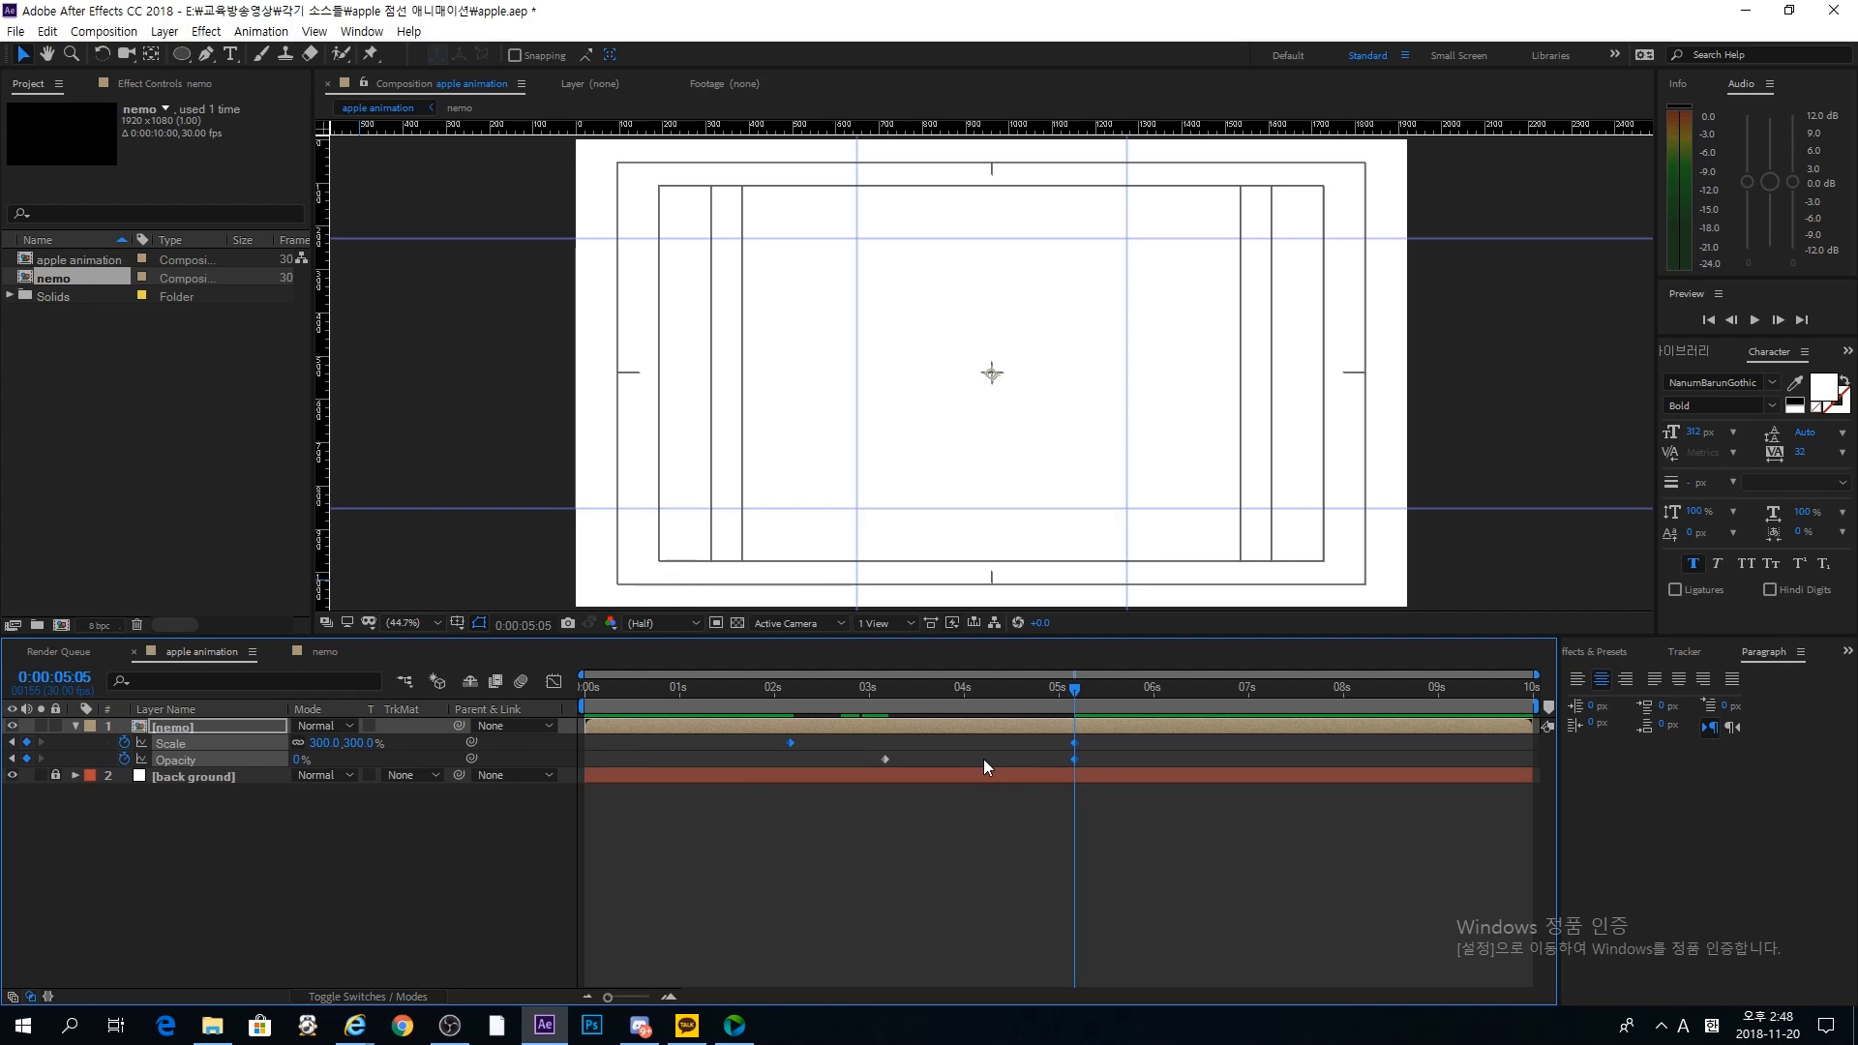
key(F9)
click(933, 813)
Step: Preview the enlarging and fading square from the start of the main composition
drag(749, 699, 515, 728)
key(space)
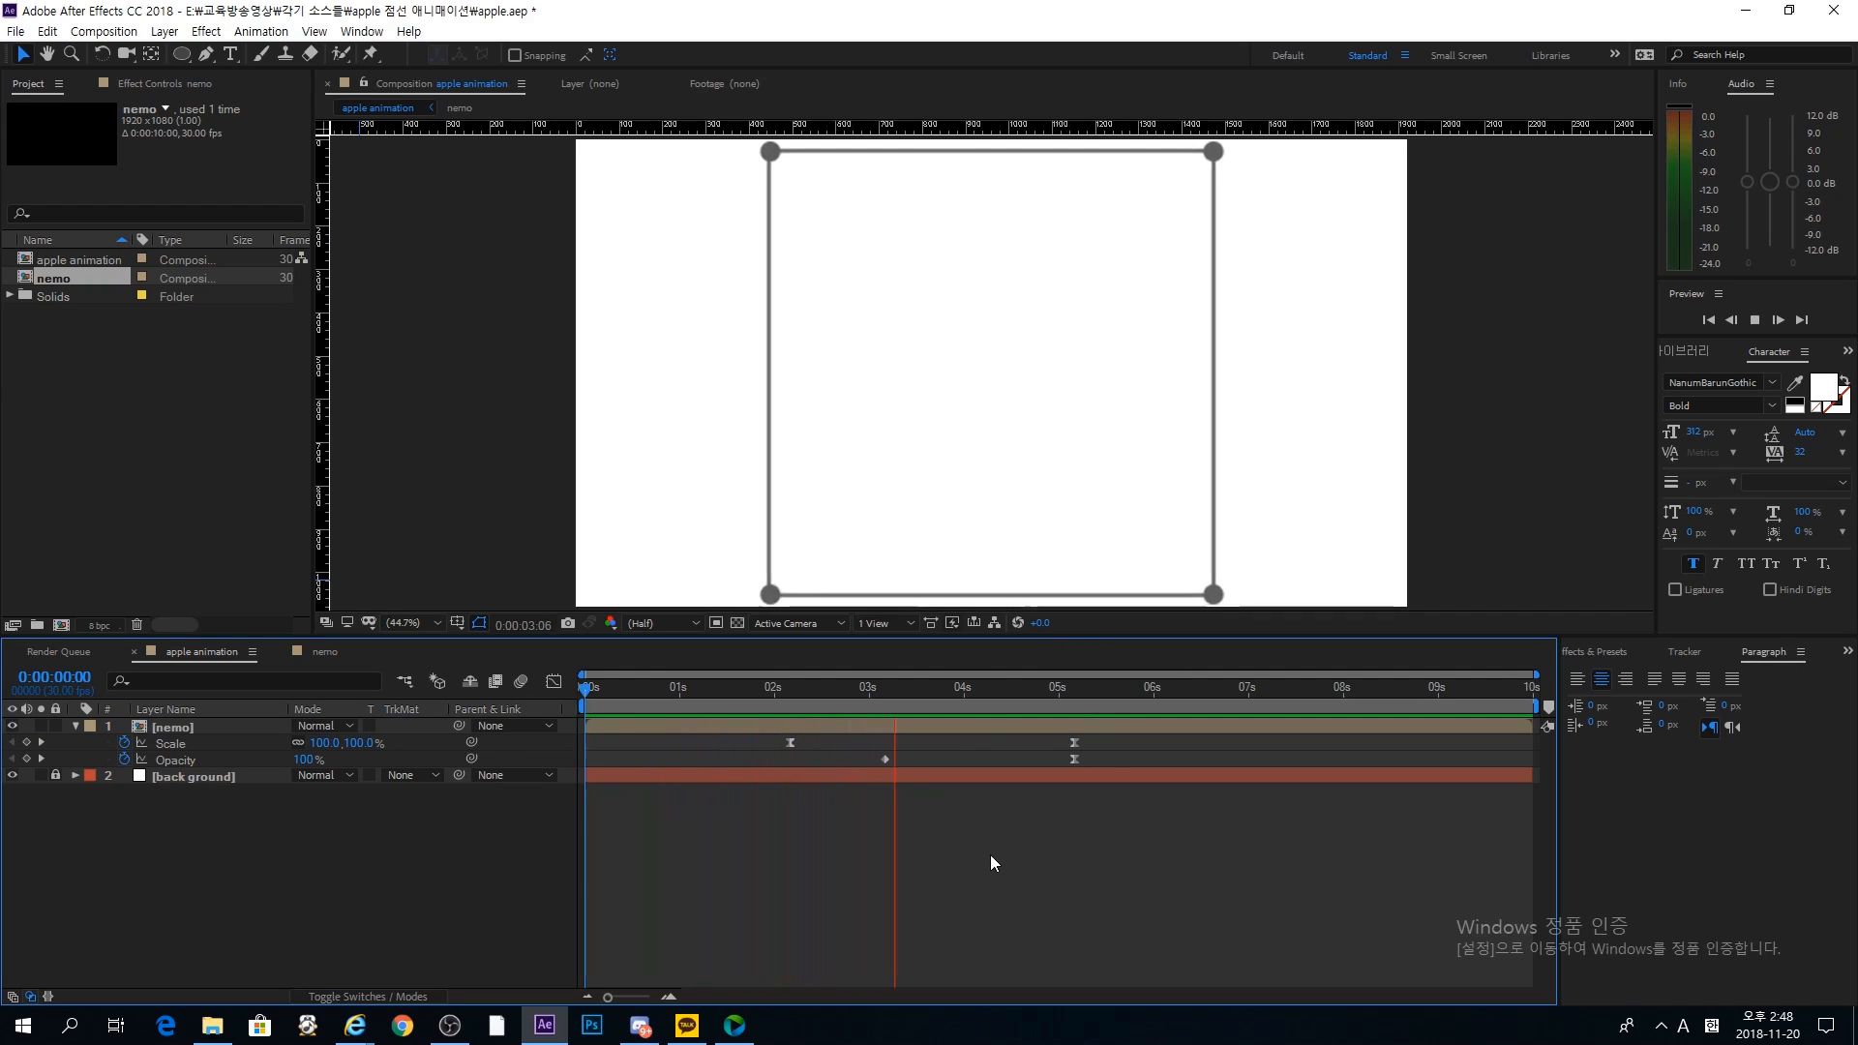
key(space)
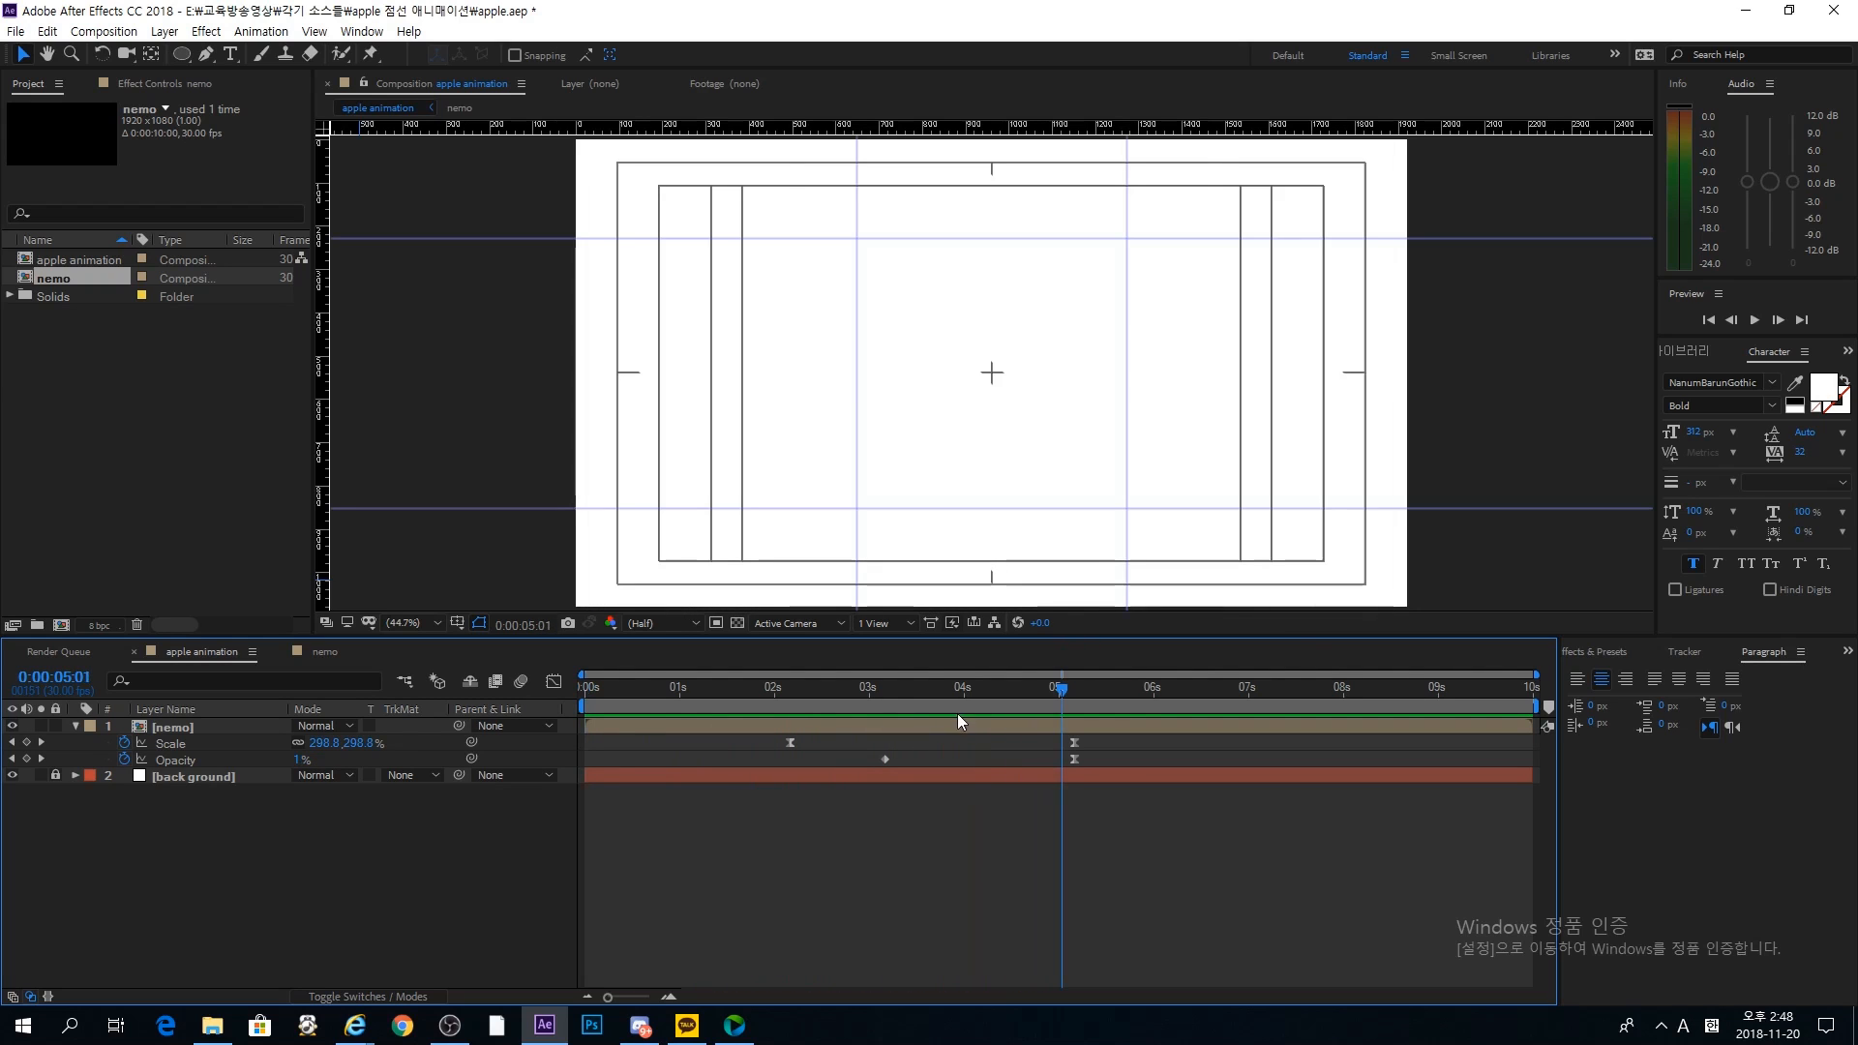
Step: Apply Fast Blur (Legacy) to the nemo layer and keyframe its Blurriness at 0 at 0:00:03:05
drag(892, 689, 884, 689)
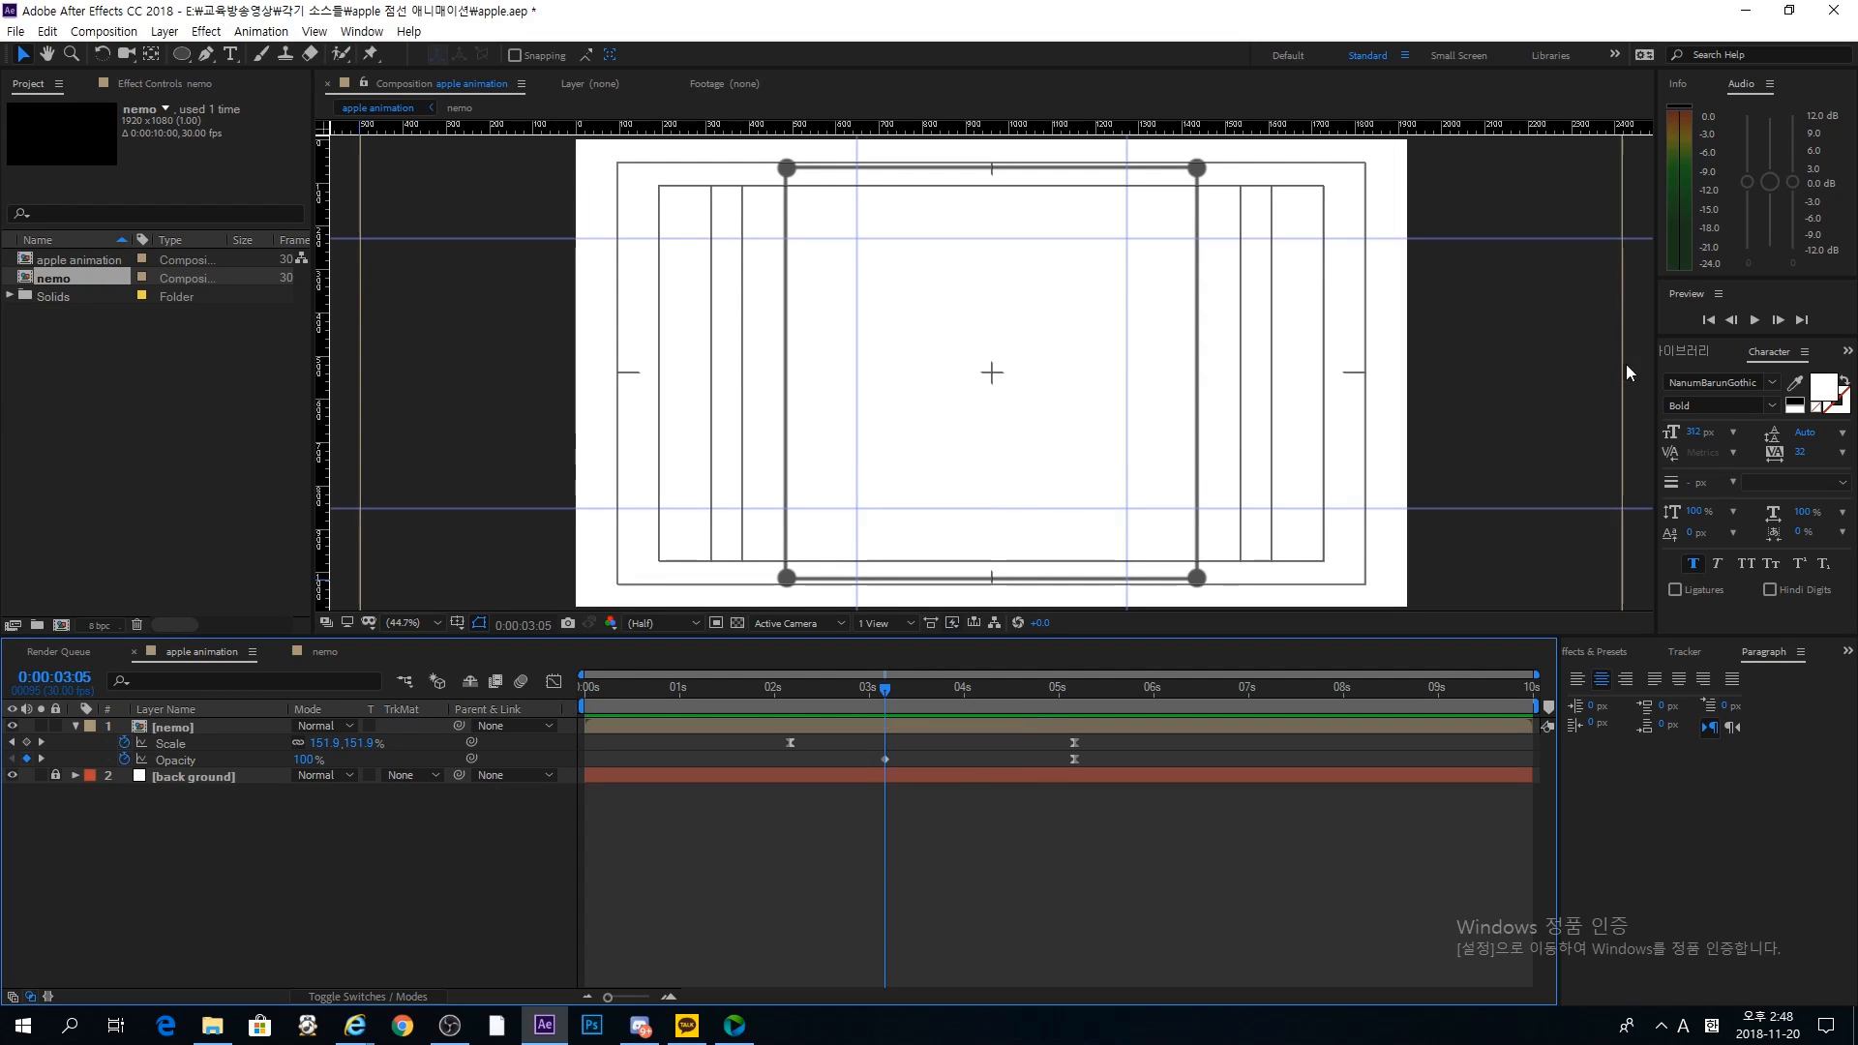
click(1595, 655)
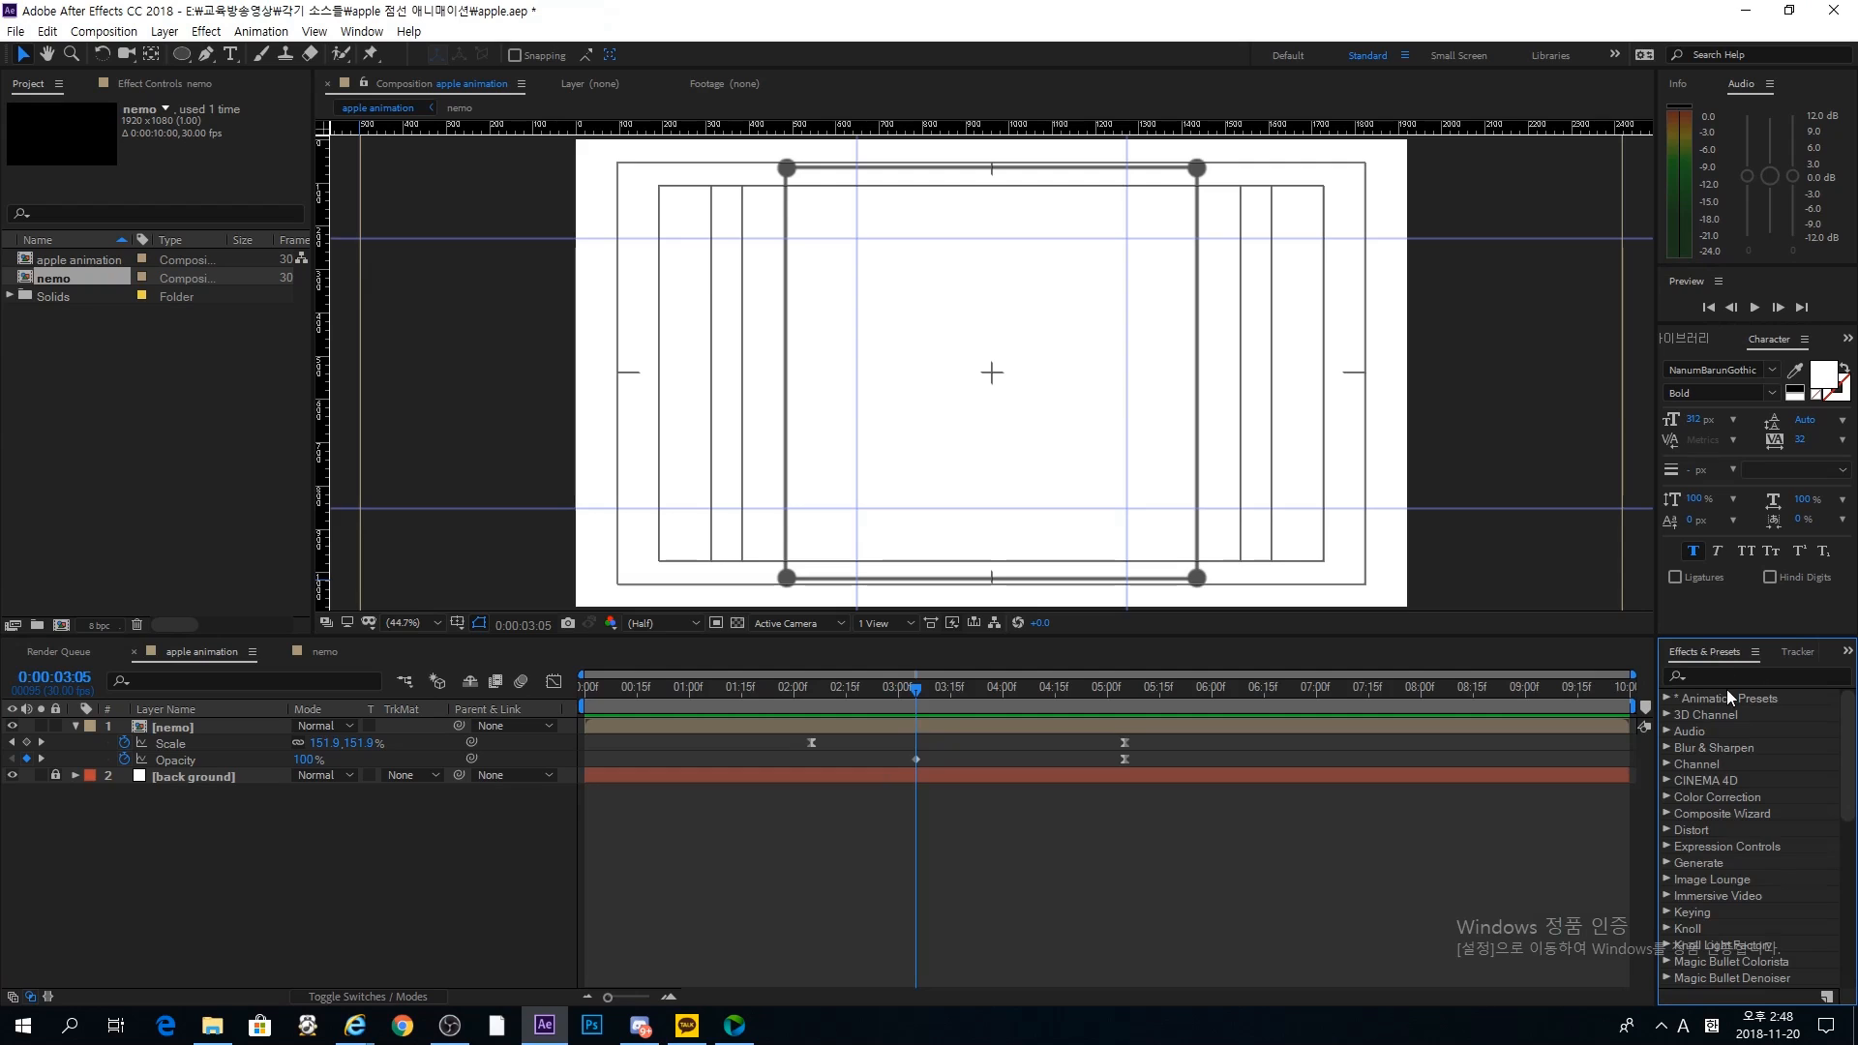
click(1710, 677)
text(fast)
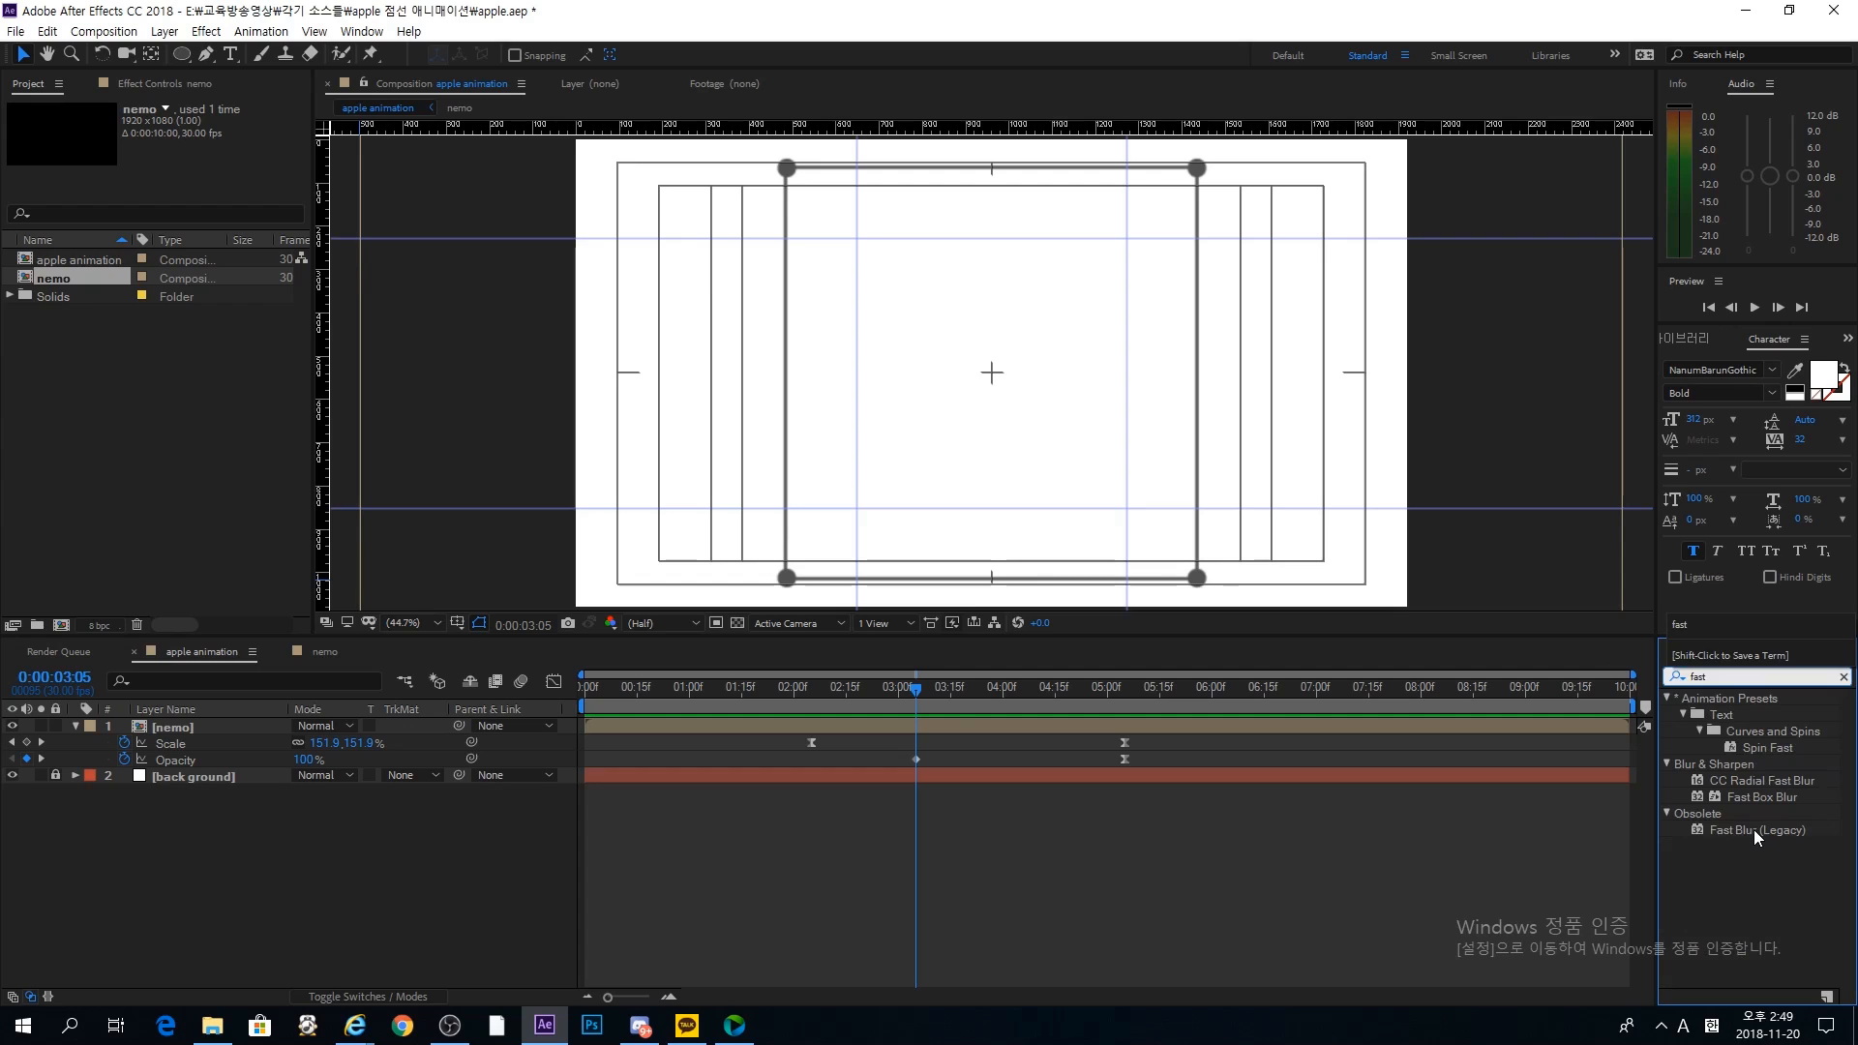
click(1754, 829)
click(946, 726)
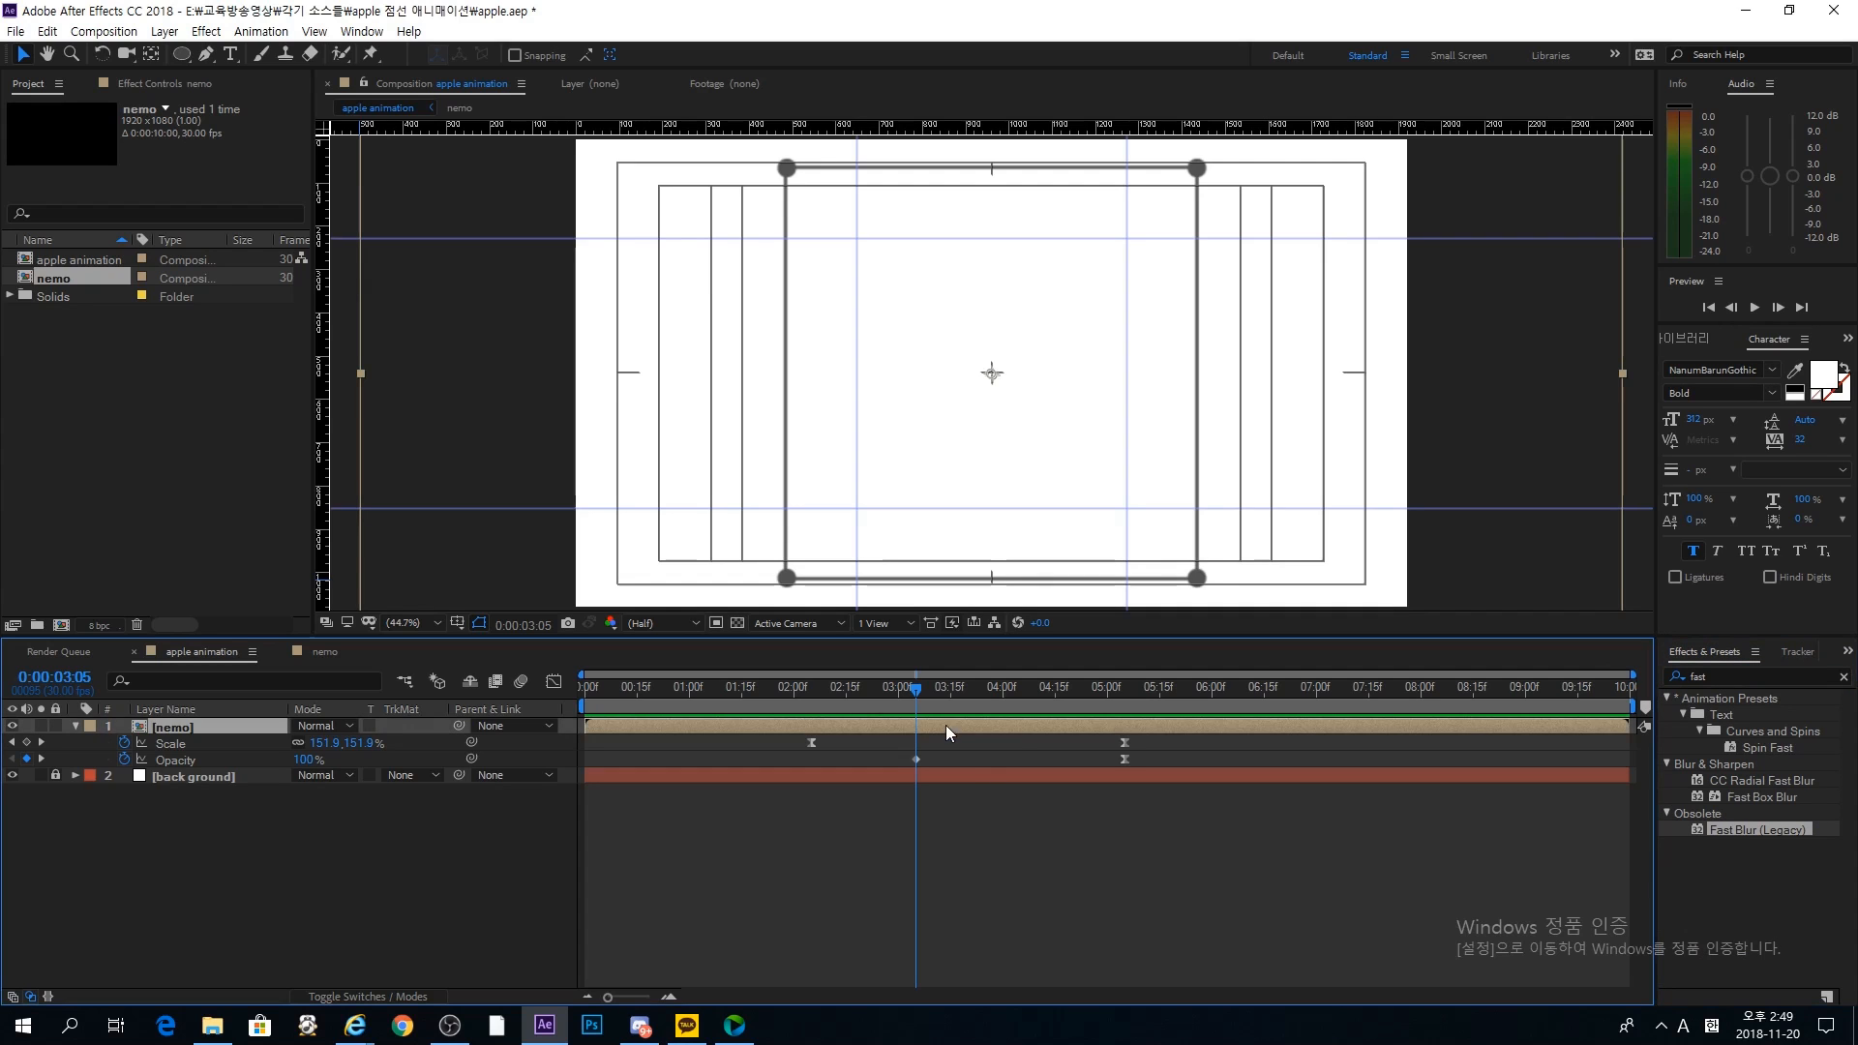
double_click(1746, 832)
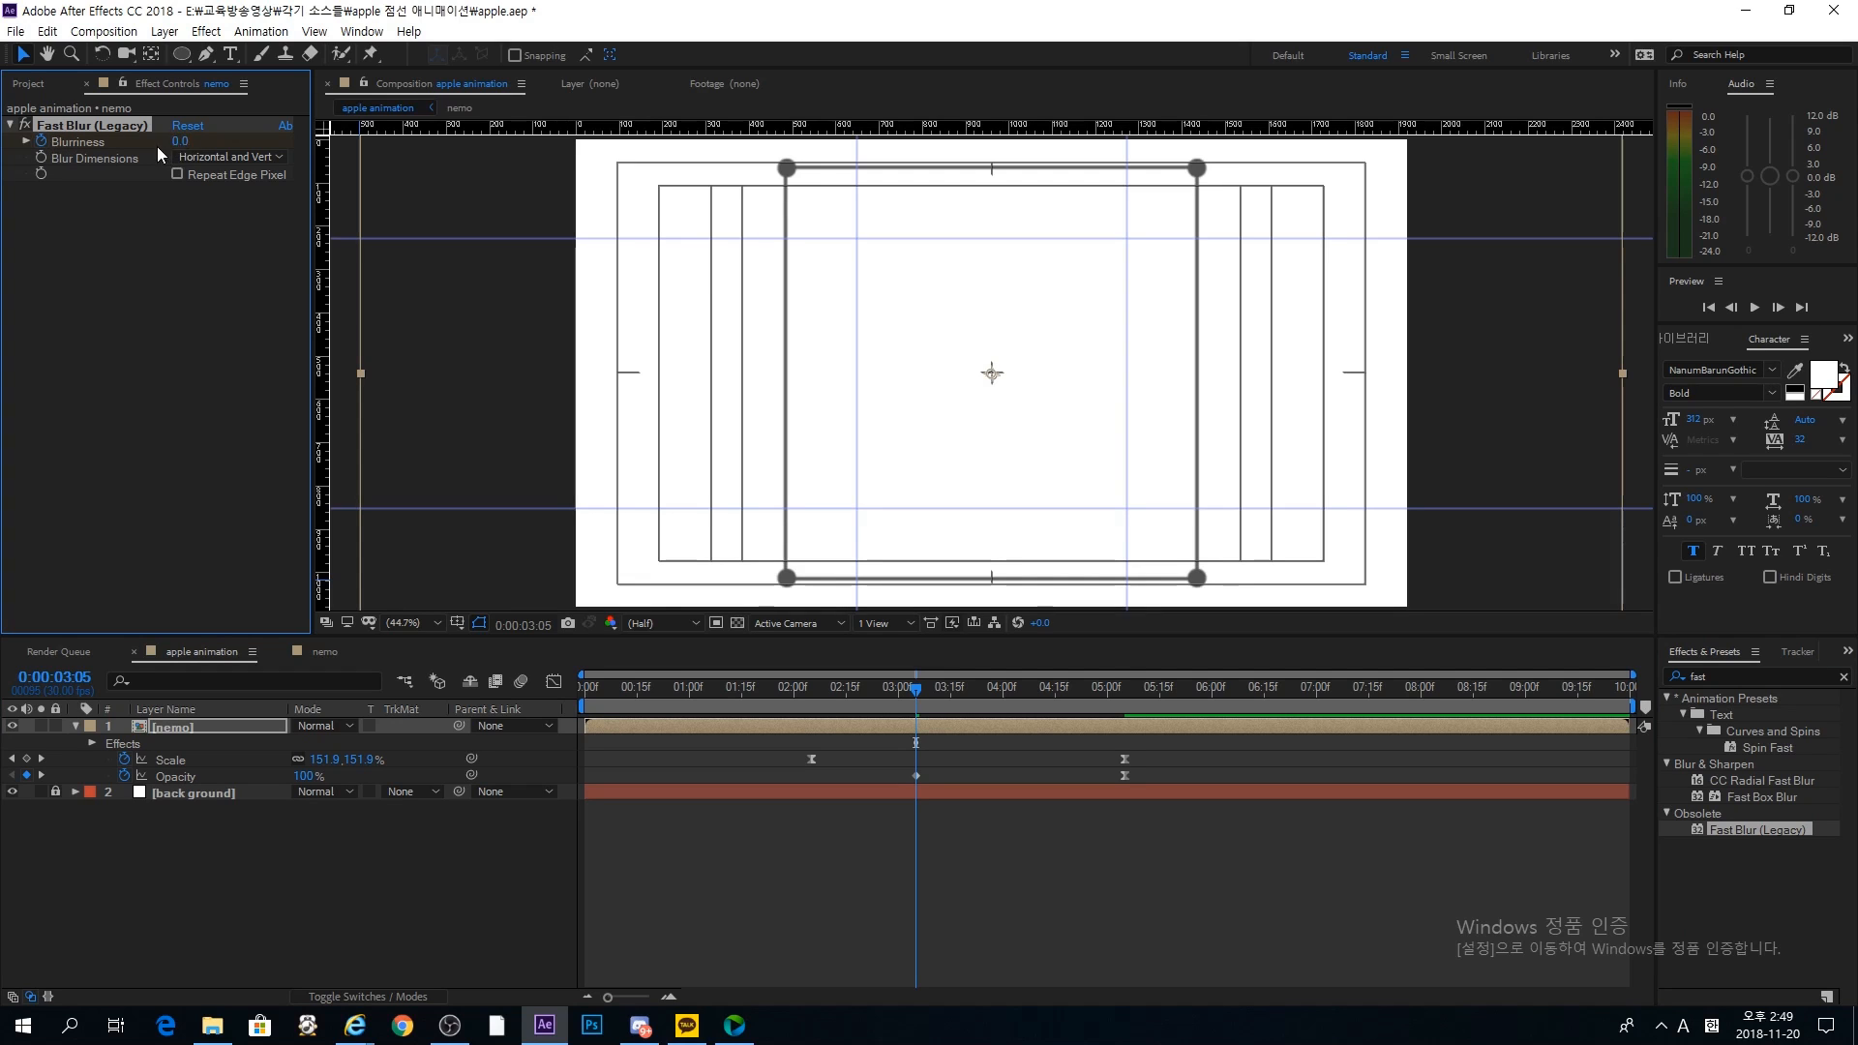
Step: Set the nemo layer's Blurriness to 20 at 0:00:05:05
click(1122, 691)
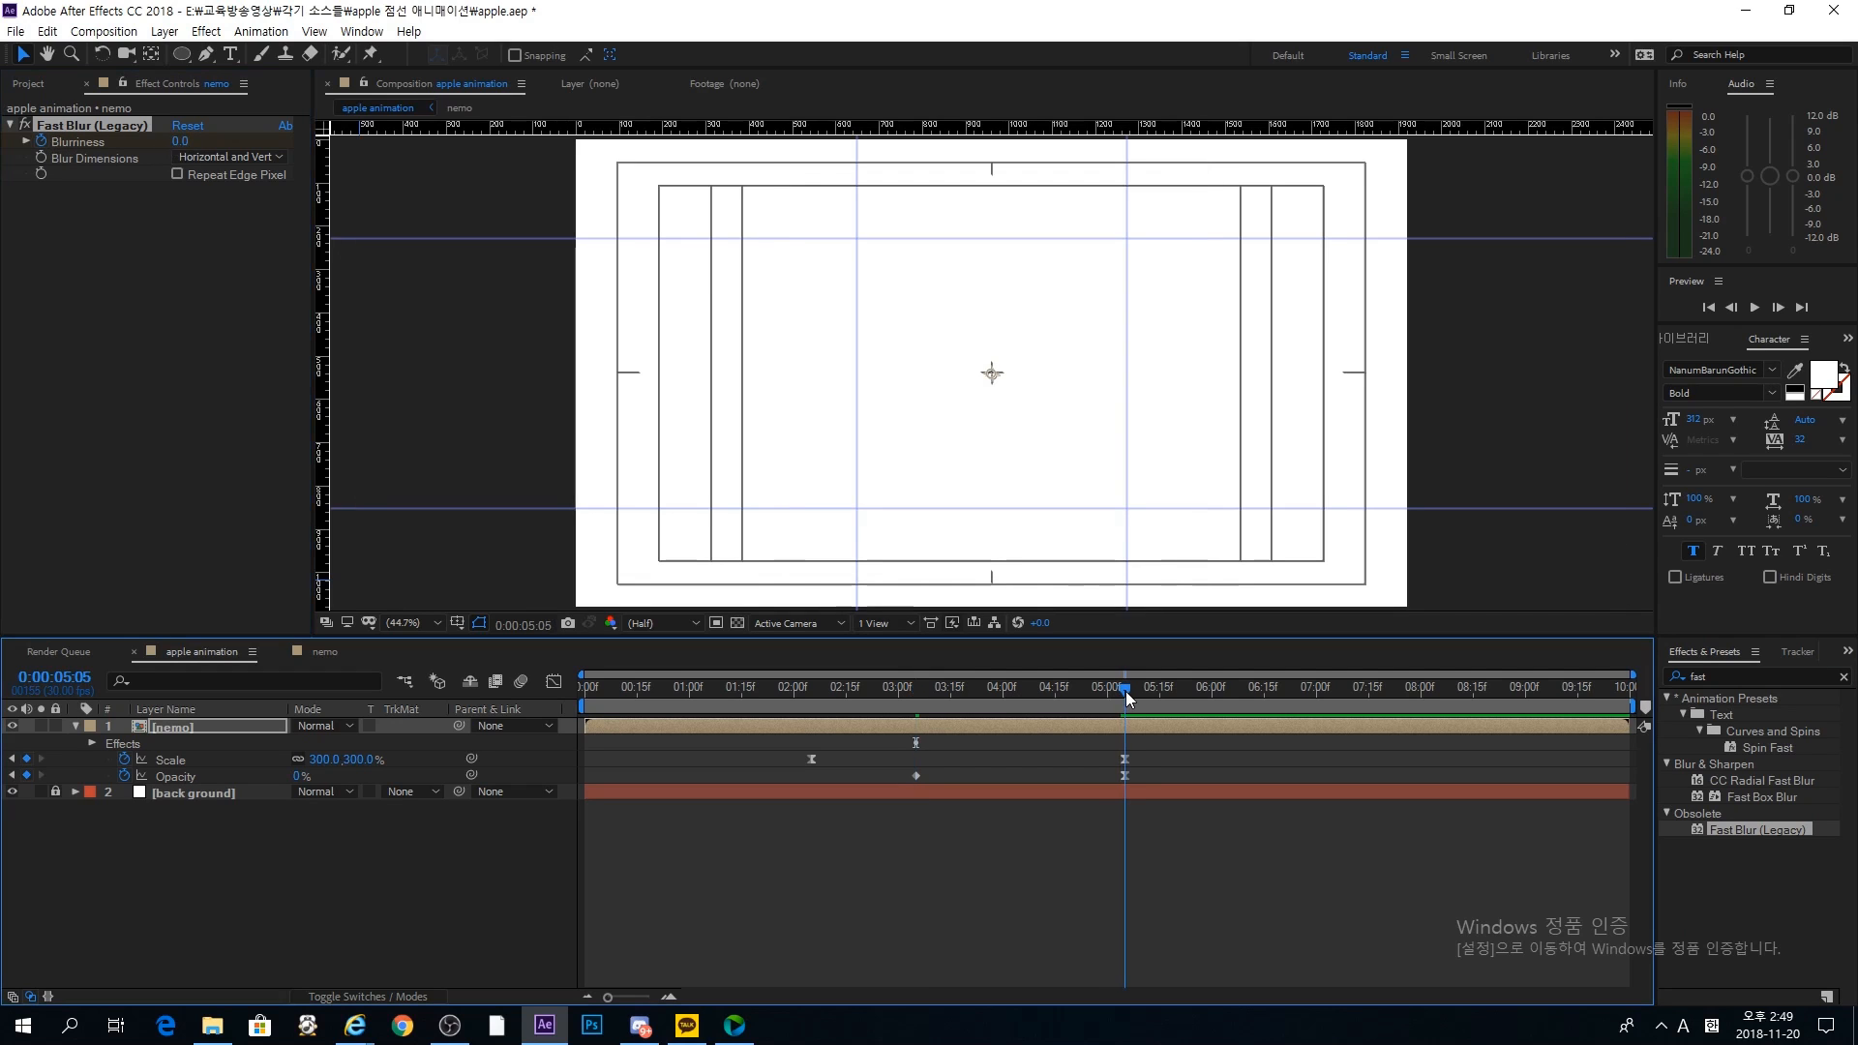
click(181, 142)
key(Return)
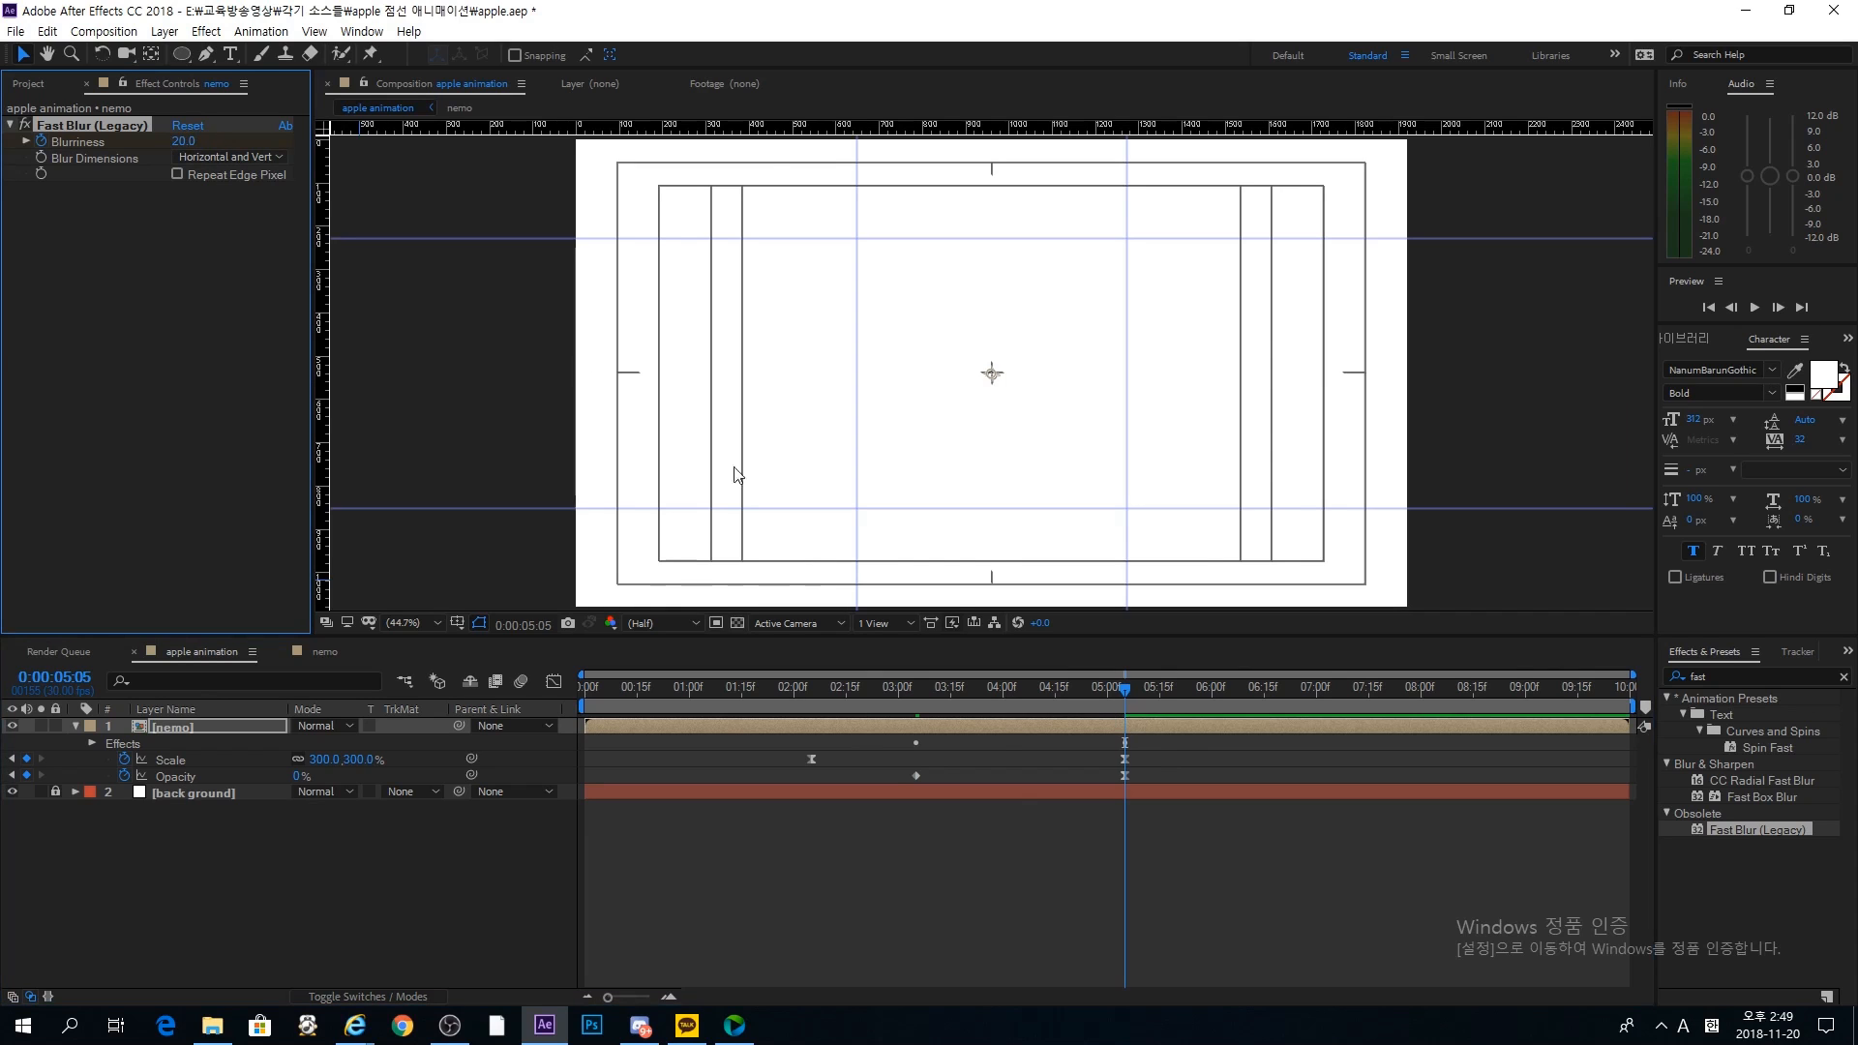
Step: Preview the main composition to check the blur on the enlarging square
click(941, 758)
click(913, 689)
click(916, 742)
key(space)
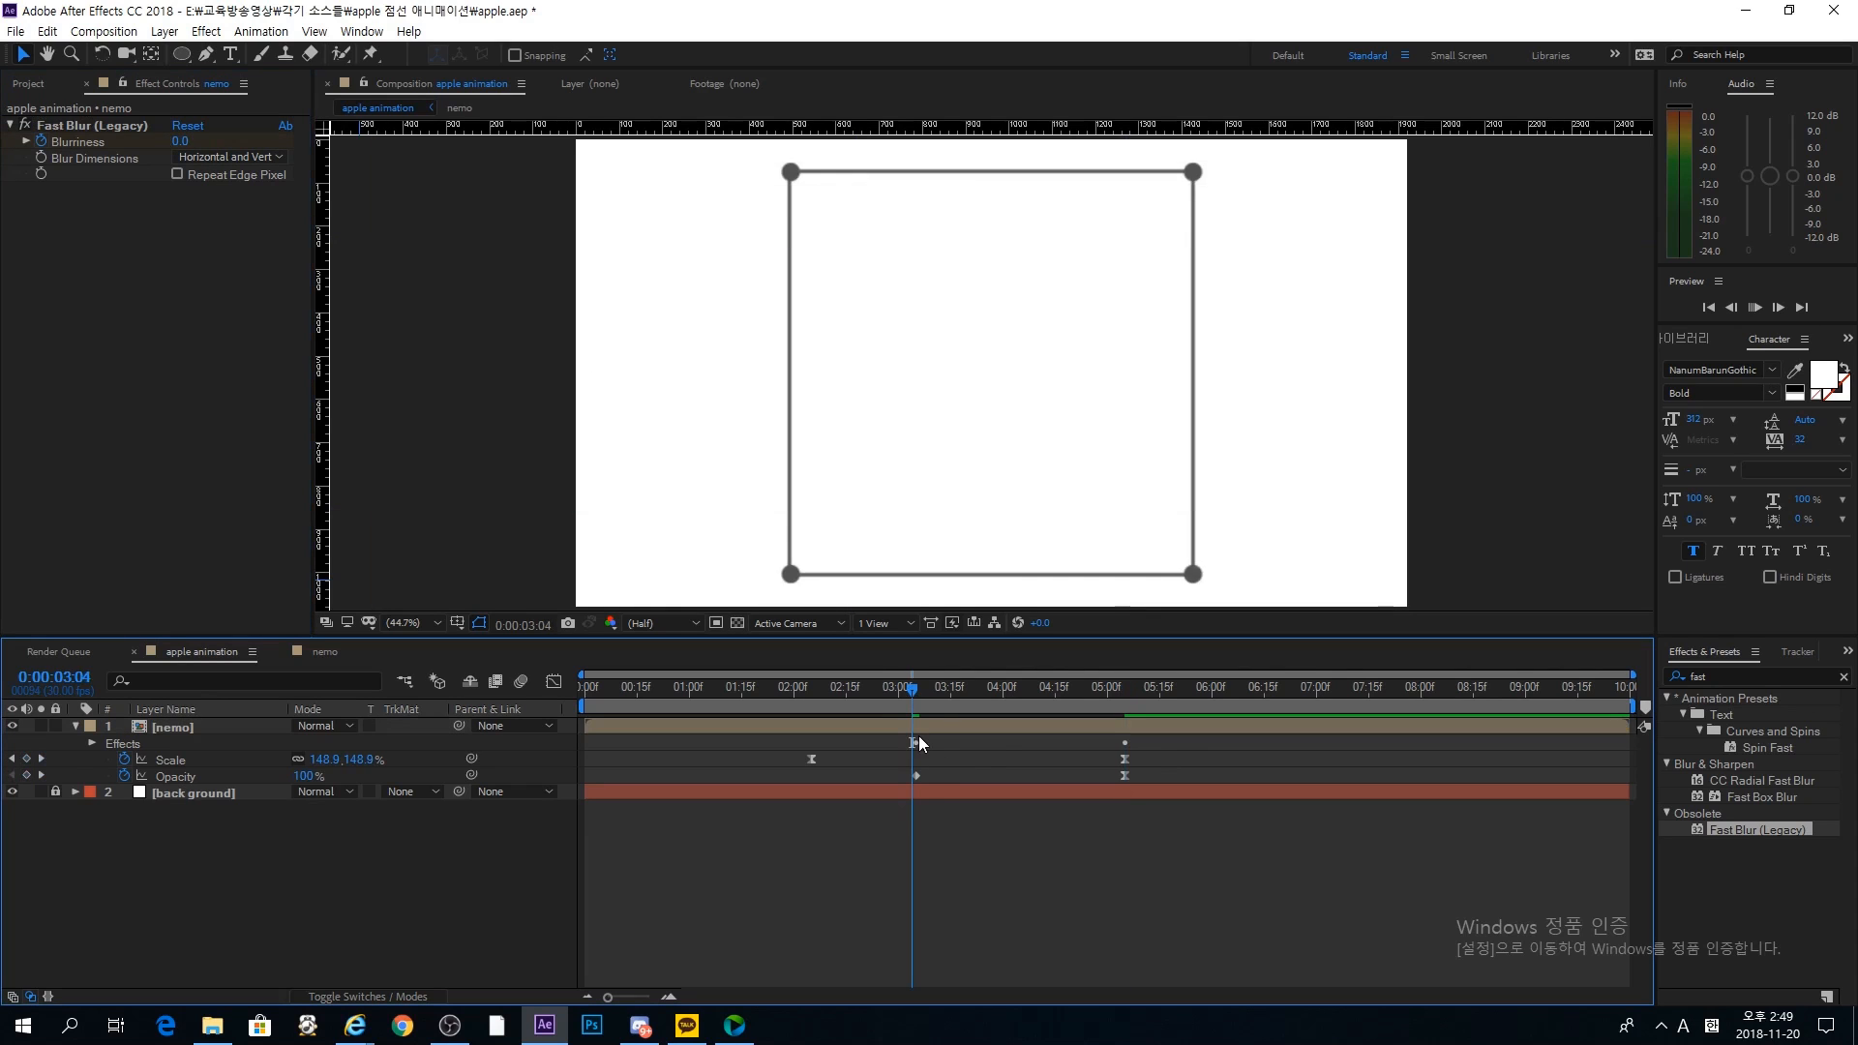
key(space)
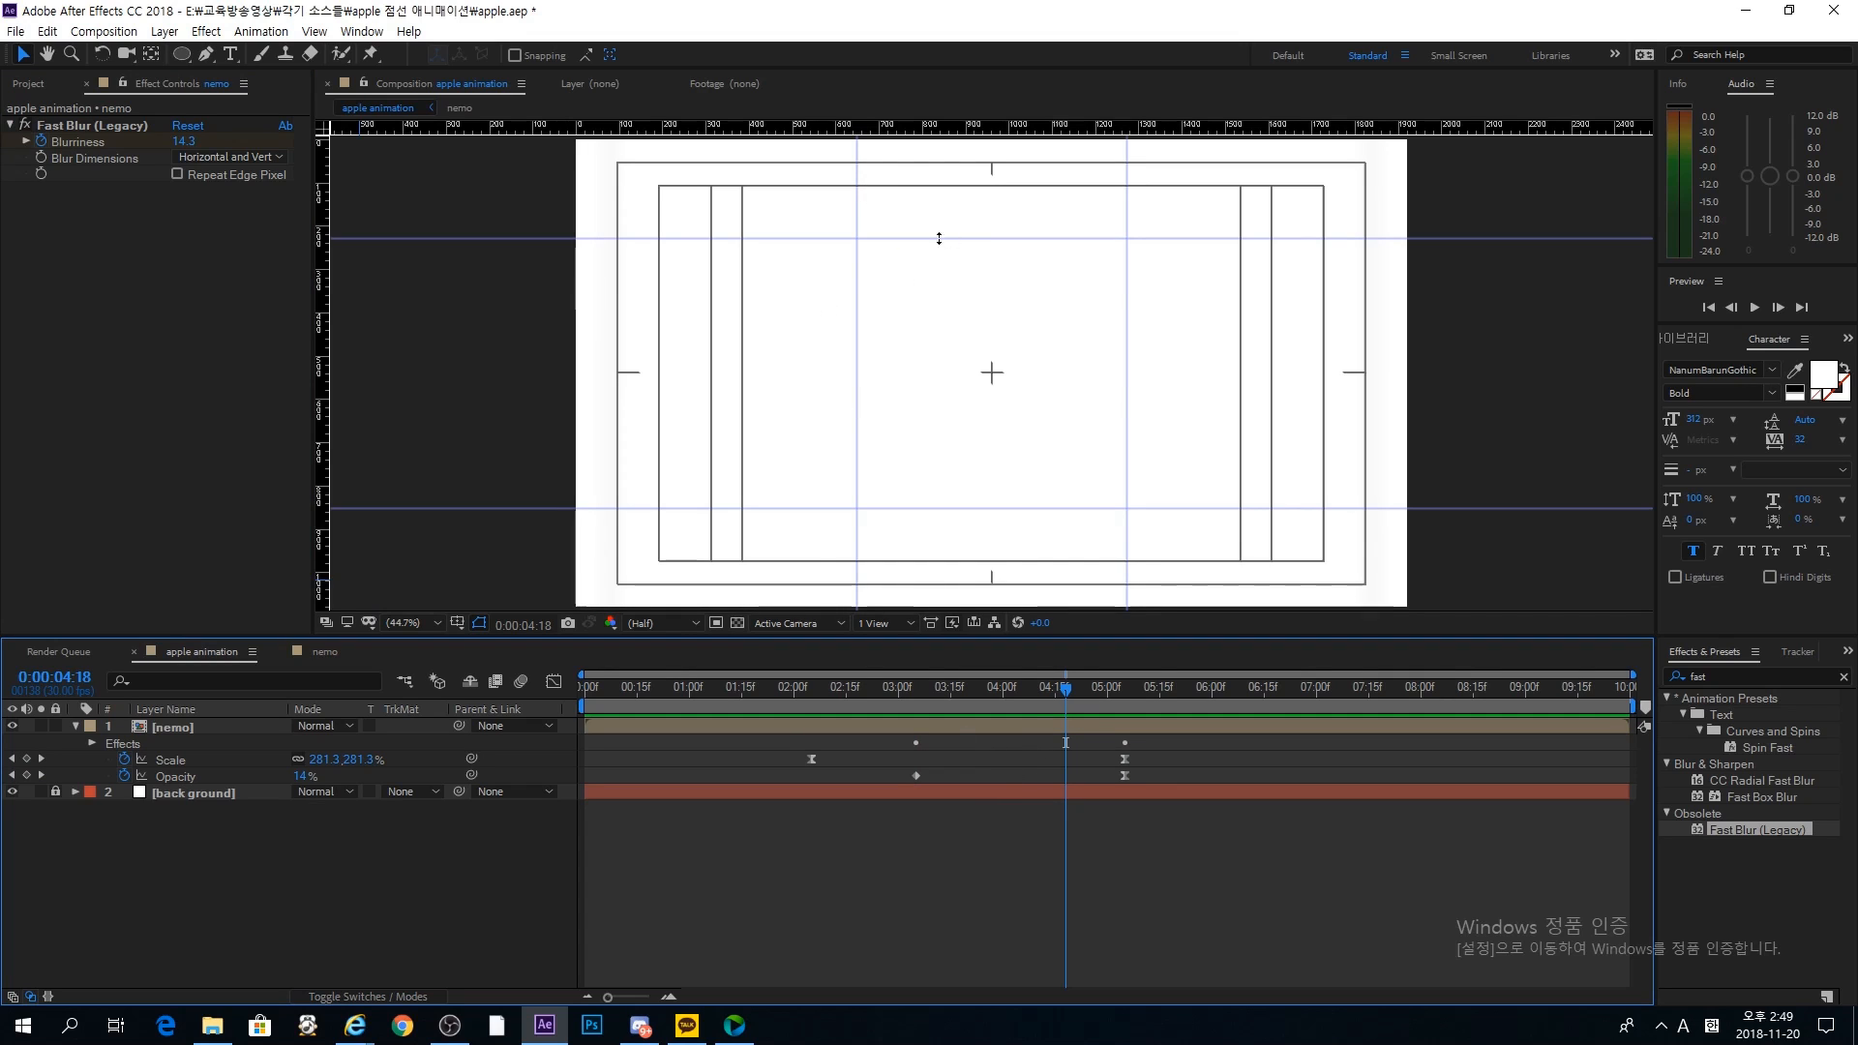
Step: Remove the two horizontal and two vertical guides from the composition view
drag(935, 238, 934, 128)
drag(932, 507, 931, 128)
drag(1127, 338, 320, 372)
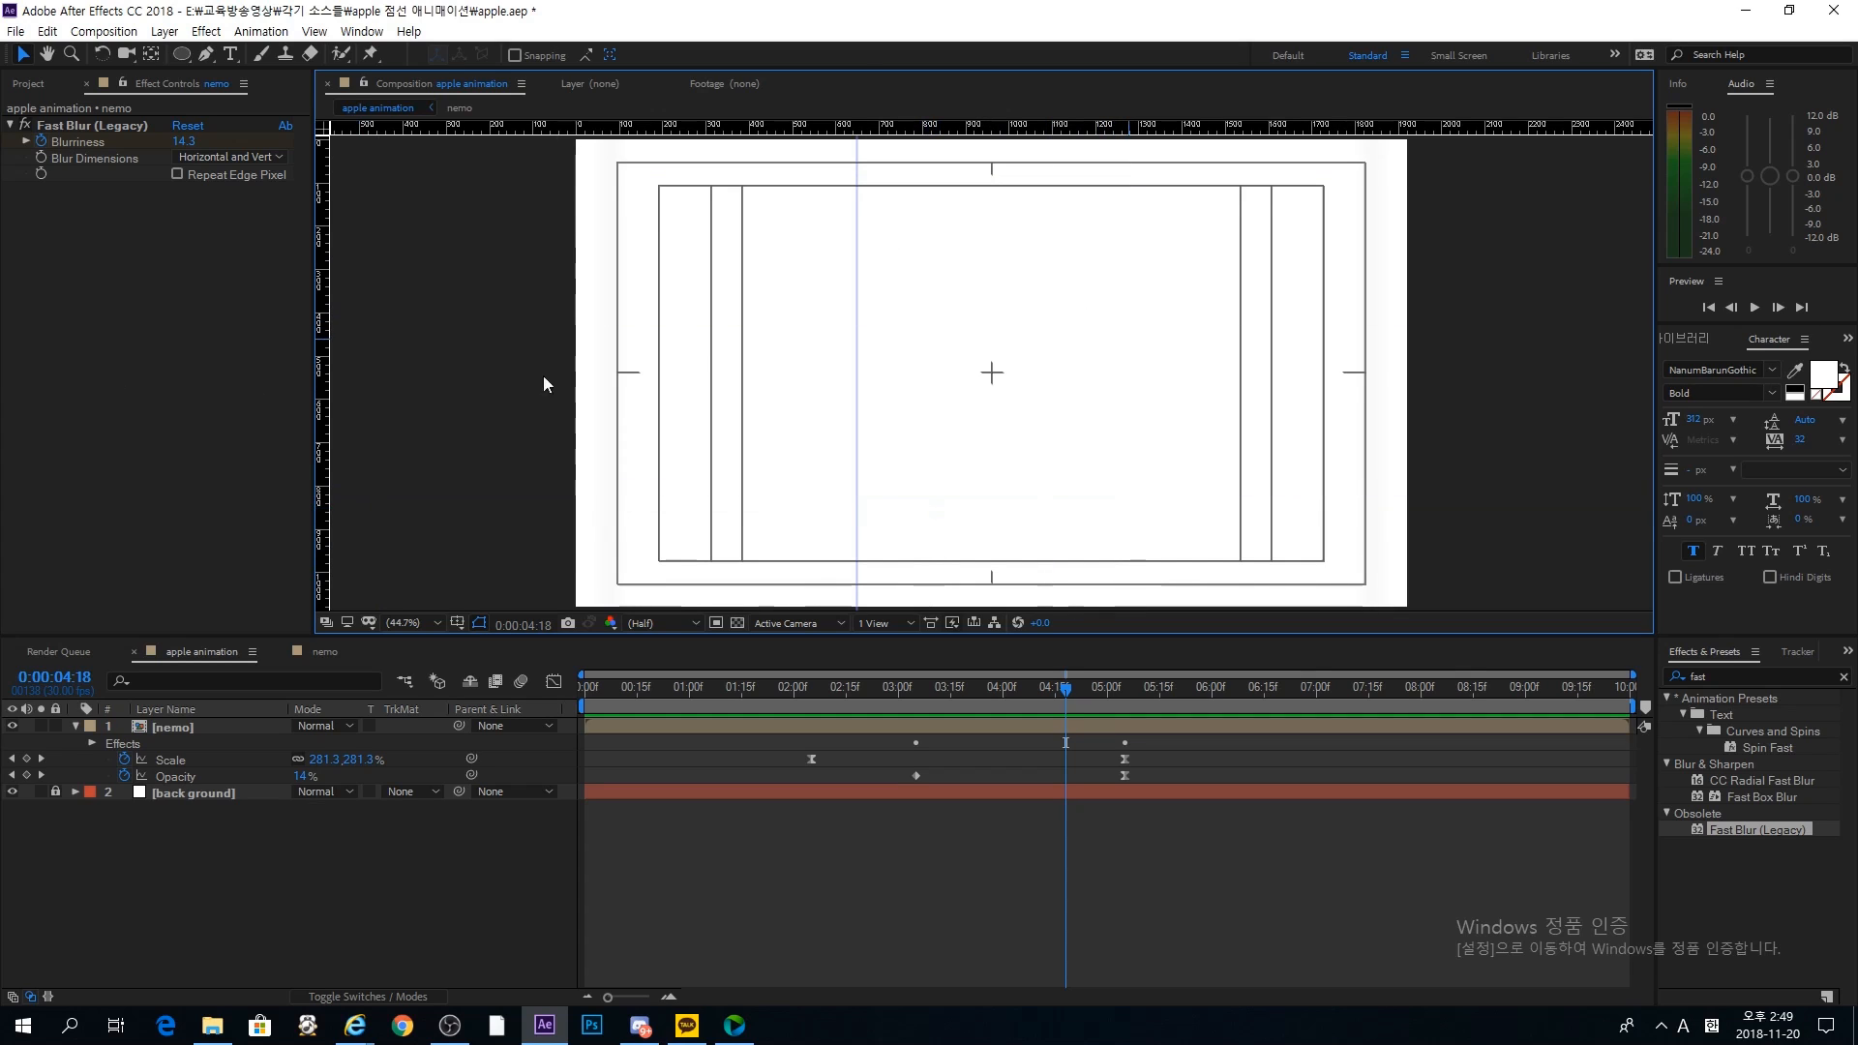
drag(856, 394, 5, 440)
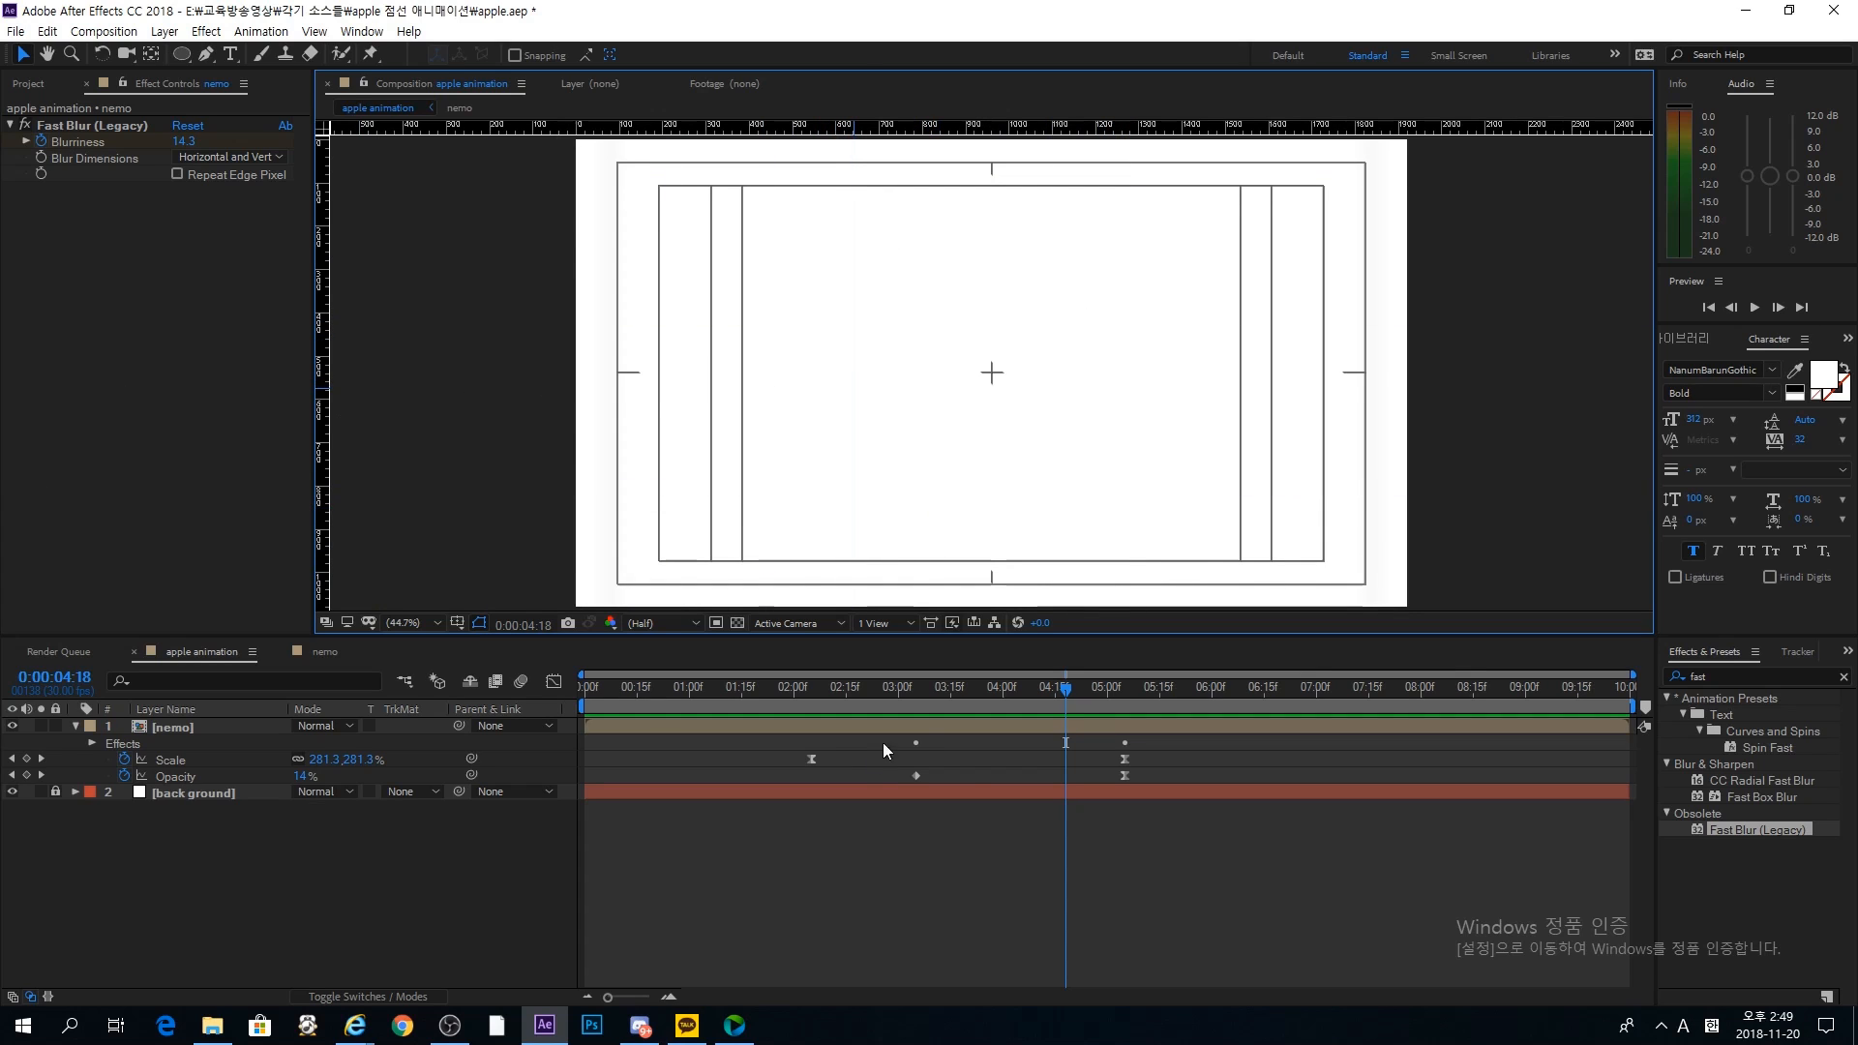
Step: Duplicate the nemo layer and shift the copy so that it starts at 0:00:01:15
click(954, 724)
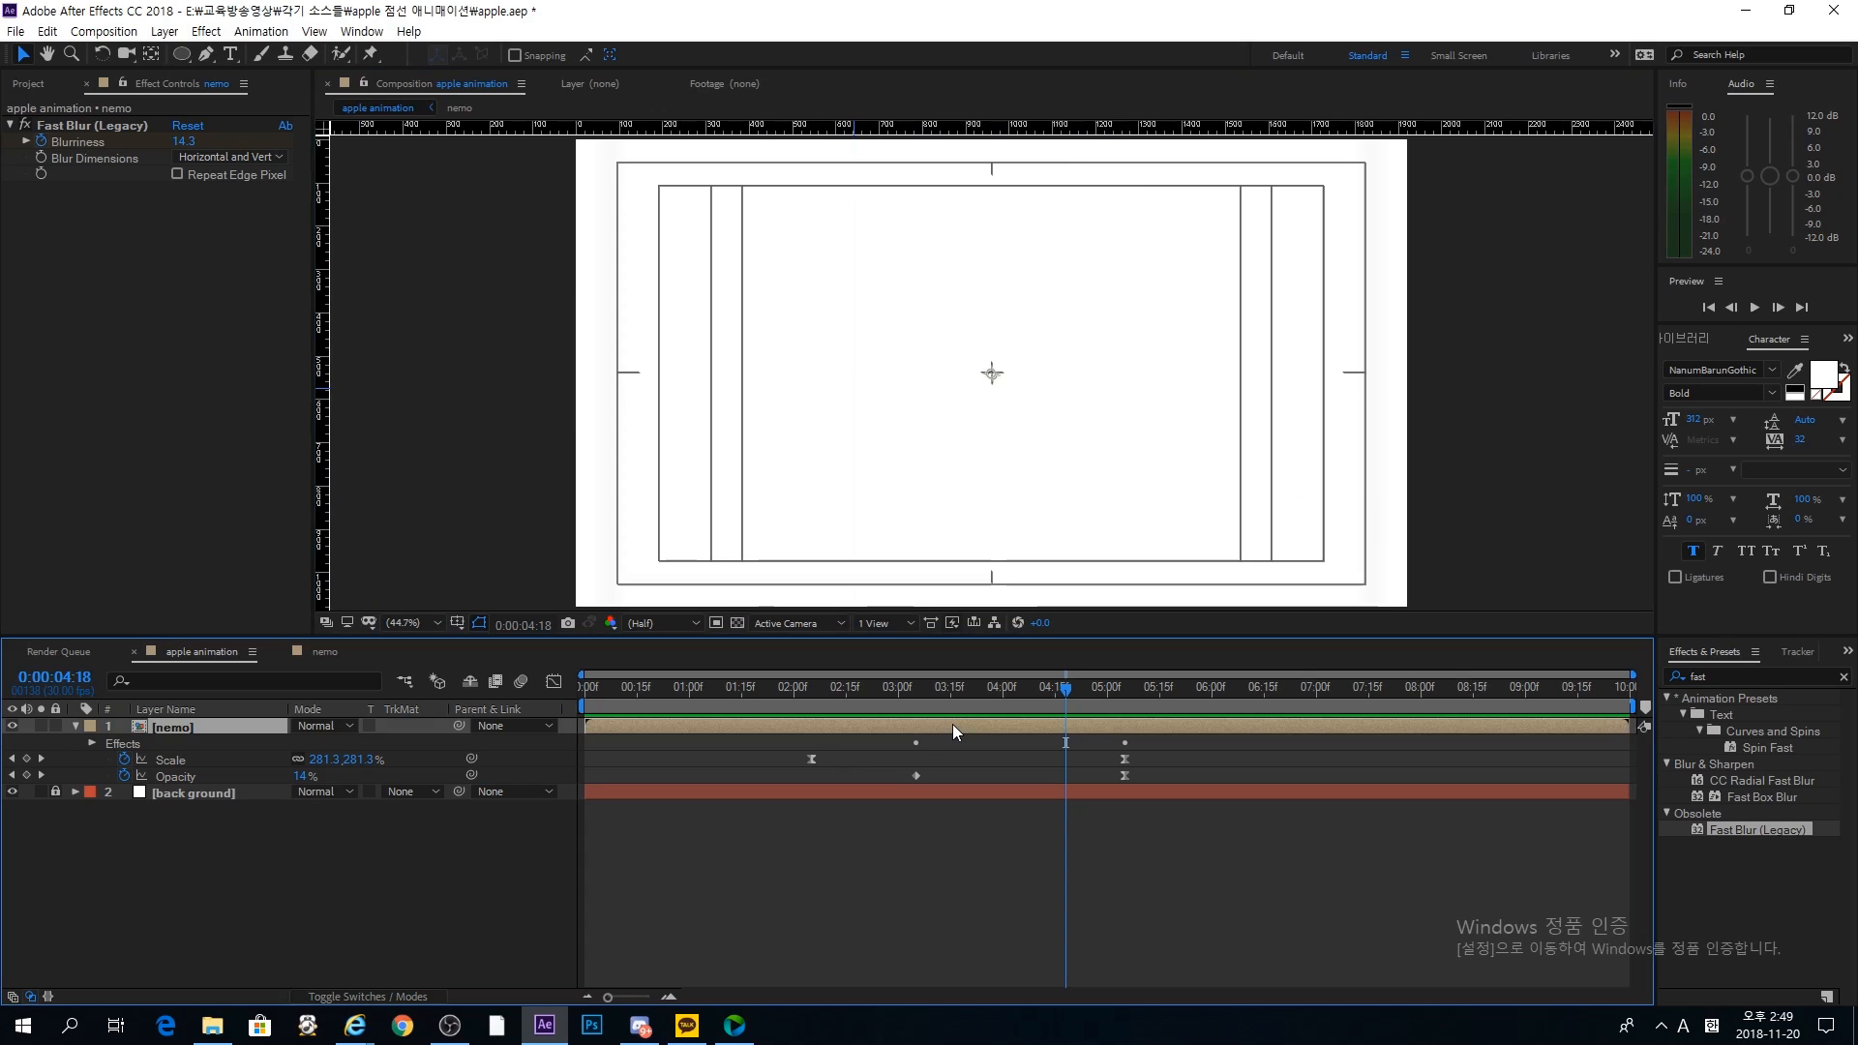
drag(618, 691, 915, 739)
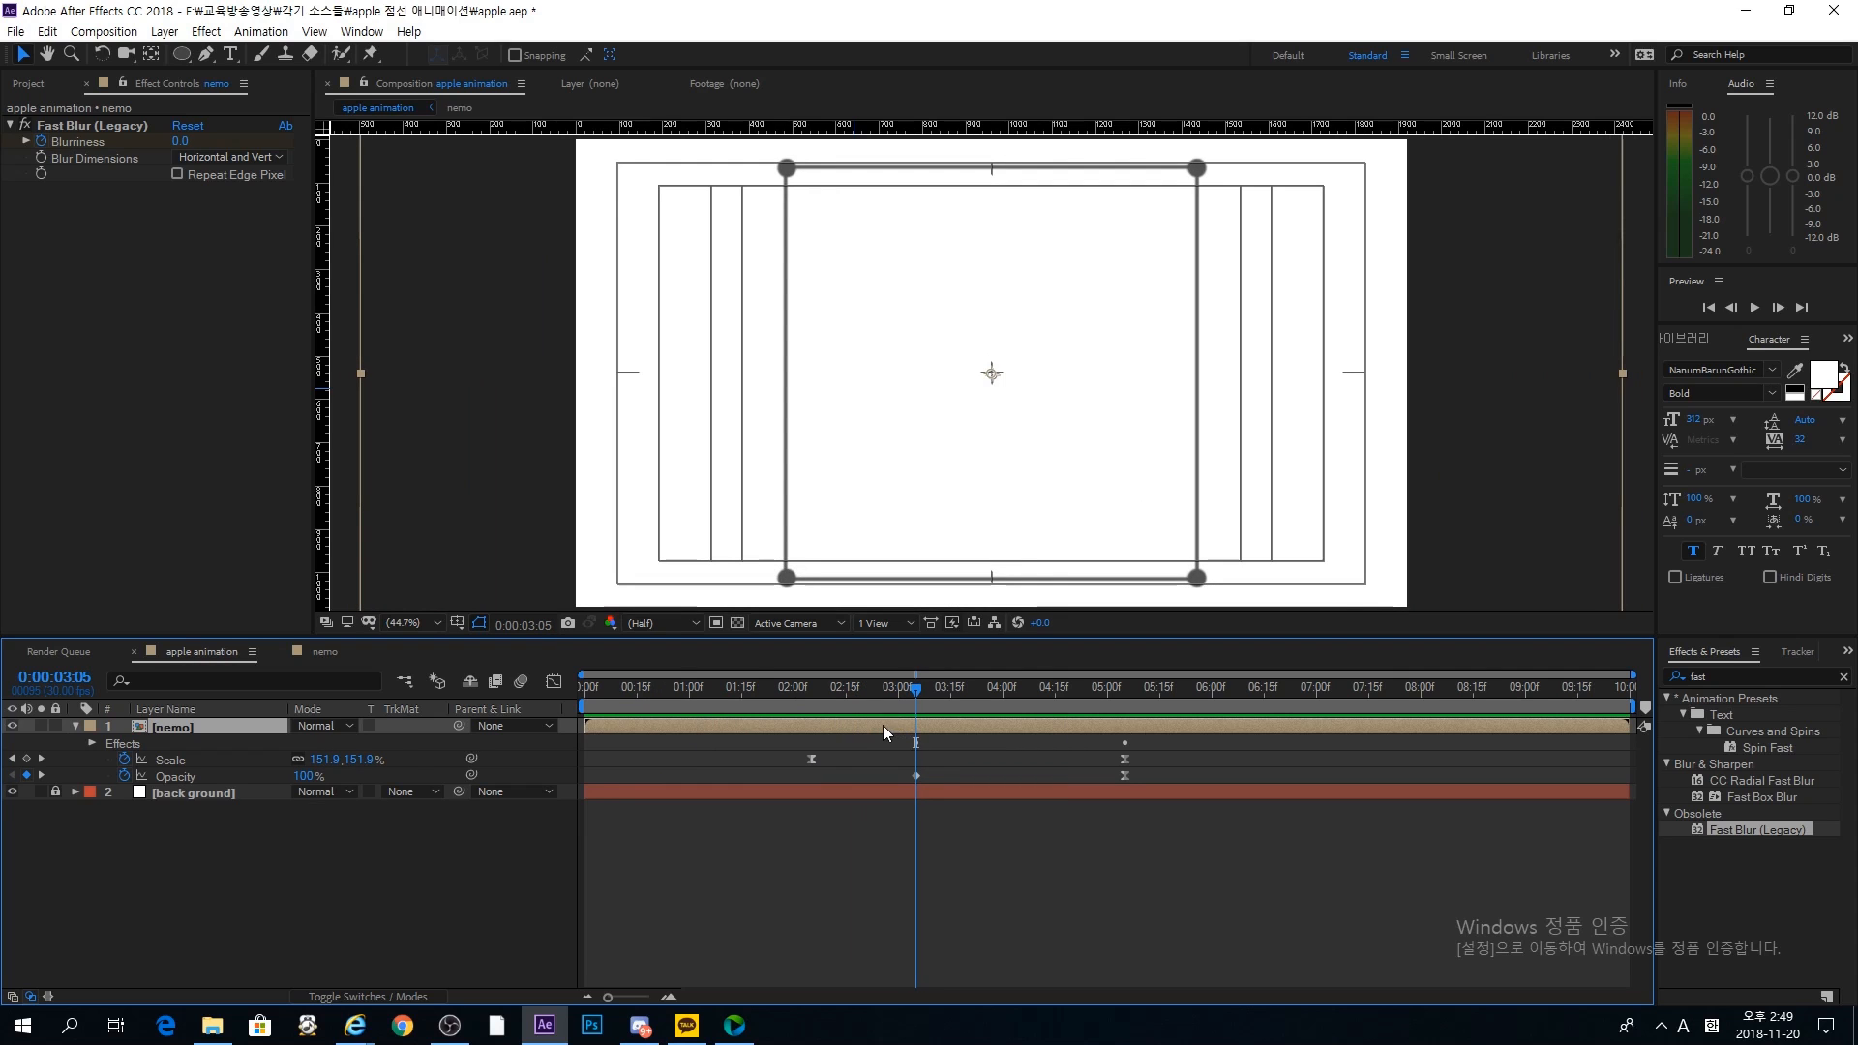
key(ctrl+d)
drag(832, 689, 742, 720)
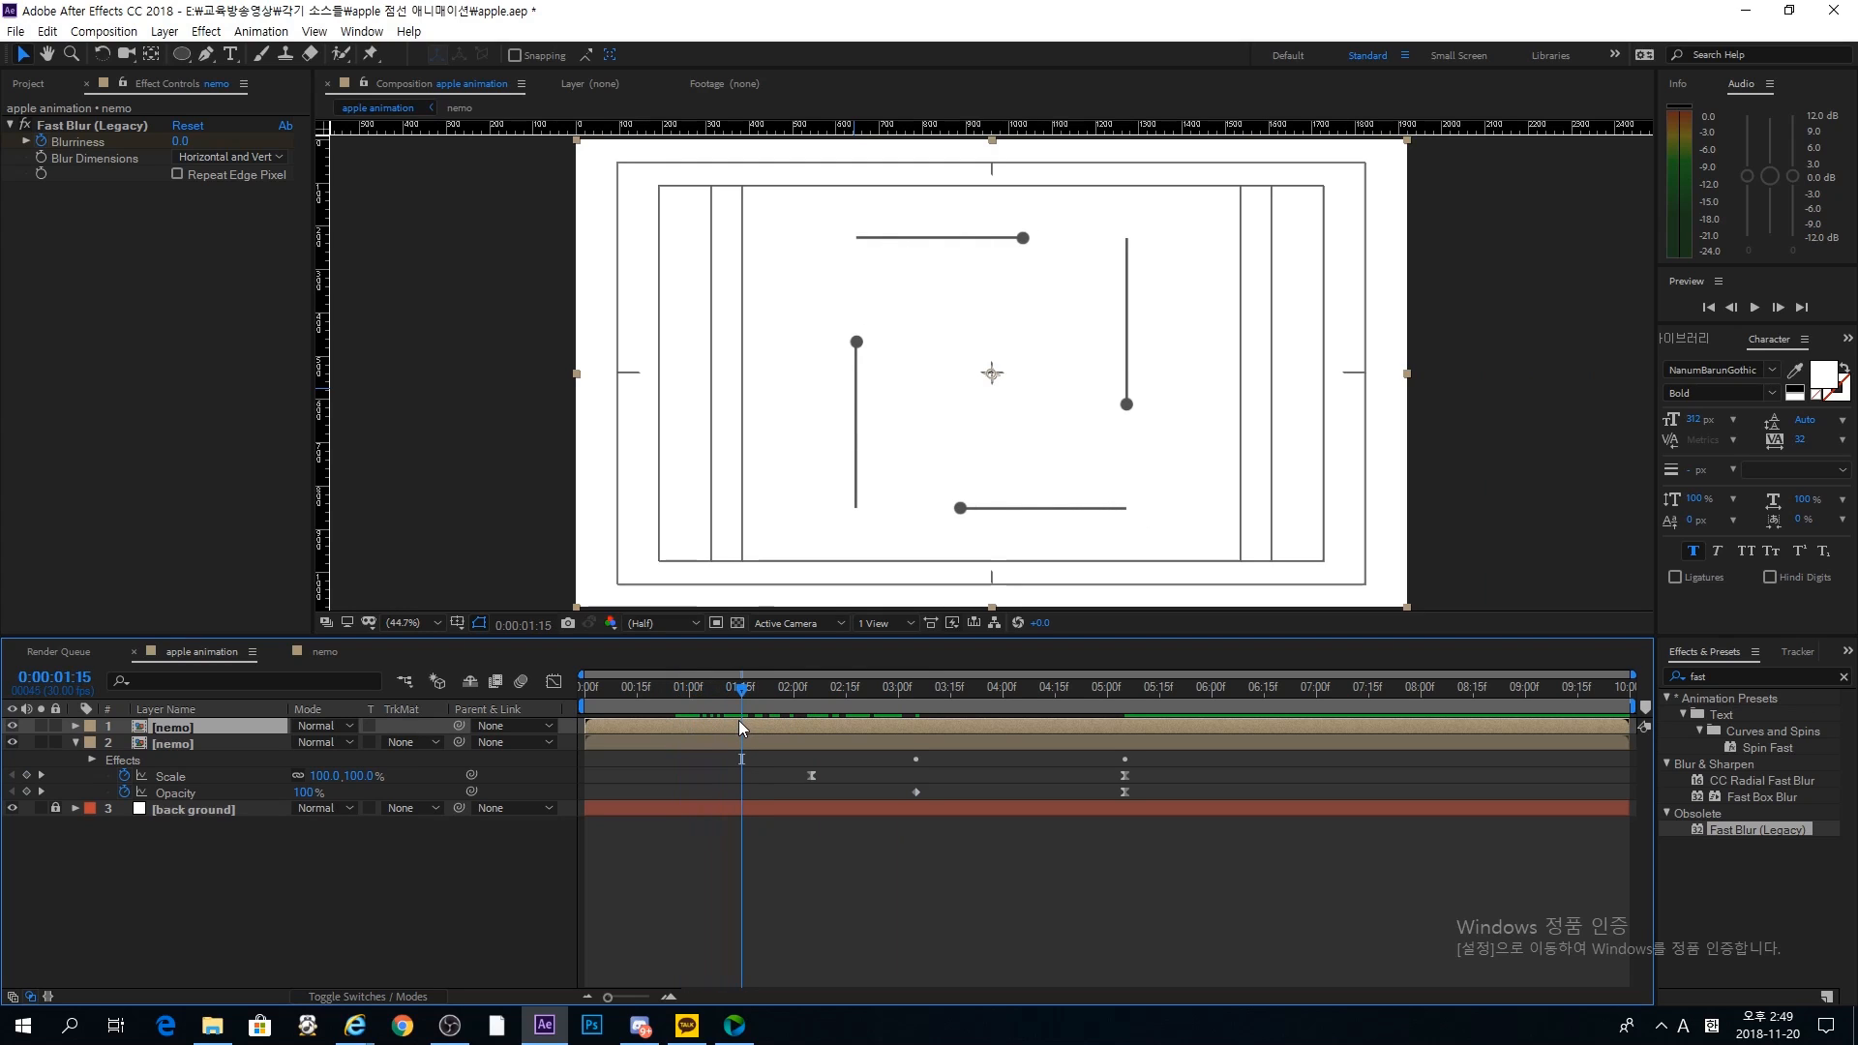
key(alt+bracketleft)
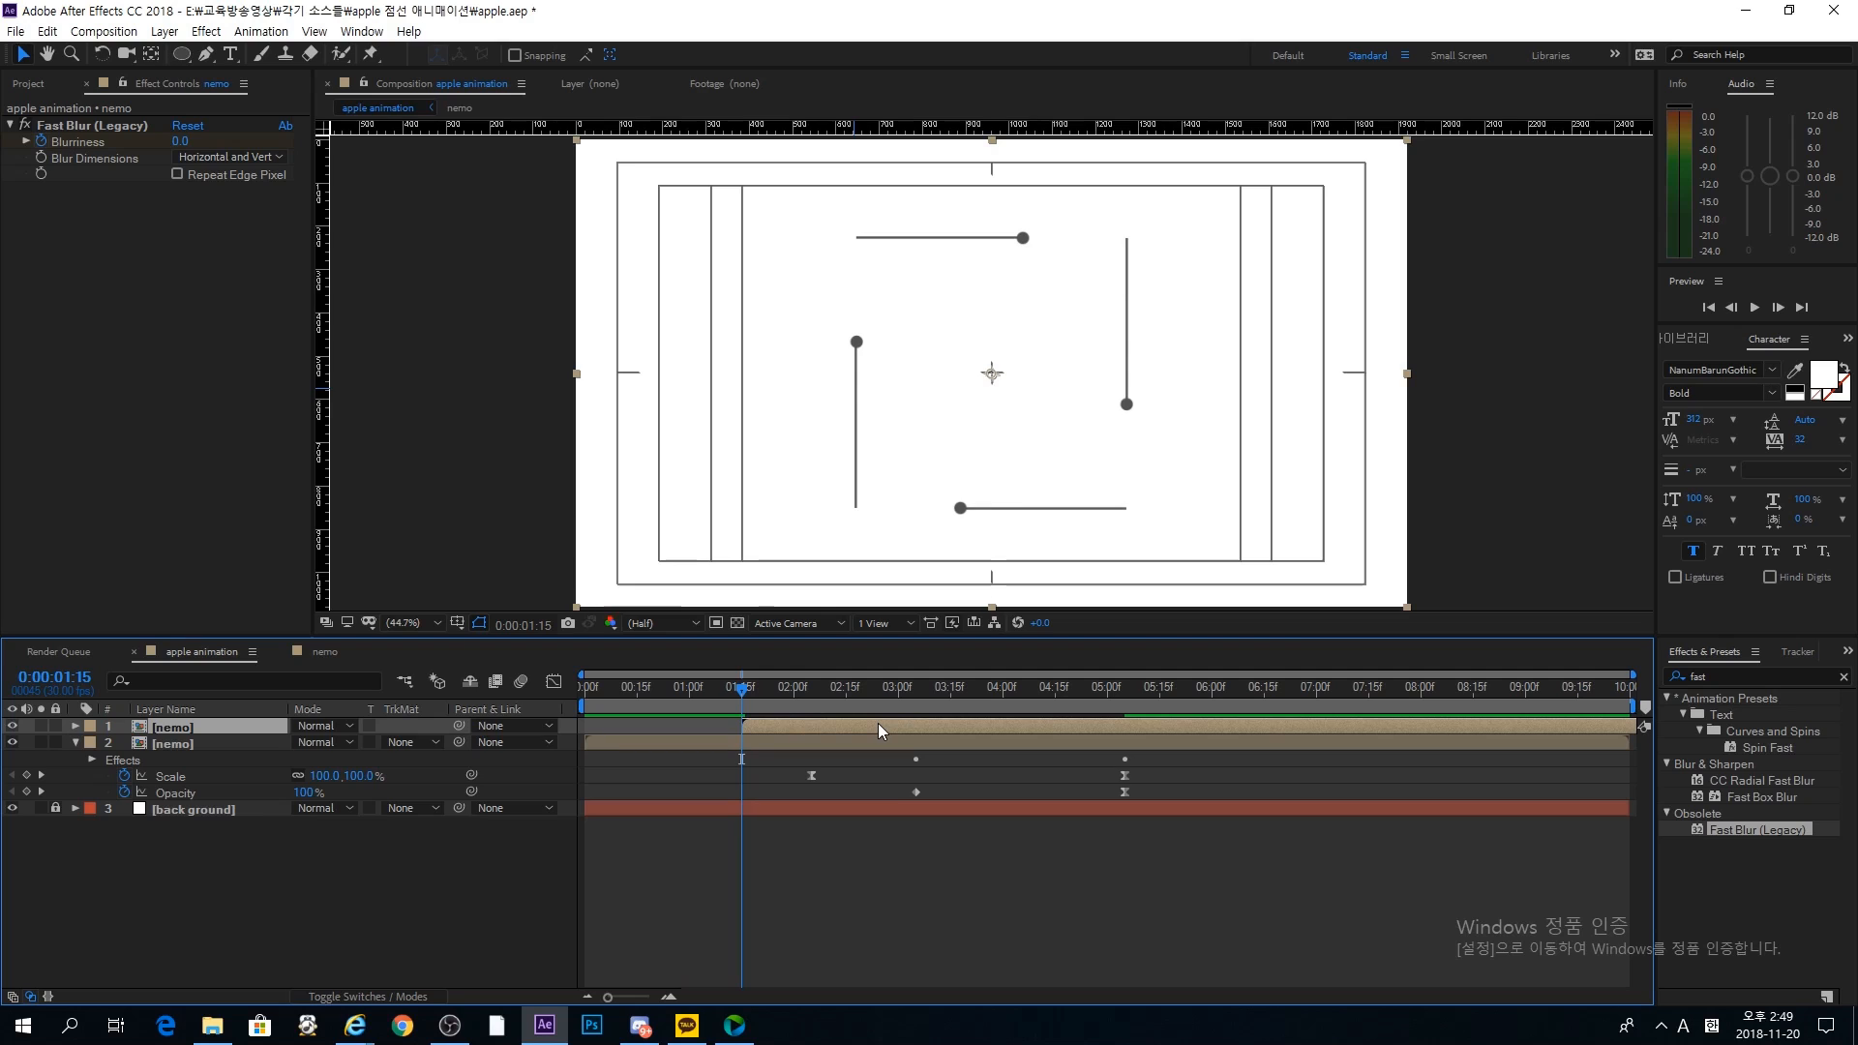
Step: Set the Rotation of the duplicated nemo layer to 45°
key(r)
click(317, 742)
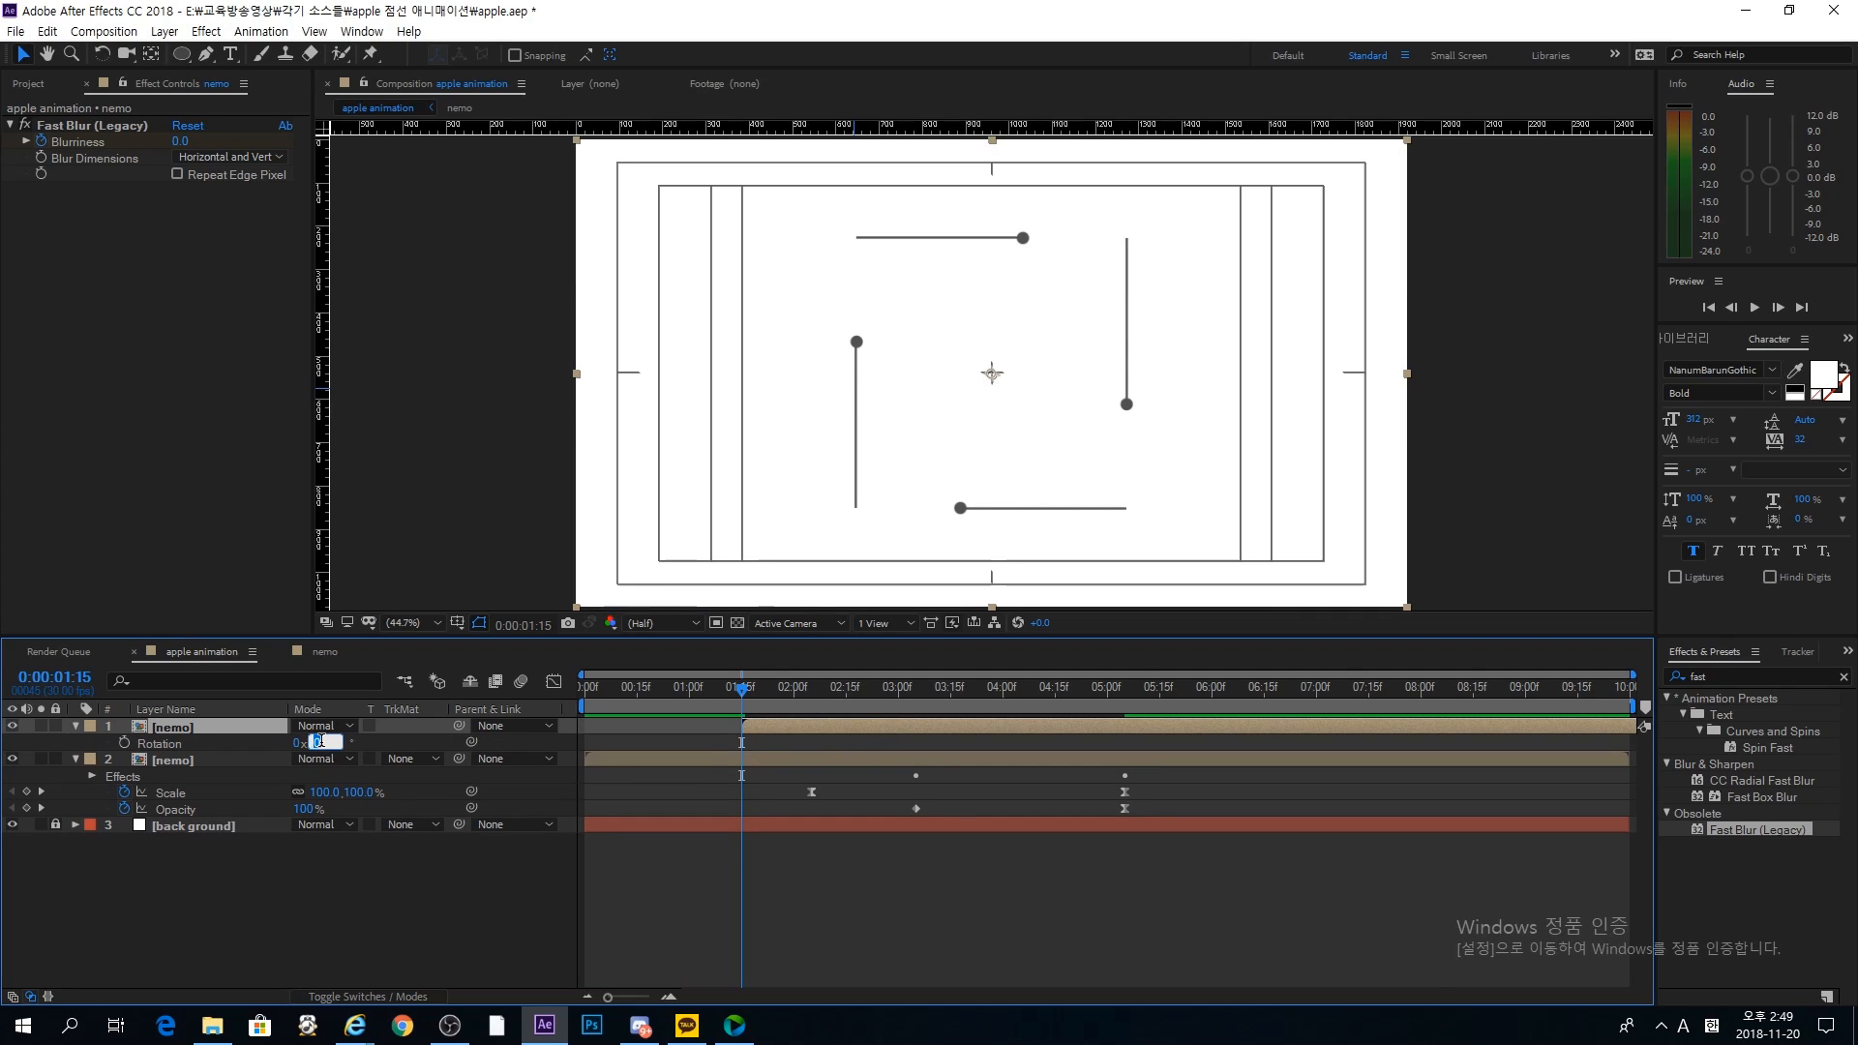
text(90)
key(BackSpace)
key(BackSpace)
text(45)
key(Return)
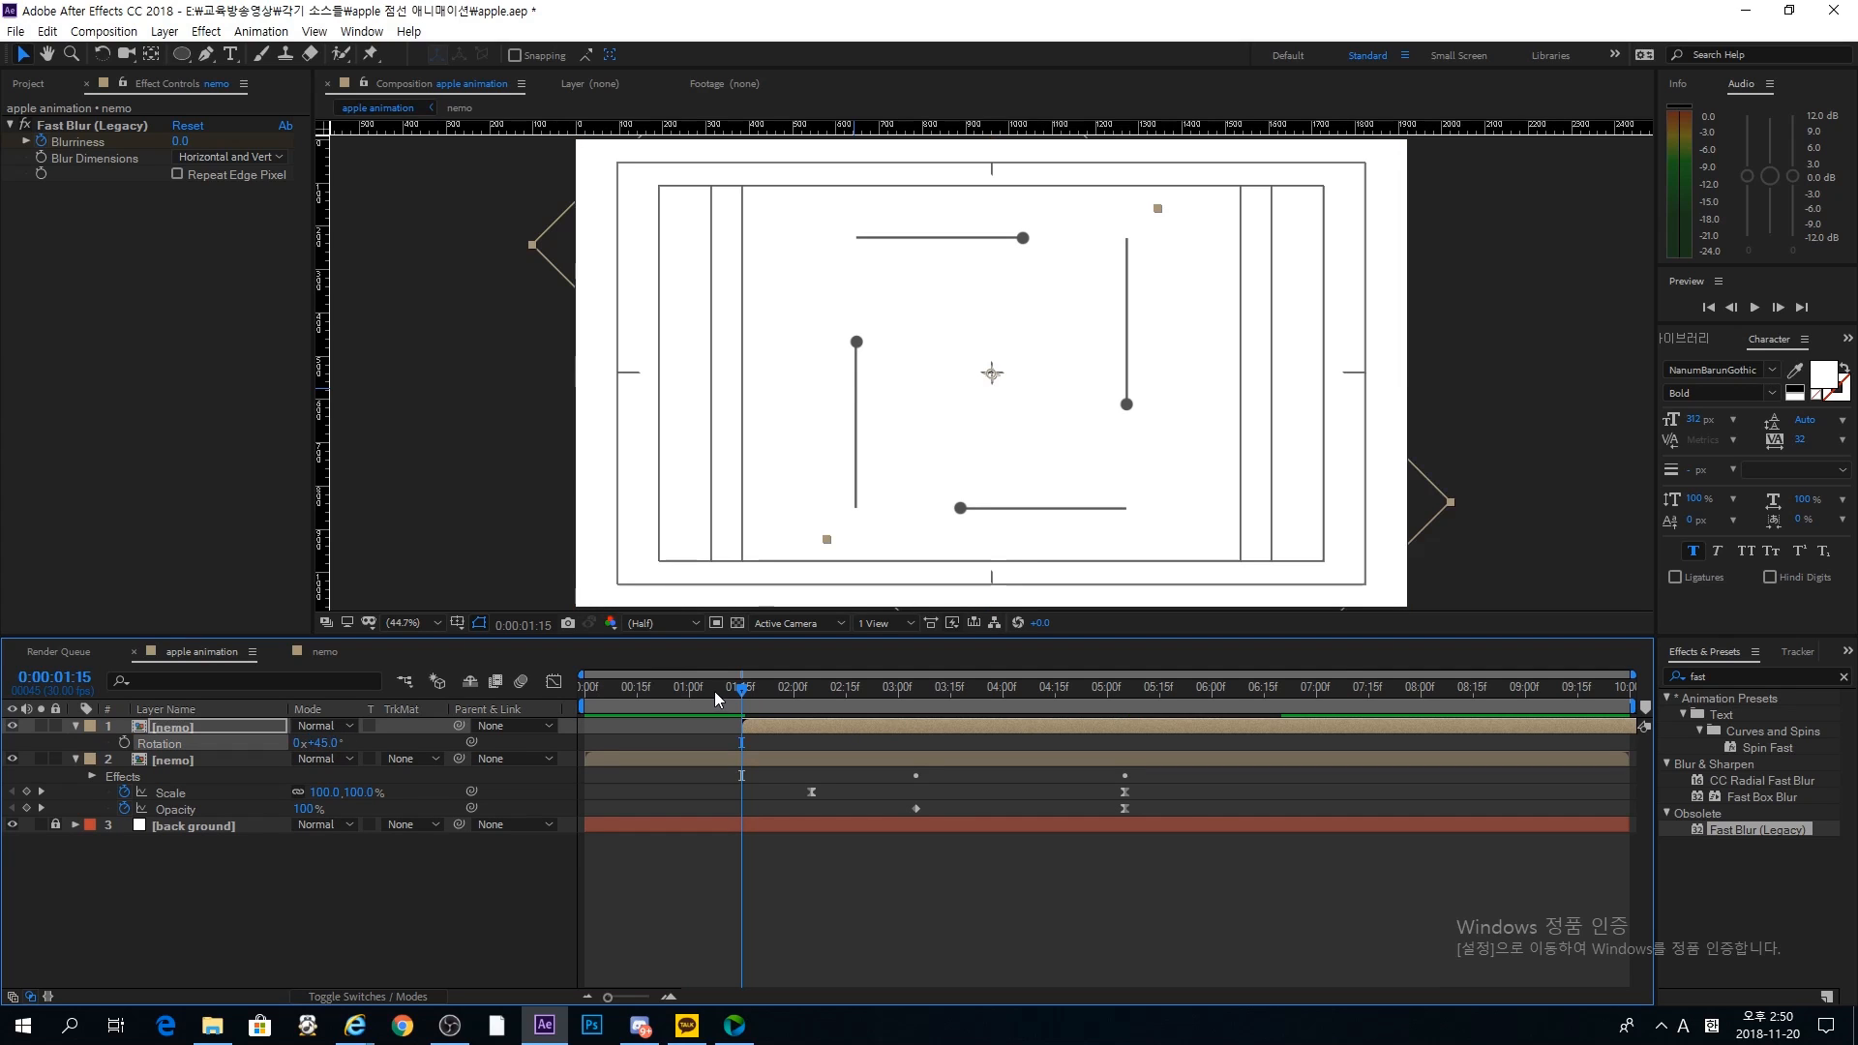
Step: Preview both squares from the start and scrub to about 0:00:03:00 to check their overlap
click(746, 690)
drag(754, 692, 687, 699)
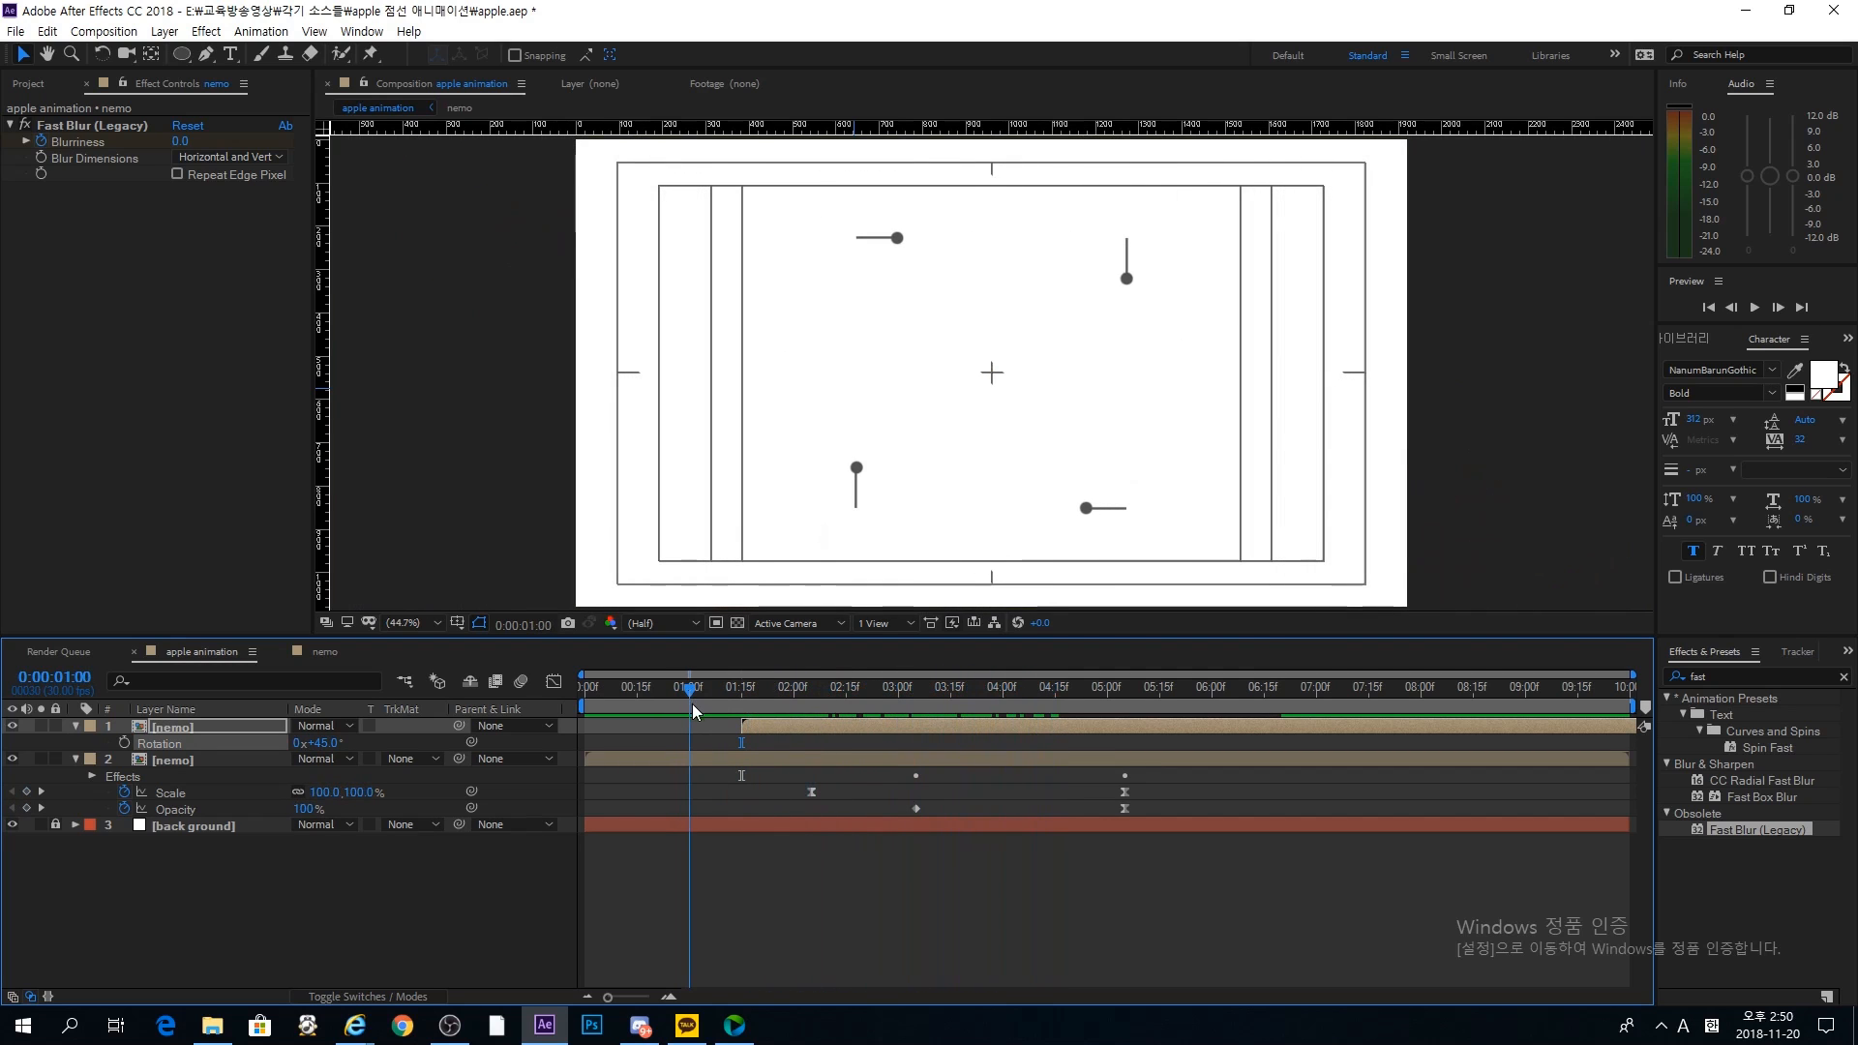
key(space)
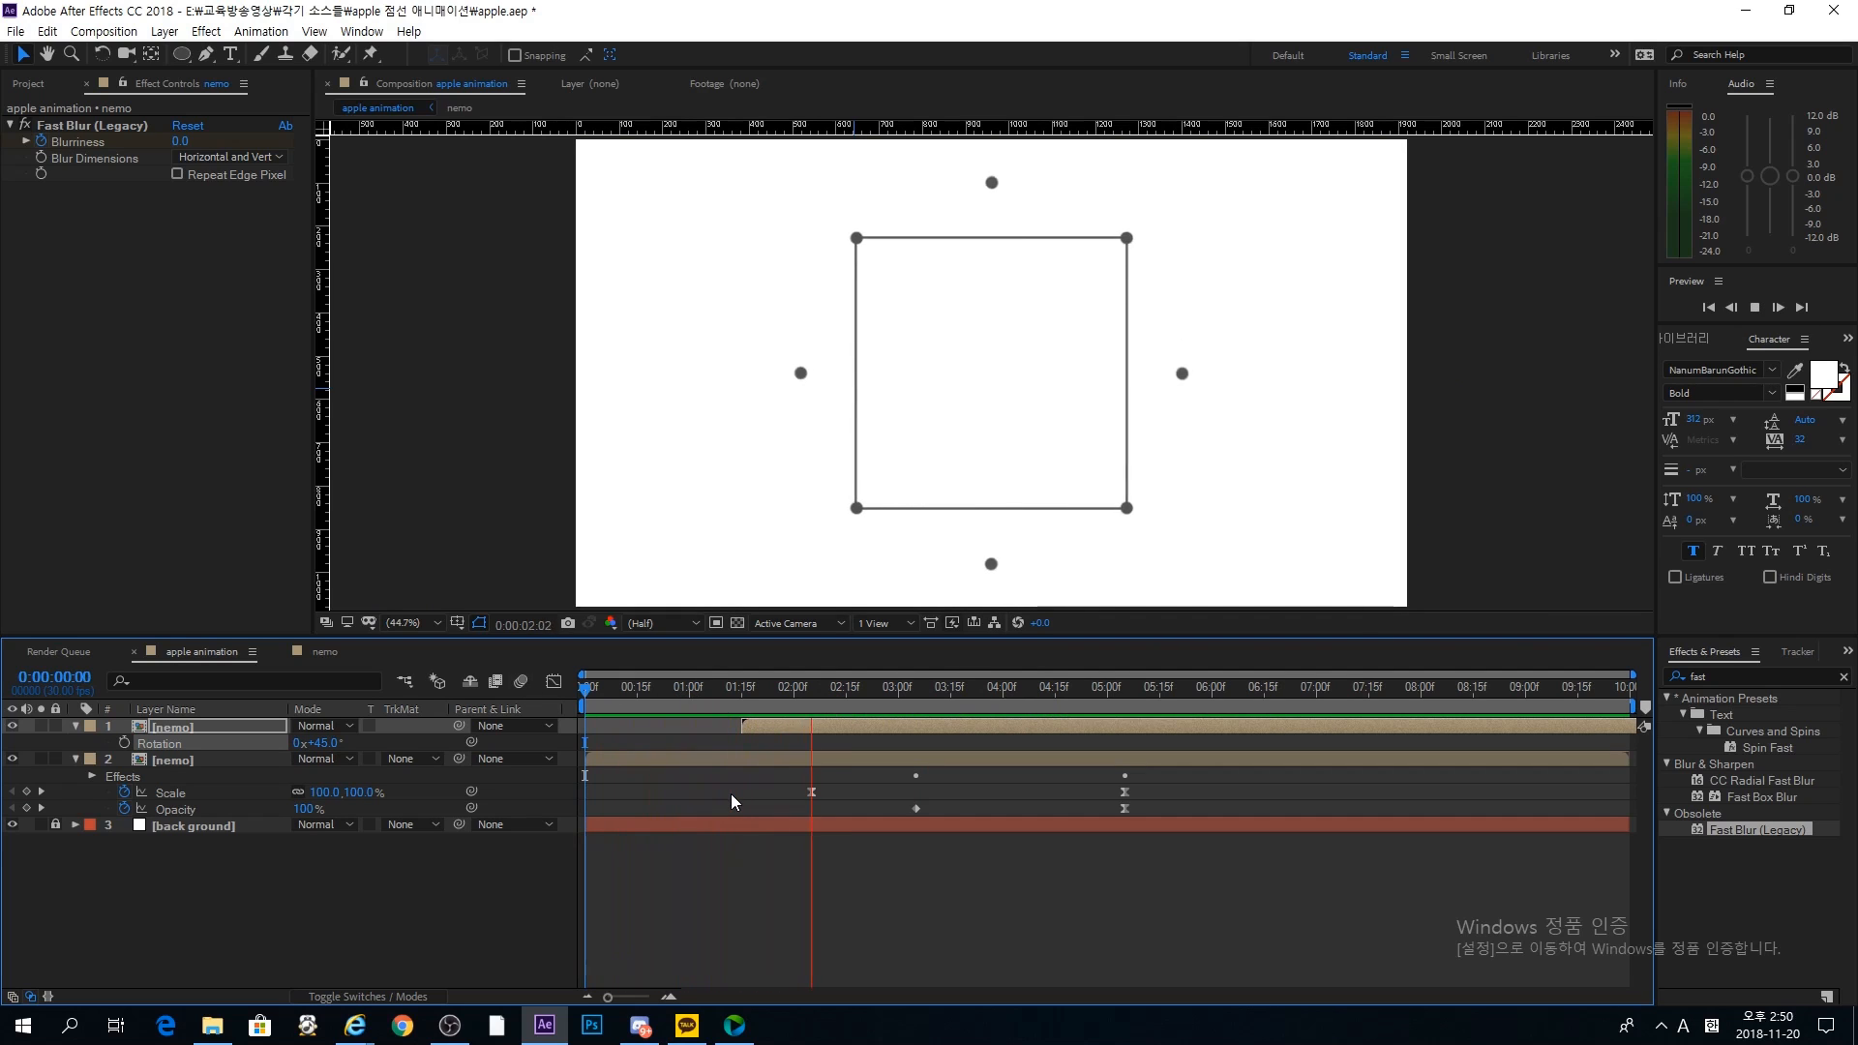
key(space)
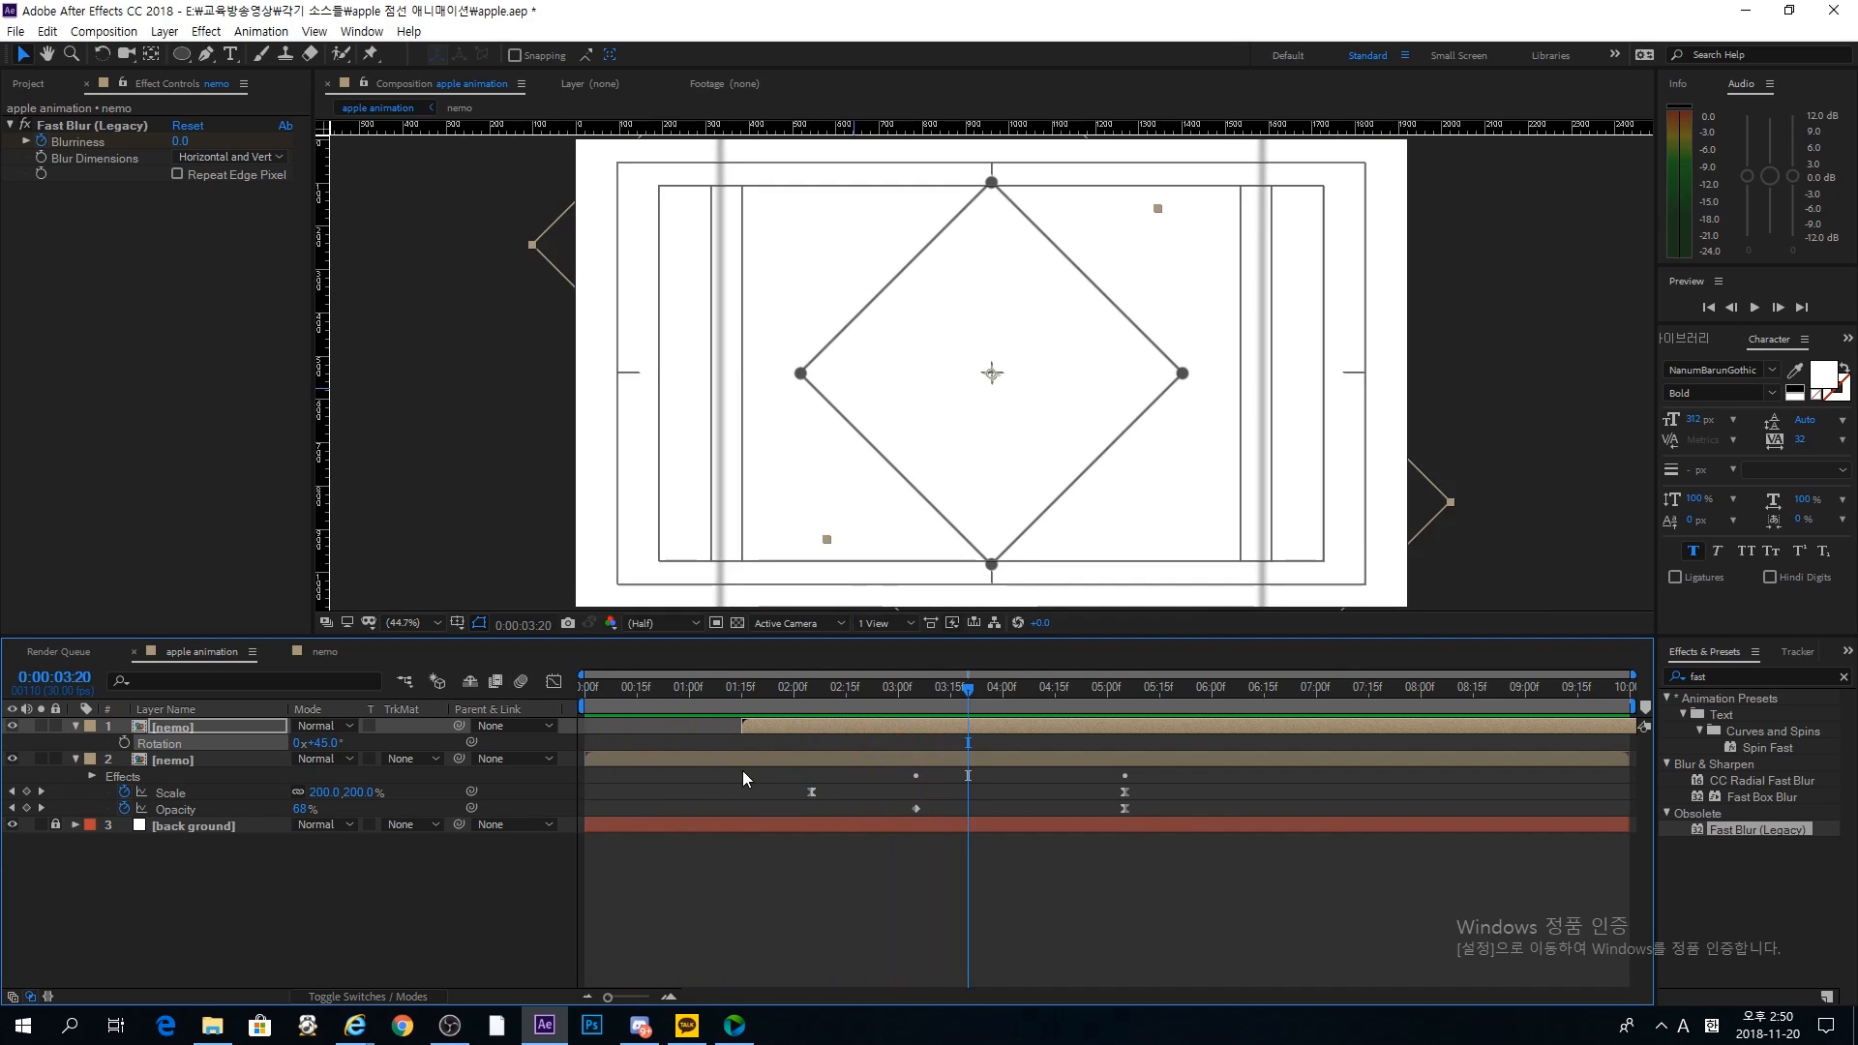
mouse_move(869, 688)
mouse_down()
mouse_move(852, 692)
mouse_move(898, 705)
mouse_up()
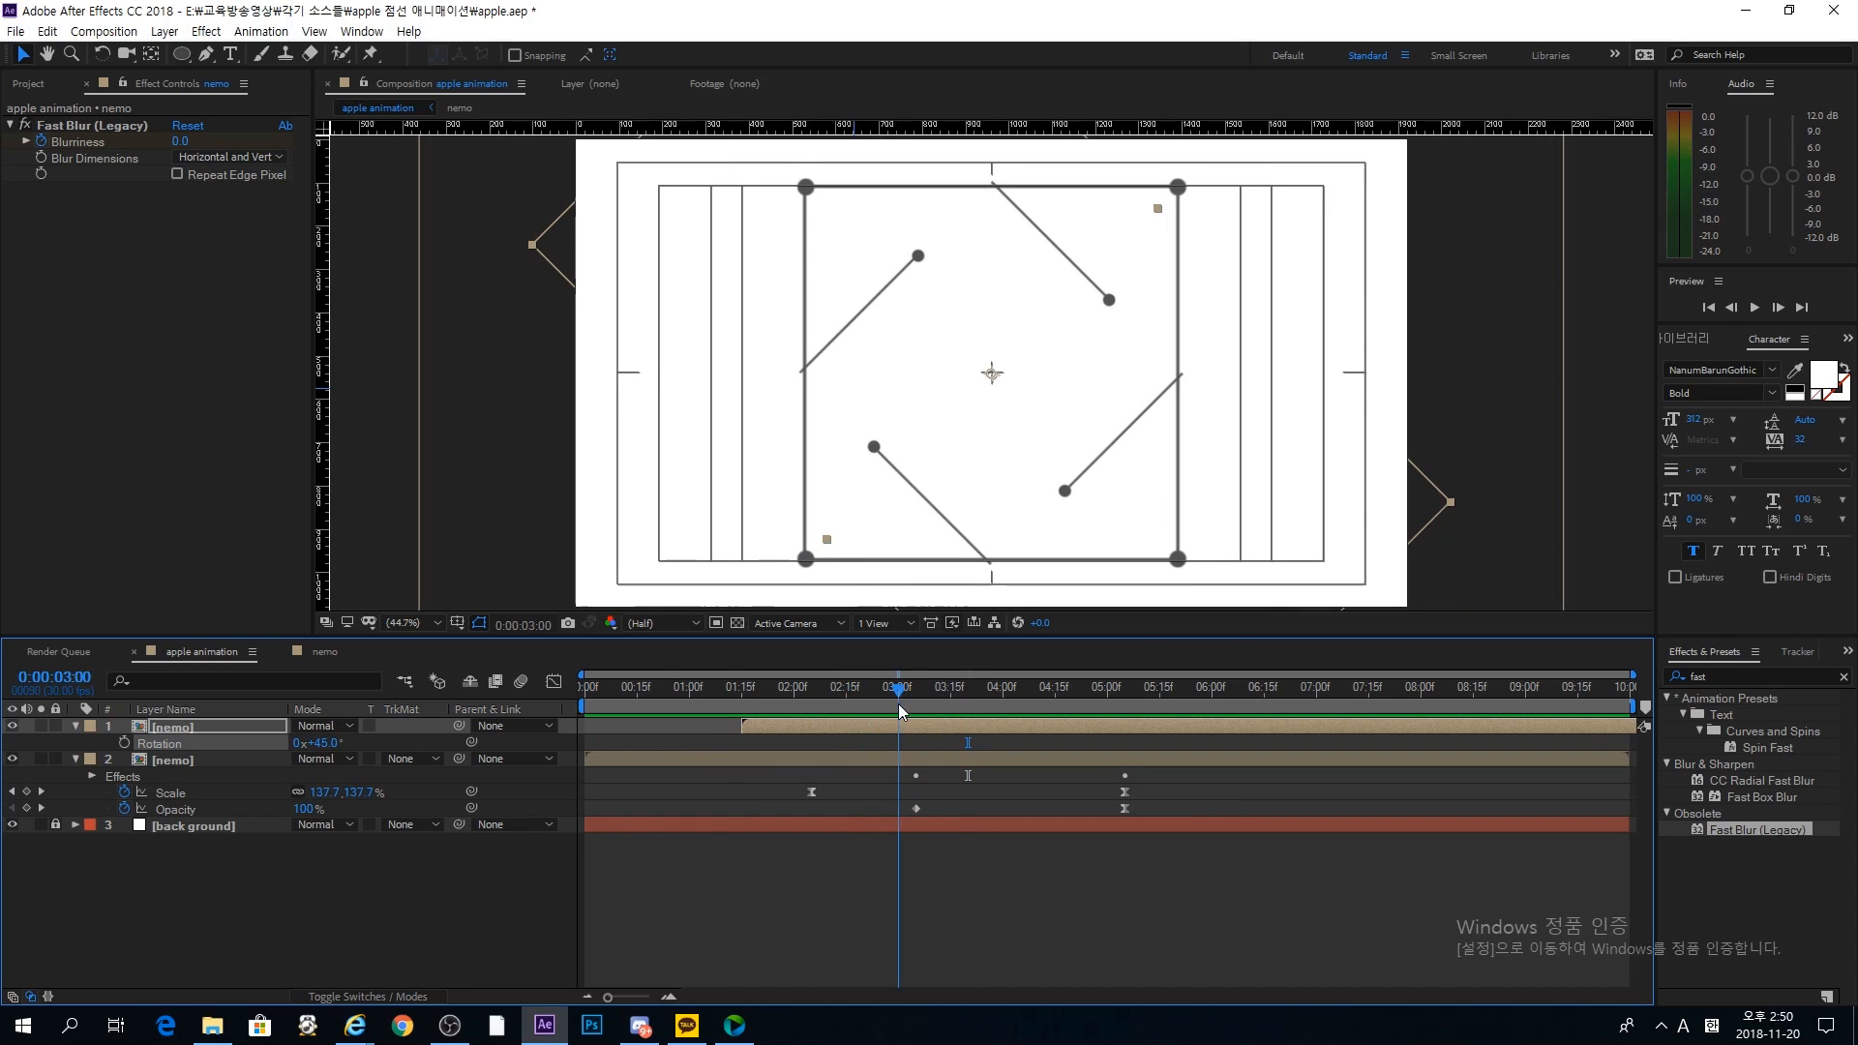
Step: Duplicate the unrotated nemo layer, place the copy at the top of the stack and start it at 0:00:03:00
click(881, 760)
key(ctrl+d)
drag(240, 764, 236, 720)
key(alt+[)
Step: Duplicate the 45° nemo layer, place the copy at the top of the stack and start it at 0:00:04:15
drag(1014, 689, 1055, 706)
click(1036, 745)
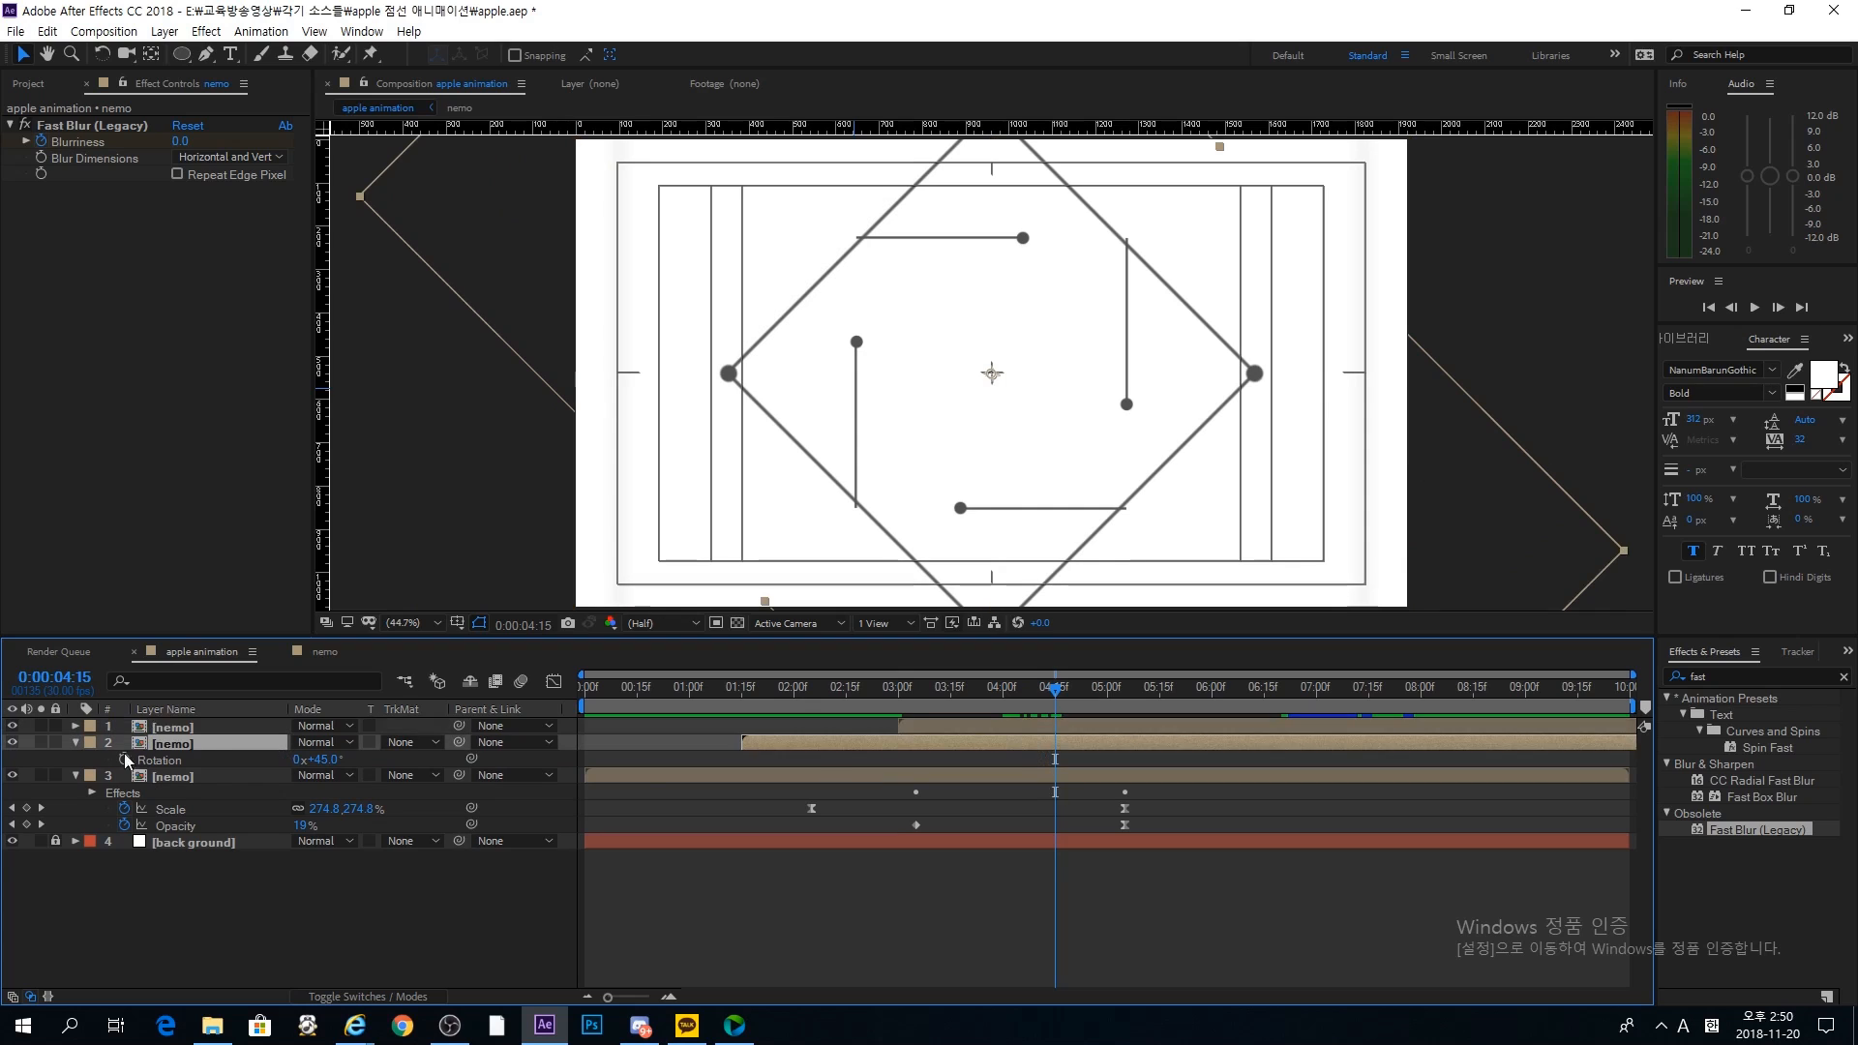
key(ctrl+d)
drag(155, 747, 160, 720)
key(alt+[)
Step: Preview the four staggered nemo layers from the start of the composition to about 0:00:08:04
click(648, 688)
key(space)
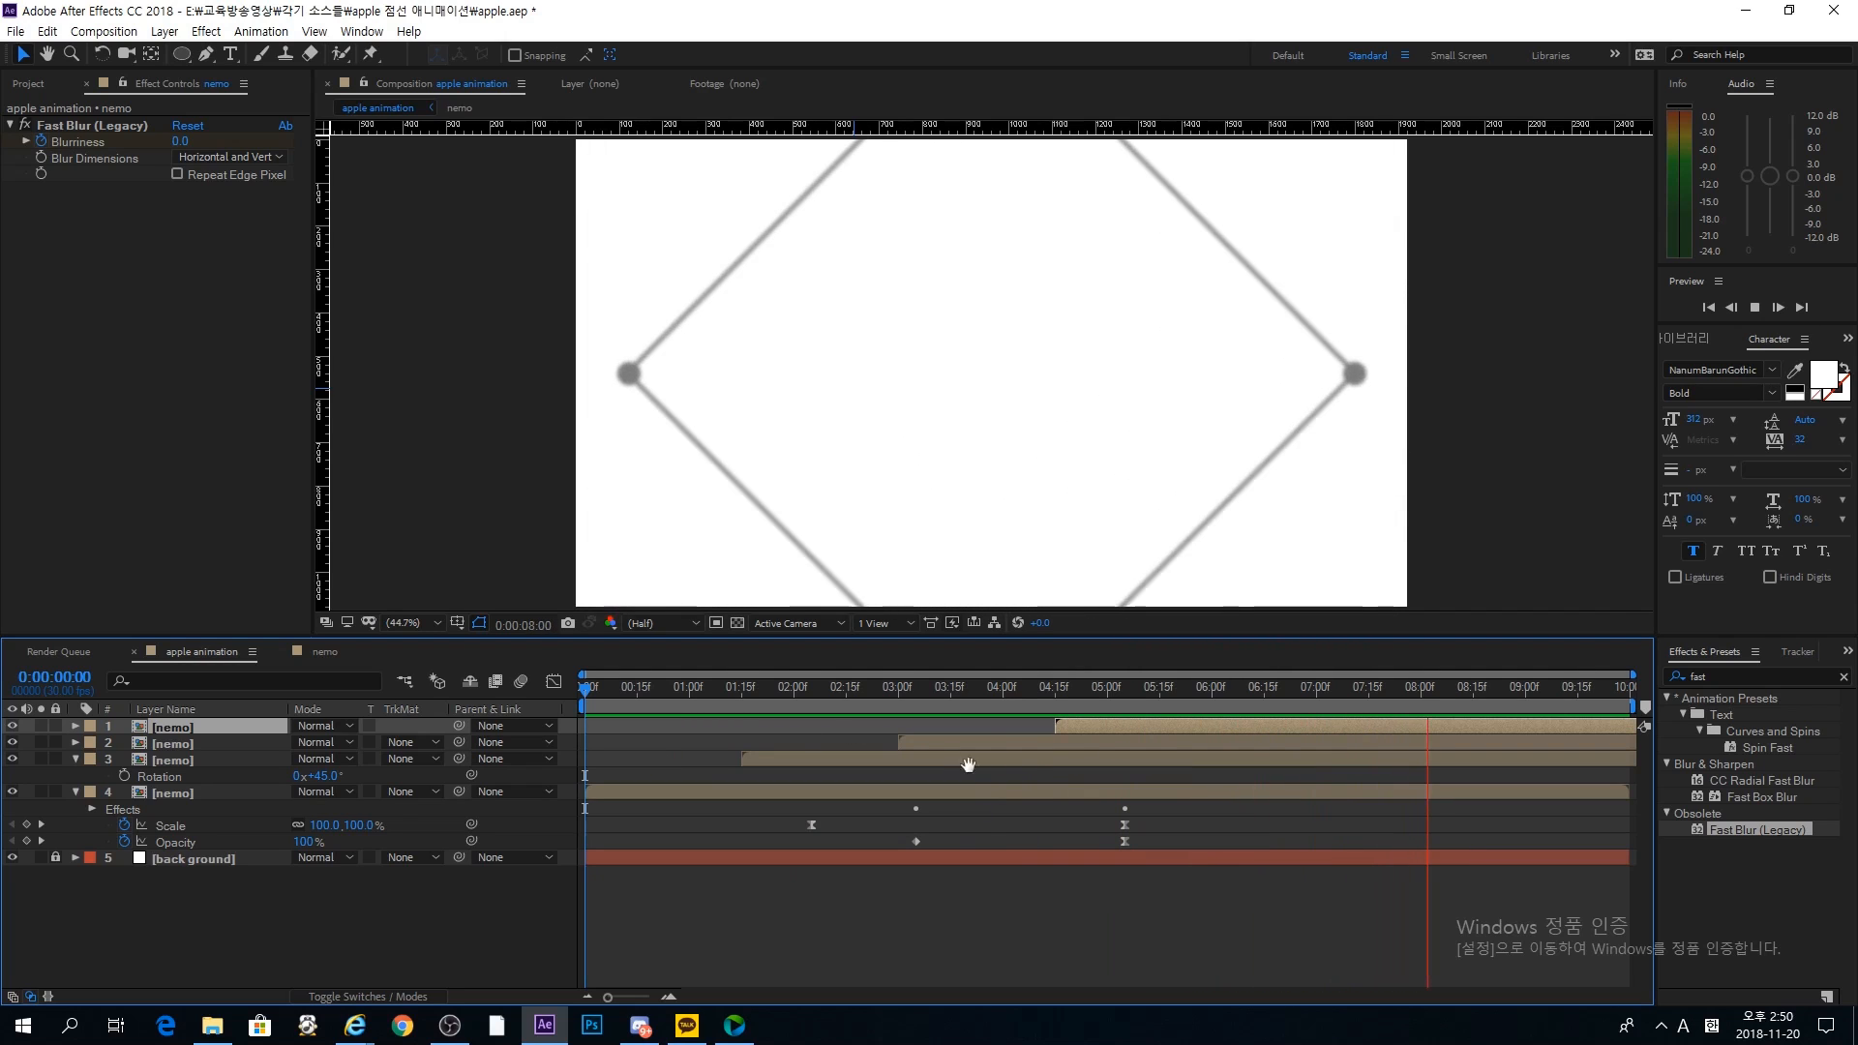
key(space)
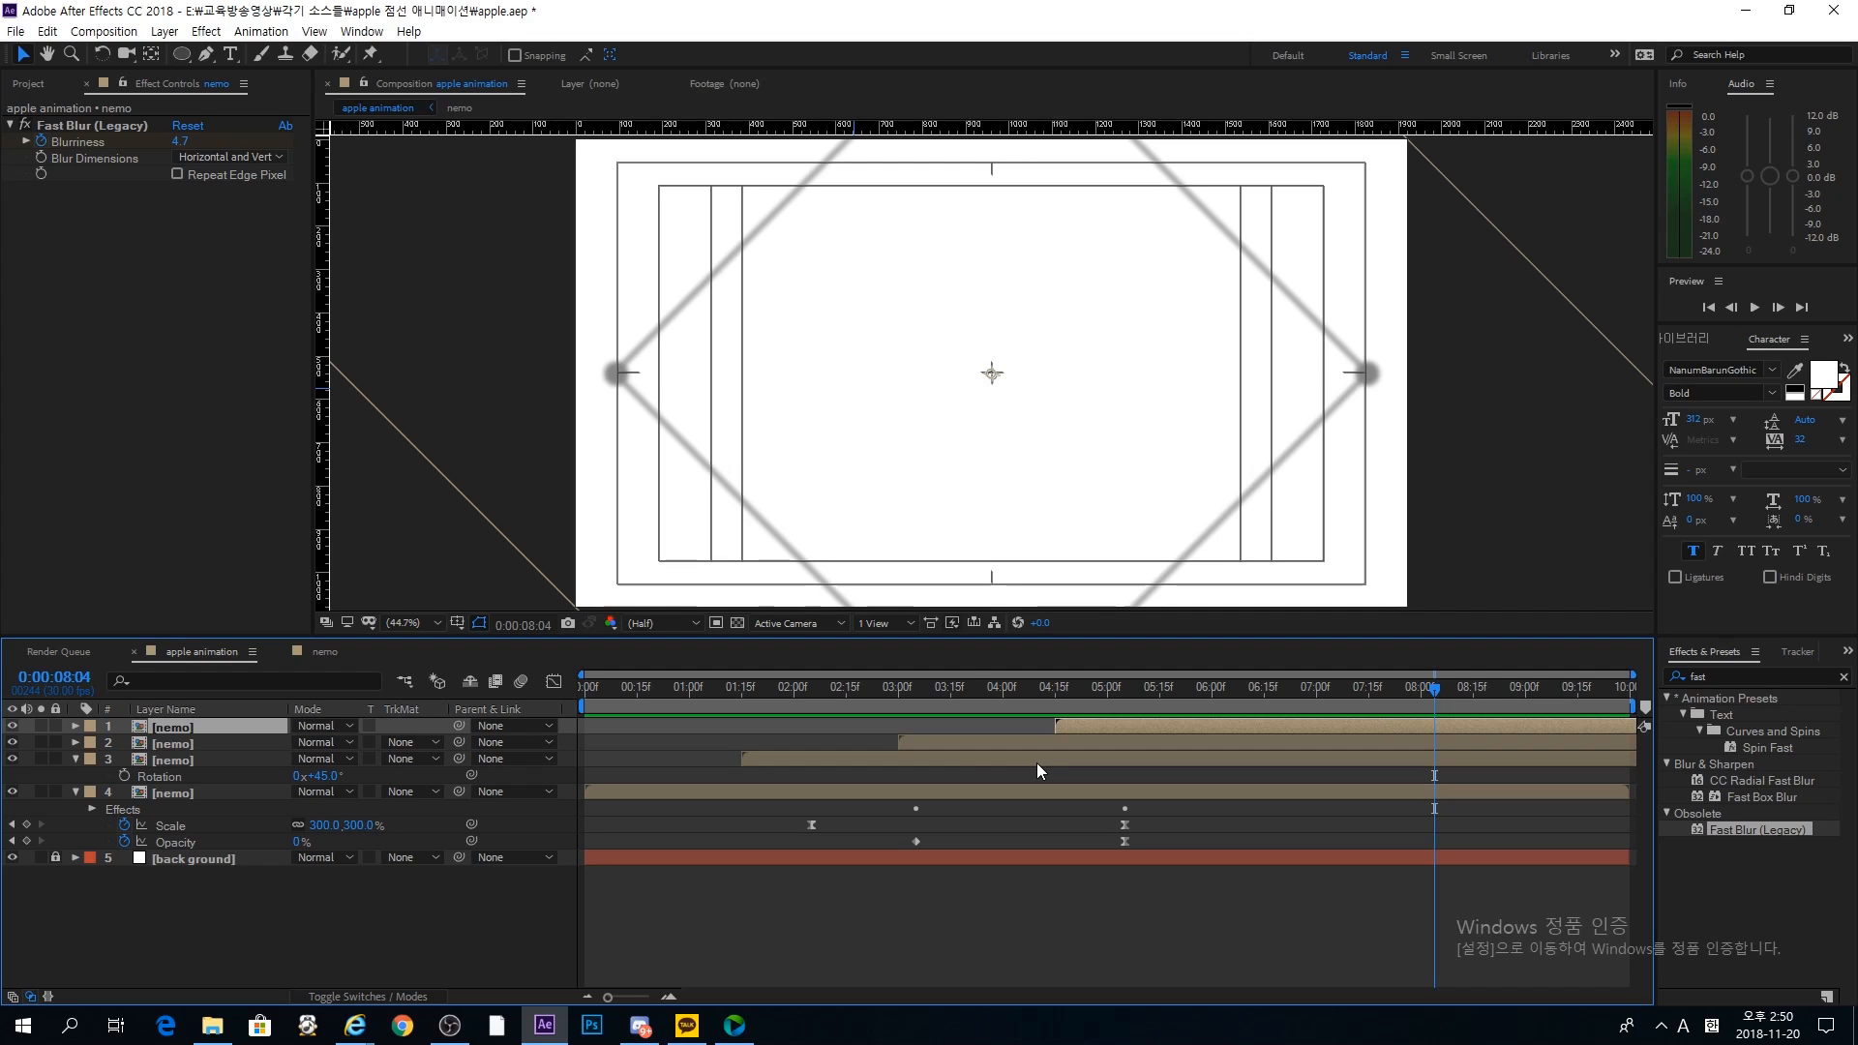
Step: Switch the active shape tool from Ellipse to the Rectangle Tool
click(179, 53)
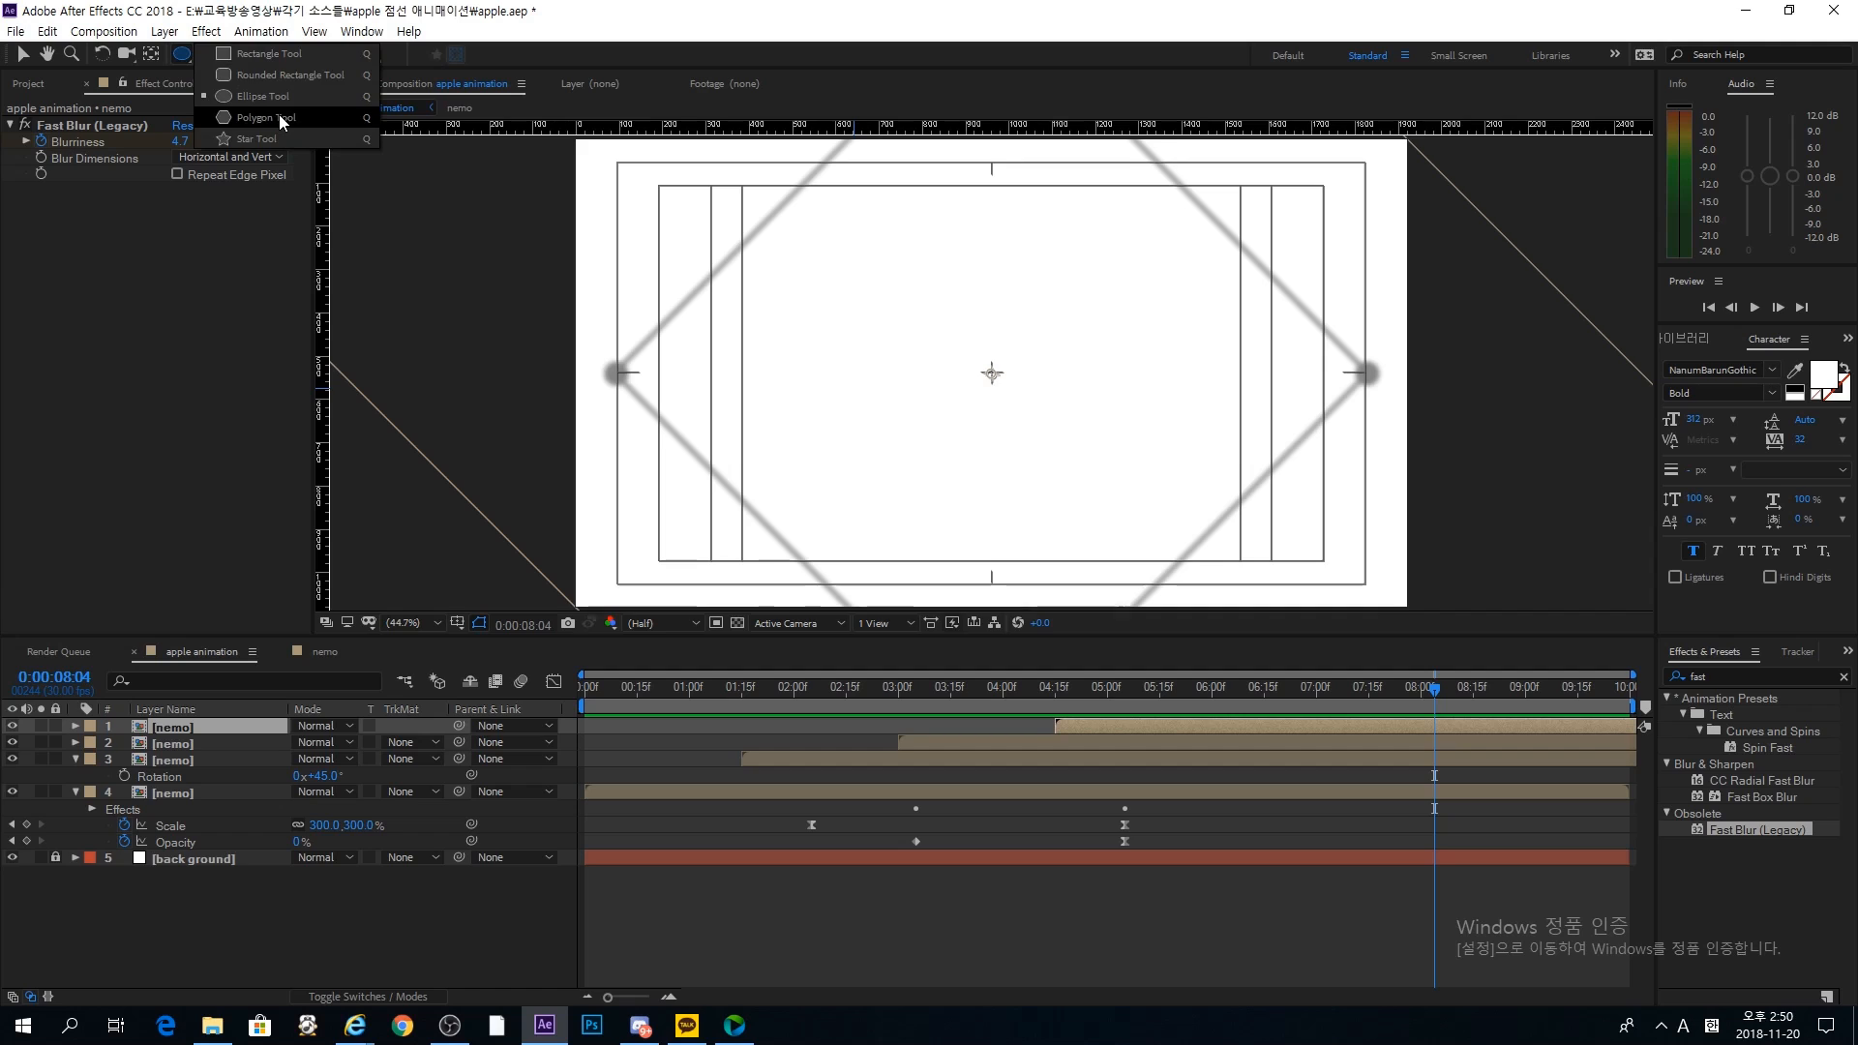
click(215, 55)
click(183, 55)
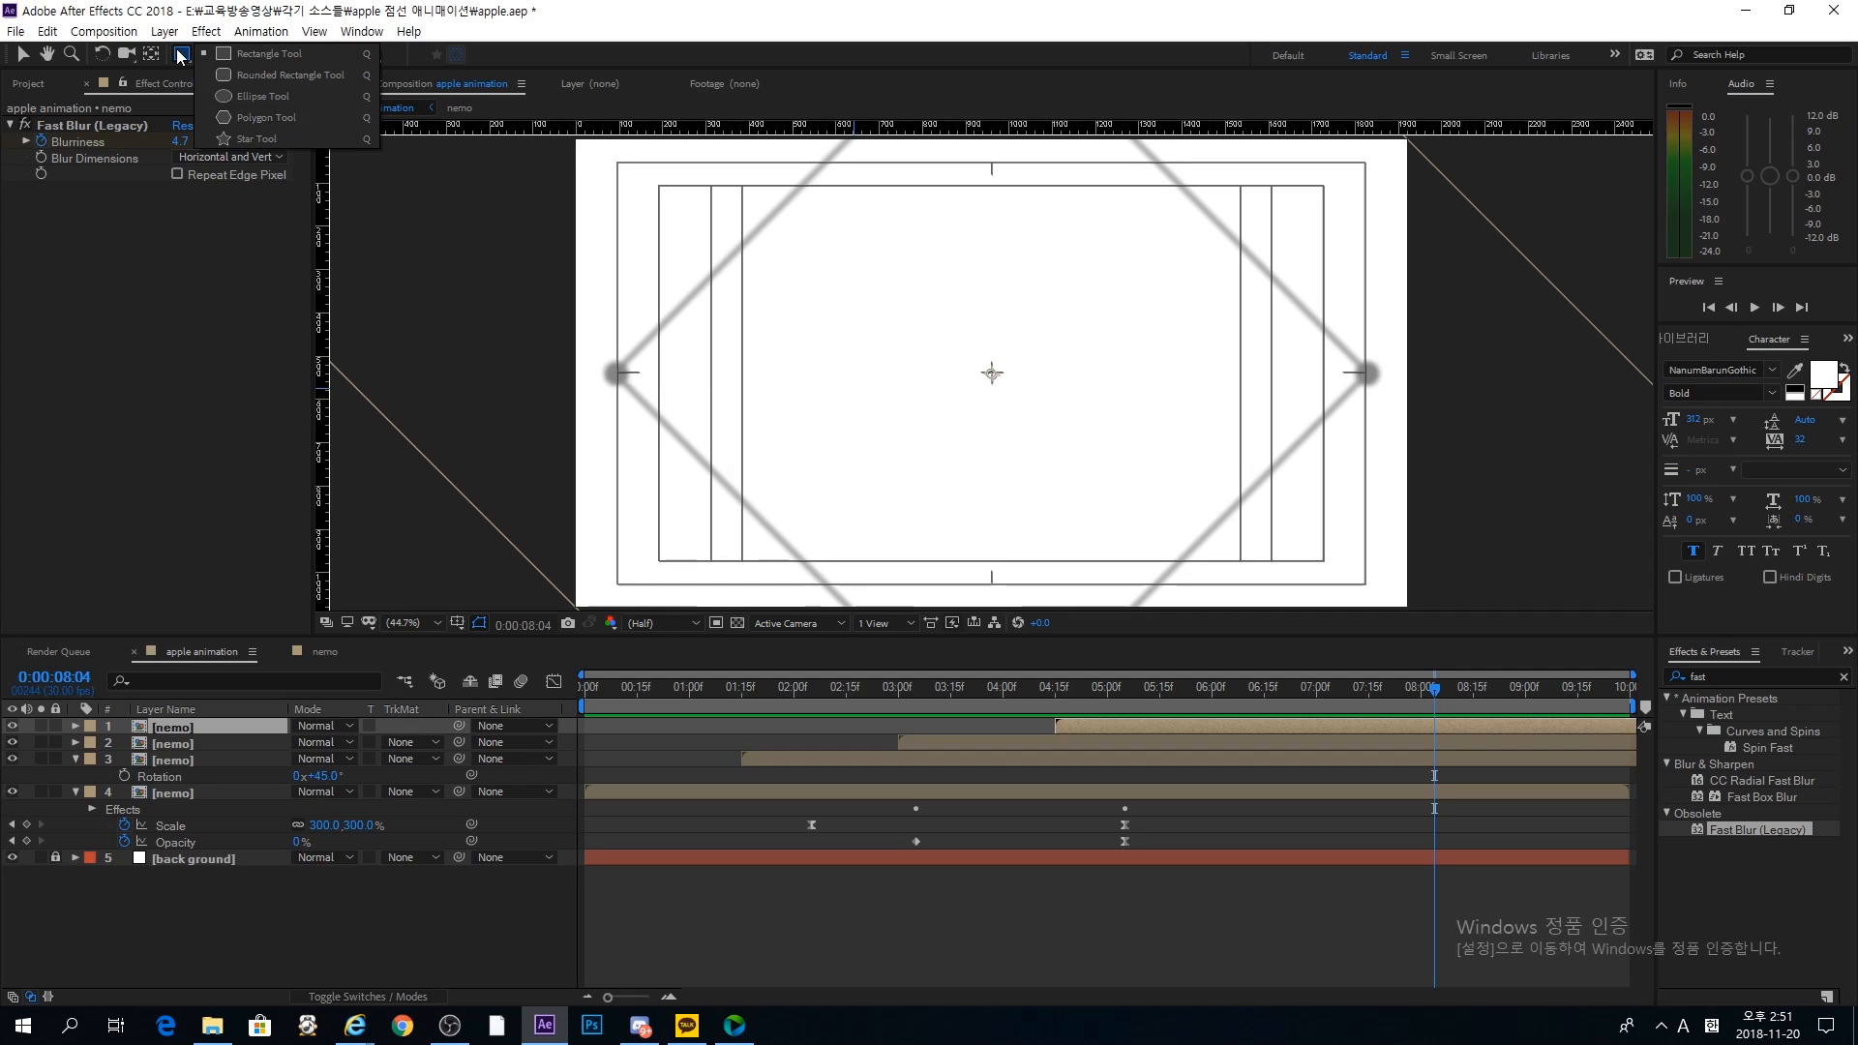
click(178, 56)
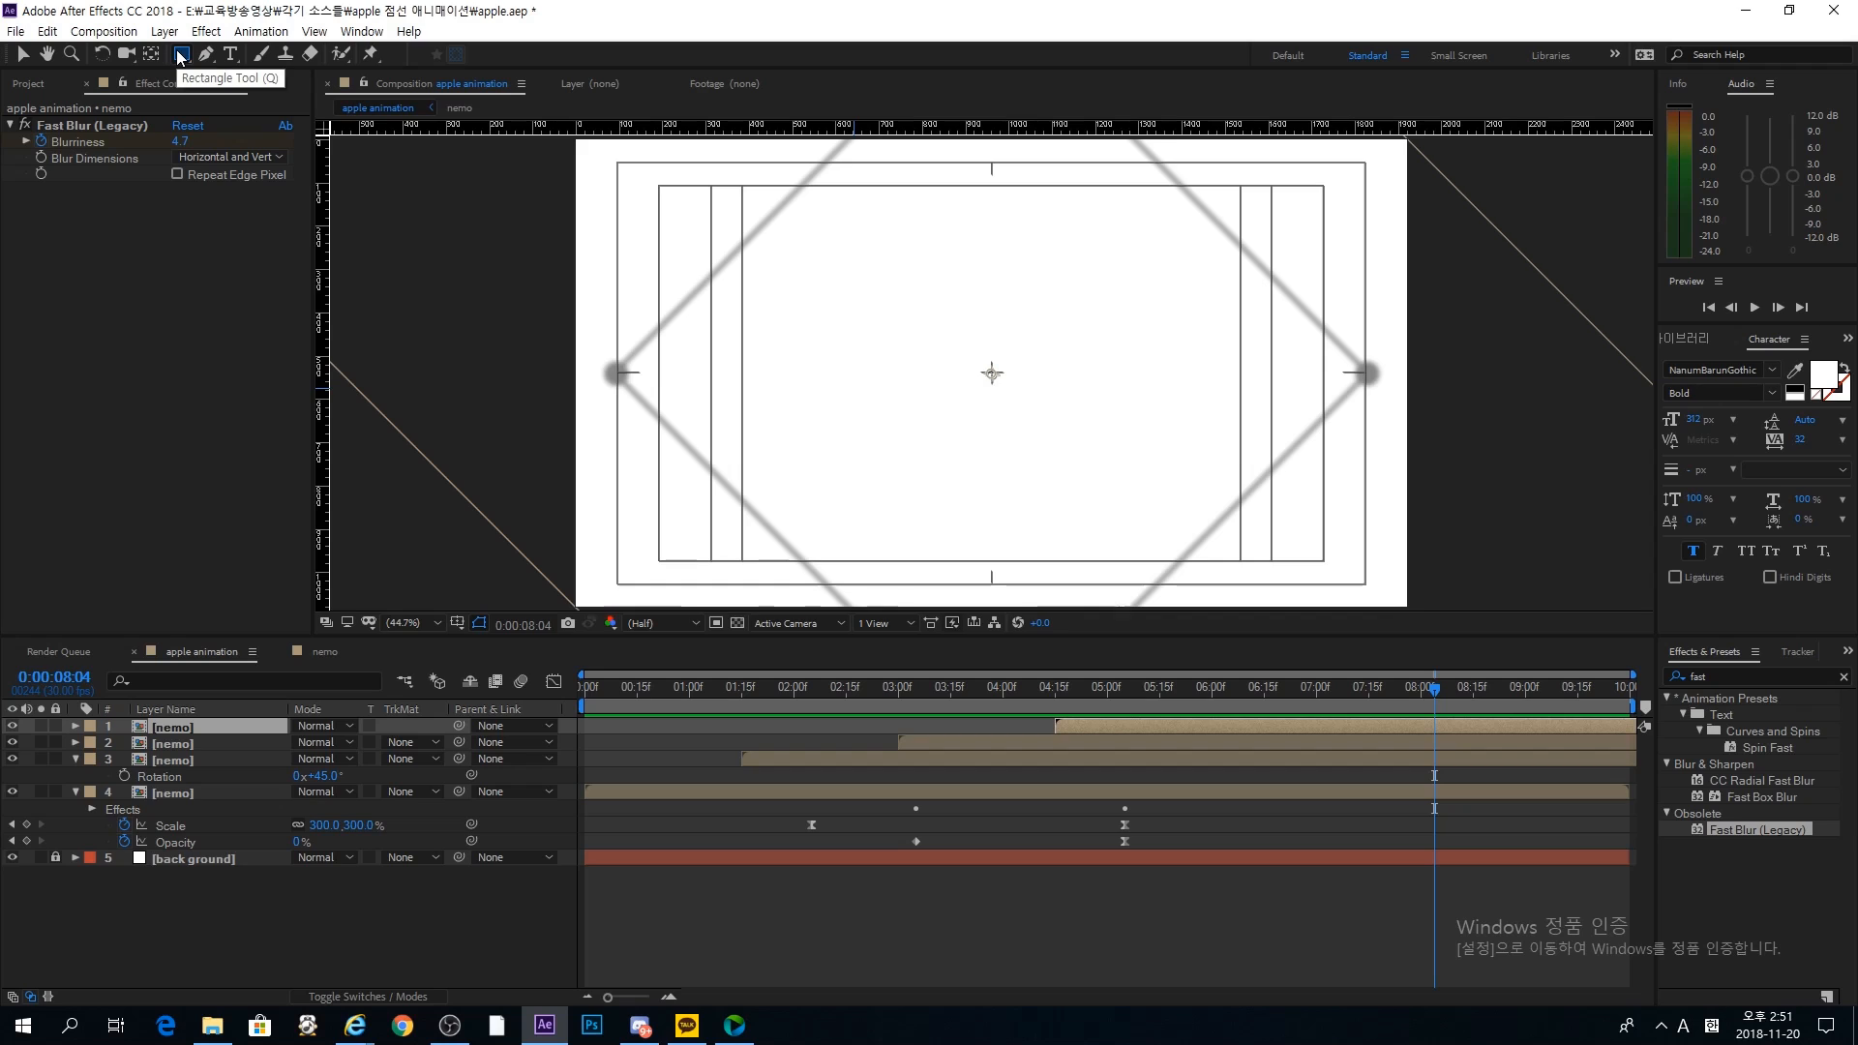